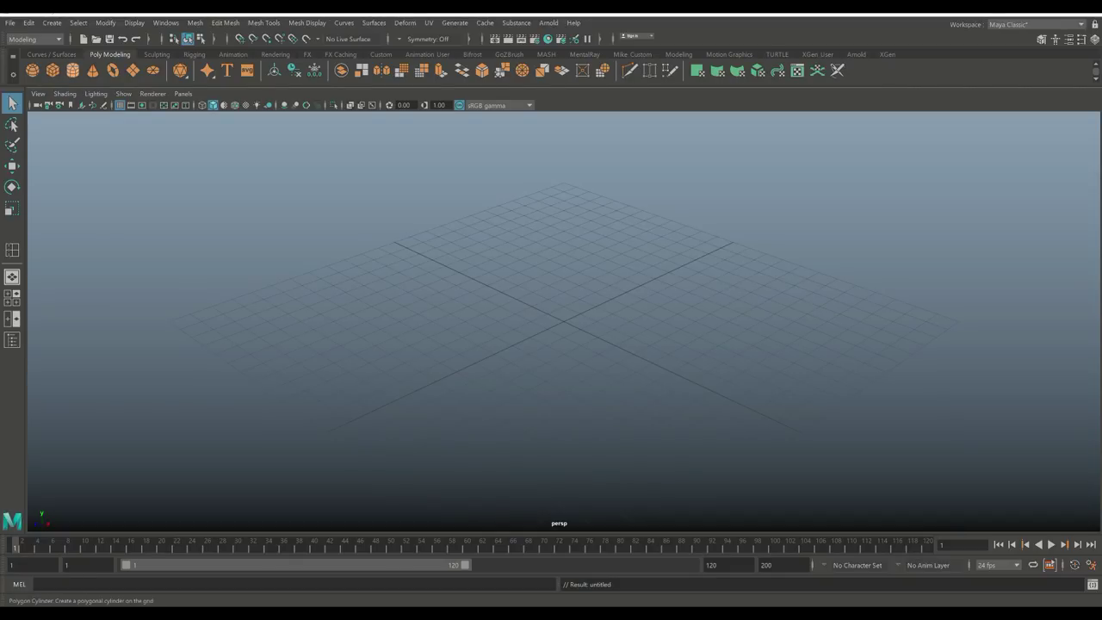
Step: Create a polygon cylinder (radius 1, height 2) and bring up its polyCylinder1 construction settings
click(72, 70)
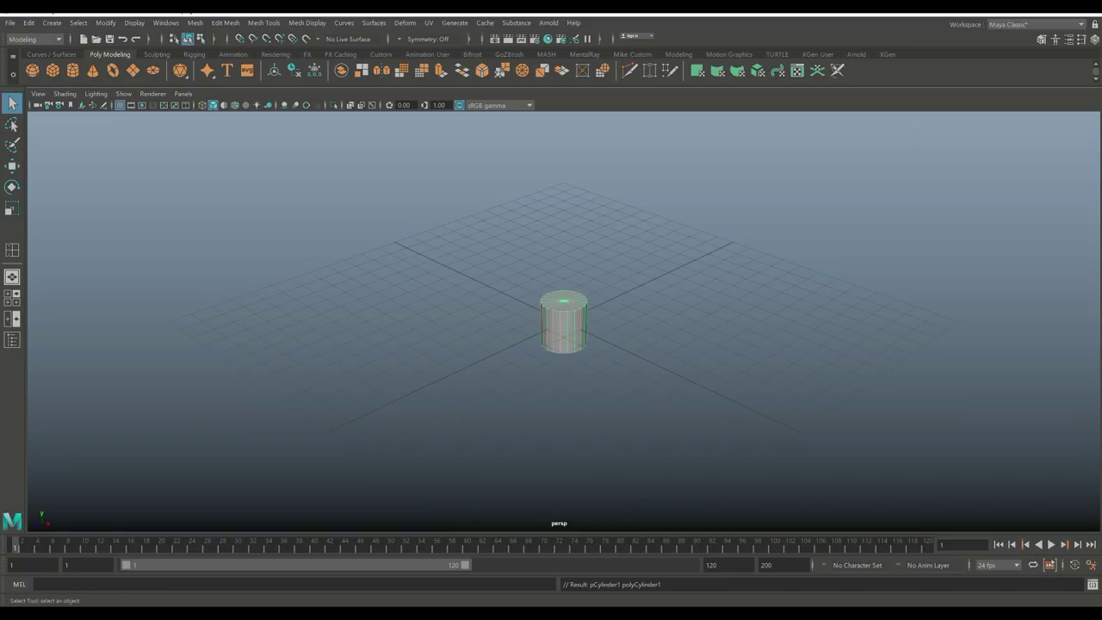
key(ctrl+a)
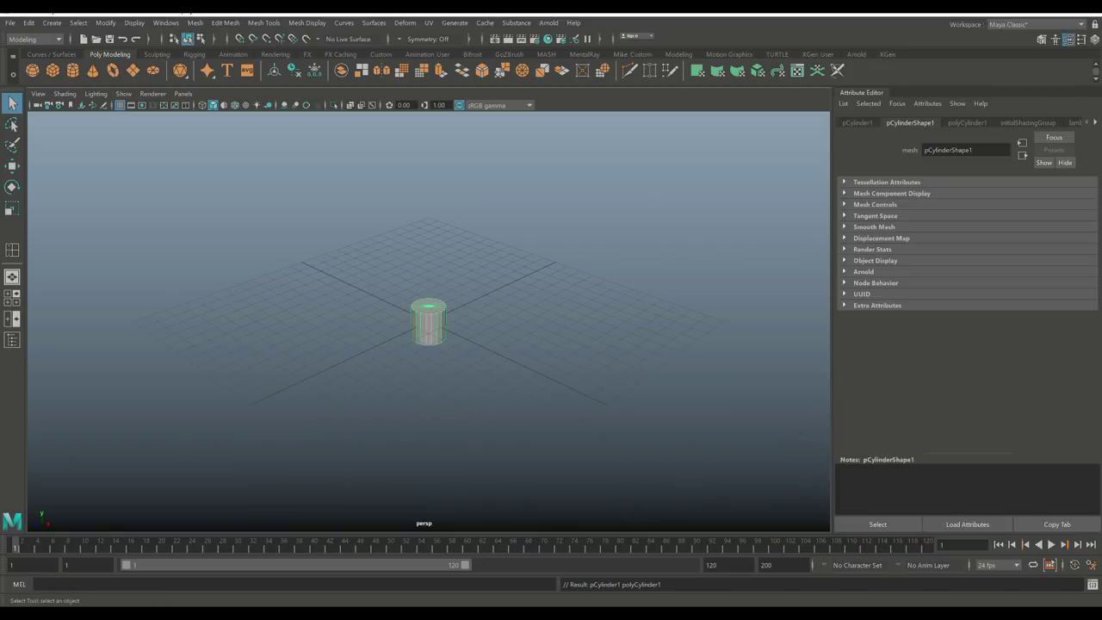
click(857, 122)
click(966, 122)
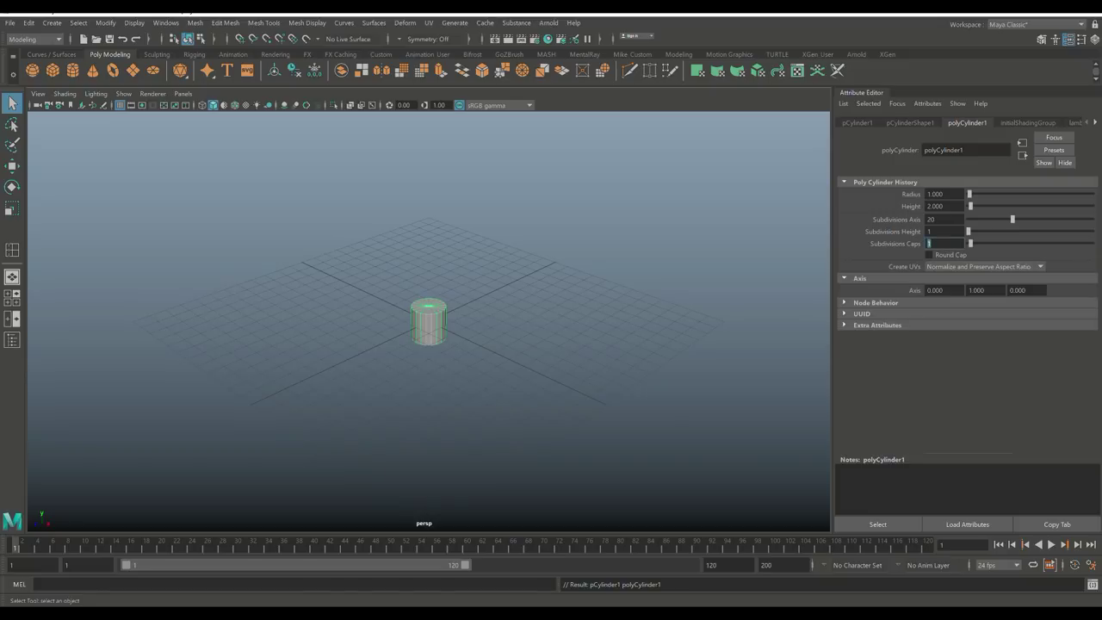
Step: Set Subdivisions Caps to 0 and rotate the cylinder 90° onto its side
key(Return)
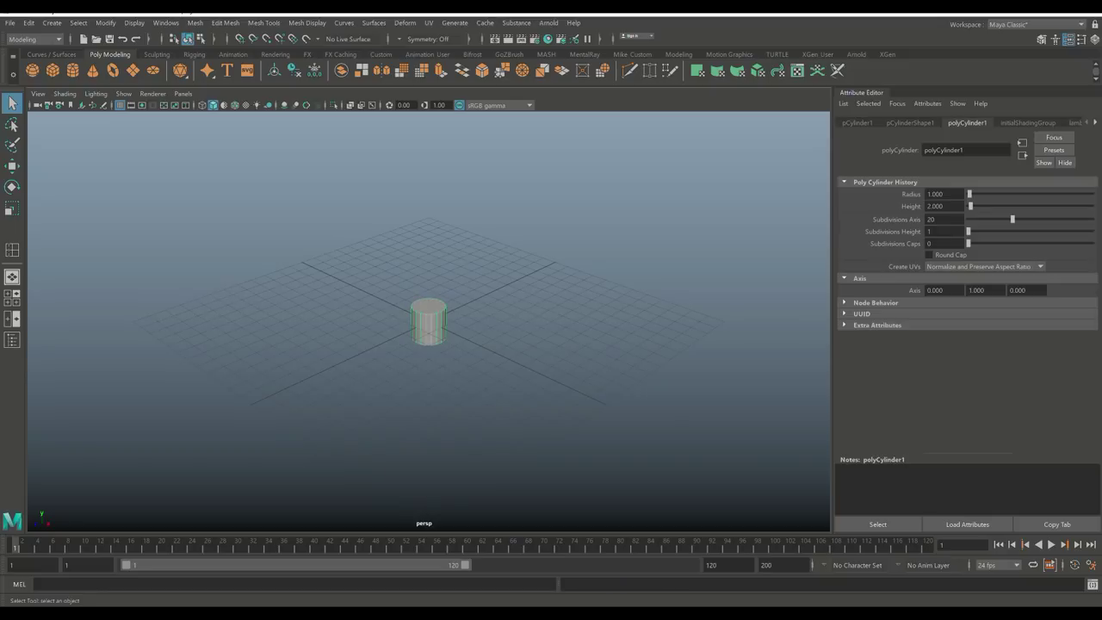
key(e)
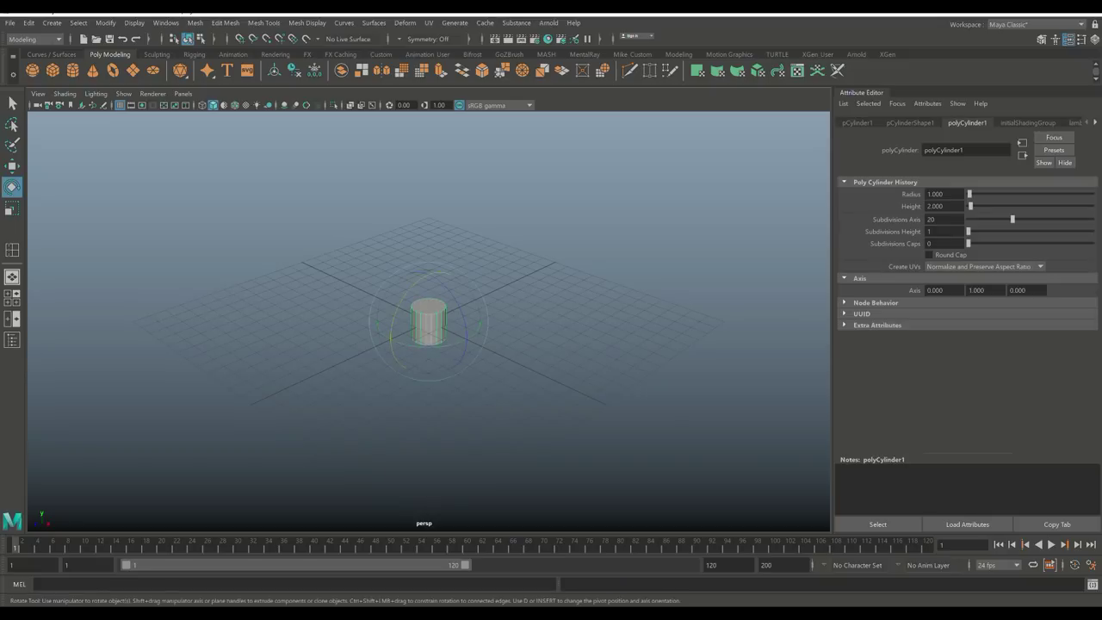
drag(392, 310, 397, 353)
Step: In front view, delete the cylinder's end cap face to leave an open-ended tube
scroll(428, 321, up, 3)
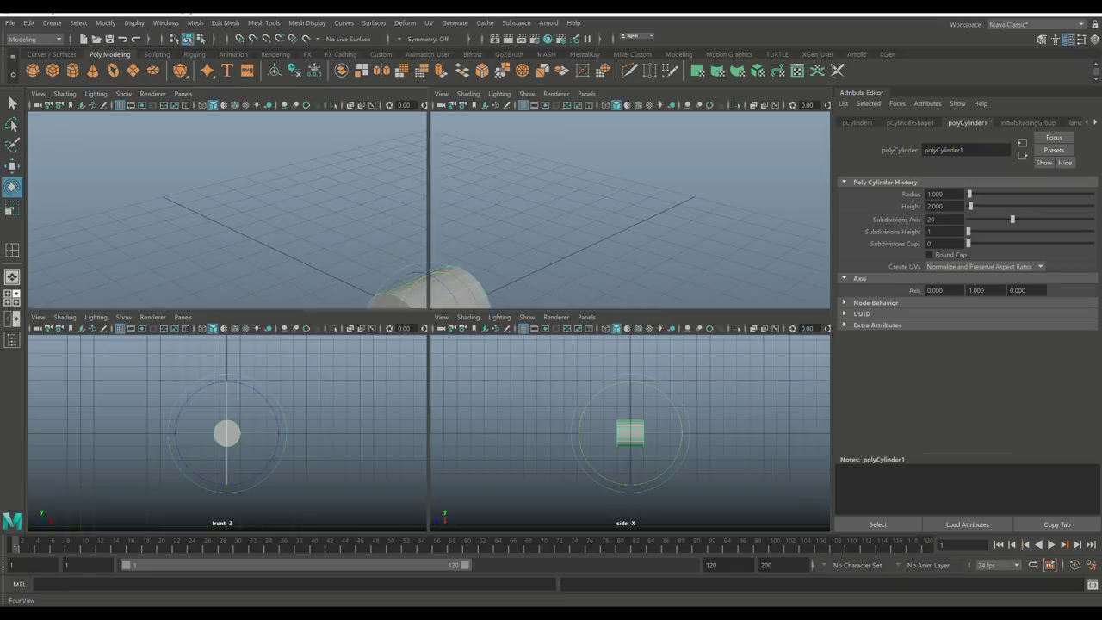
key(space)
key(space)
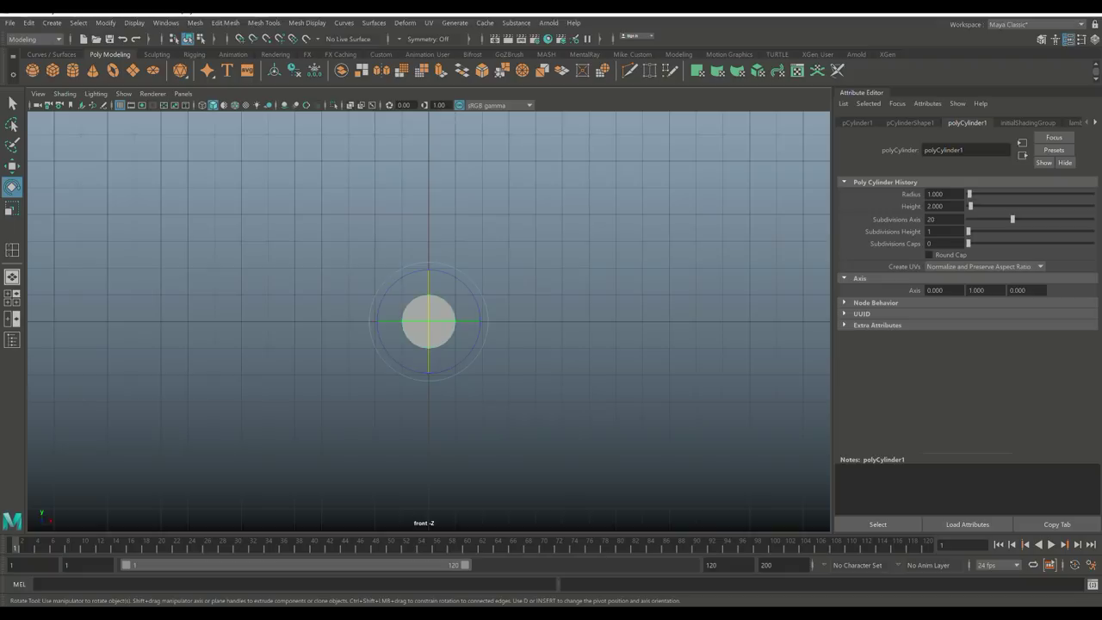
key(space)
scroll(631, 433, up, 2)
scroll(227, 433, up, 2)
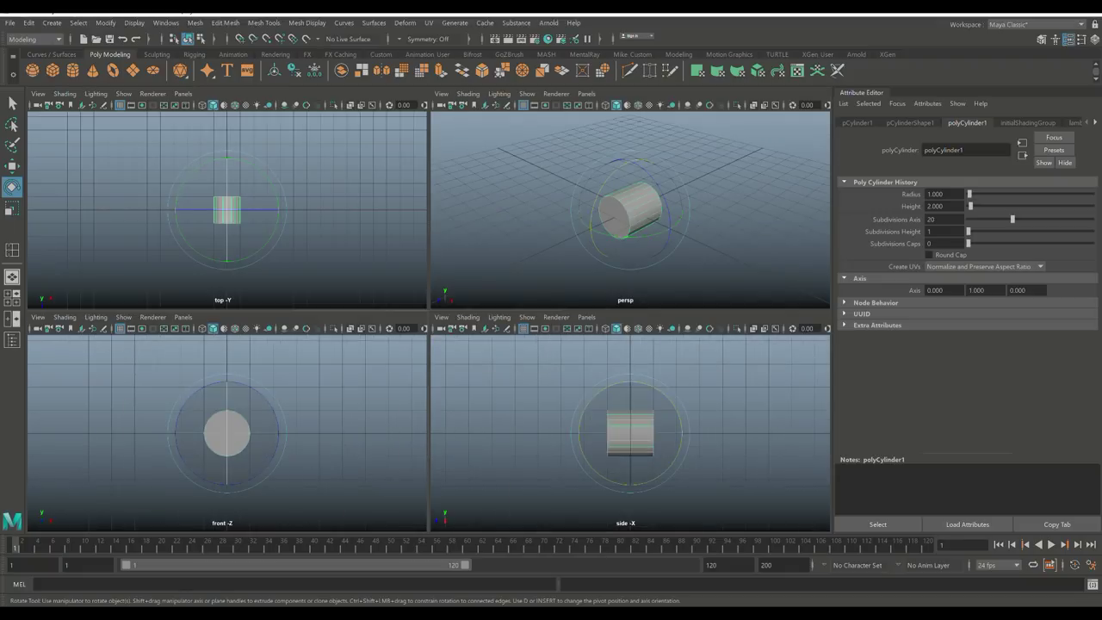
key(space)
right_drag(401, 316, 402, 336)
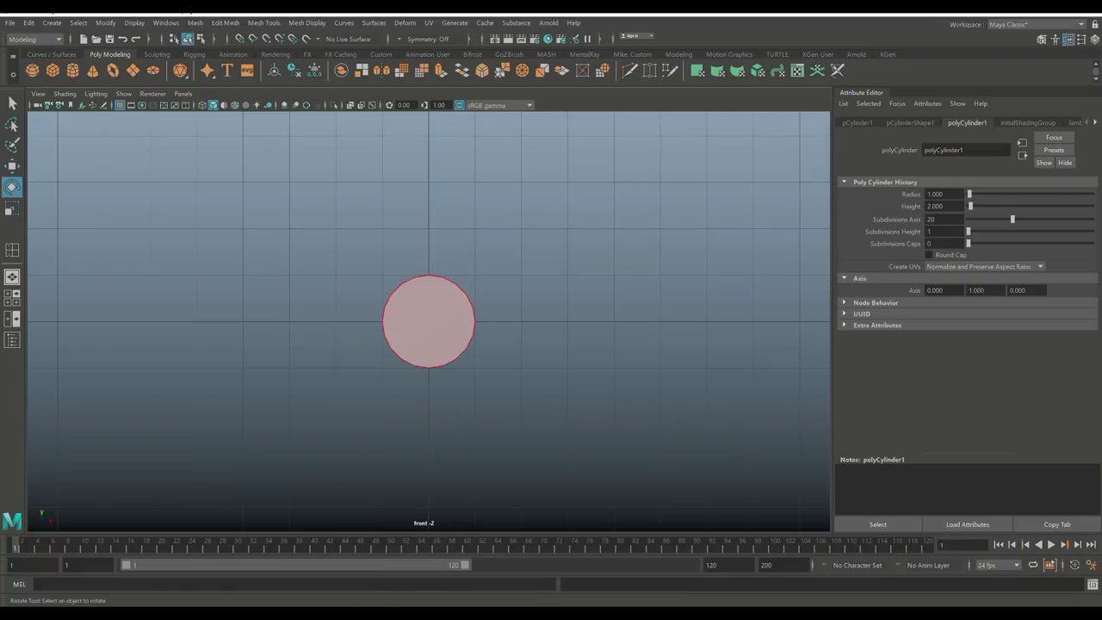
key(ctrl+z)
key(ctrl+z)
key(ctrl+z)
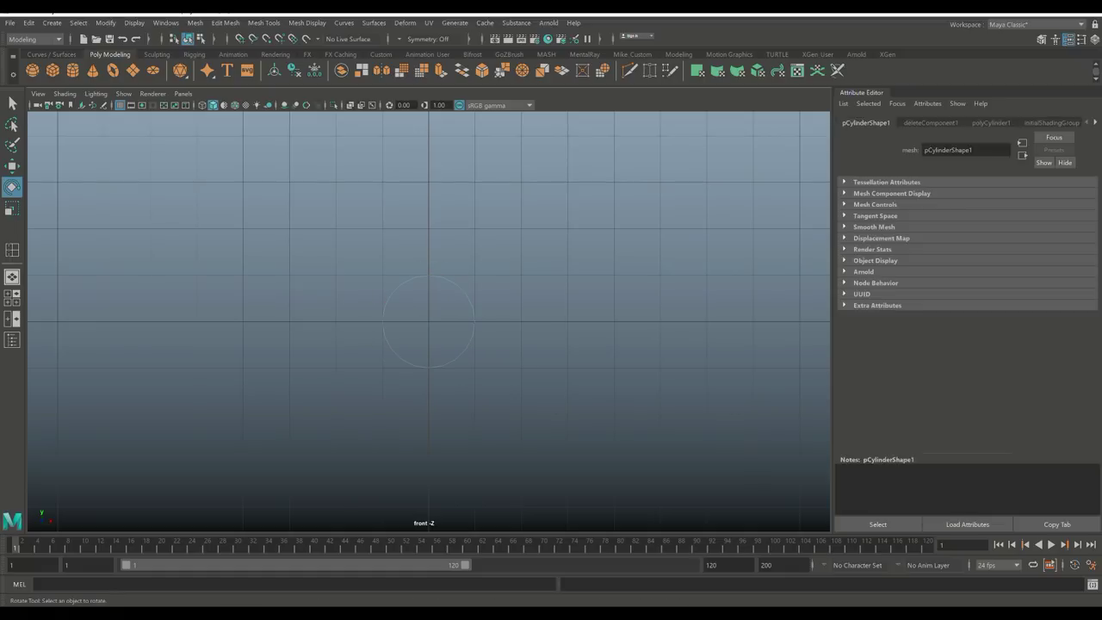
key(space)
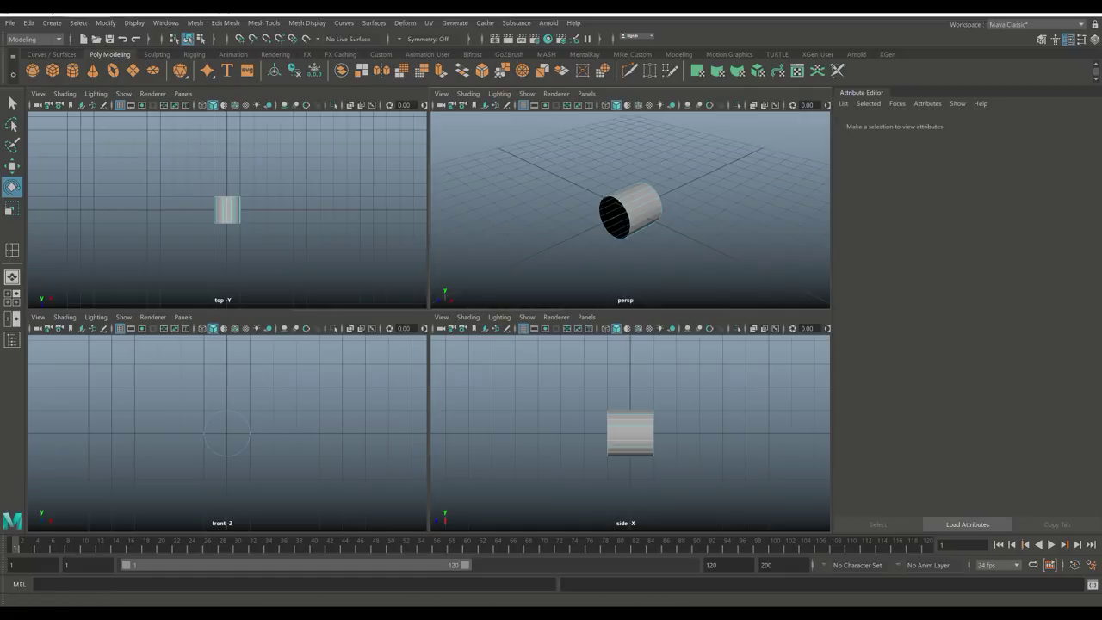
key(space)
alt+drag(431, 319, 641, 317)
Step: Select the open end's rim edge loop, extrude it and scale it inward into a lip
right_click(437, 271)
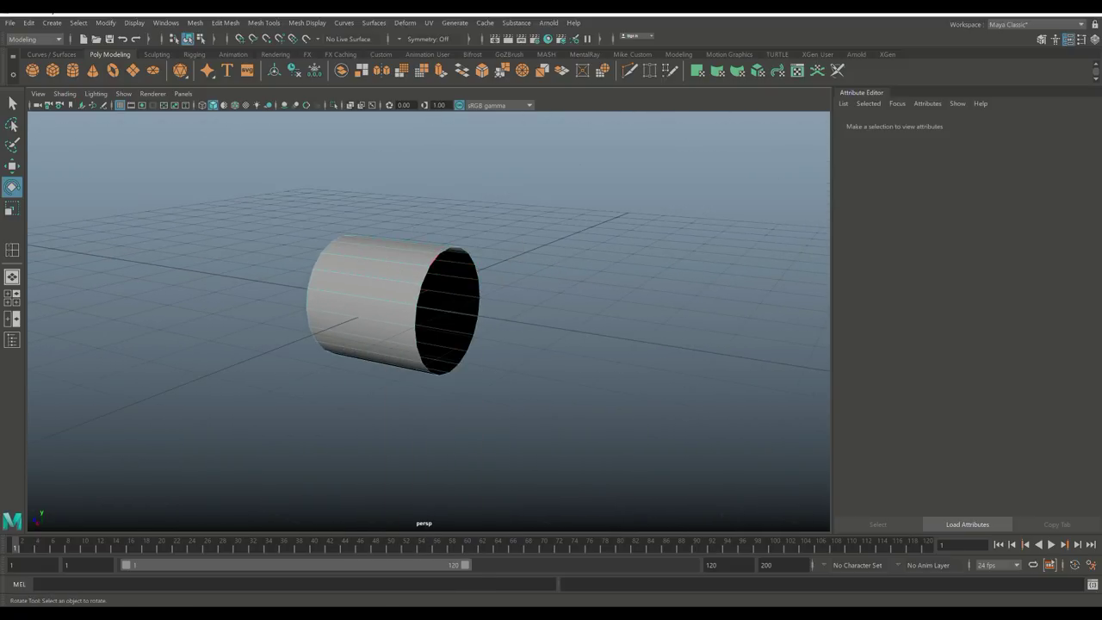
click(443, 258)
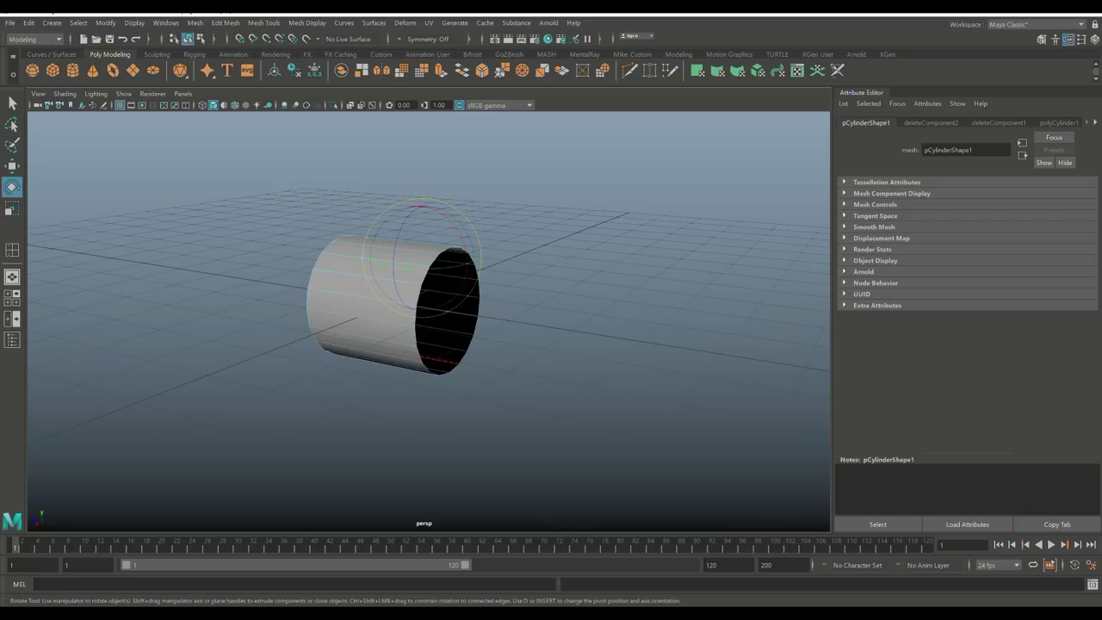
click(447, 310)
key(ctrl+e)
key(r)
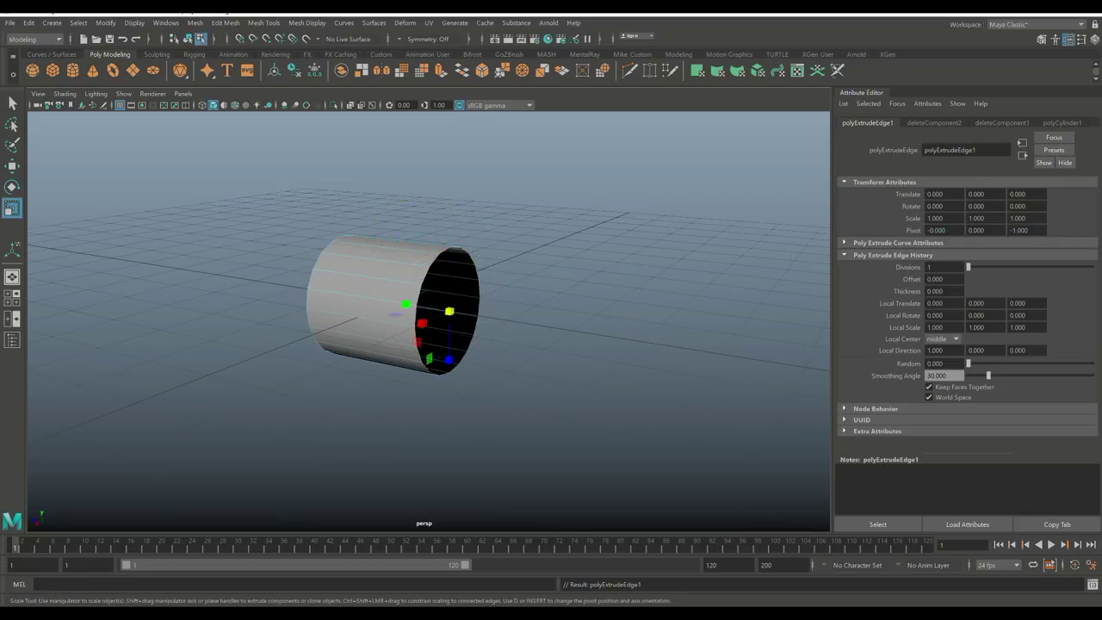
drag(449, 311, 420, 311)
key(w)
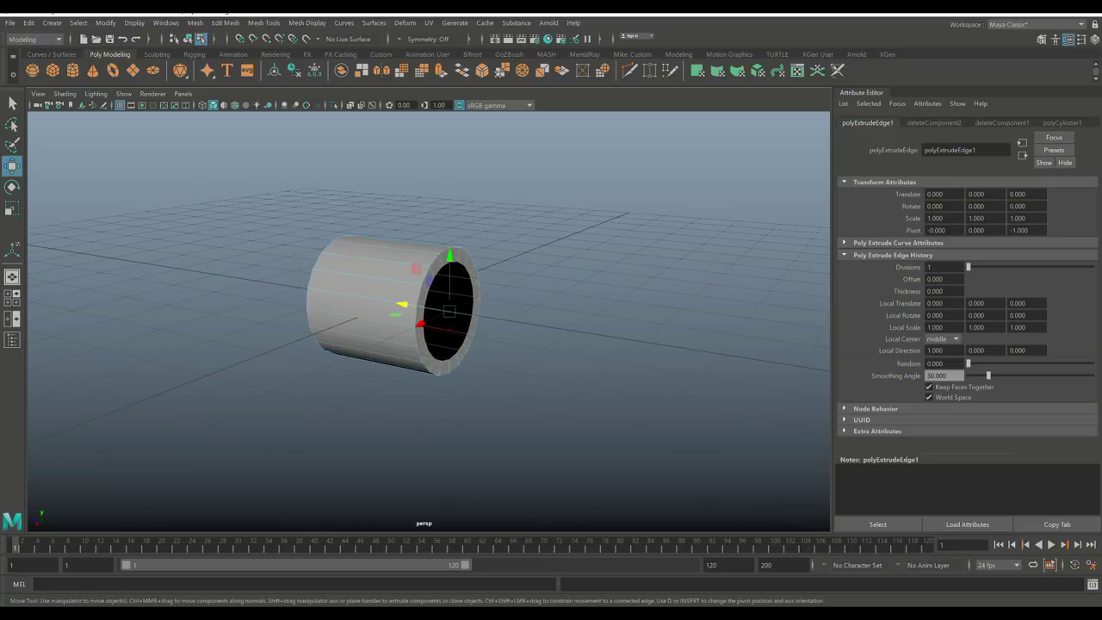
Step: Extrude the rim edges a second time and scale them further toward the centre
key(ctrl+e)
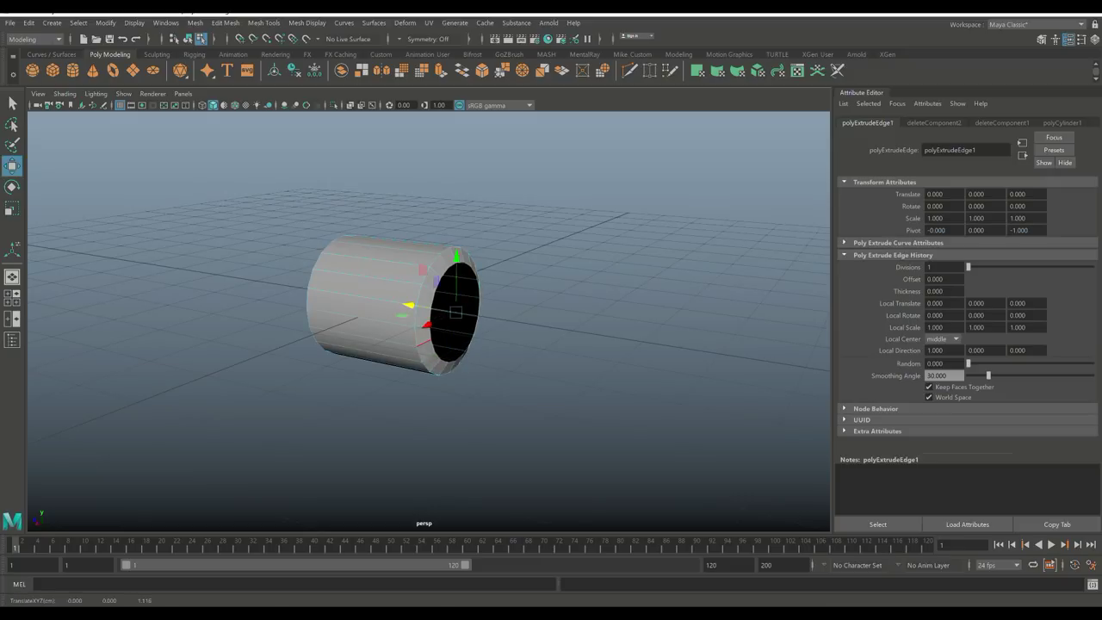
key(r)
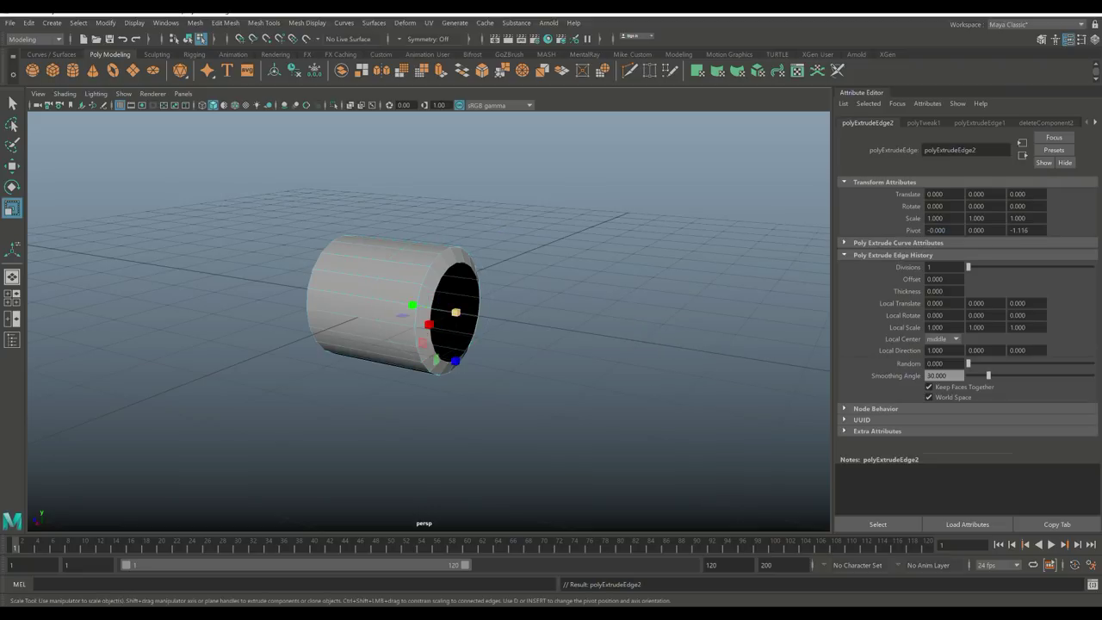
mouse_move(436, 360)
mouse_down()
mouse_move(412, 342)
mouse_move(405, 259)
mouse_move(371, 293)
mouse_move(414, 305)
mouse_move(358, 311)
mouse_up()
key(w)
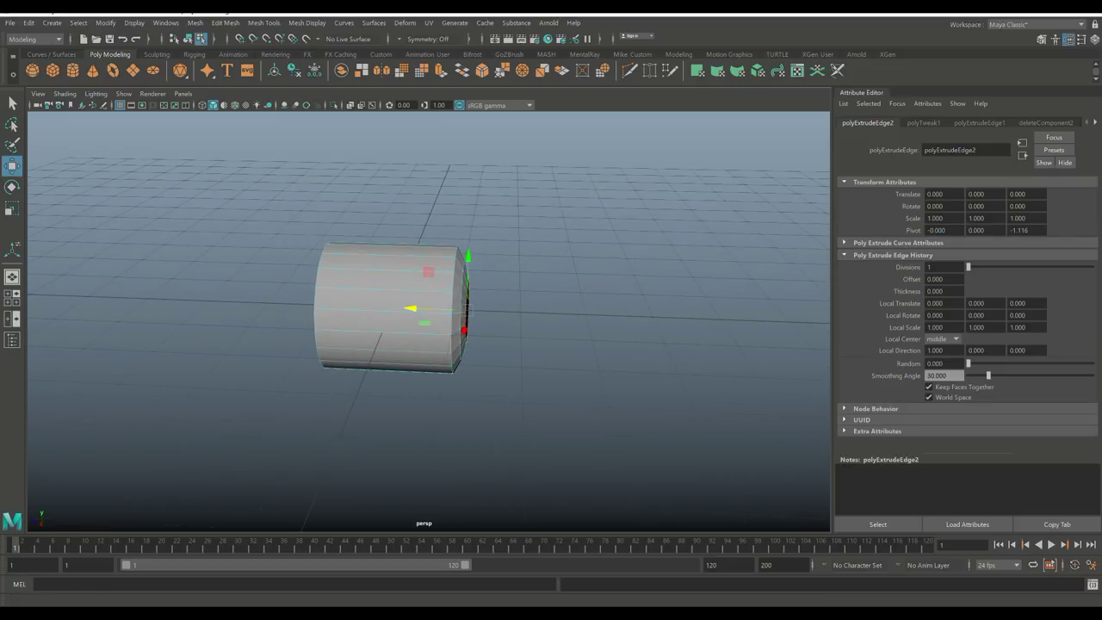
Step: Insert edge loops near the cylinder's left and right ends
click(264, 23)
click(289, 110)
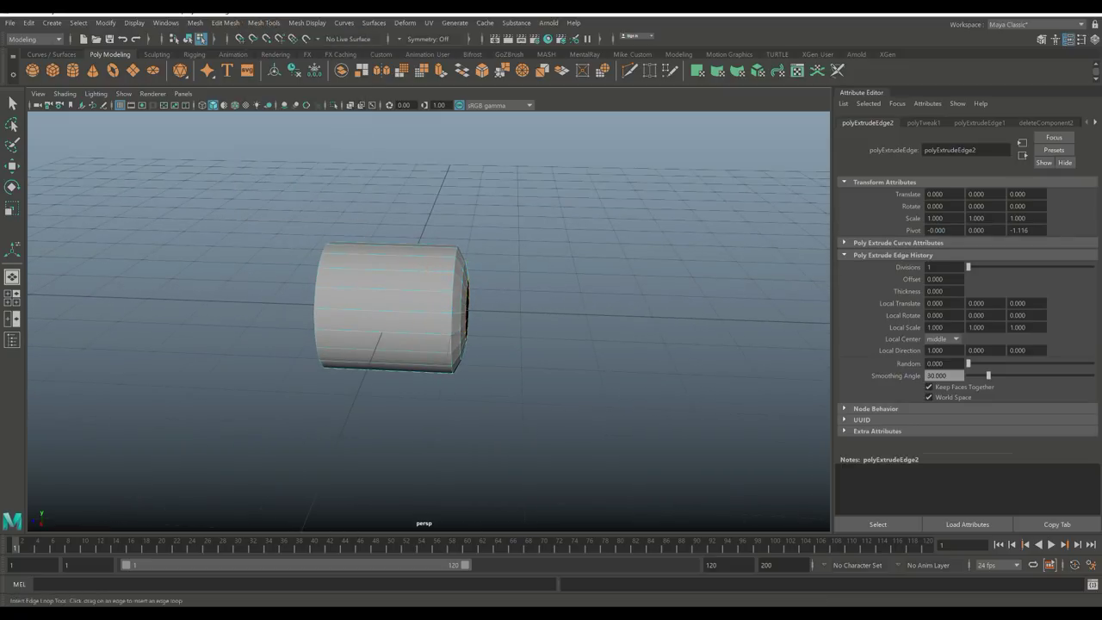
scroll(428, 344, up, 2)
alt+drag(428, 345, 405, 340)
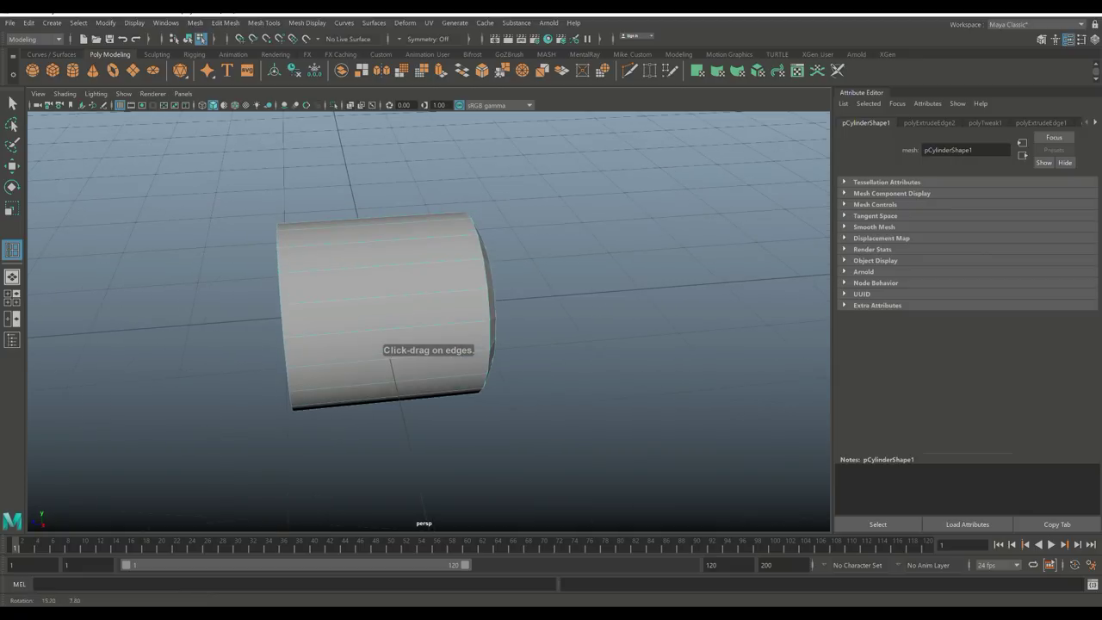
drag(314, 258, 317, 327)
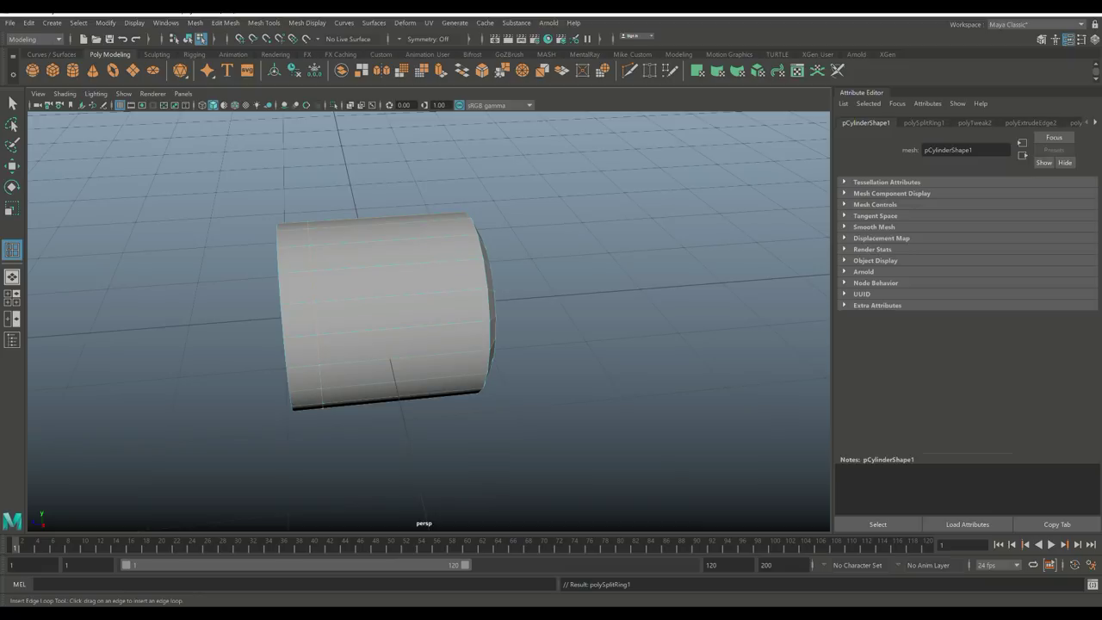
drag(431, 344, 430, 344)
drag(443, 302, 444, 302)
Step: In side view, slide the left-end vertex column inward along the cylinder's length
click(12, 297)
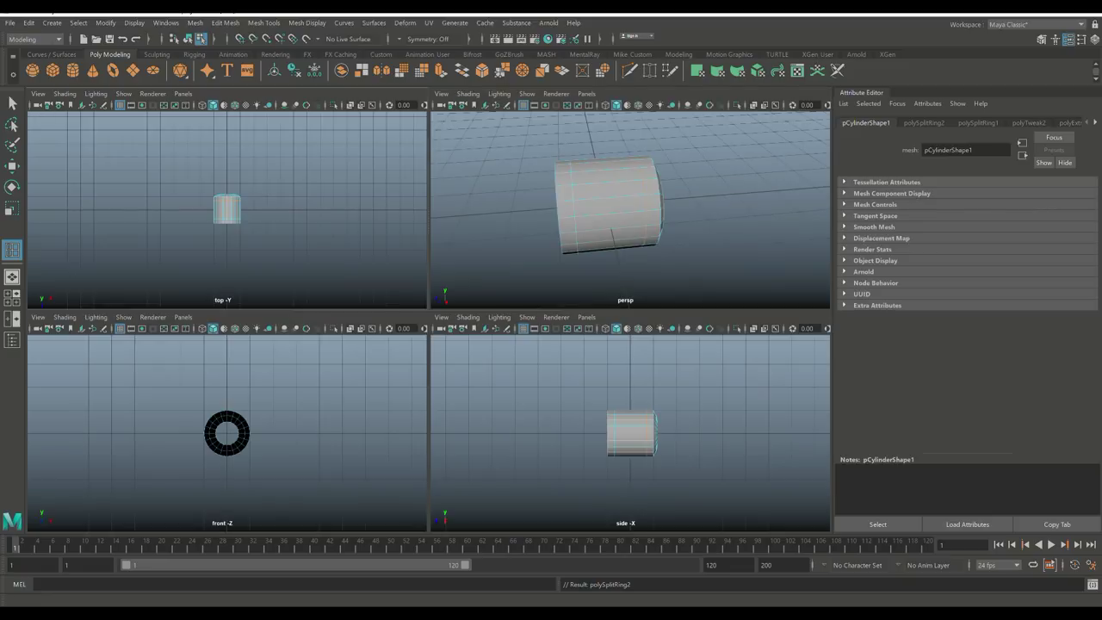
key(space)
scroll(429, 321, up, 3)
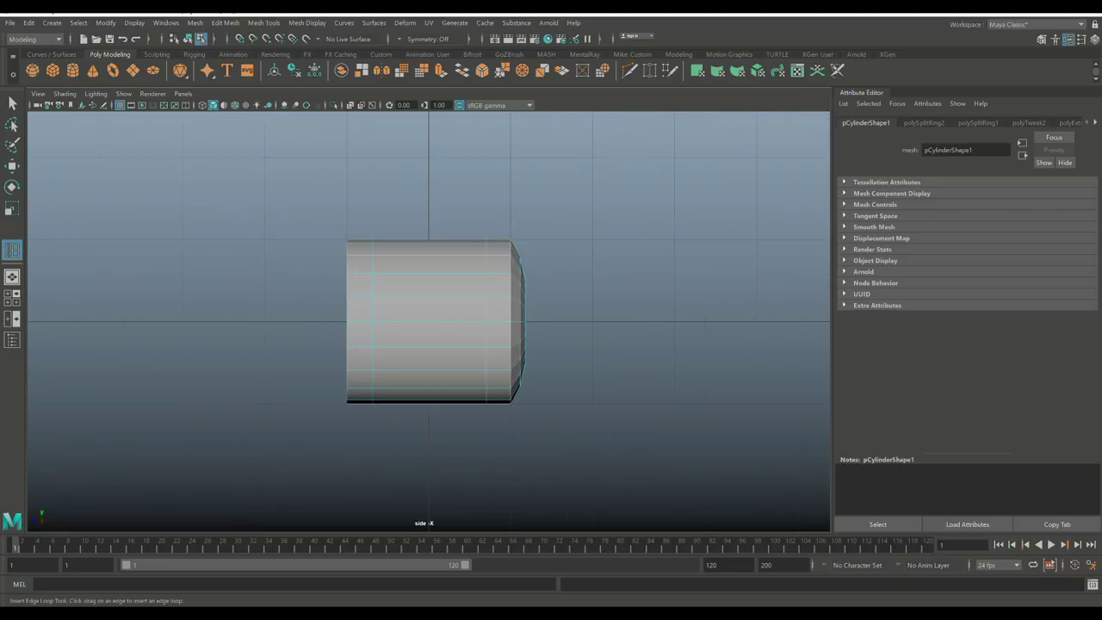
key(q)
right_drag(381, 274, 381, 245)
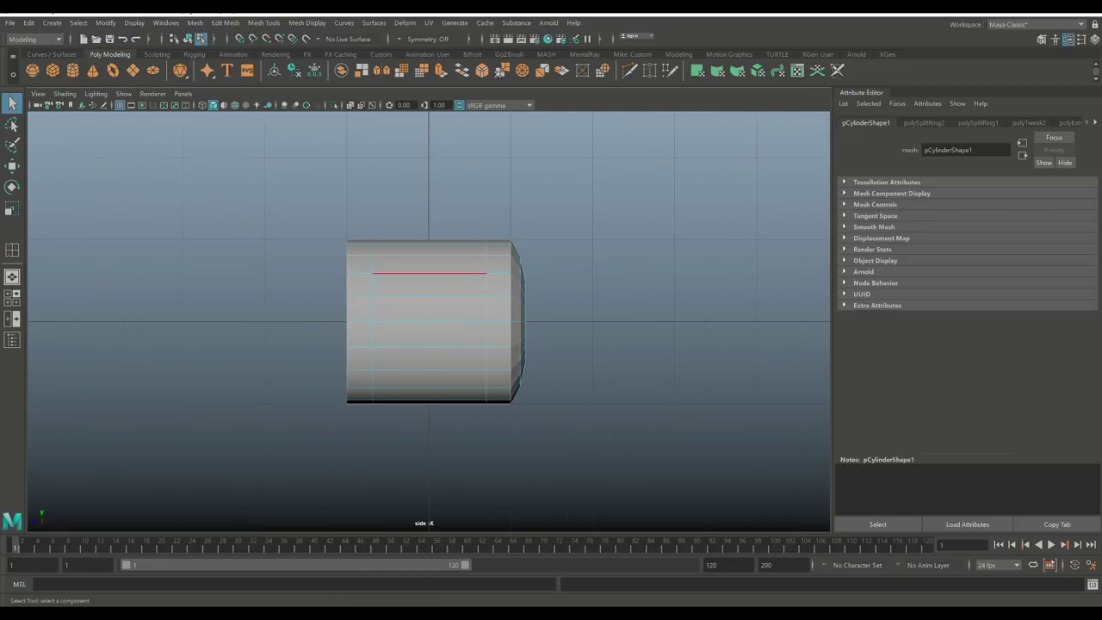
drag(383, 497, 384, 499)
key(w)
drag(303, 321, 334, 321)
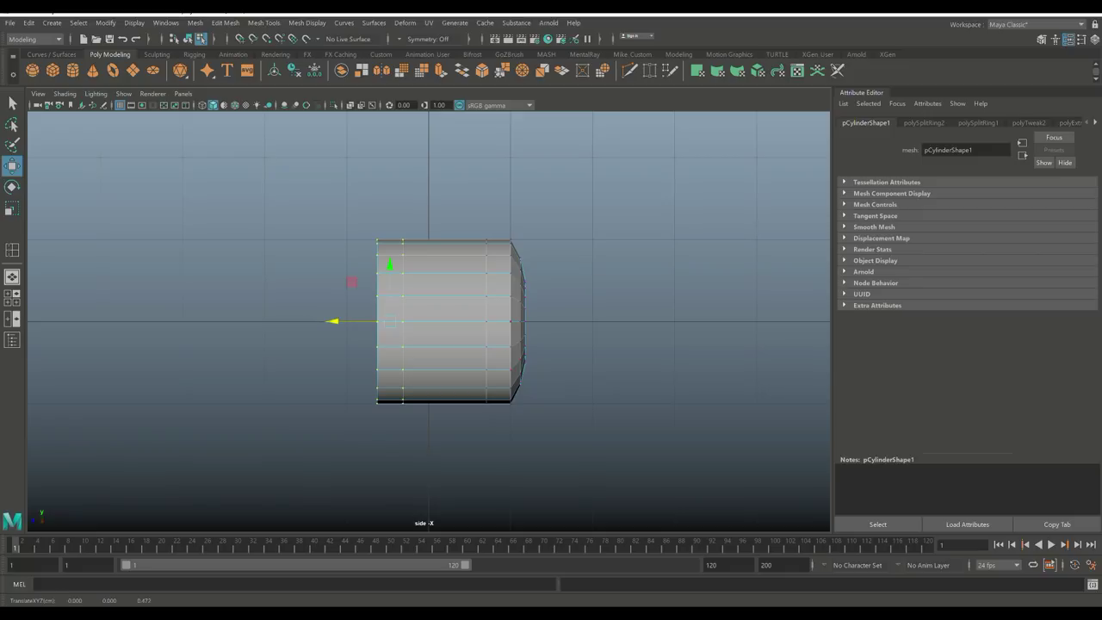
key(q)
Step: Select four alternating strips of side faces on the cylinder
right_drag(455, 283, 487, 273)
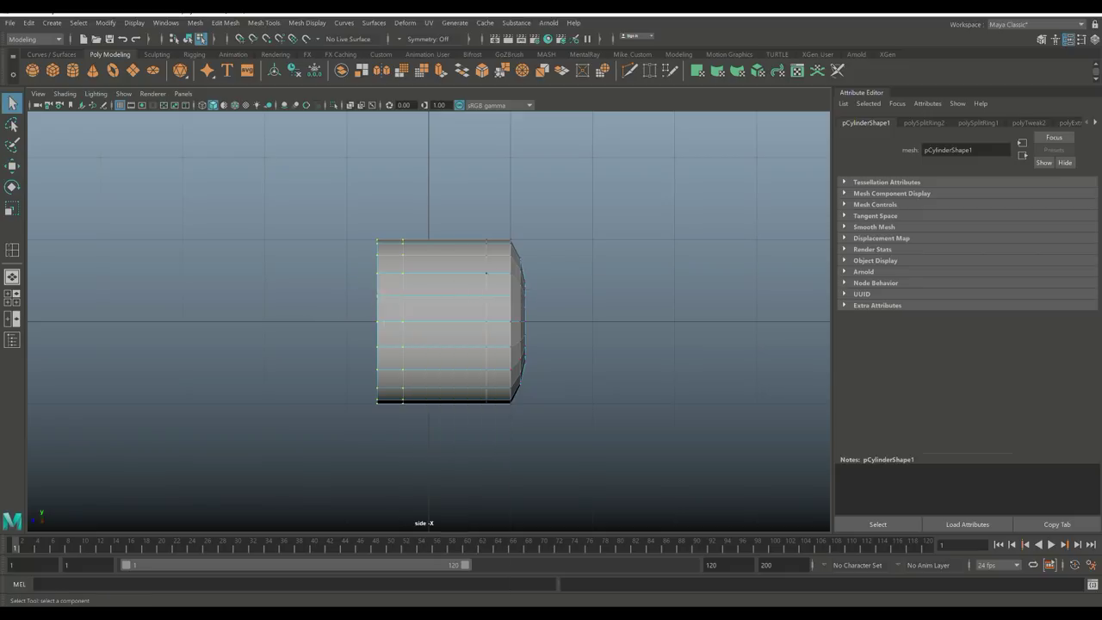
drag(486, 272, 401, 249)
drag(402, 295, 486, 321)
shift+drag(402, 346, 486, 370)
shift+drag(402, 387, 486, 402)
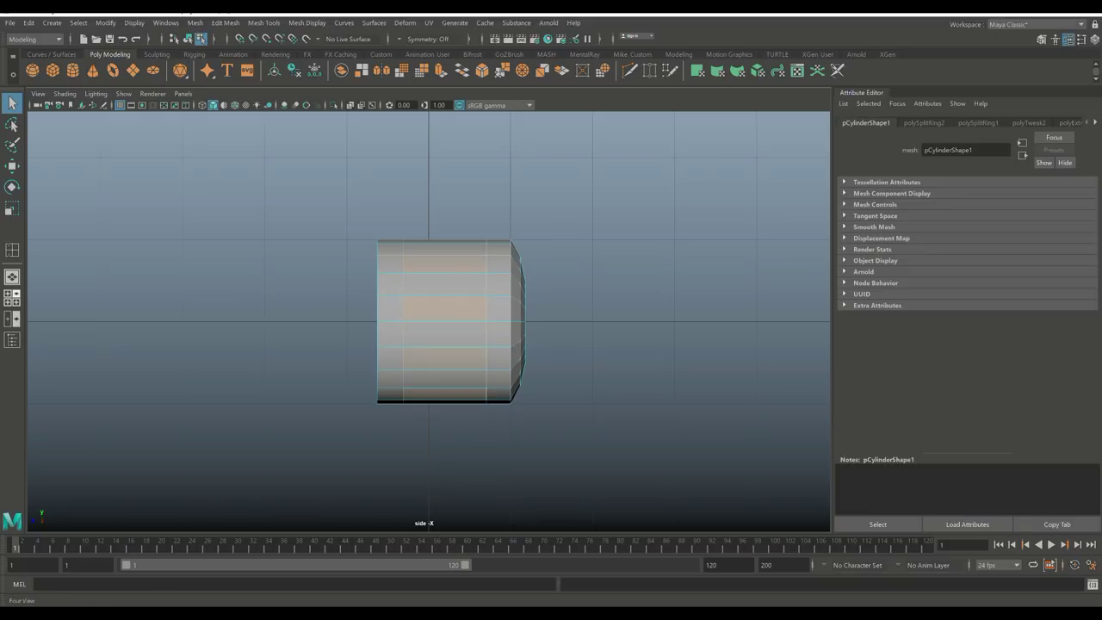
Step: In perspective view, add one more side face to the slot selection
click(12, 298)
click(12, 276)
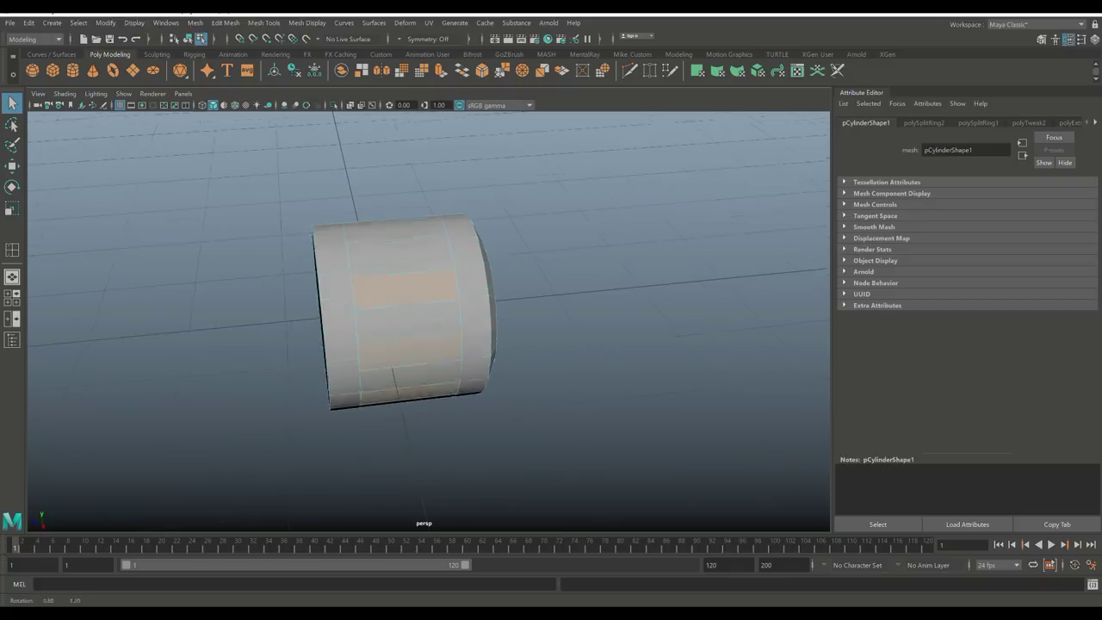
alt+drag(405, 310, 469, 293)
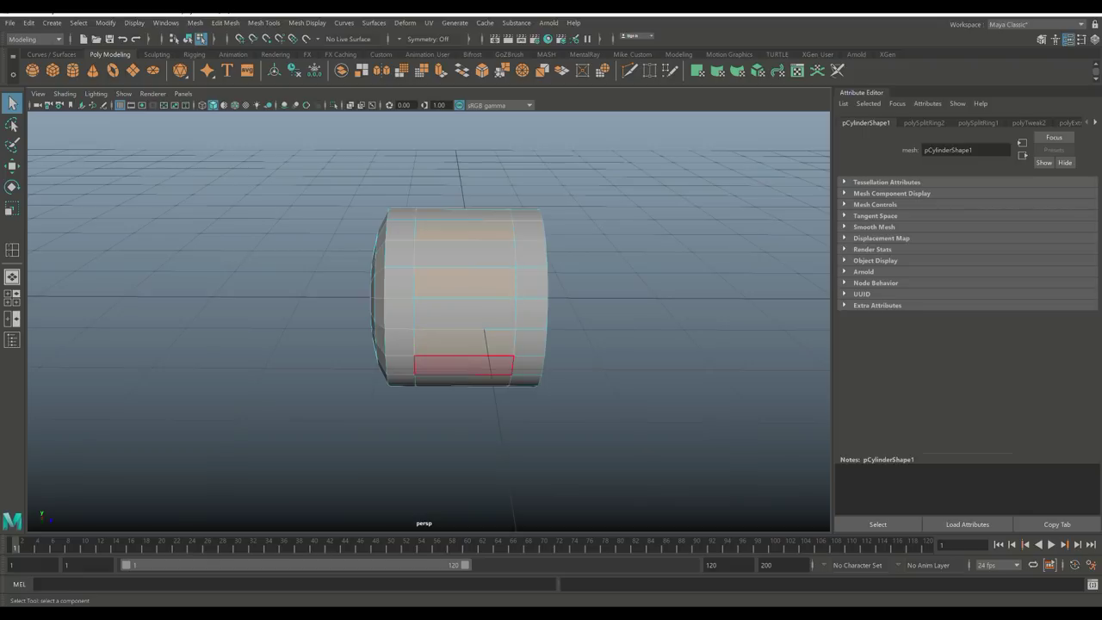
alt+drag(464, 379, 427, 344)
click(465, 316)
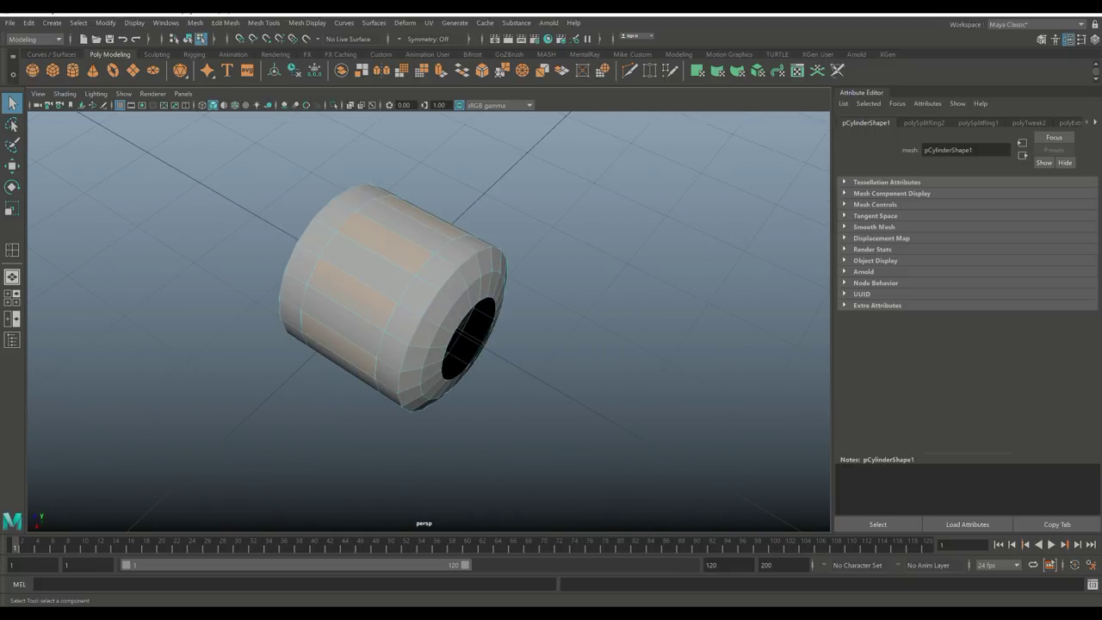
Step: Extrude the selected face strips with Thickness -0.1 and Offset 0.1
key(ctrl+e)
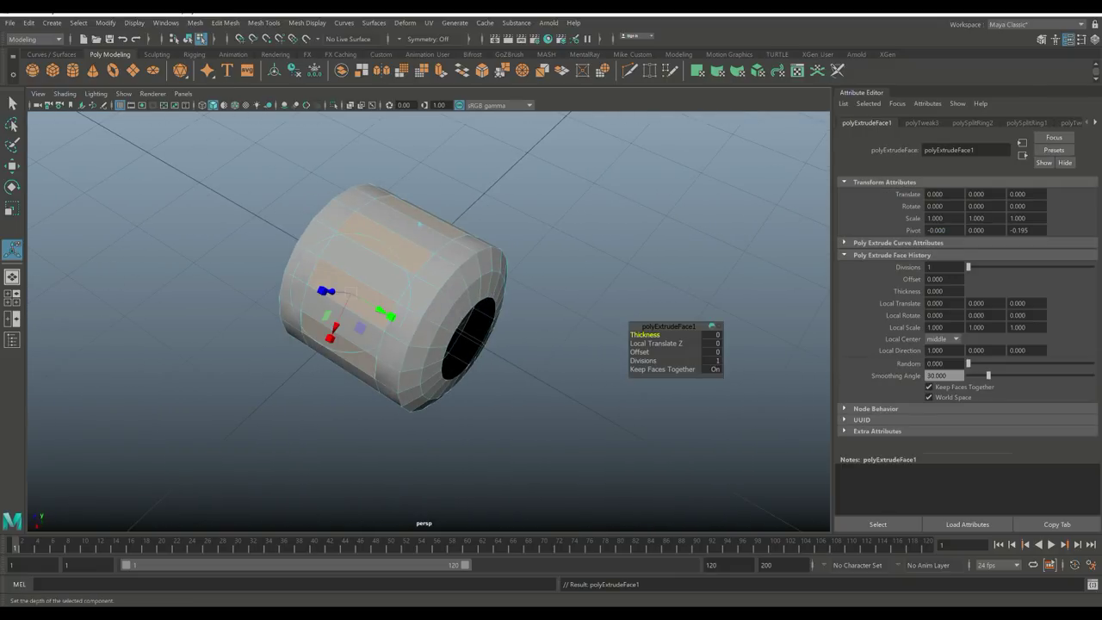
middle_drag(672, 334, 637, 334)
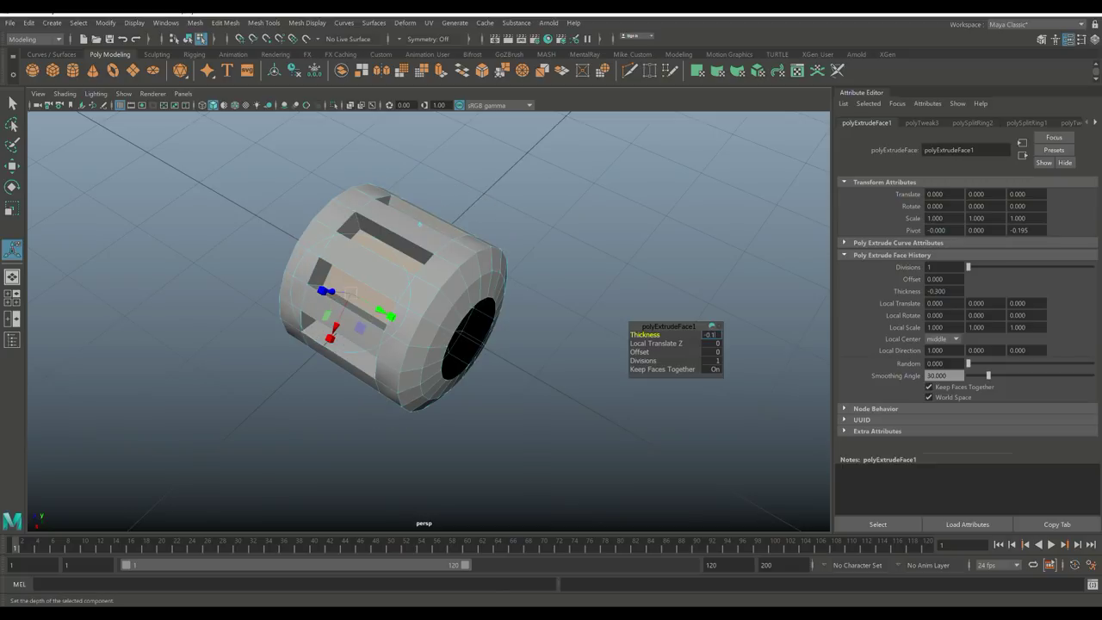
key(Return)
click(639, 351)
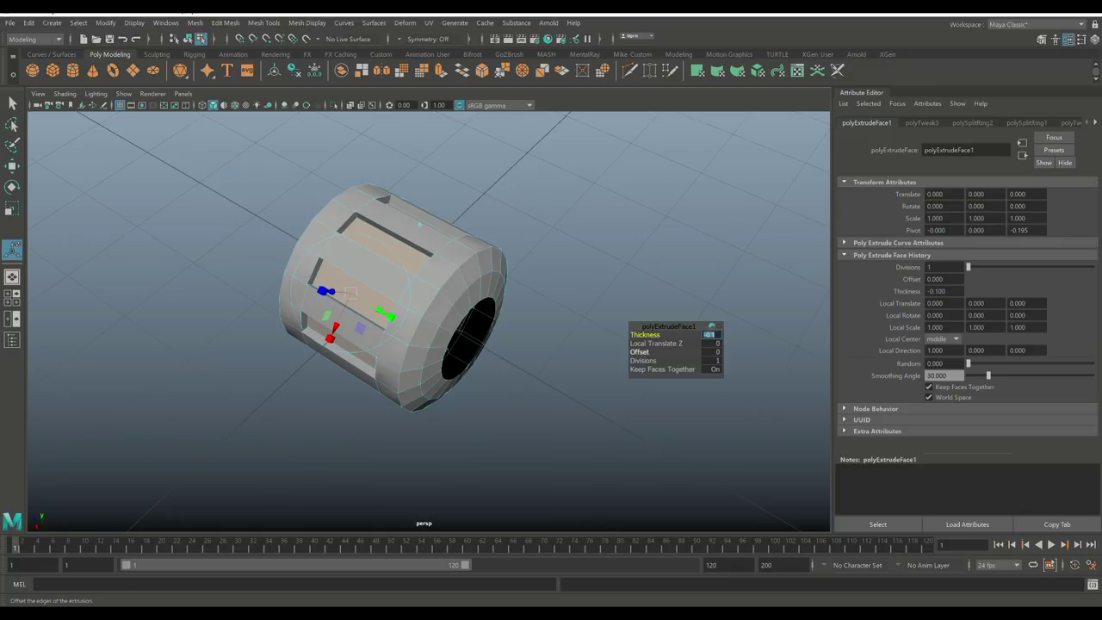
mouse_move(639, 351)
middle_down()
mouse_move(689, 351)
mouse_move(654, 352)
middle_up()
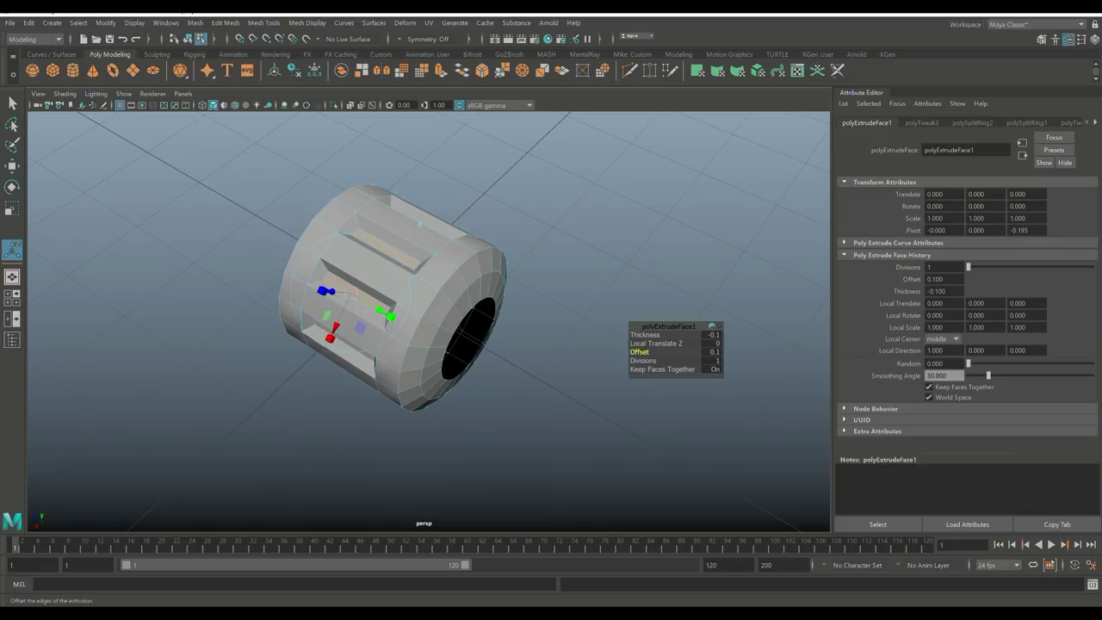
click(602, 448)
alt+drag(517, 431, 366, 314)
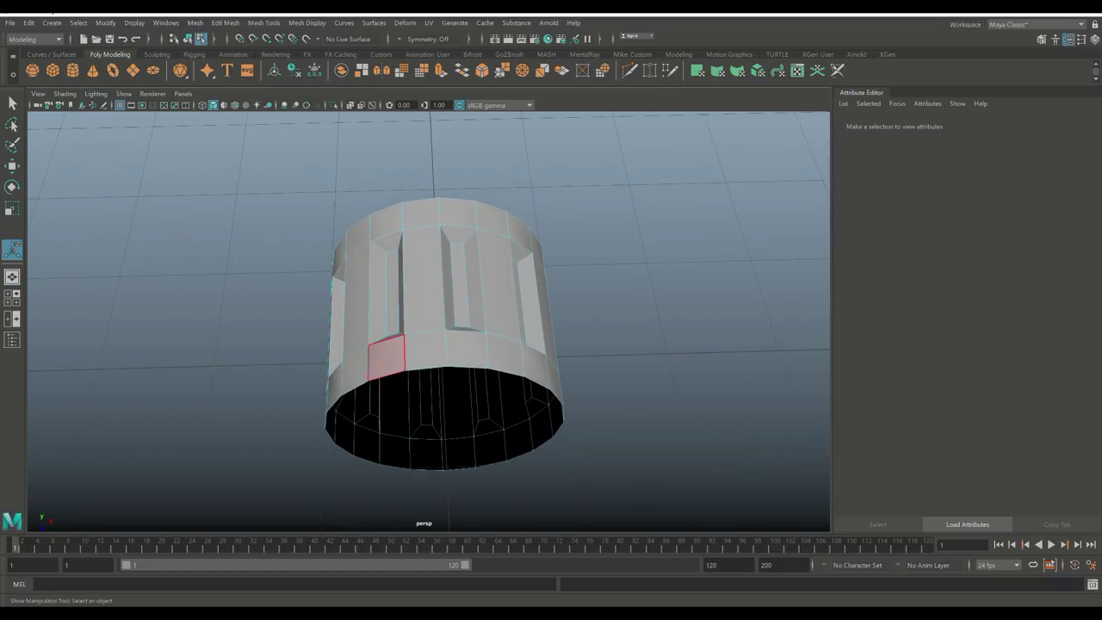
Step: Delete the cylinder's lower-half faces in front view, leaving a grooved half-cylinder arch
double_click(386, 357)
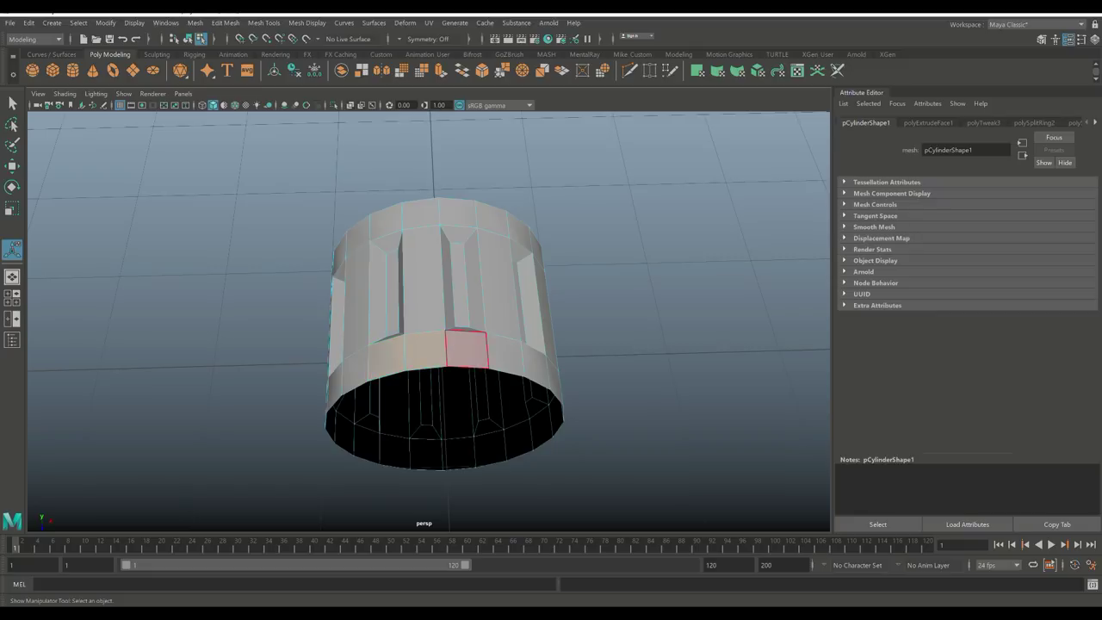
mouse_move(426, 452)
alt+mouse_down()
mouse_move(426, 379)
mouse_move(426, 443)
alt+mouse_up()
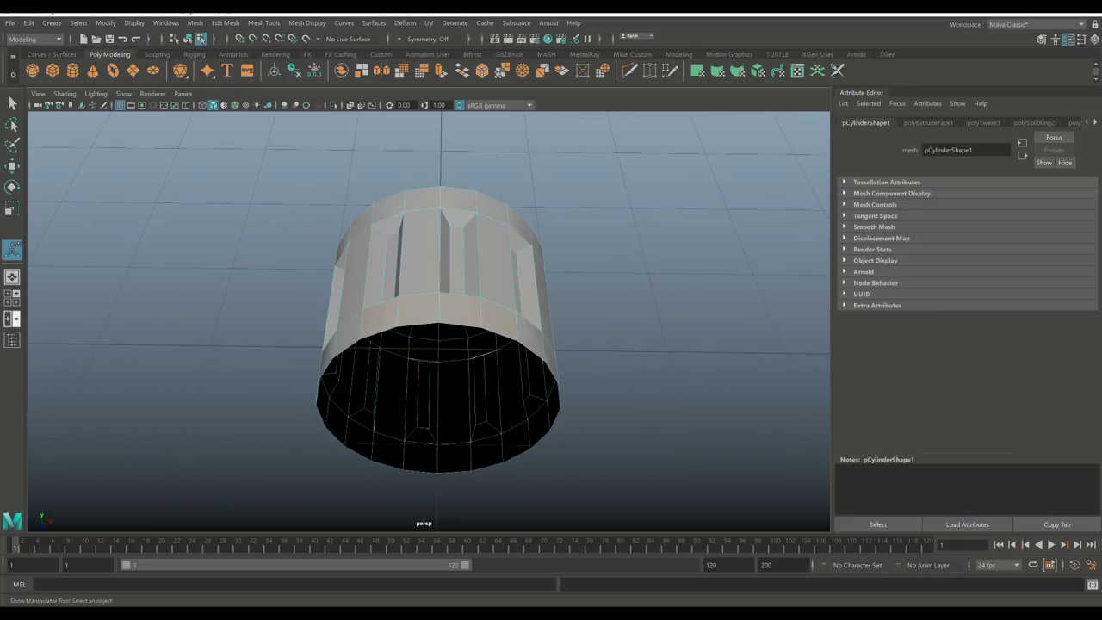
click(12, 297)
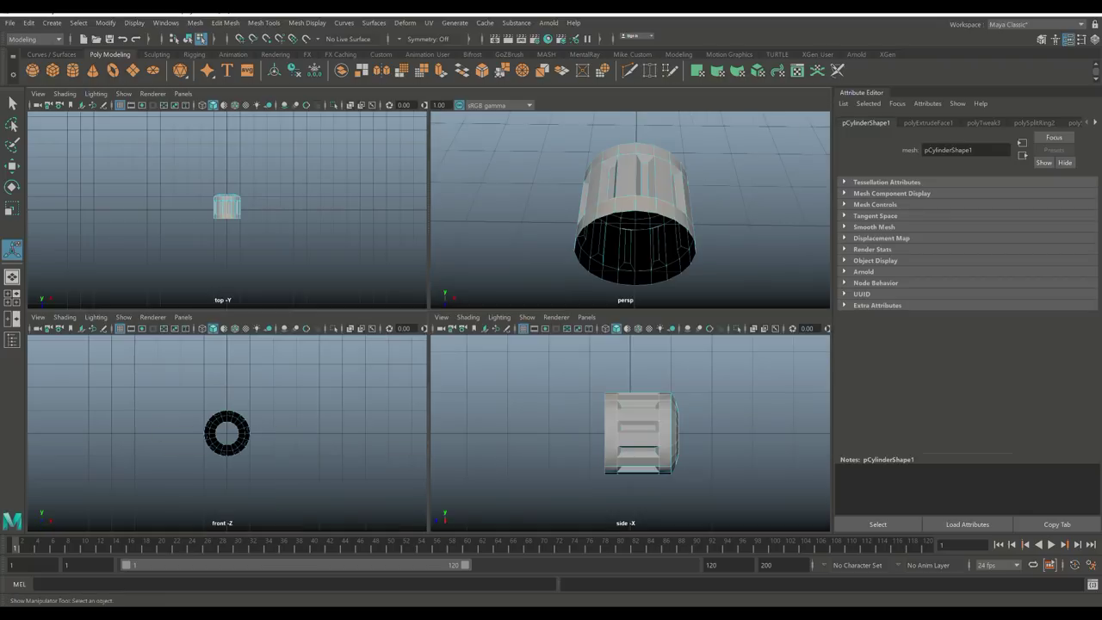
key(space)
right_click(422, 293)
right_drag(422, 293, 422, 323)
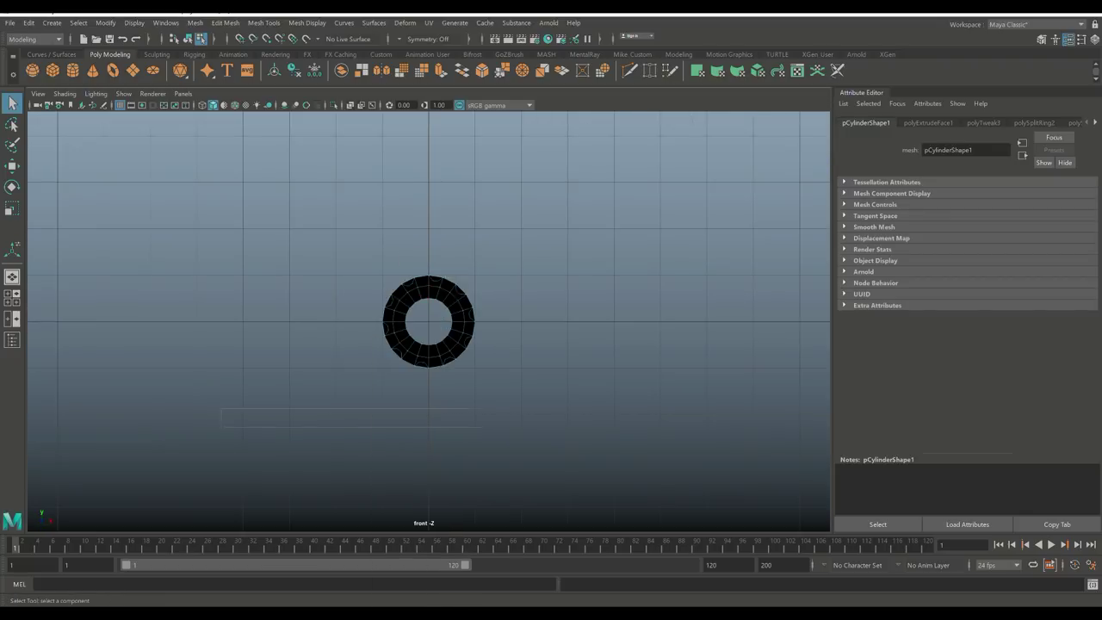
drag(222, 322, 594, 406)
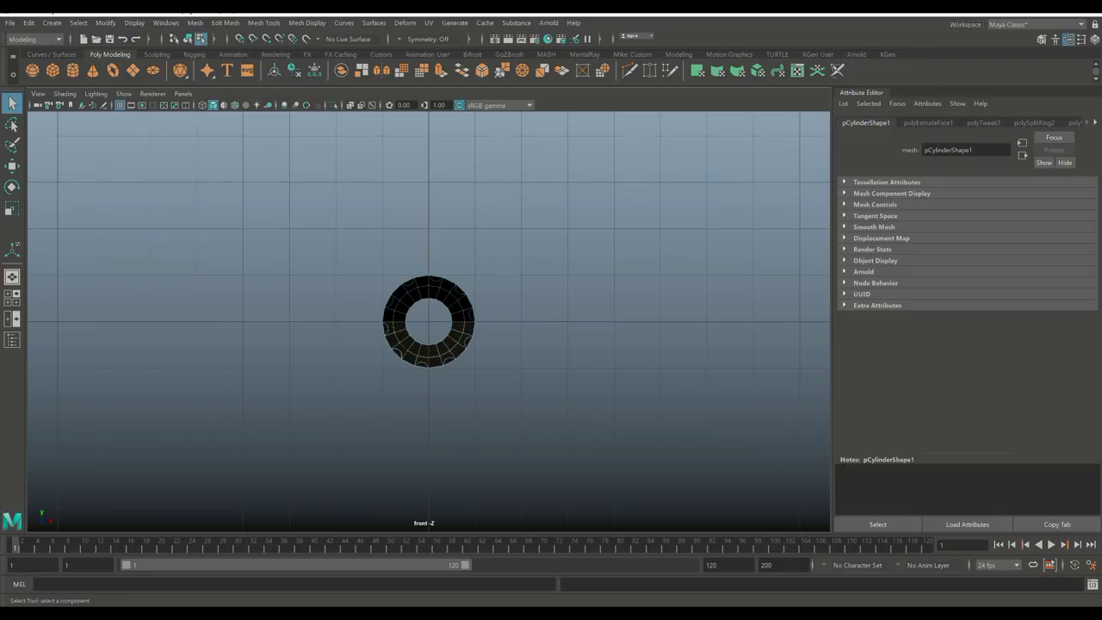
key(Delete)
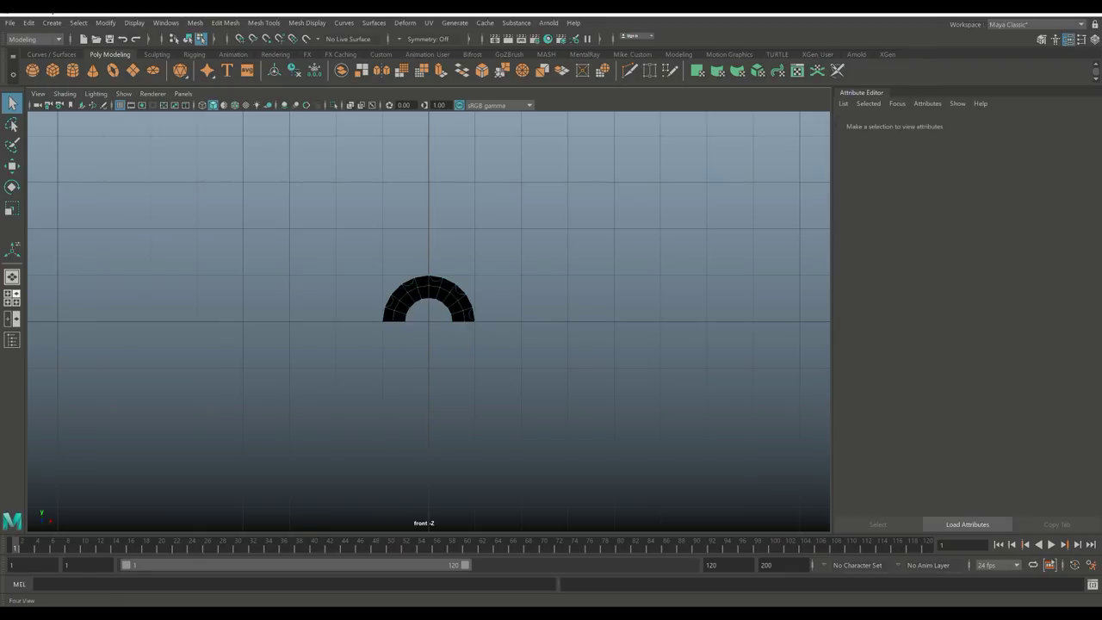
key(space)
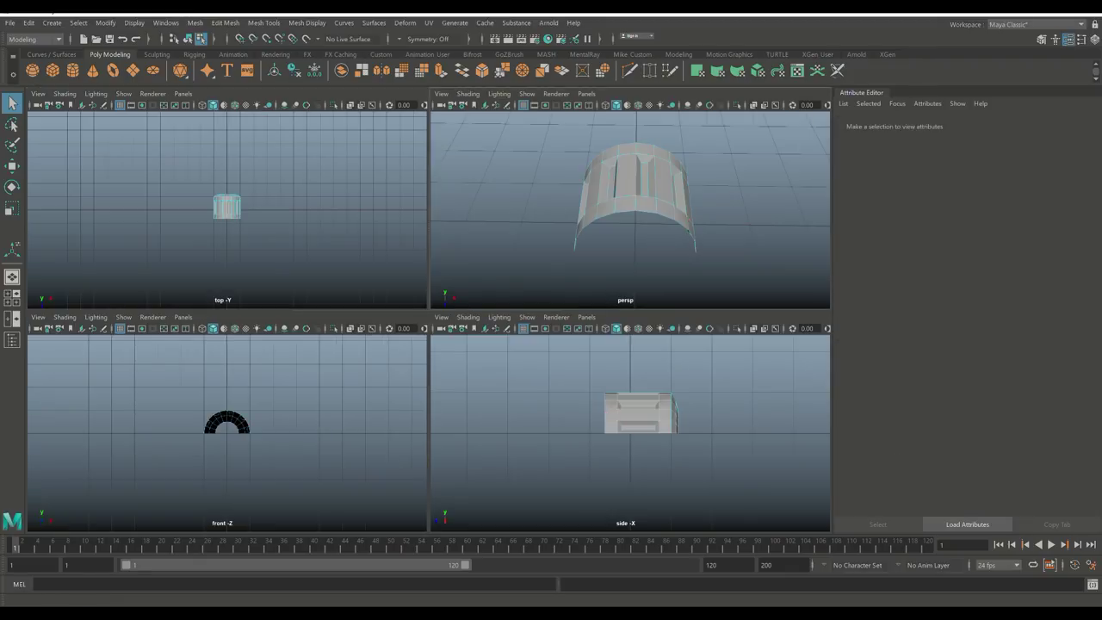
key(space)
Step: Extrude the half-shell's end band faces outward with Thickness 0.1 to form a raised ring
click(379, 317)
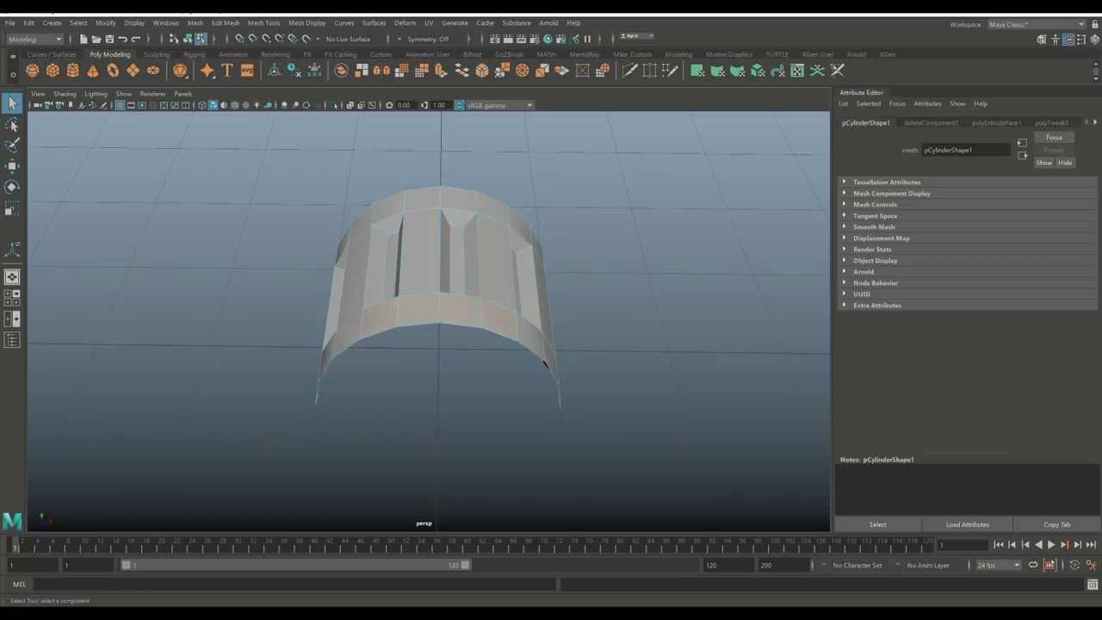
key(ctrl+e)
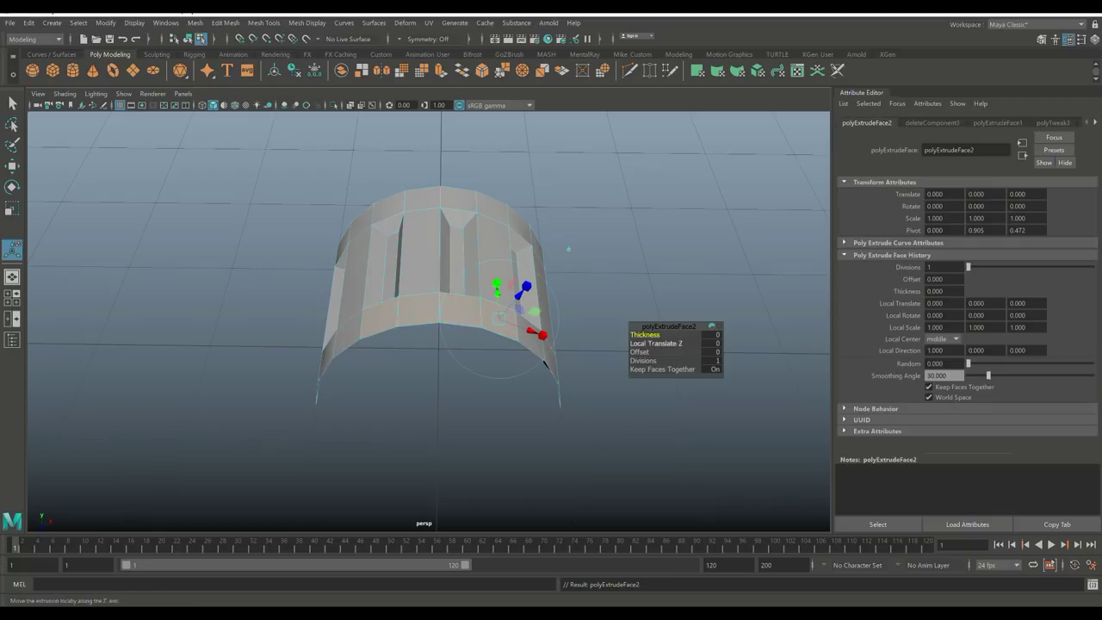
middle_drag(602, 430, 637, 430)
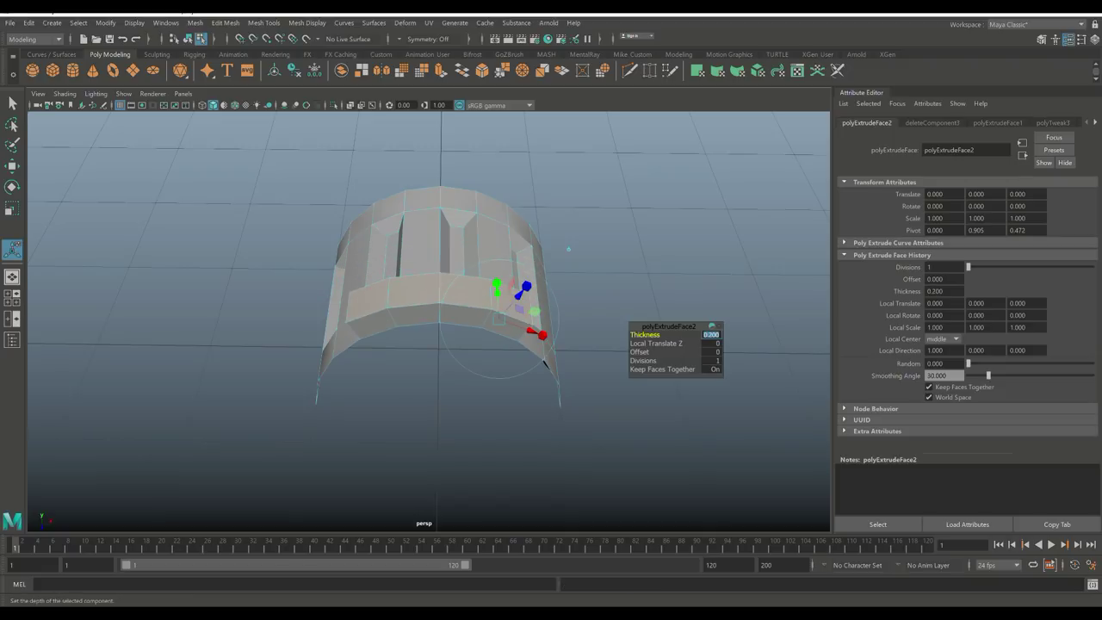
text(1)
key(Return)
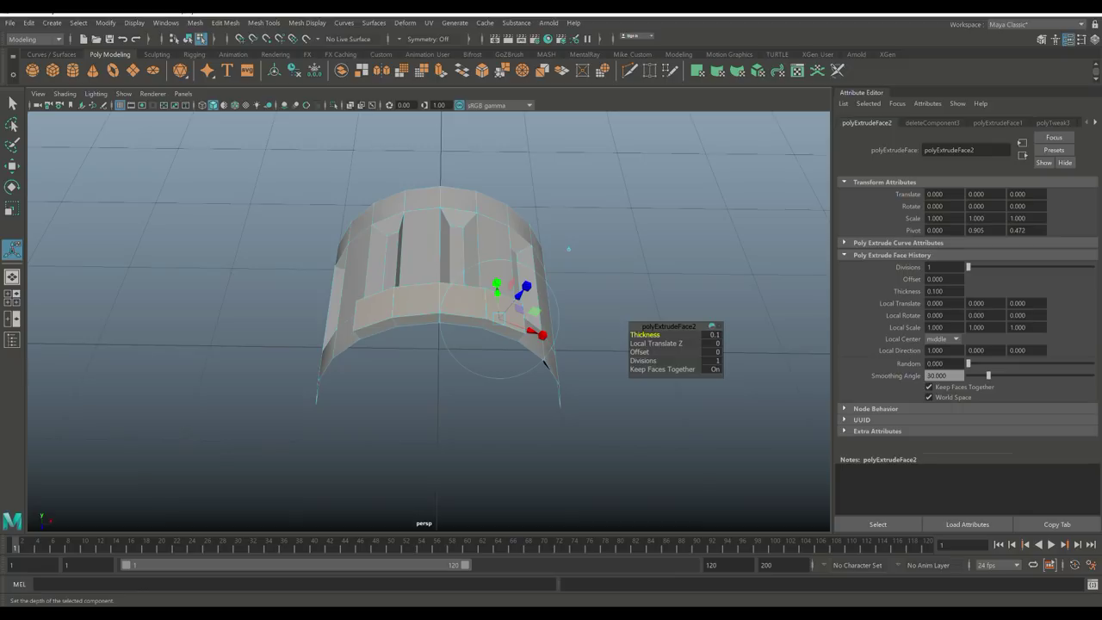
mouse_move(430, 301)
alt+mouse_down()
mouse_move(517, 241)
mouse_move(448, 310)
alt+mouse_up()
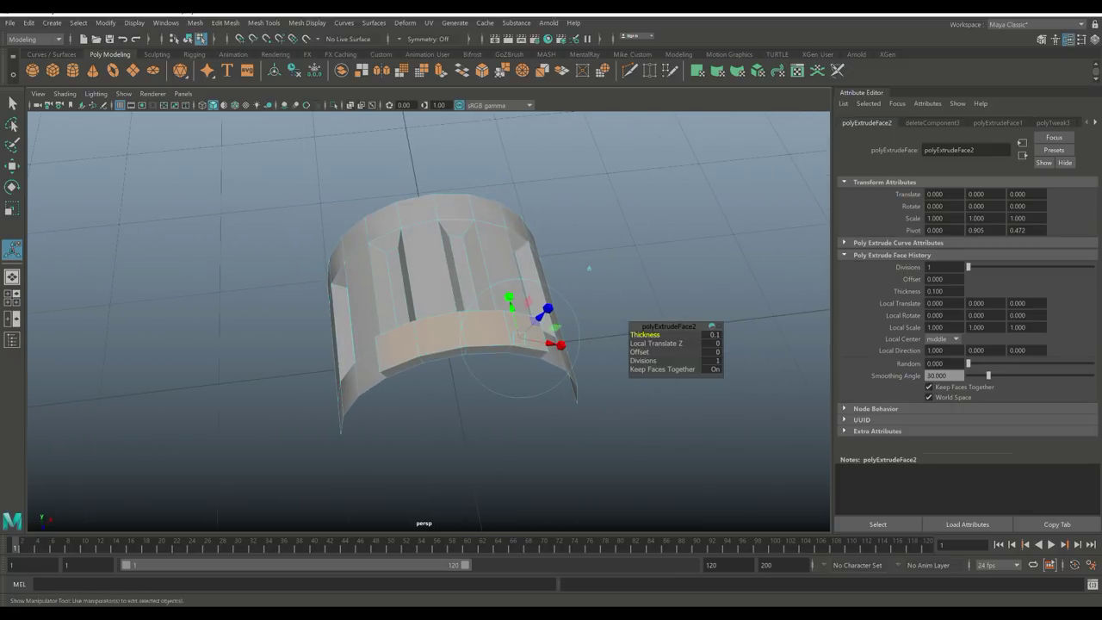
Step: Extrude two more faces into a small raised block with Thickness 0.1, then deselect
click(485, 328)
shift+click(485, 328)
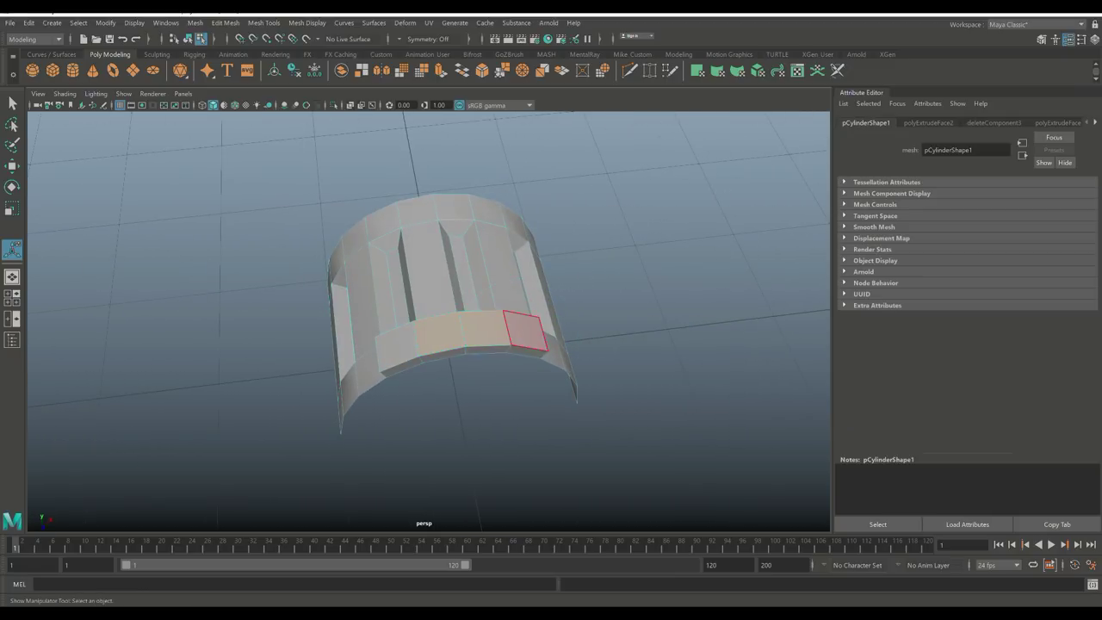
key(ctrl+e)
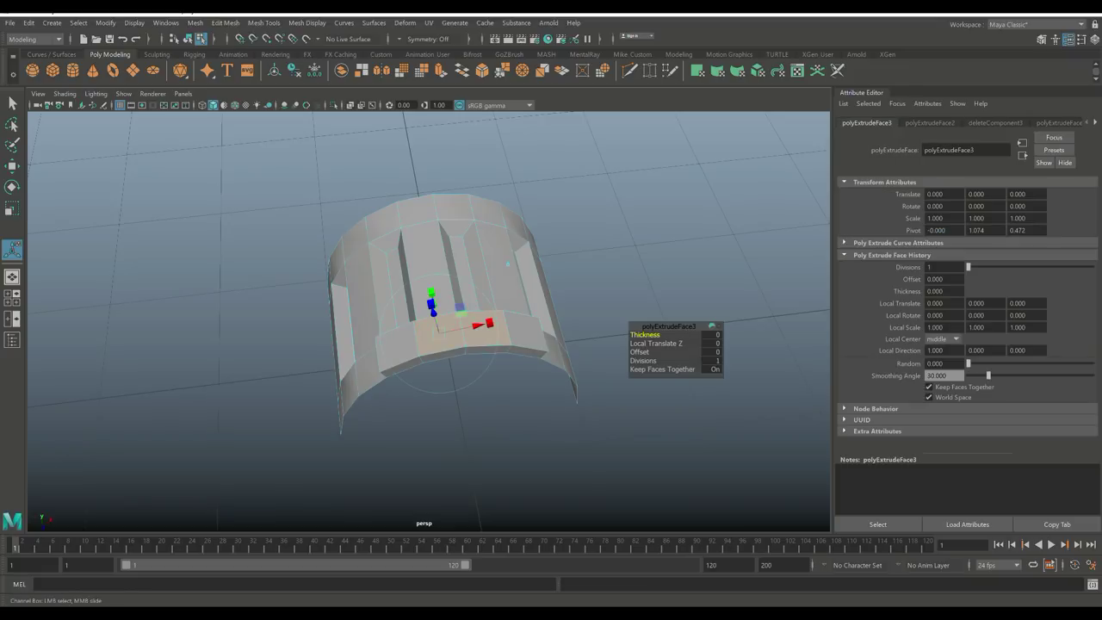
text(0.6)
key(Return)
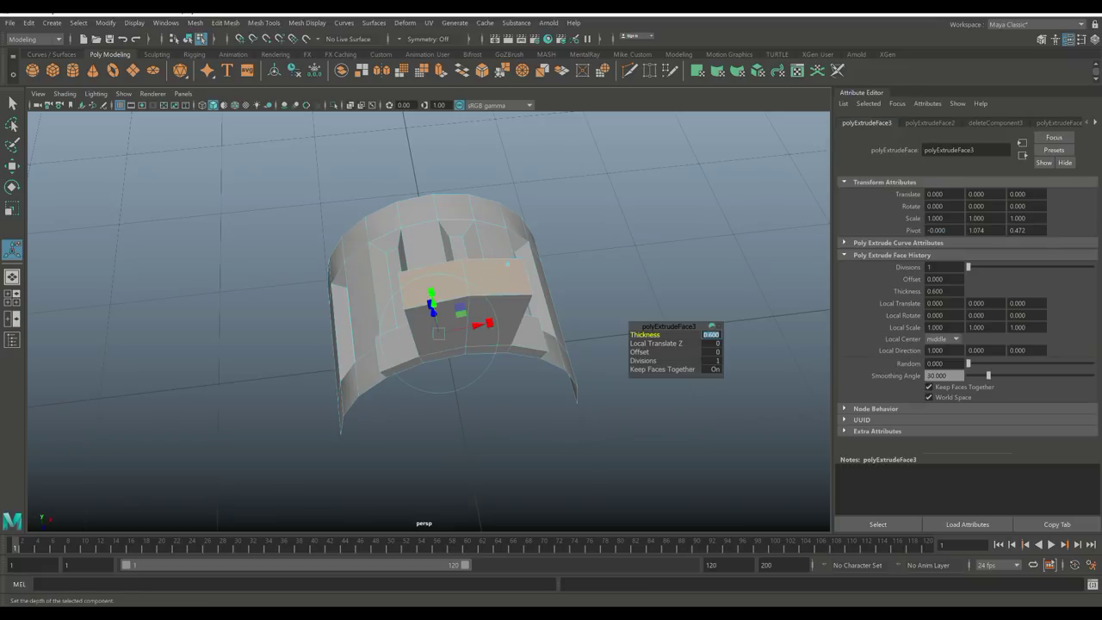
text(0.1)
key(Return)
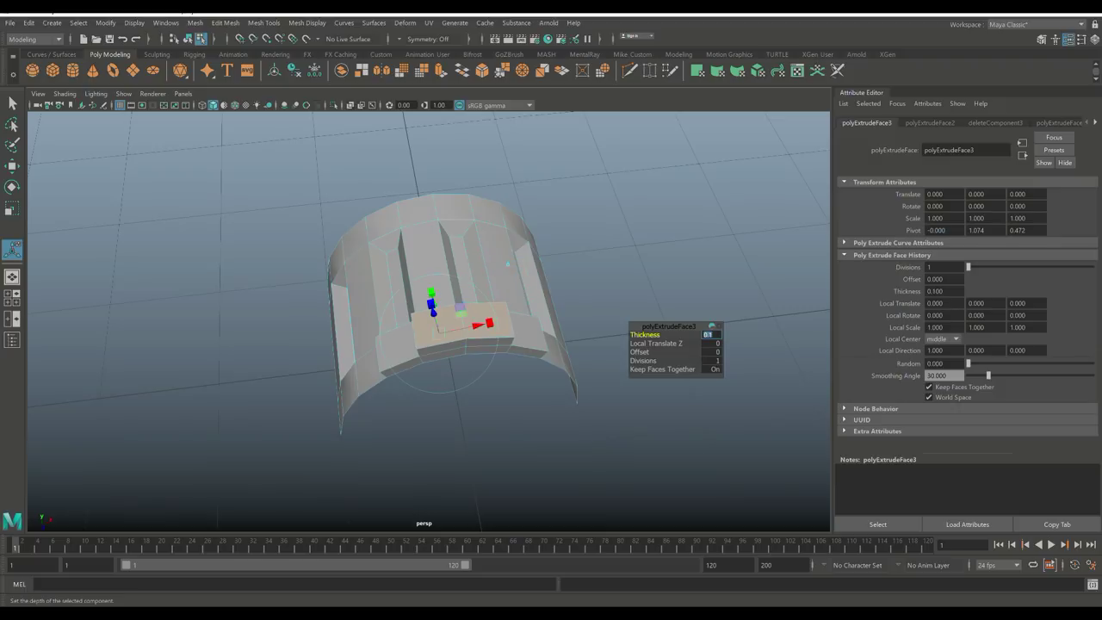
key(Escape)
alt+drag(431, 327, 405, 331)
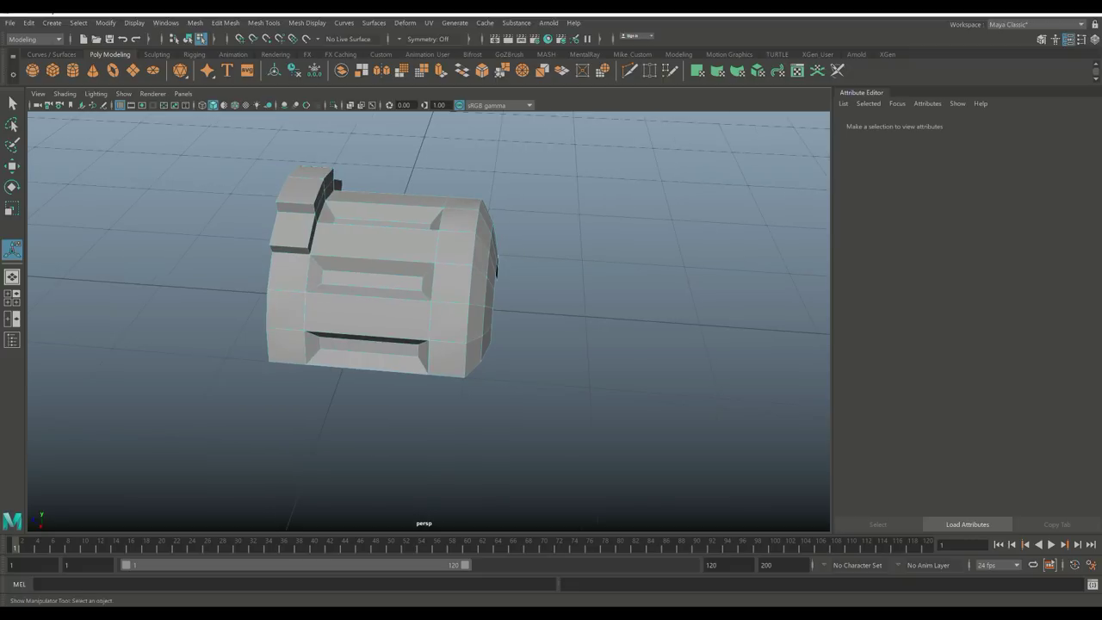
Step: Insert support edge loops beside the end ring, top band, far end and grooves
click(263, 22)
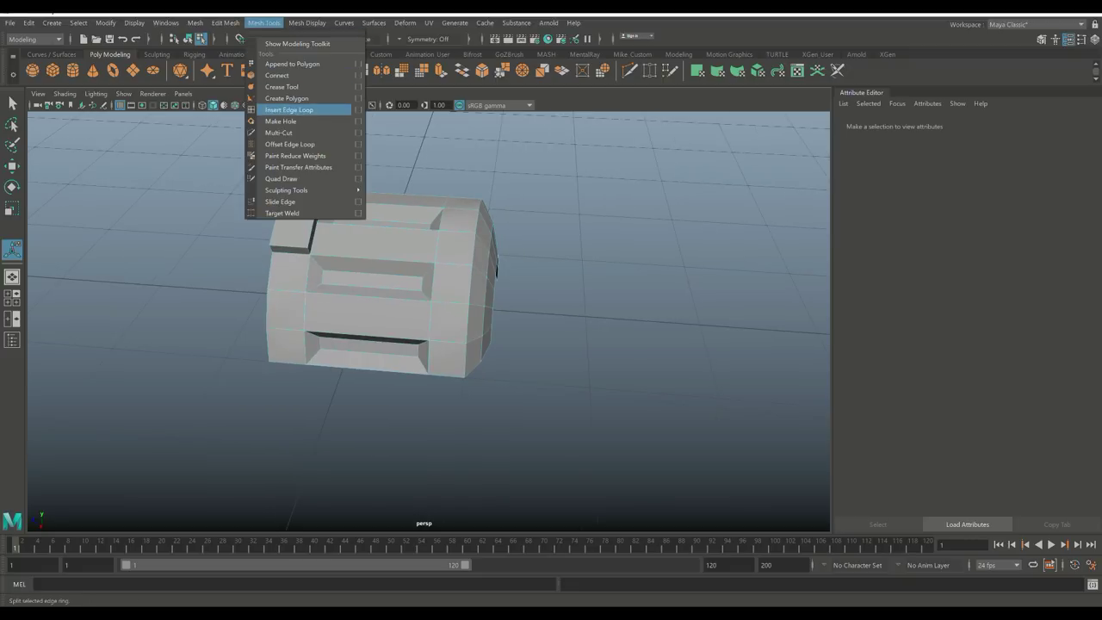
click(288, 109)
alt+drag(396, 284, 370, 297)
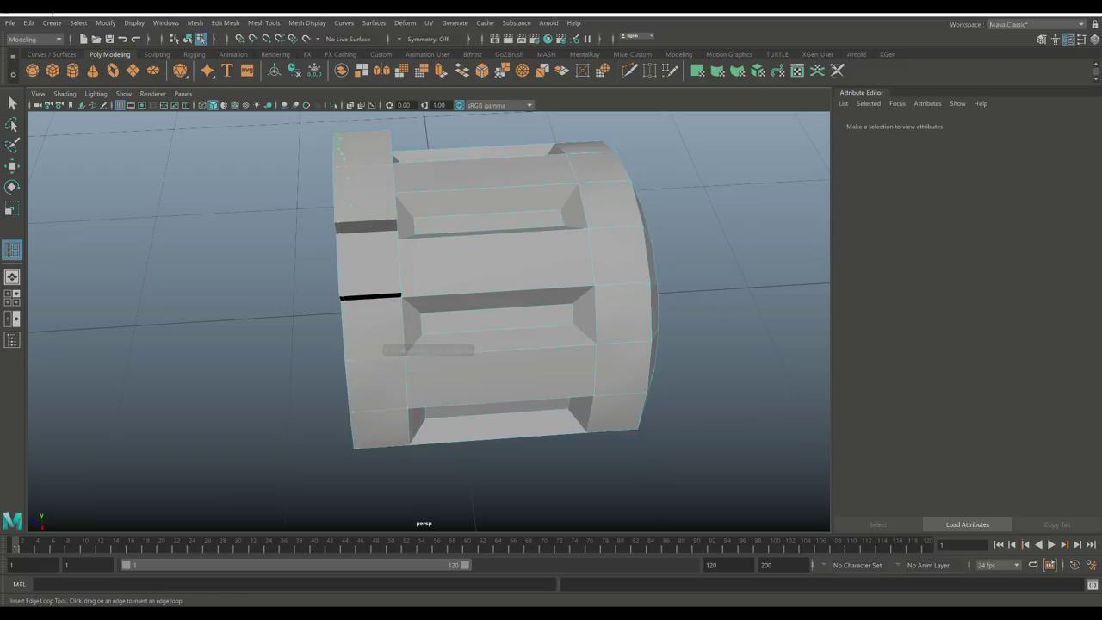
click(405, 370)
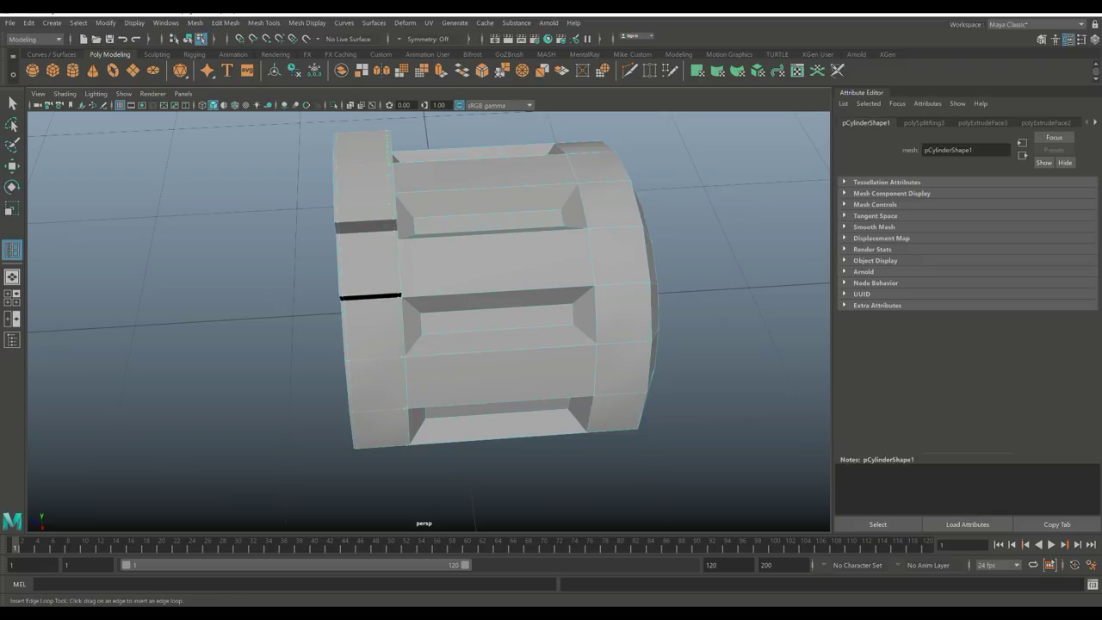
click(370, 296)
alt+drag(371, 296, 344, 291)
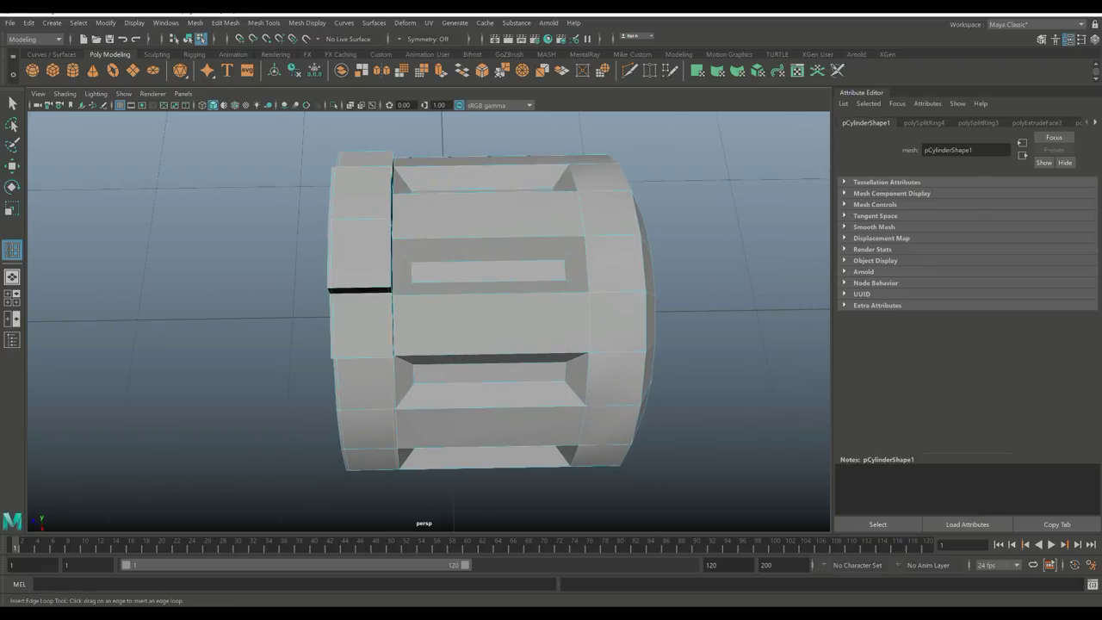
click(413, 191)
key(F8)
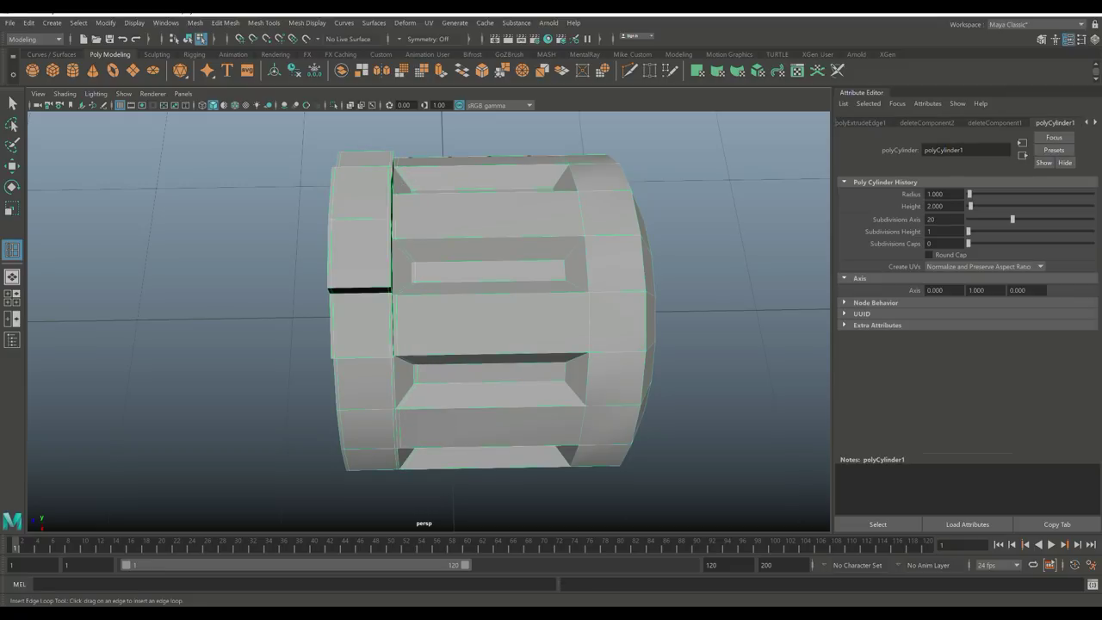
click(370, 445)
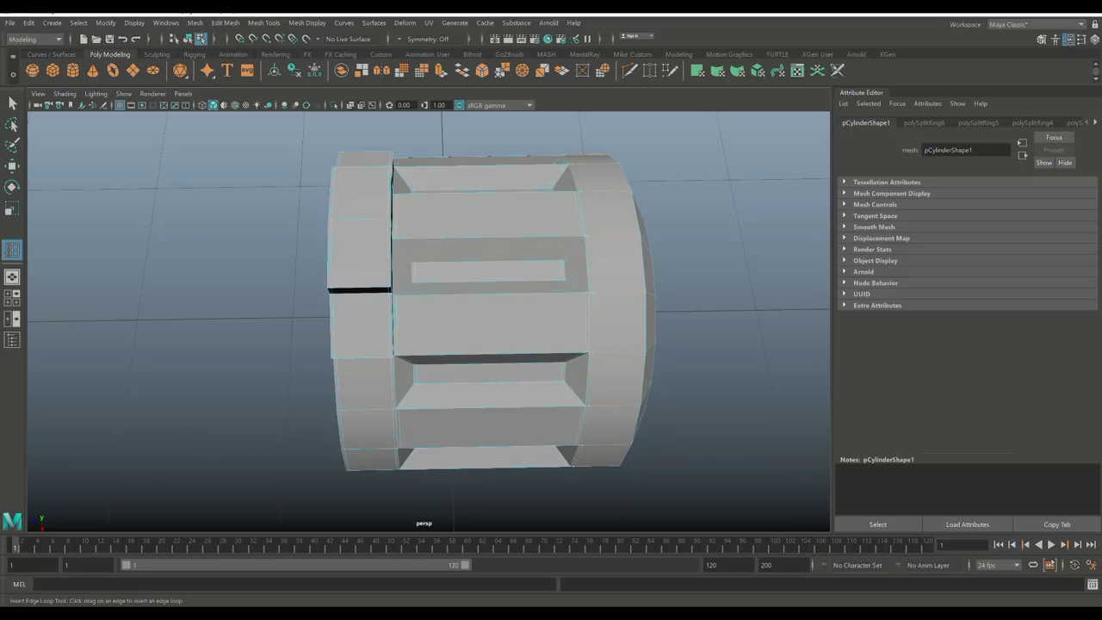
click(636, 353)
click(590, 344)
key(q)
Step: Preview the half-shell smoothed with 3, inspect it, then return to low-poly with 1
right_drag(442, 214, 505, 195)
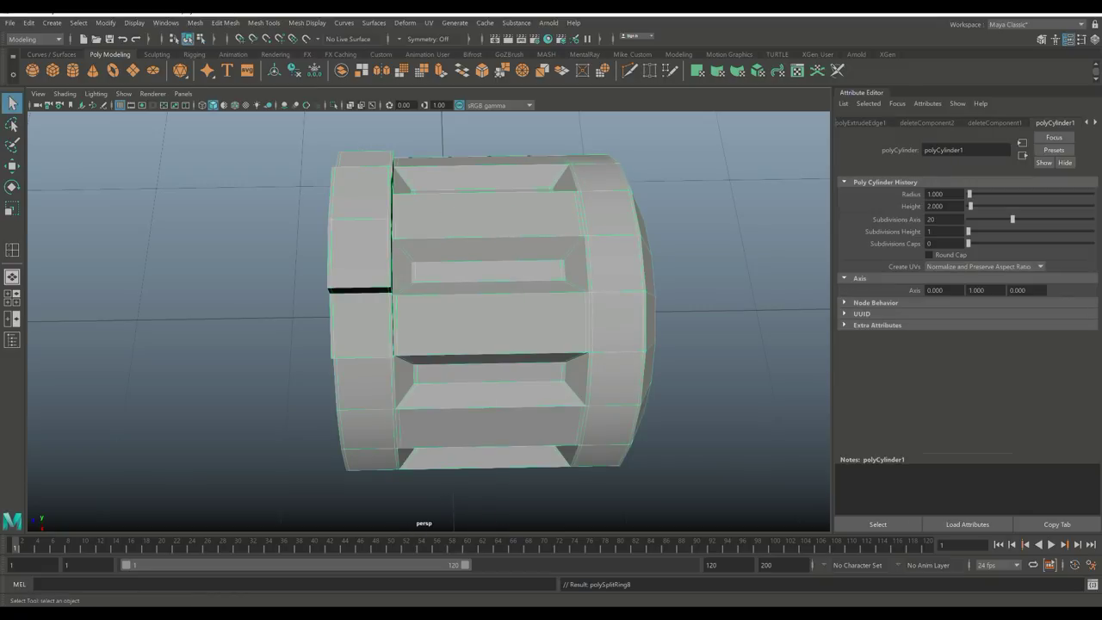
key(3)
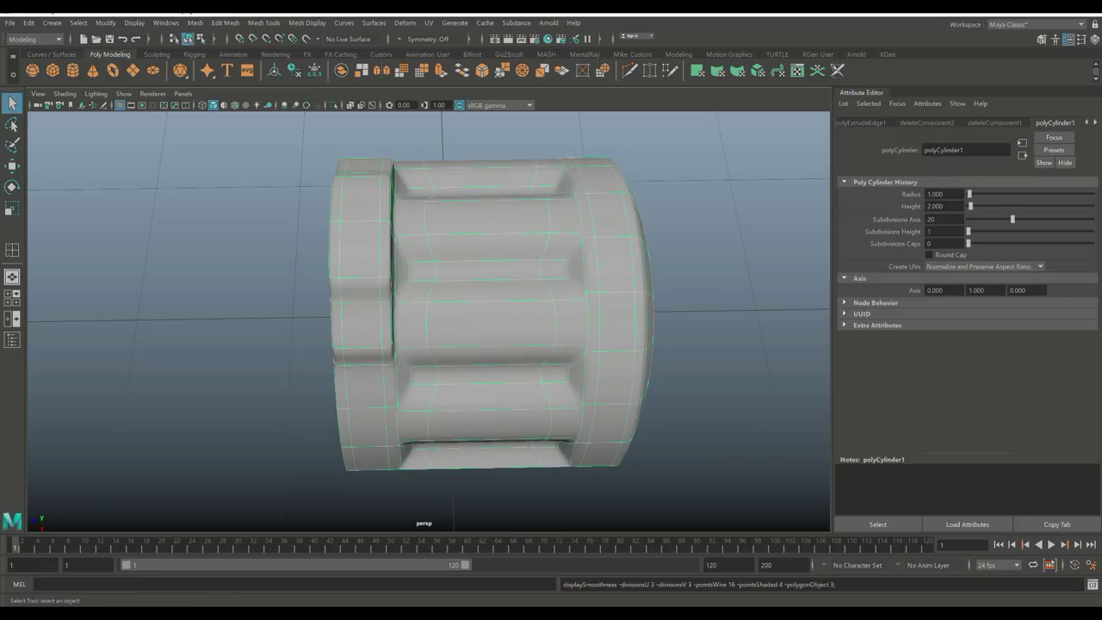
alt+drag(430, 302, 581, 299)
key(1)
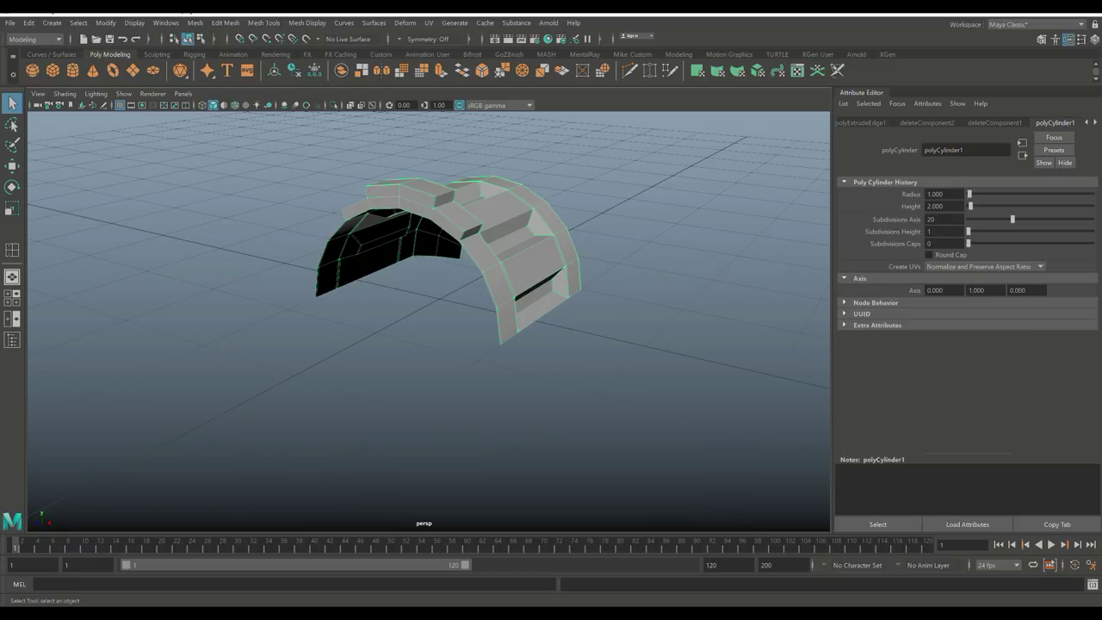
Step: Duplicate the half-shell, rotate the copy 180° to close the ring, and combine both pieces
key(ctrl+d)
key(e)
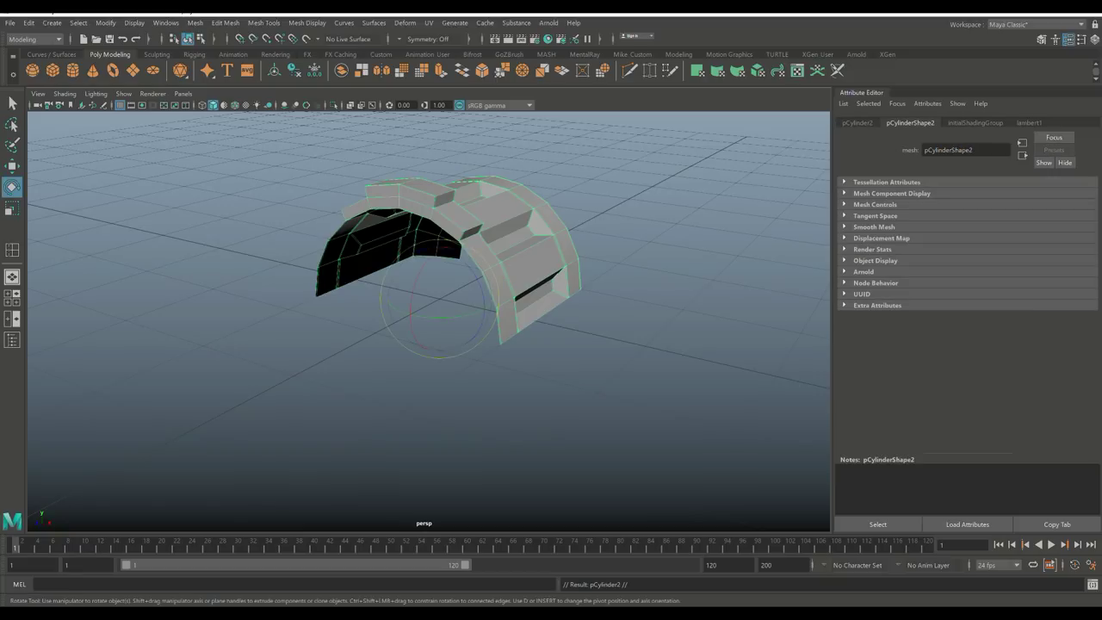
drag(495, 305, 456, 322)
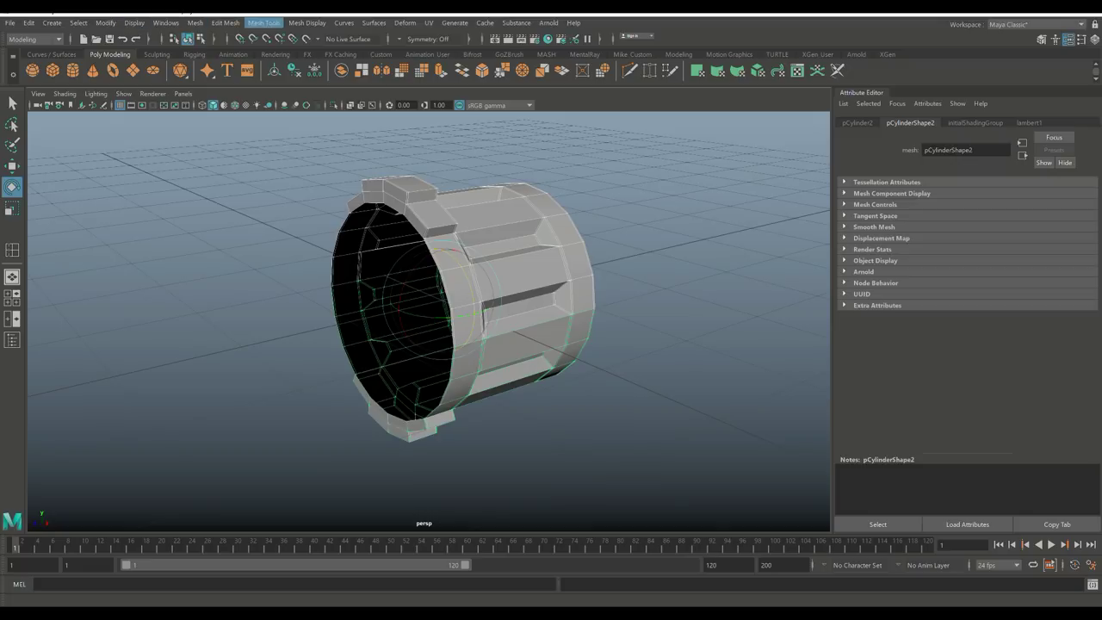
click(195, 22)
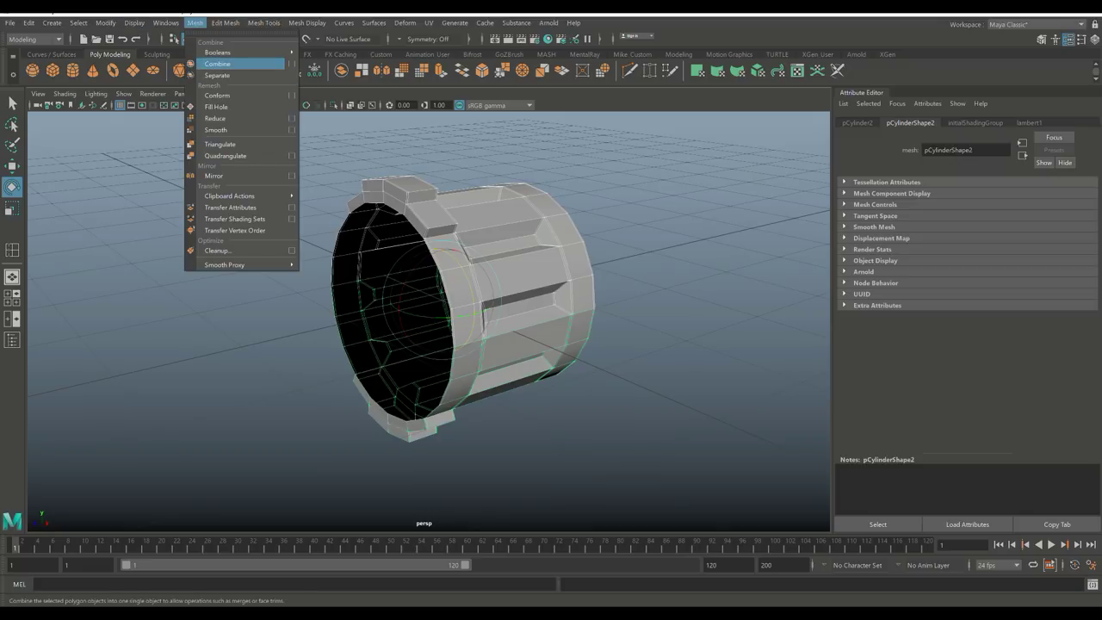
click(217, 64)
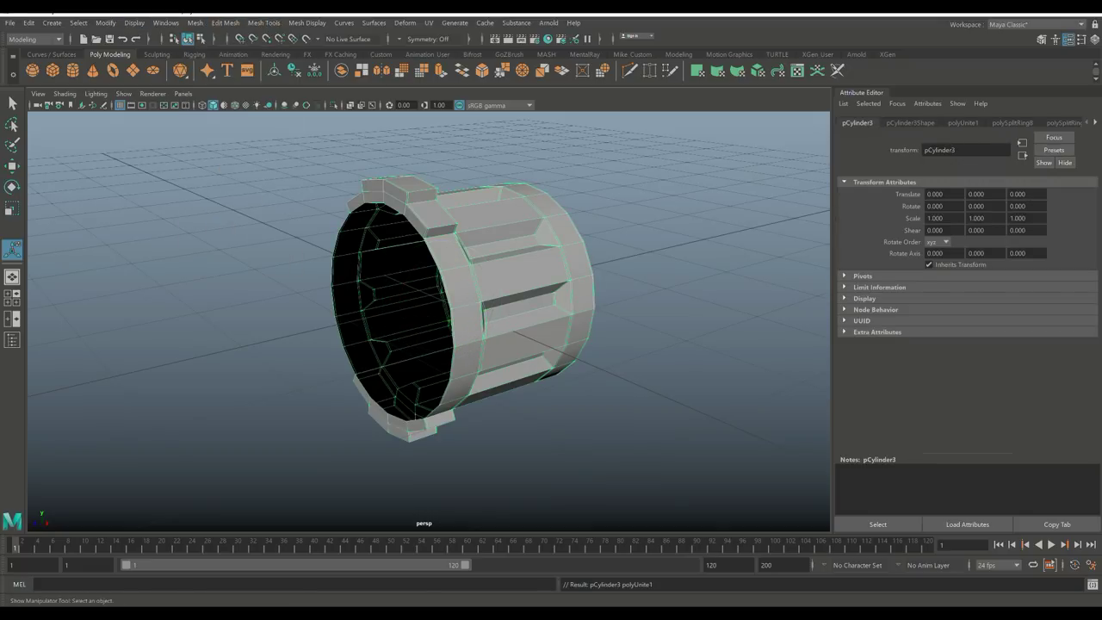
alt+drag(430, 344, 508, 340)
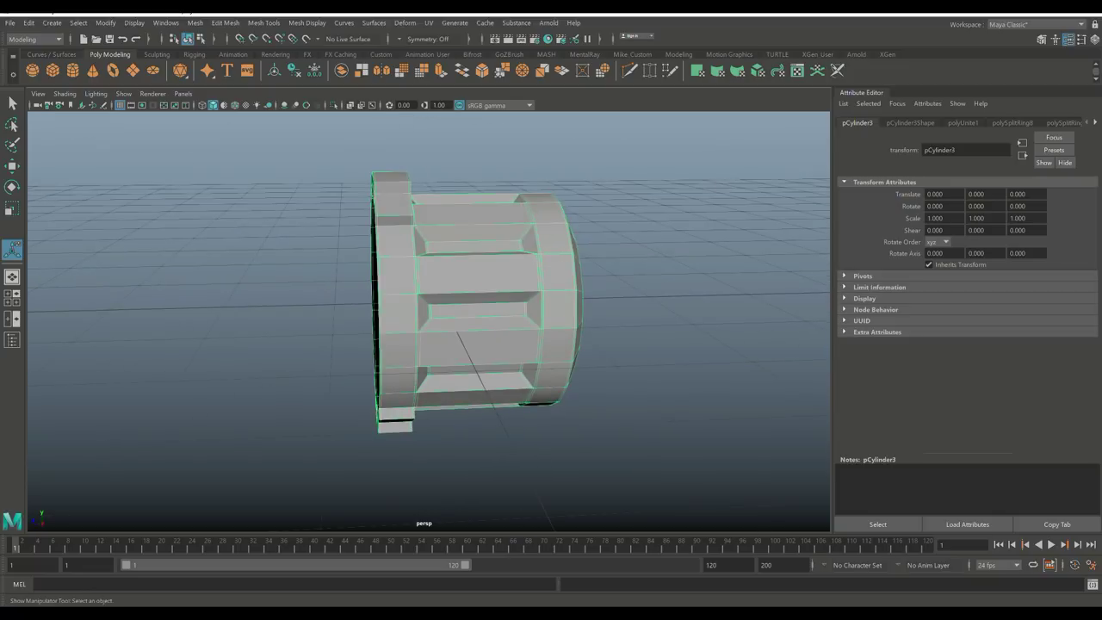
Step: Merge the seam vertices at a 0.010 distance threshold and preview the cylinder smoothed
right_drag(505, 215, 448, 209)
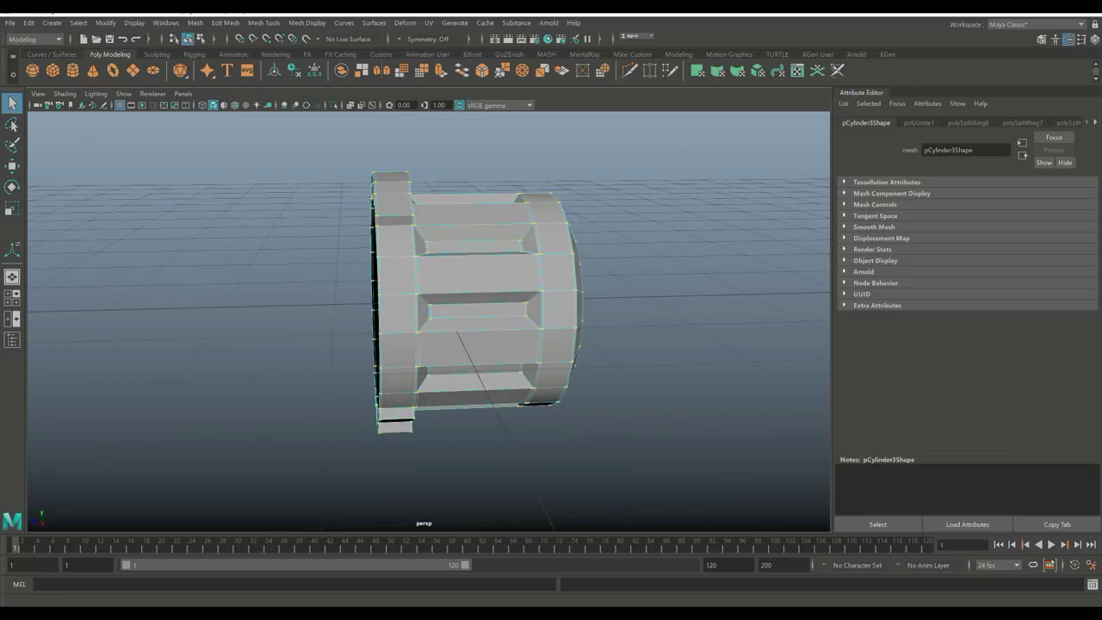
click(225, 22)
click(249, 143)
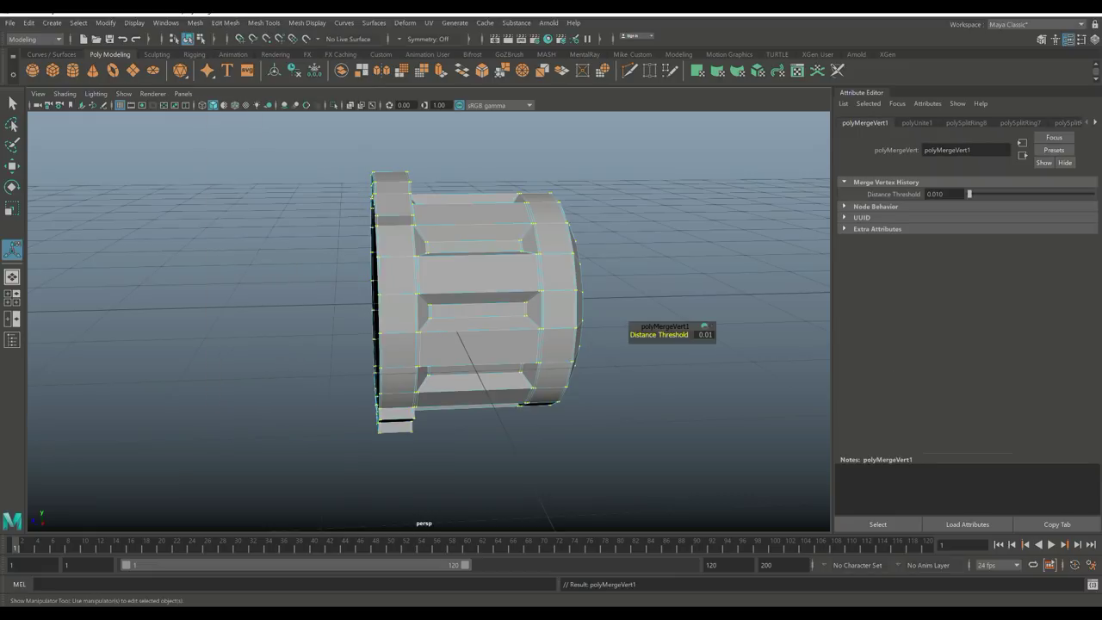
click(703, 334)
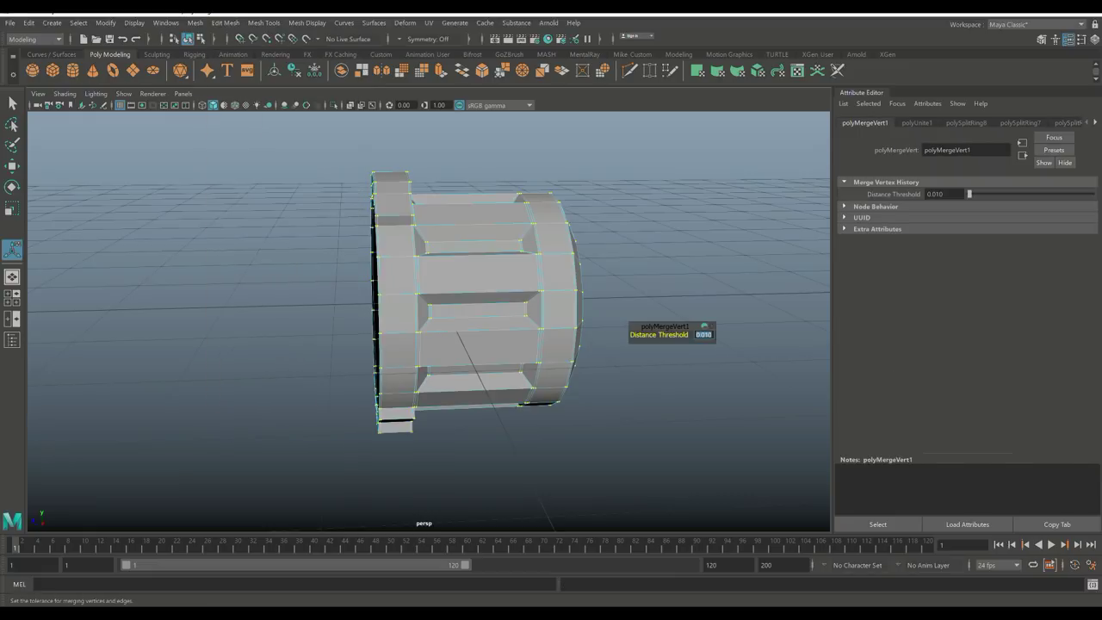
key(Return)
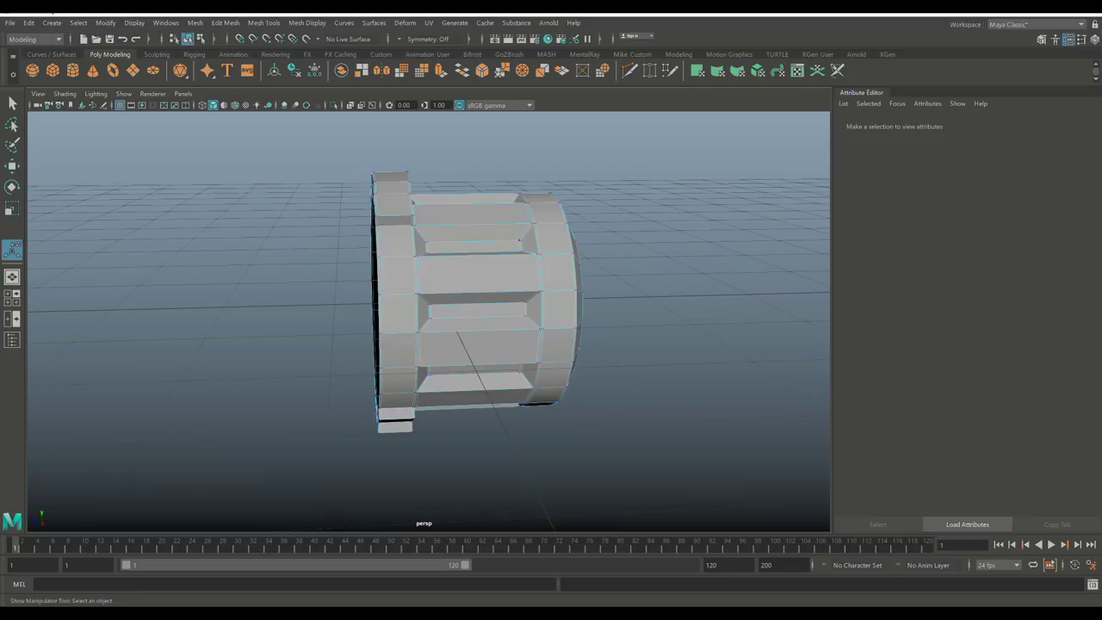
right_drag(515, 221, 573, 203)
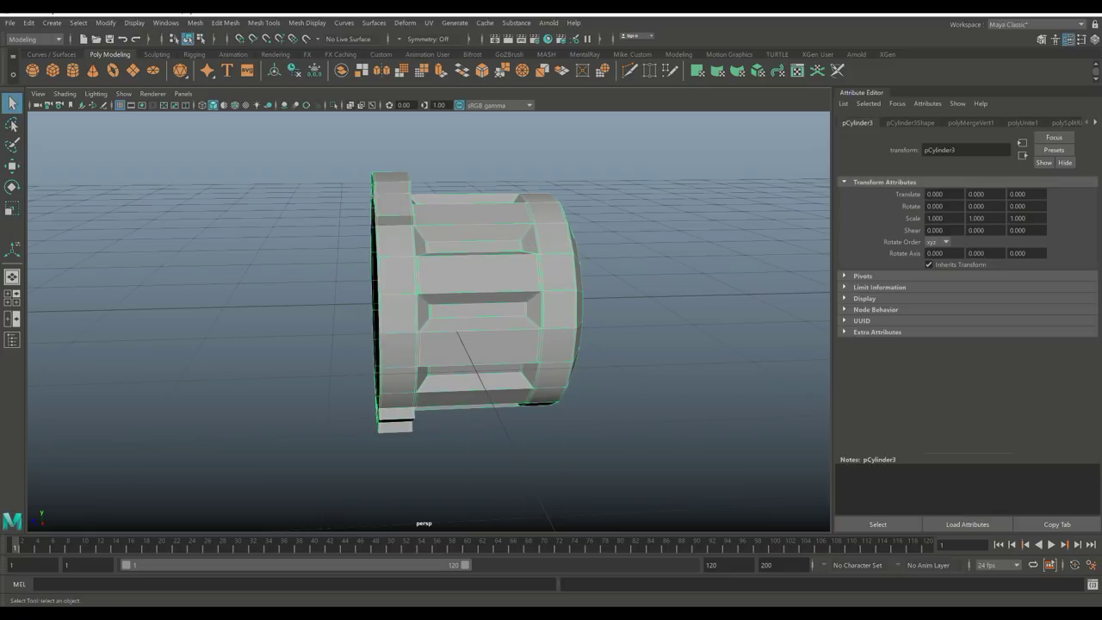
key(3)
alt+drag(431, 301, 120, 267)
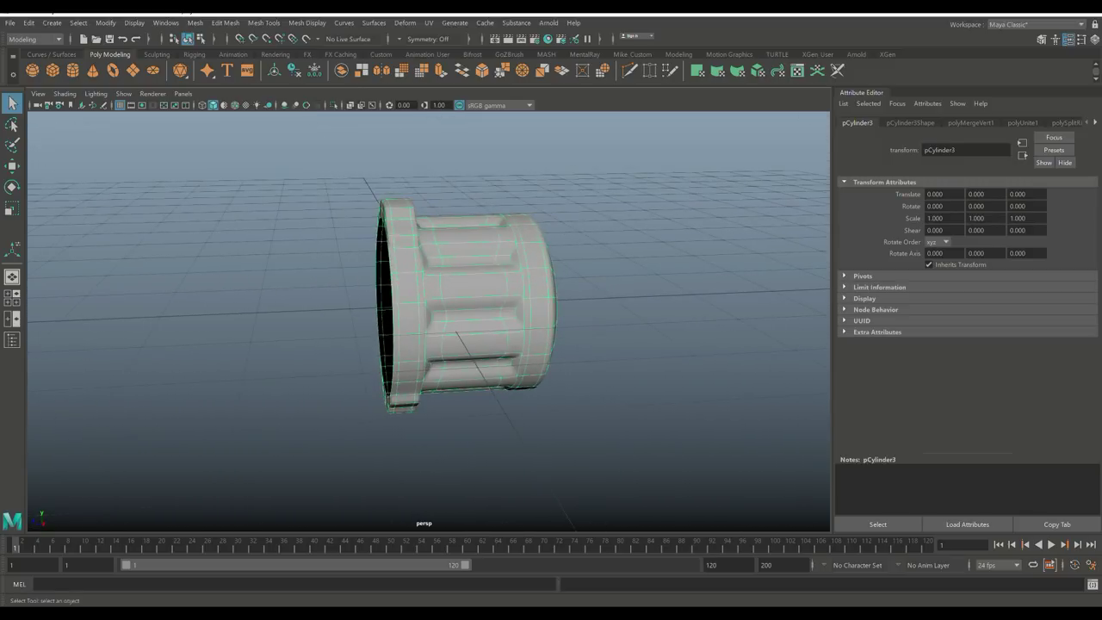
Step: Turn off smooth preview, inspect the cylinder's faces, and switch to the four-view layout
key(1)
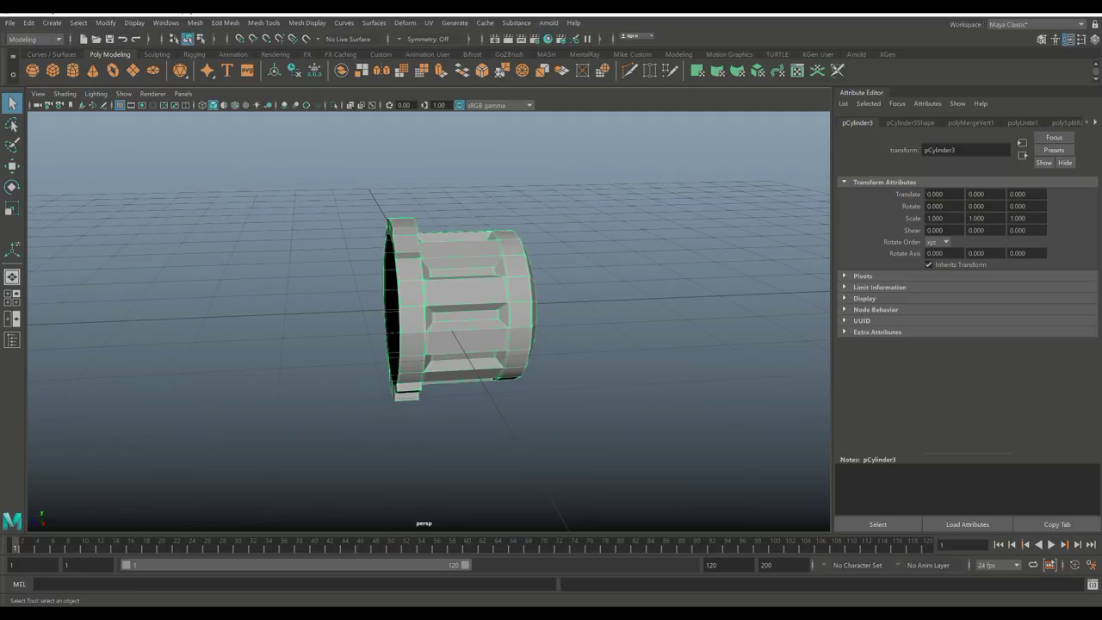
alt+drag(120, 267, 220, 269)
scroll(428, 305, up, 3)
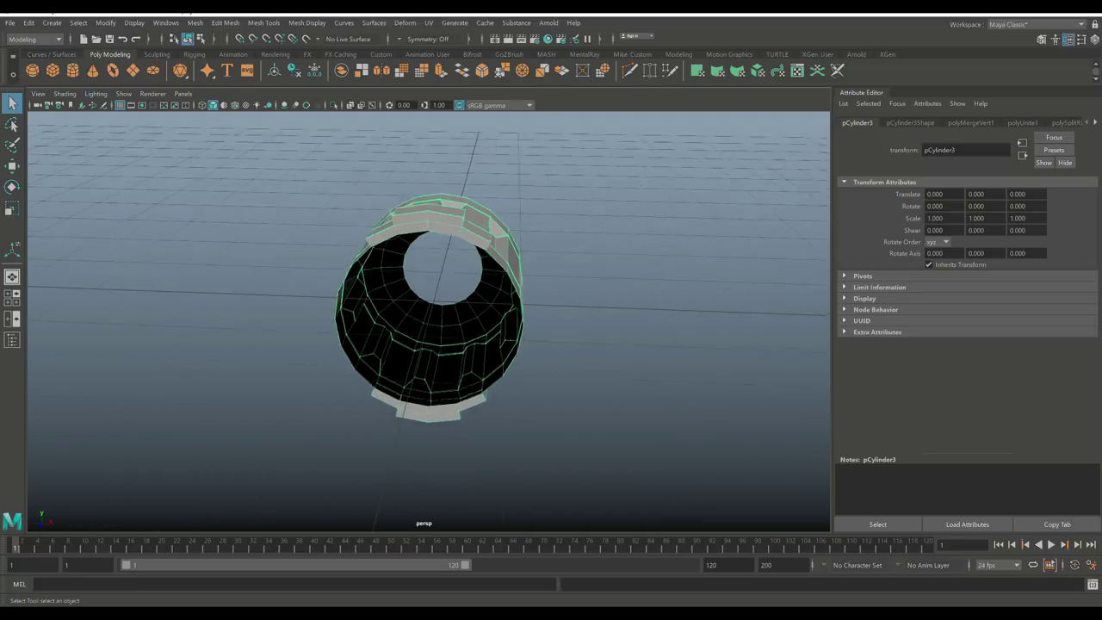
right_drag(426, 206, 416, 234)
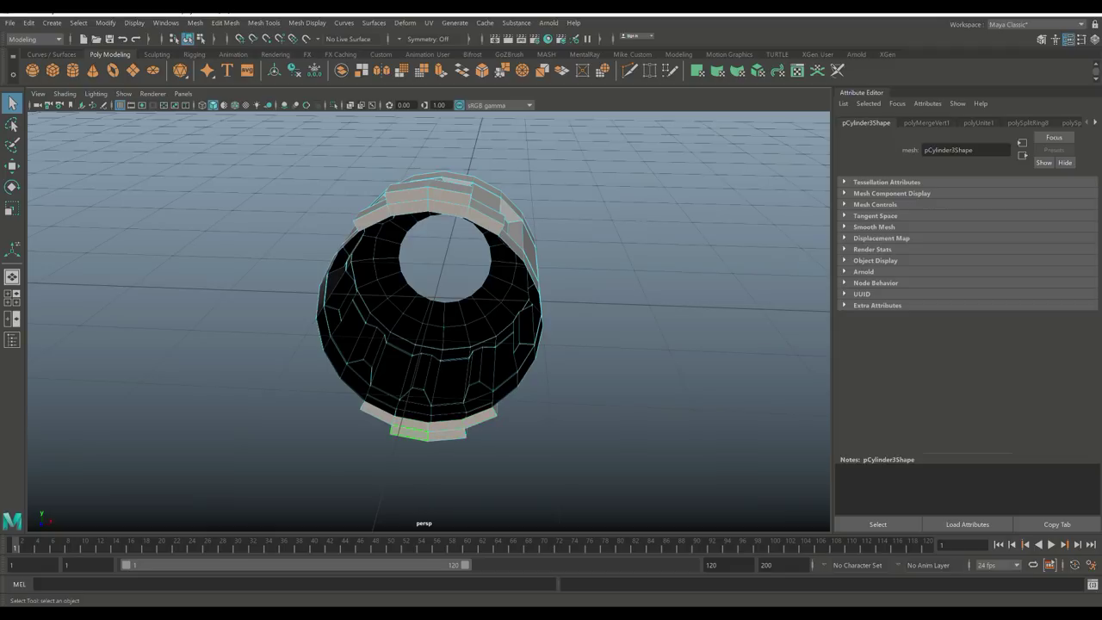
key(ctrl+z)
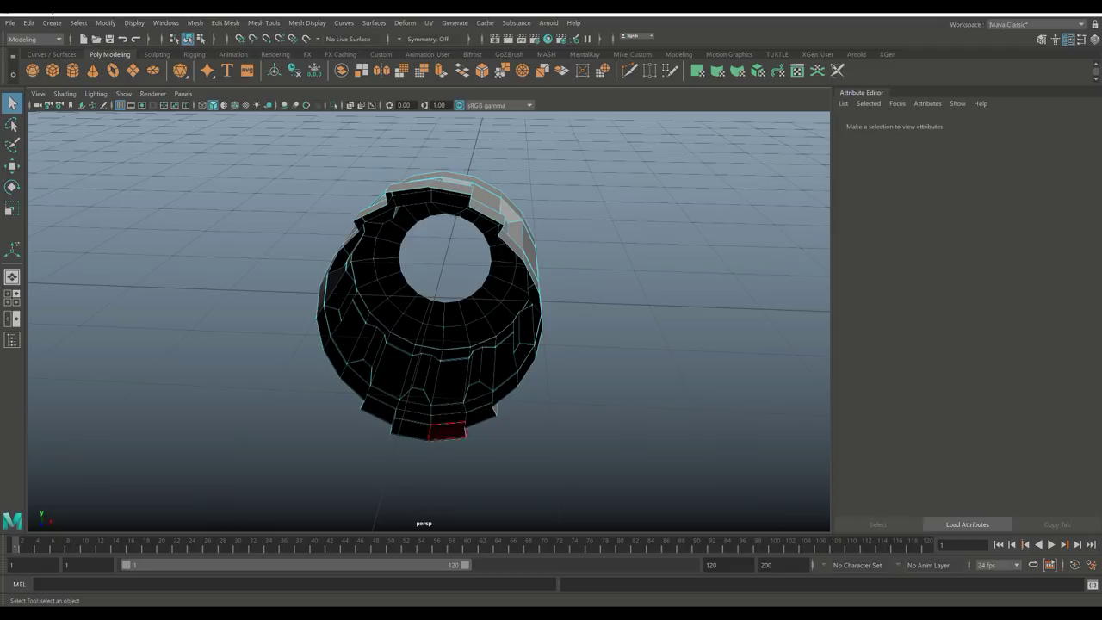
alt+drag(444, 431, 715, 319)
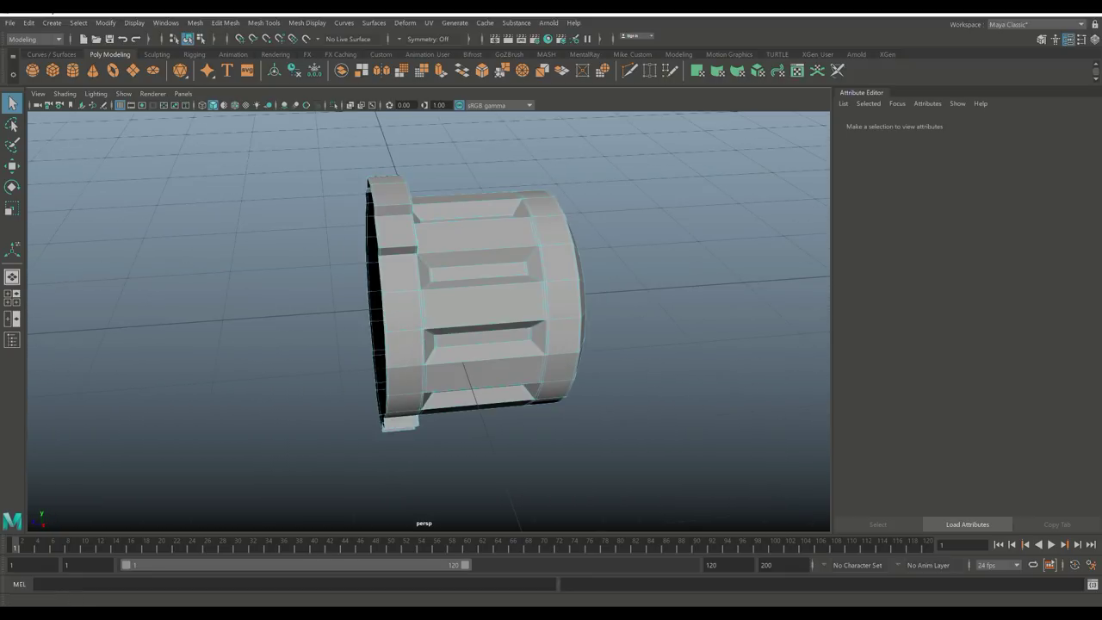
click(12, 297)
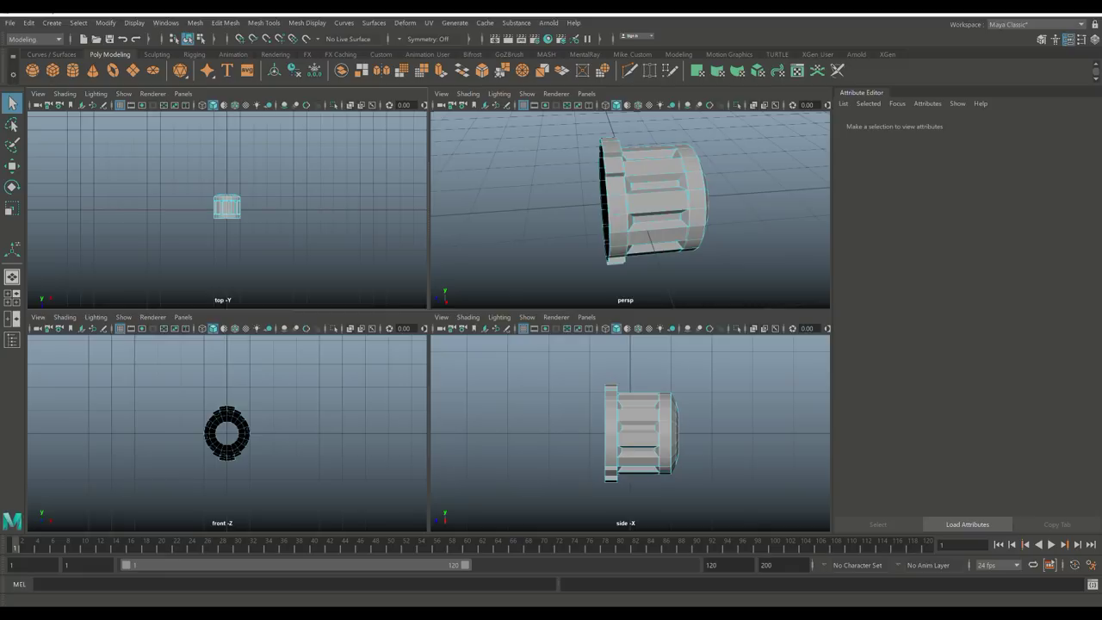
Step: In the maximized side view, duplicate the cylinder and flip the copy 180 degrees around Y
key(space)
right_drag(452, 276, 514, 255)
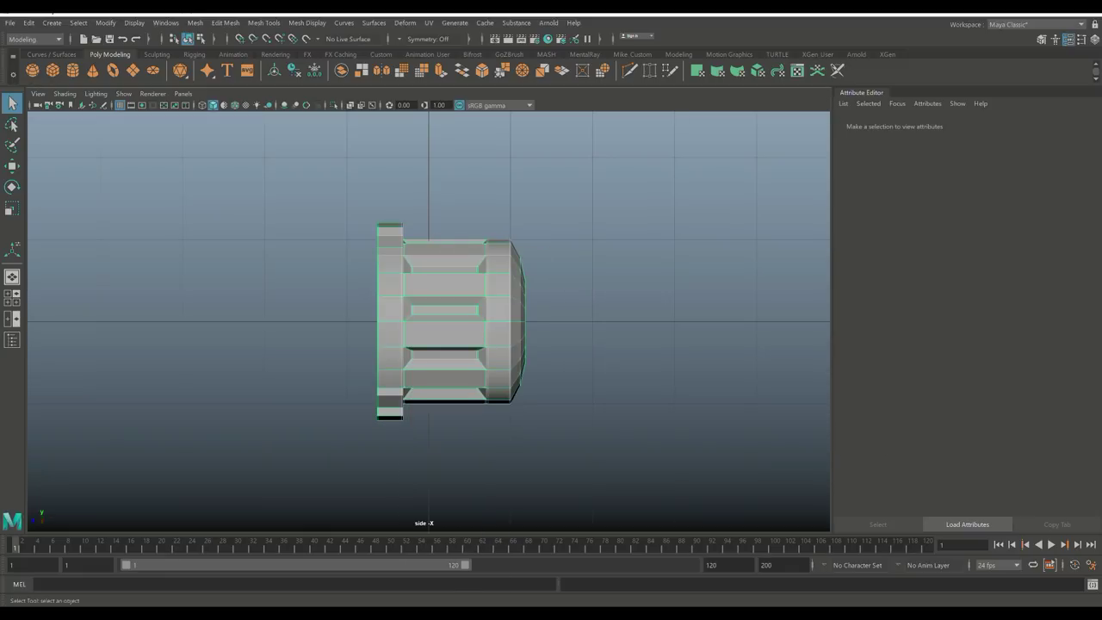
key(ctrl+d)
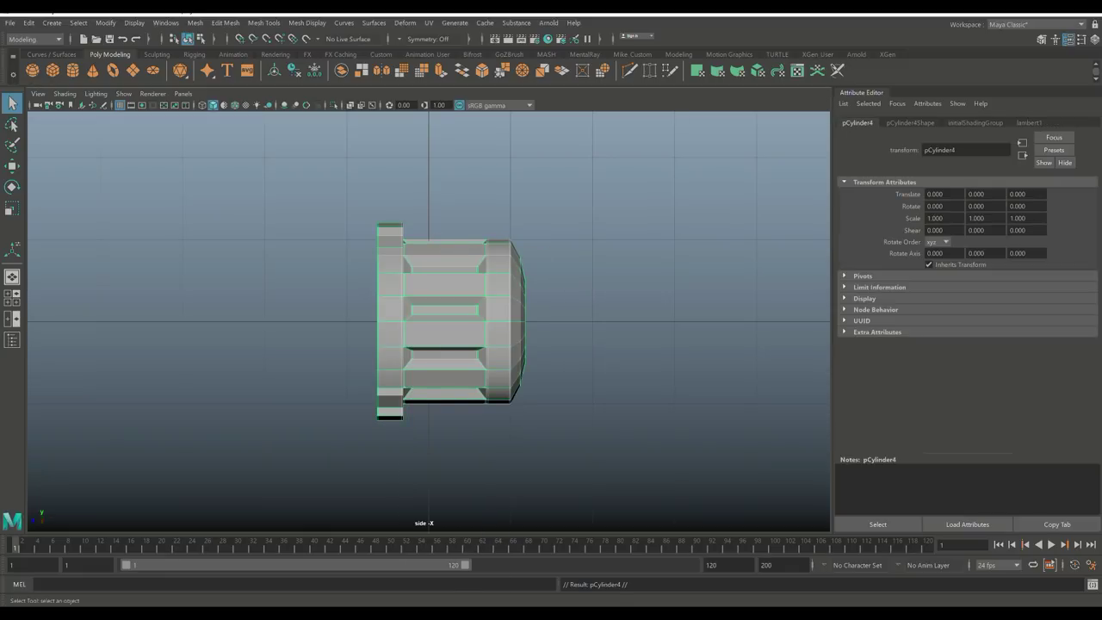
key(e)
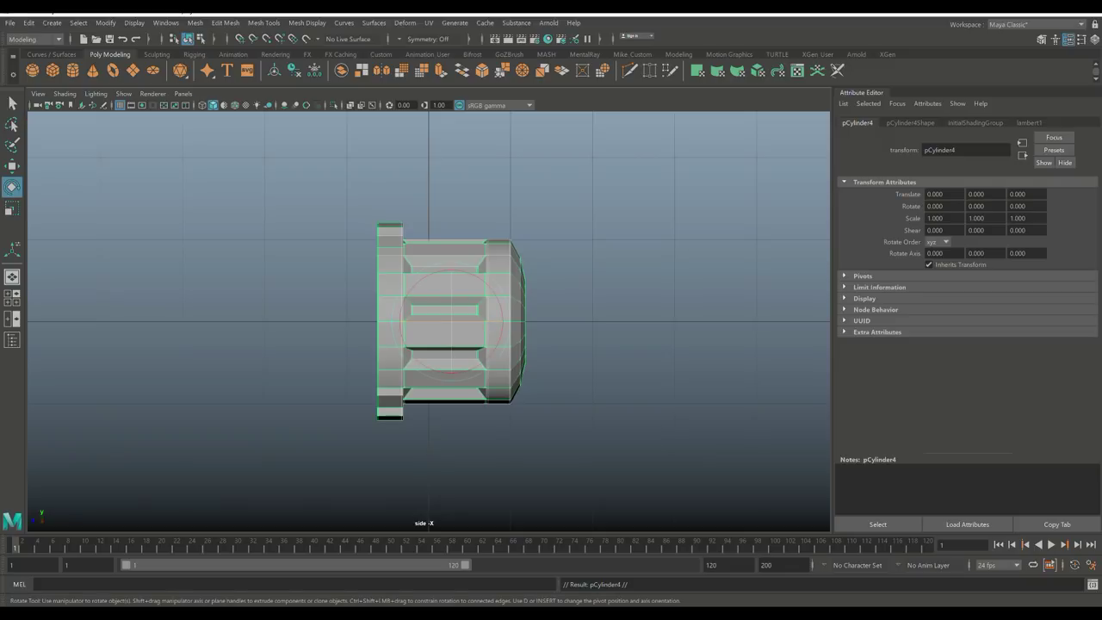
drag(482, 321, 230, 321)
key(w)
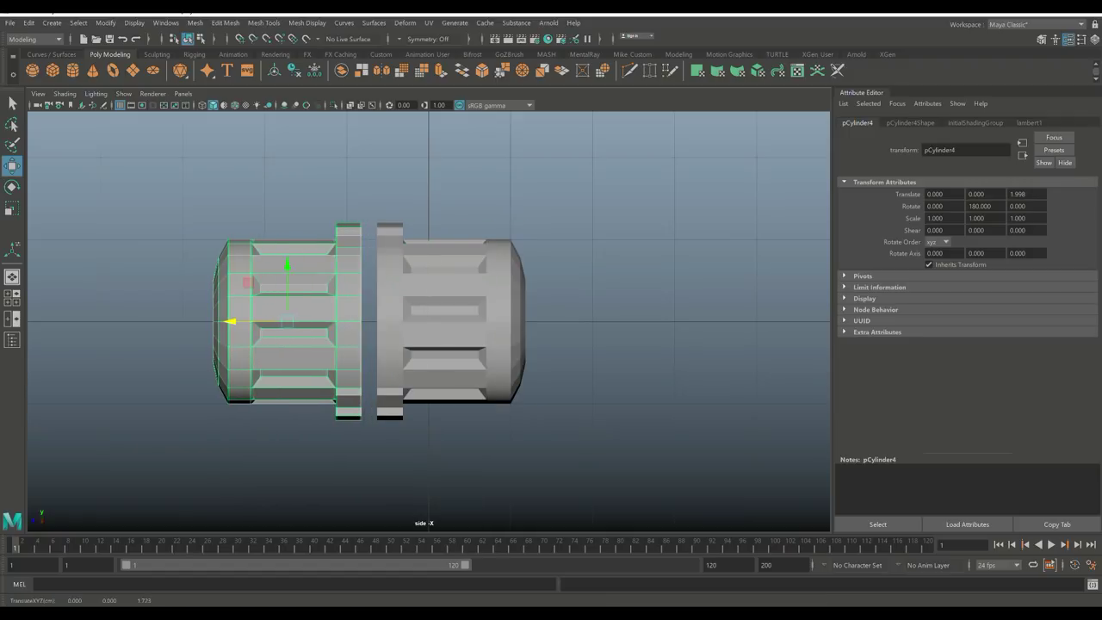
Step: Delete the copy's body faces so only a flat end ring remains
right_drag(284, 276, 297, 263)
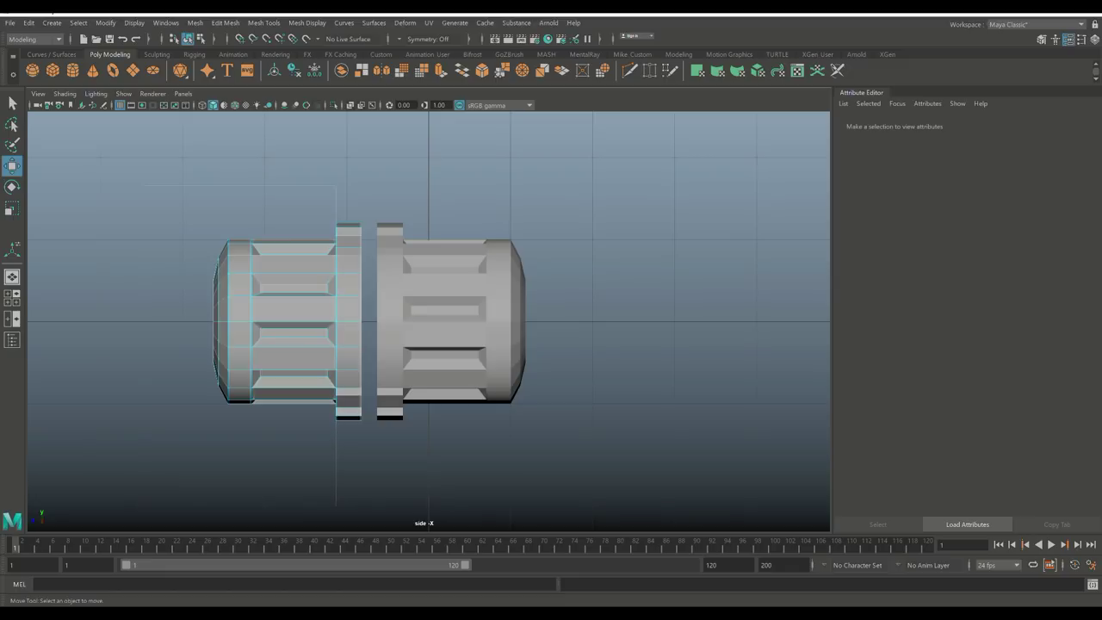
click(274, 302)
key(Delete)
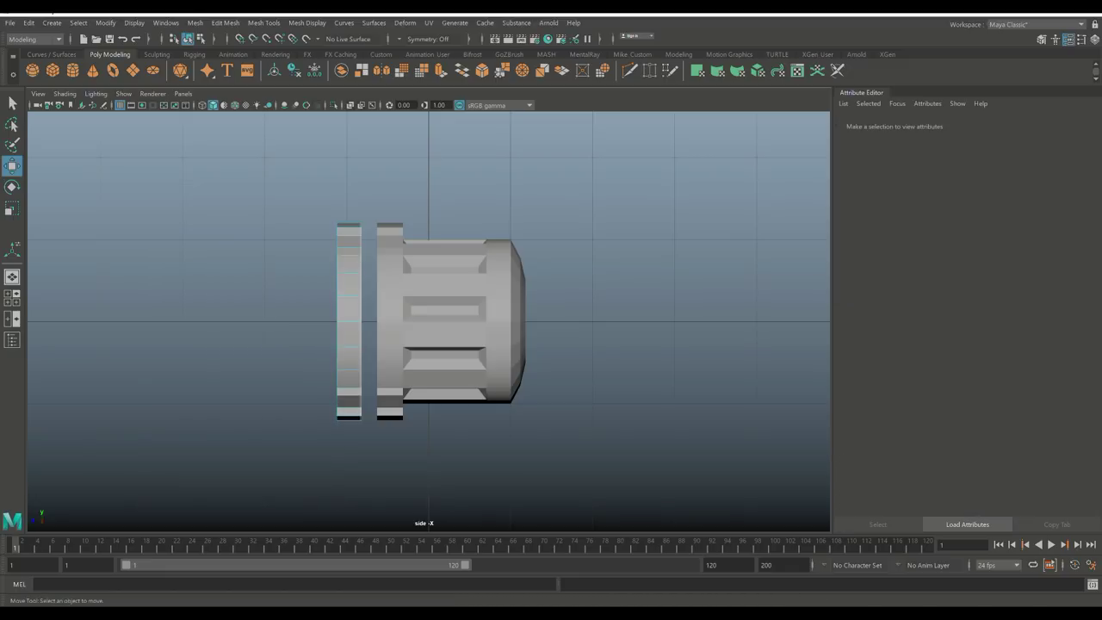
click(12, 297)
Step: Slide the end ring along Z to 2.375, clear of the body, and select one of its edge loops
click(12, 276)
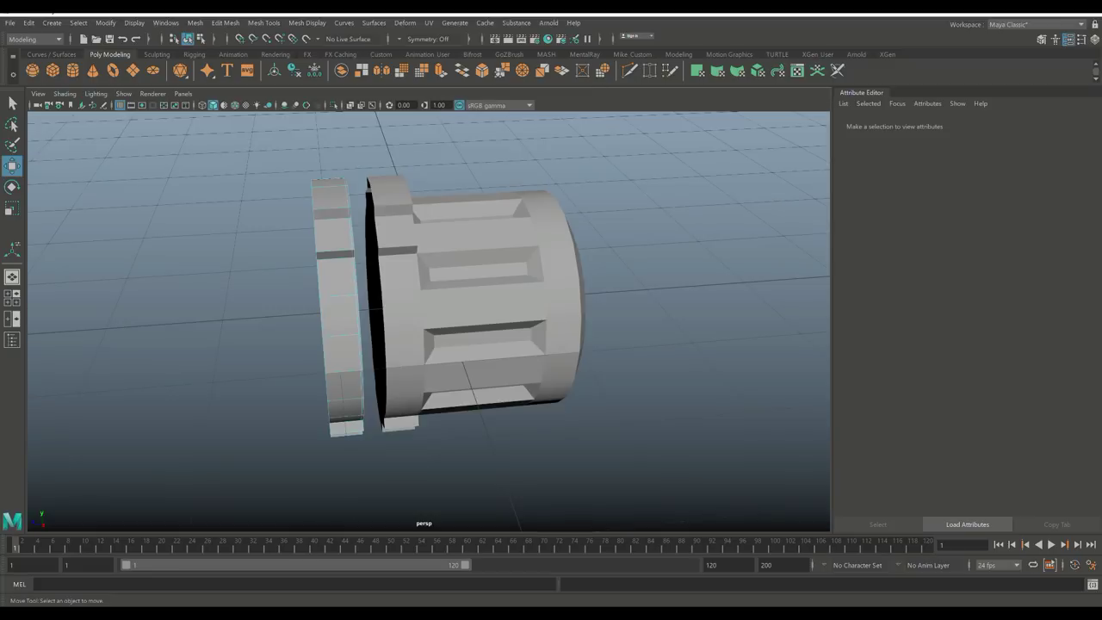
alt+drag(430, 362, 328, 222)
right_drag(328, 222, 389, 197)
drag(196, 334, 310, 324)
scroll(218, 333, up, 3)
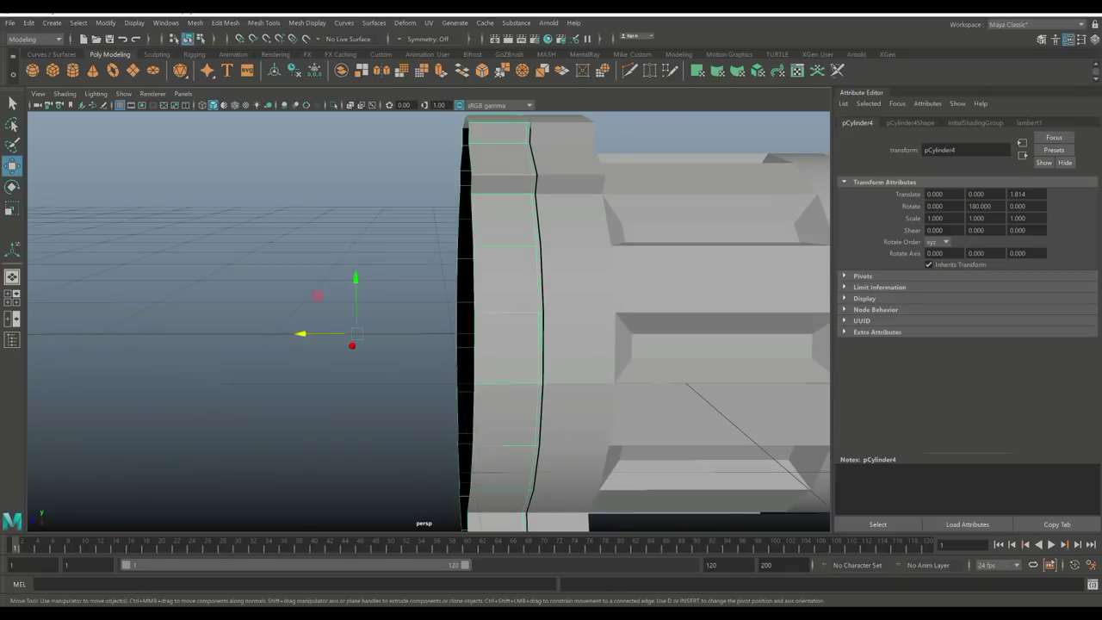
click(310, 324)
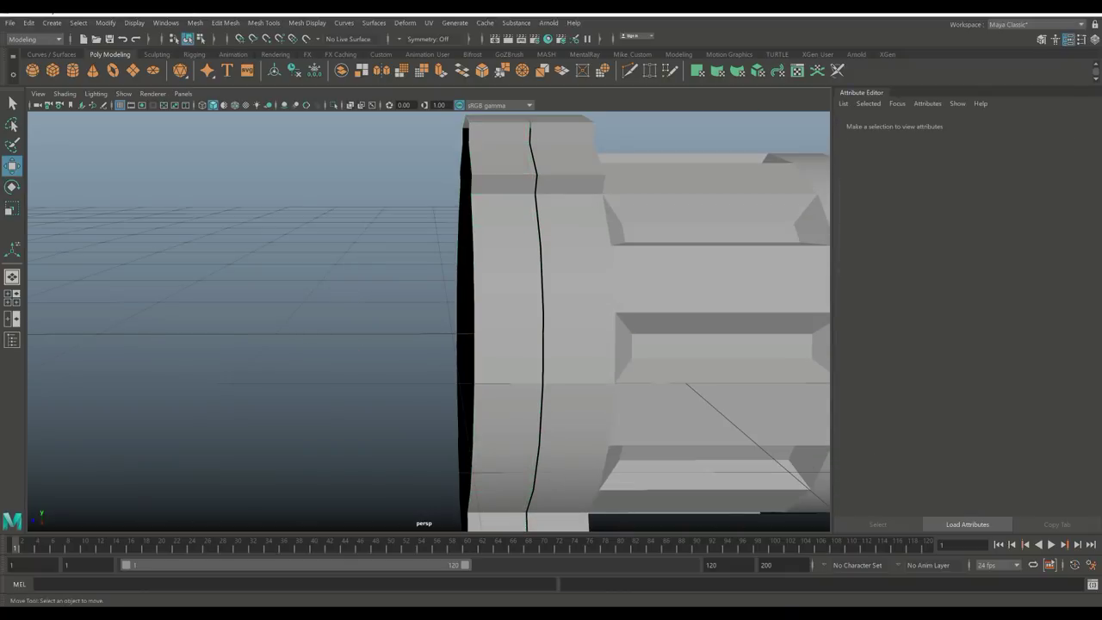
key(ctrl+z)
drag(301, 333, 275, 292)
right_drag(340, 167, 340, 136)
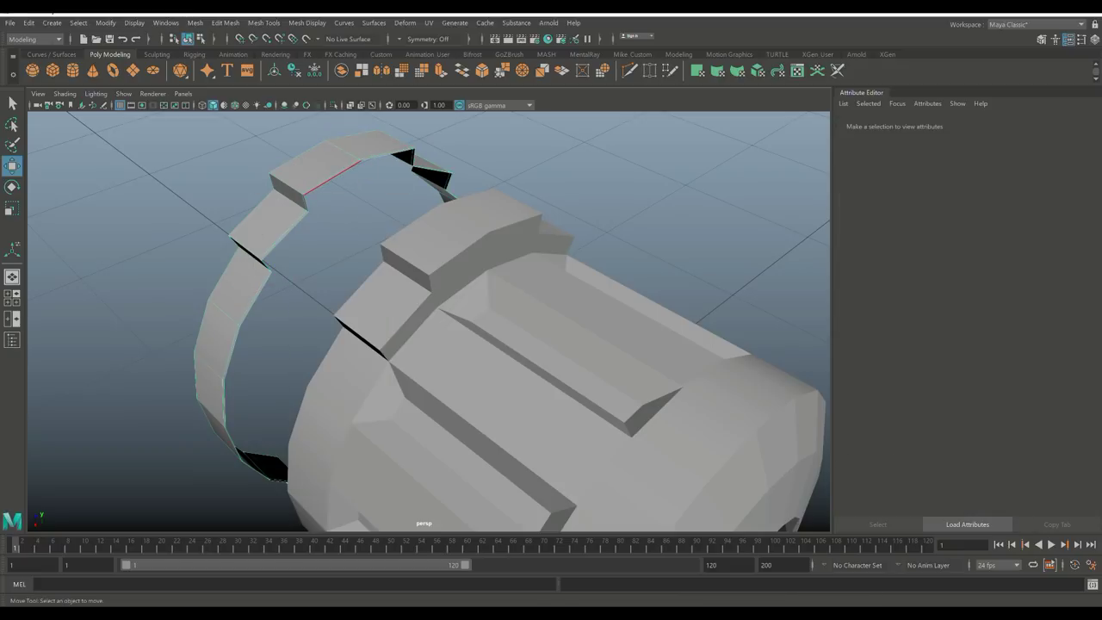
double_click(332, 176)
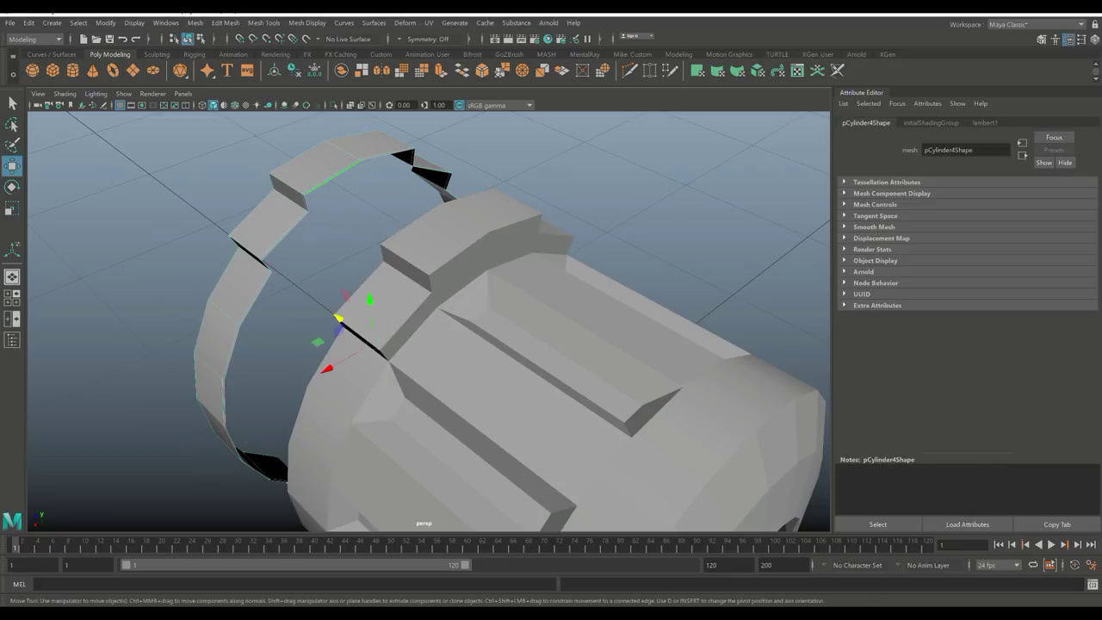
Step: Shrink the ring's selected edge loop slightly and nudge it along Z
key(r)
drag(371, 343, 359, 348)
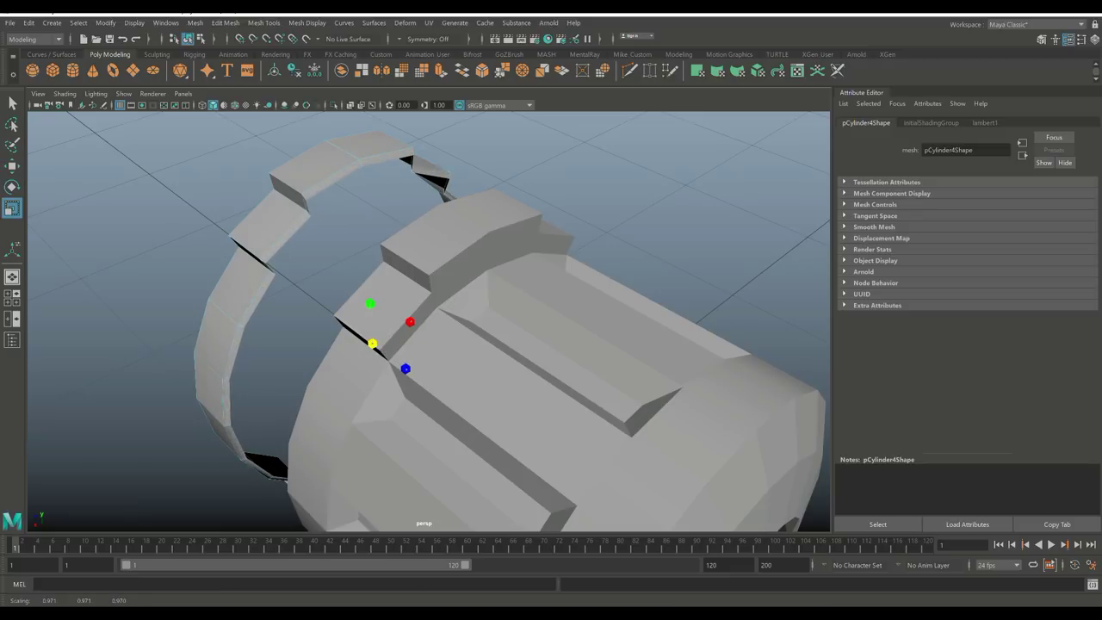
alt+drag(431, 344, 486, 351)
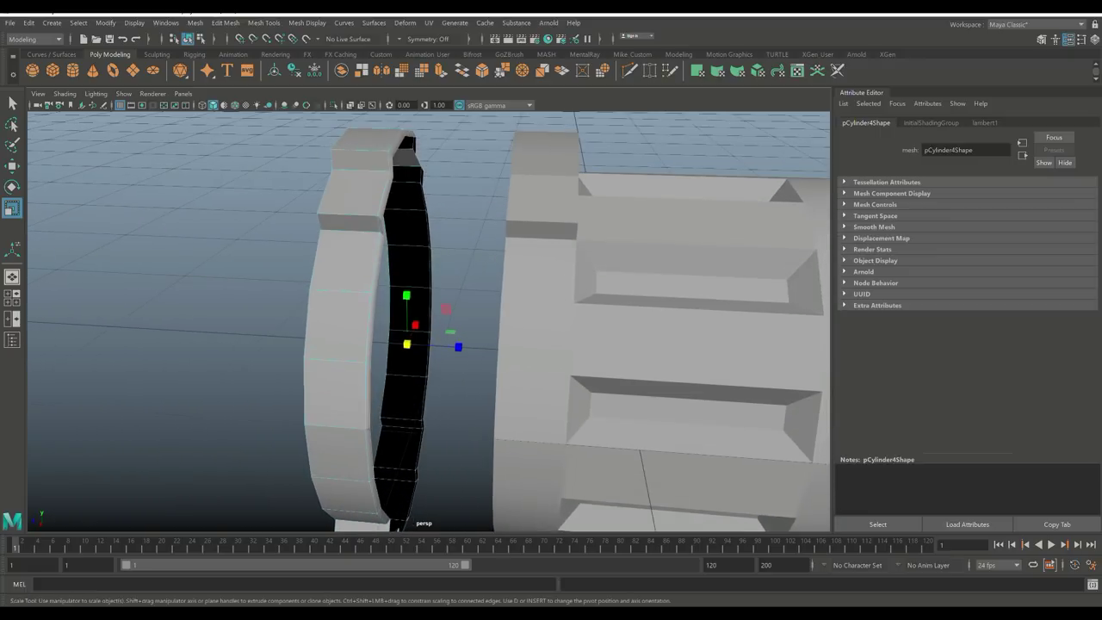
key(w)
drag(351, 341, 352, 341)
Step: Select the whole ring and slide it back to Z 1.838 against the cylinder body
click(392, 172)
right_click(387, 155)
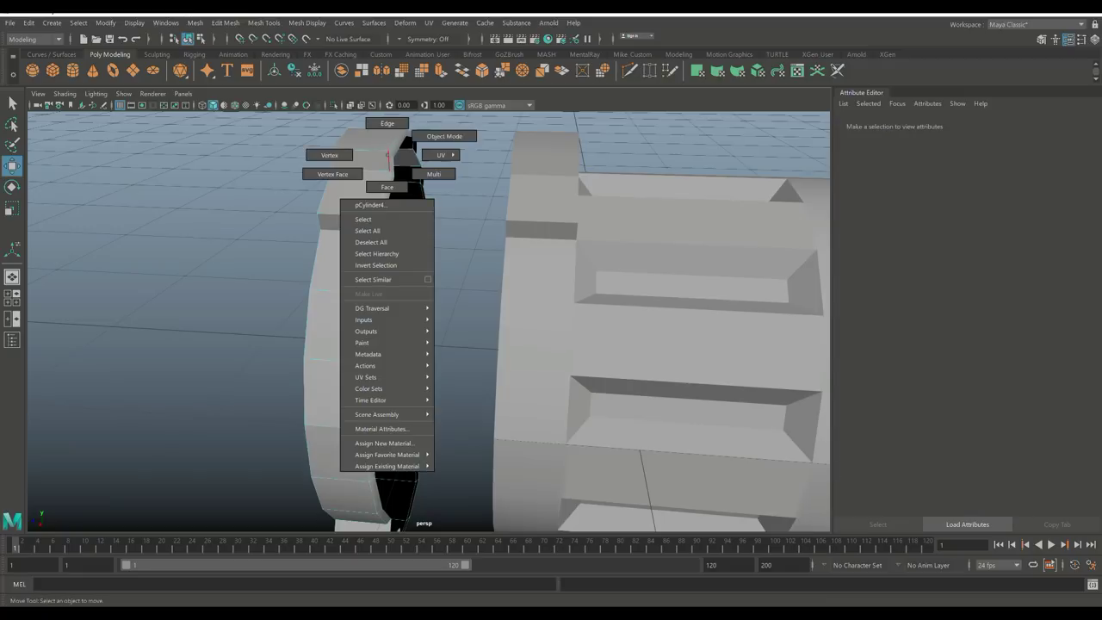
right_drag(388, 157, 444, 136)
drag(204, 332, 291, 336)
Step: In the side view, nudge the end ring along Z to 1.809, flush with the body
click(12, 297)
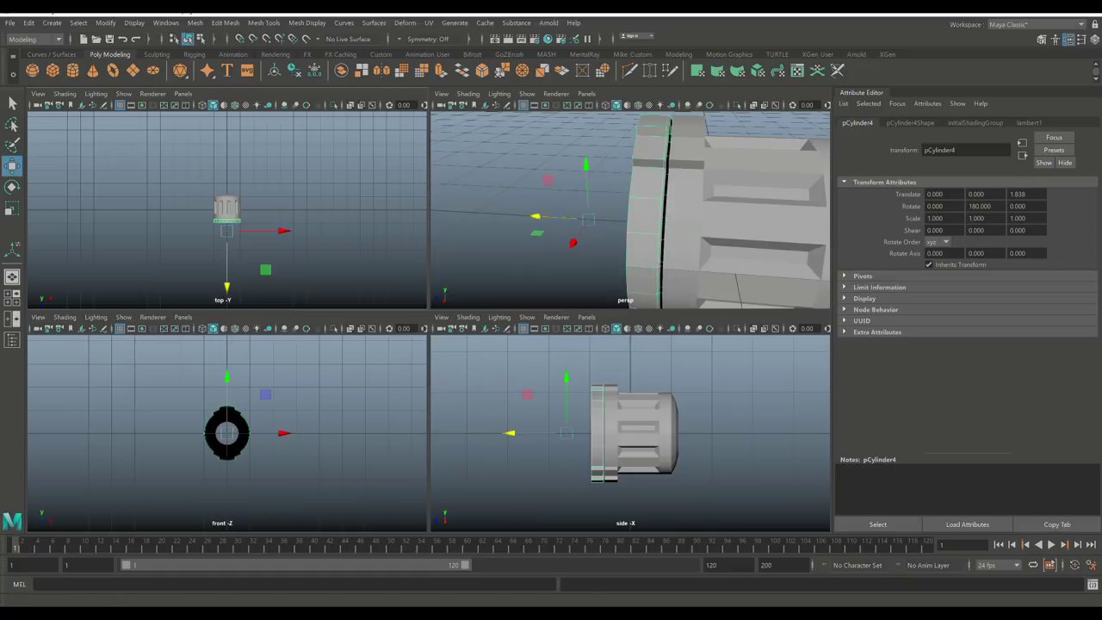
key(space)
scroll(428, 318, up, 5)
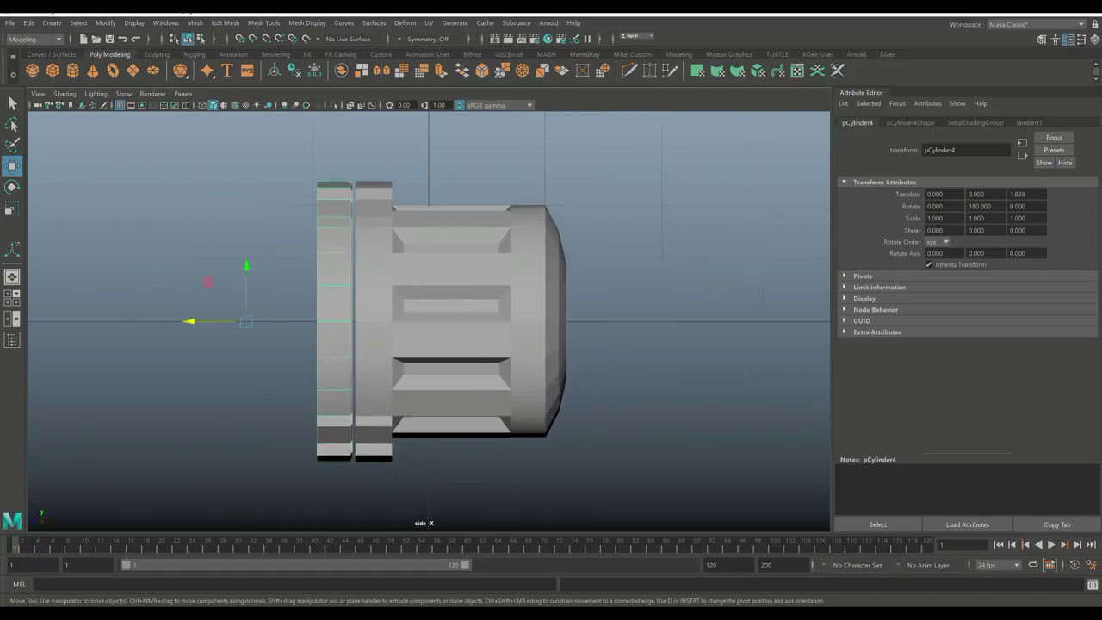
drag(145, 321, 150, 321)
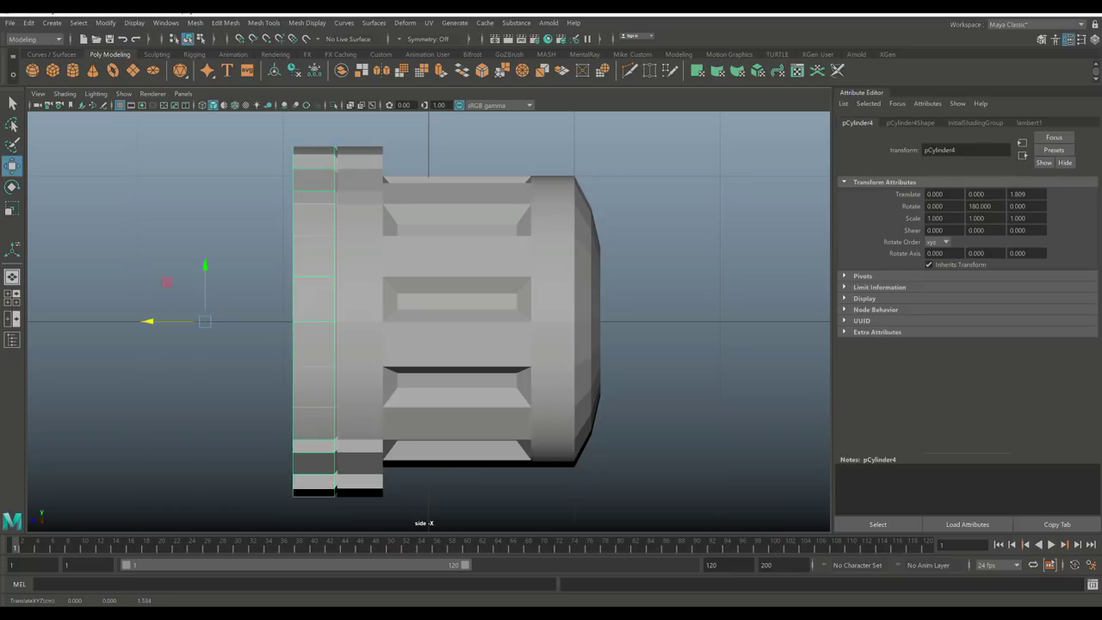
click(172, 370)
Step: Check the smooth preview, then set the end ring back to faceted display
key(ctrl+z)
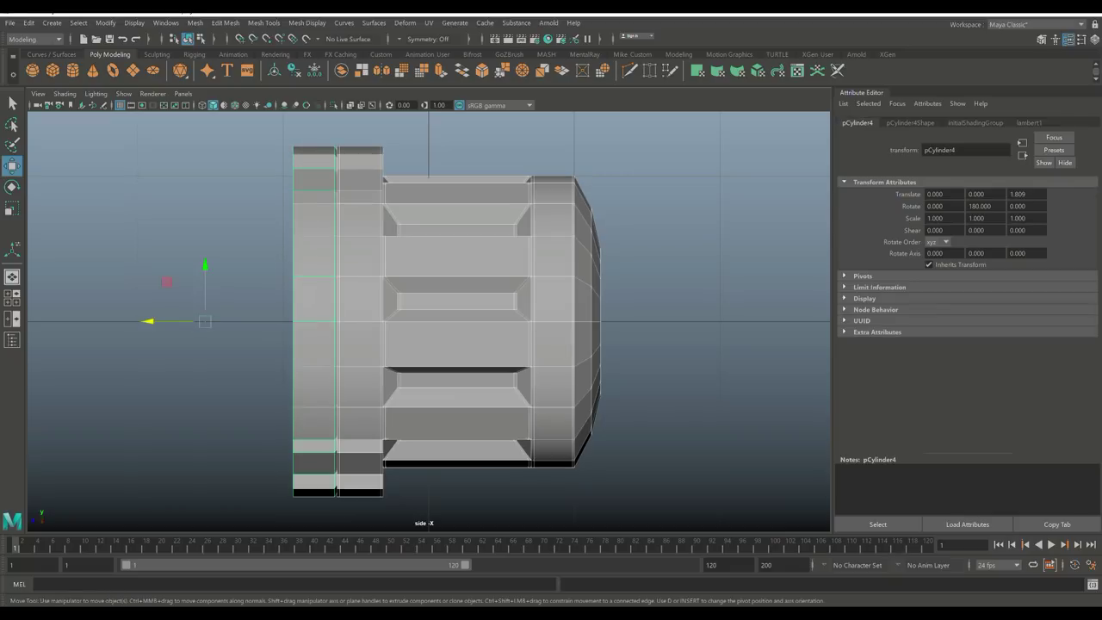
key(3)
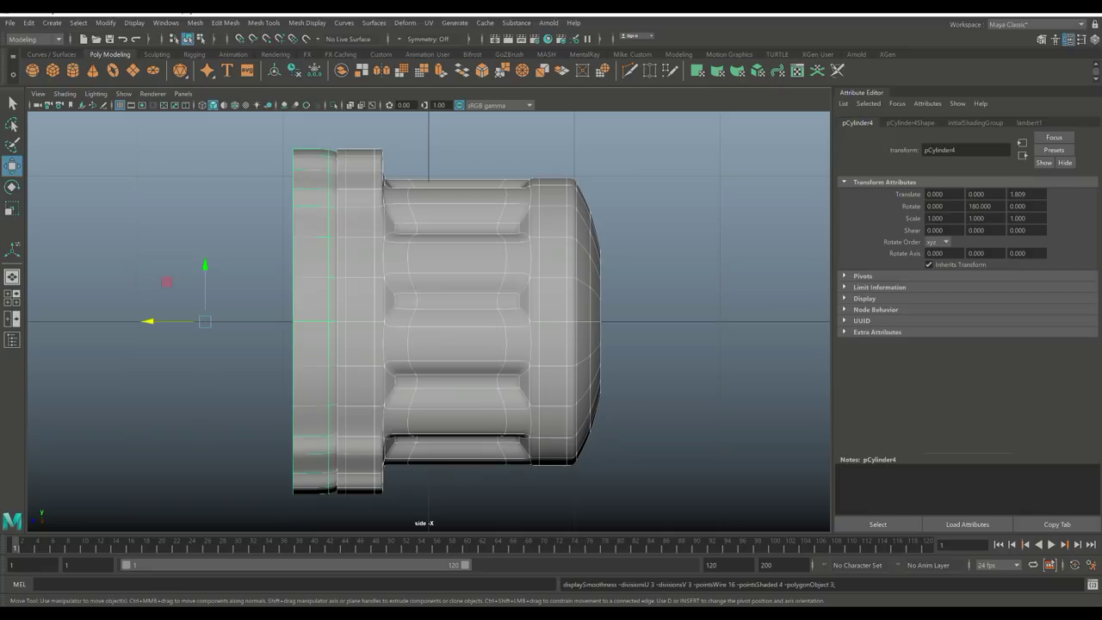
click(167, 282)
key(ctrl+z)
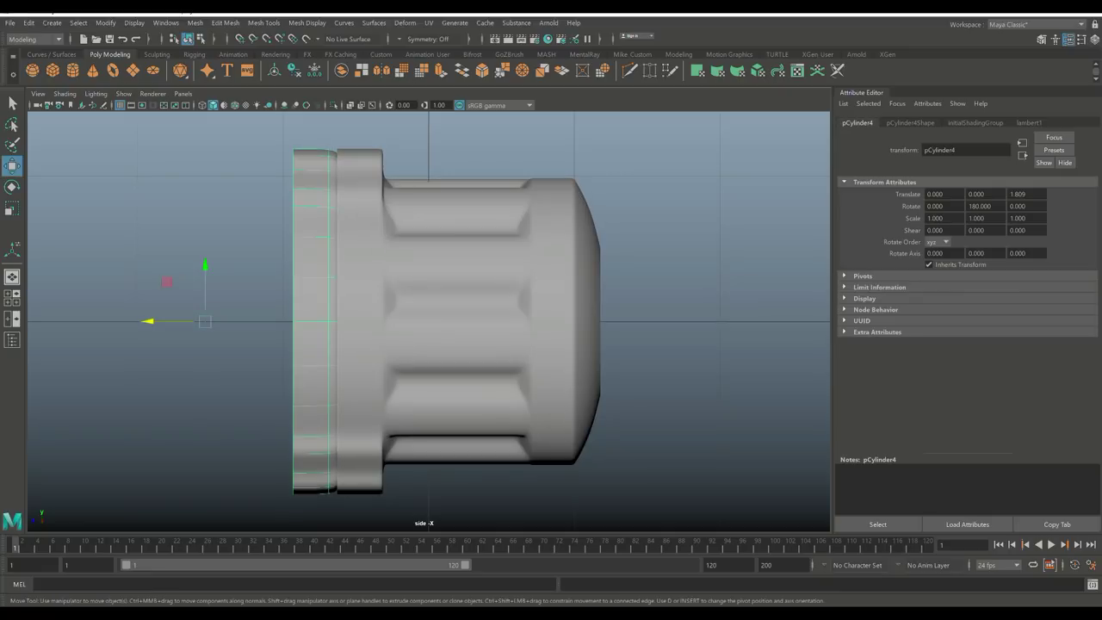
key(1)
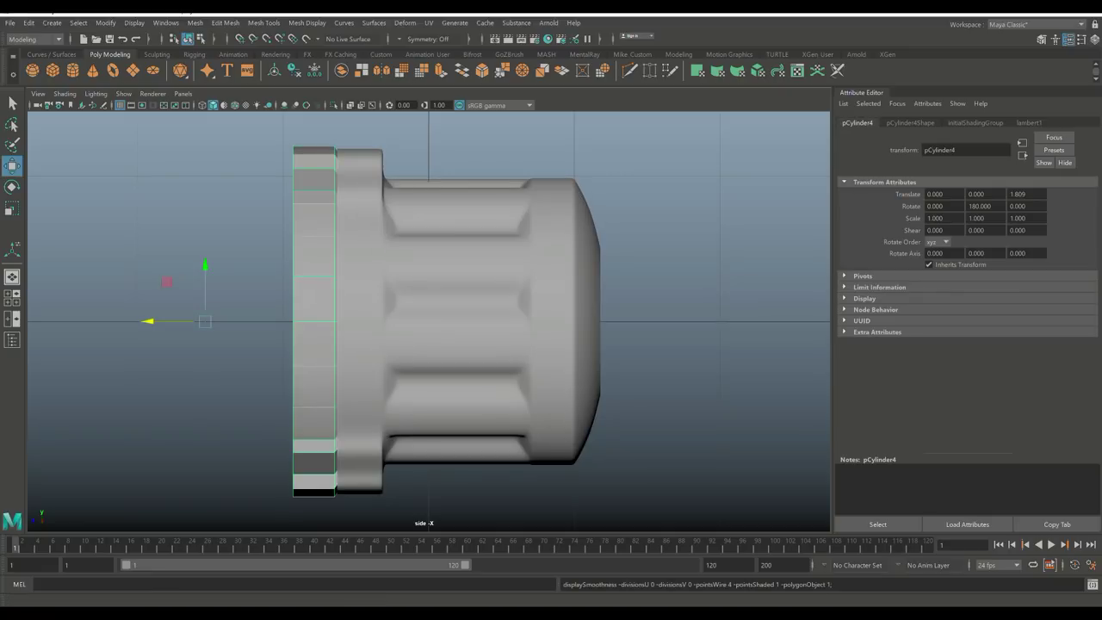
click(306, 23)
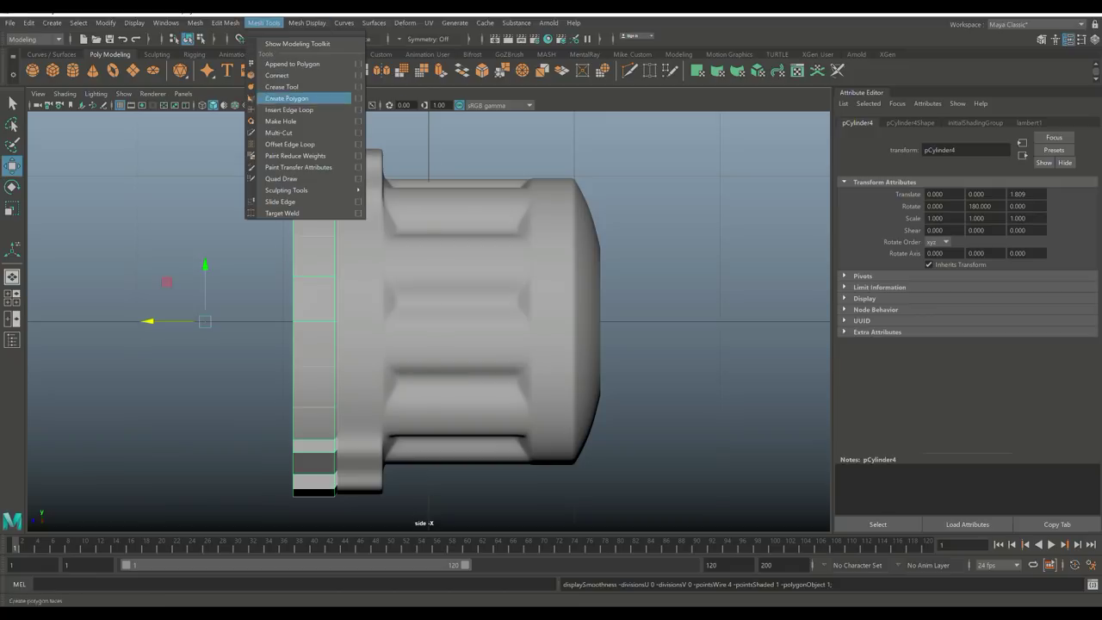
Step: Insert a support edge loop near the end ring's outer edge and preview the ring smoothed
click(292, 110)
scroll(429, 321, up, 2)
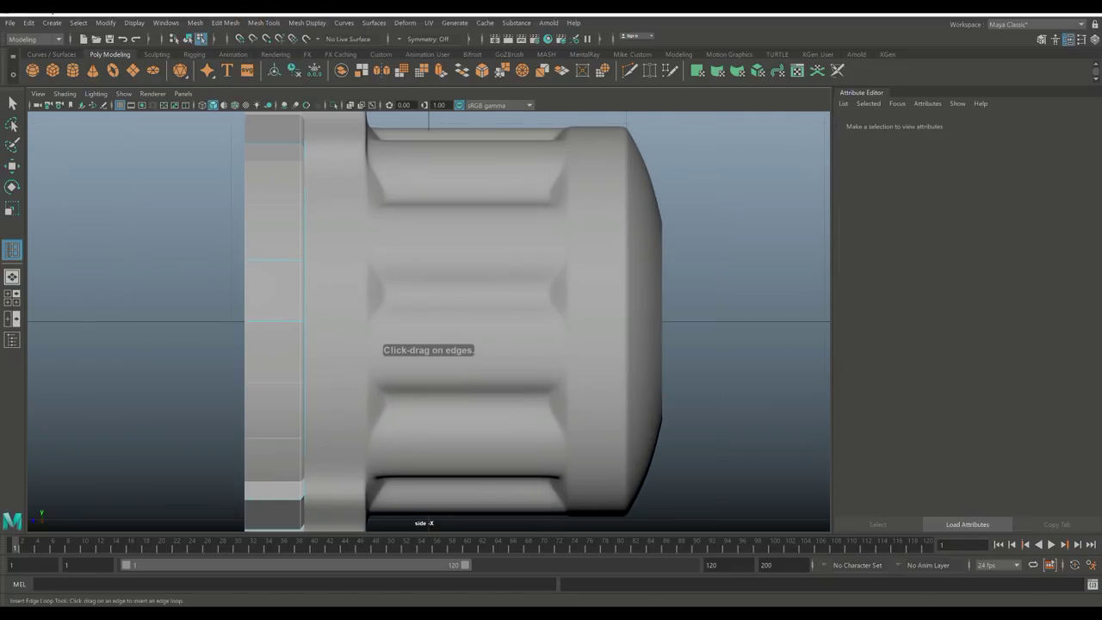
scroll(429, 321, up, 5)
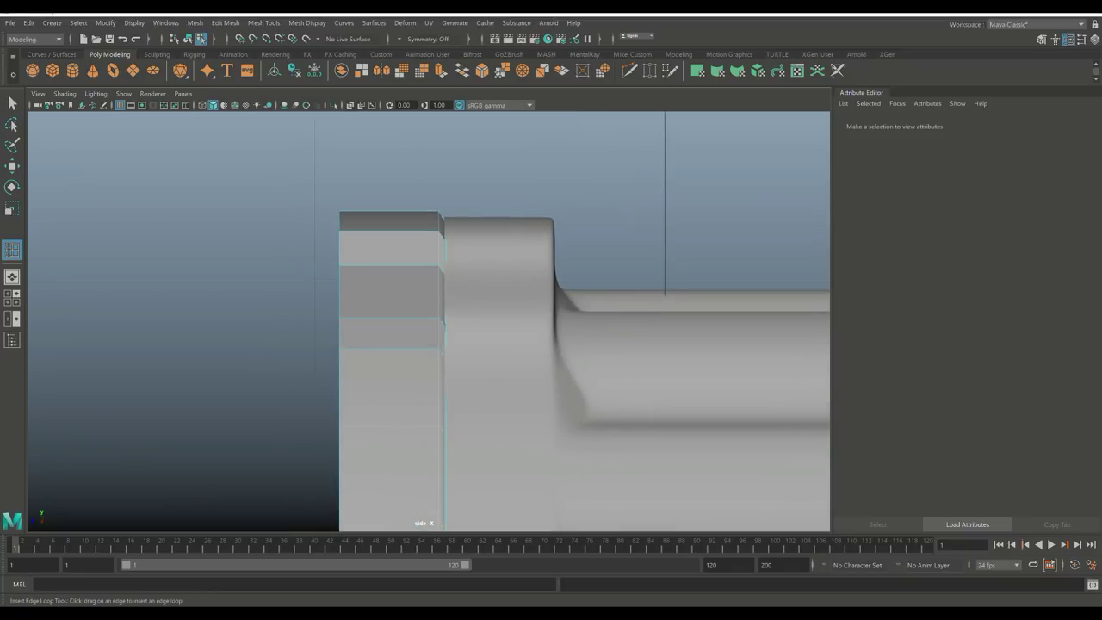
key(q)
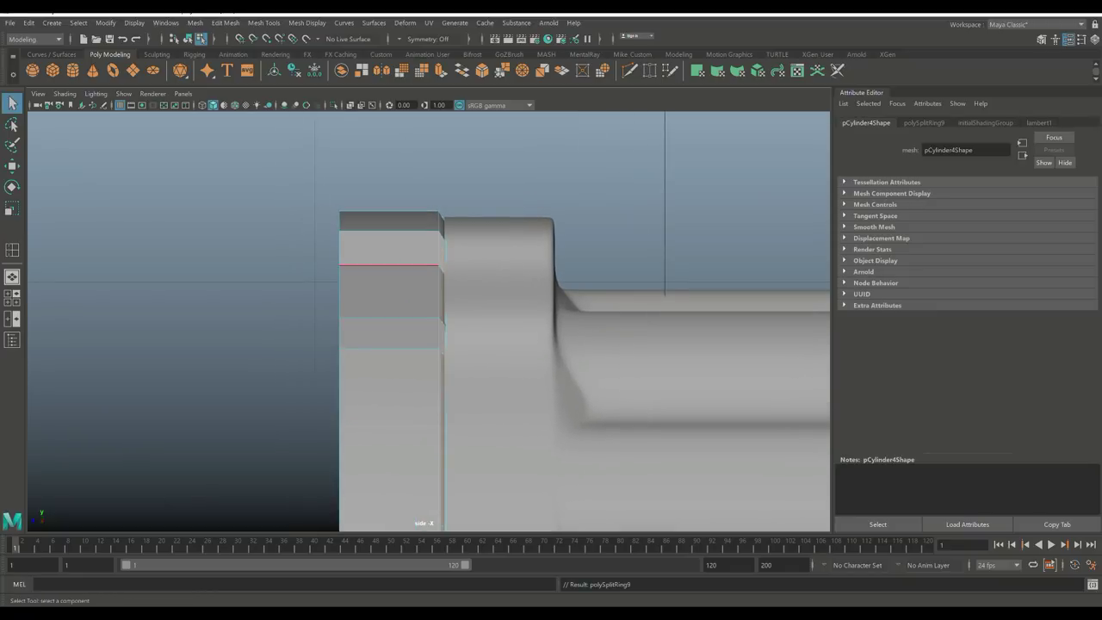
right_drag(414, 255, 468, 242)
key(3)
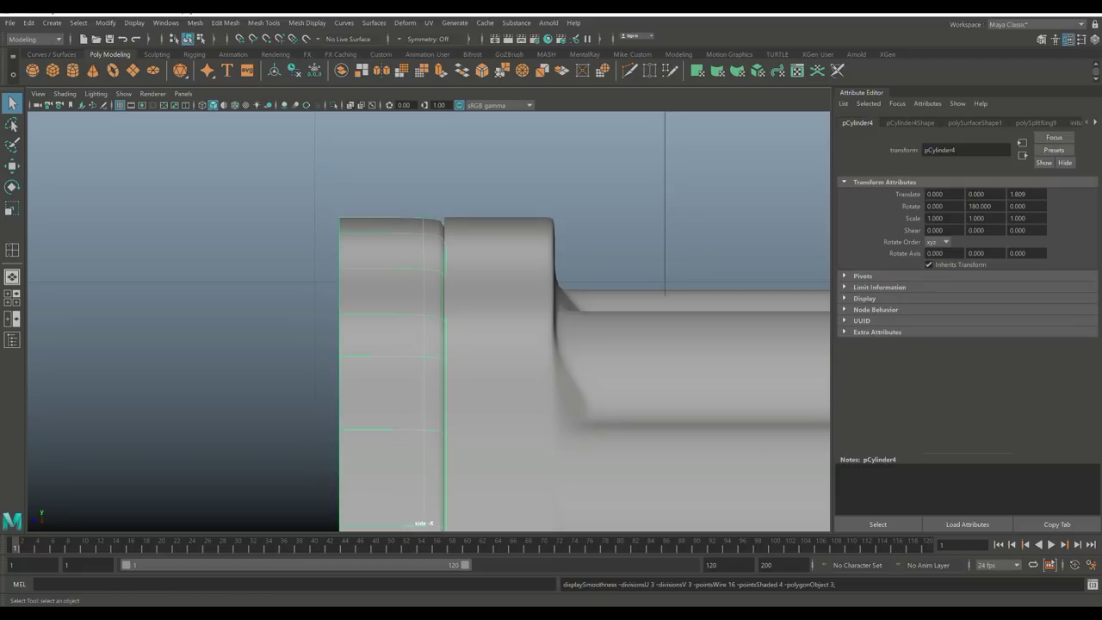
Step: Bring the ring and grooves into view and select the grooved cylinder body
key(Escape)
scroll(428, 324, up, 10)
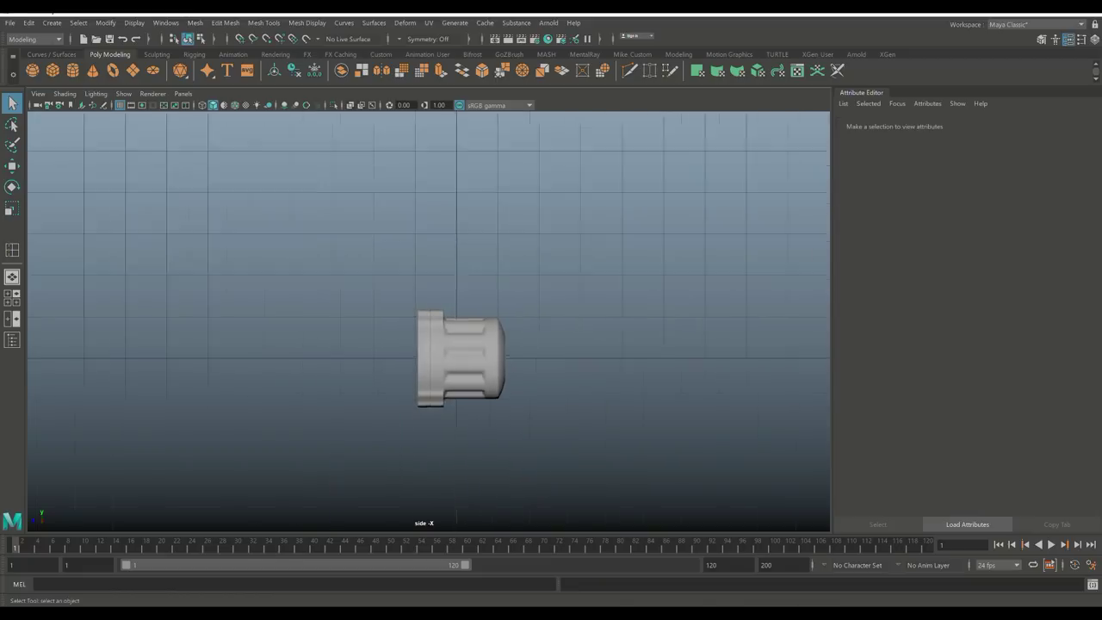
scroll(428, 327, up, 3)
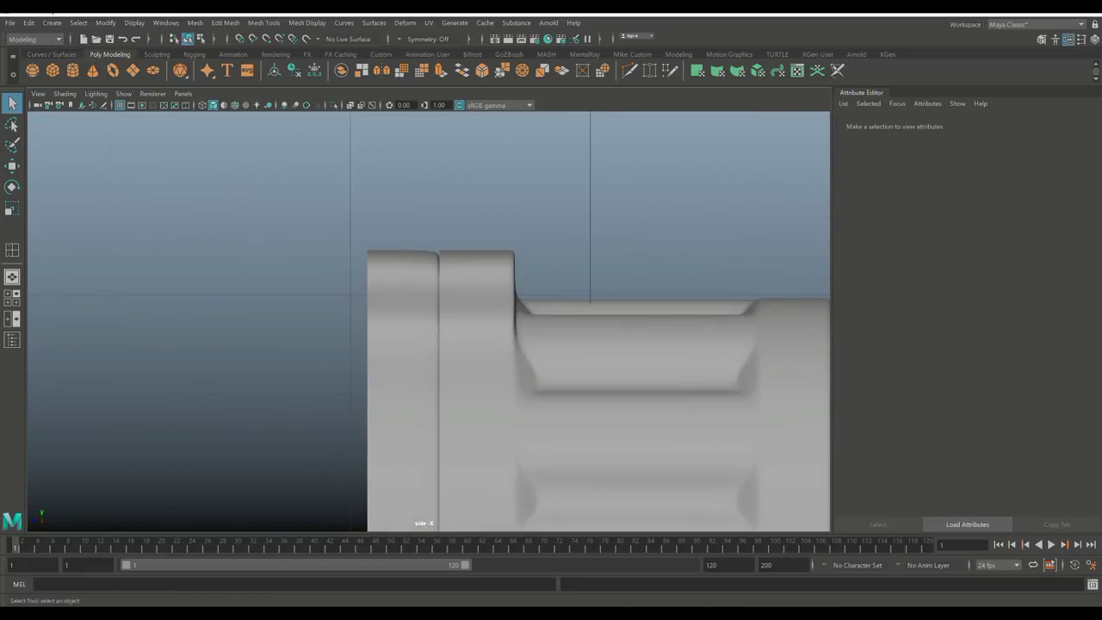
alt+middle_drag(428, 327, 370, 254)
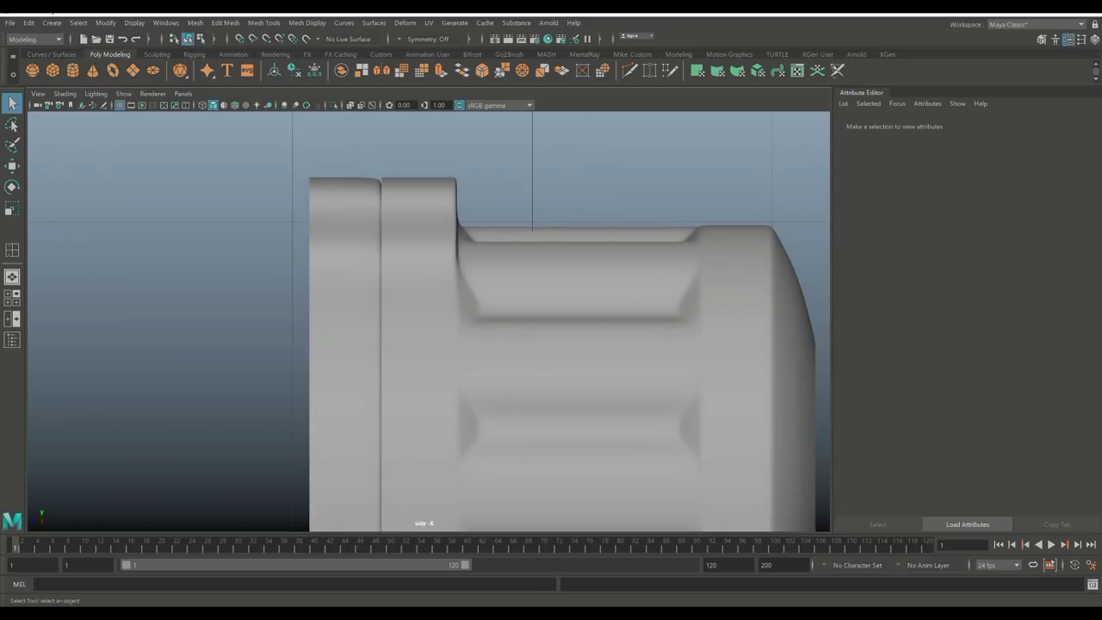
click(419, 258)
Step: Insert an edge loop on the body near the ring and scale it tighter
click(308, 23)
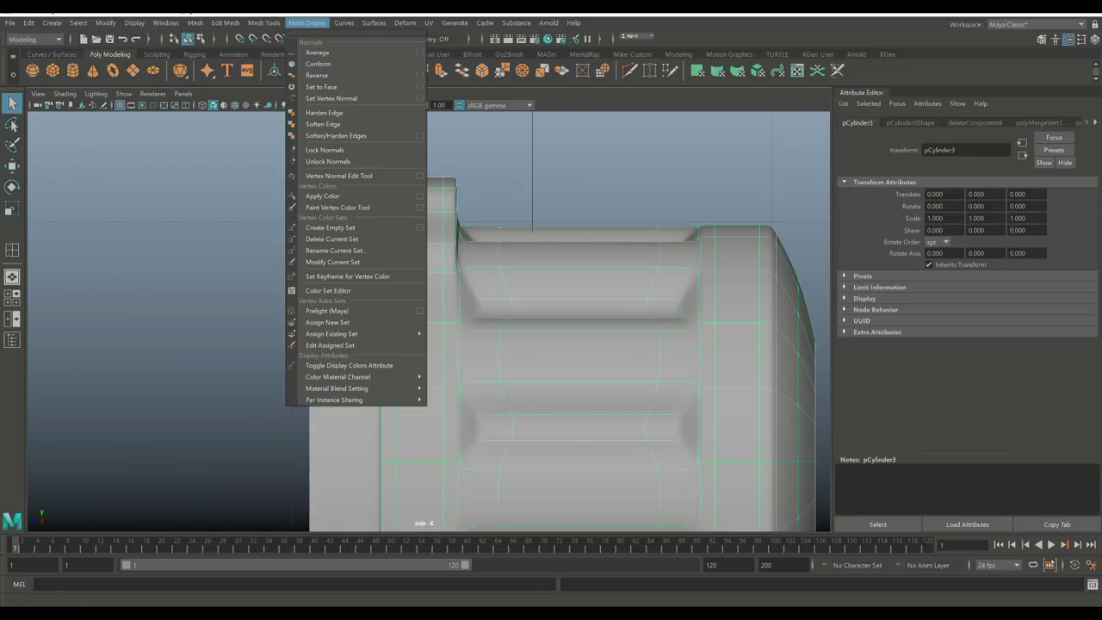
mouse_move(264, 23)
click(289, 109)
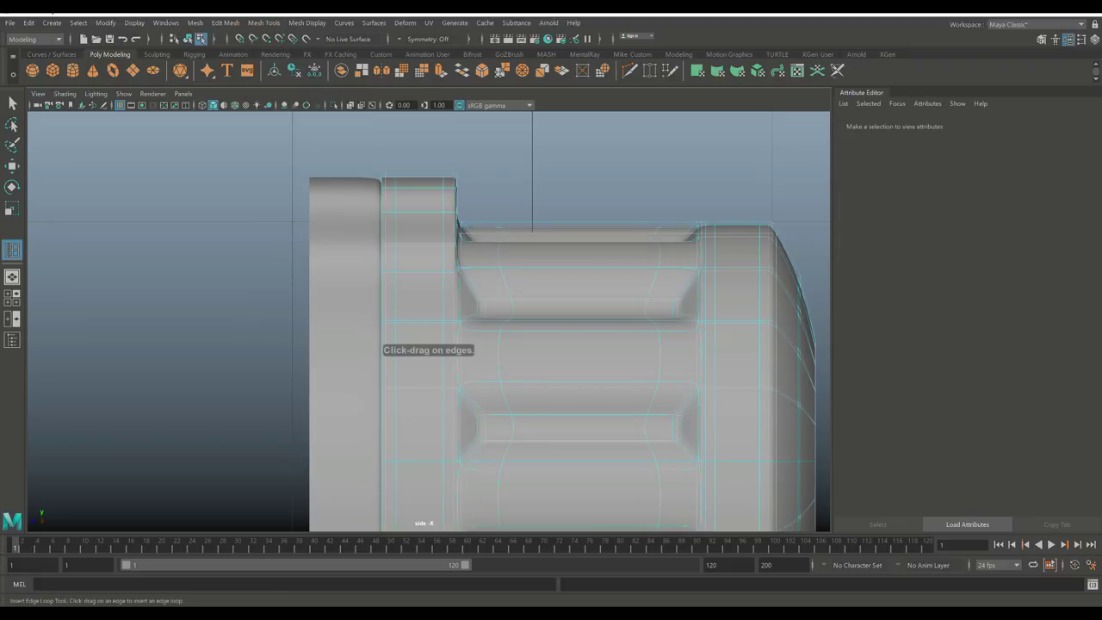
key(1)
scroll(428, 321, up, 2)
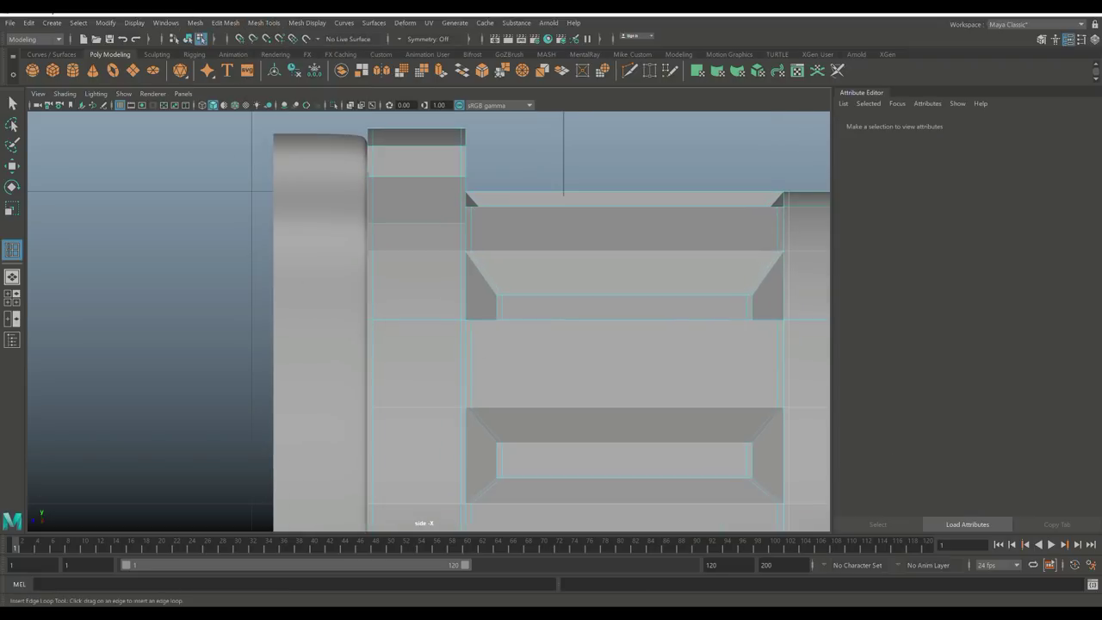
key(q)
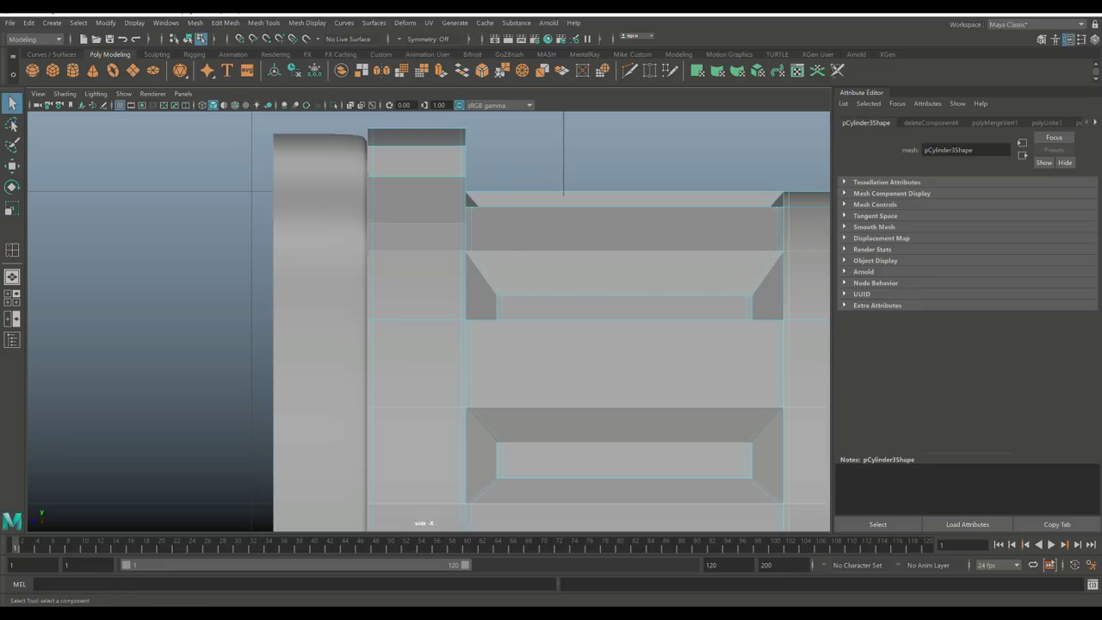
key(r)
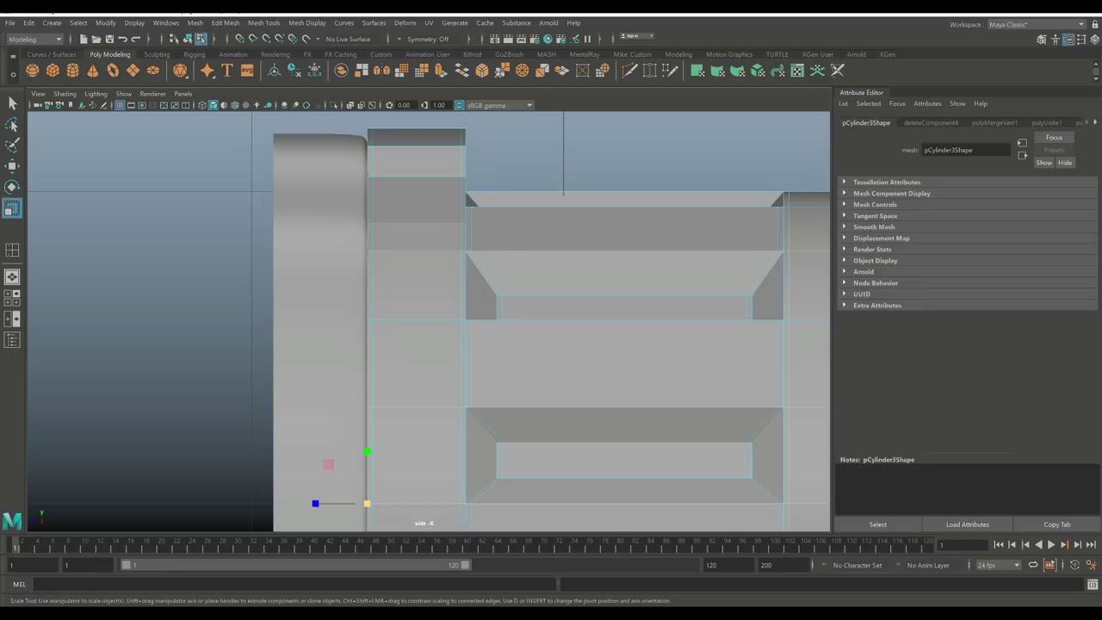
drag(367, 502, 364, 502)
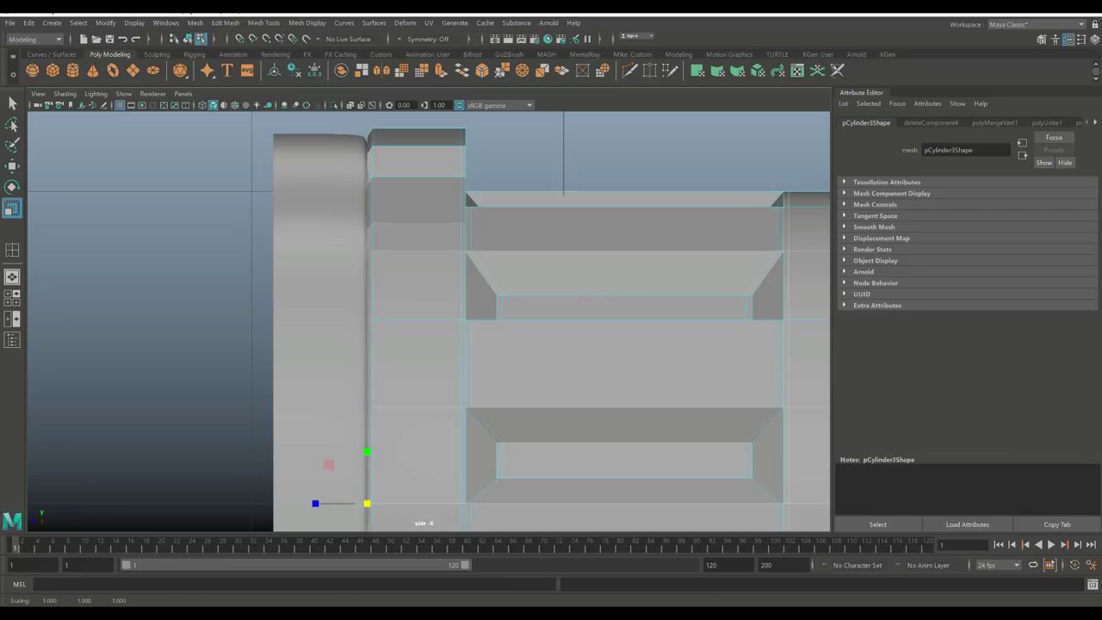
key(q)
Step: Select the whole body, check its smoothed preview, then return it to faceted display
right_click(446, 220)
click(504, 202)
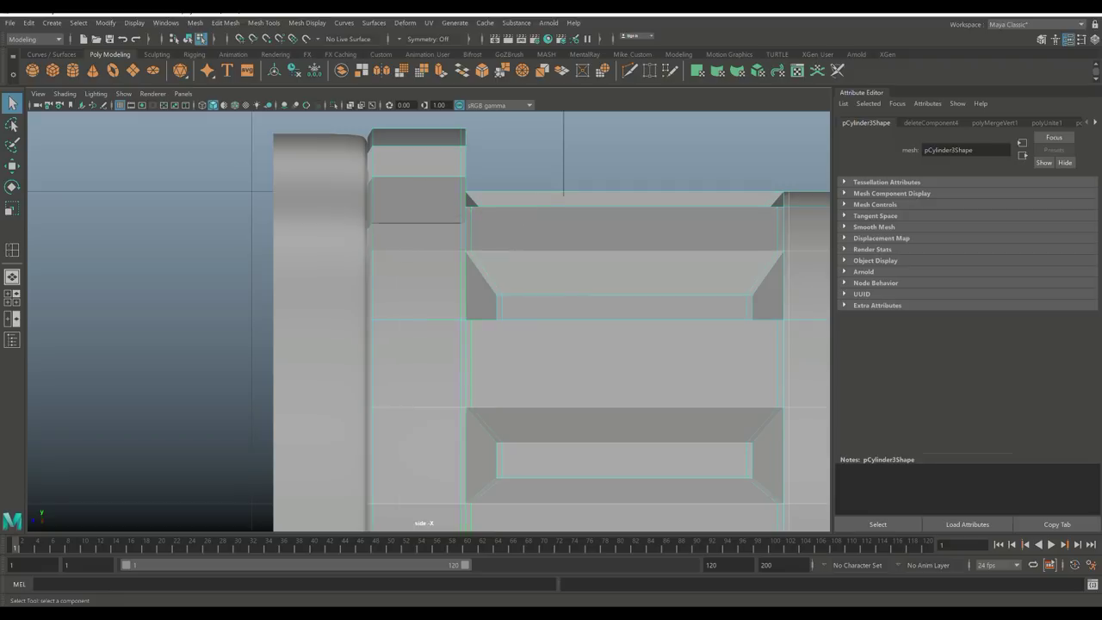
key(3)
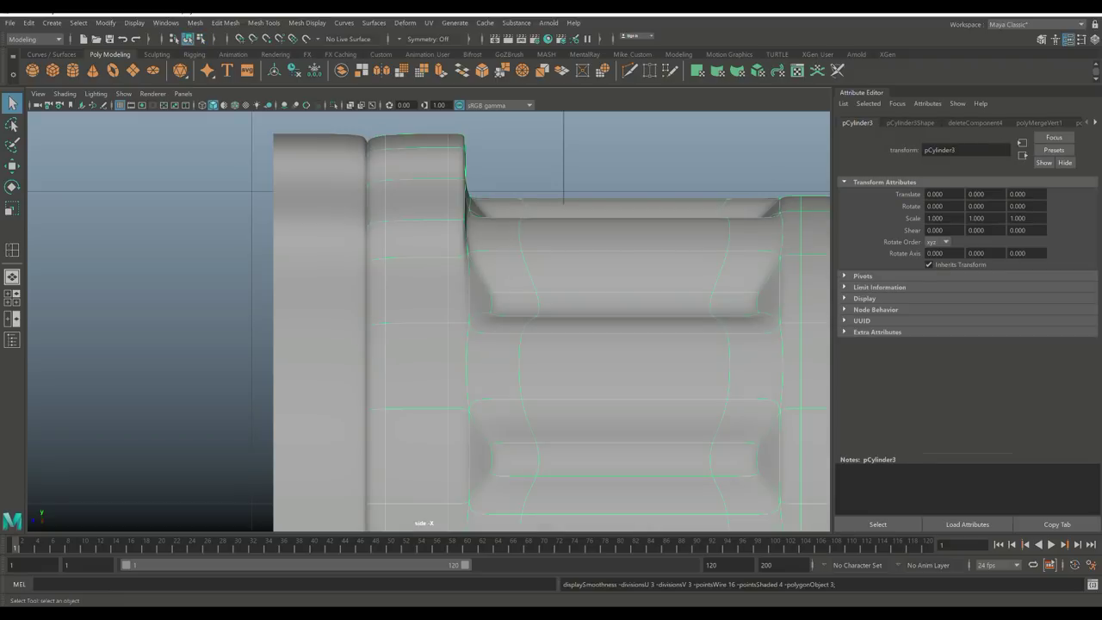
key(1)
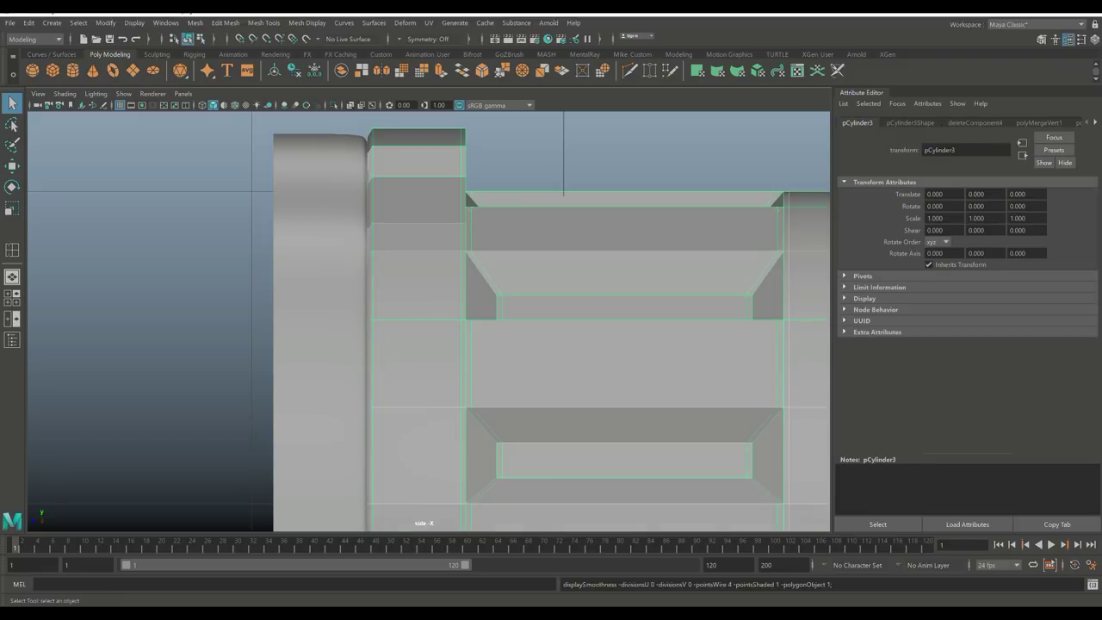
Step: Insert another support edge loop near the ring and preview the body smoothed again
click(265, 23)
click(289, 109)
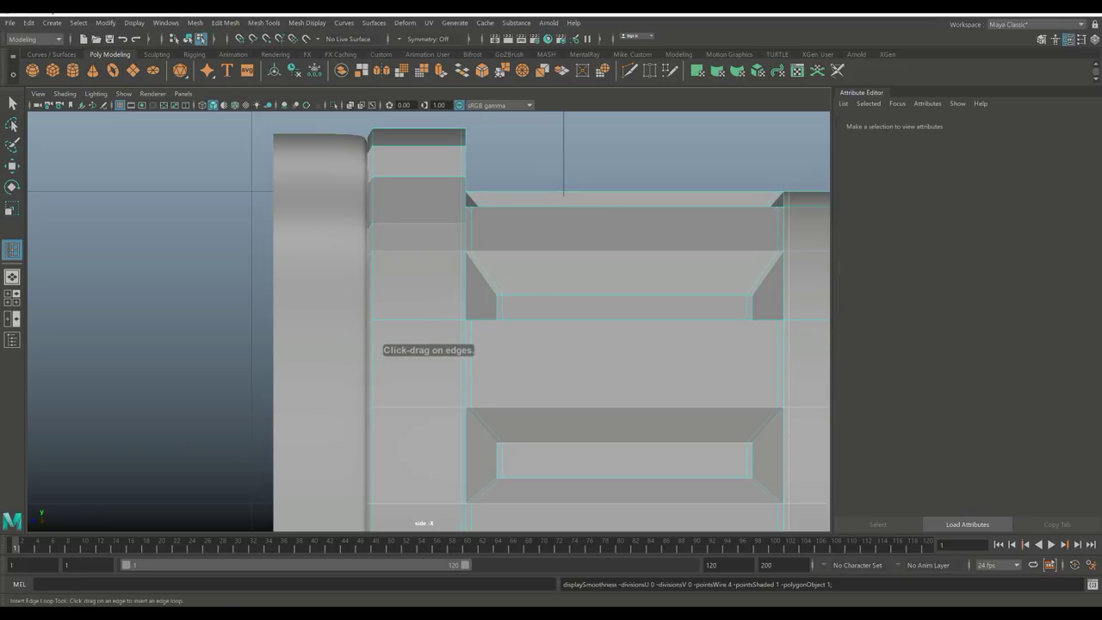
click(371, 348)
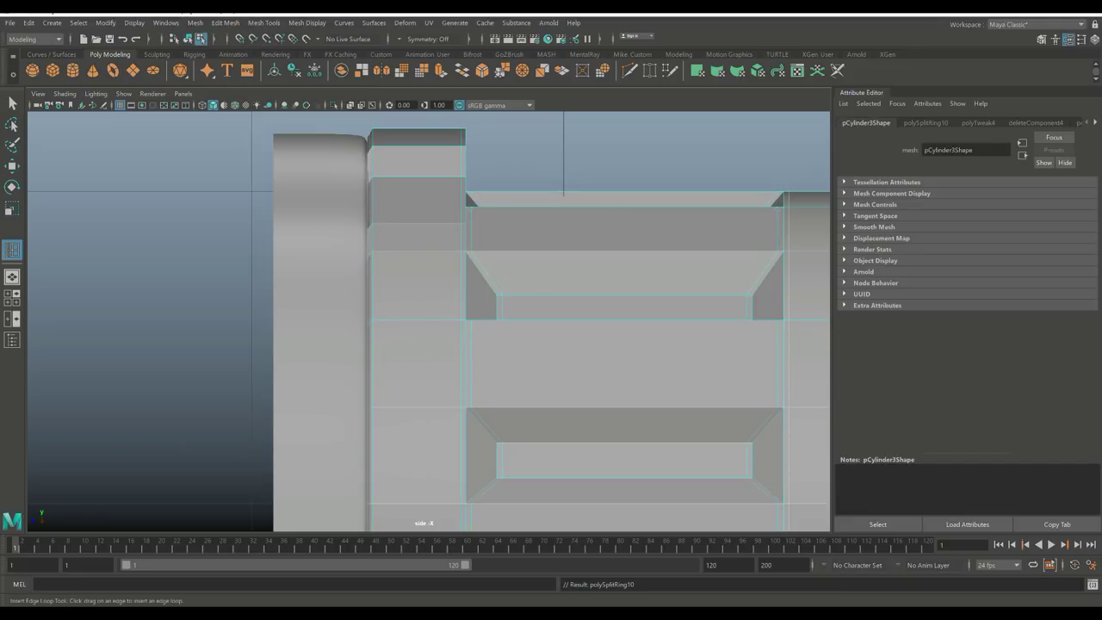
key(q)
right_click(415, 160)
right_drag(415, 159, 472, 141)
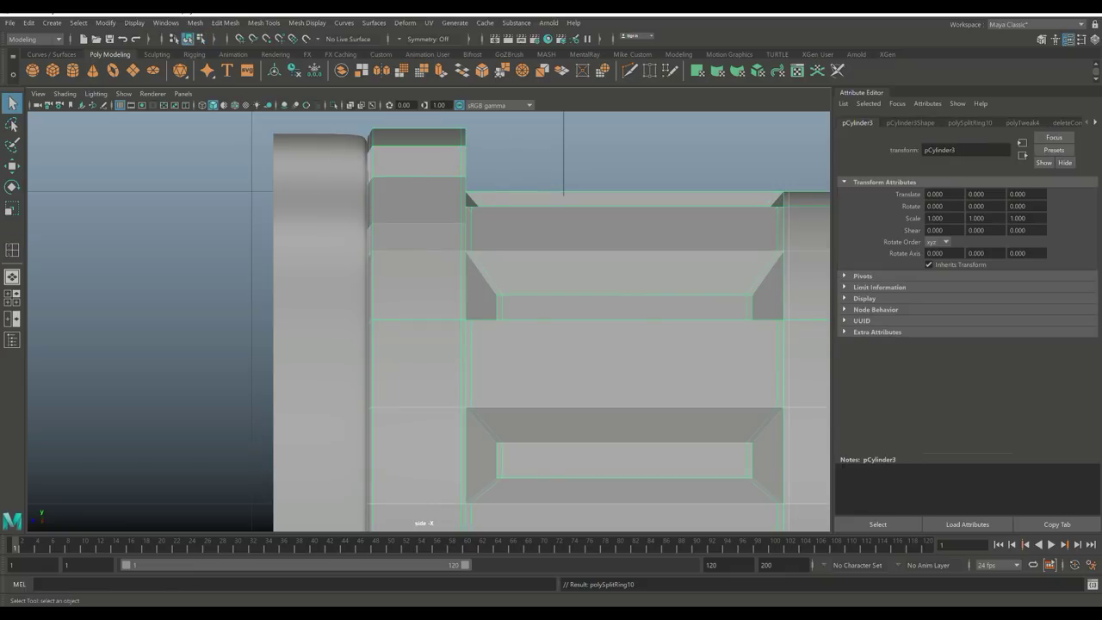
key(3)
click(146, 344)
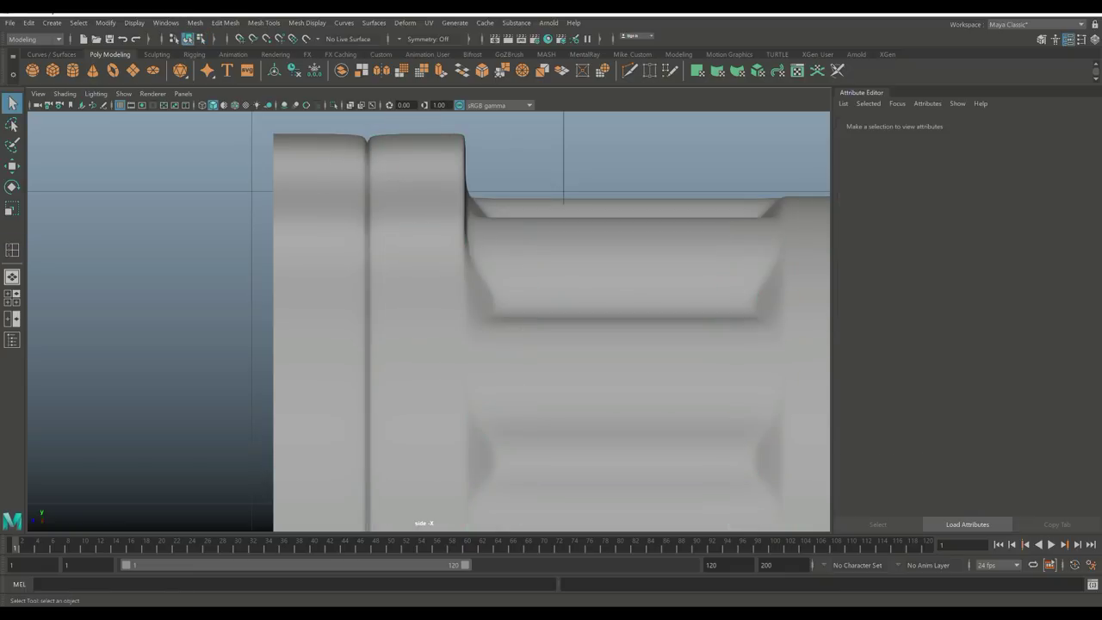
Step: Frame the whole cylinder in the perspective view and select the end ring
click(12, 277)
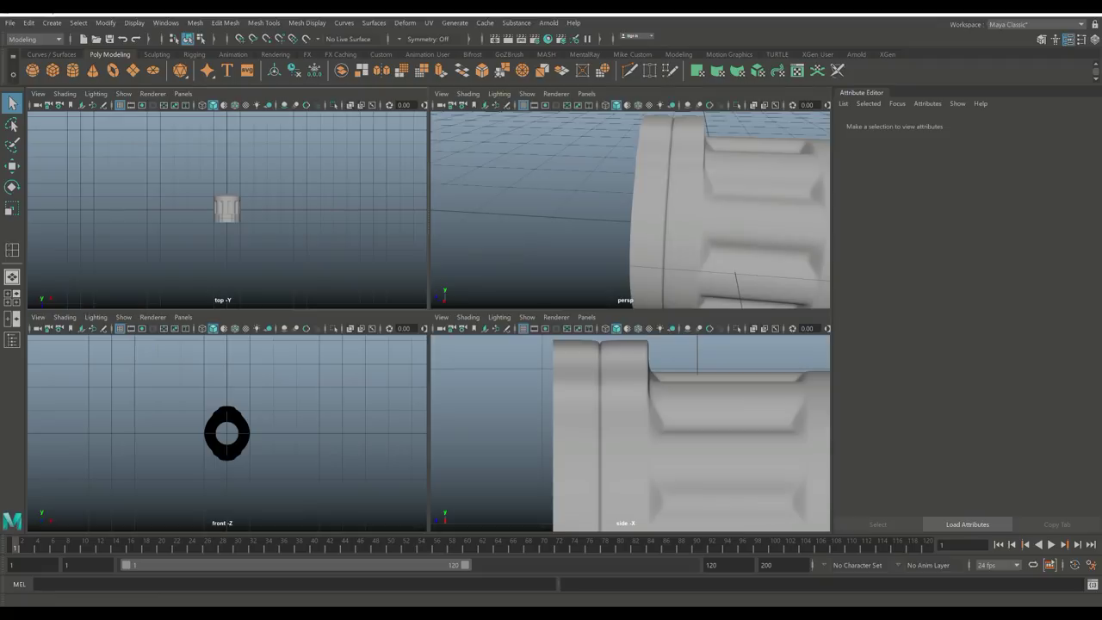
click(12, 250)
key(f)
mouse_move(517, 345)
alt+mouse_down()
mouse_move(602, 362)
mouse_move(525, 349)
alt+mouse_up()
click(456, 332)
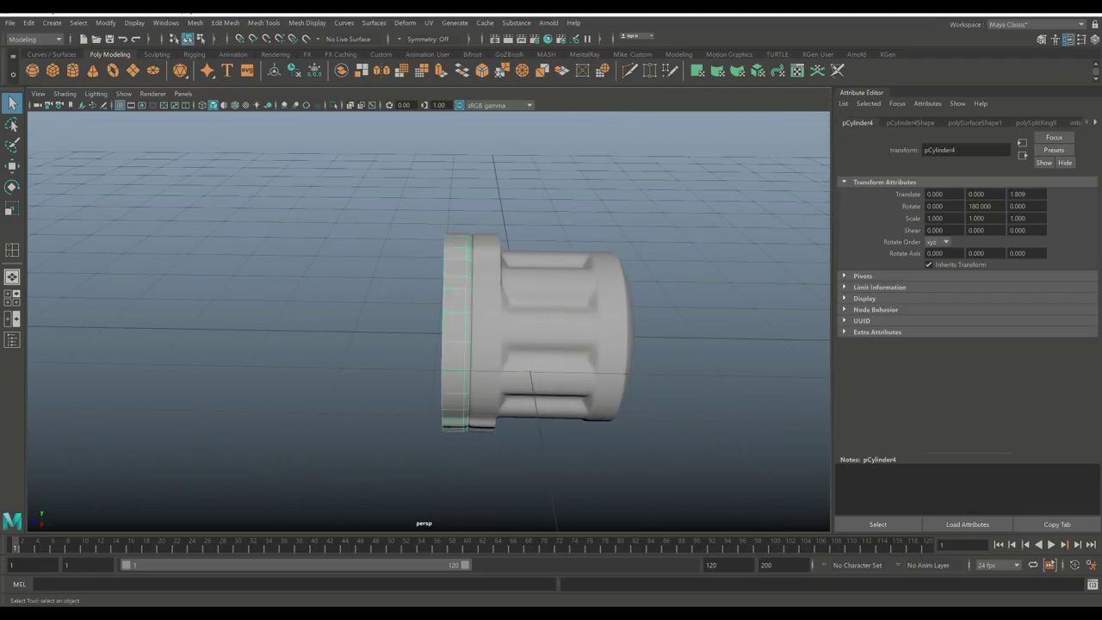
Step: In the maximized side view, set body and ring to faceted display and put the ring in component mode
key(space)
key(space)
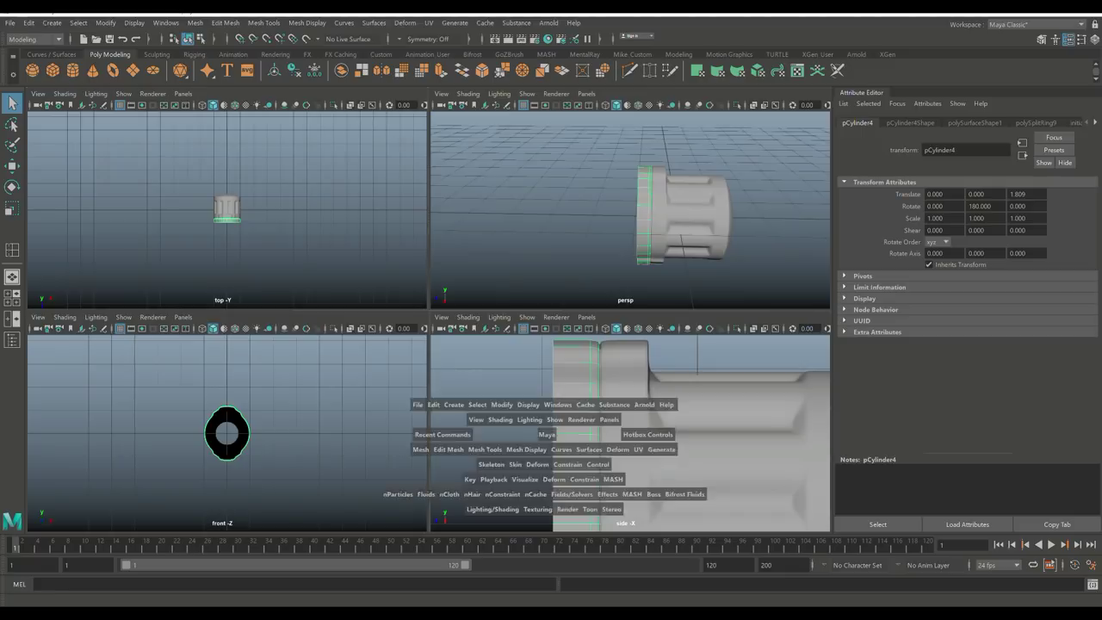
key(1)
click(624, 361)
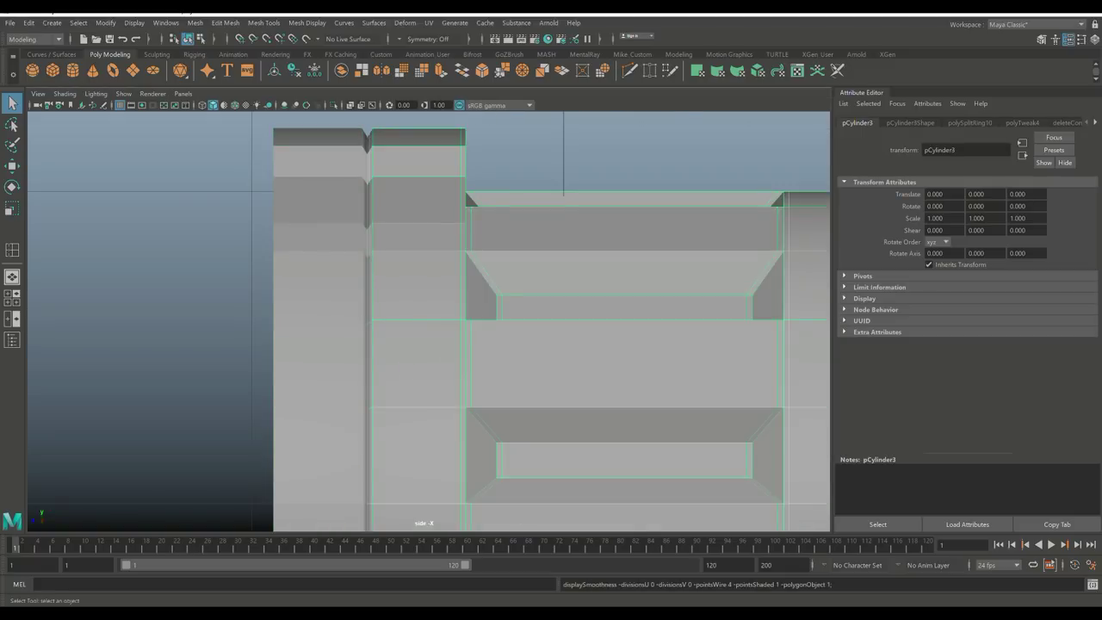
click(318, 345)
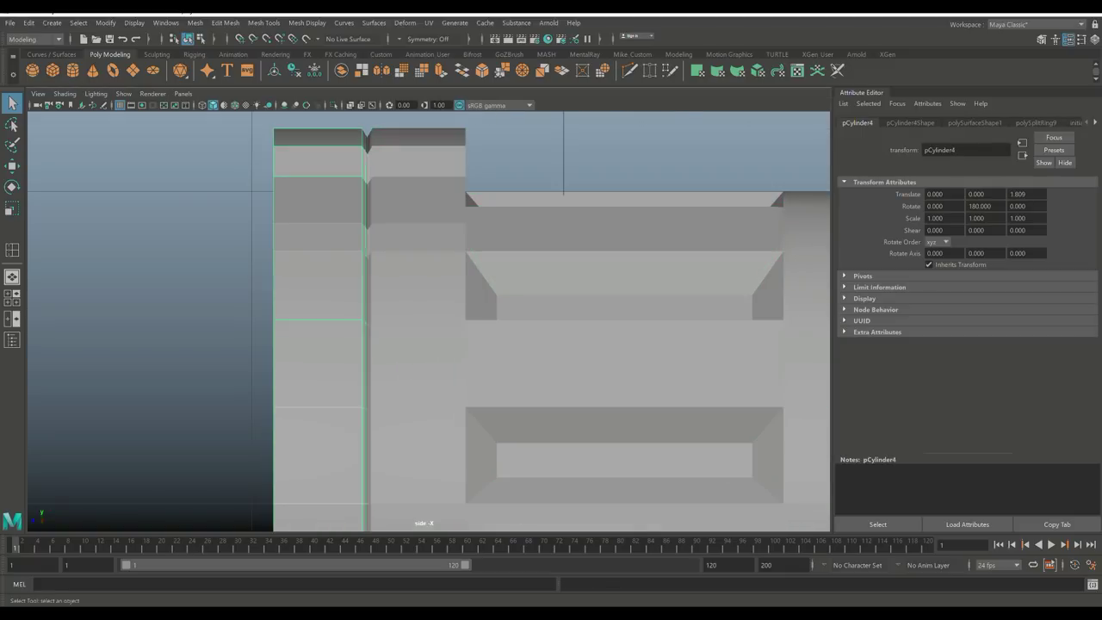
scroll(429, 321, down, 10)
scroll(429, 321, up, 3)
scroll(393, 320, up, 1)
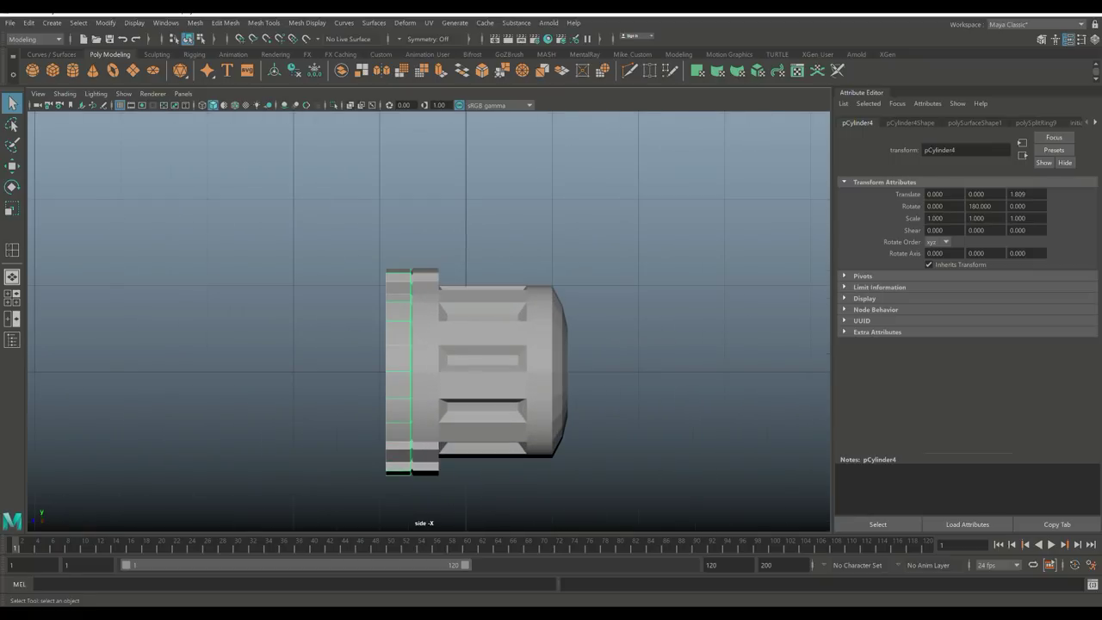
right_drag(393, 320, 340, 304)
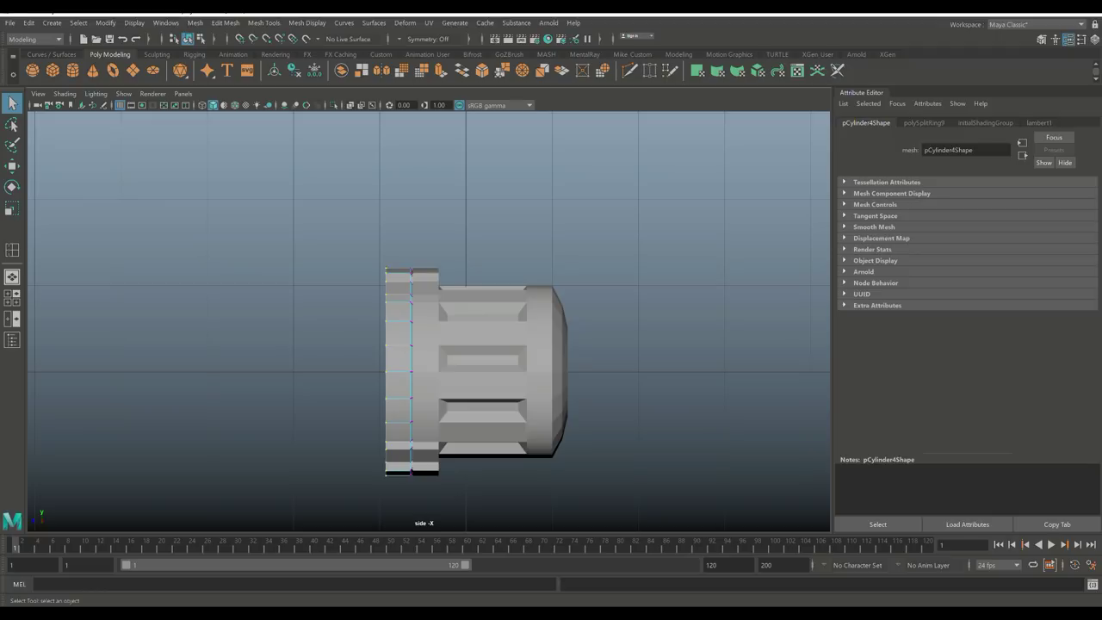
Step: Push the end edge loop out along X to lengthen the cylinder
key(w)
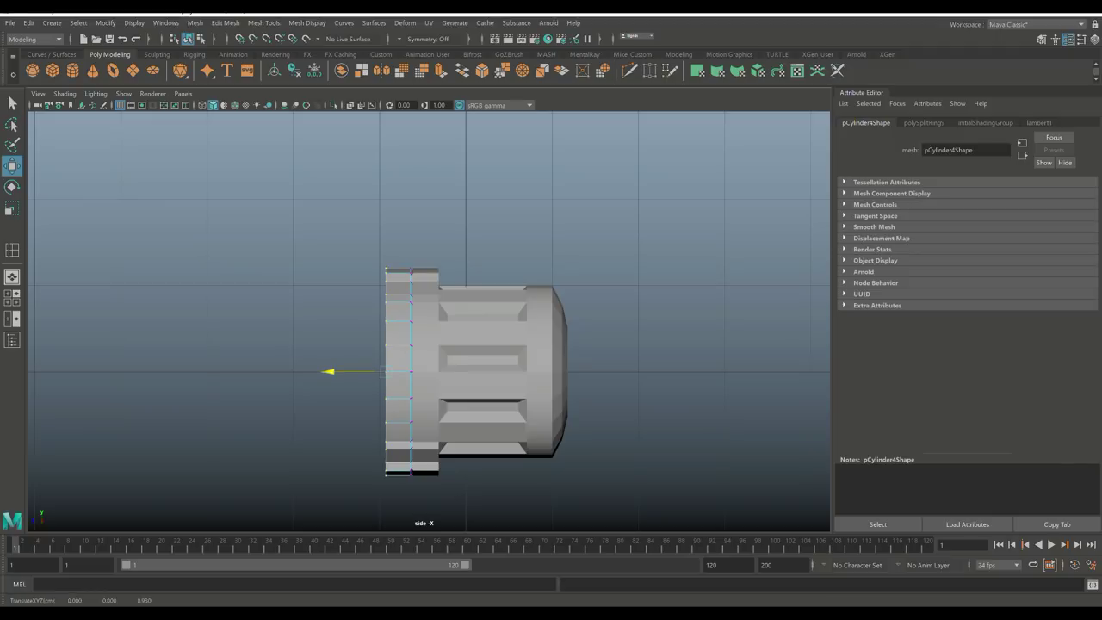
drag(380, 371, 300, 371)
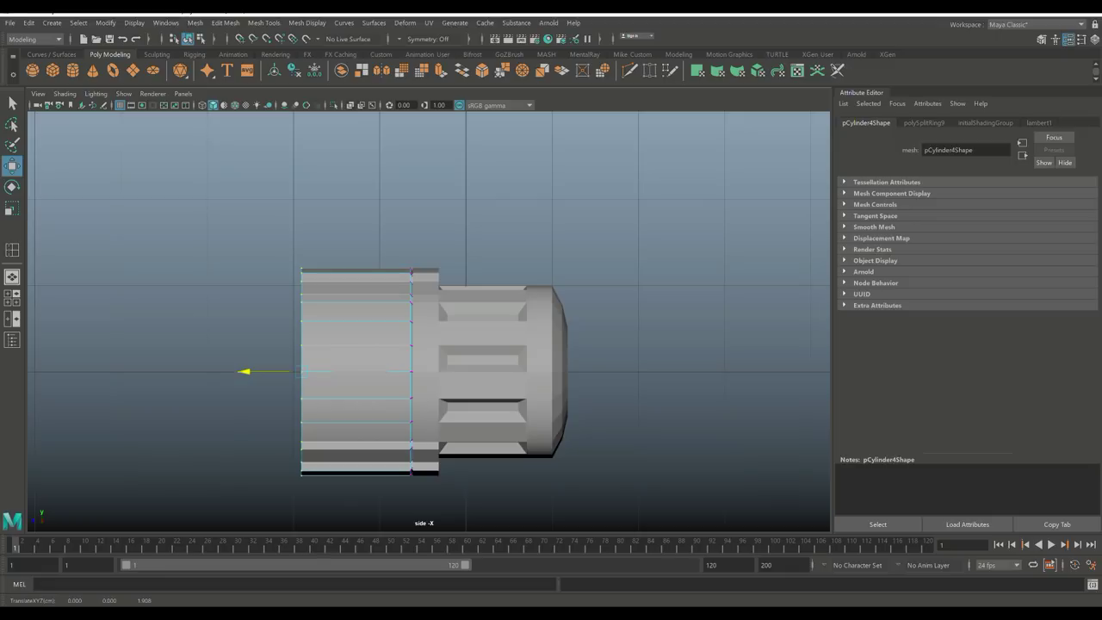
key(space)
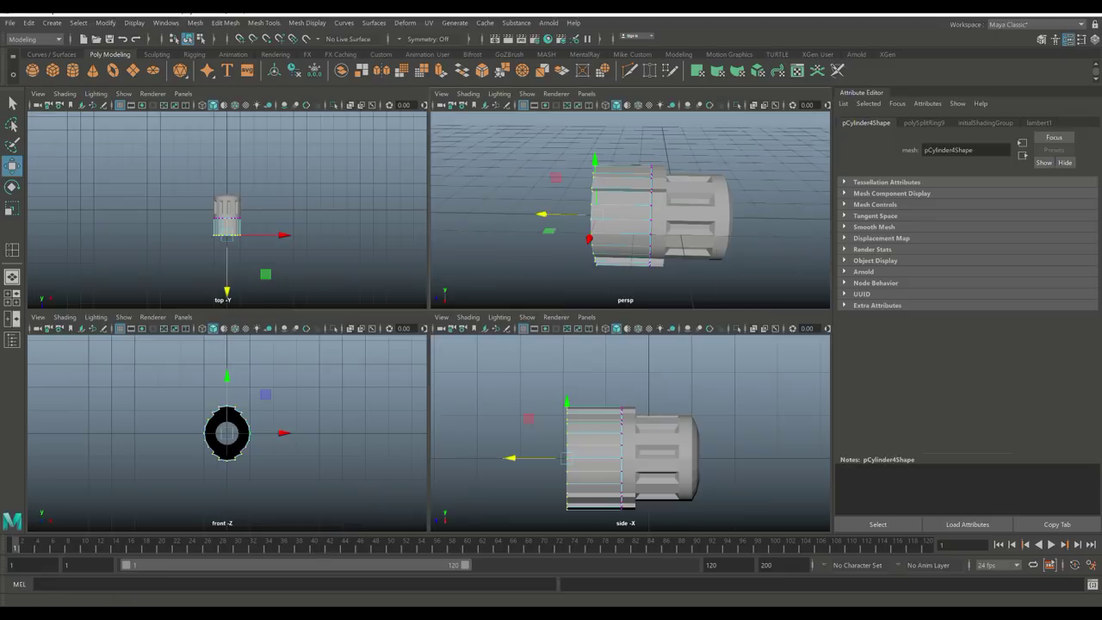
key(space)
alt+drag(413, 344, 500, 387)
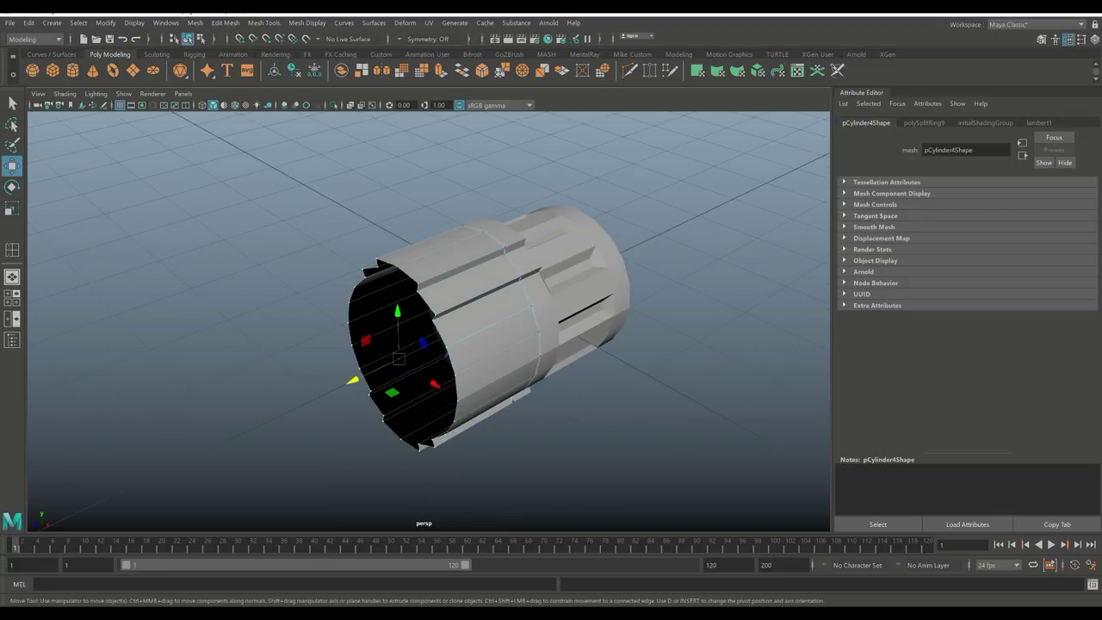
Step: Extrude the open end's rim edge loop and scale it inward into a narrow lip
right_drag(393, 258, 468, 283)
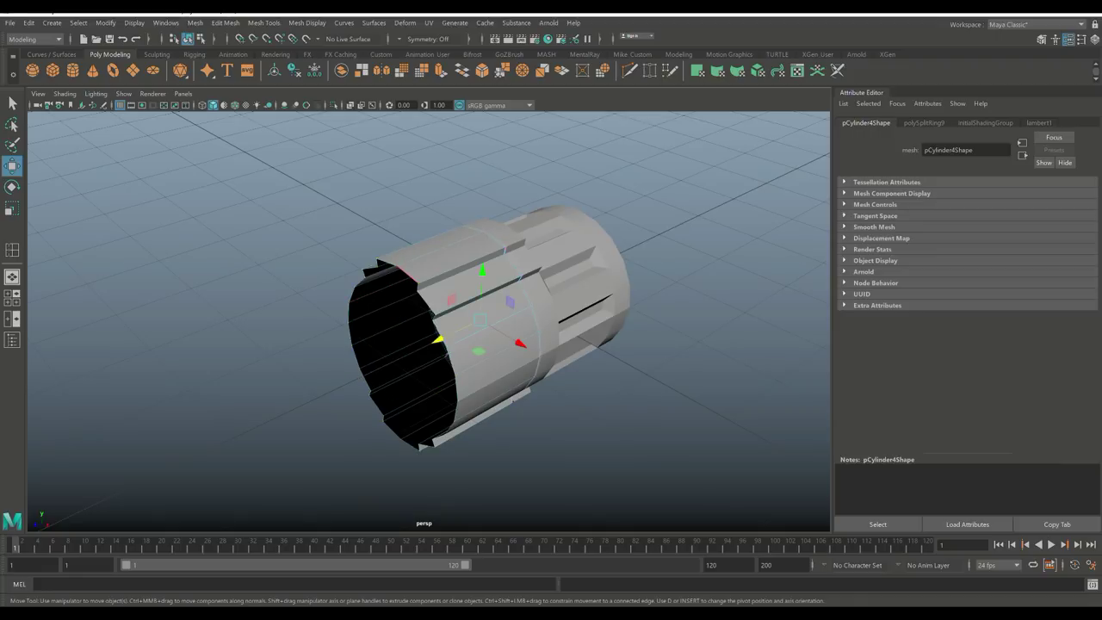
double_click(403, 273)
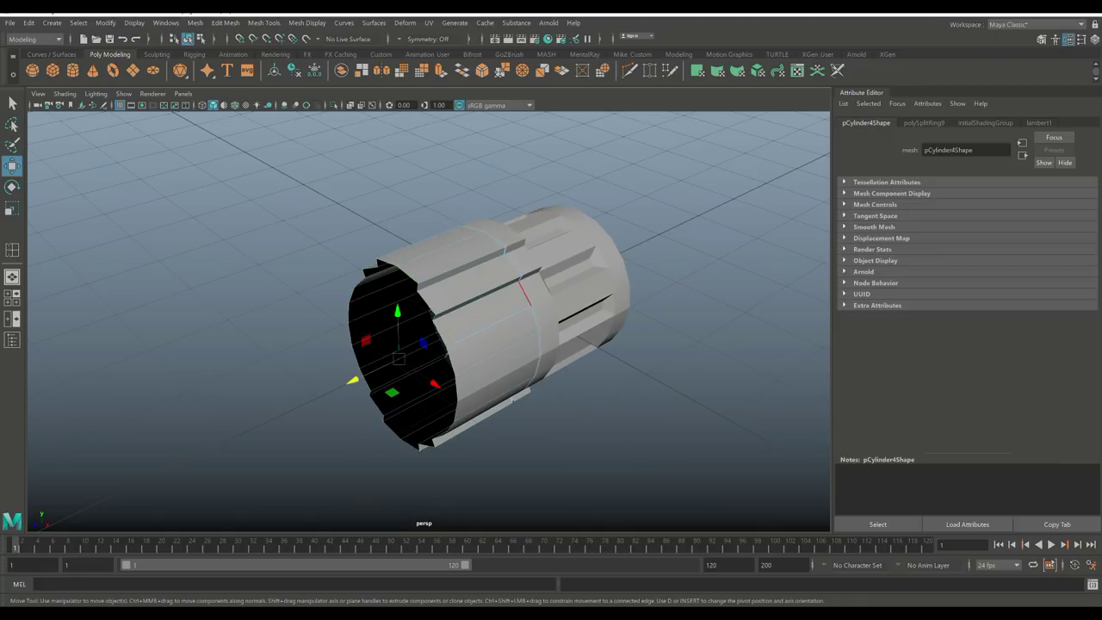
key(ctrl+e)
key(r)
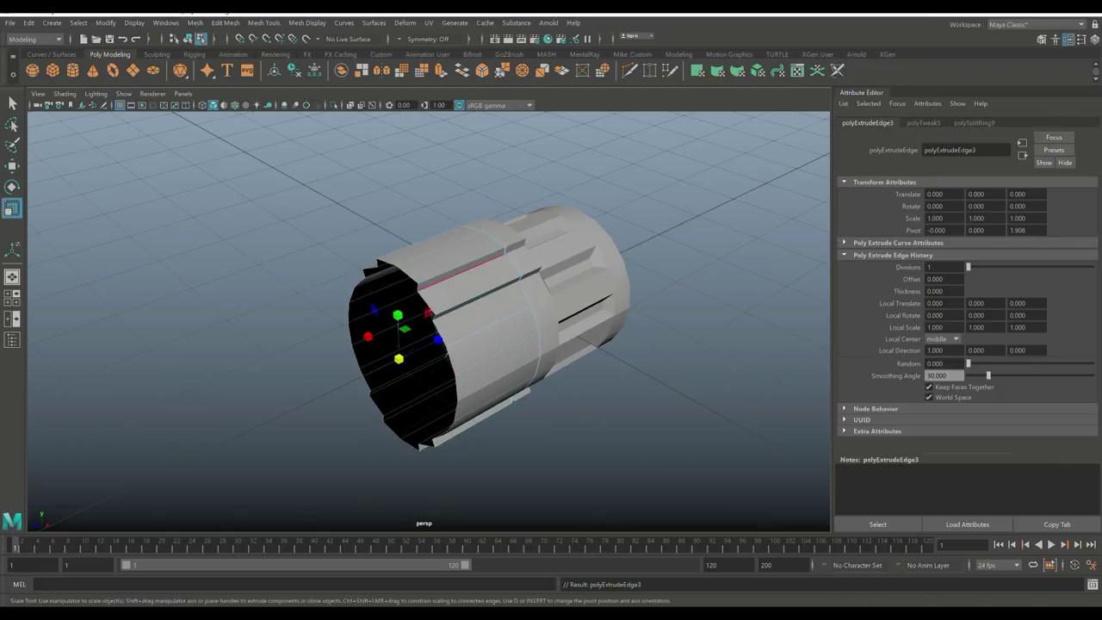
drag(396, 357, 448, 327)
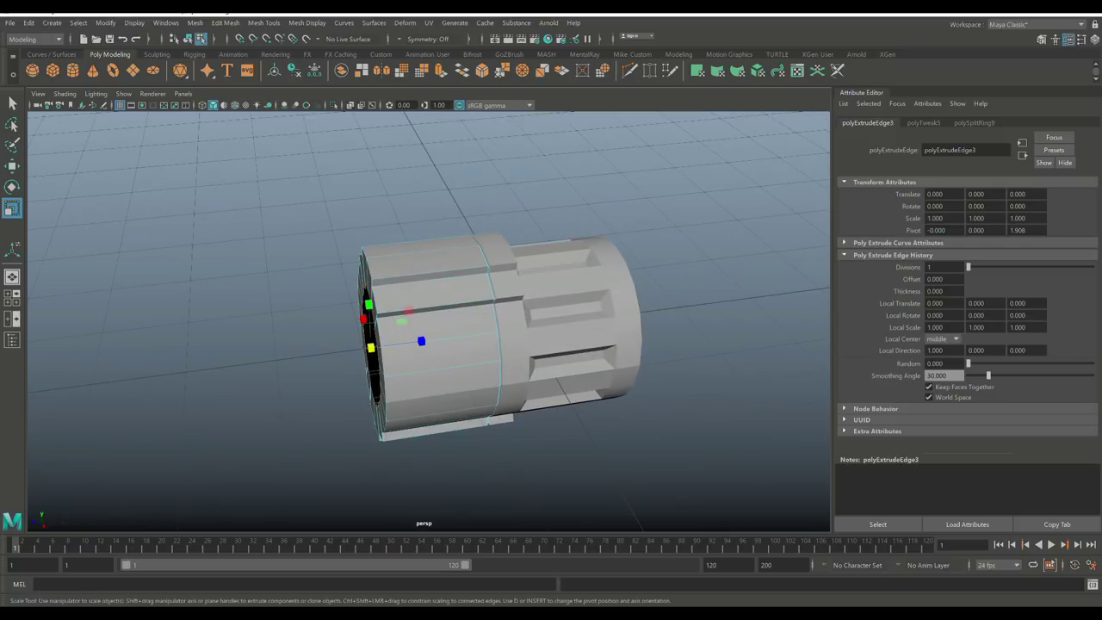
Step: Insert a new edge loop around the cylinder beside the end ring
click(194, 22)
mouse_move(263, 22)
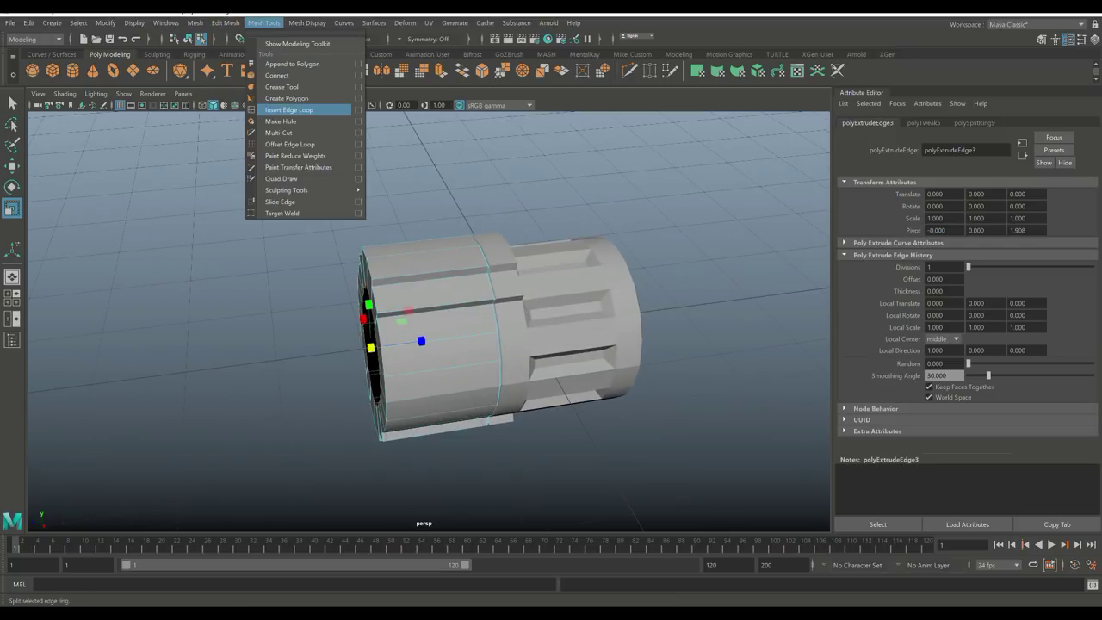
click(289, 110)
scroll(429, 320, up, 5)
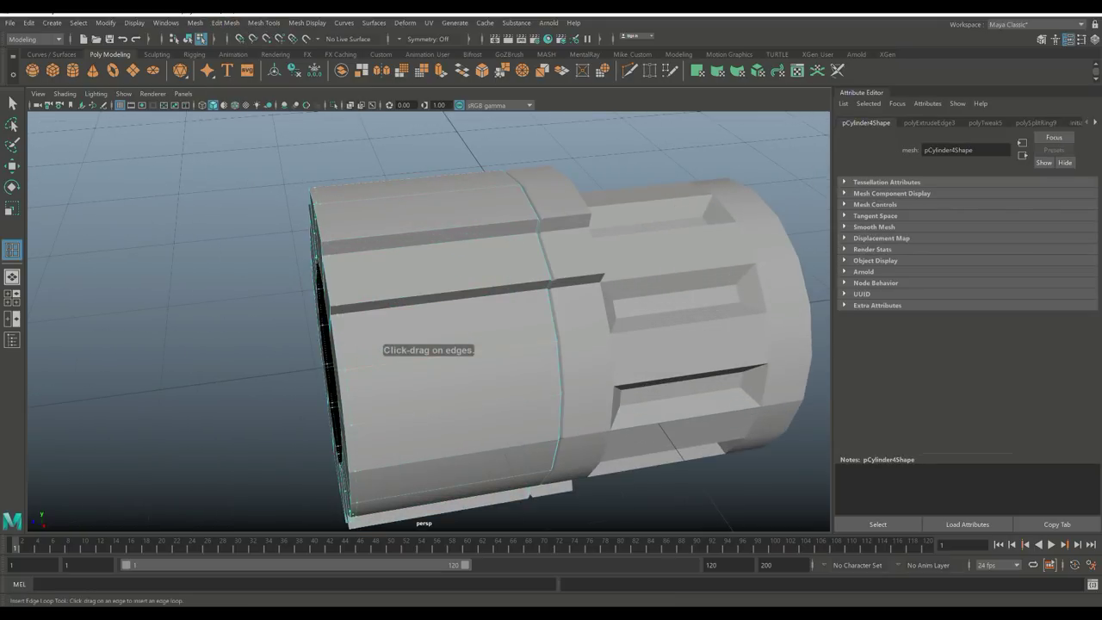
click(431, 363)
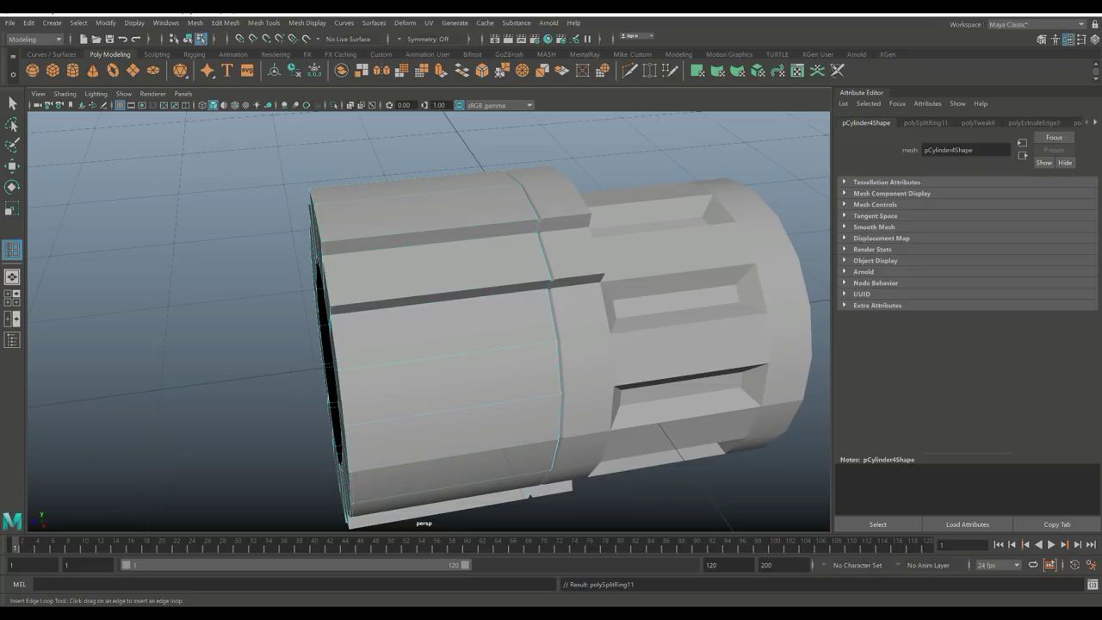
key(q)
Step: Preview the whole cylinder smoothed from the side, then turn the preview off
right_drag(504, 200, 562, 184)
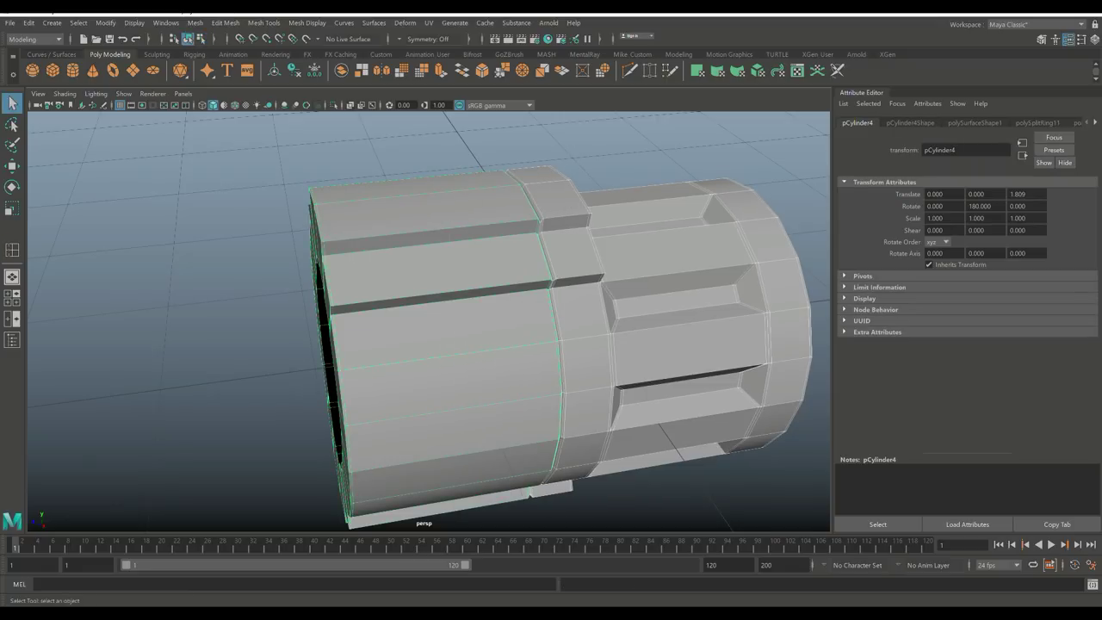
key(3)
alt+drag(430, 318, 448, 297)
key(1)
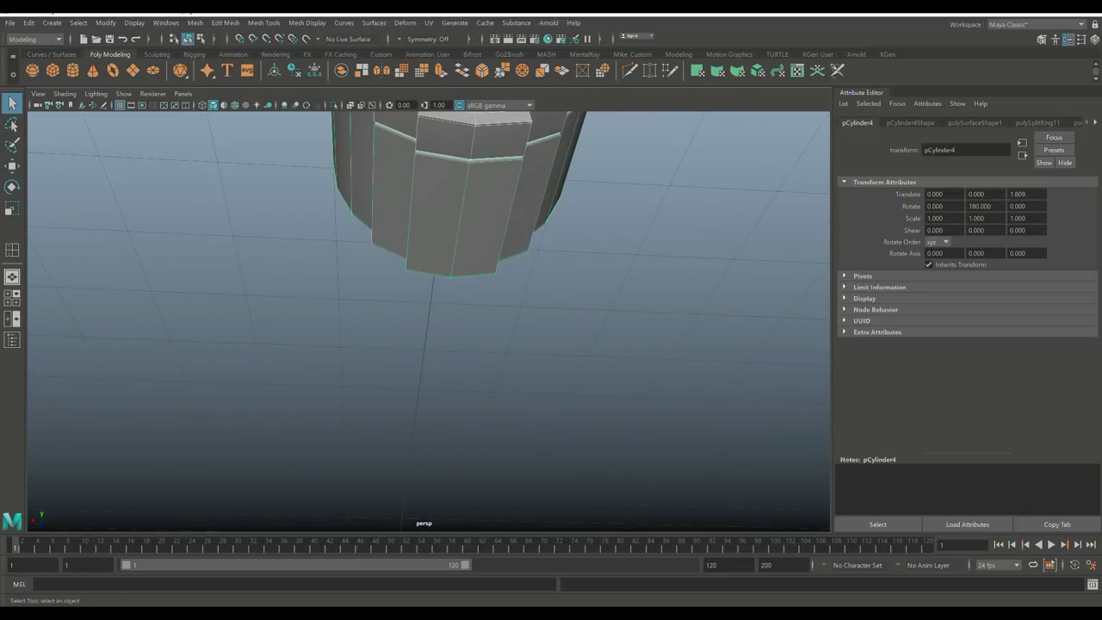
Step: Extrude an underside face and scale it narrower along the length and sideways
right_drag(436, 187, 438, 218)
click(493, 215)
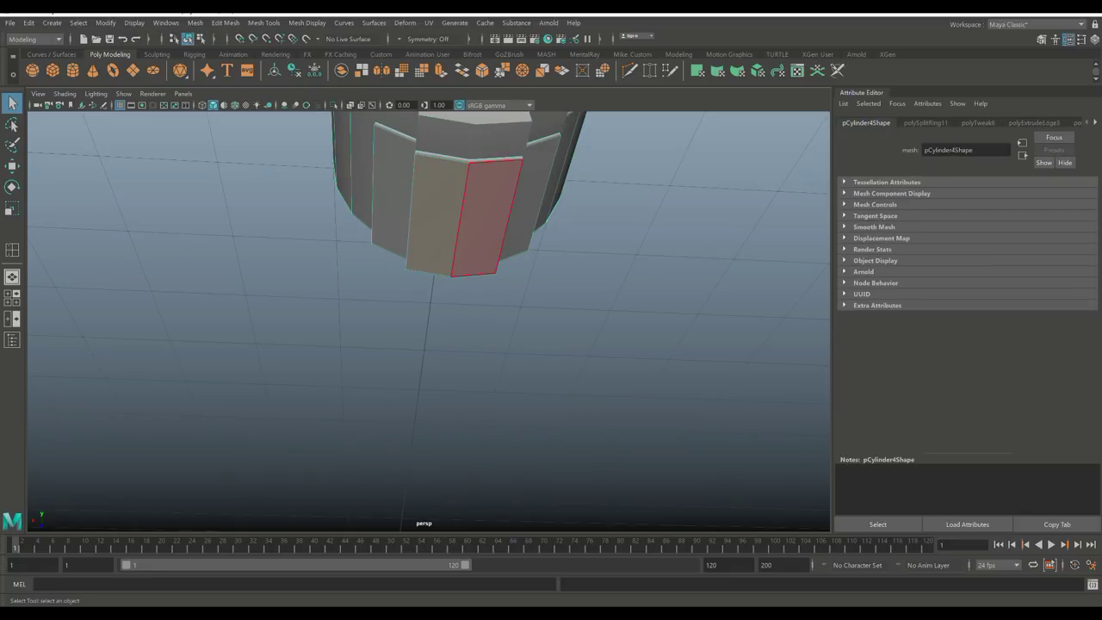
alt+drag(492, 215, 443, 187)
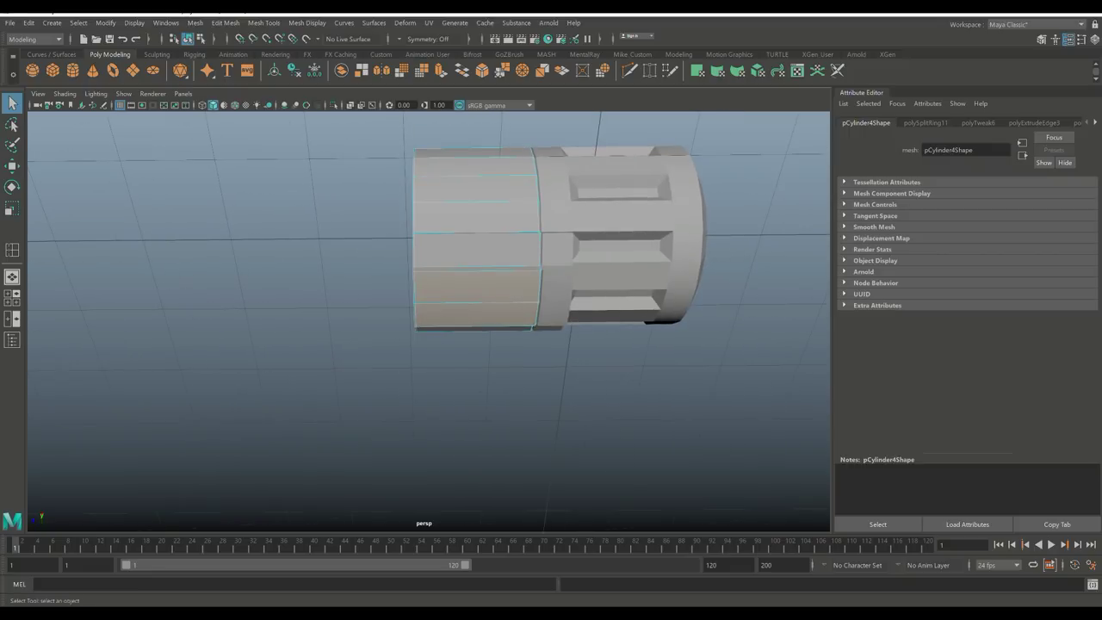
key(ctrl+e)
key(r)
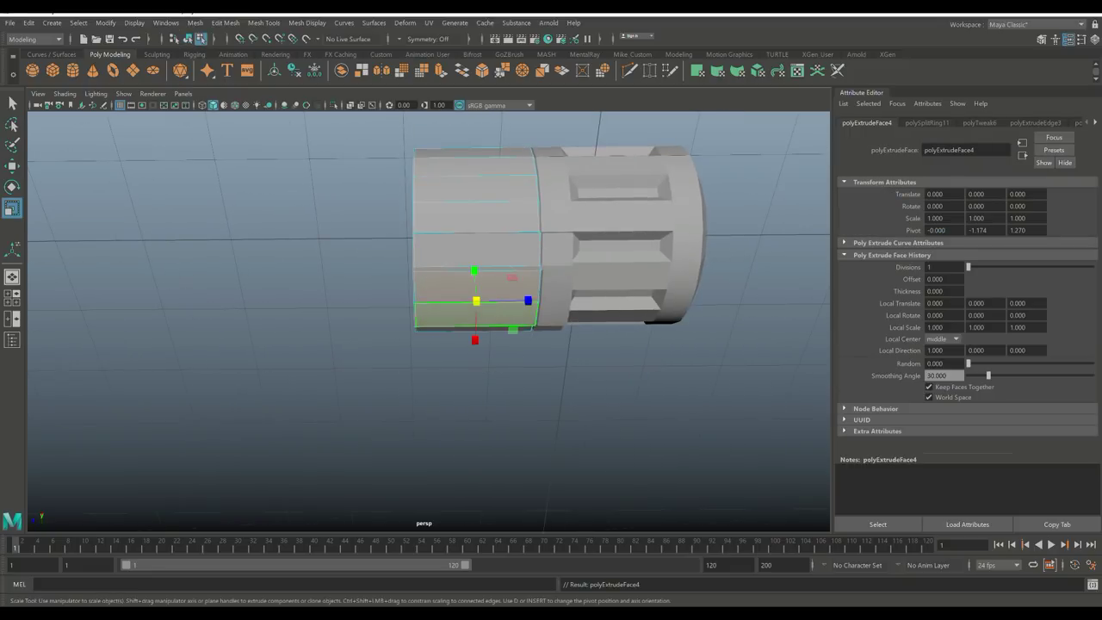
drag(528, 301, 511, 300)
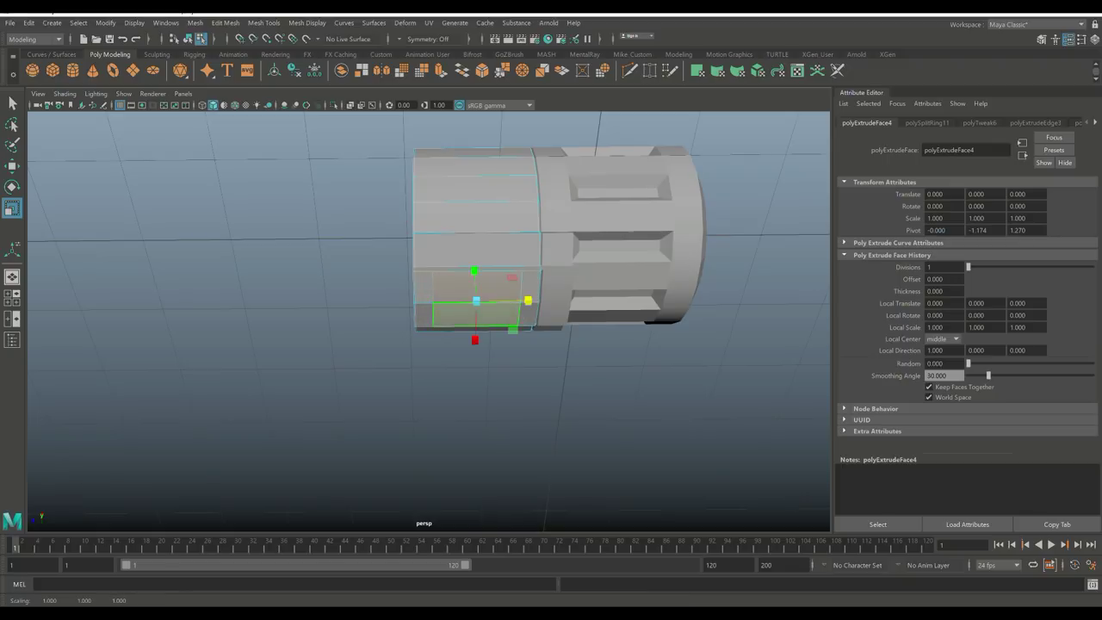
alt+drag(516, 388, 452, 443)
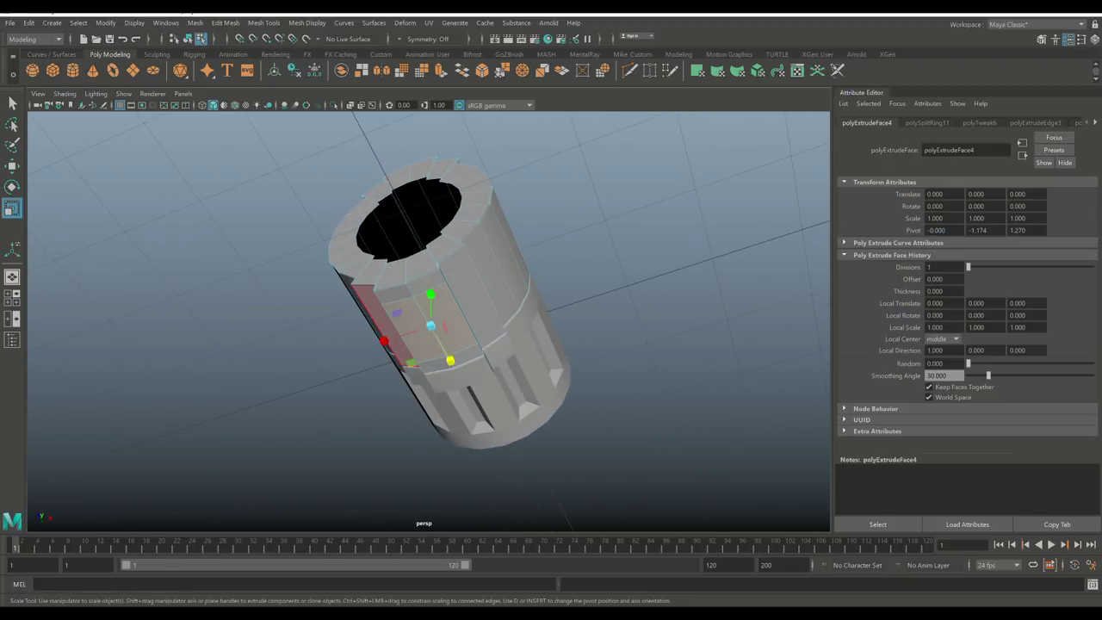
drag(383, 341, 525, 282)
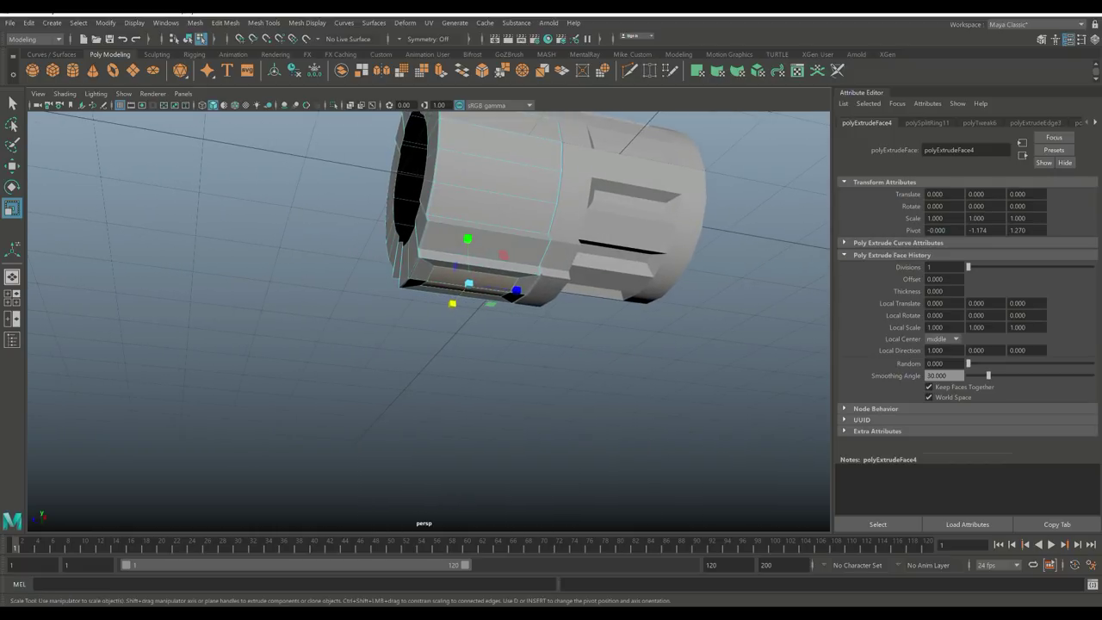
alt+drag(525, 282, 515, 303)
Step: Extrude the face again, pull it down into a block, and narrow its bottom in X
key(ctrl+e)
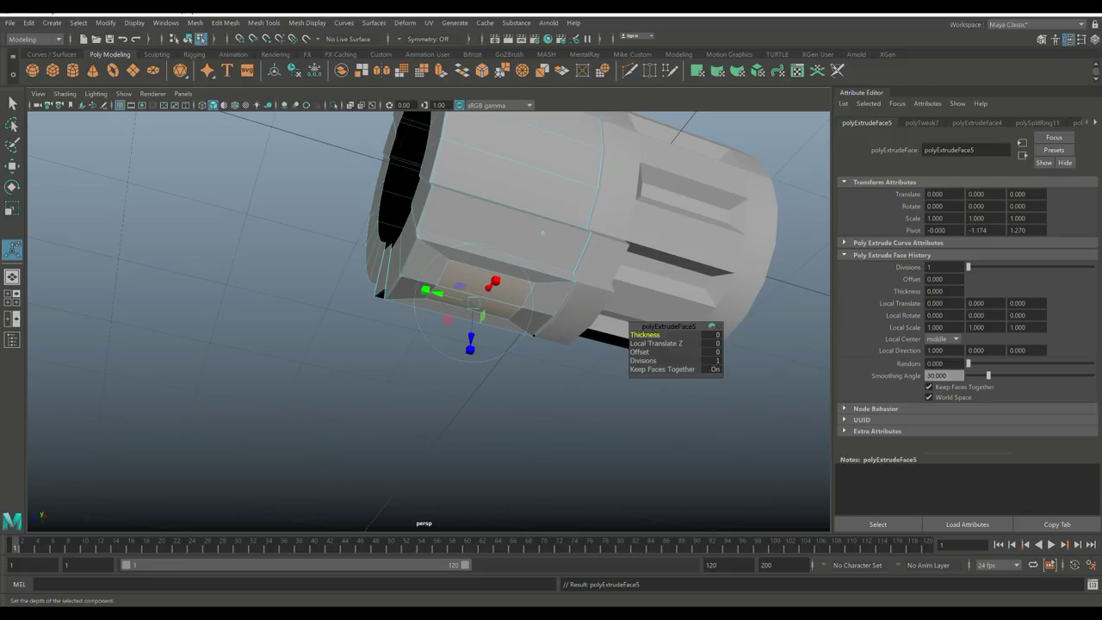
key(w)
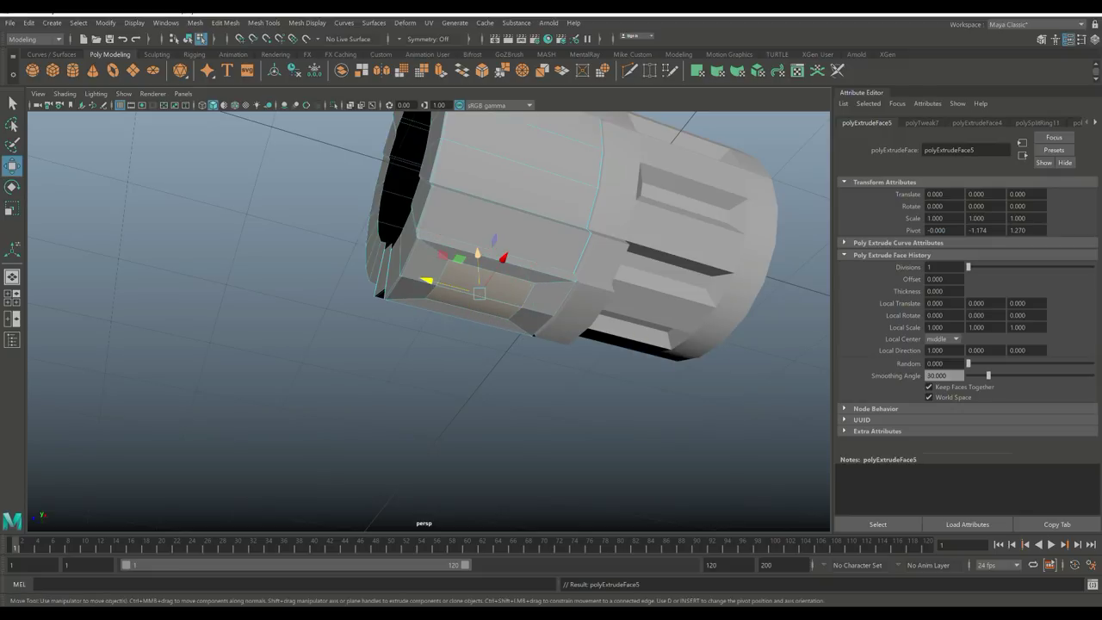
drag(478, 260, 478, 265)
alt+drag(447, 301, 417, 207)
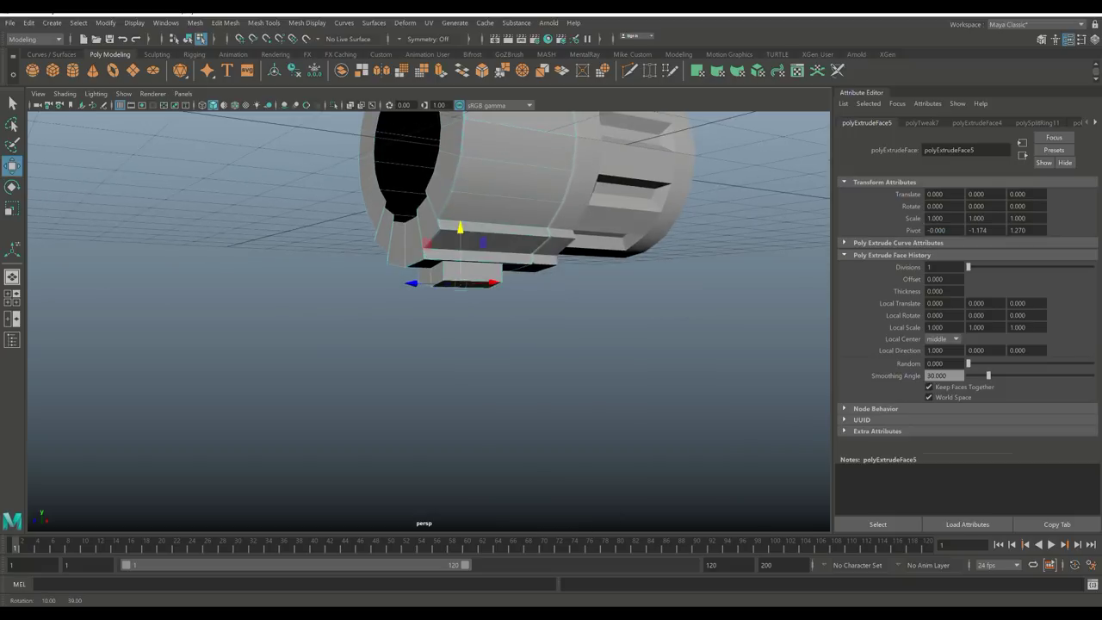
alt+right_drag(418, 207, 448, 207)
alt+drag(448, 207, 413, 224)
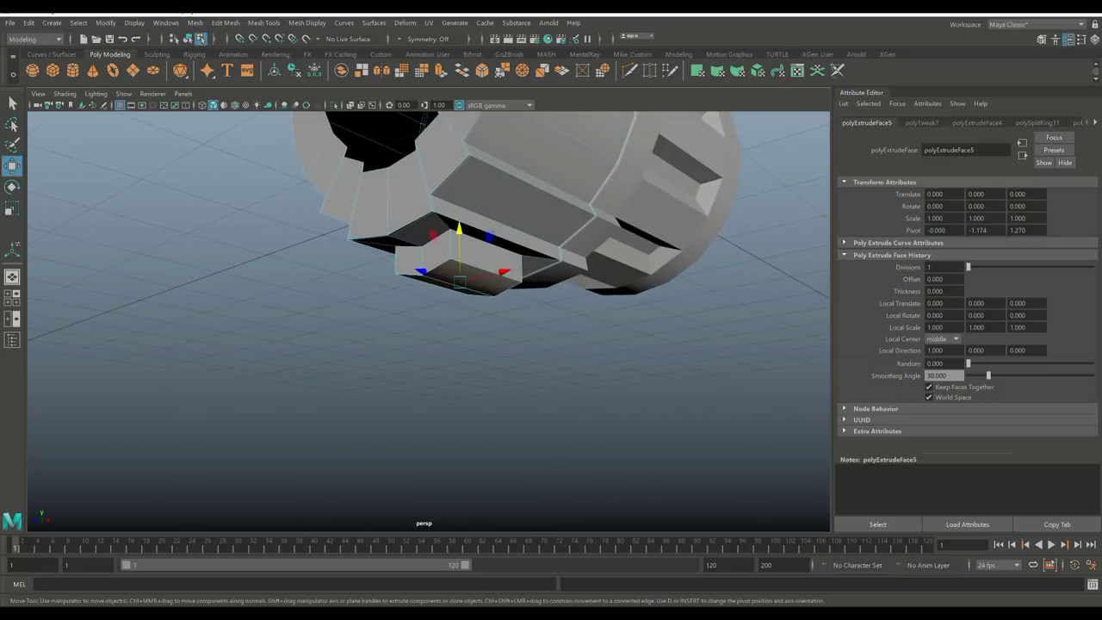
key(r)
drag(422, 291, 438, 287)
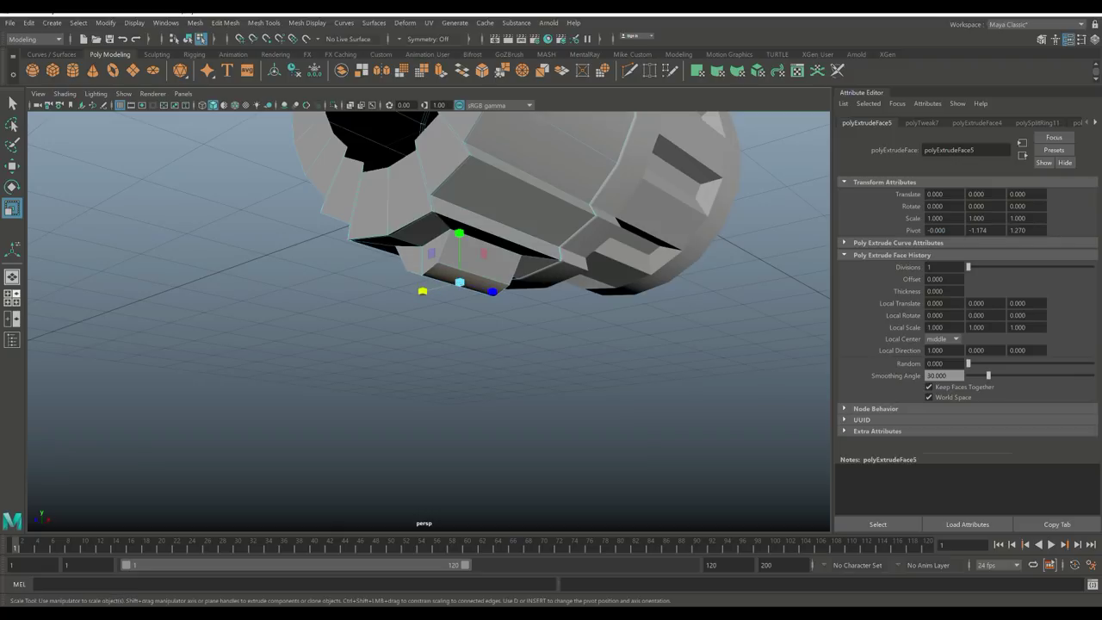
key(space)
key(space)
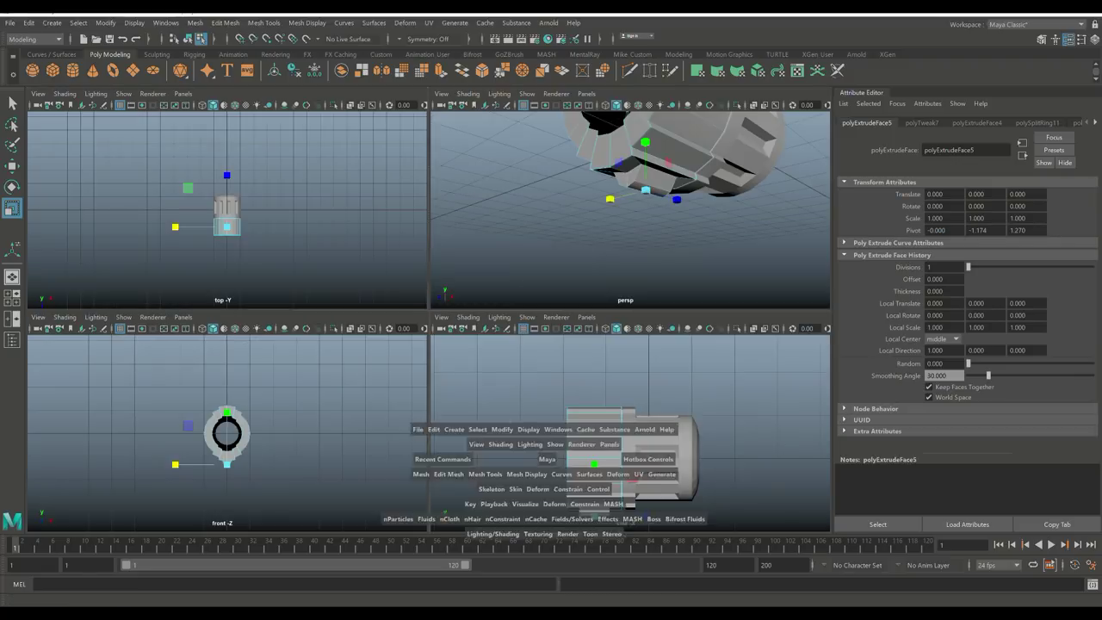
Step: In the wireframe side view, drag the block's bottom face down along Y
key(f)
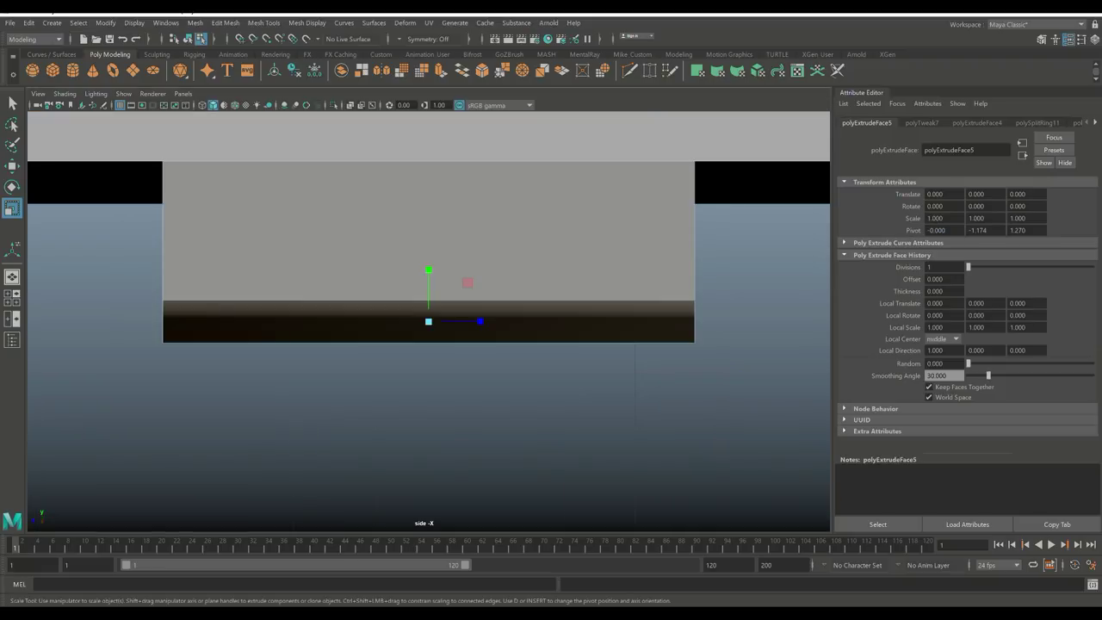
key(4)
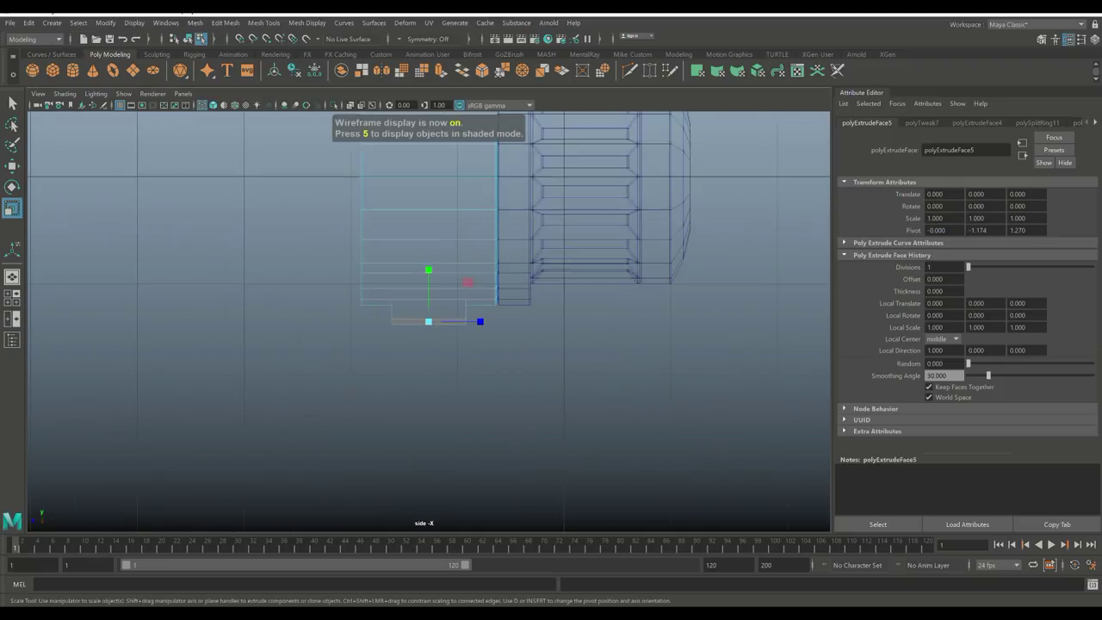
key(f)
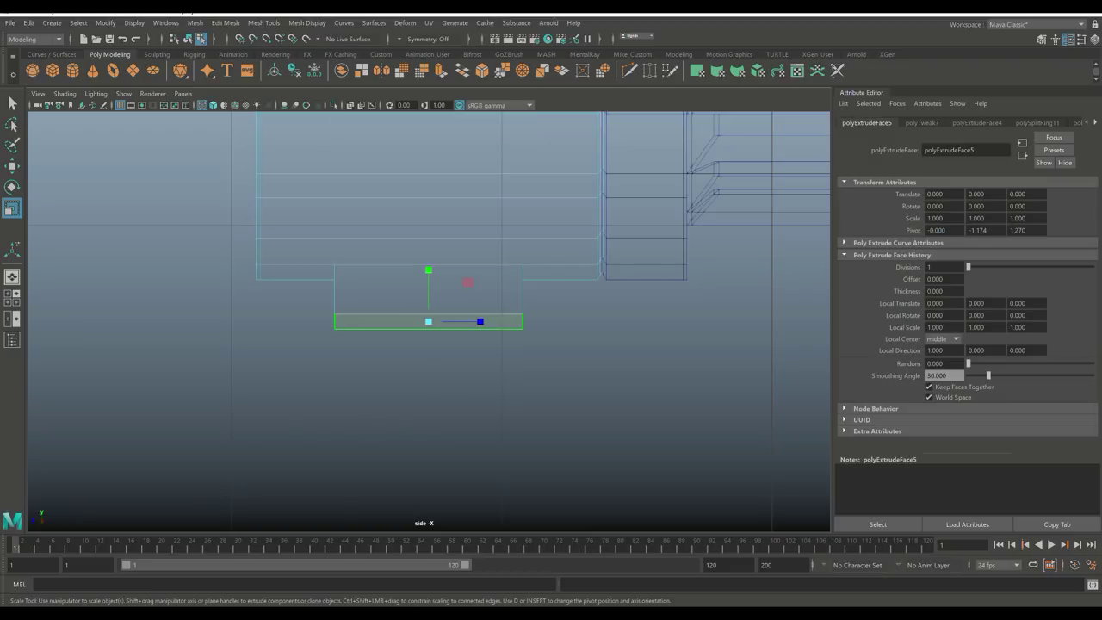
right_drag(370, 301, 413, 280)
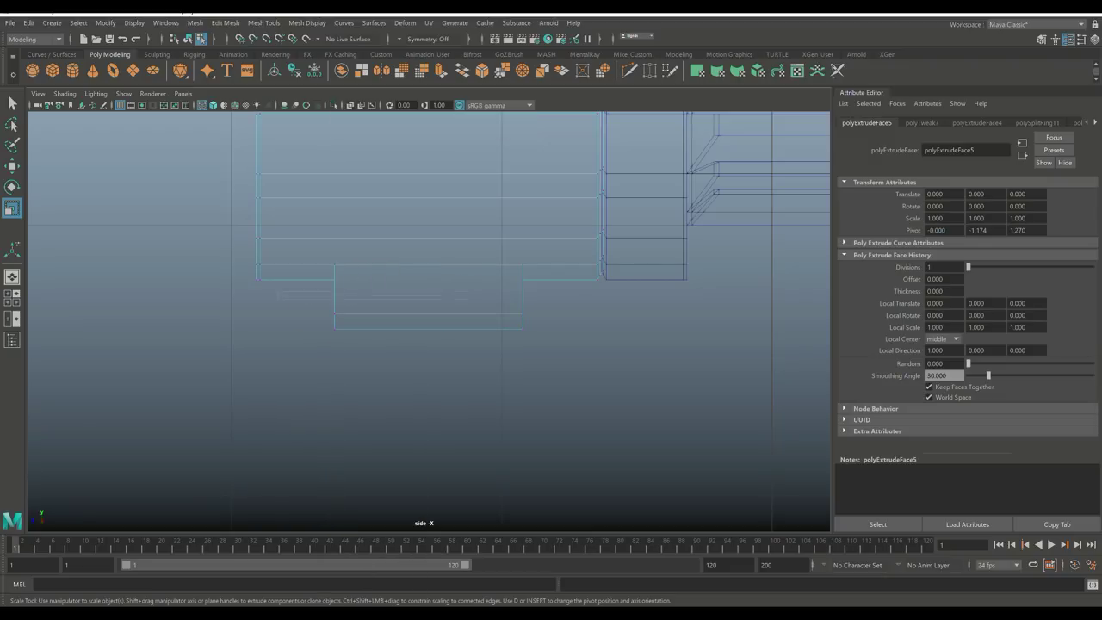
click(468, 276)
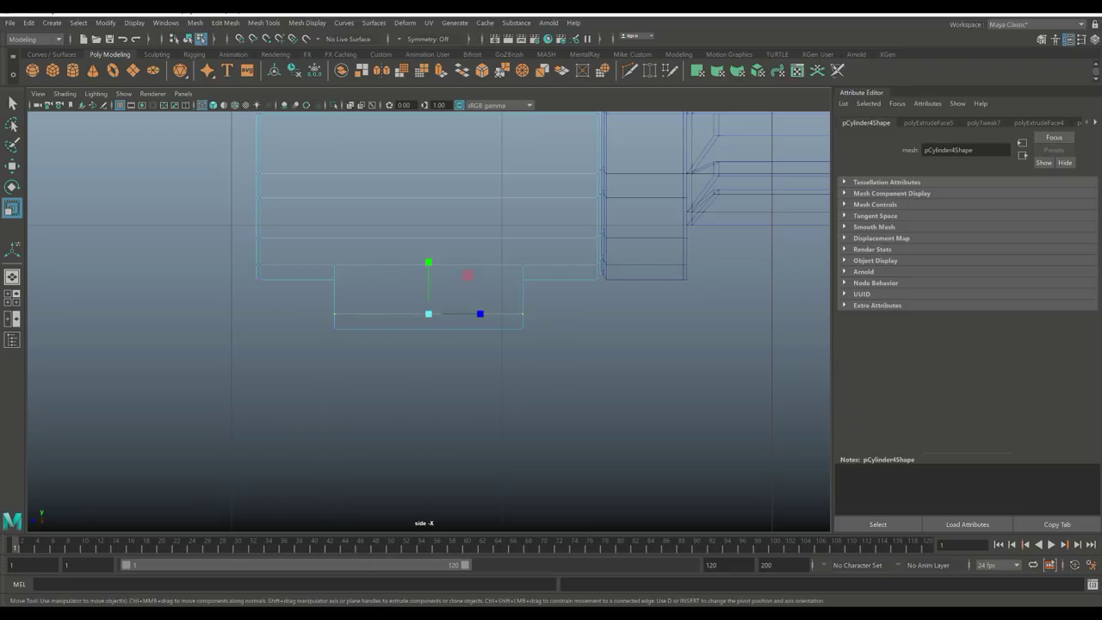
key(w)
mouse_move(428, 253)
mouse_down()
mouse_move(428, 224)
mouse_move(428, 269)
mouse_up()
Step: Return to the perspective view and orbit to inspect the block under the cylinder
click(12, 298)
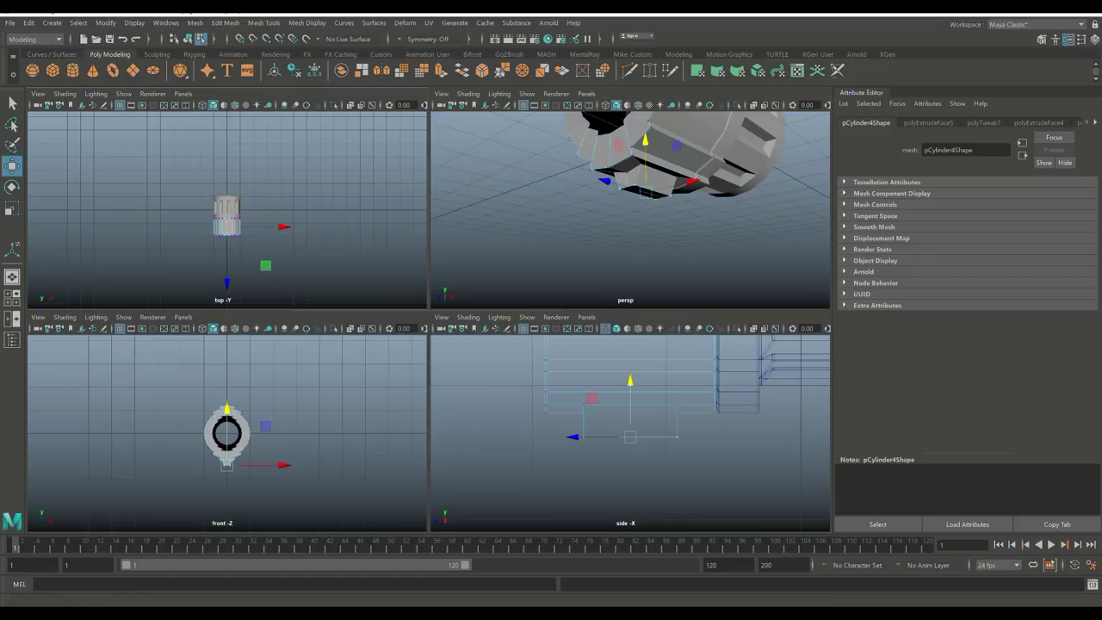
click(12, 276)
alt+drag(431, 344, 392, 320)
scroll(392, 320, up, 2)
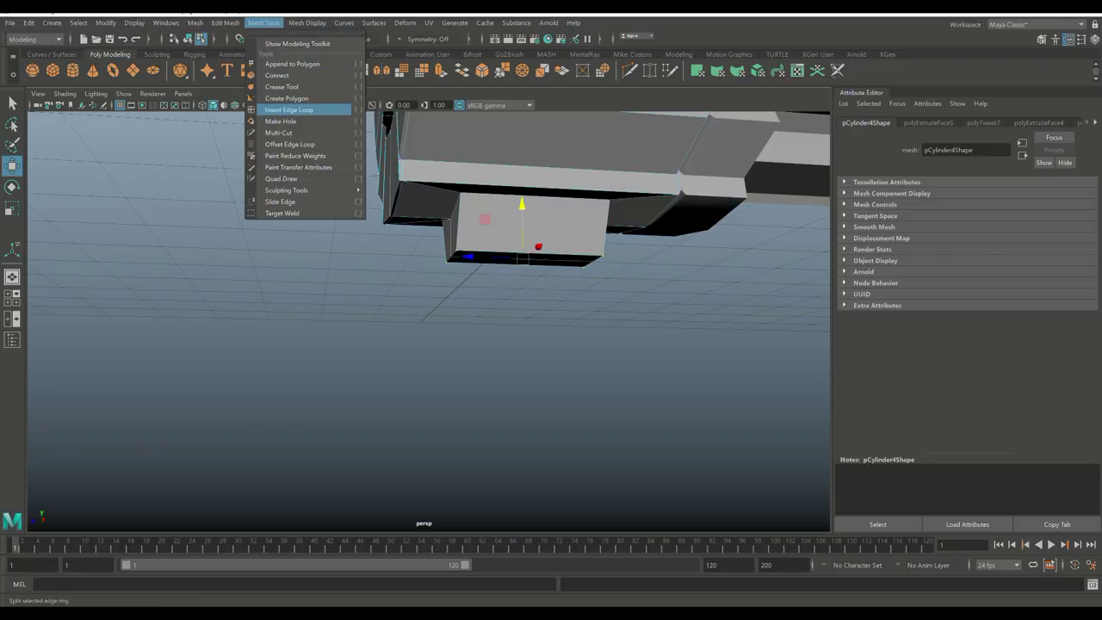
Step: Insert an edge loop across the small block under the cylinder
click(290, 110)
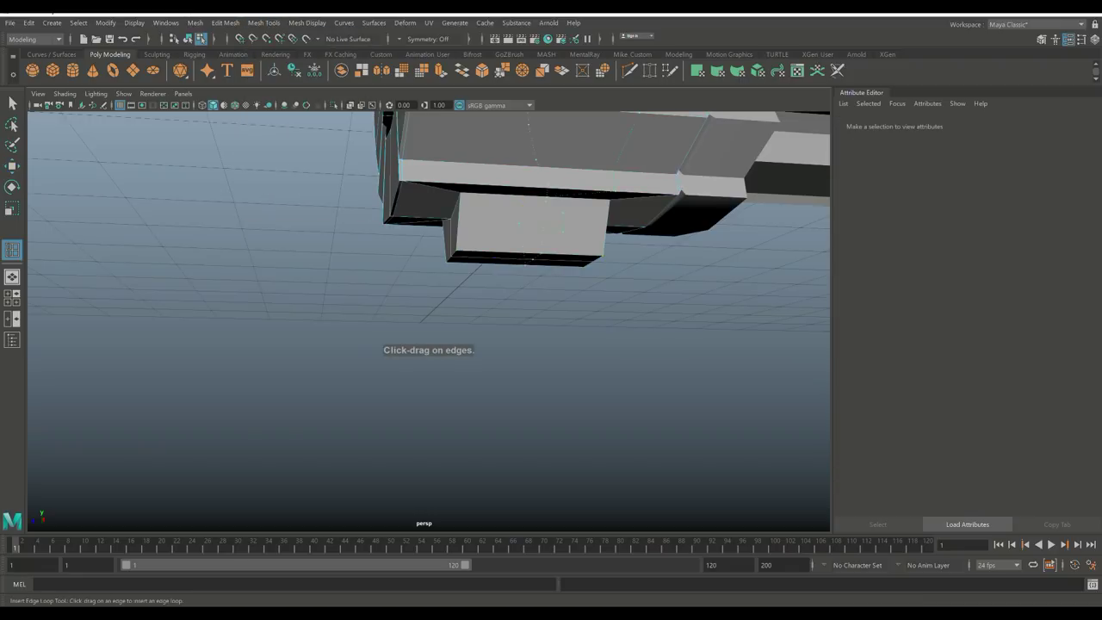
click(541, 255)
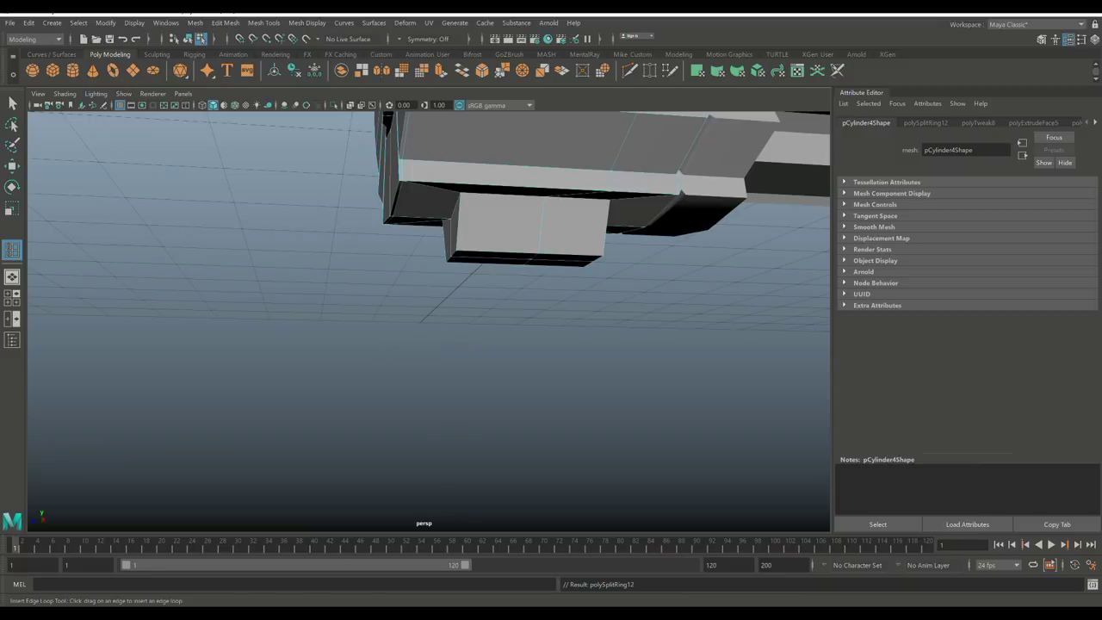
key(q)
Step: Extrude the block's bottom face and pull it down into a narrower prong
alt+drag(517, 344, 603, 362)
right_drag(594, 263, 585, 288)
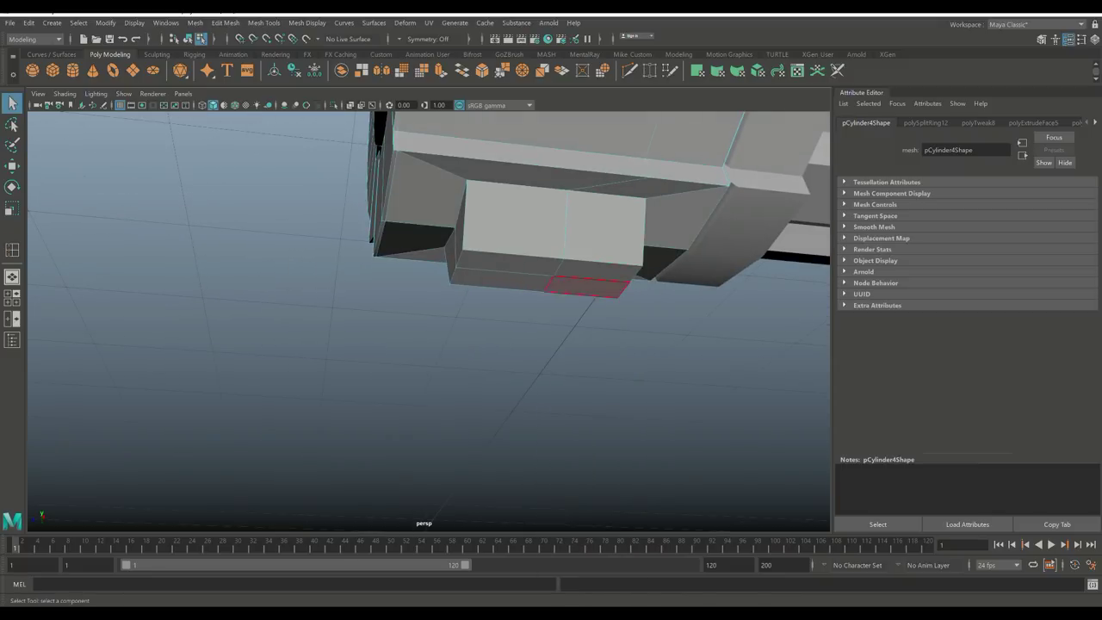
click(585, 289)
alt+drag(585, 288, 551, 293)
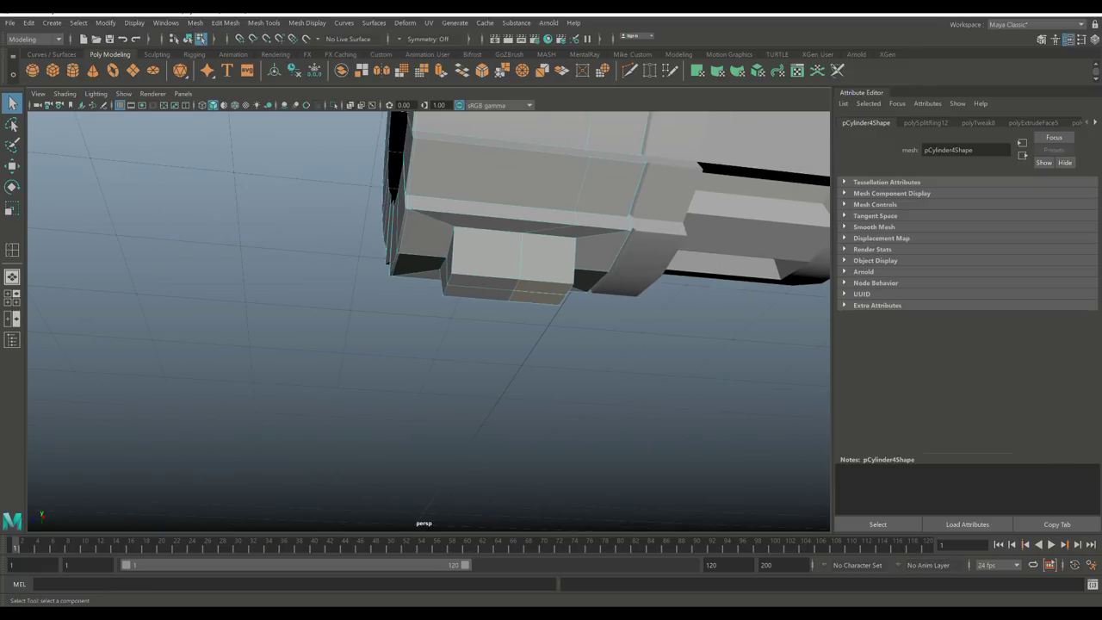
key(ctrl+e)
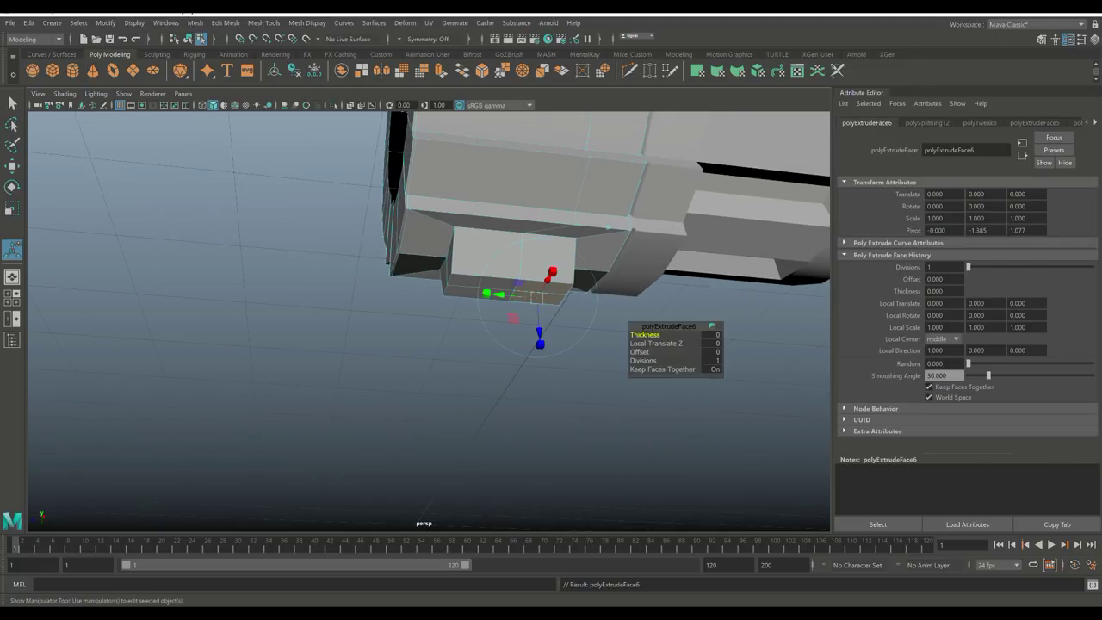
key(w)
drag(537, 259, 434, 262)
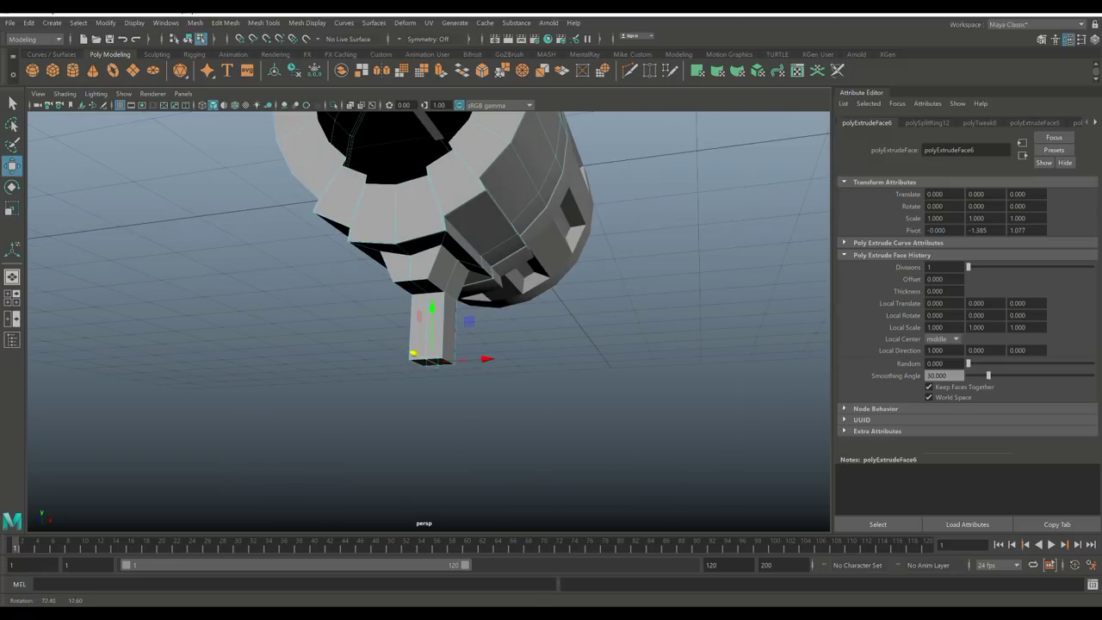
Step: Return to object mode and check the prong with smooth preview on, then off
right_click(443, 258)
click(501, 237)
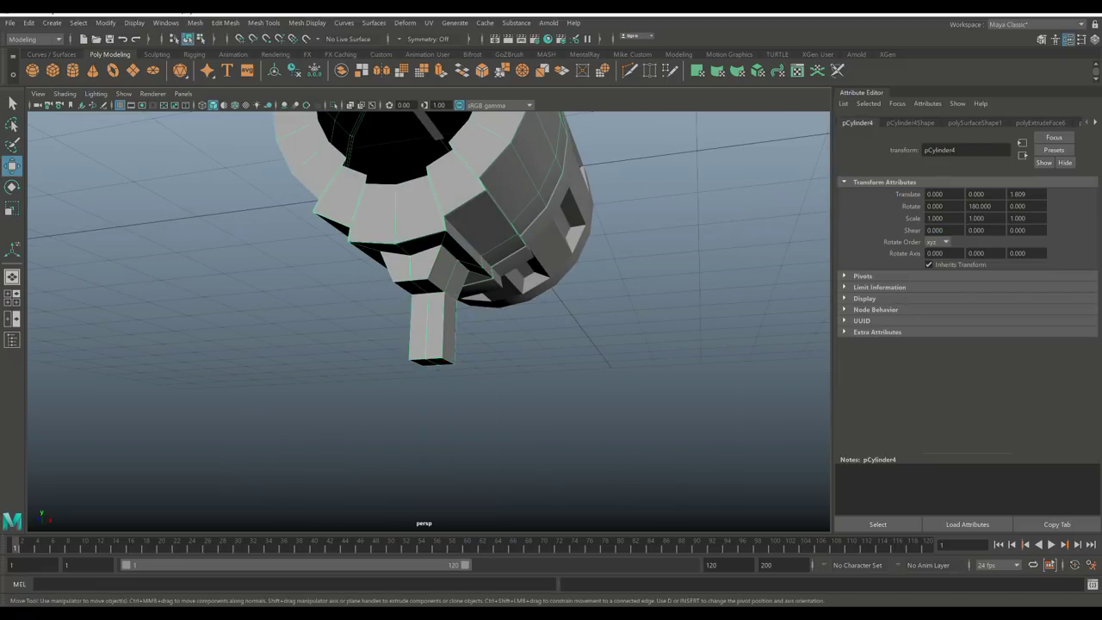
key(3)
alt+drag(501, 238, 275, 198)
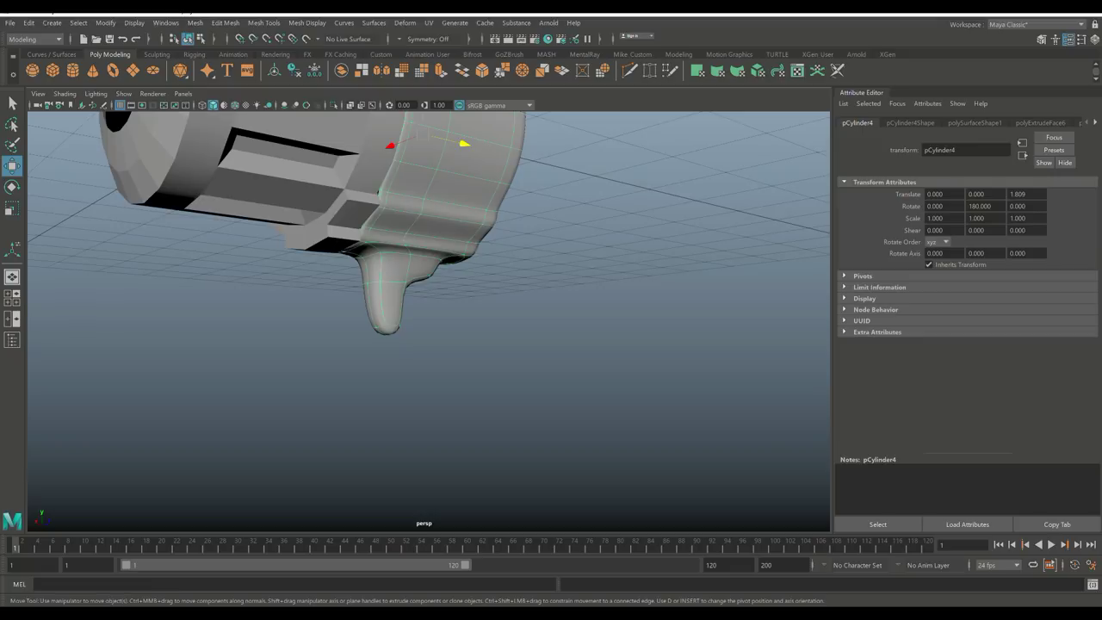
key(1)
scroll(387, 328, up, 2)
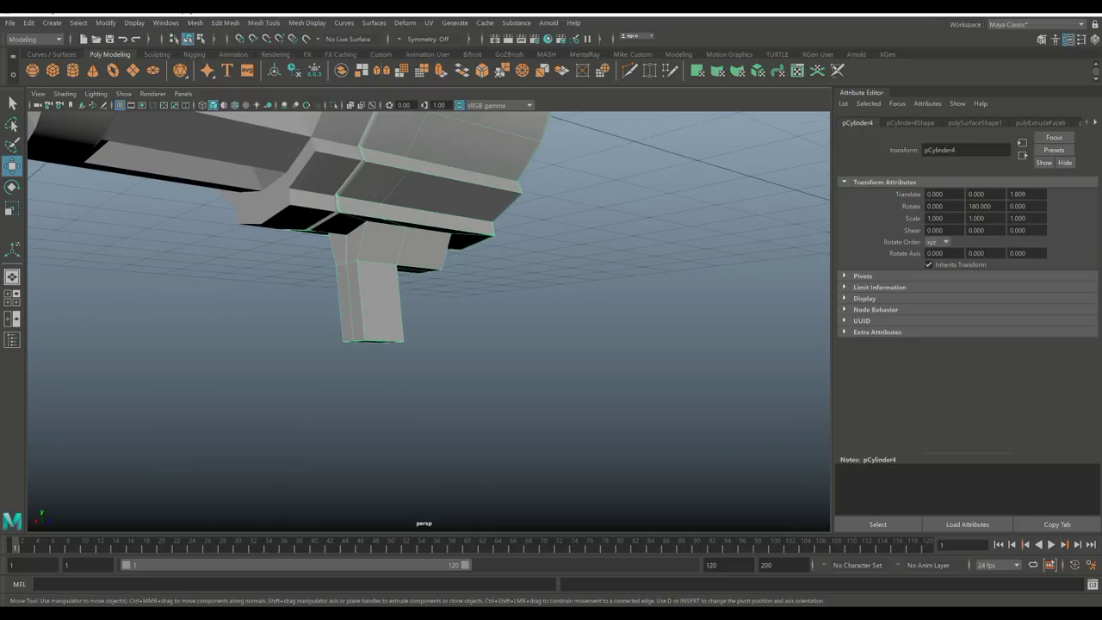
alt+drag(413, 259, 284, 275)
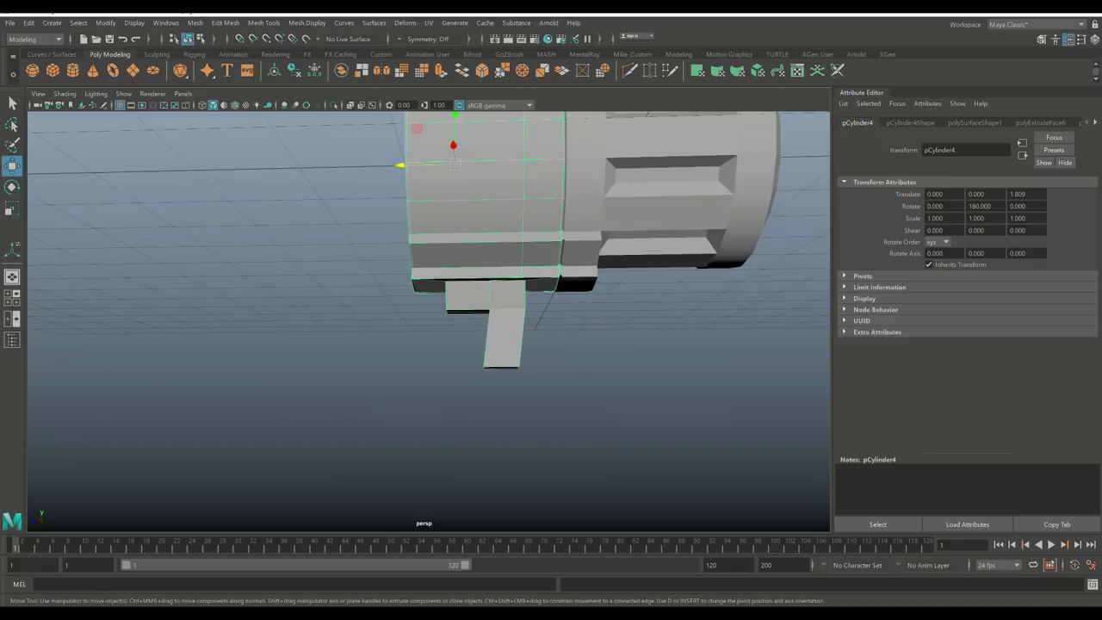
Step: In the side view, select the block and prong faces and detach them with Edit Mesh > Detach
click(12, 297)
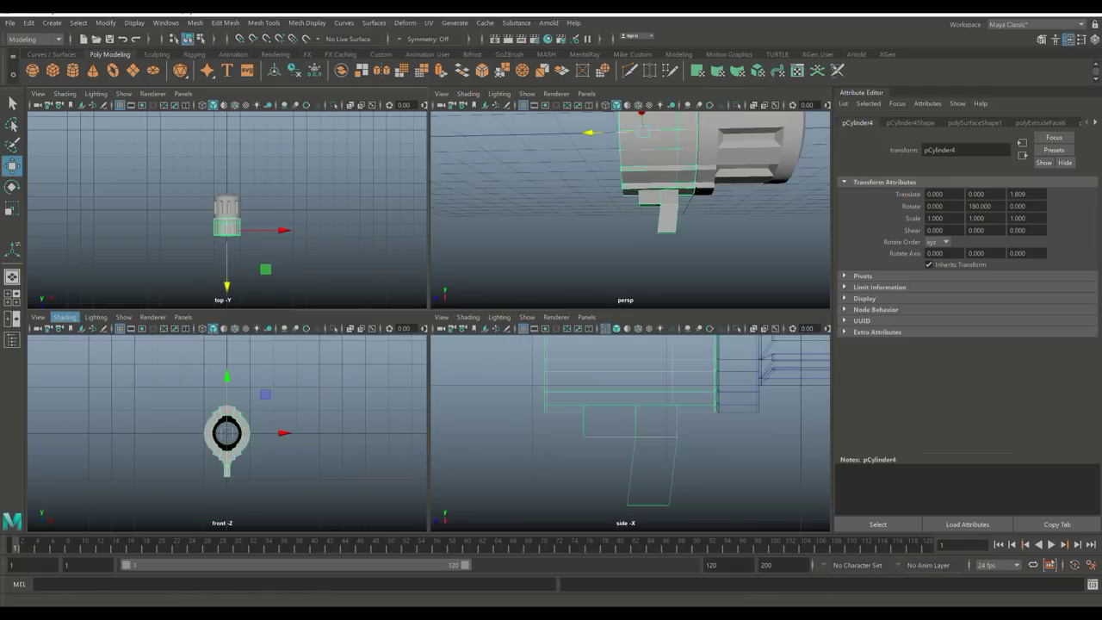
key(space)
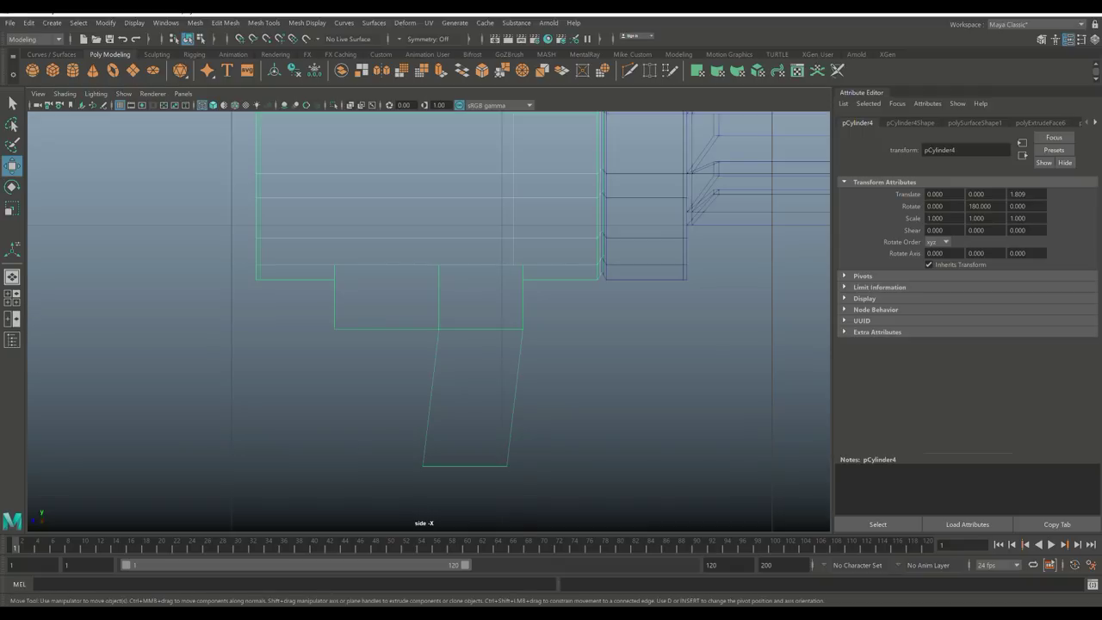
right_drag(468, 307, 474, 335)
click(465, 396)
key(ctrl+e)
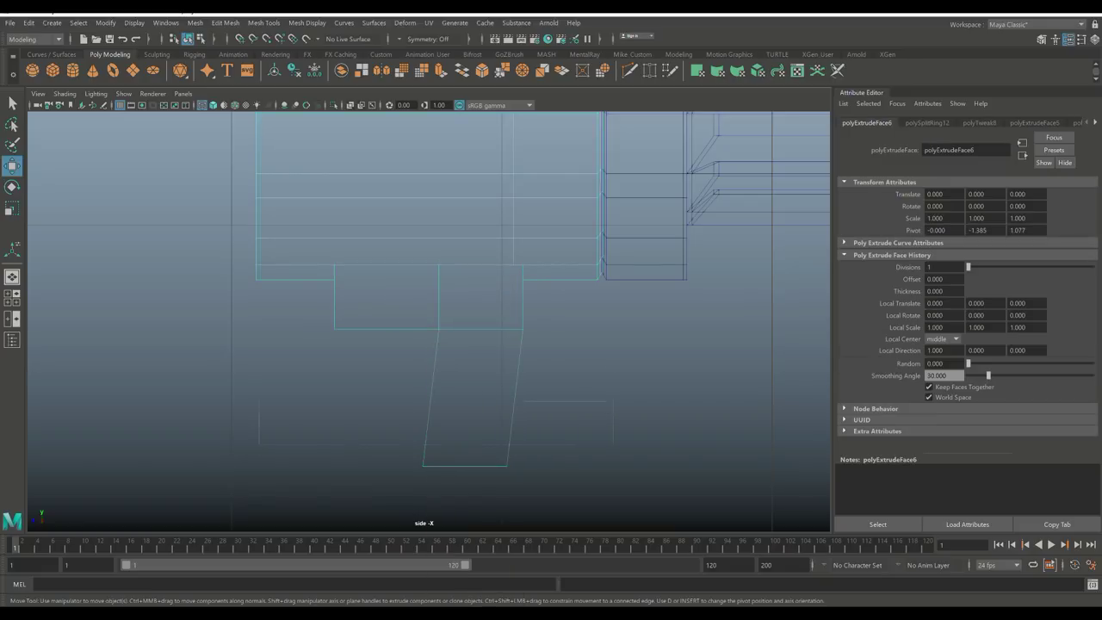
click(389, 326)
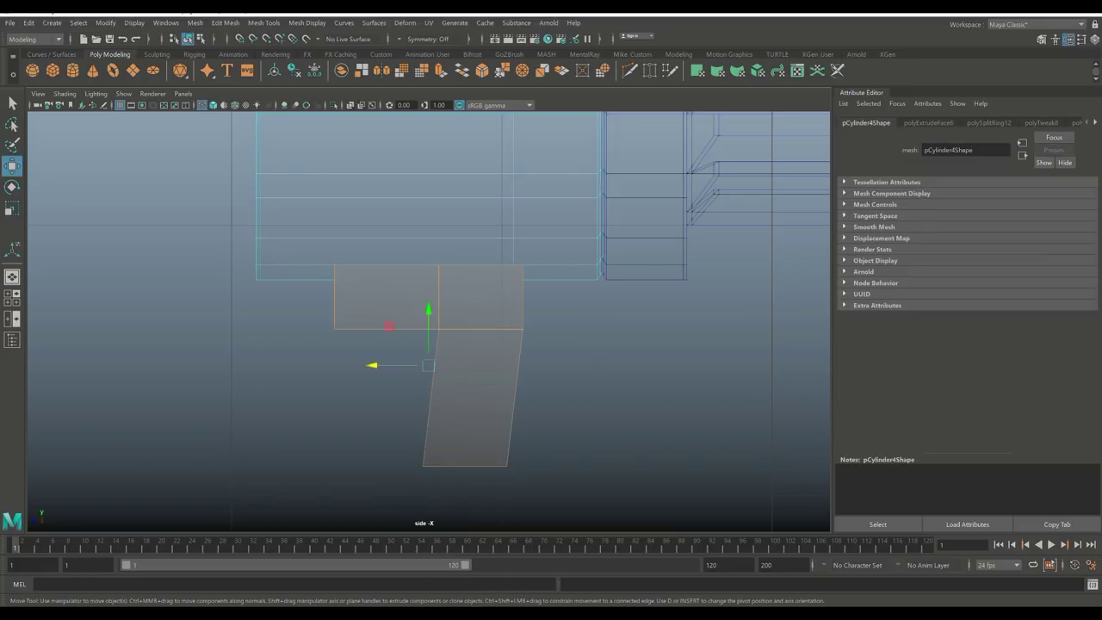
click(226, 23)
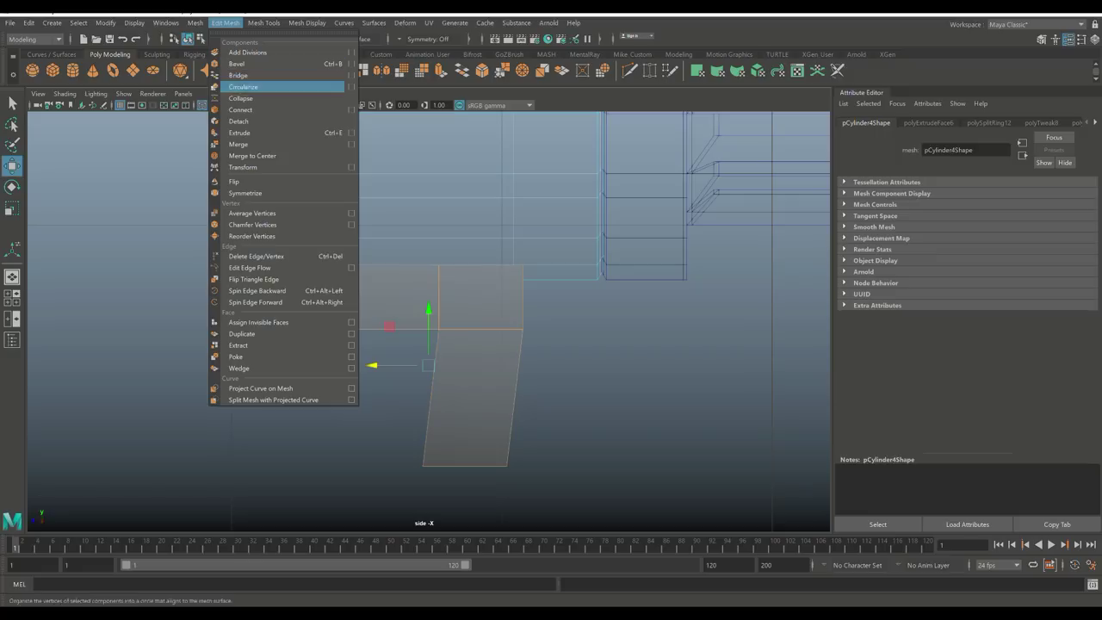
click(239, 122)
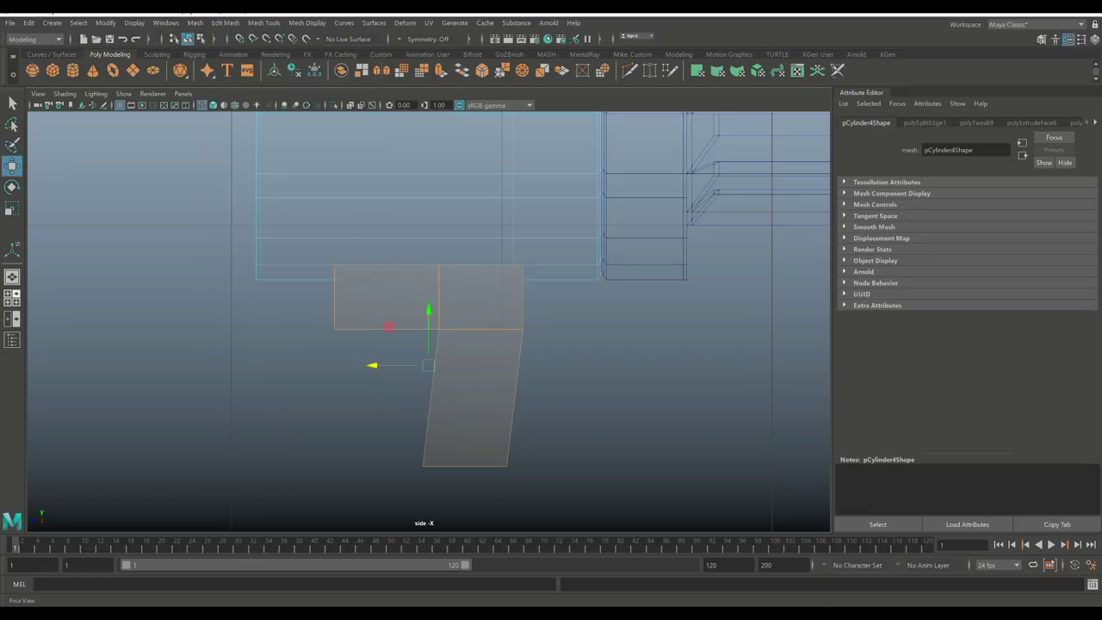
Step: Move the detached piece down below the body and compare it with smooth preview
click(12, 297)
key(space)
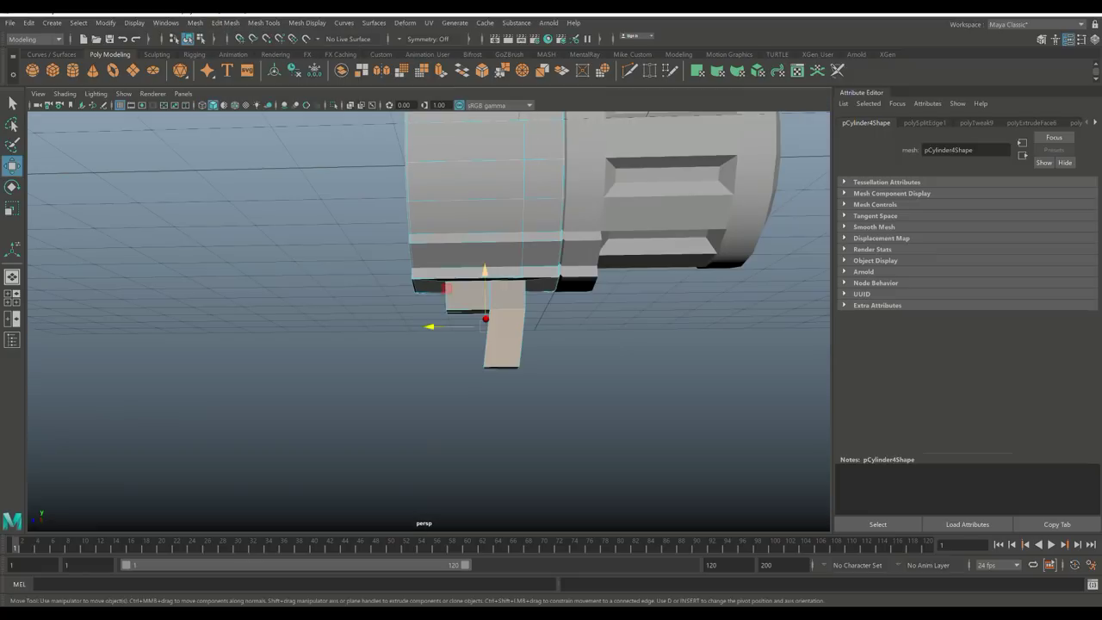
drag(485, 273, 485, 298)
key(3)
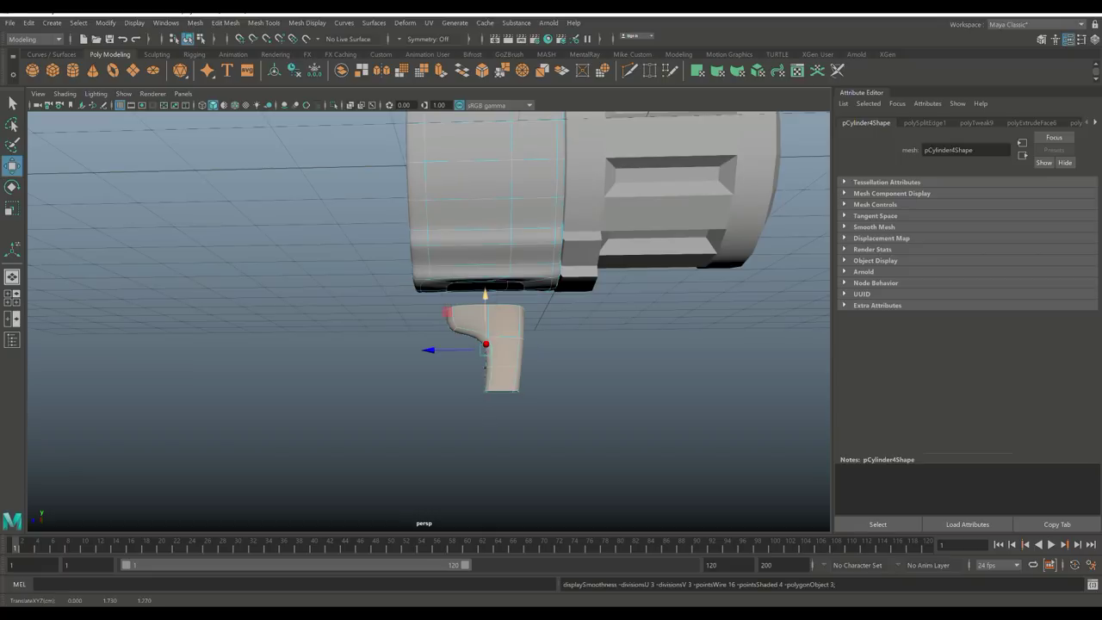
key(1)
key(3)
key(1)
key(3)
key(1)
click(485, 366)
right_drag(506, 317, 565, 284)
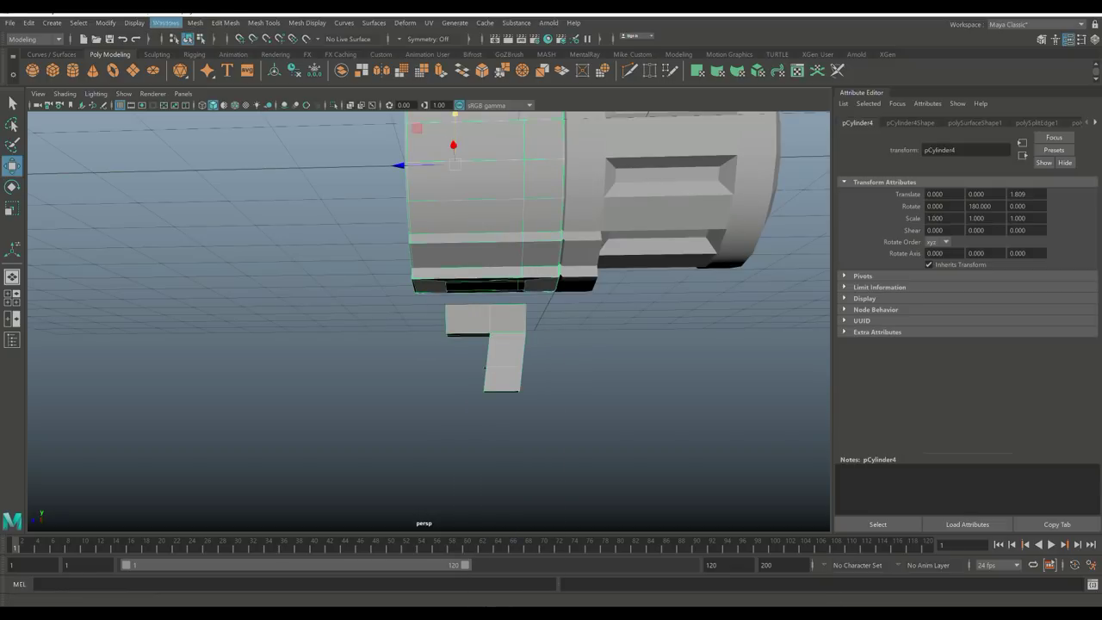
click(226, 23)
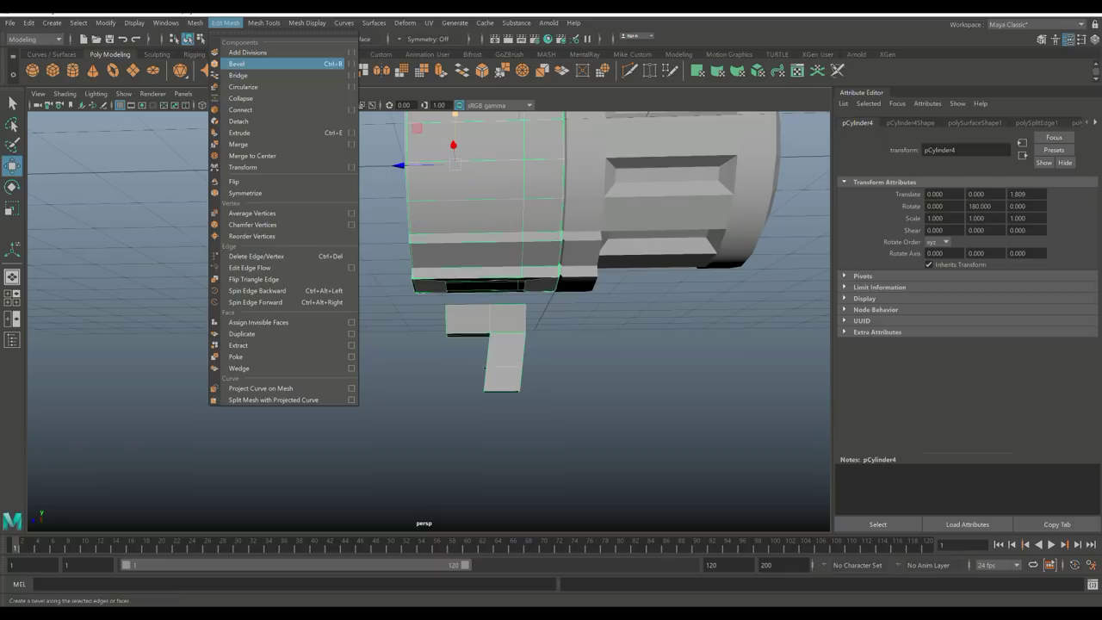
Step: Separate the mesh into individual objects and preview the small detached piece smoothed
mouse_move(263, 23)
mouse_move(195, 22)
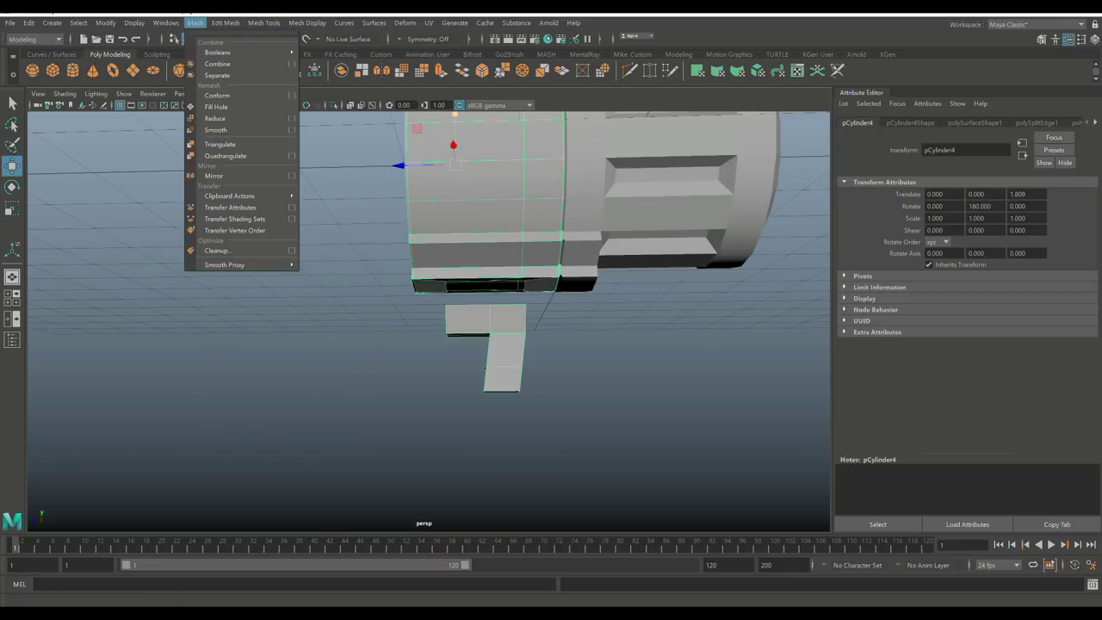
key(Escape)
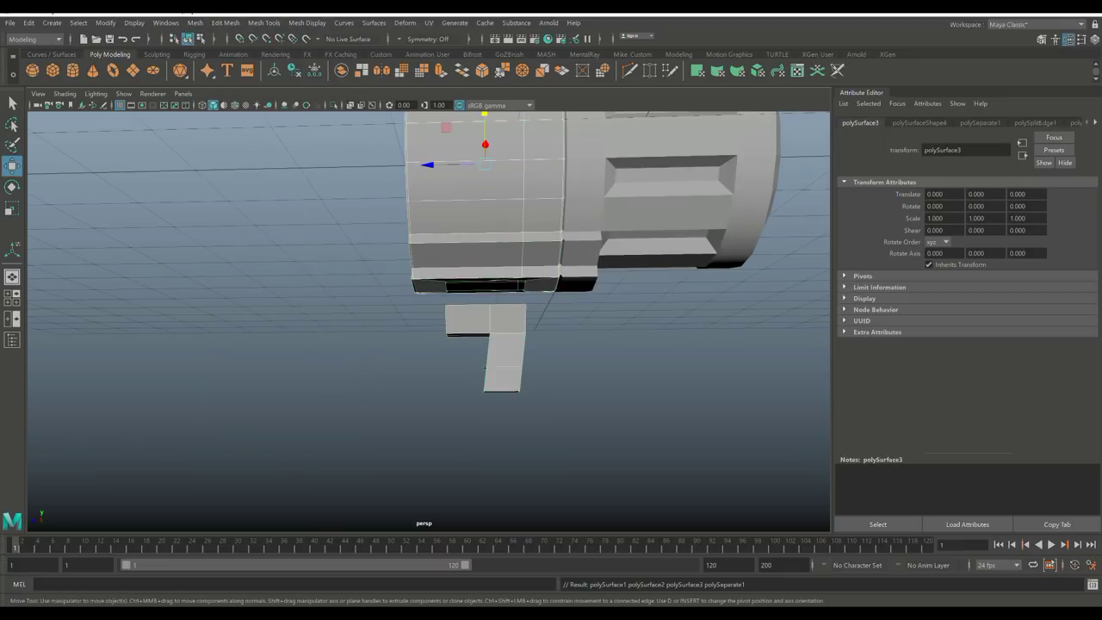
click(215, 414)
click(487, 362)
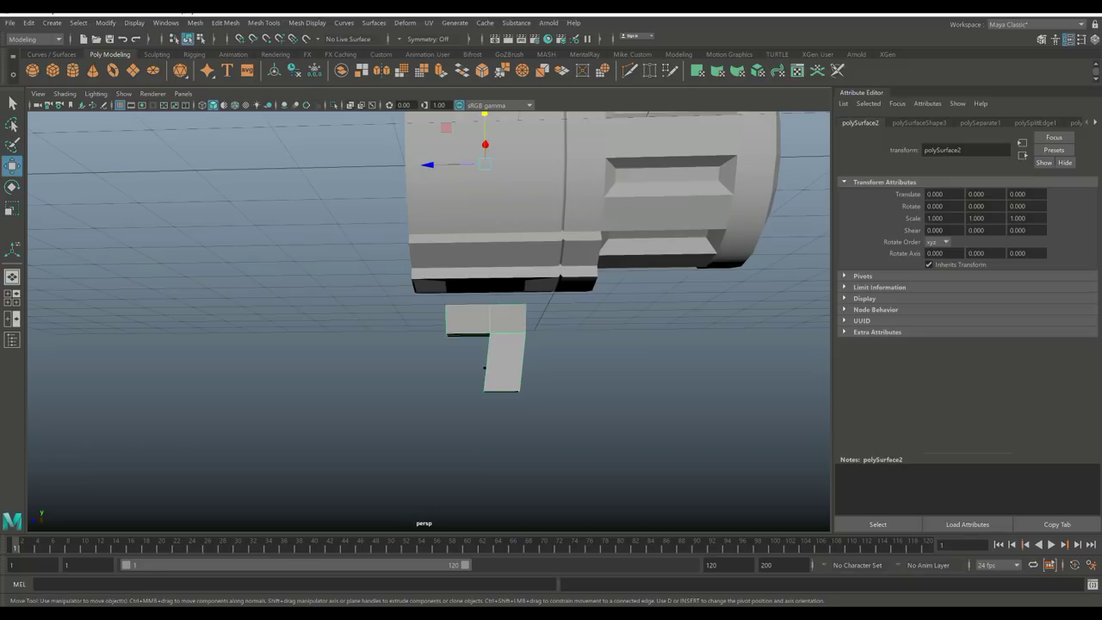
key(3)
click(486, 215)
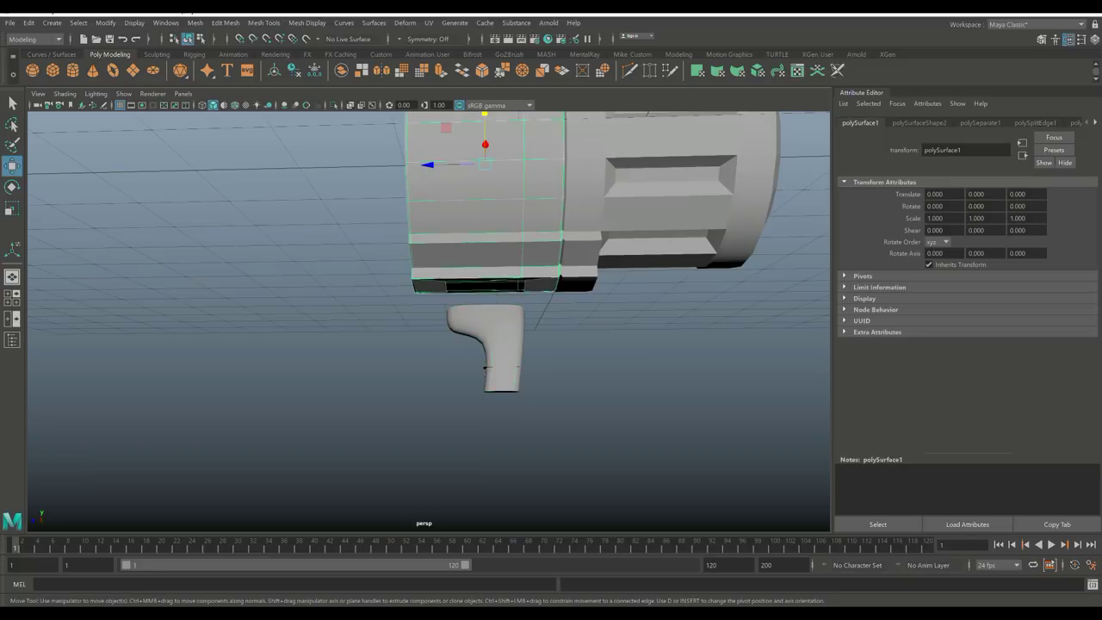
click(486, 367)
key(1)
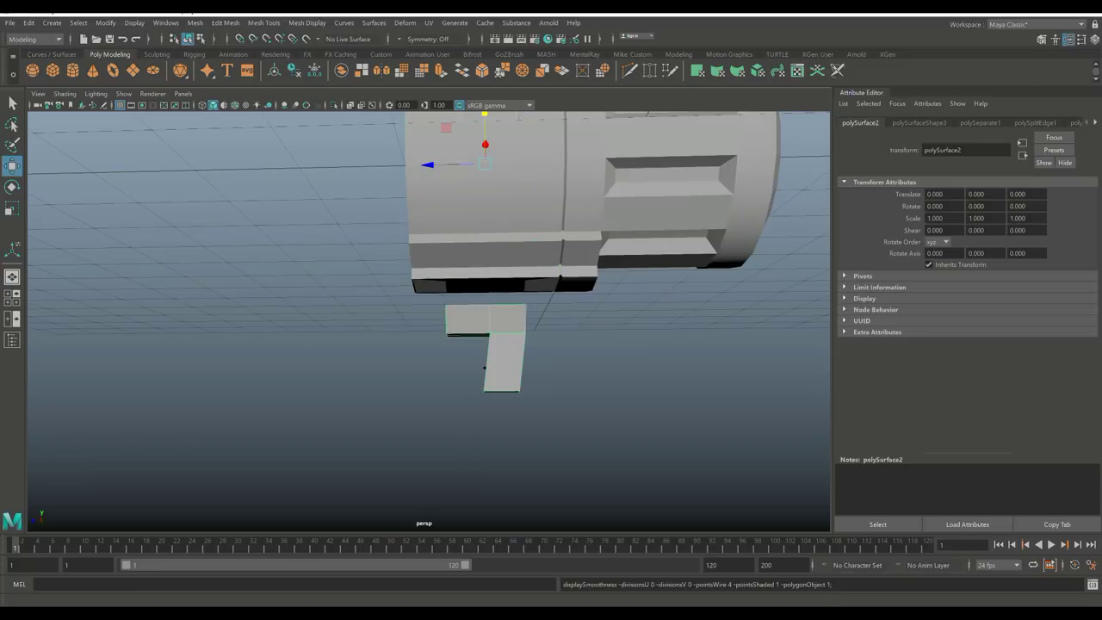
Step: Center the piece's pivot and raise it to Y 0.212, just beneath the cylinder
key(space)
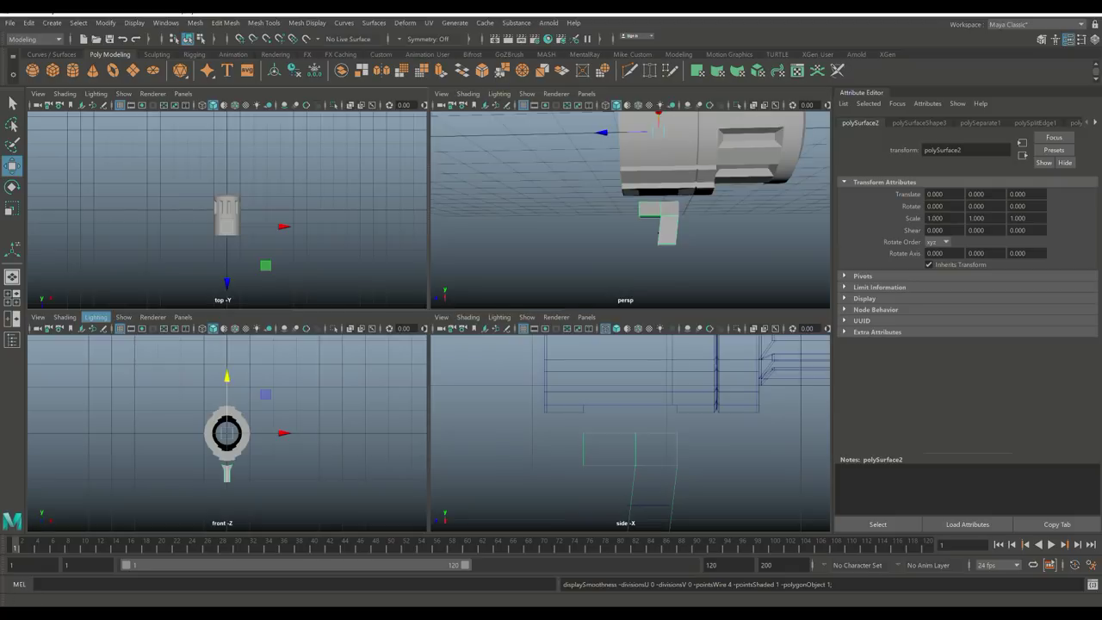
key(space)
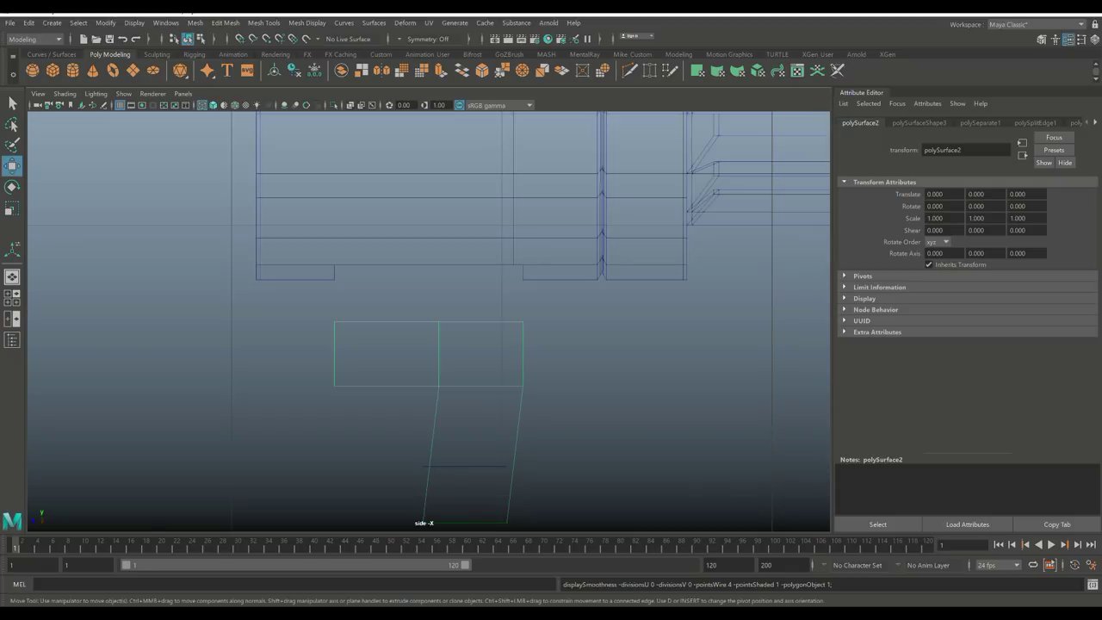
scroll(429, 284, down, 10)
scroll(429, 258, up, 3)
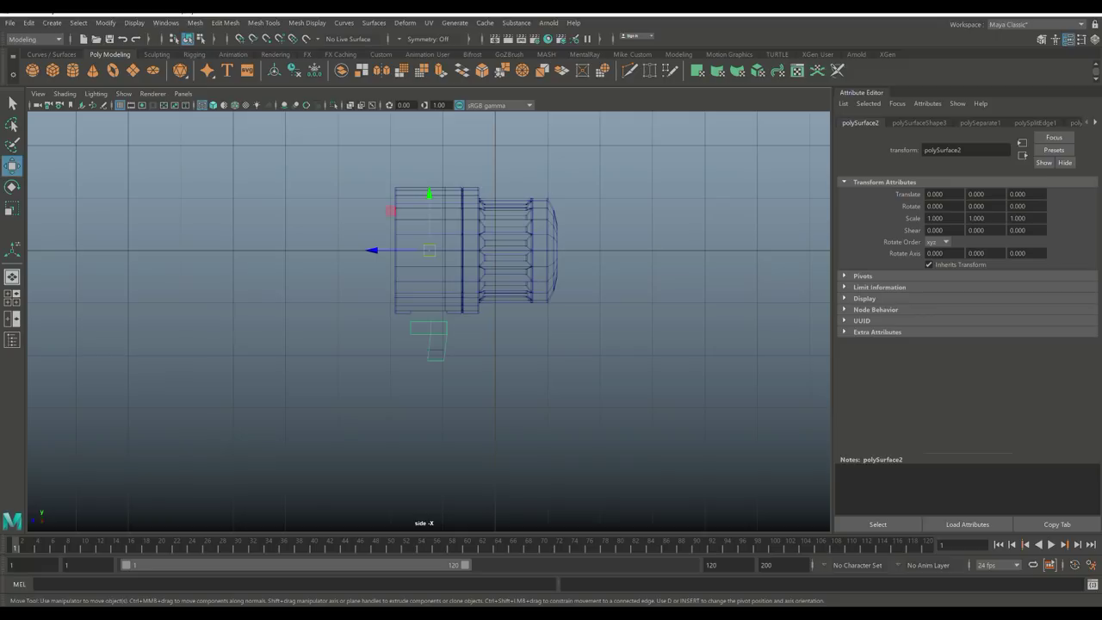
click(105, 22)
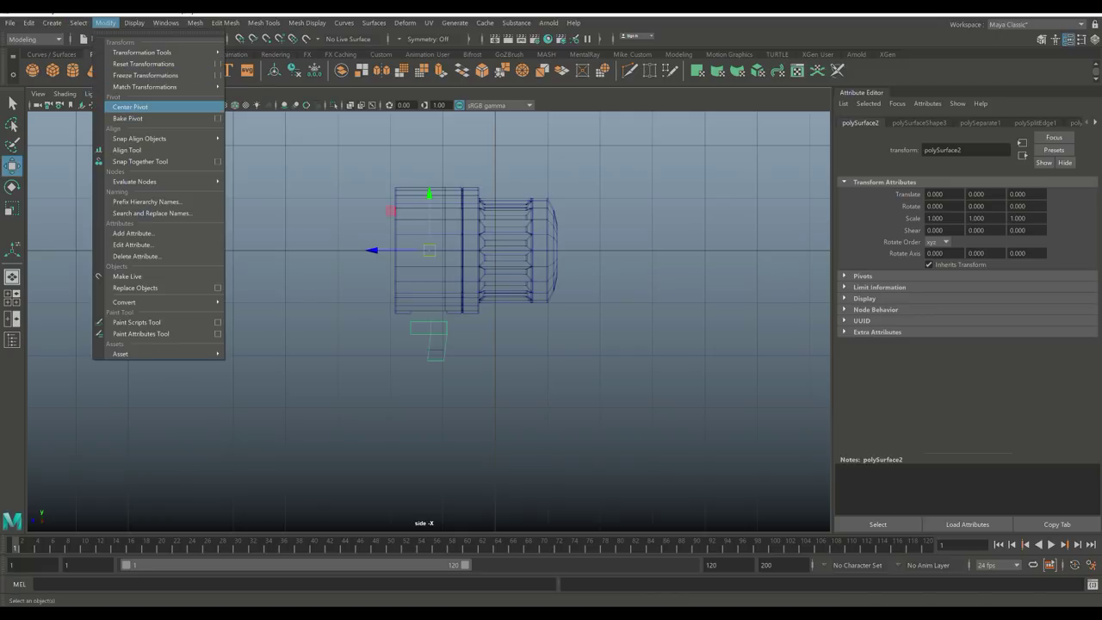
click(129, 107)
scroll(429, 321, up, 5)
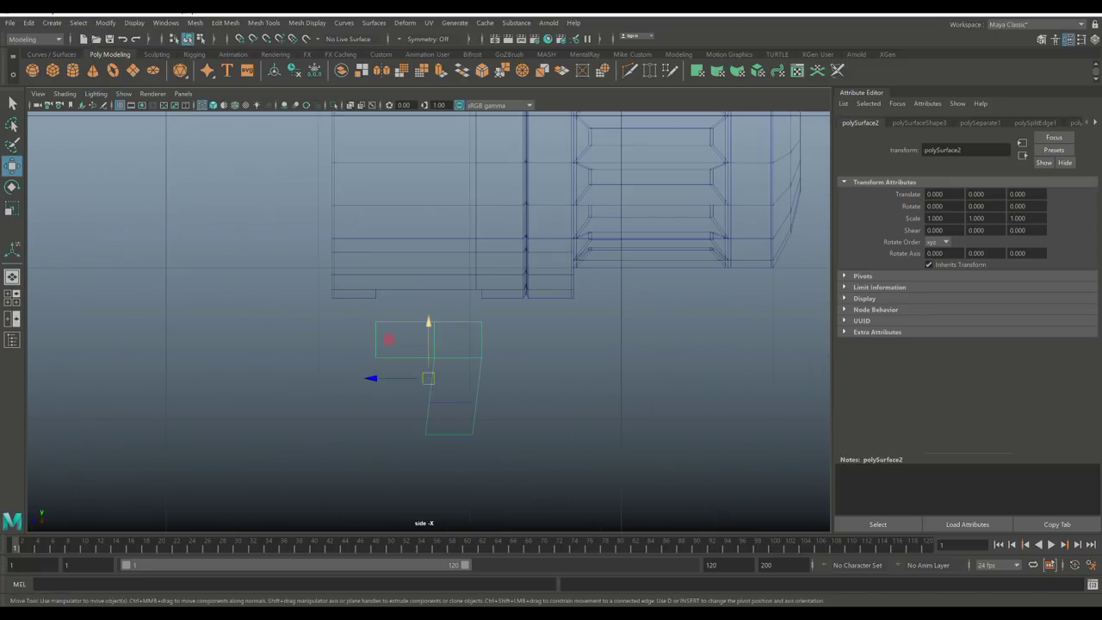
drag(428, 322, 428, 290)
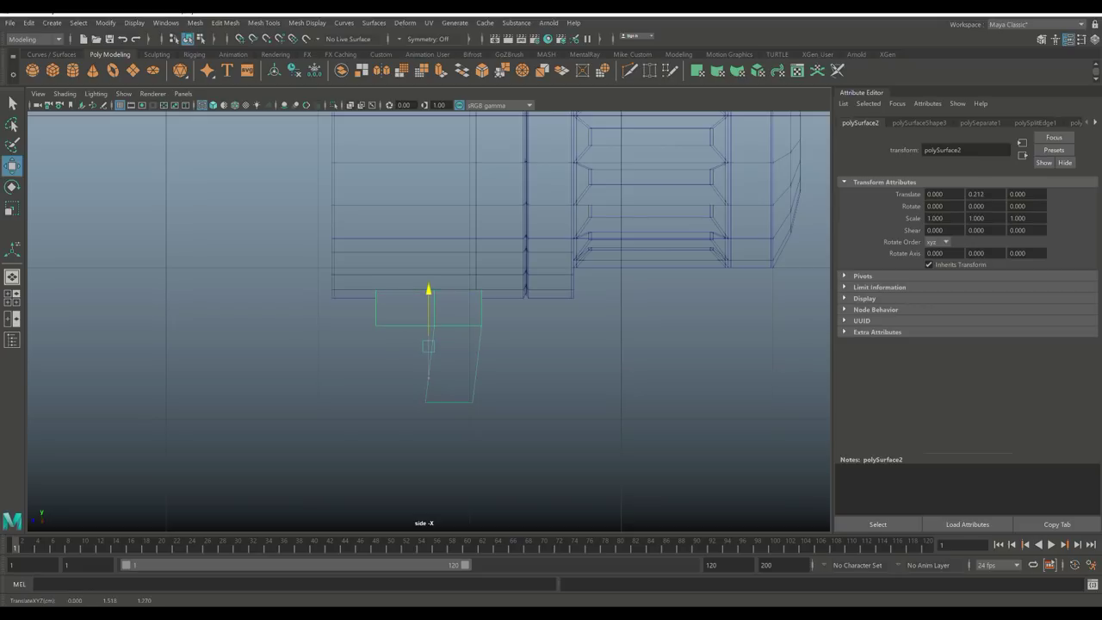
Step: Return to the perspective view, orbit toward the ring, and open the Mesh Tools menu
click(12, 297)
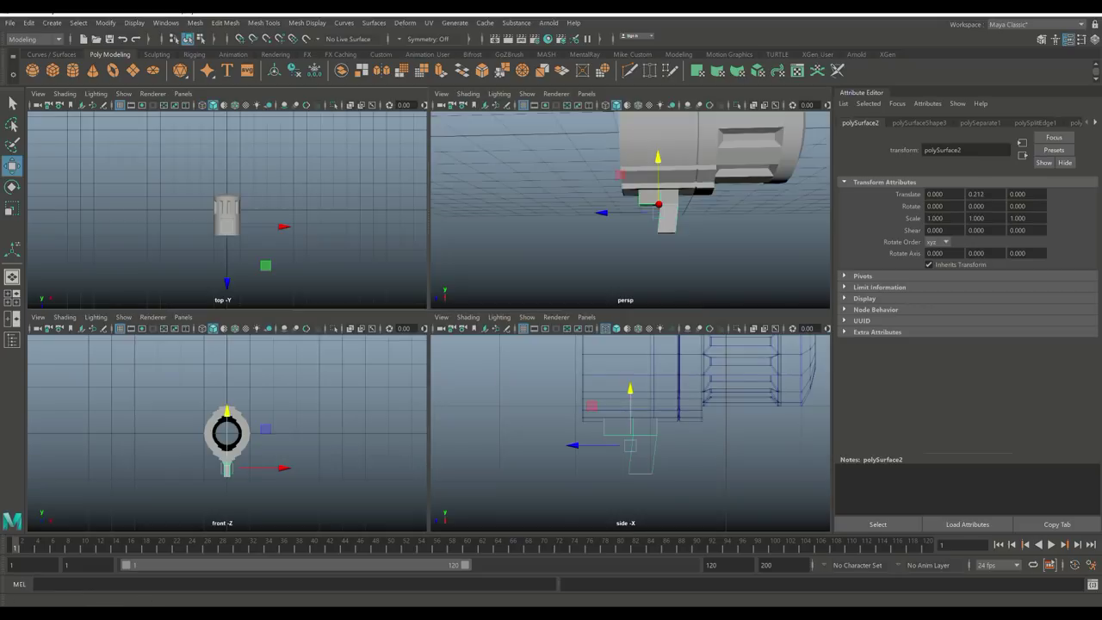
key(space)
alt+drag(551, 344, 276, 327)
scroll(430, 258, up, 2)
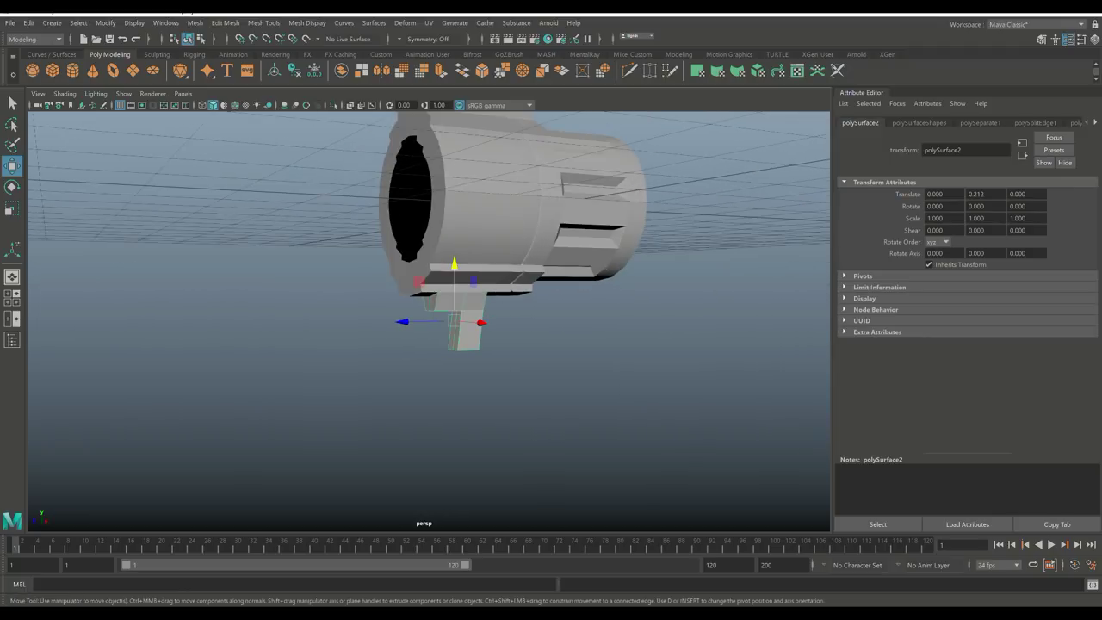
click(263, 22)
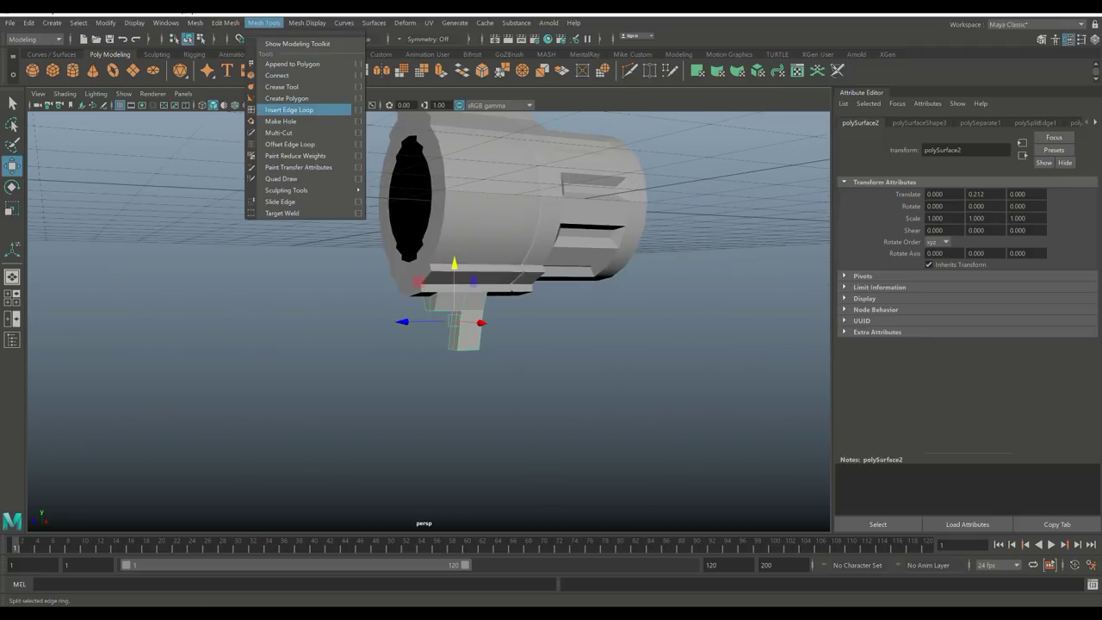
Step: Insert five support edge loops near the T-shaped grip's corners
click(289, 109)
scroll(517, 301, up, 4)
alt+drag(430, 344, 451, 394)
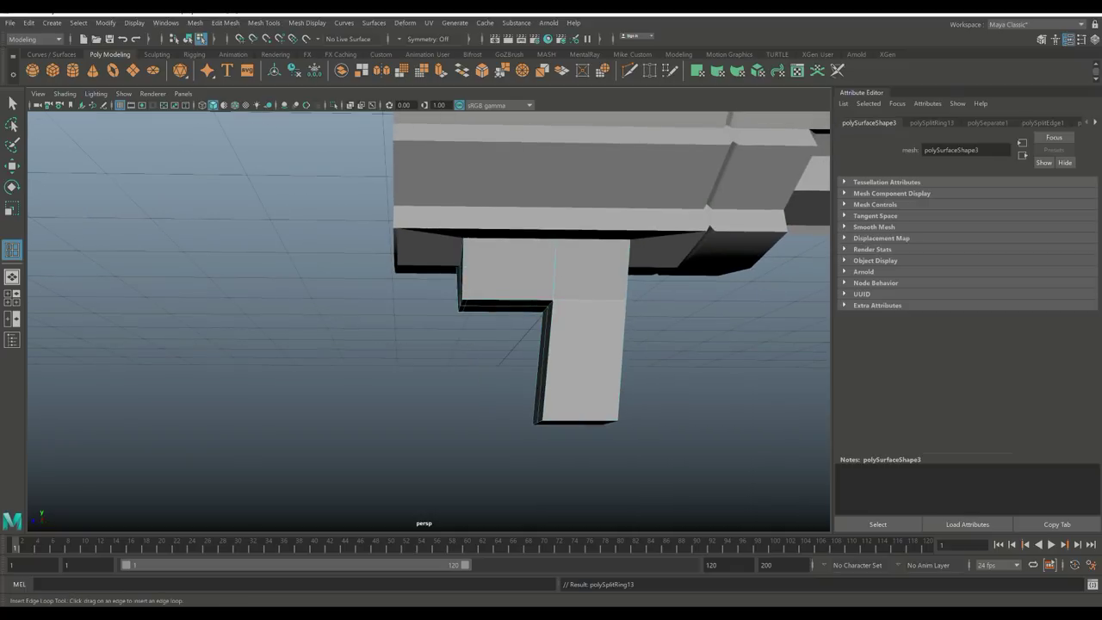
scroll(428, 320, up, 2)
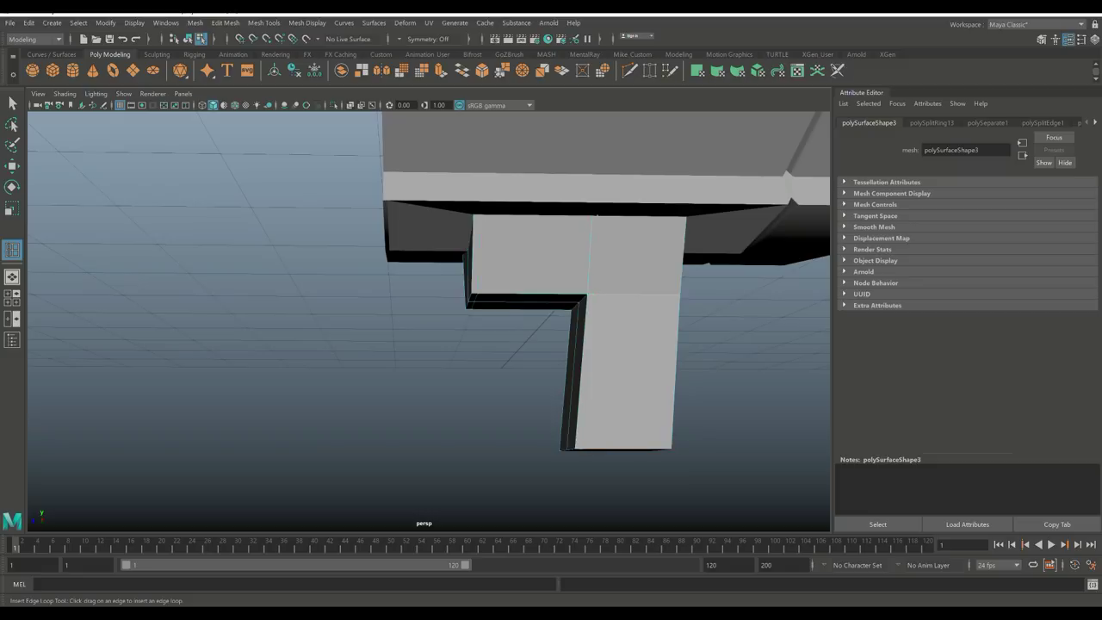
click(589, 294)
click(591, 258)
click(567, 446)
key(F8)
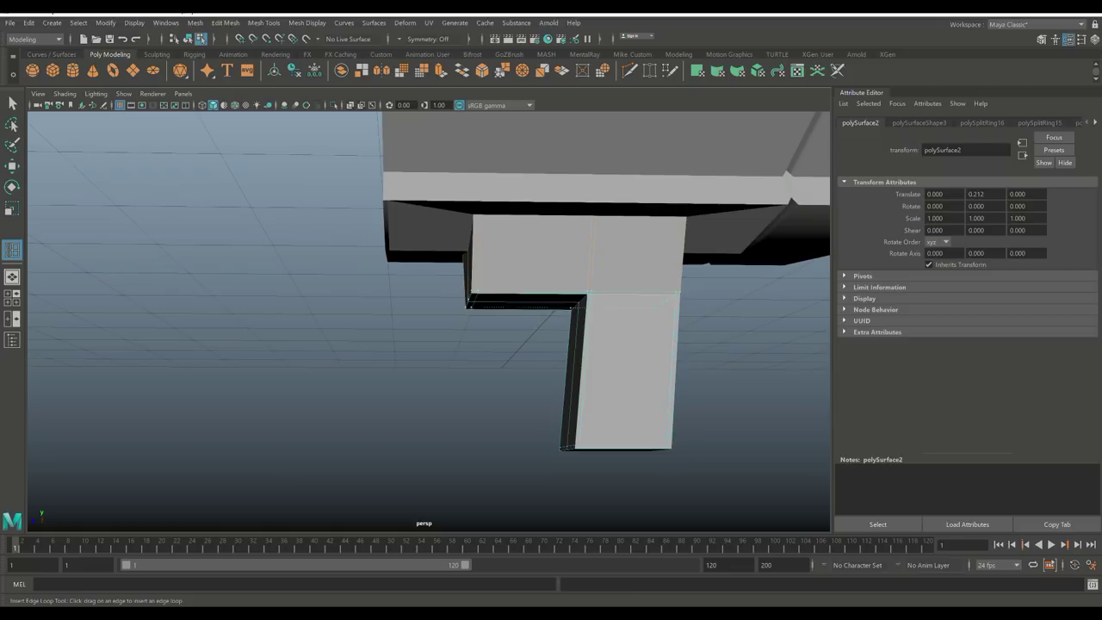
click(494, 307)
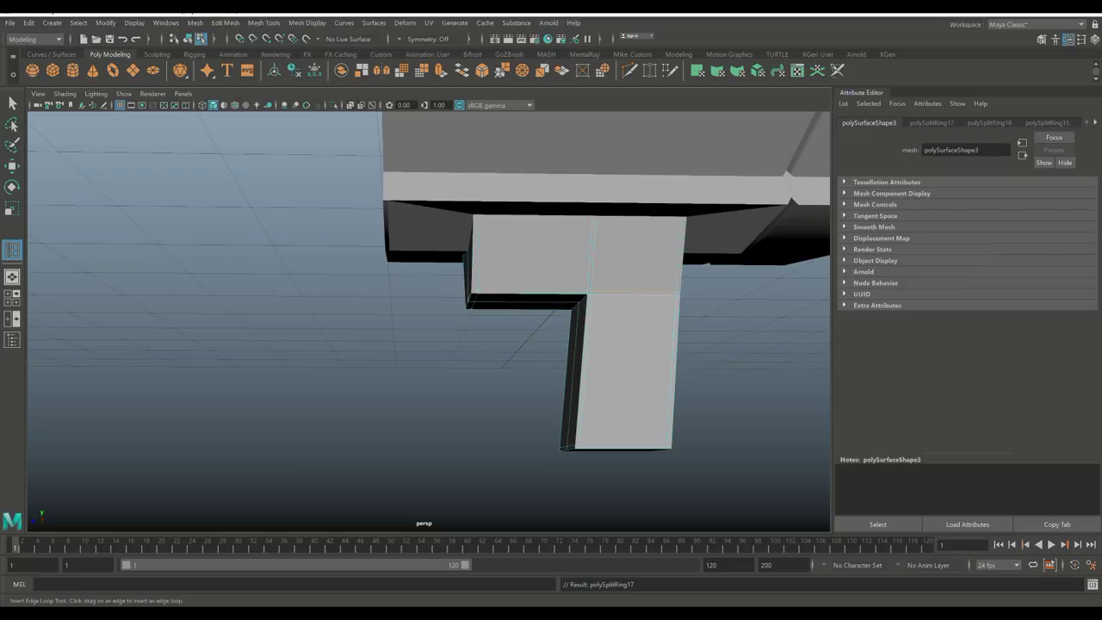
click(465, 254)
Step: Check the grip with smooth preview, then turn the preview back off
key(q)
right_drag(561, 250, 611, 228)
key(3)
click(215, 361)
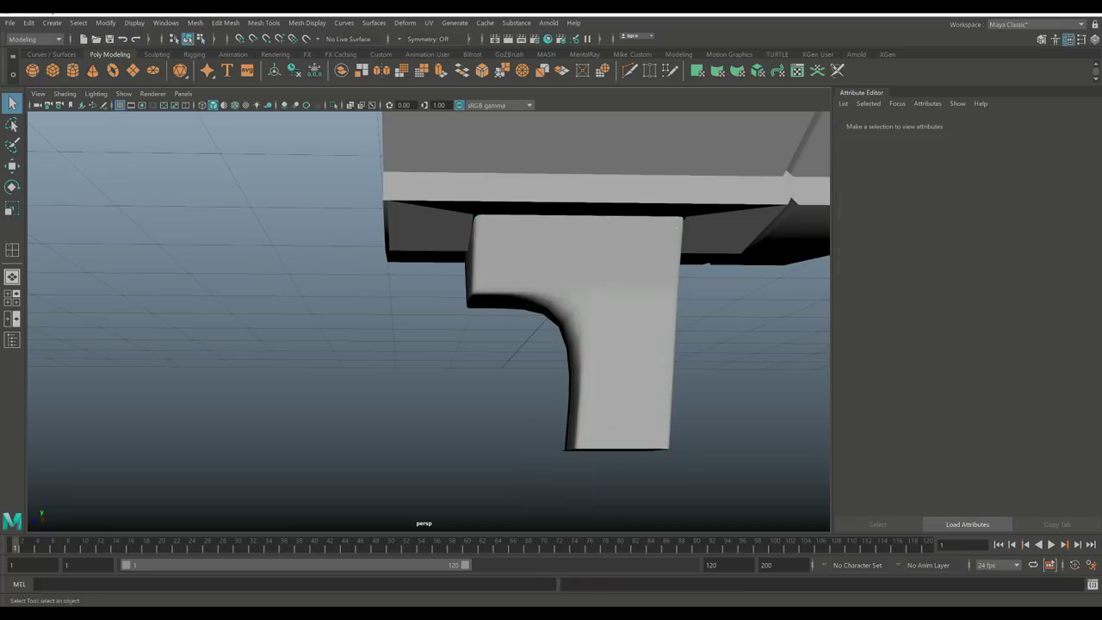
alt+drag(259, 345, 327, 344)
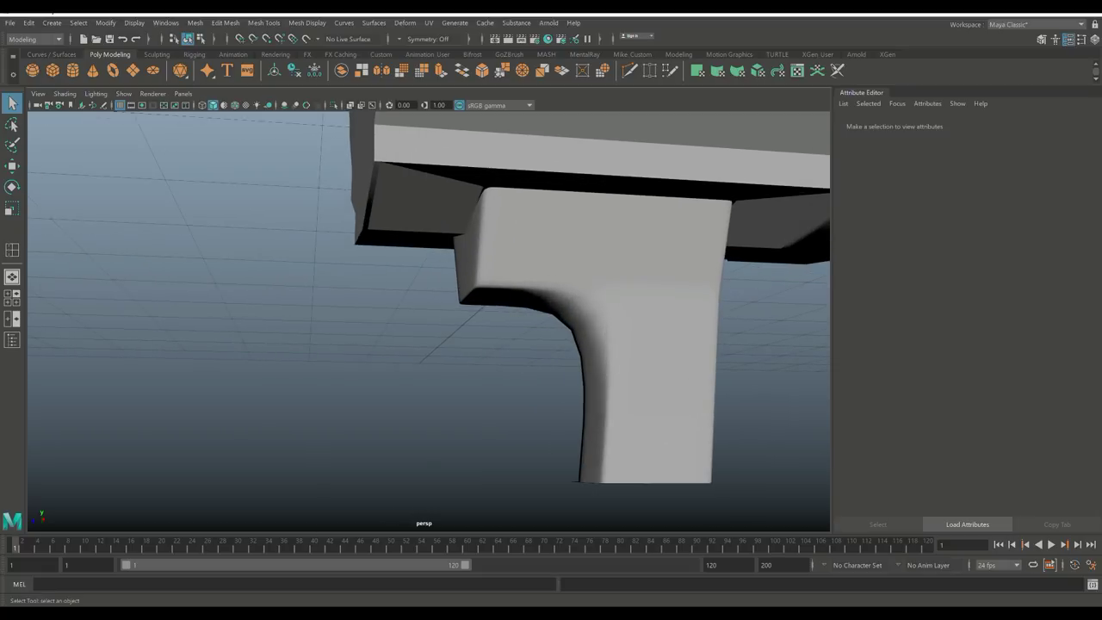
key(ctrl+z)
key(1)
alt+drag(327, 345, 258, 362)
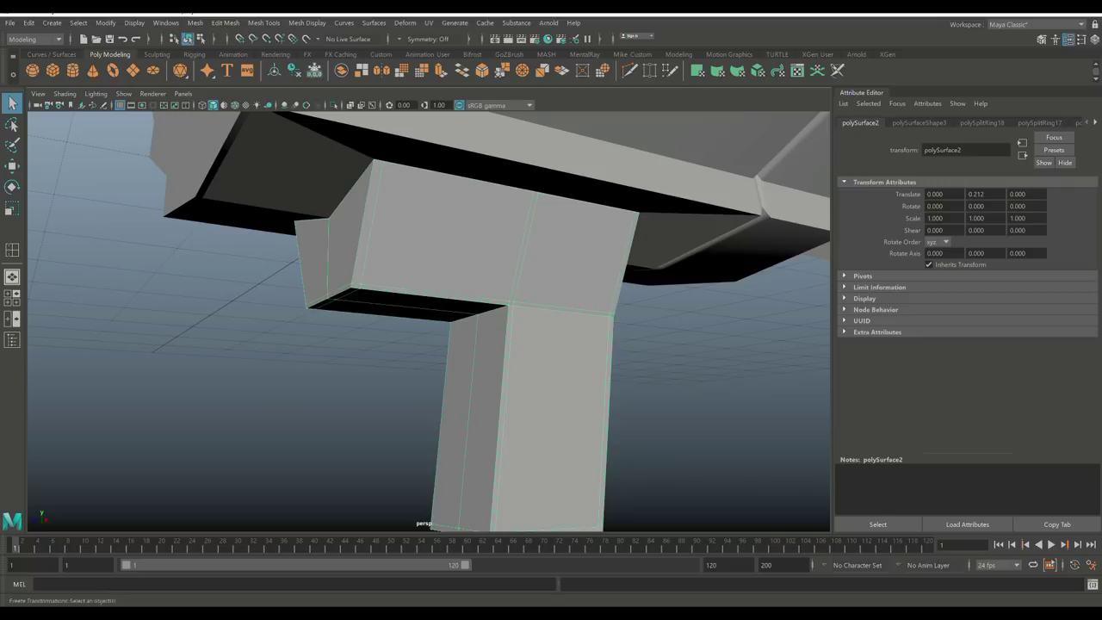
Step: Insert two more edge loops on the grip's crossbar near the junction
click(263, 22)
click(284, 107)
scroll(431, 327, up, 3)
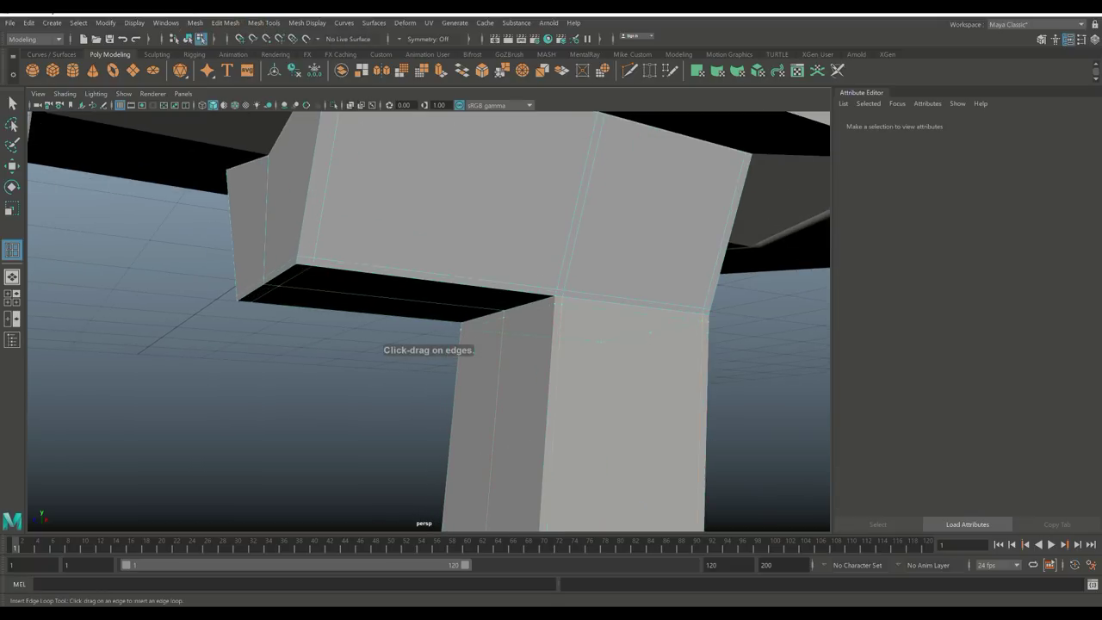
click(517, 306)
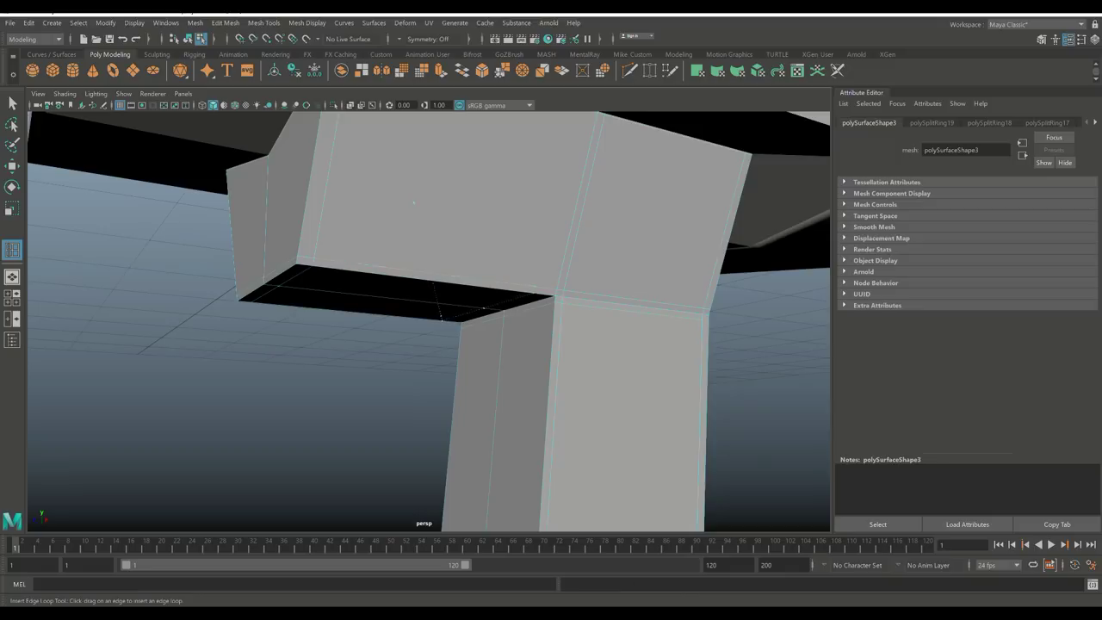
click(450, 316)
Step: Return to object mode and view the grip from below
key(q)
right_drag(594, 247, 652, 229)
alt+right_drag(430, 345, 345, 344)
click(172, 387)
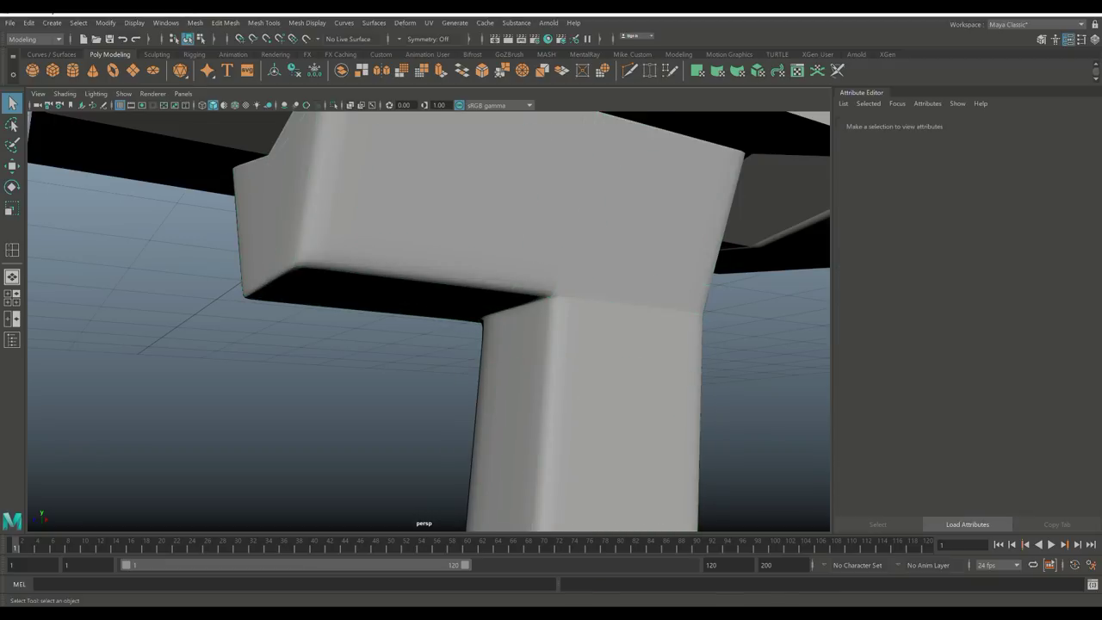
alt+drag(172, 387, 193, 239)
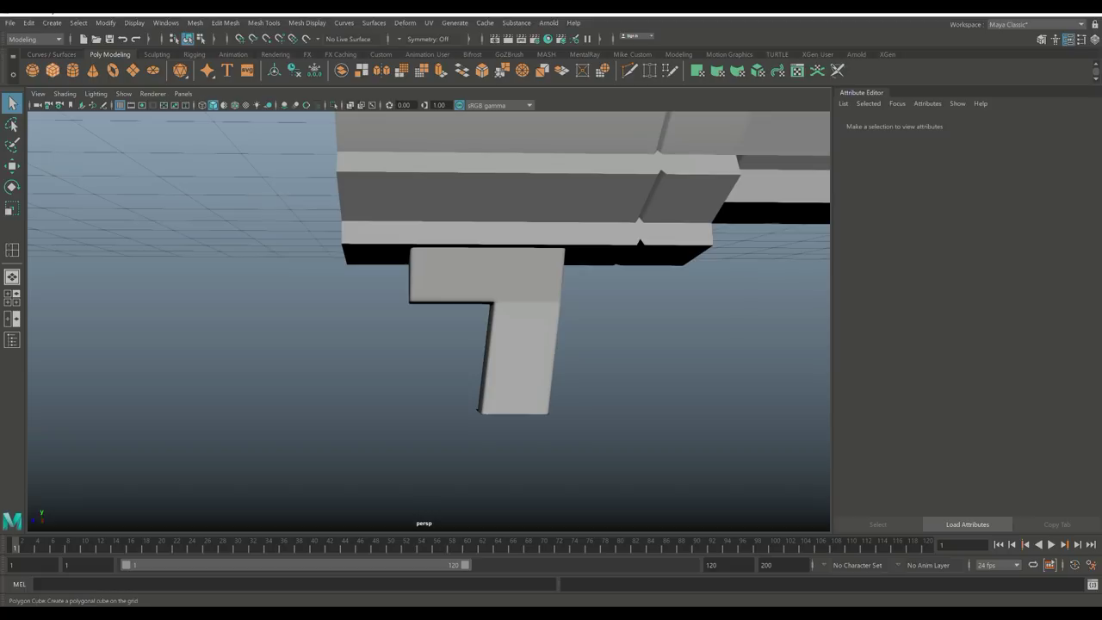
Step: Create a polygon cube below the gun with Subdivisions Width set to 3
click(52, 70)
alt+drag(192, 239, 233, 215)
key(w)
drag(502, 206, 581, 363)
scroll(502, 337, up, 3)
click(897, 122)
click(946, 123)
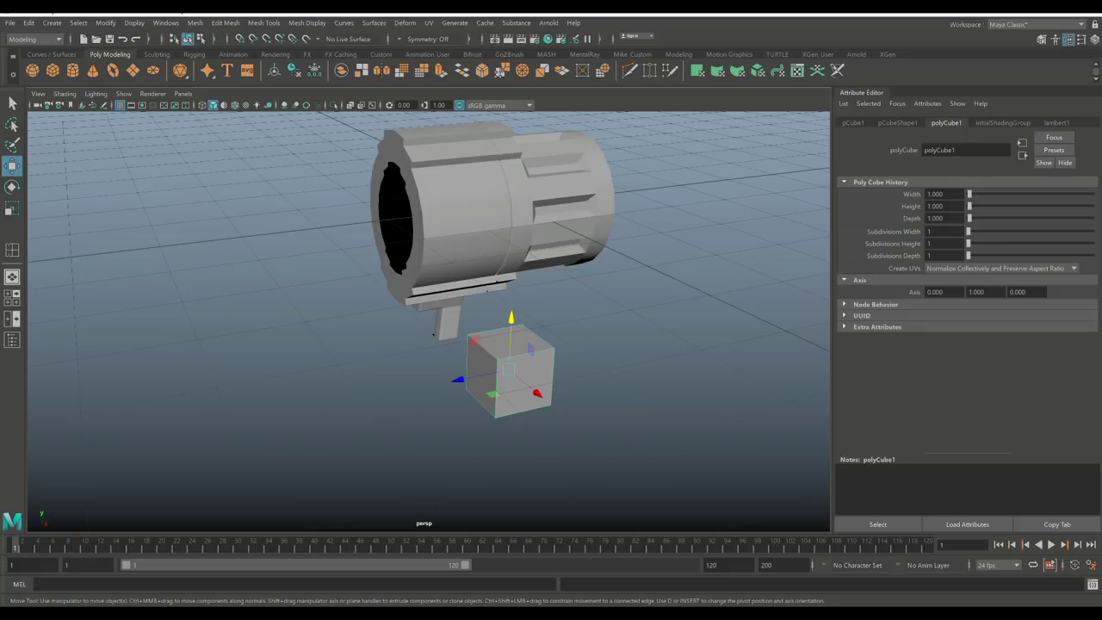
drag(967, 231, 973, 231)
scroll(428, 320, up, 3)
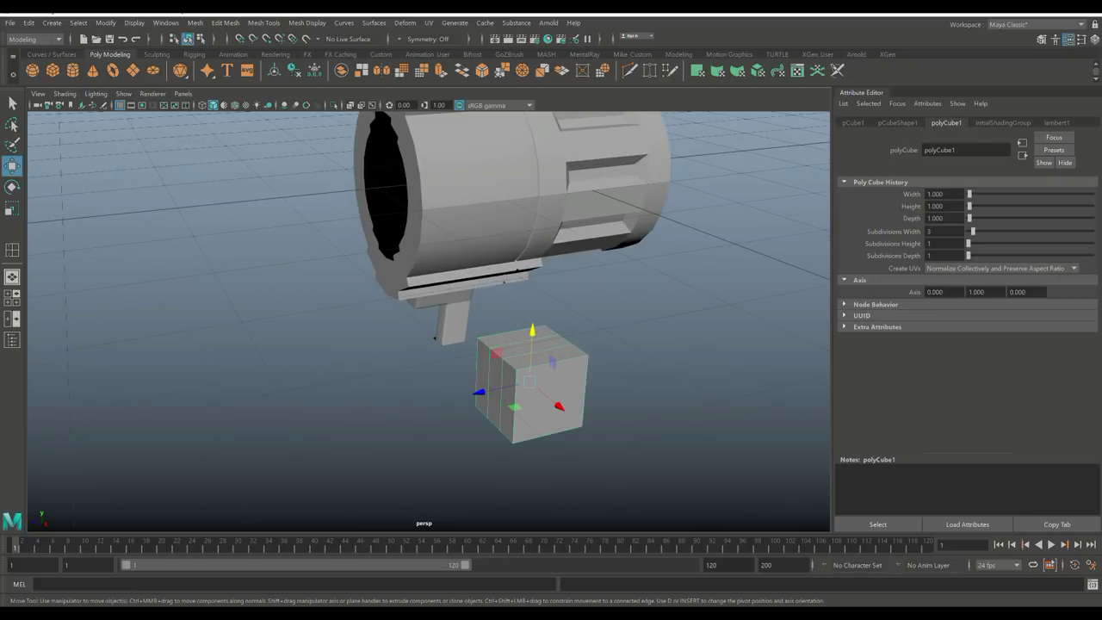
Step: Extrude the cube's top middle face with Ctrl+E
mouse_move(504, 281)
alt+mouse_down()
mouse_move(482, 284)
mouse_move(498, 278)
alt+mouse_up()
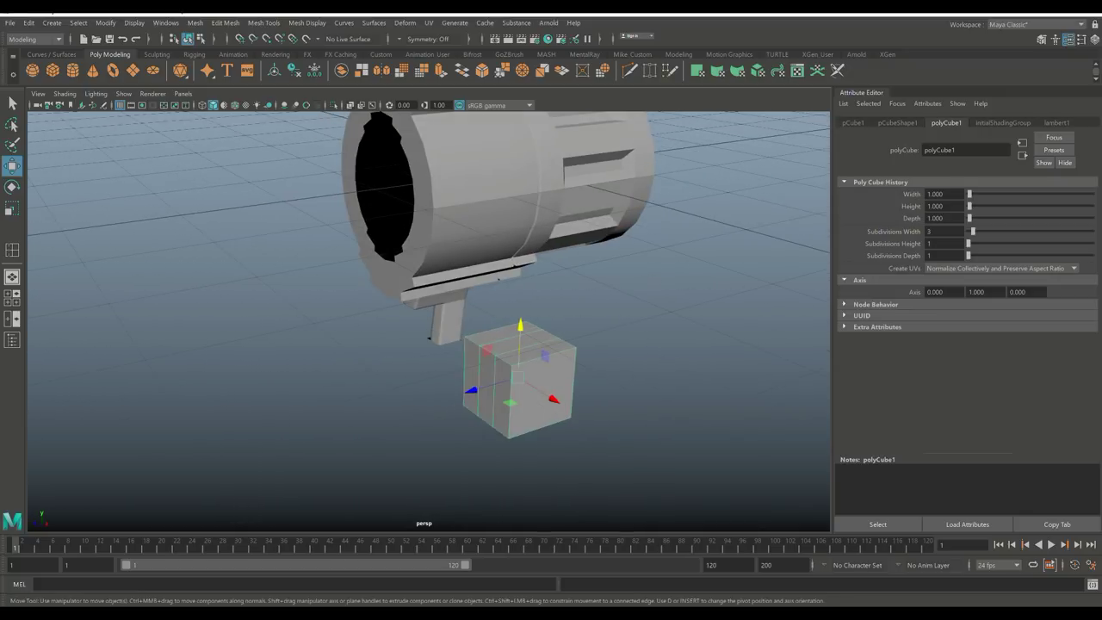
right_drag(504, 342, 506, 379)
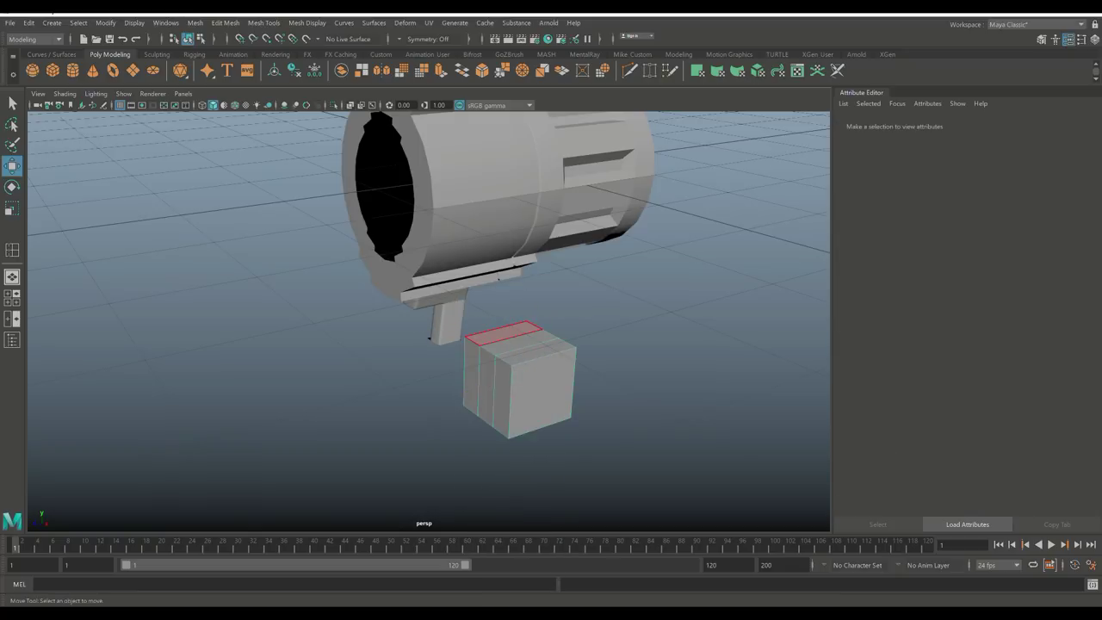
click(543, 392)
click(535, 353)
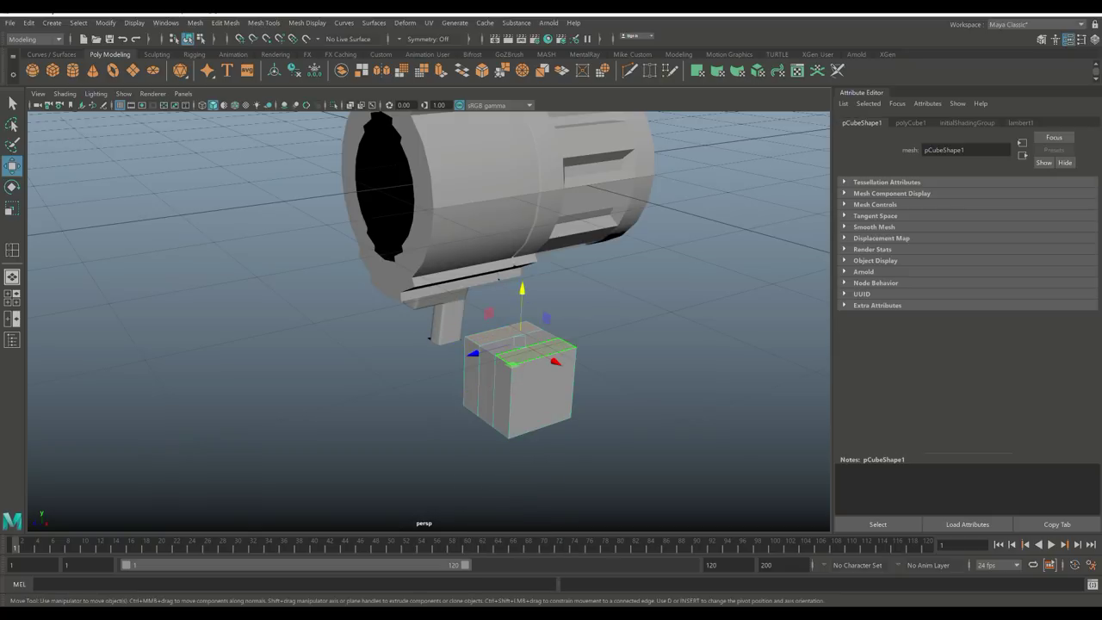
key(ctrl+e)
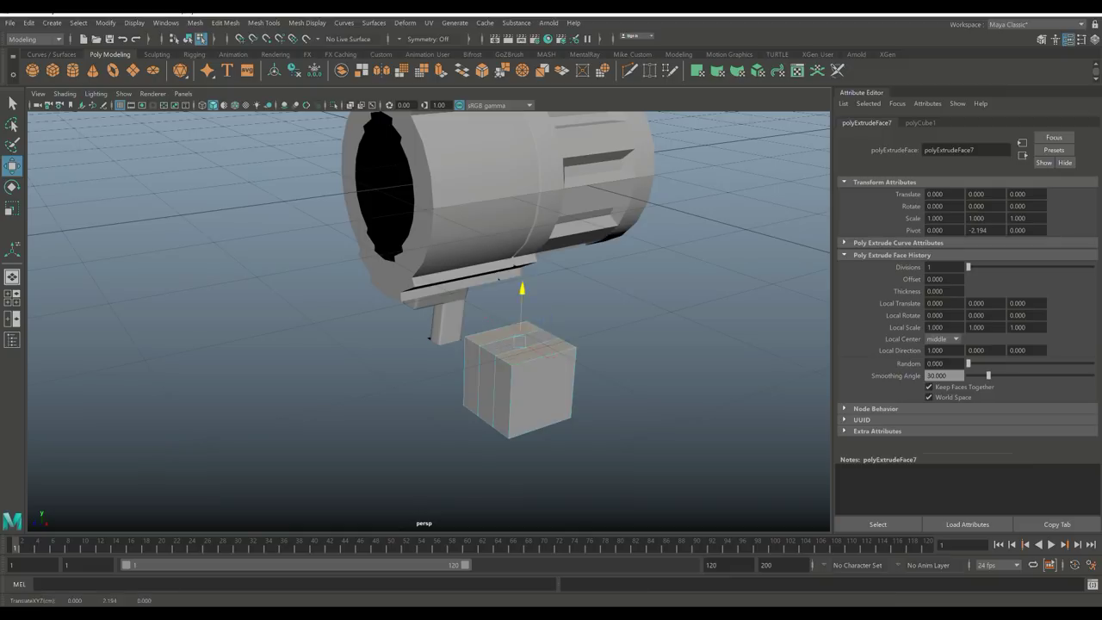
drag(522, 291, 523, 255)
right_drag(540, 304, 596, 285)
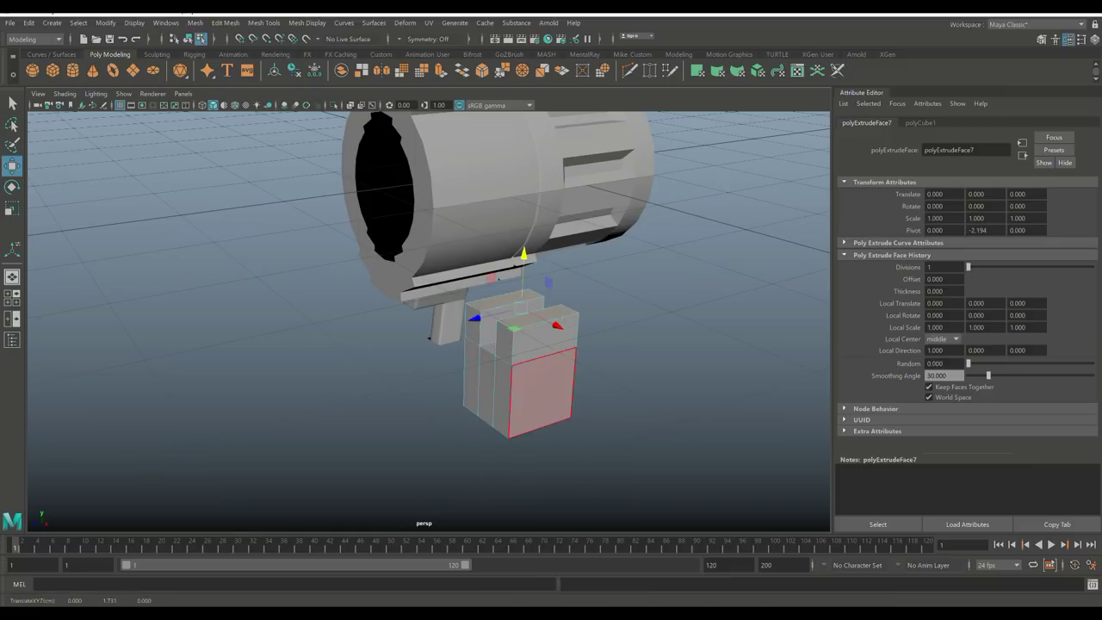
Step: Move the cube up under the gun body
mouse_move(430, 318)
alt+mouse_down()
mouse_move(486, 306)
mouse_move(434, 319)
alt+mouse_up()
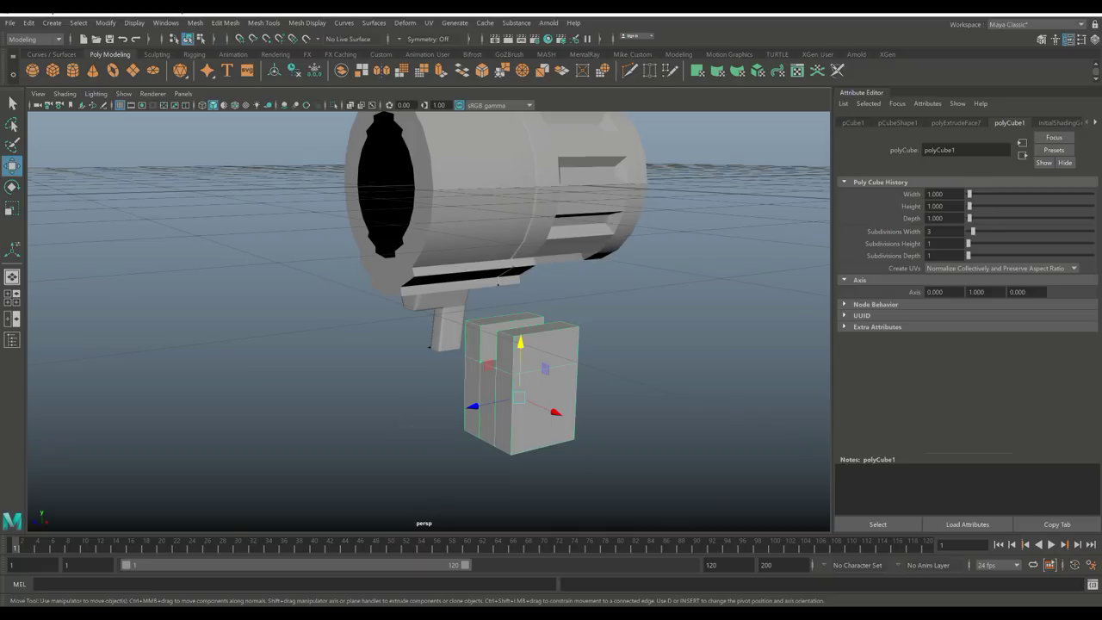
drag(519, 398, 482, 345)
scroll(413, 345, up, 5)
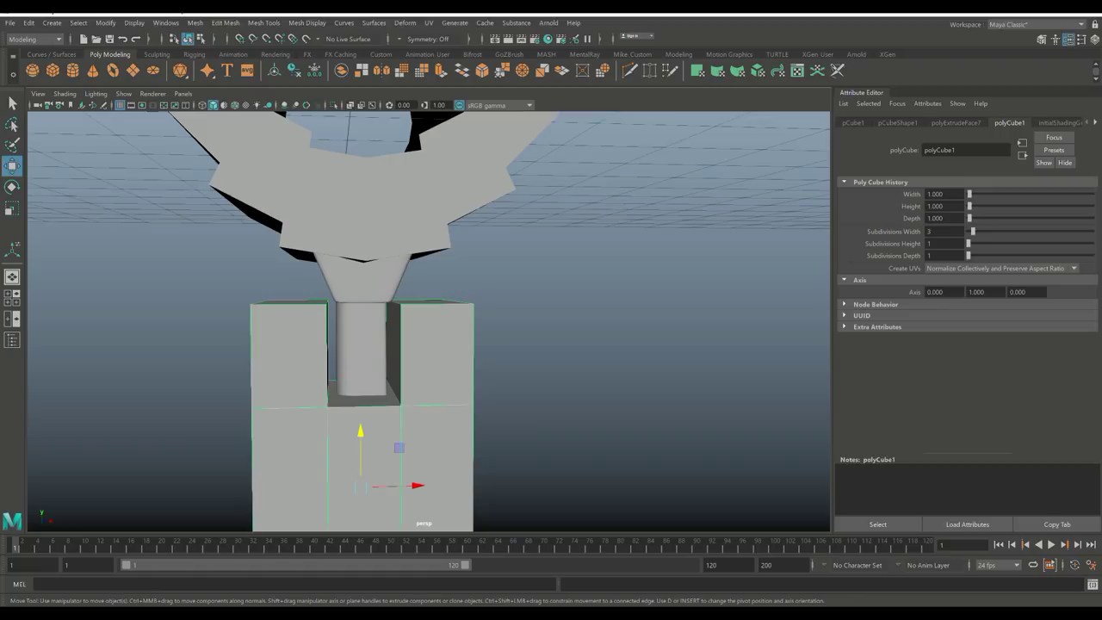
Step: In the wireframe front view, scale the cube narrower along X
click(12, 298)
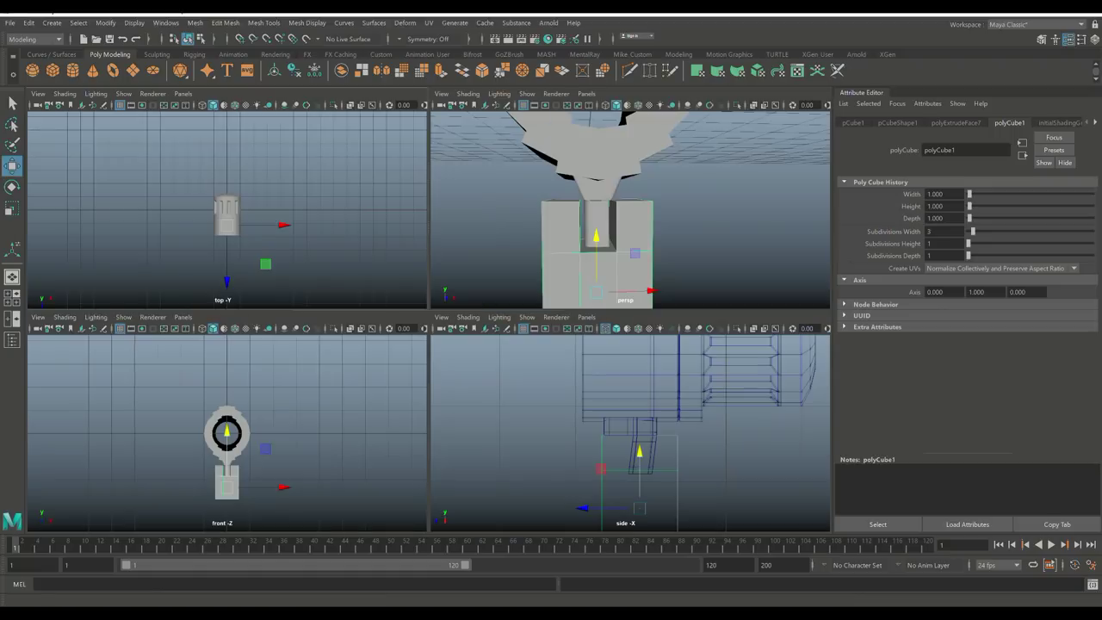
key(space)
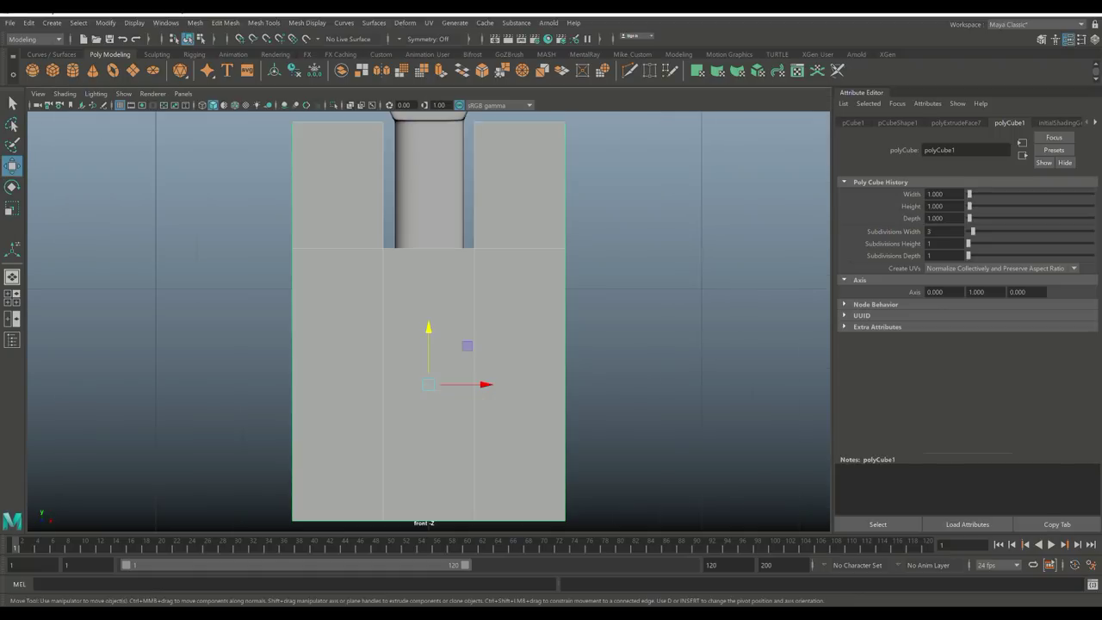
key(4)
scroll(427, 321, down, 10)
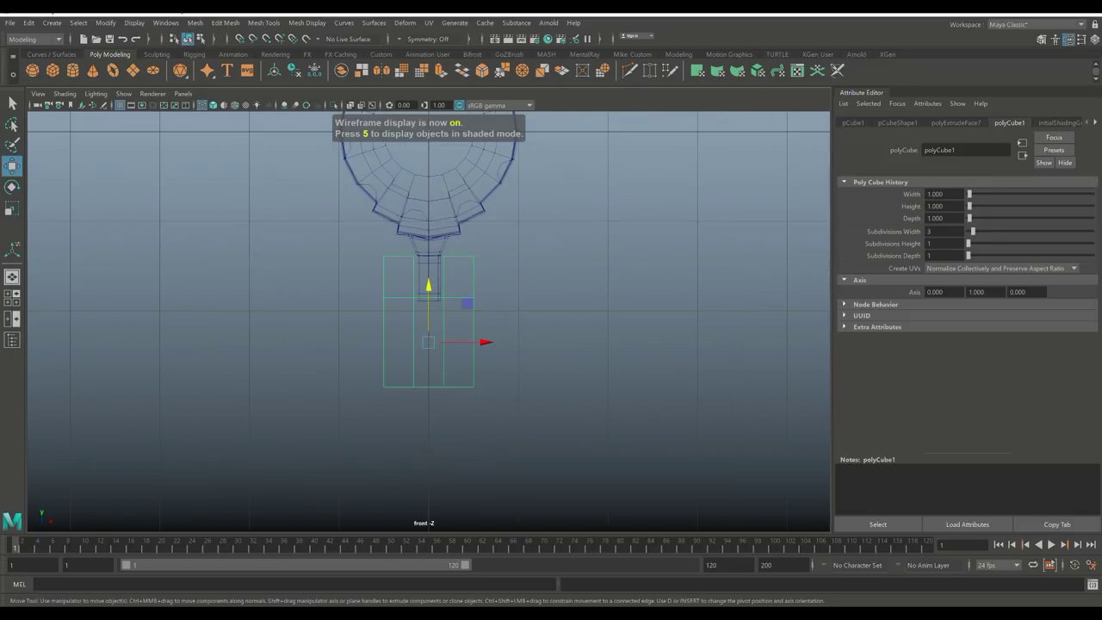
key(r)
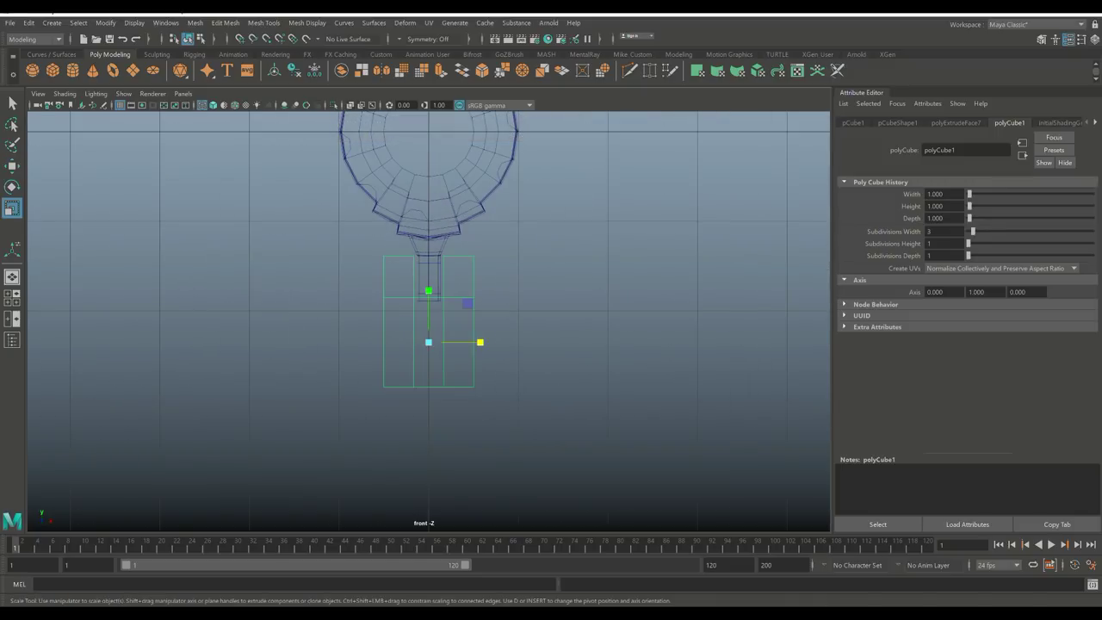
key(Escape)
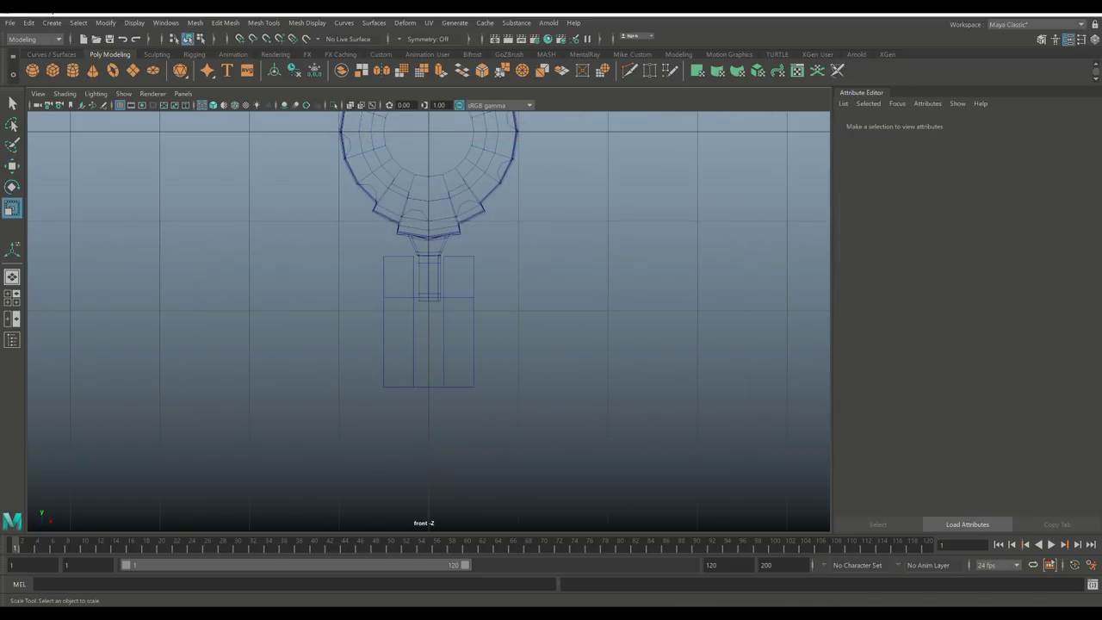
key(ctrl+z)
drag(480, 342, 469, 341)
Step: Narrow the cube further to X 0.690 so it matches the stem
right_click(428, 252)
click(378, 258)
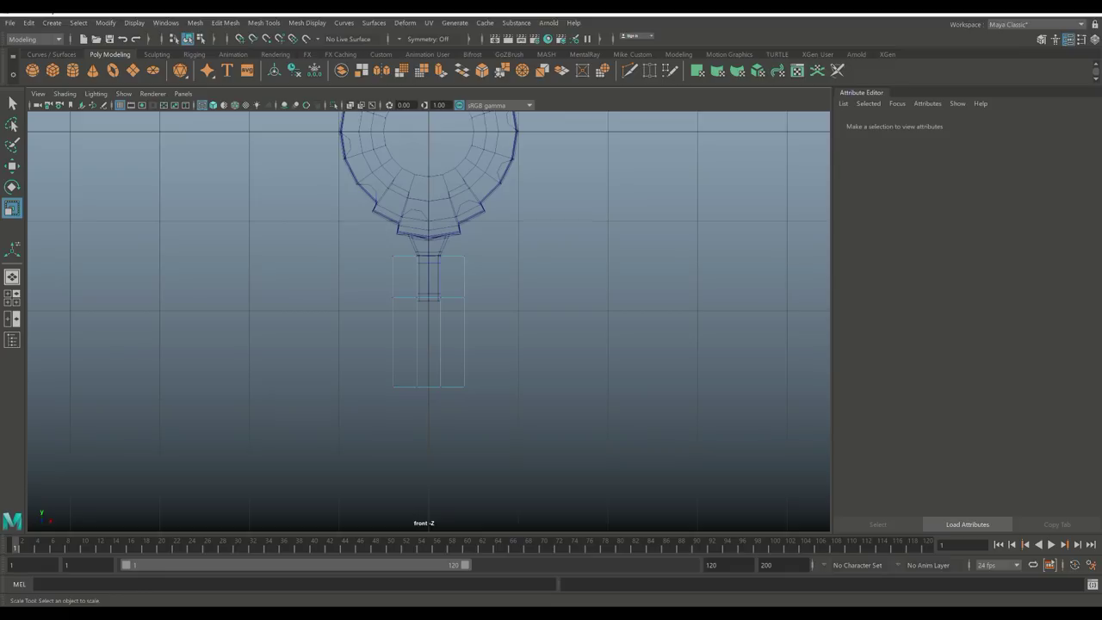
key(ctrl+z)
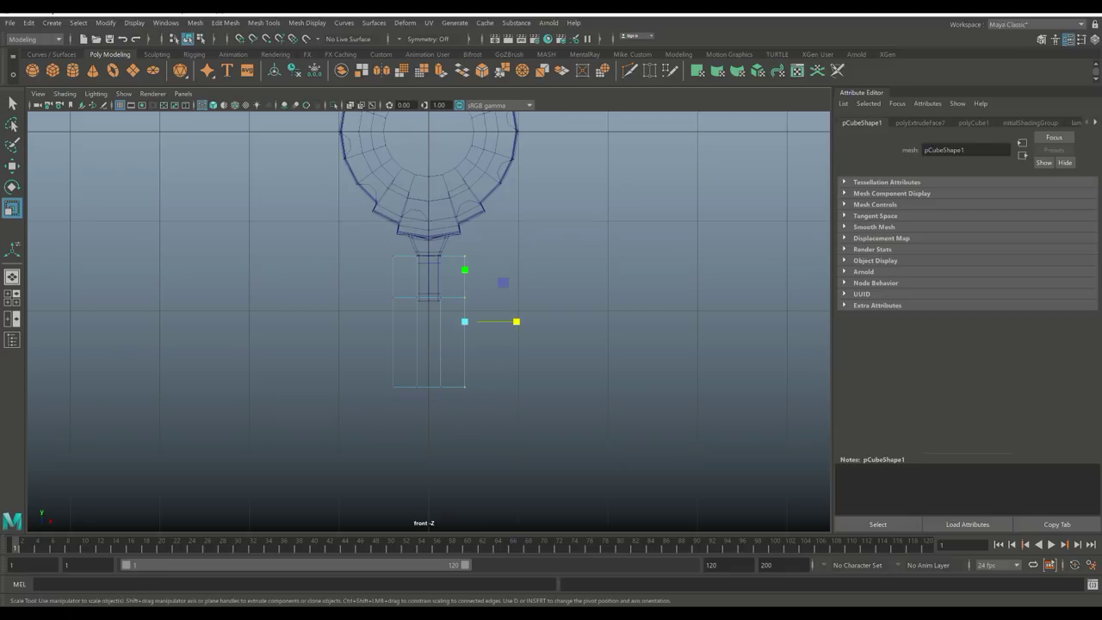
key(ctrl+z)
drag(479, 321, 428, 256)
key(w)
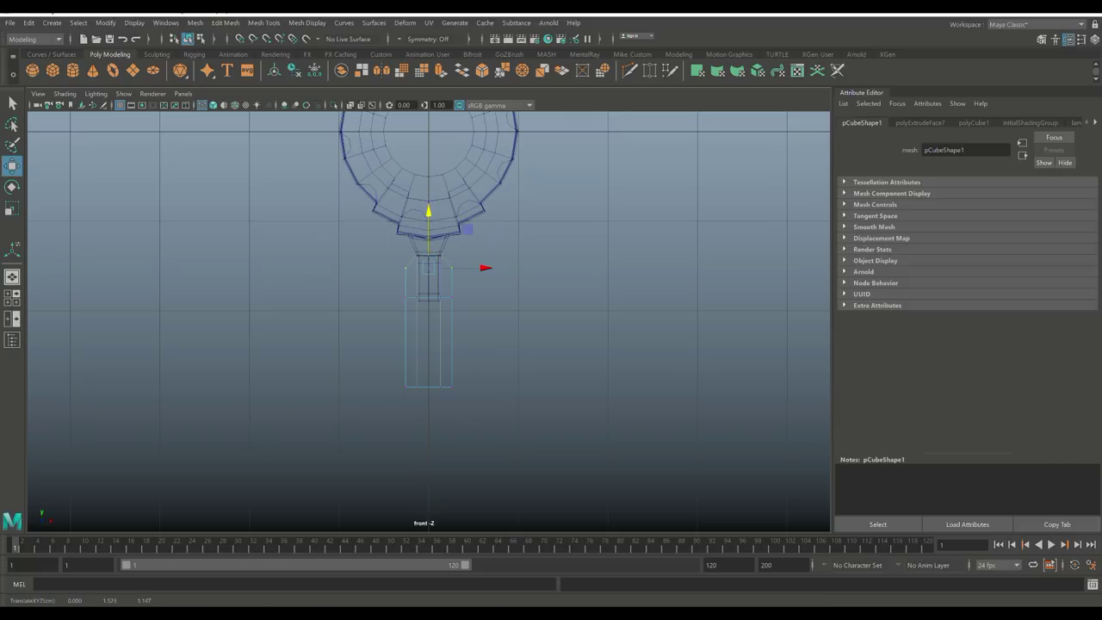
Step: Scale the grip block's bottom edges narrower in X
drag(428, 268, 462, 387)
key(r)
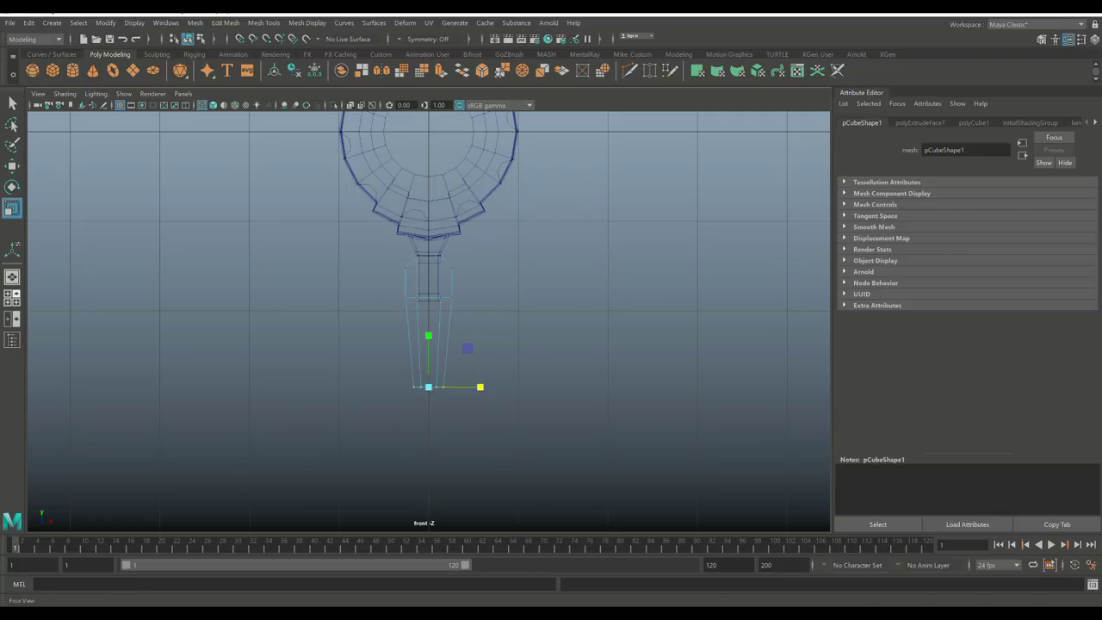
click(12, 297)
Step: Slide the grip's right vertical edge left so one side of the block slants
key(space)
alt+drag(517, 258, 370, 269)
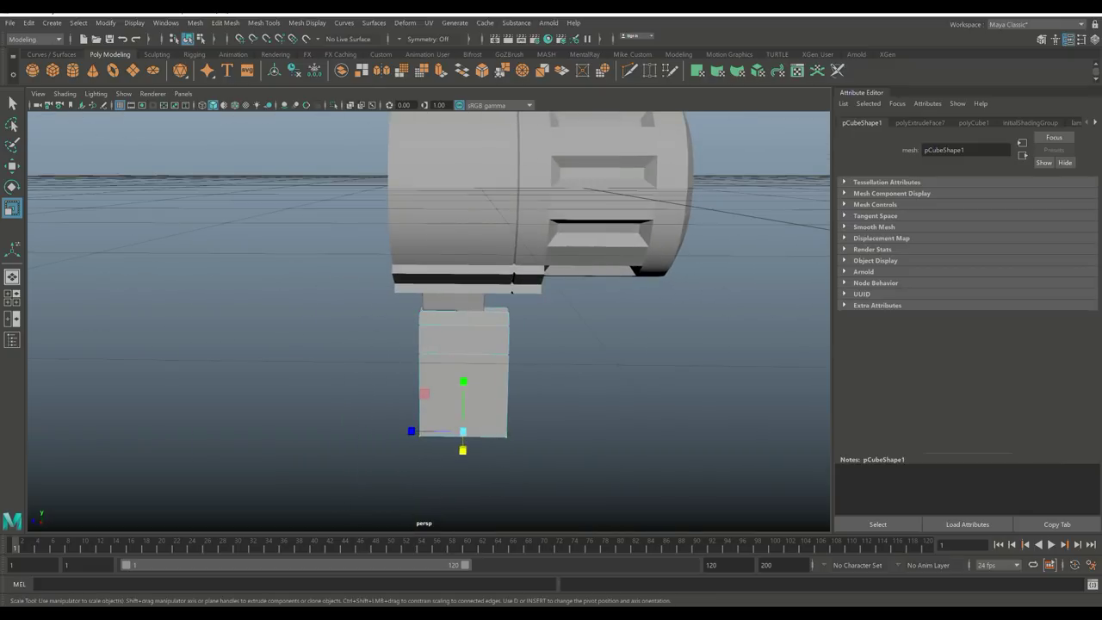
click(507, 379)
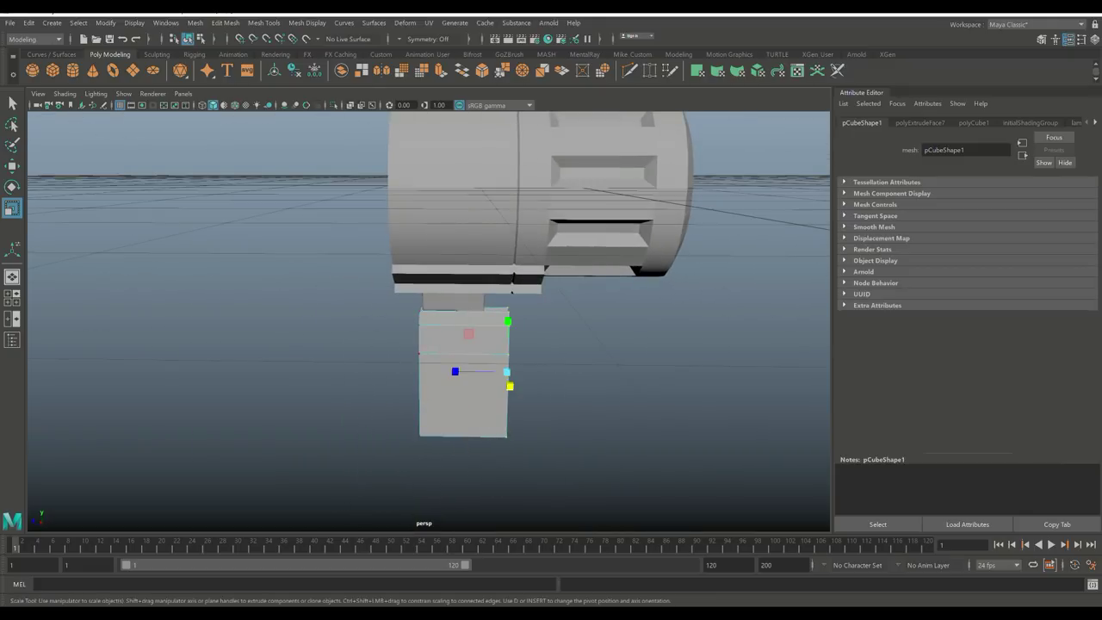
key(w)
drag(452, 371, 486, 381)
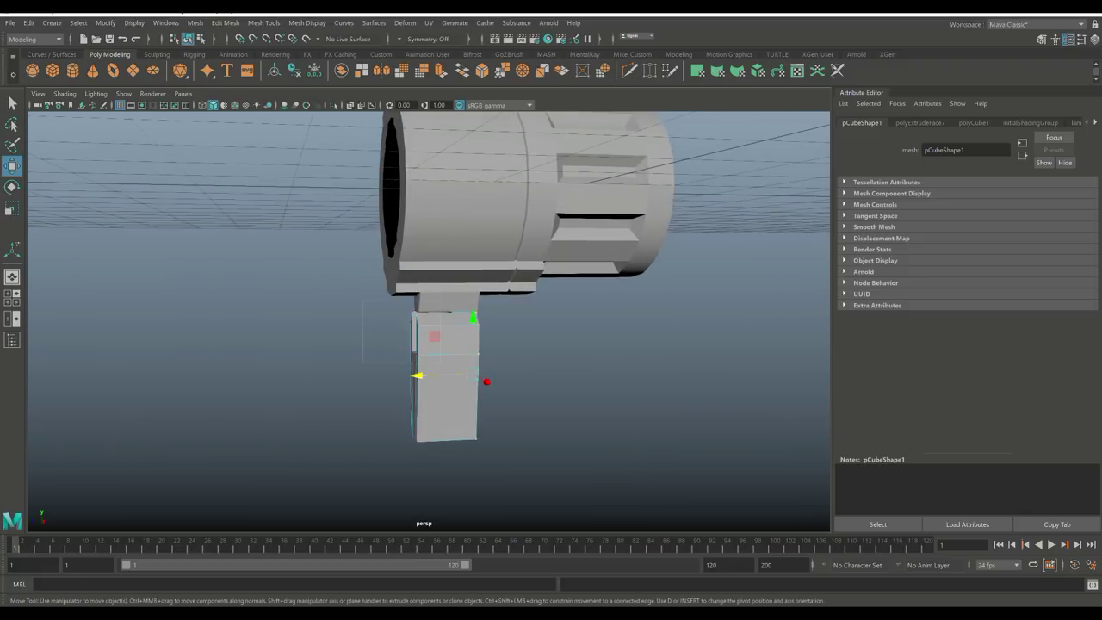
Step: Shift the grip's upper-left edge right and nudge its bottom corner left to slant it
click(414, 327)
drag(424, 337, 504, 310)
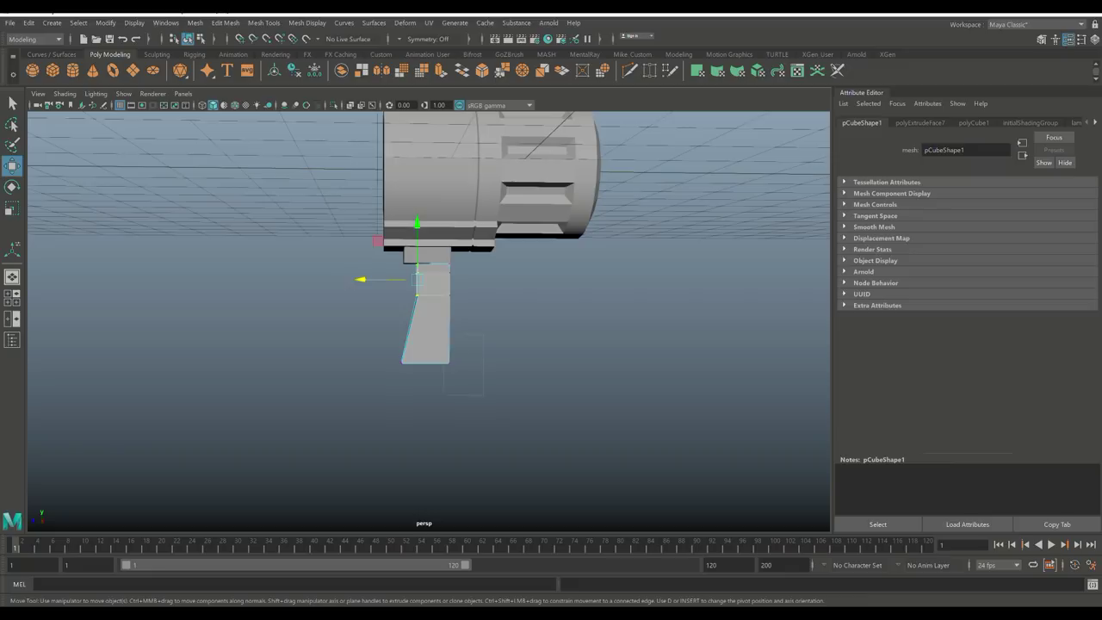
drag(483, 395, 484, 396)
drag(394, 362, 448, 327)
scroll(384, 362, up, 3)
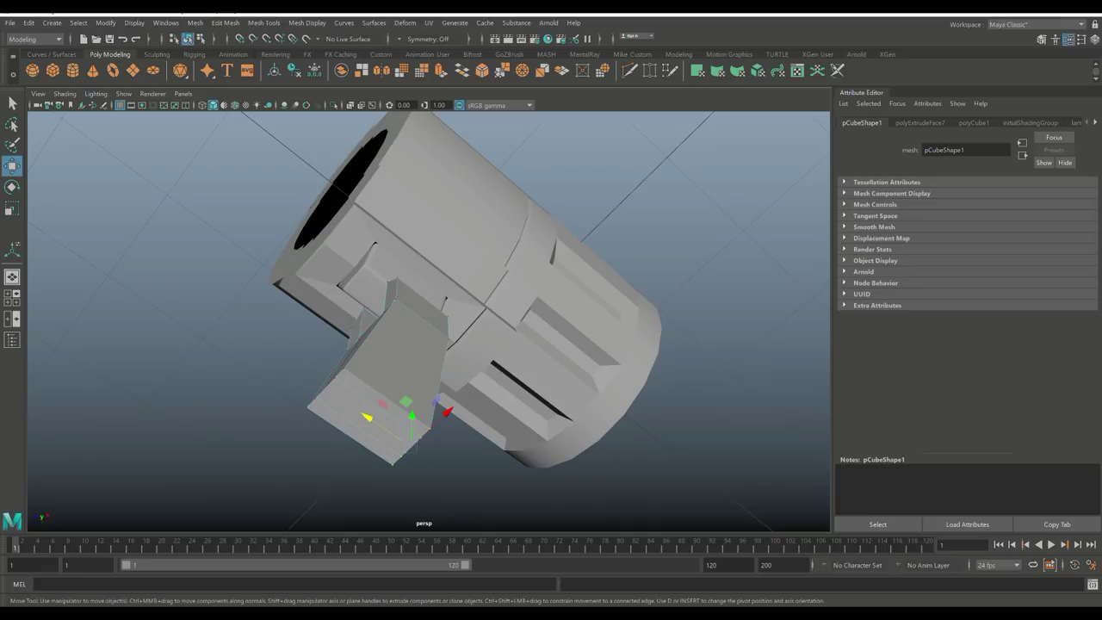
Step: Extrude the grip's end face downward at an angle and narrow it in depth
right_drag(336, 306, 370, 345)
click(371, 413)
drag(338, 373, 324, 388)
key(ctrl+e)
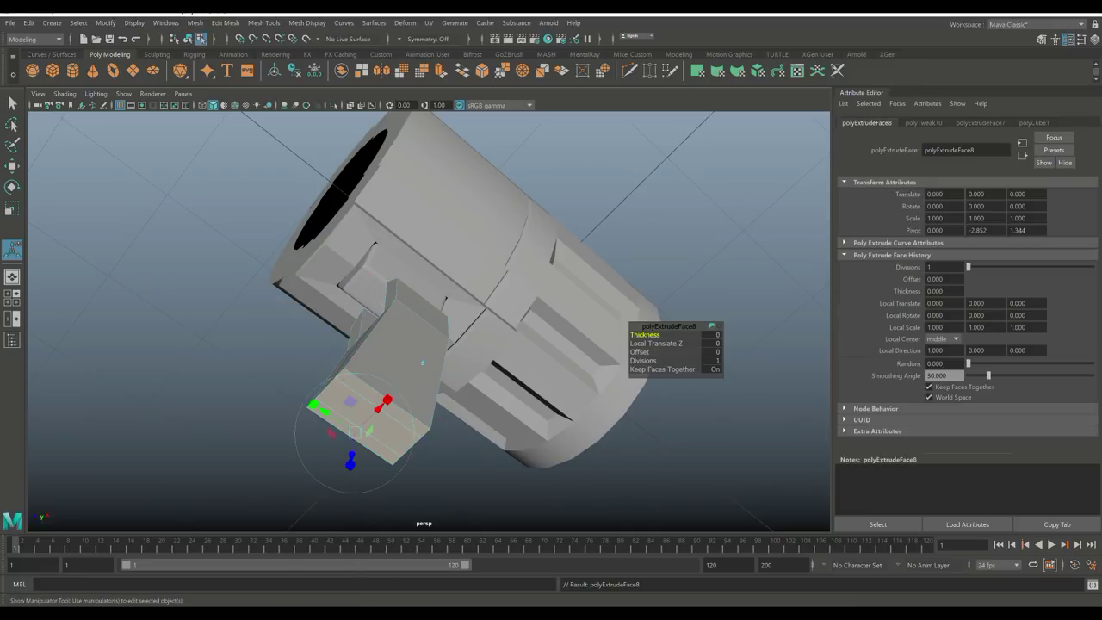
scroll(428, 318, down, 4)
alt+drag(482, 259, 416, 374)
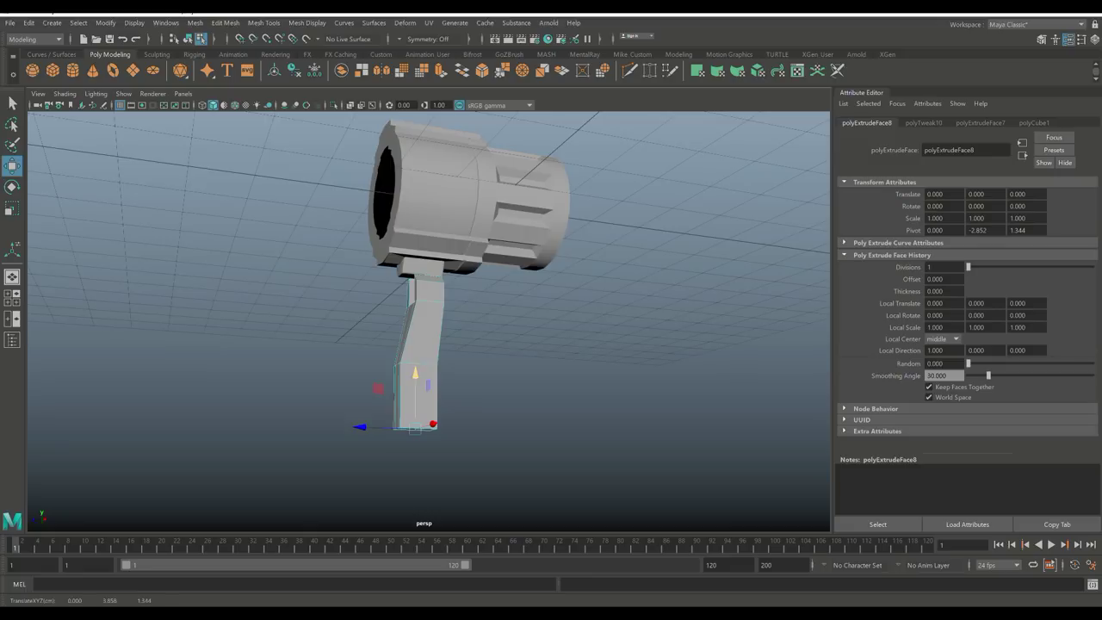
key(r)
drag(365, 427, 380, 427)
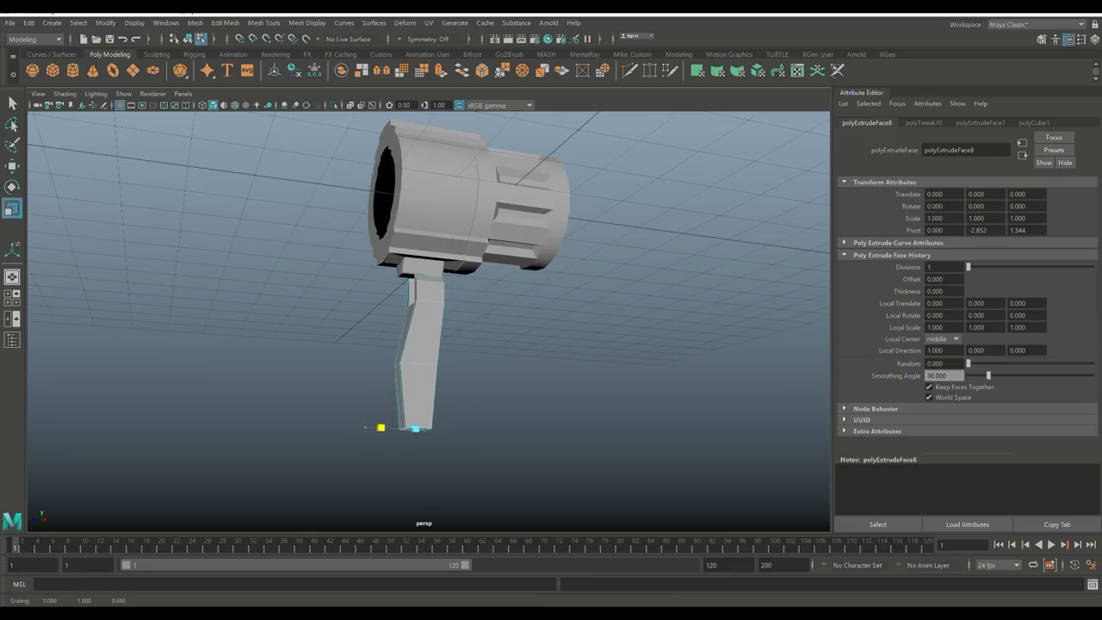
click(362, 379)
right_drag(423, 315, 423, 293)
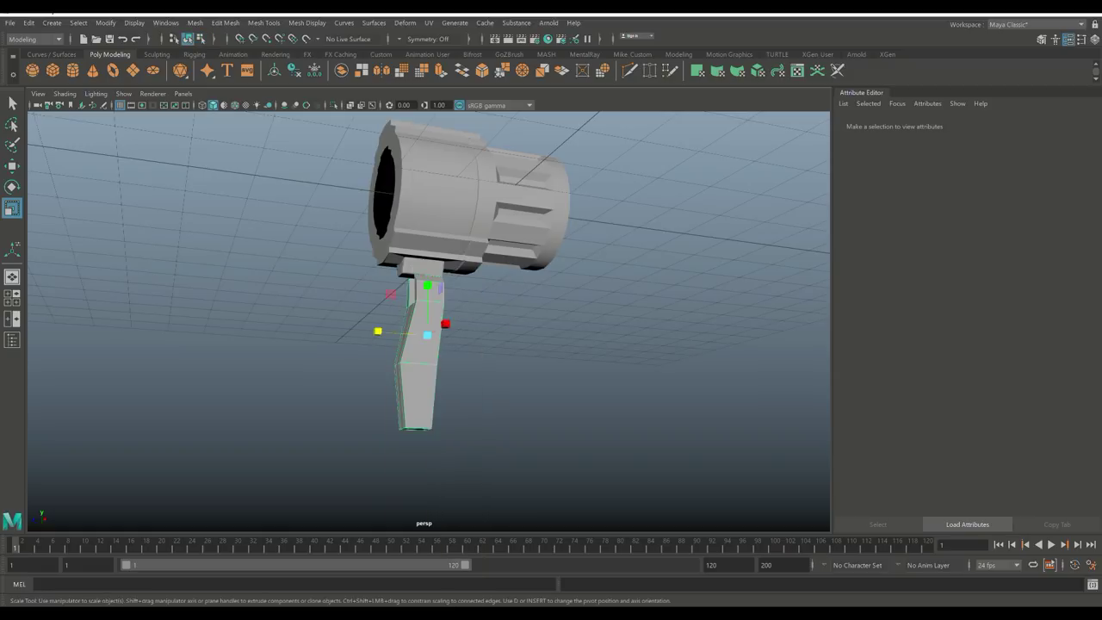
Step: Preview the grip smoothed, then return it to its blocky display
key(3)
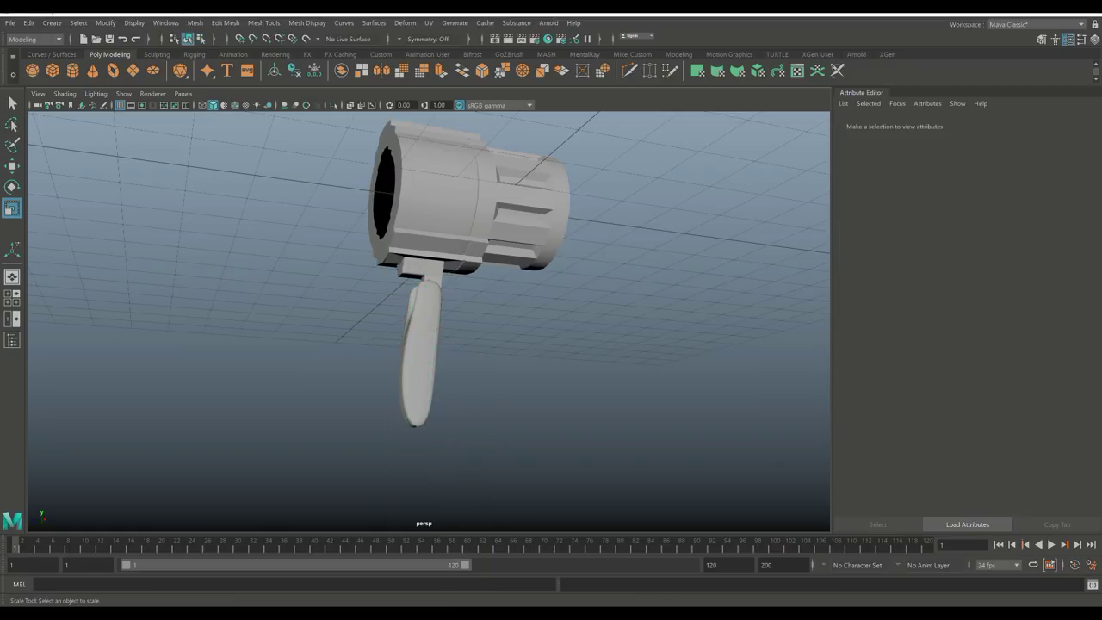
scroll(428, 320, up, 5)
click(415, 379)
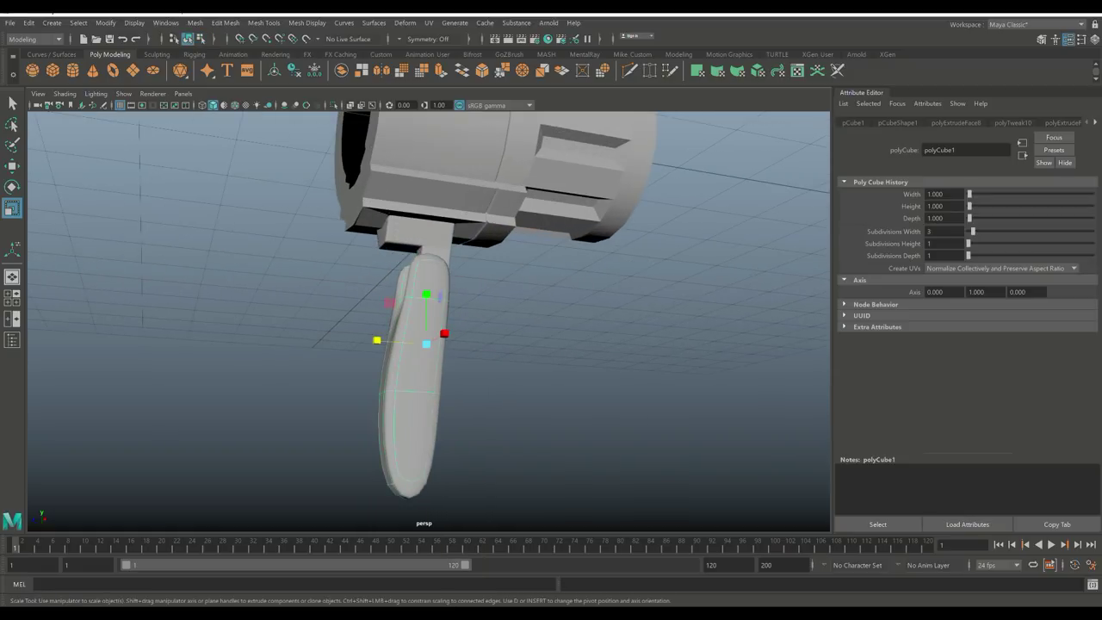
key(1)
scroll(429, 320, up, 3)
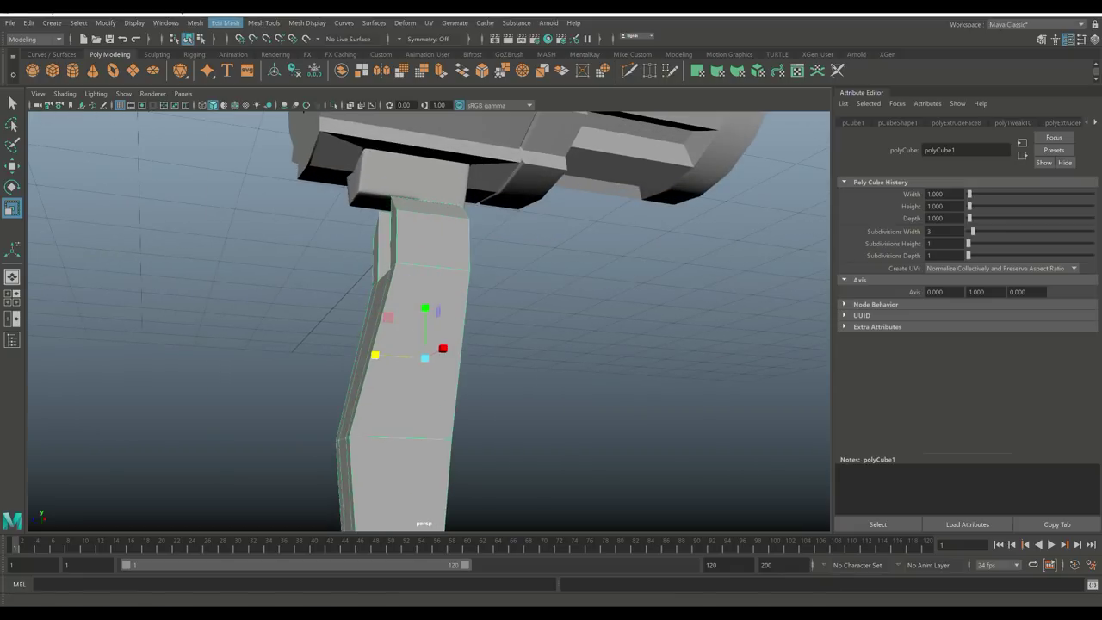
click(225, 22)
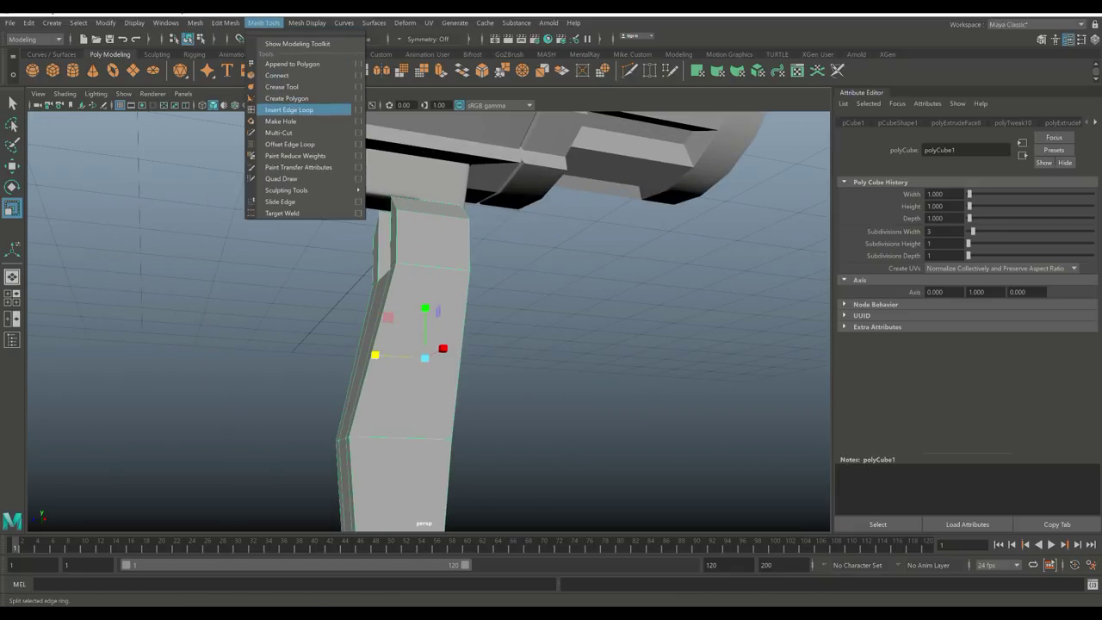
Step: Insert edge loops near the grip's bottom and along the upper section's ends
click(289, 110)
scroll(428, 320, up, 2)
alt+drag(428, 320, 482, 272)
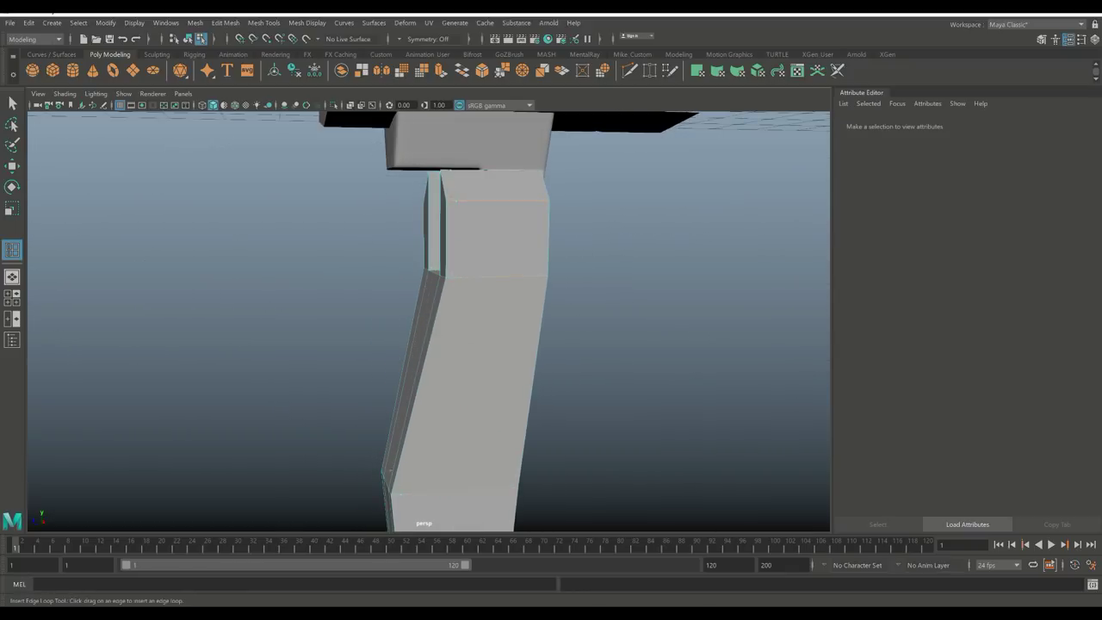
click(392, 493)
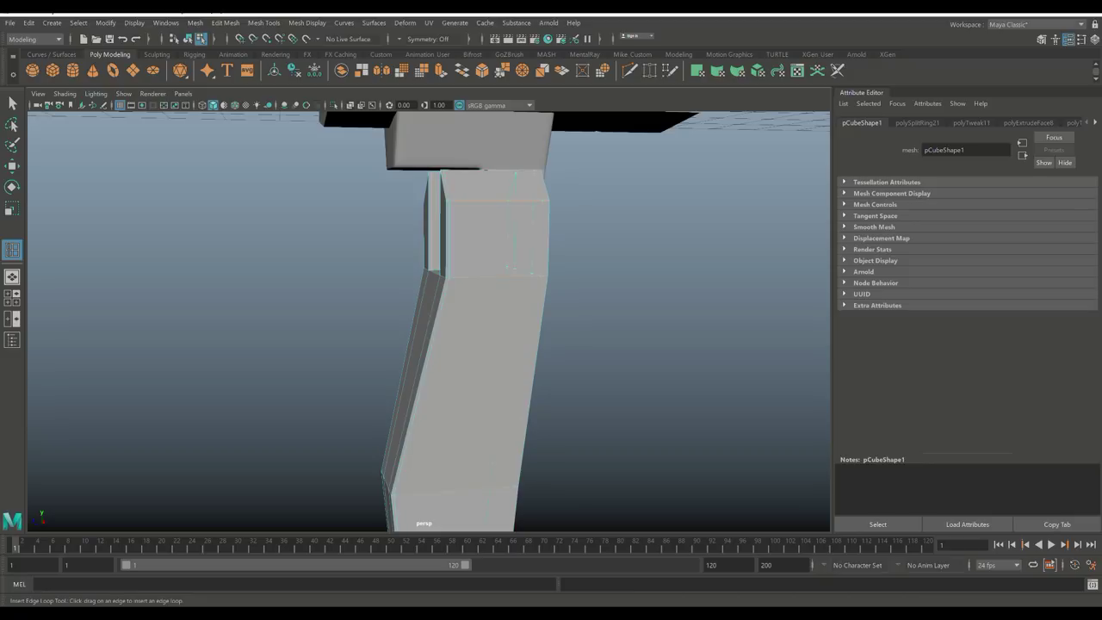
click(515, 201)
click(514, 274)
click(440, 226)
Step: Add three more supporting edge loops around the grip from another angle
alt+drag(440, 226, 508, 301)
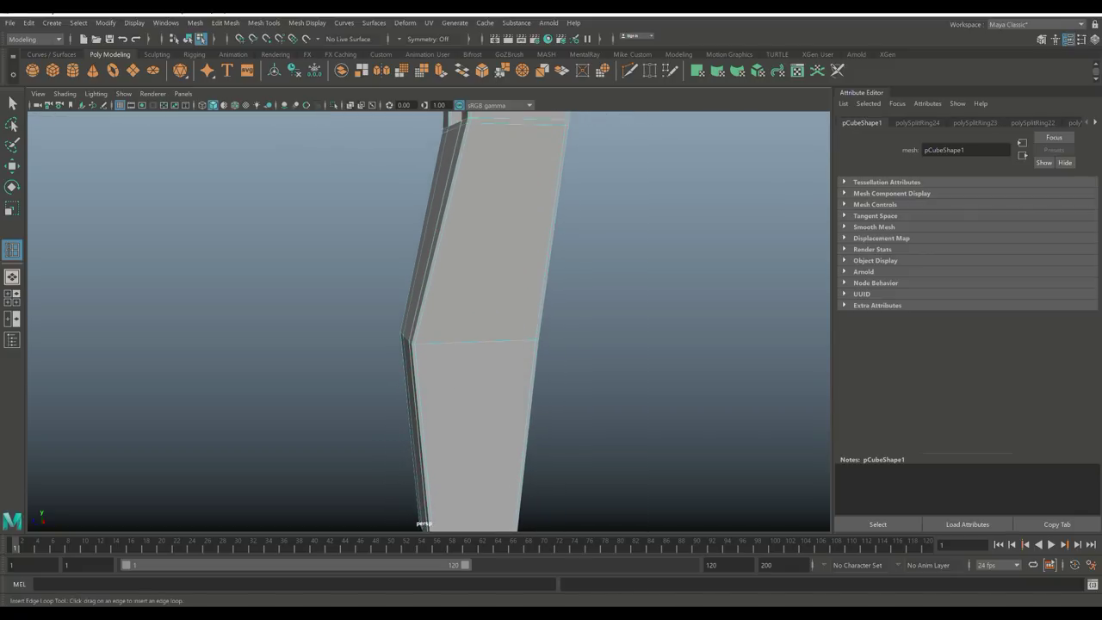
click(516, 327)
click(517, 327)
alt+drag(516, 327, 405, 293)
click(456, 259)
alt+drag(430, 258, 475, 193)
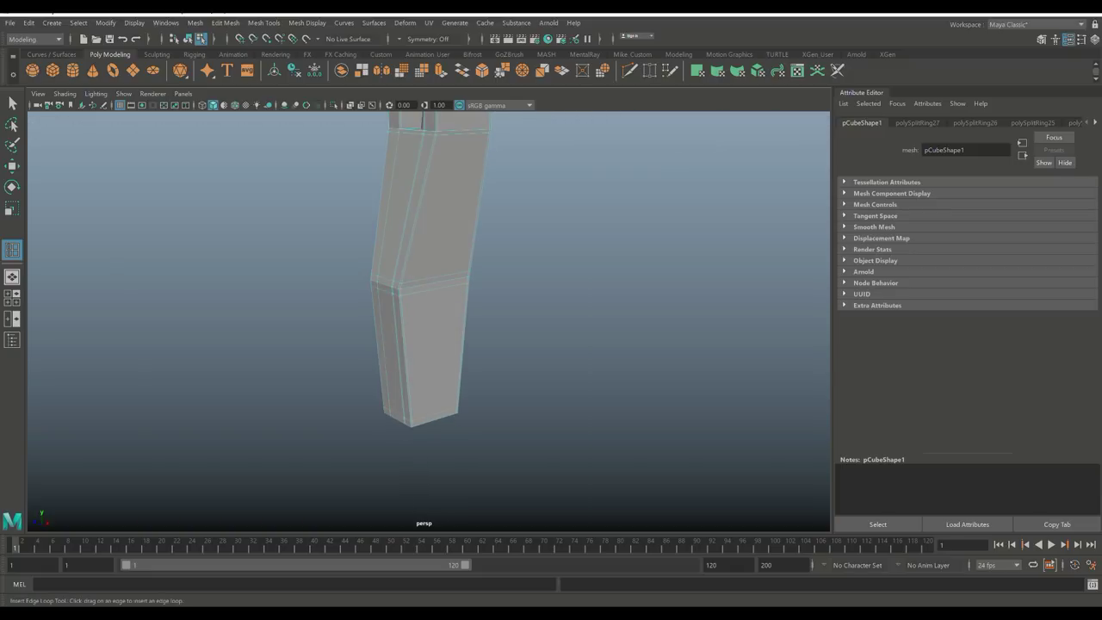
Step: Preview the grip smoothed in object mode, then restore its faceted display
right_click(476, 193)
click(532, 174)
click(422, 275)
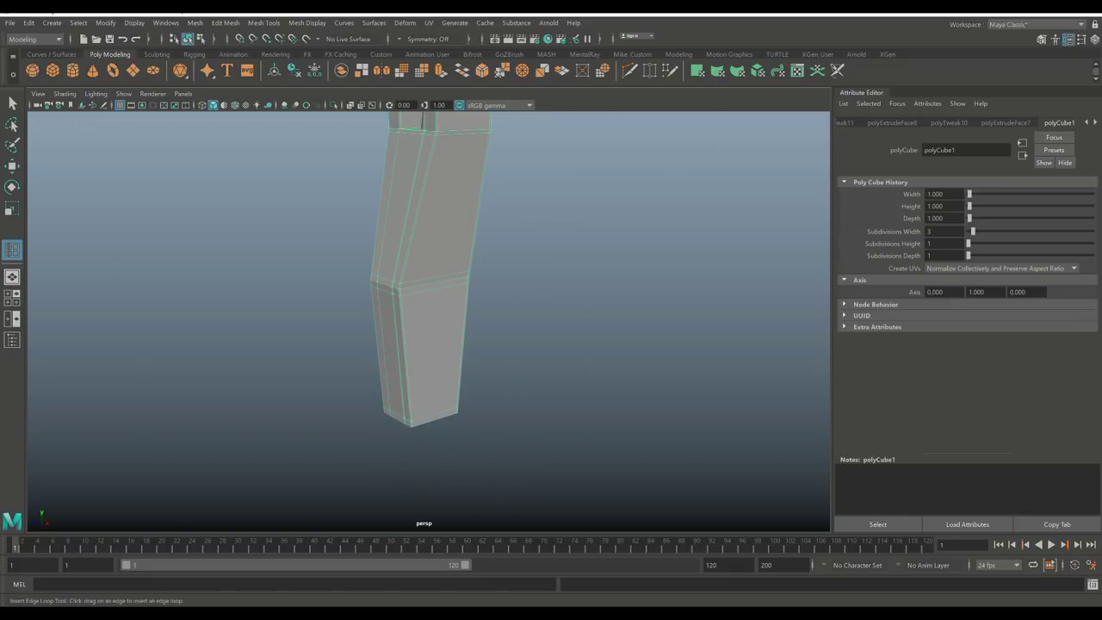
key(3)
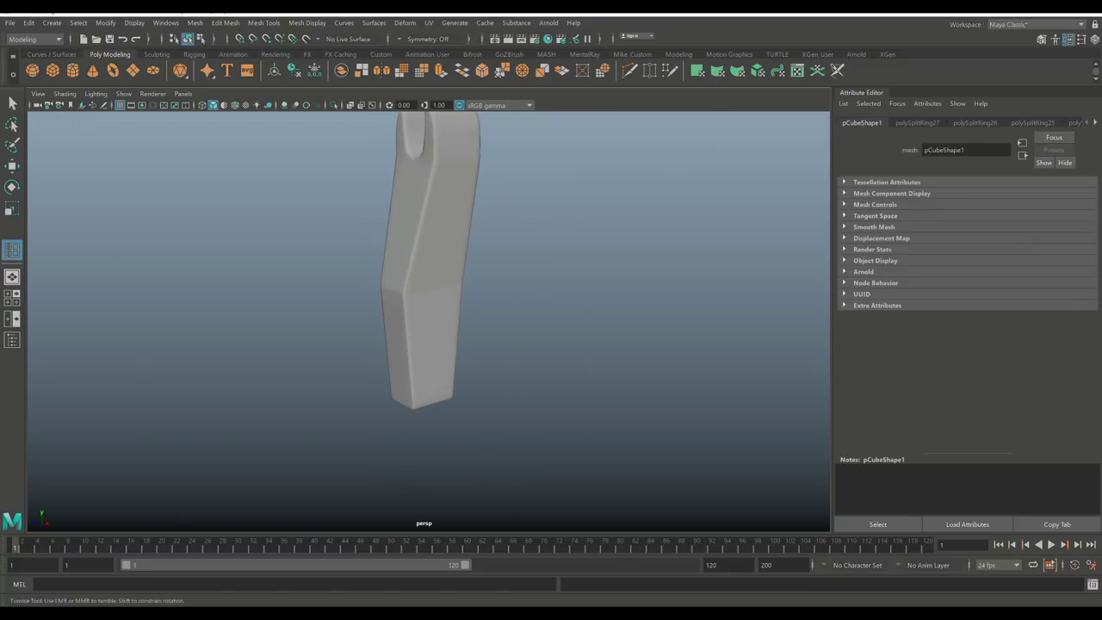
alt+drag(428, 320, 426, 288)
key(1)
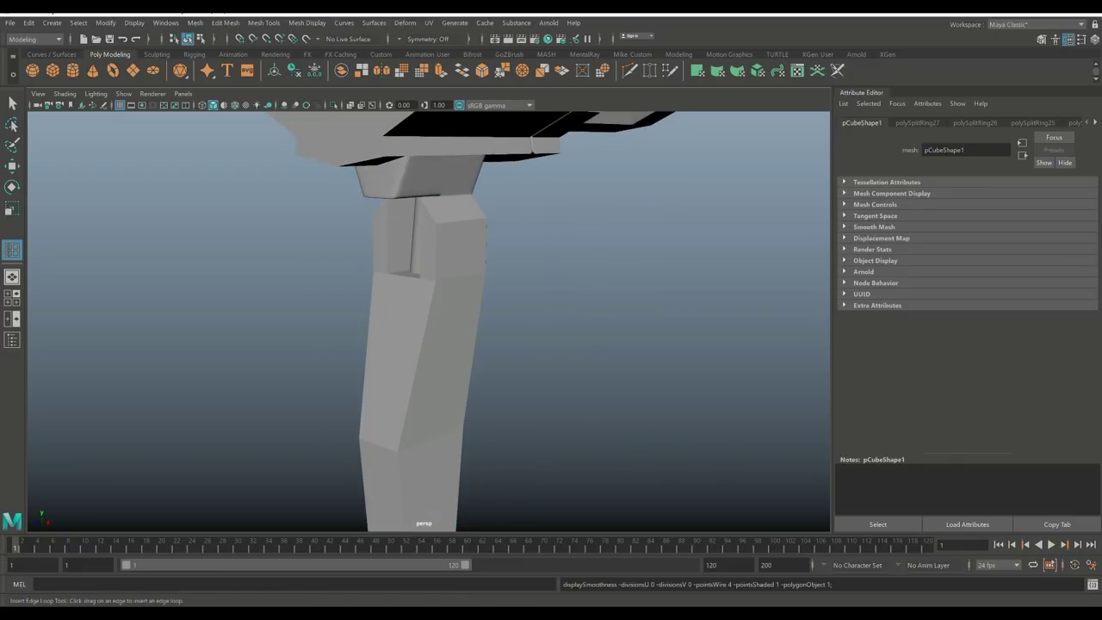
Step: Insert three more edge loops on the upper section, including one near its base
click(264, 23)
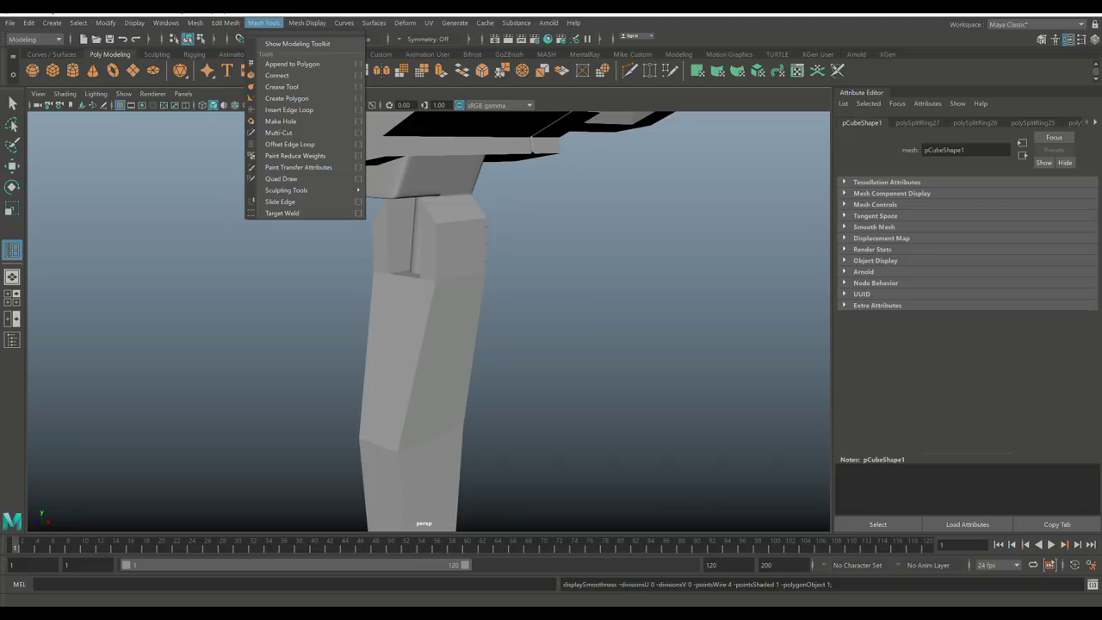
click(288, 110)
scroll(428, 321, up, 3)
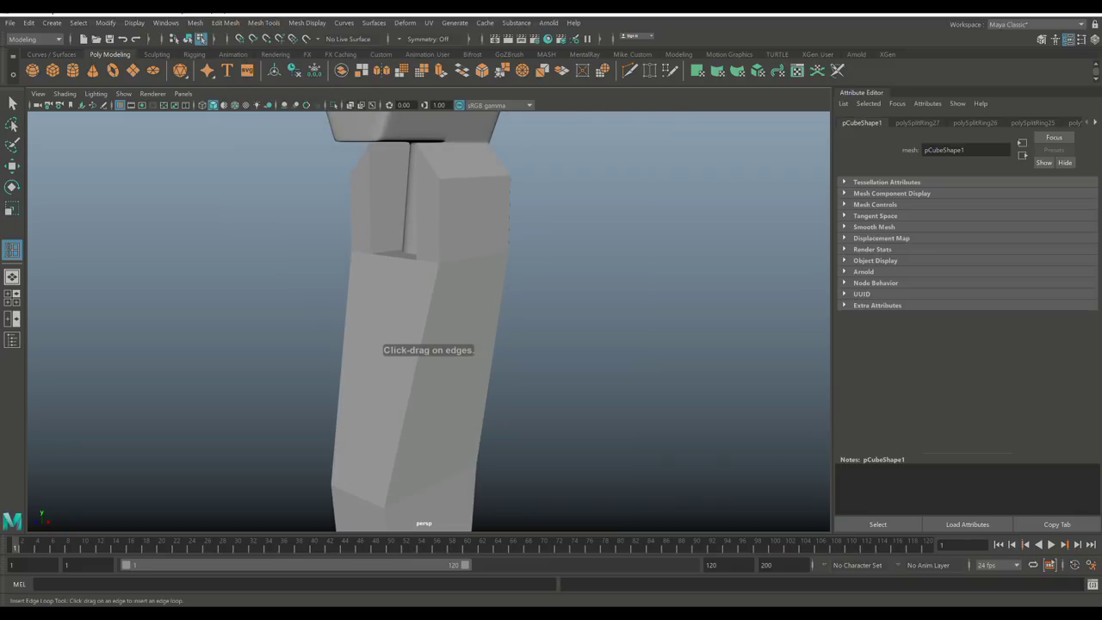
key(4)
alt+drag(430, 302, 404, 281)
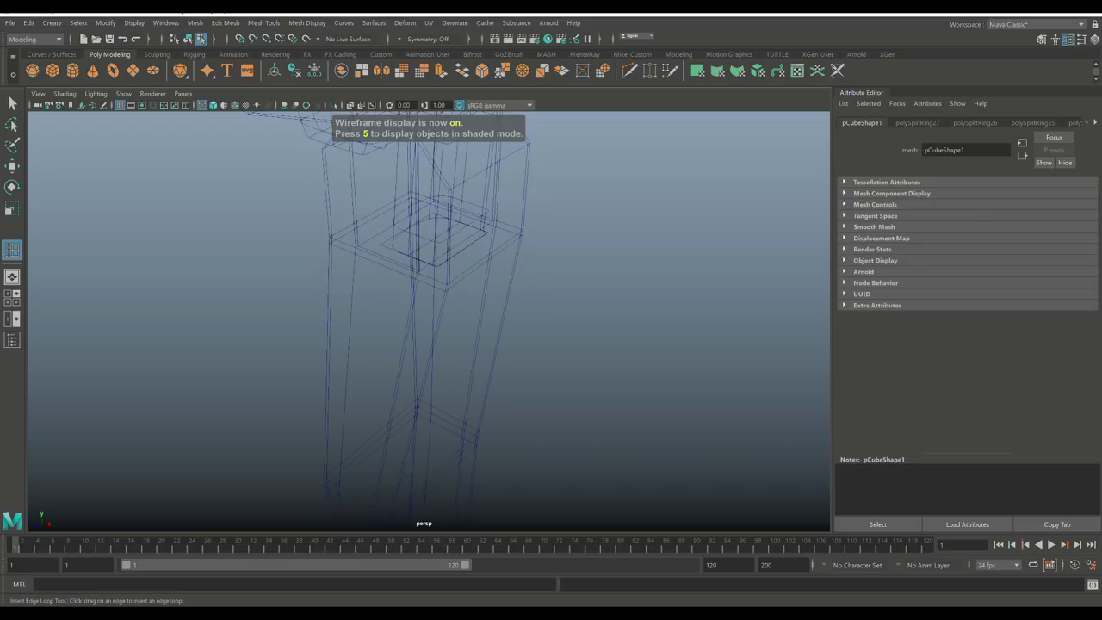
key(5)
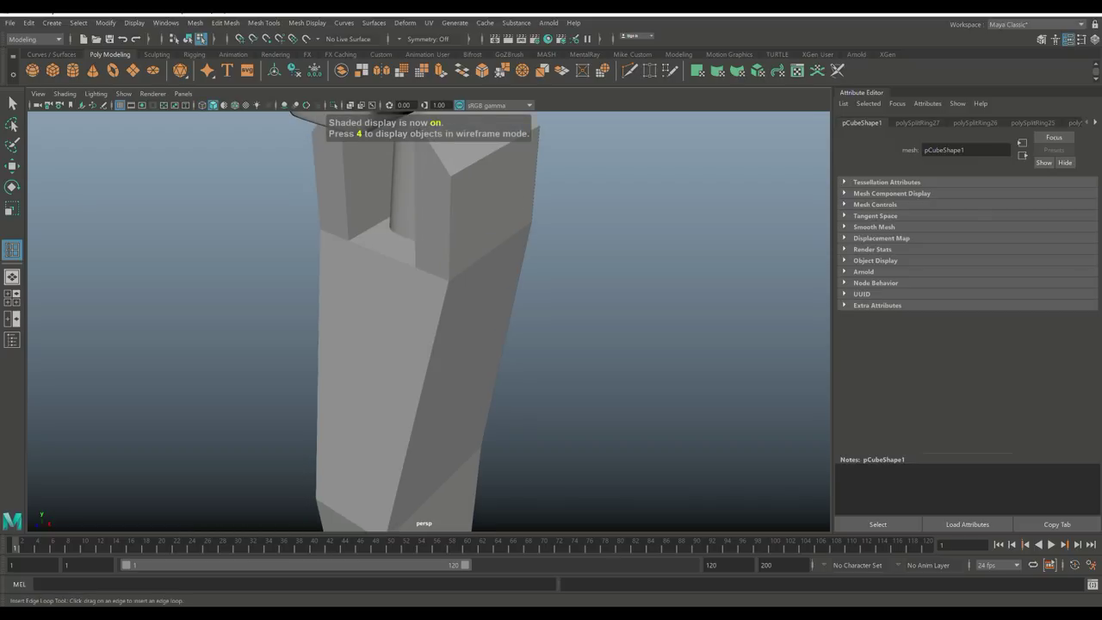
click(434, 186)
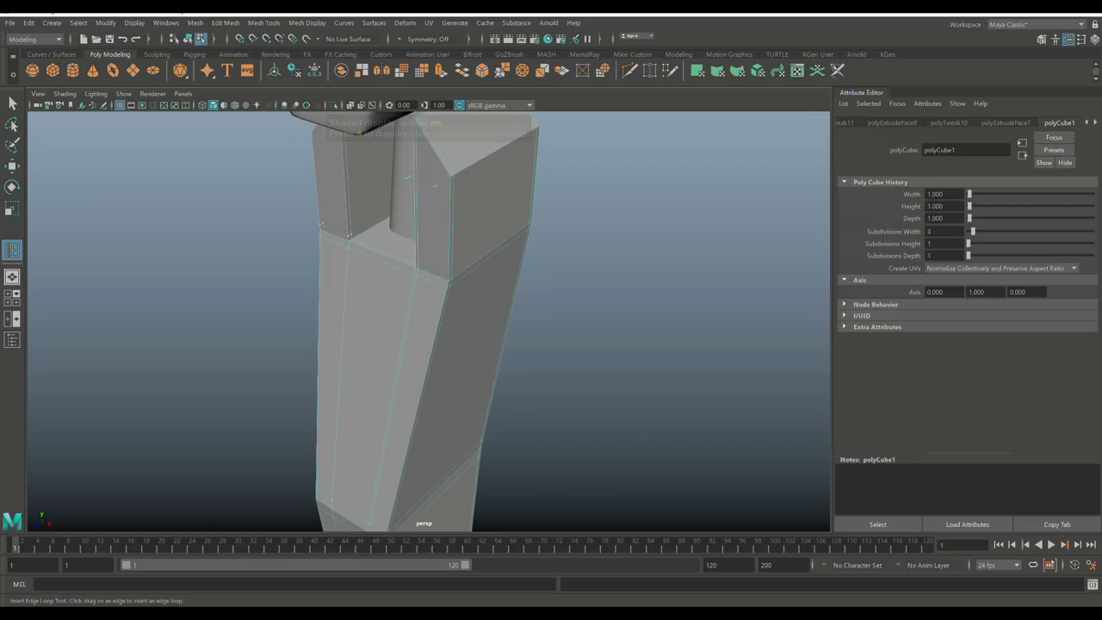
click(434, 185)
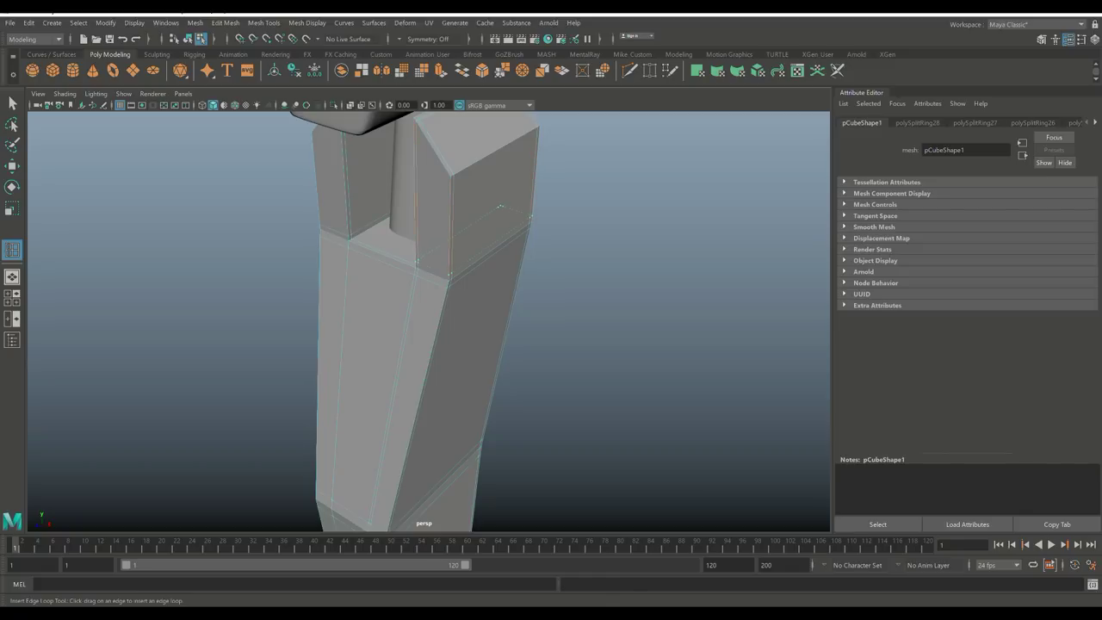
click(500, 206)
click(452, 182)
key(F8)
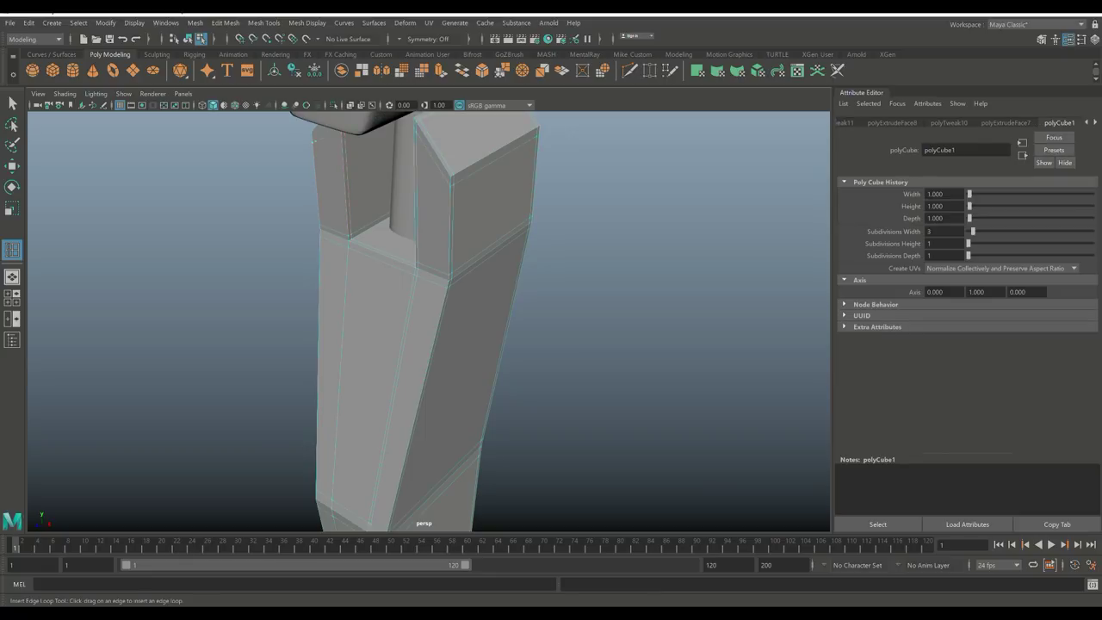
right_drag(448, 180, 527, 157)
Step: Orbit and zoom around the megaphone to inspect the whole grip
key(q)
click(430, 362)
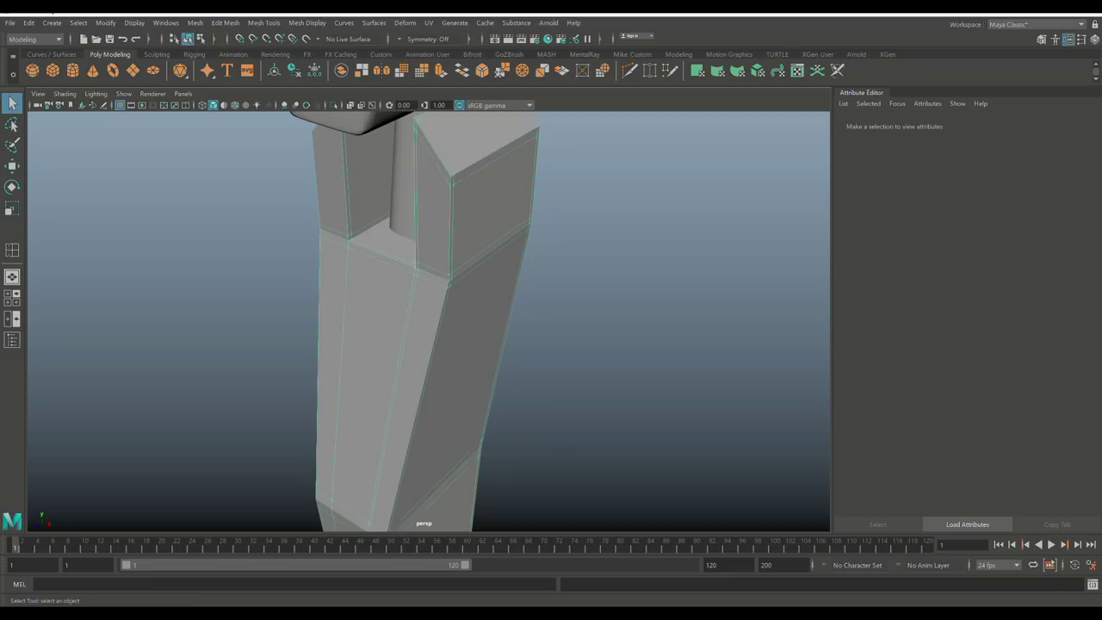
scroll(422, 319, down, 4)
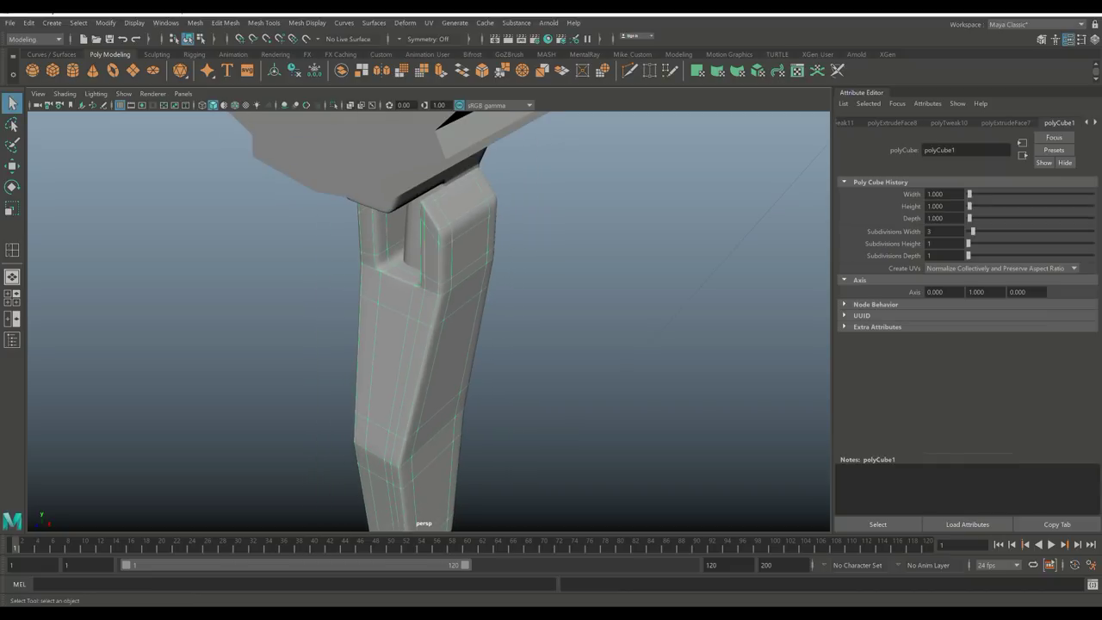
click(602, 258)
alt+drag(603, 258, 572, 258)
scroll(533, 249, down, 4)
scroll(410, 404, up, 6)
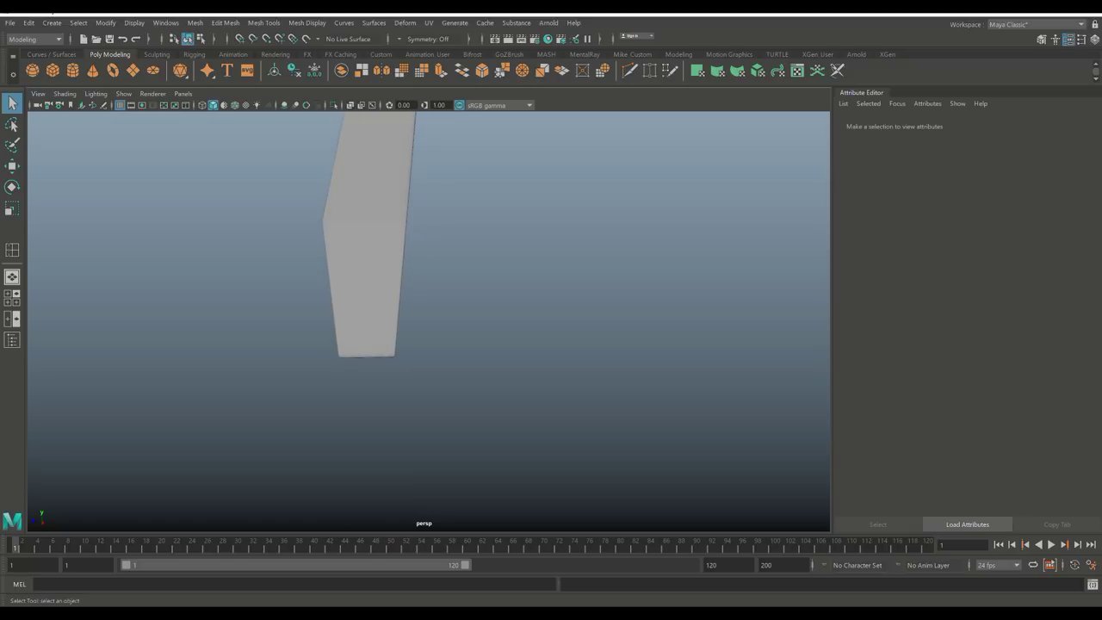
scroll(410, 404, down, 4)
alt+drag(410, 405, 379, 417)
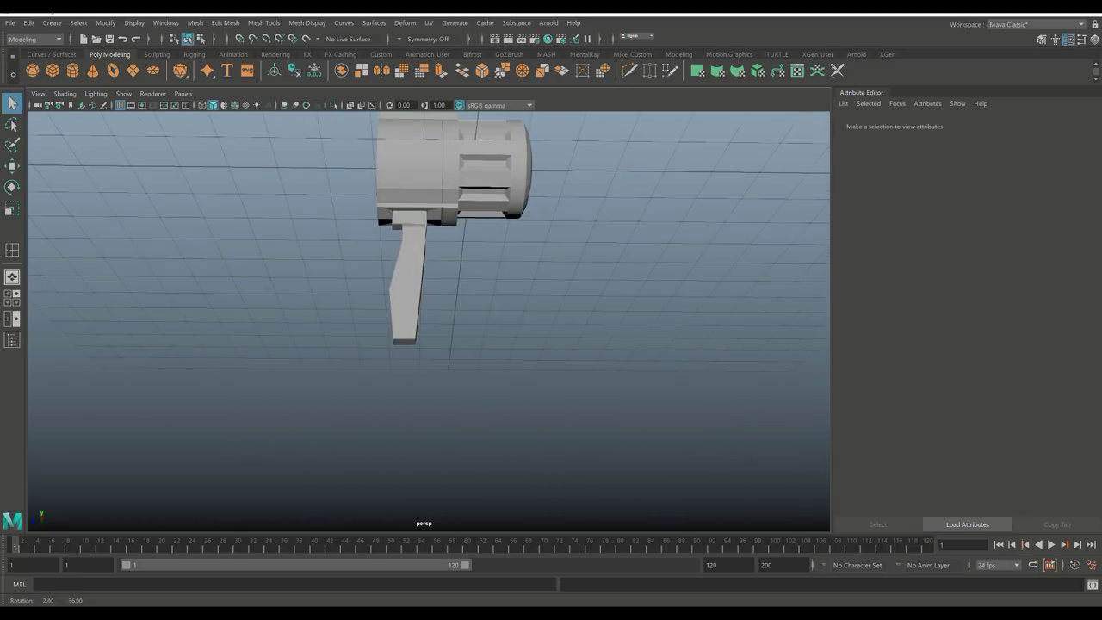
scroll(429, 321, up, 4)
Step: Insert an edge loop near the handle's bottom and slide it along the handle
click(383, 258)
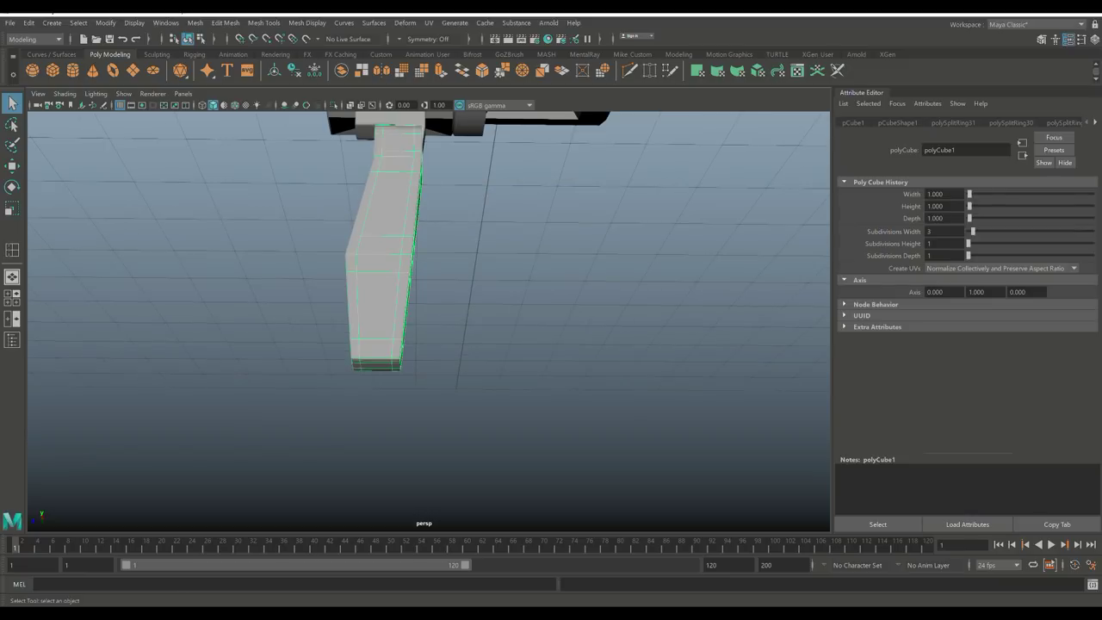
alt+drag(430, 404, 500, 384)
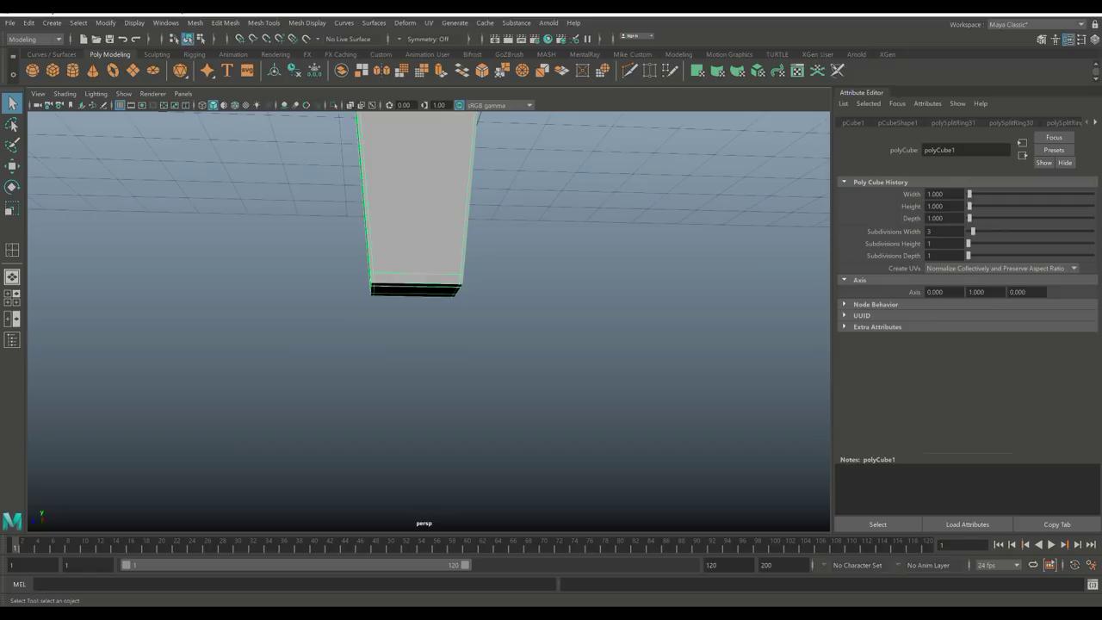
shift+right_drag(399, 289, 401, 245)
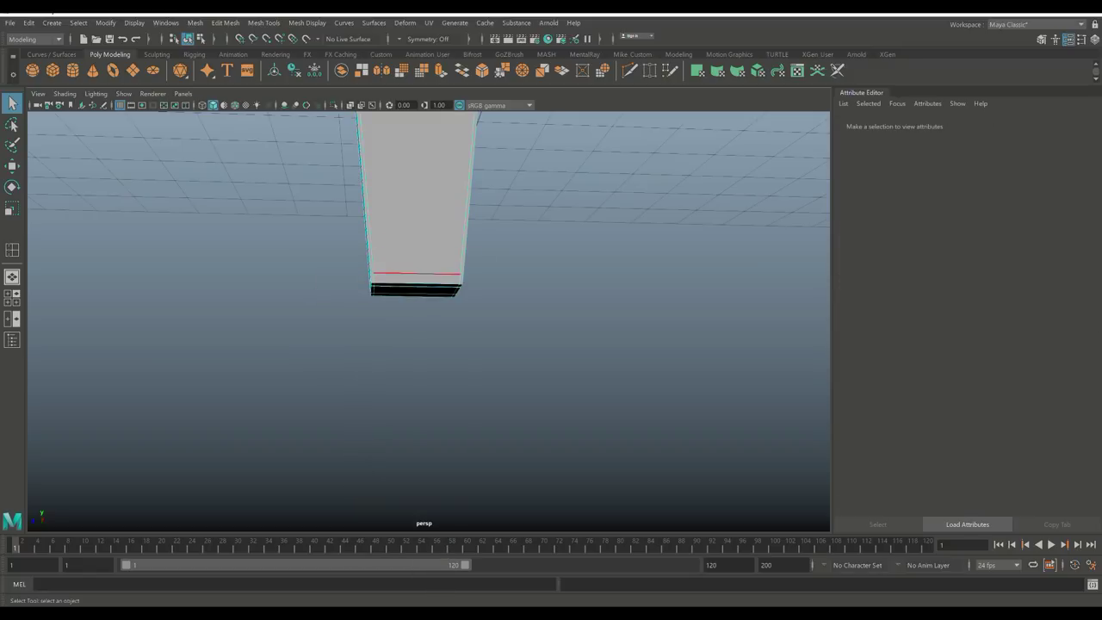
click(401, 274)
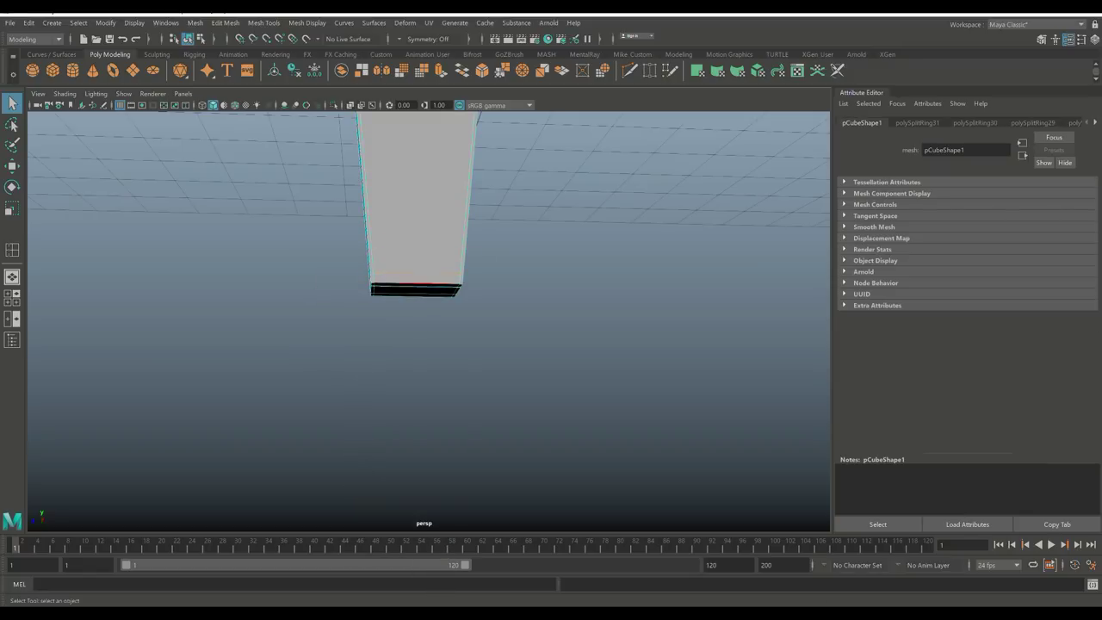
key(w)
drag(415, 237, 548, 219)
key(r)
Step: Widen the handle's bottom loop and push a middle edge loop sideways to bend the handle
ctrl+drag(418, 289, 449, 275)
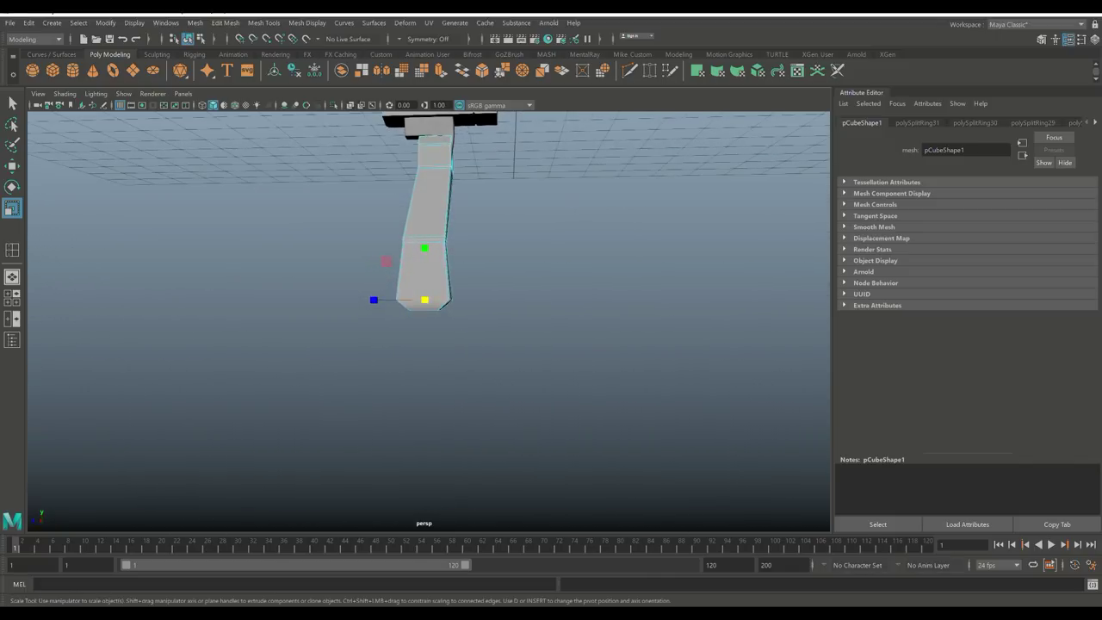
right_drag(423, 244, 371, 239)
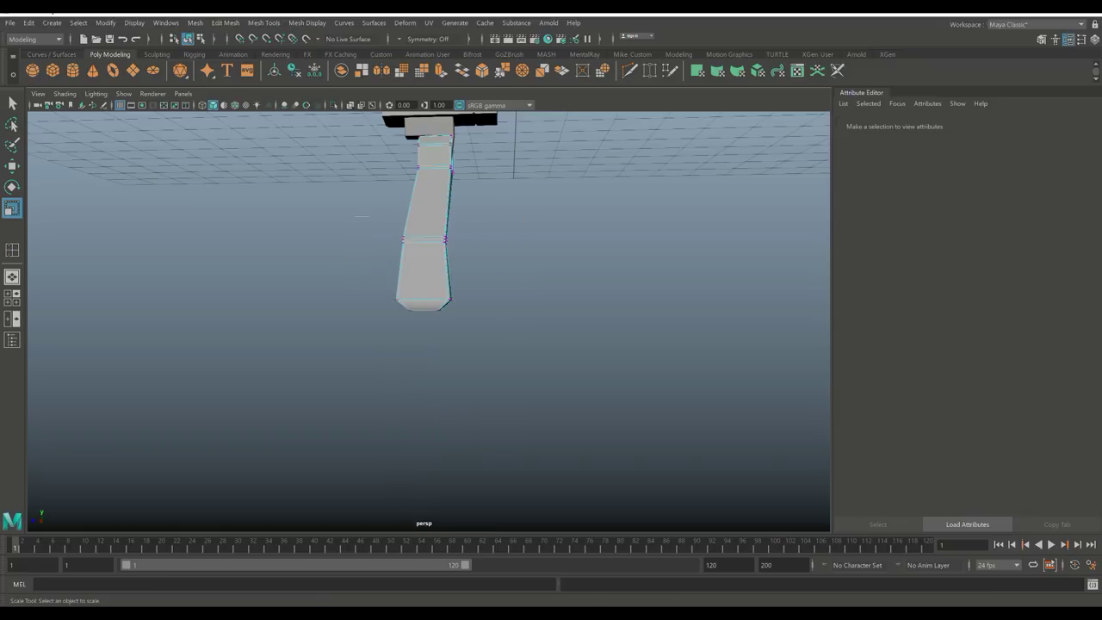
drag(353, 218, 456, 258)
key(w)
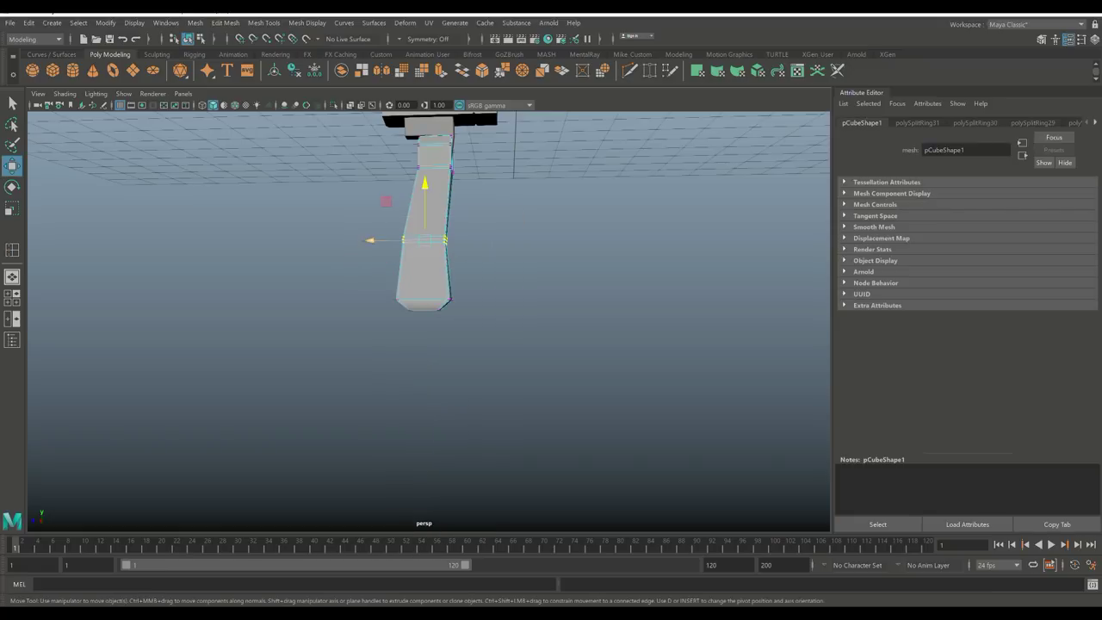
drag(372, 241, 365, 240)
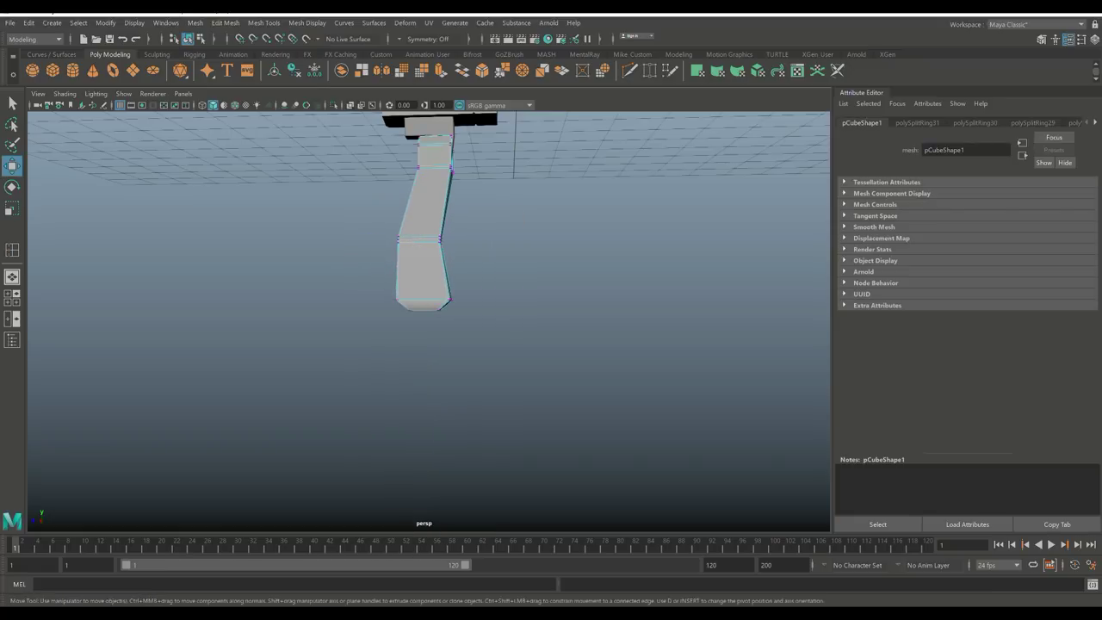
click(383, 220)
Step: Select the front faces of the grip's upper section and extrude them
right_drag(431, 194, 473, 175)
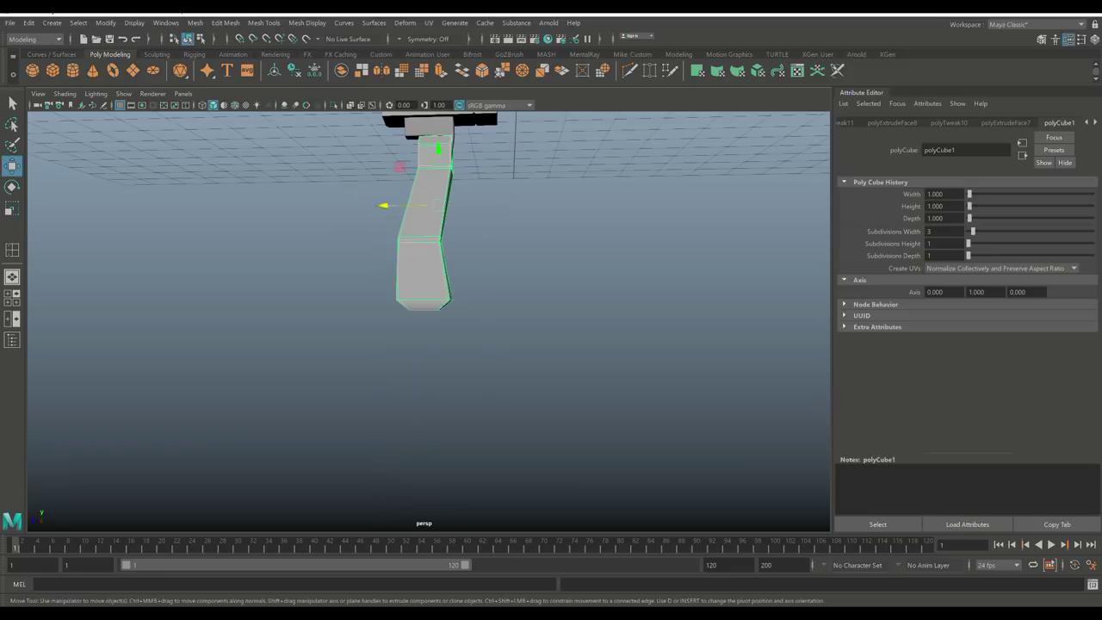
click(602, 388)
alt+drag(516, 345, 584, 297)
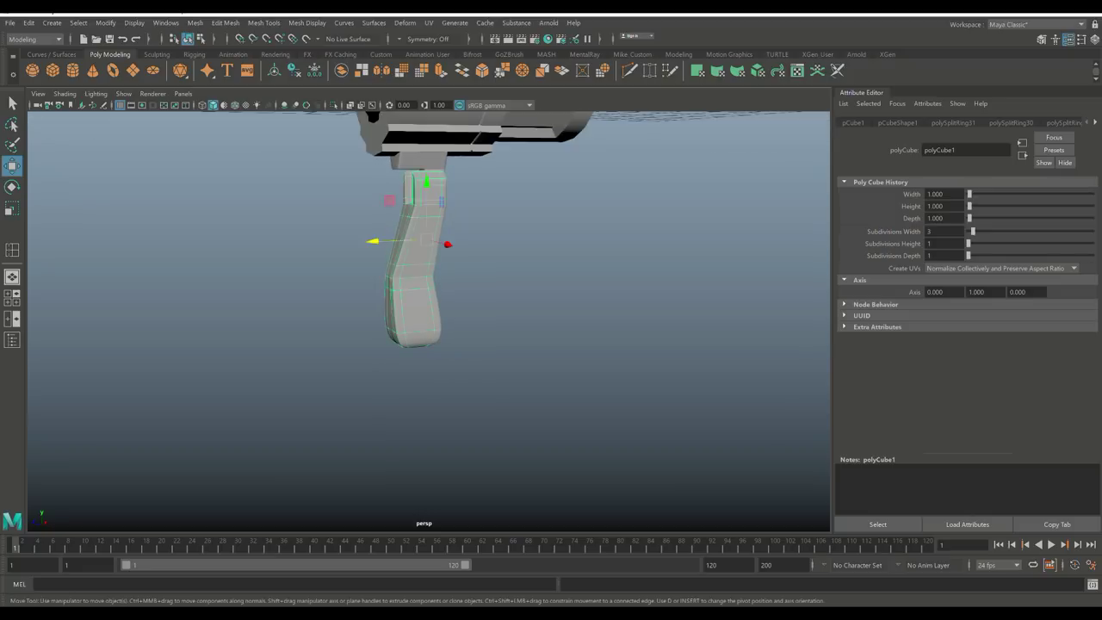
key(1)
right_drag(438, 182, 435, 215)
click(430, 215)
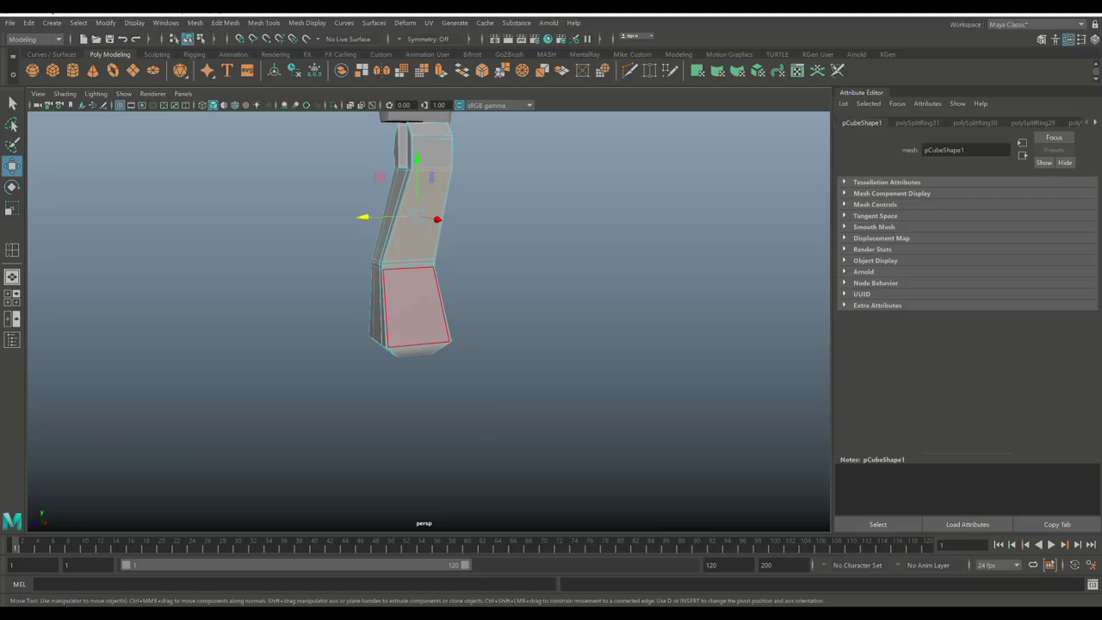
click(413, 284)
alt+drag(430, 301, 517, 302)
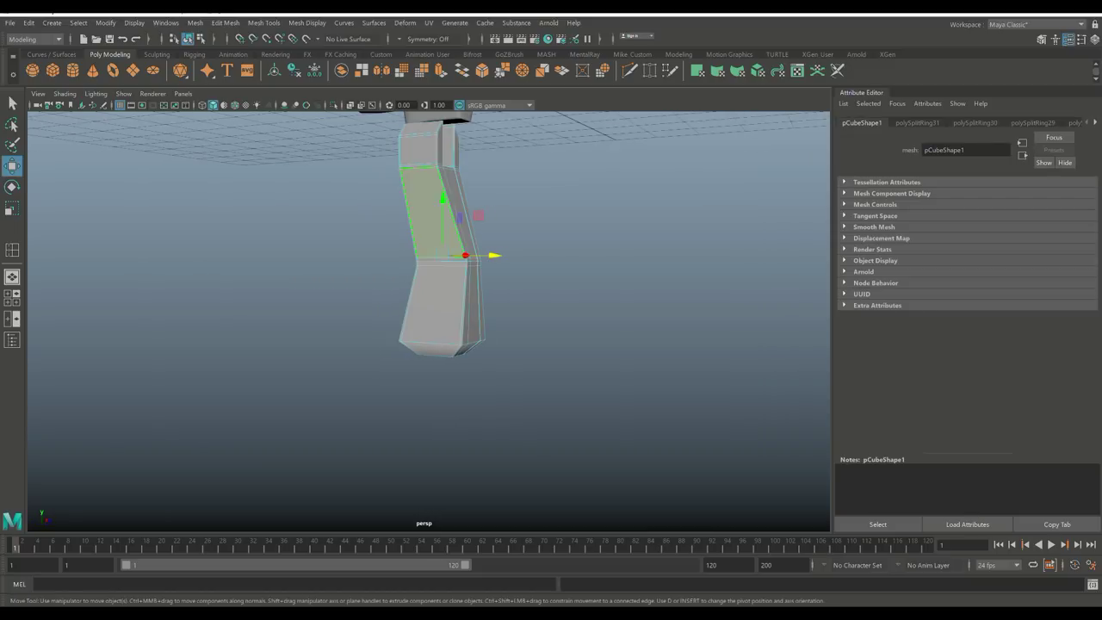
click(435, 301)
alt+drag(435, 301, 569, 301)
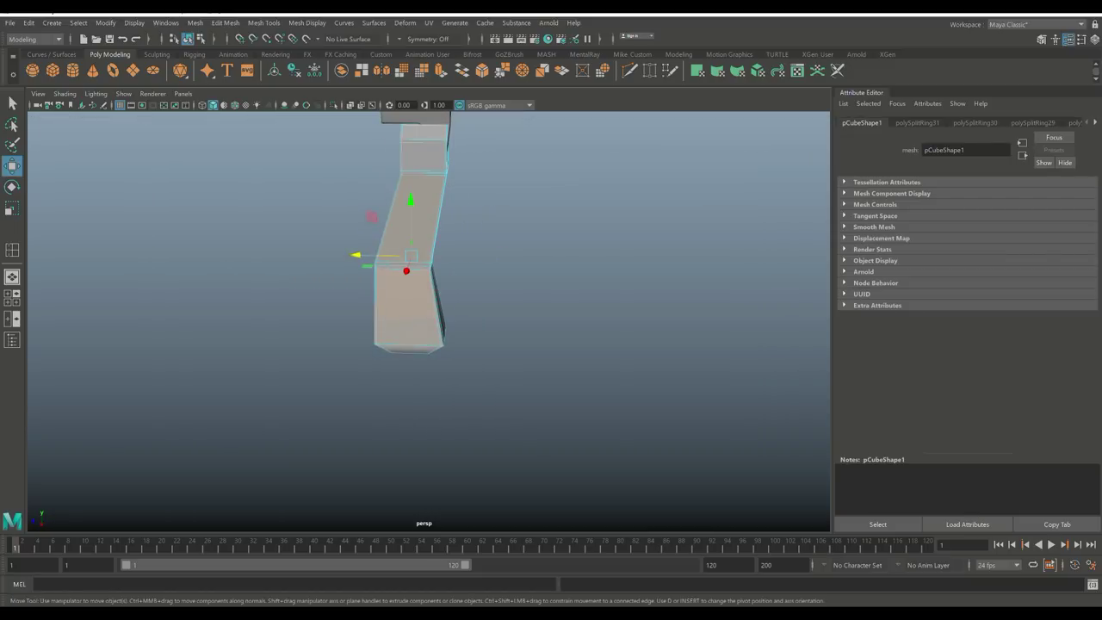
key(ctrl+e)
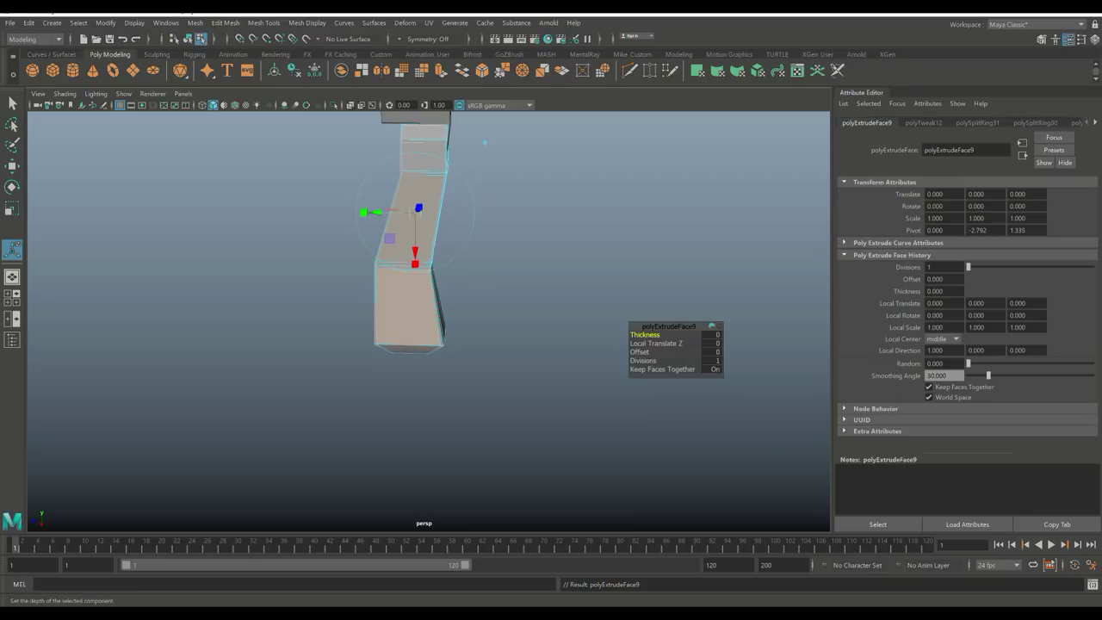
Step: Inset the extruded front faces with an offset of 0.1 and widen them slightly in X
click(639, 352)
mouse_move(639, 351)
middle_down()
mouse_move(689, 352)
mouse_move(655, 351)
middle_up()
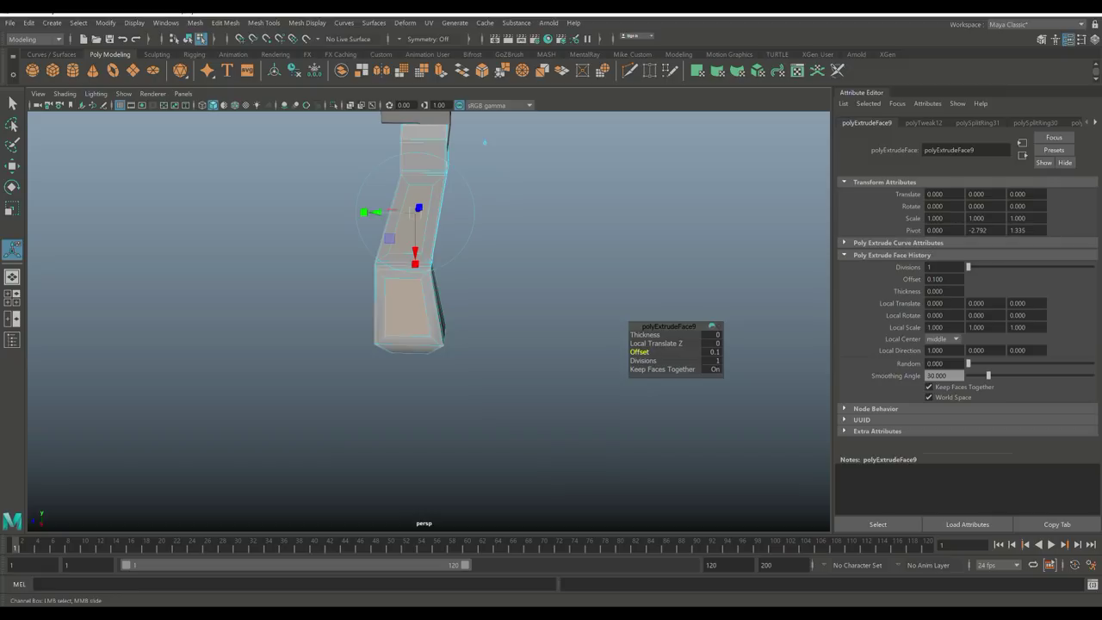
alt+drag(517, 387, 448, 387)
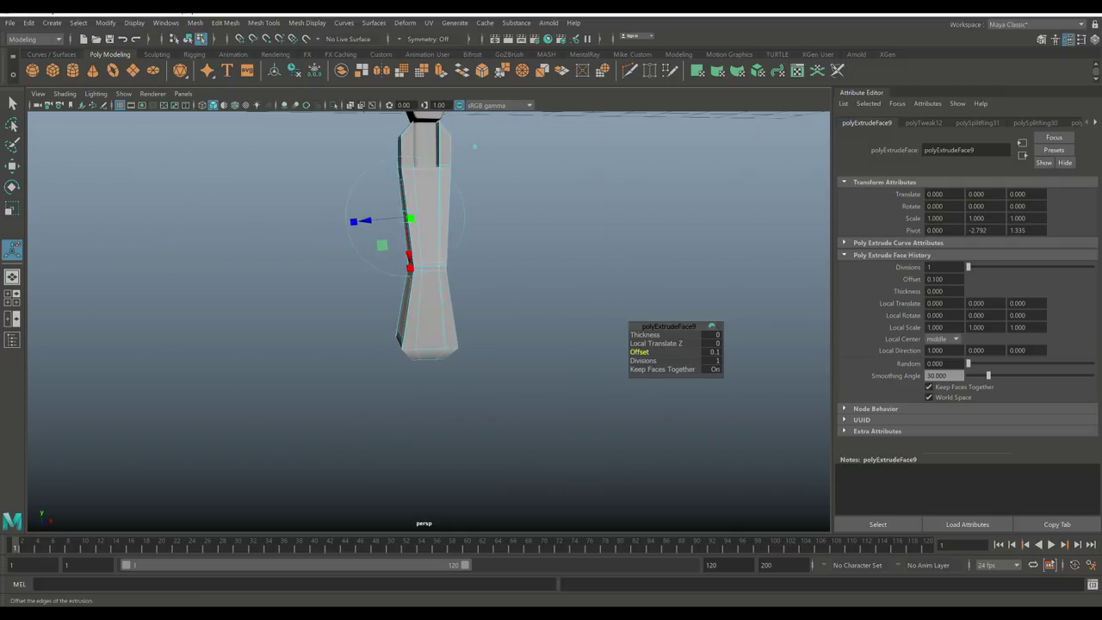
key(r)
scroll(427, 250, up, 2)
alt+drag(427, 249, 379, 249)
drag(465, 248, 401, 253)
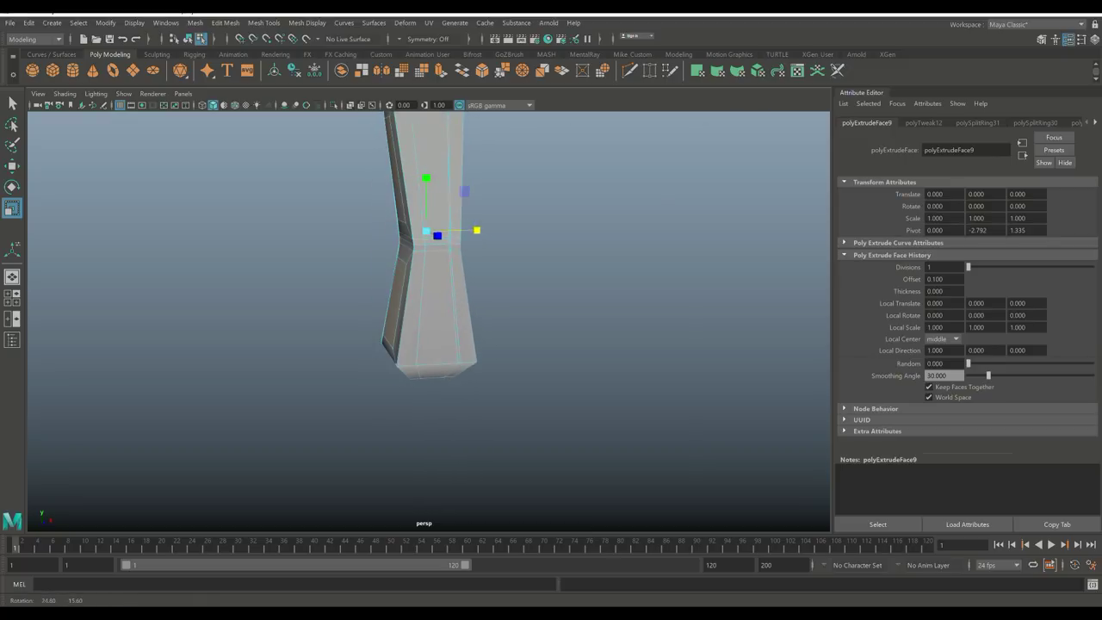
Step: Extrude the panel faces again and scale the new extrusion sideways in X
key(ctrl+e)
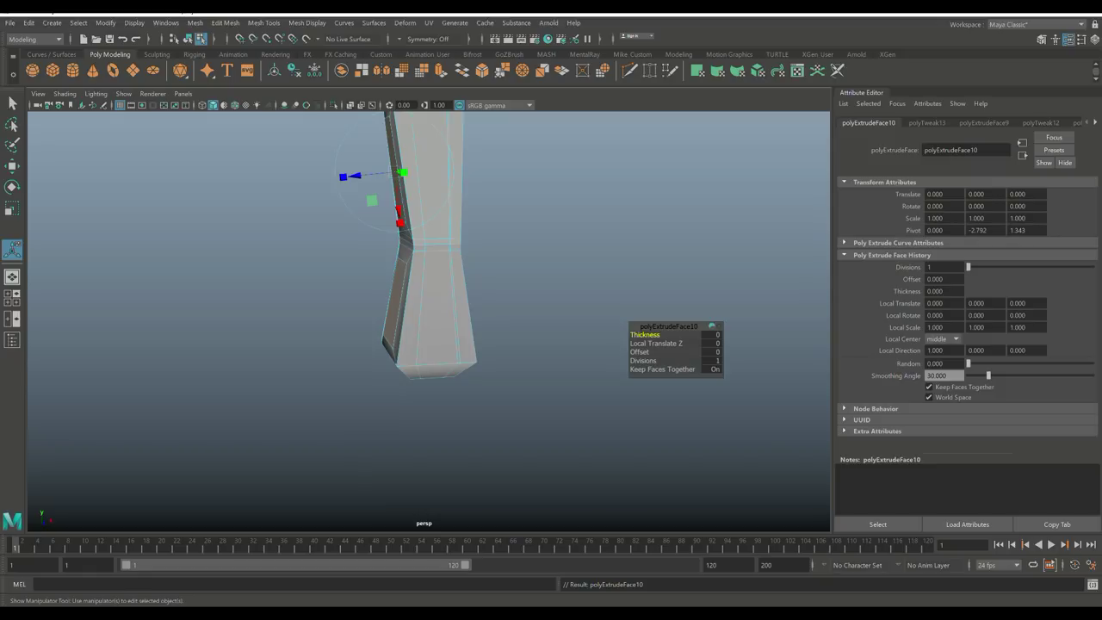
key(r)
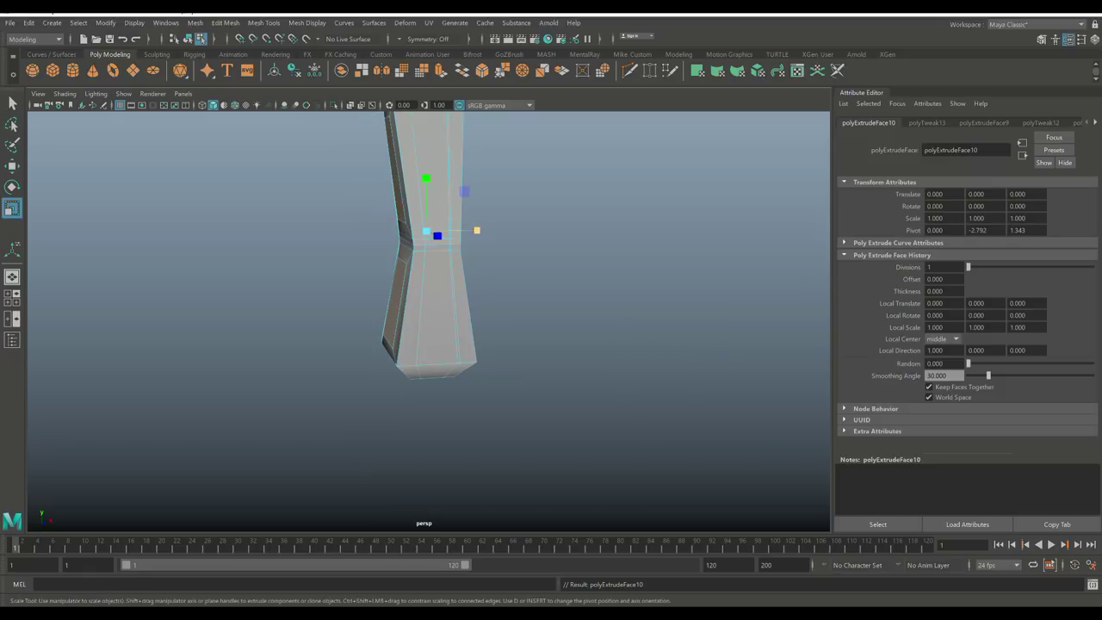
drag(477, 229, 466, 189)
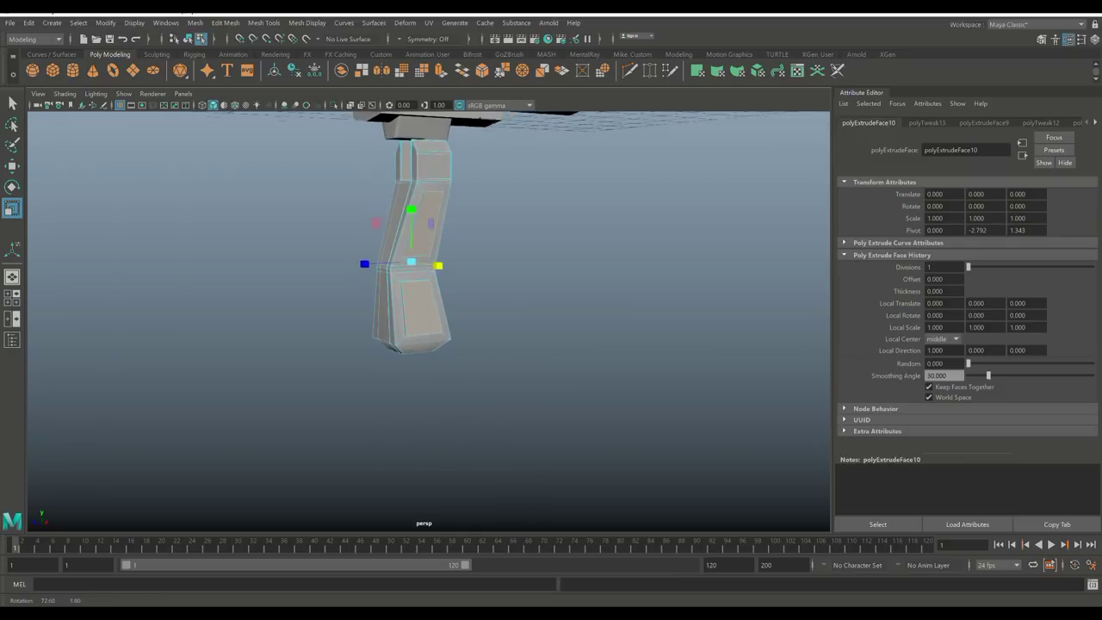
right_drag(433, 159, 490, 158)
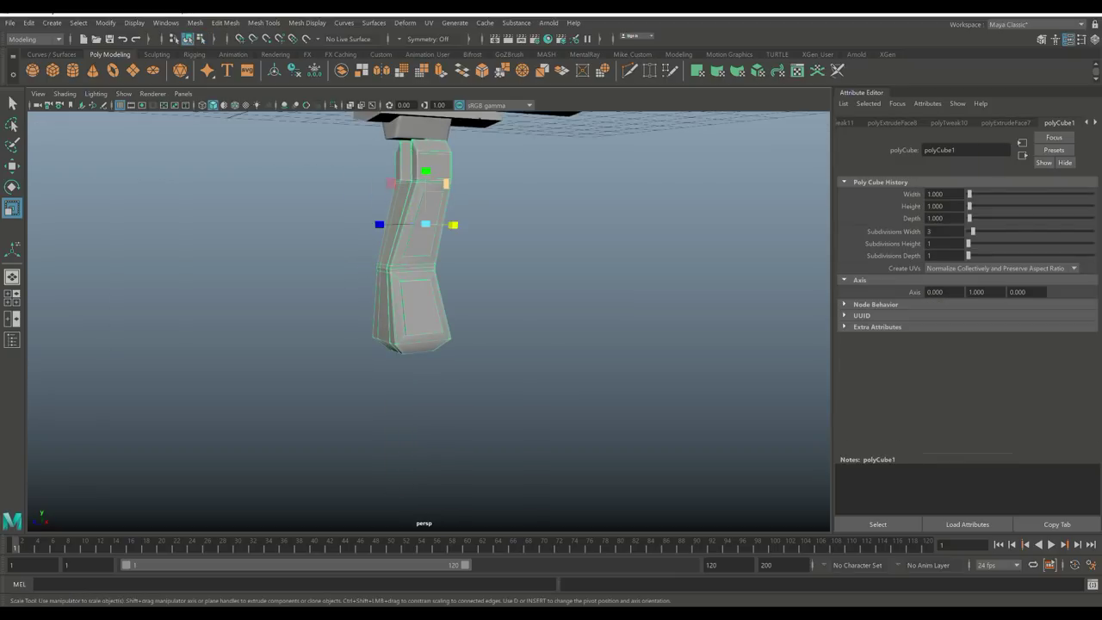
Step: Check the grip with smooth preview (3), return to the low-poly cage (1), and pick Insert Edge Loop
key(3)
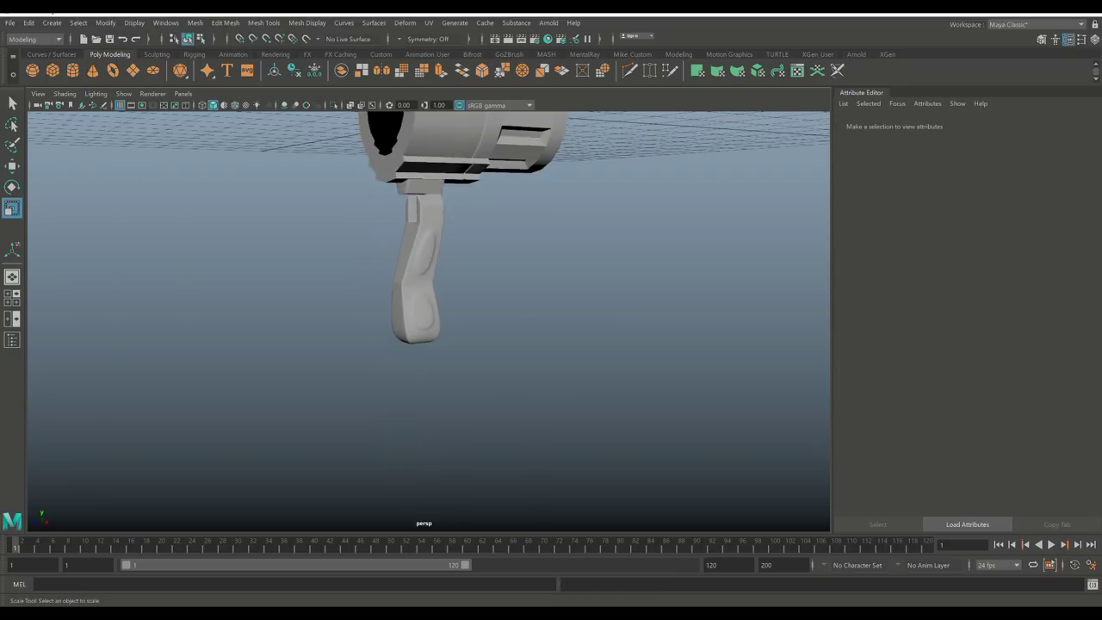
mouse_move(465, 215)
alt+mouse_down()
mouse_move(482, 211)
mouse_move(456, 215)
alt+mouse_up()
click(412, 258)
key(1)
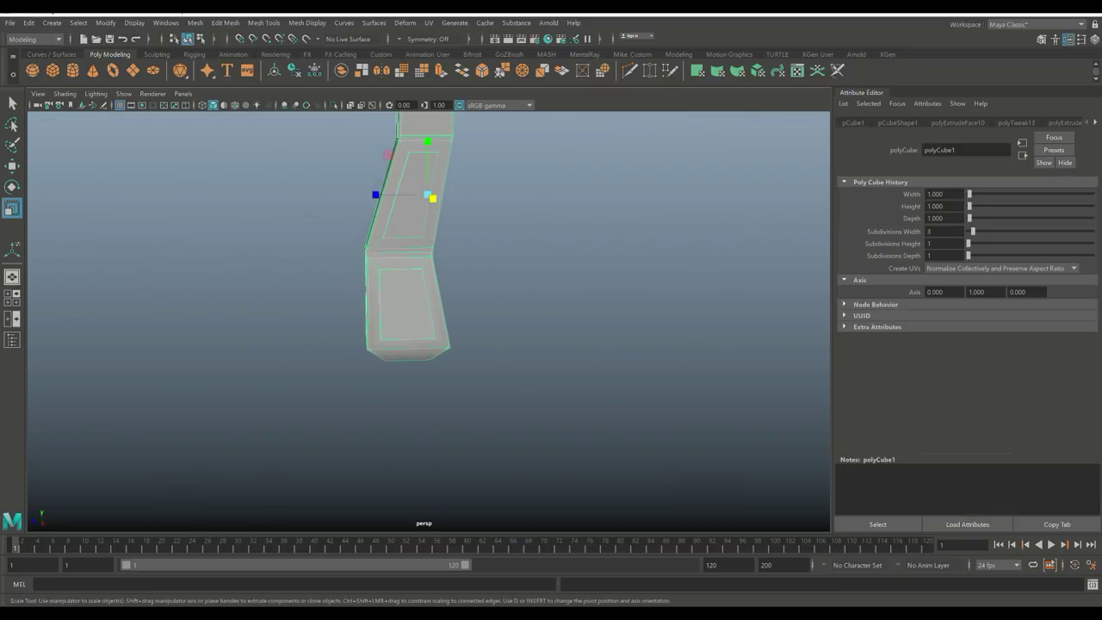
scroll(413, 301, up, 2)
scroll(413, 301, up, 1)
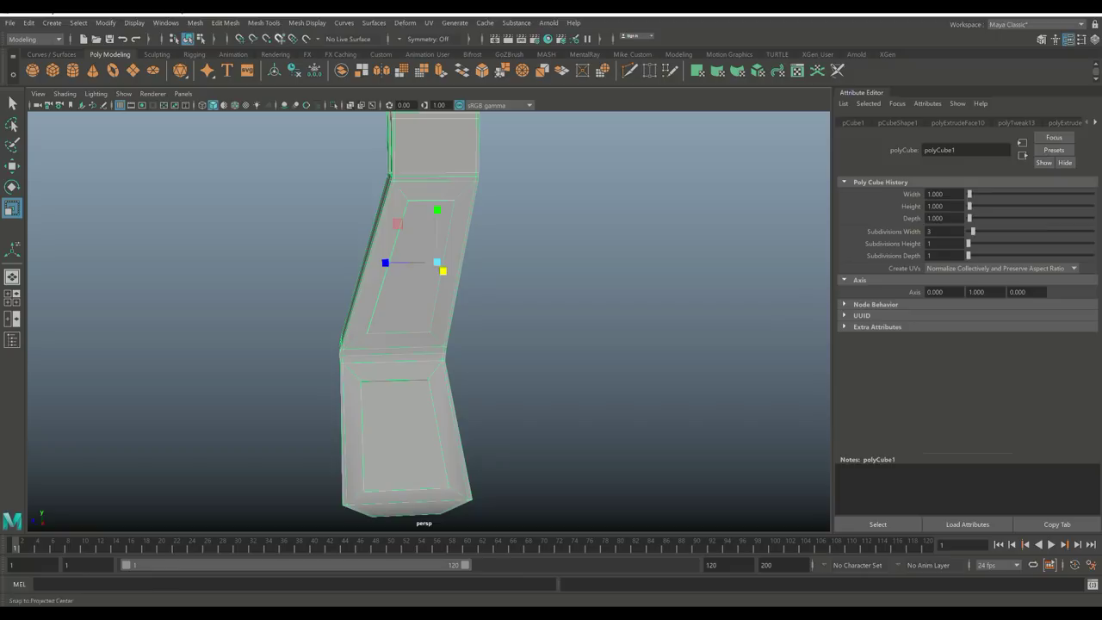
click(264, 23)
click(289, 109)
Step: Add edge loops on the grip's lower part and supporting loops around the panel
scroll(413, 301, up, 2)
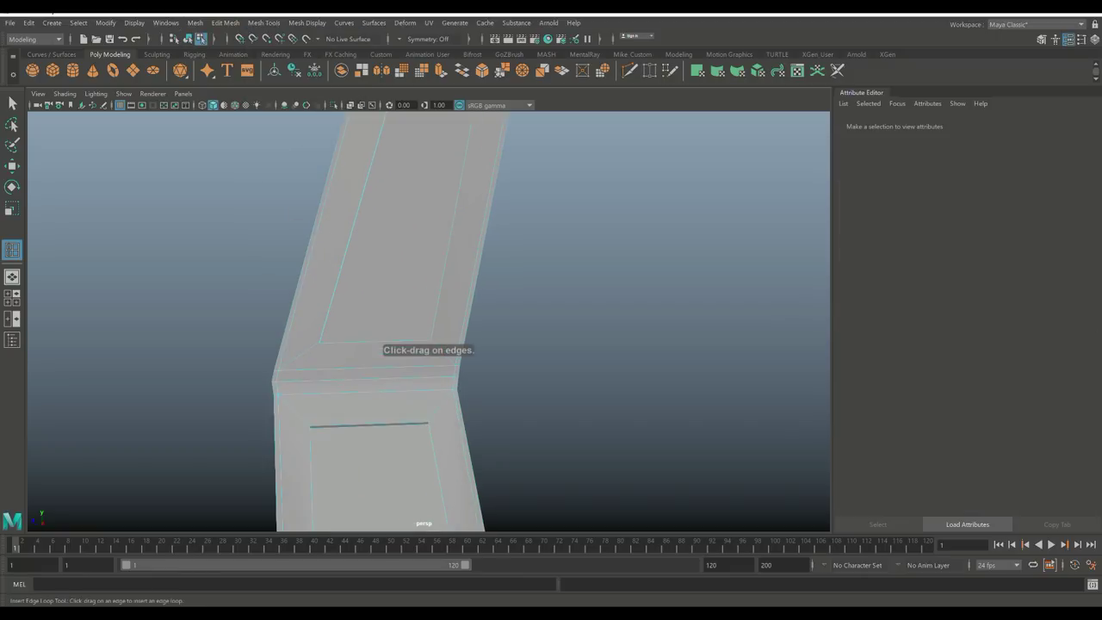
alt+drag(431, 344, 482, 346)
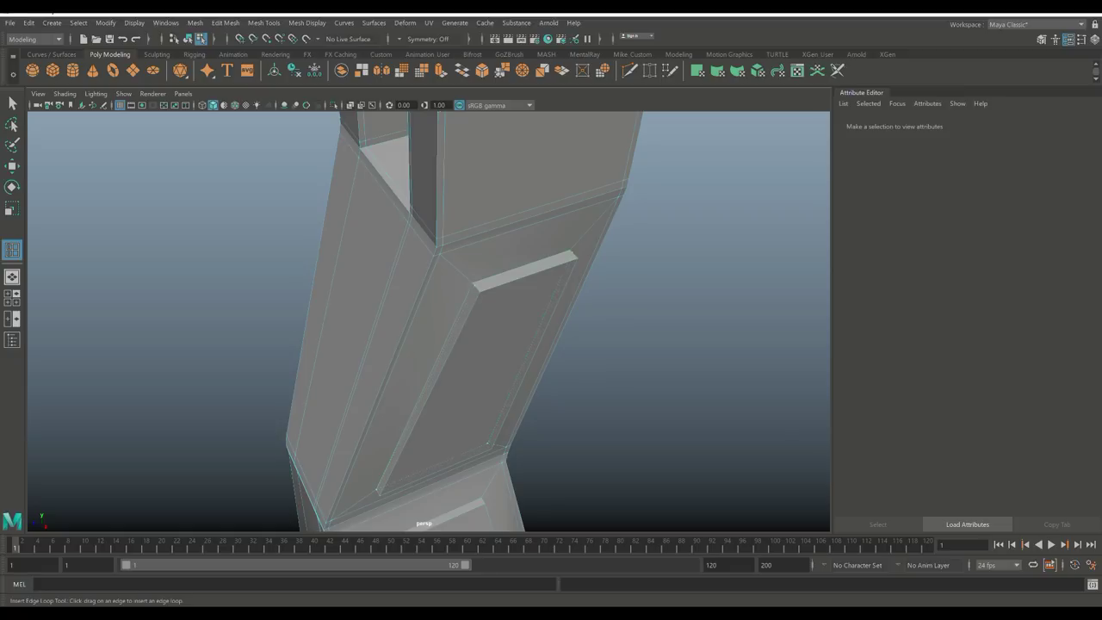
click(431, 472)
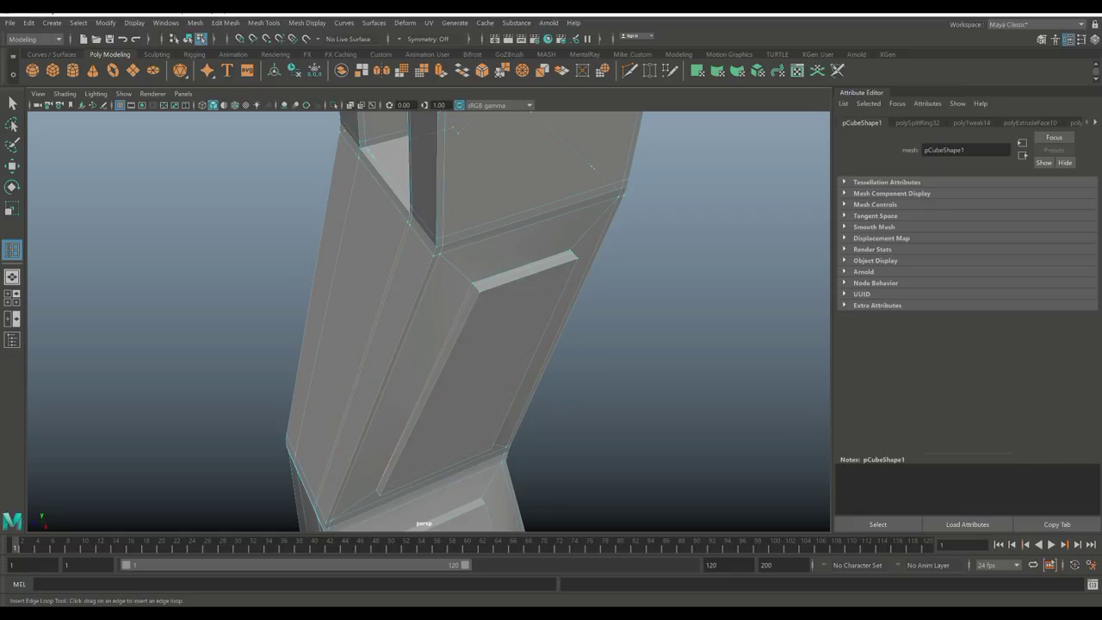
scroll(431, 318, up, 3)
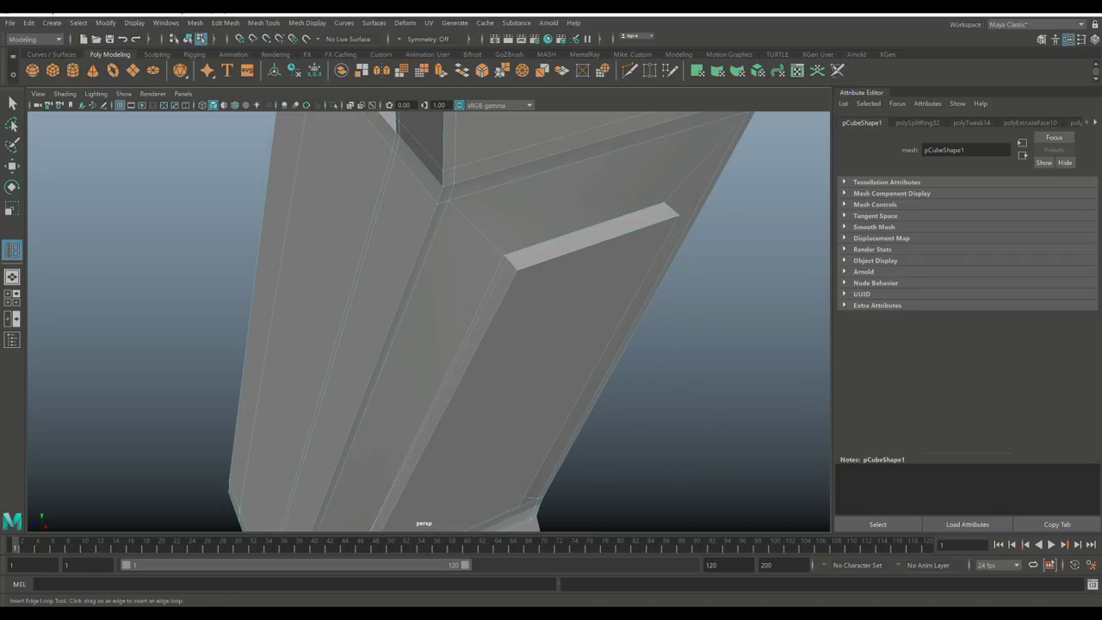
click(430, 345)
alt+drag(431, 318, 344, 349)
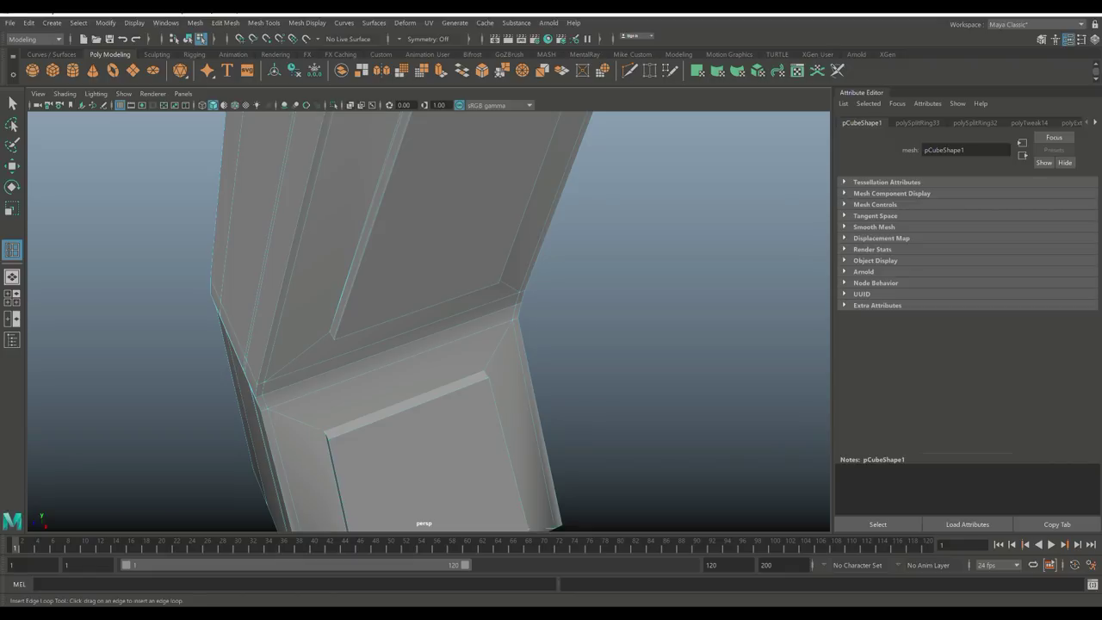
mouse_move(344, 349)
alt+mouse_down()
mouse_move(285, 366)
mouse_move(353, 336)
alt+mouse_up()
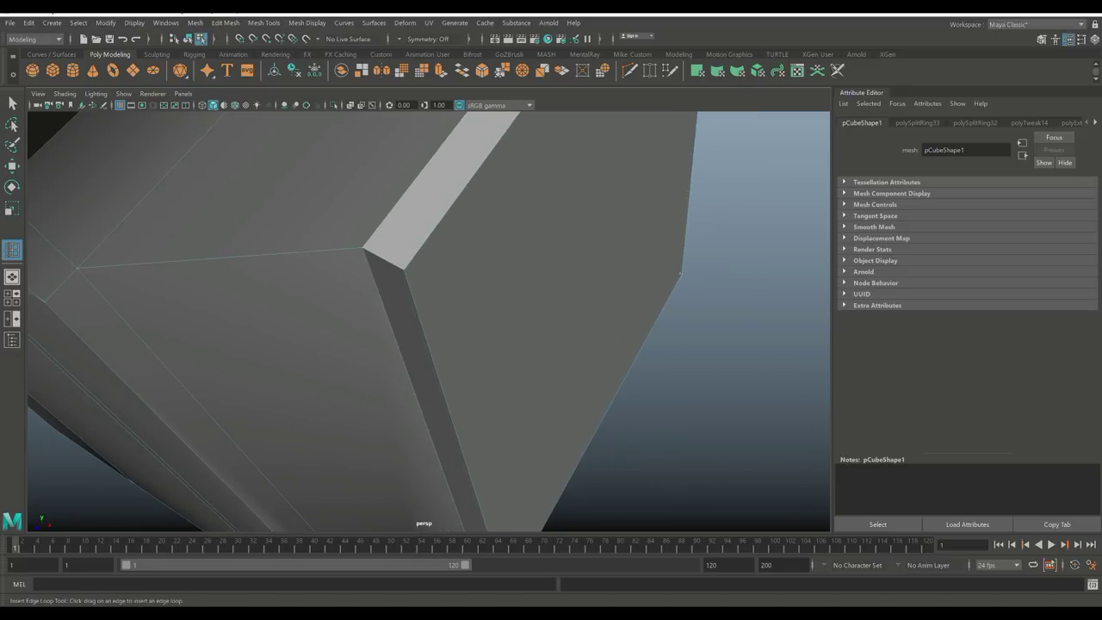
click(680, 273)
click(430, 344)
Step: Insert edge loops along the raised panel's top edge and on the grip pillar
alt+drag(431, 345, 340, 372)
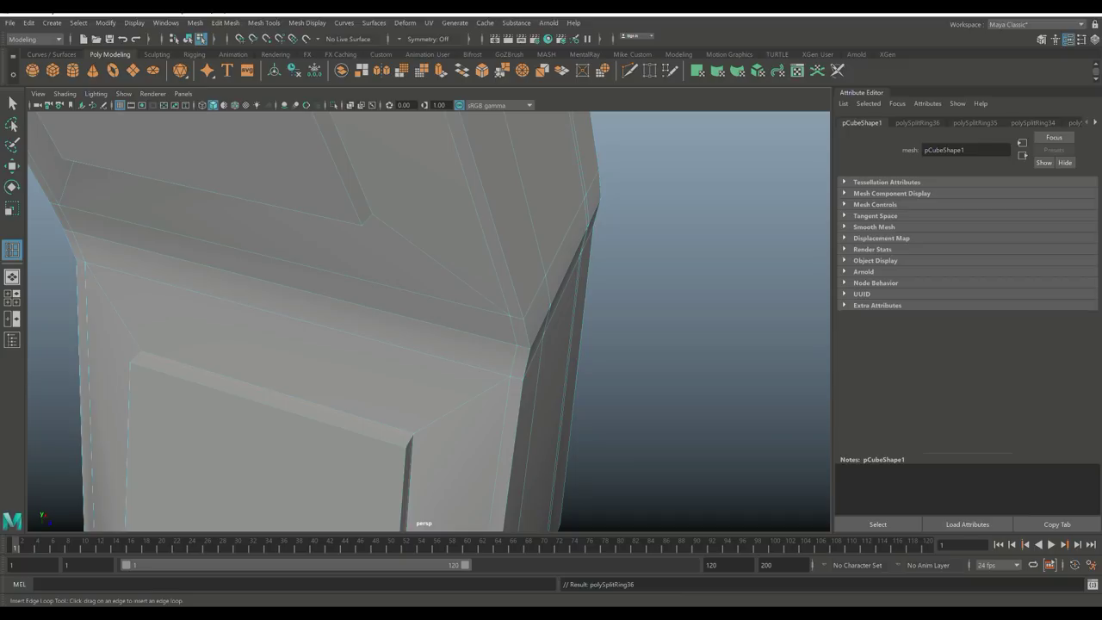
click(345, 370)
alt+drag(344, 370, 439, 293)
scroll(428, 320, down, 3)
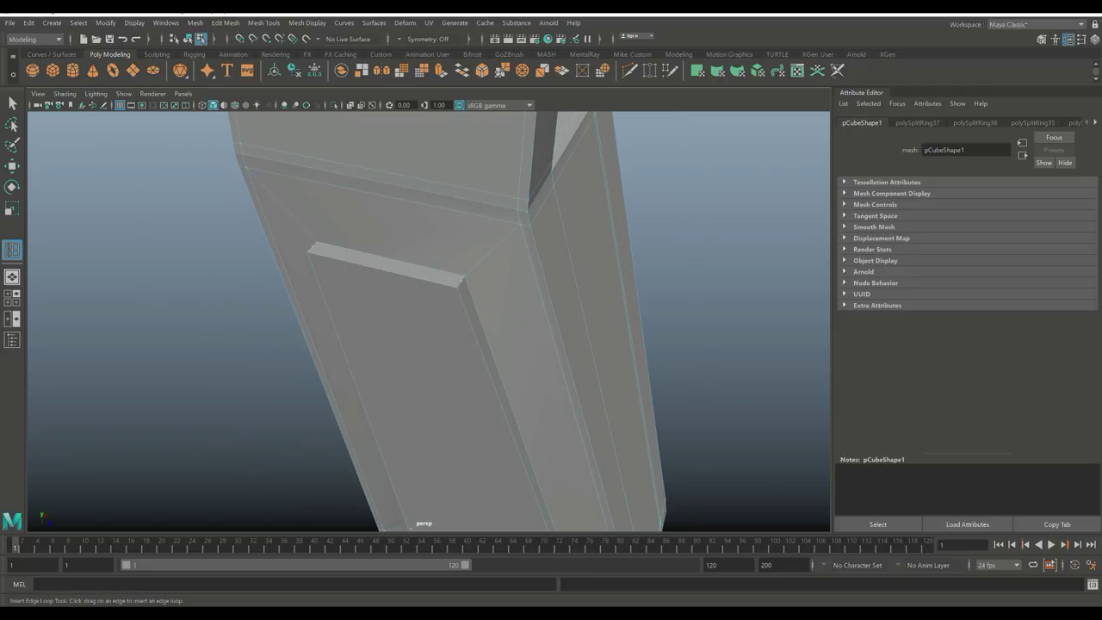
click(387, 267)
click(603, 362)
Step: Exit edge loop insertion and preview the grip smoothed with its rounded insets
key(q)
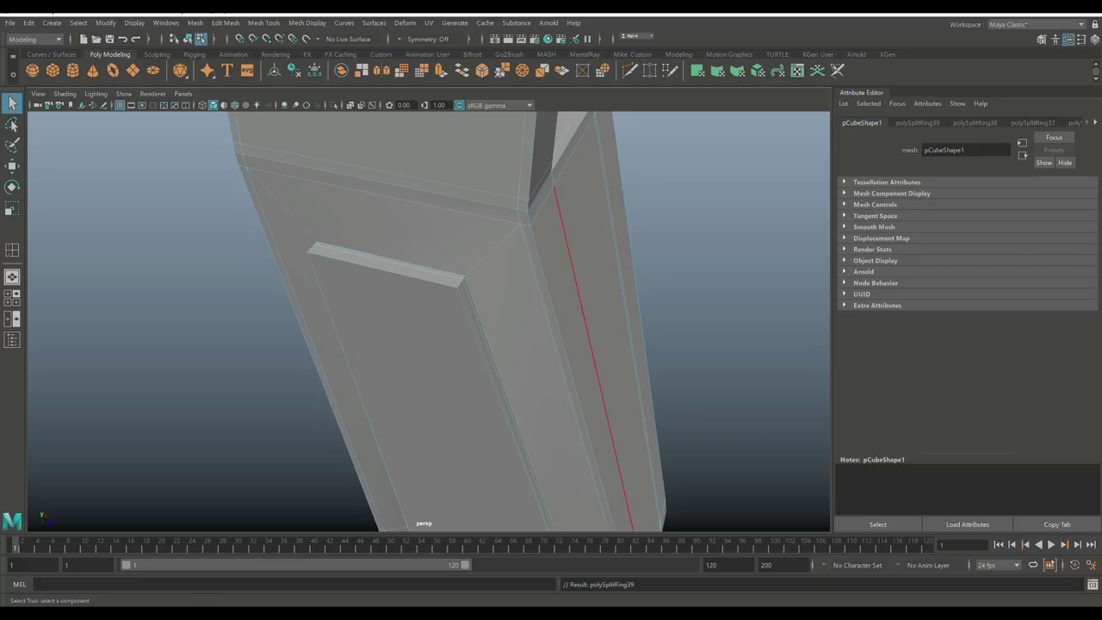
right_drag(556, 206, 612, 175)
scroll(612, 174, down, 5)
alt+drag(612, 175, 353, 220)
key(3)
click(259, 224)
Step: Select the grip's two inset panel faces in Face mode with smooth preview off
click(465, 465)
key(1)
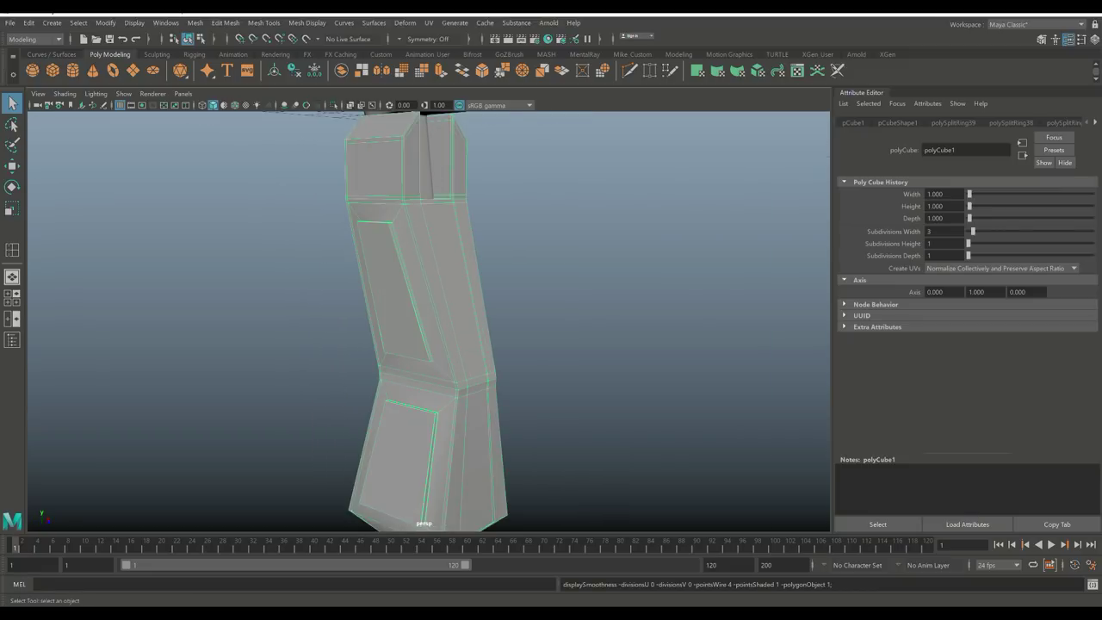
mouse_move(431, 318)
alt+mouse_down()
mouse_move(447, 301)
mouse_move(431, 301)
alt+mouse_up()
right_drag(386, 219, 387, 250)
alt+drag(387, 250, 394, 207)
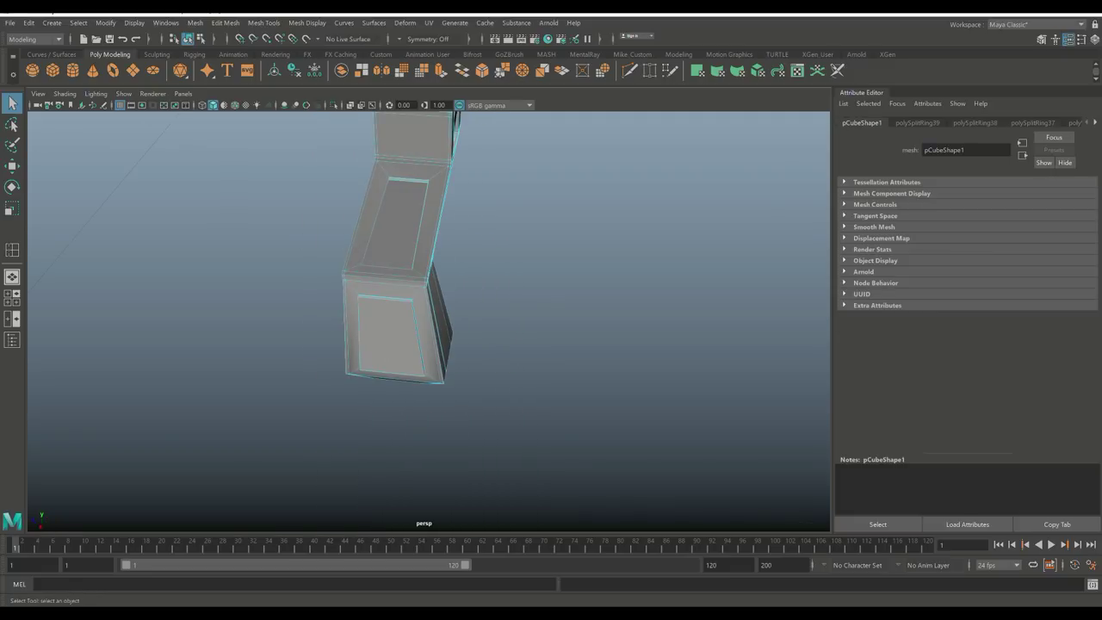
alt+drag(381, 327, 405, 250)
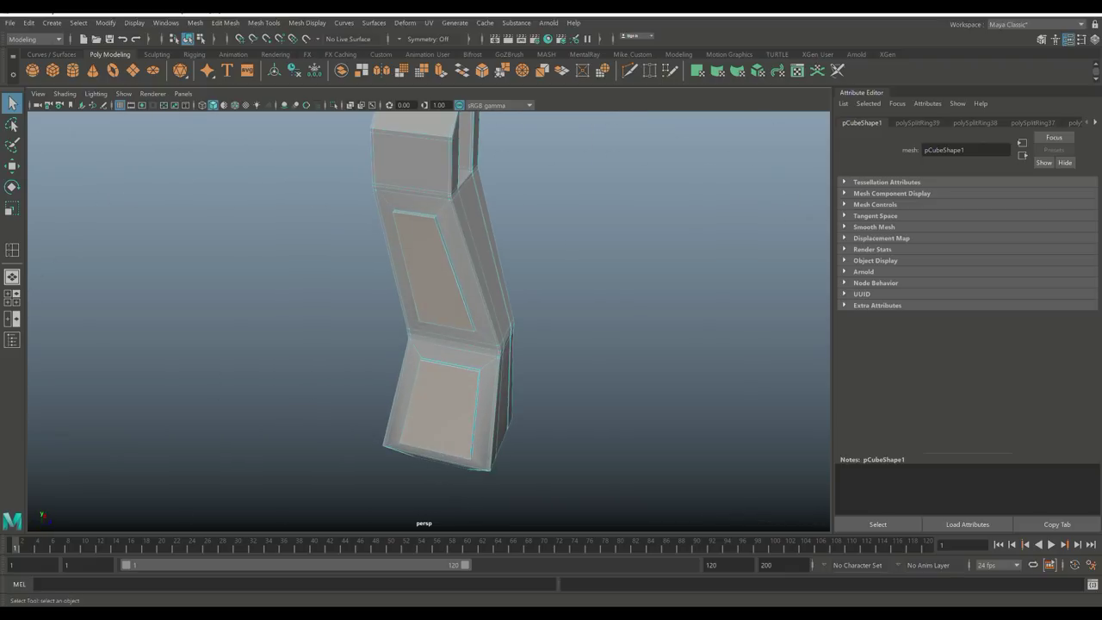
Step: Extrude the inset panels with a 0.01 Offset, then return to object selection
key(ctrl+e)
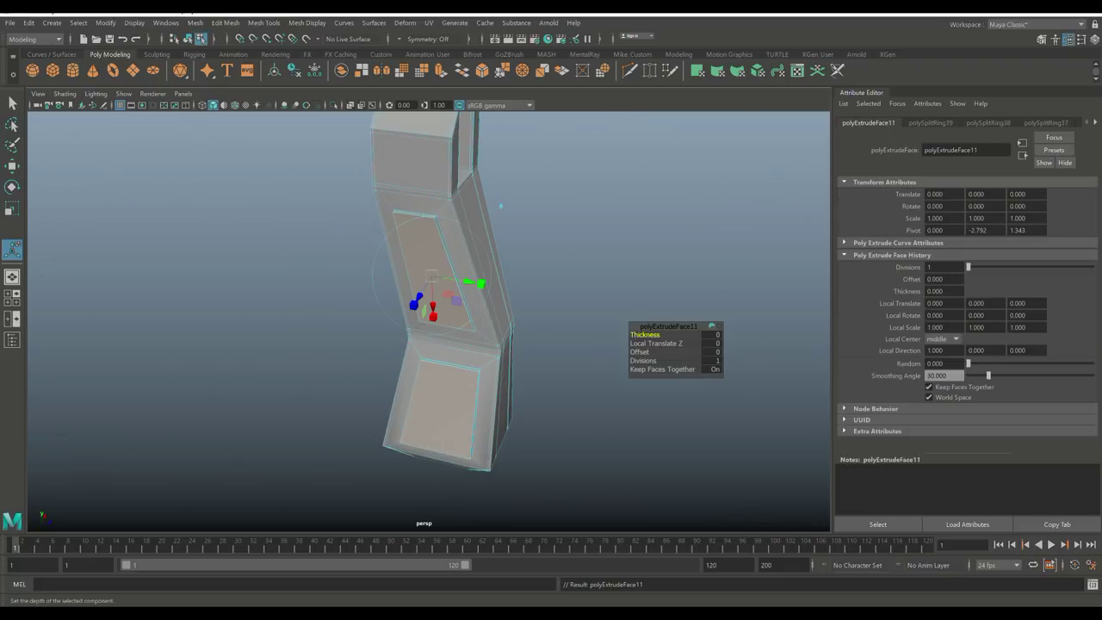
click(640, 351)
middle_drag(639, 351, 680, 352)
key(ctrl+z)
click(711, 351)
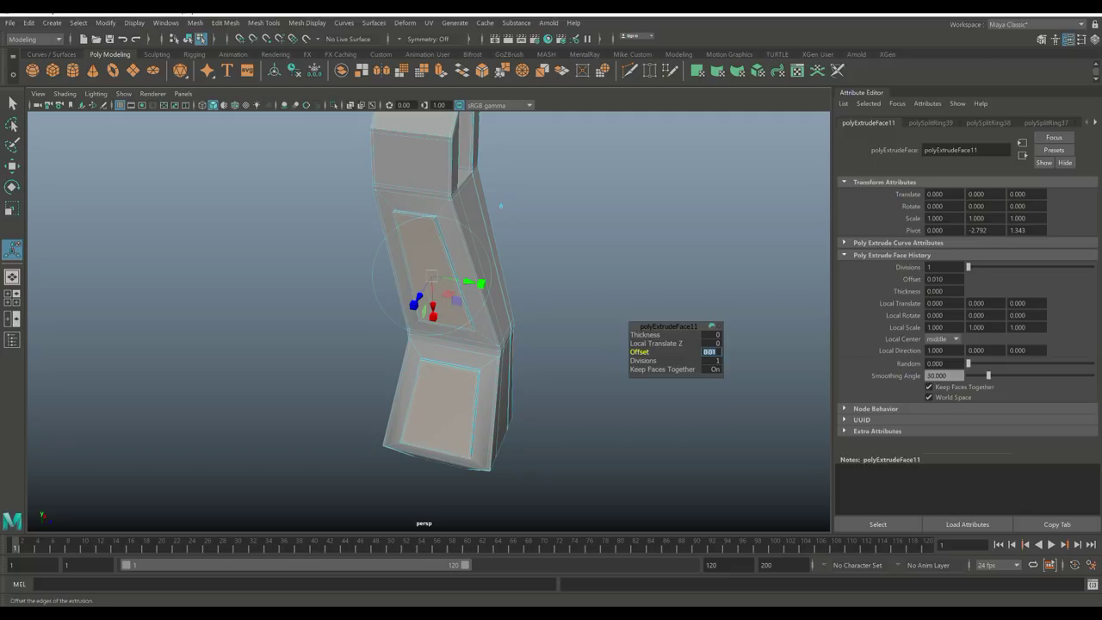
key(q)
right_drag(455, 177, 456, 155)
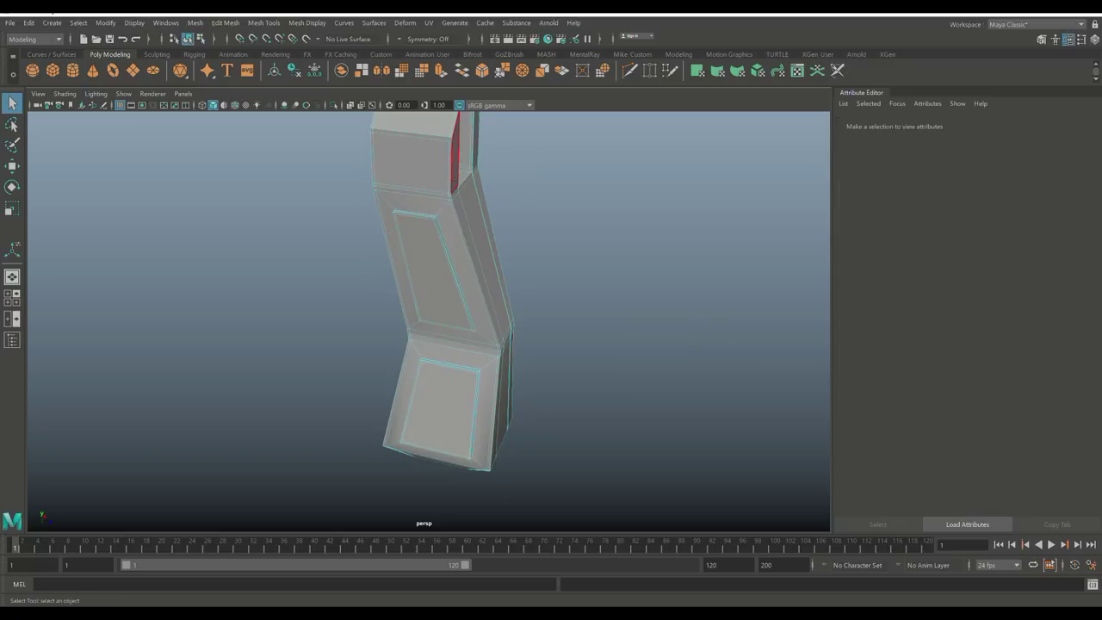
Step: Undo the grip's recent edge loops and extrusion back to its blocky inset-panel form in low-poly display
key(3)
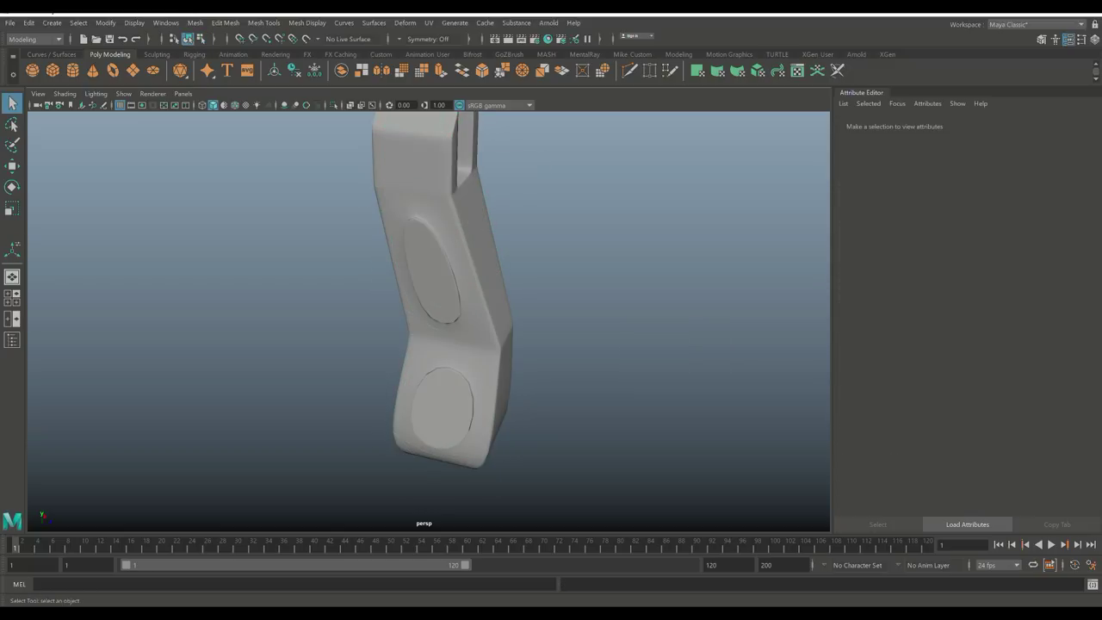
alt+drag(430, 302, 536, 354)
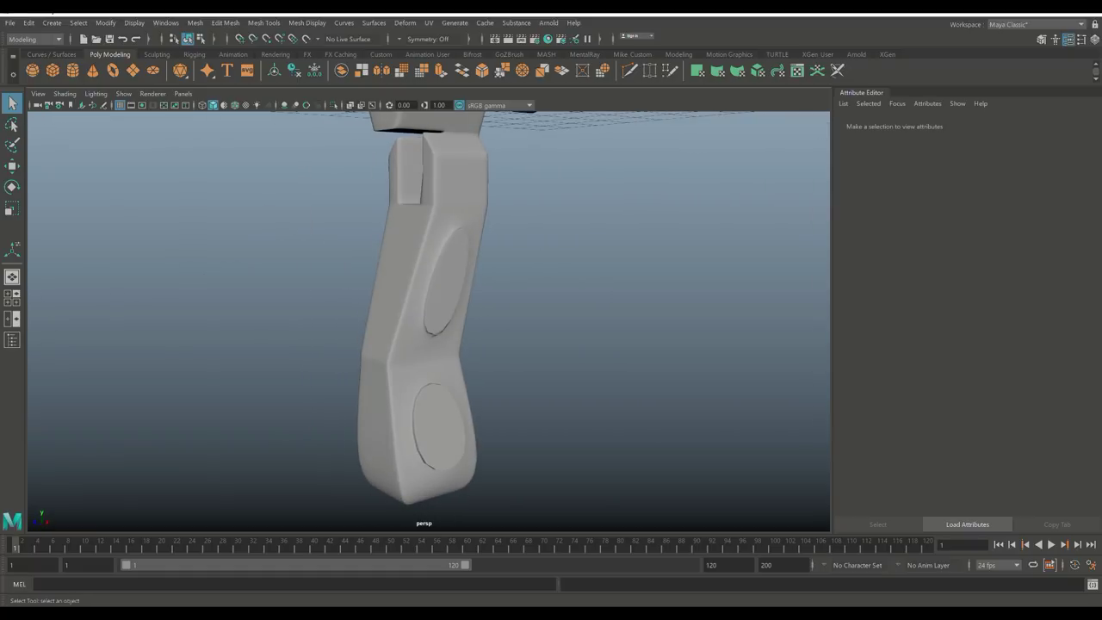
key(ctrl+z)
key(ctrl+z)
key(ctrl+z)
key(ctrl+z)
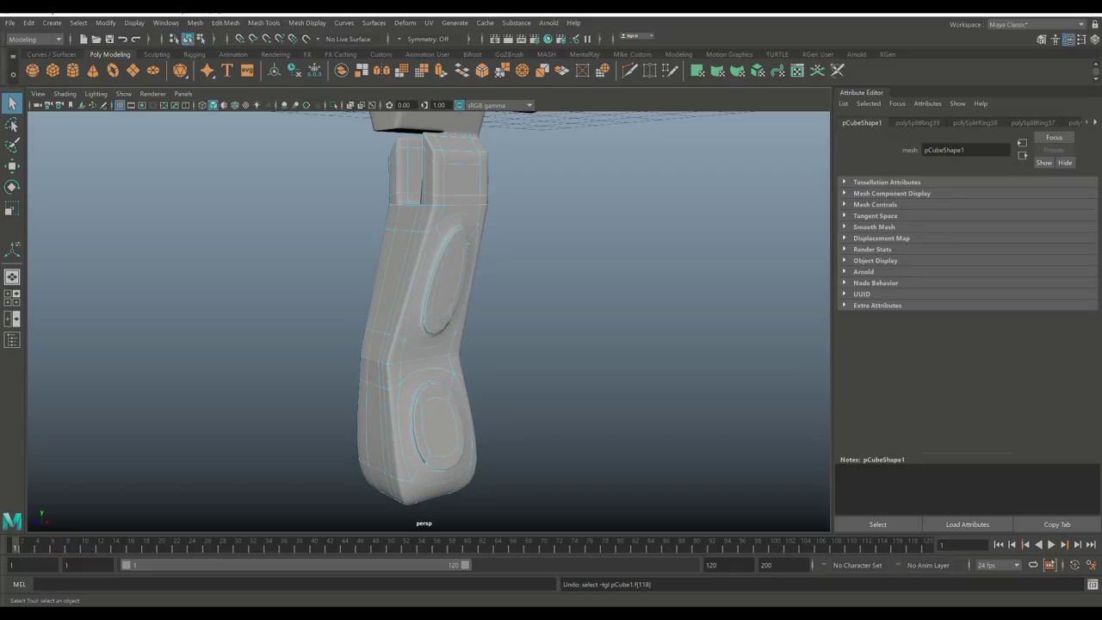
key(ctrl+z)
key(ctrl+z)
key(ctrl+z)
key(ctrl+z)
key(ctrl+z)
key(ctrl+z)
key(ctrl+z)
key(1)
key(ctrl+z)
key(ctrl+z)
key(ctrl+z)
key(ctrl+z)
key(ctrl+z)
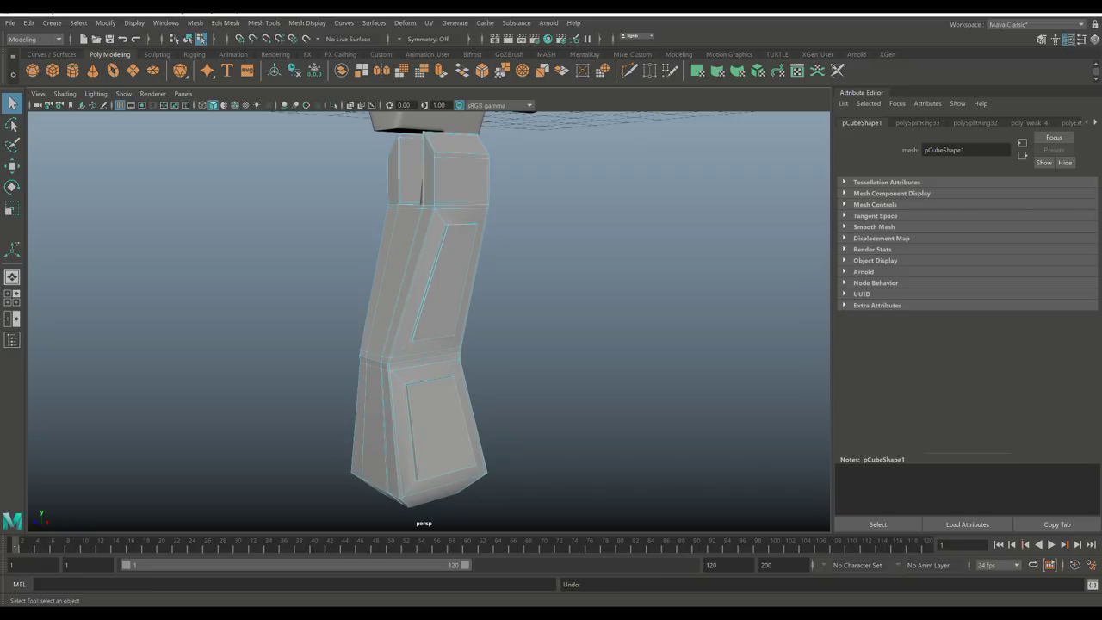
key(ctrl+z)
key(ctrl+z)
key(ctrl+z)
key(ctrl+z)
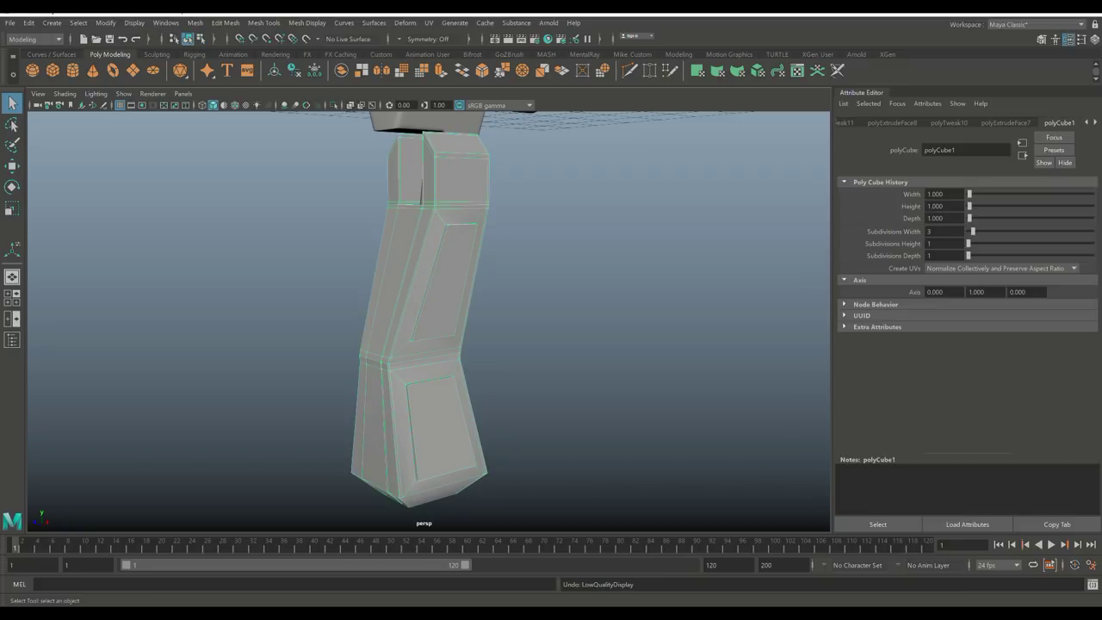
key(ctrl+z)
key(ctrl+z)
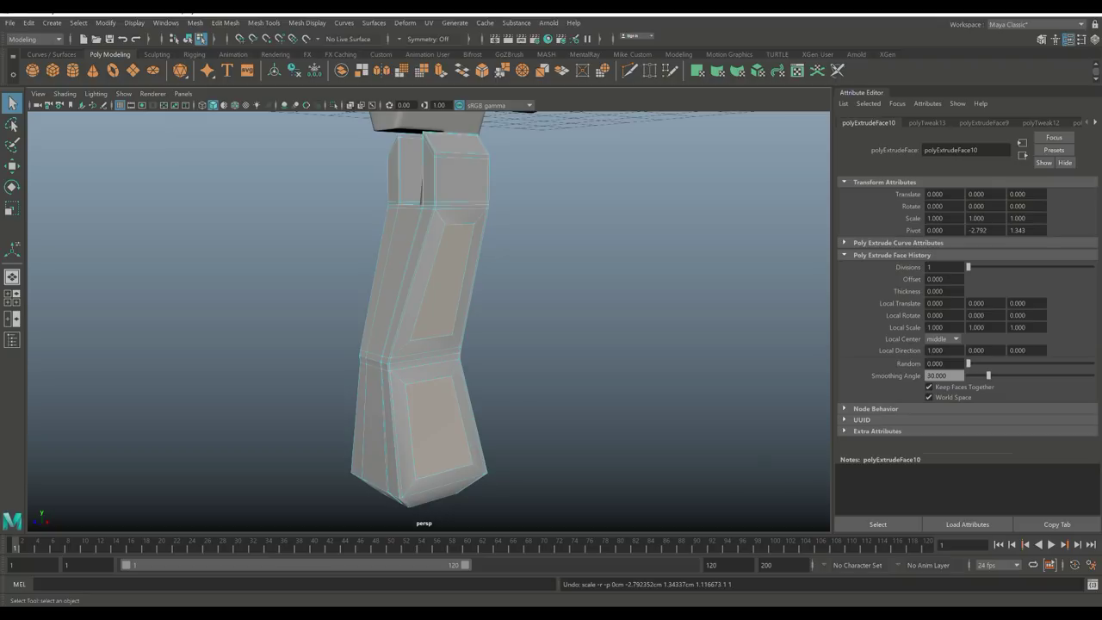
Step: Undo the grip's lower inset panel and face selections, checking the result in smooth preview
alt+drag(421, 310, 525, 315)
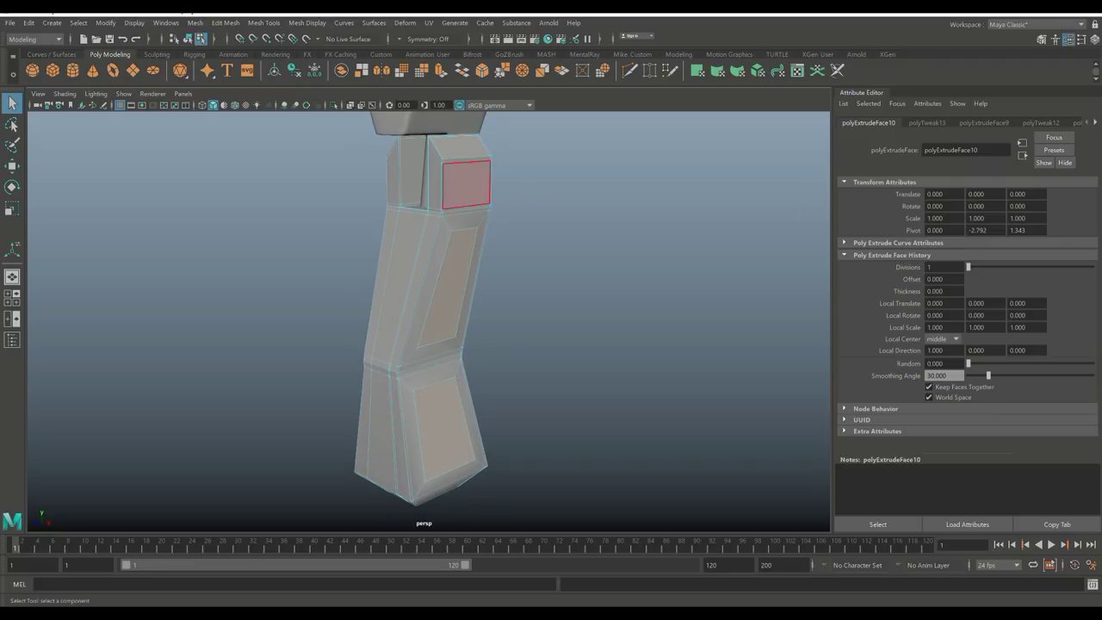
right_click(453, 181)
click(510, 162)
key(3)
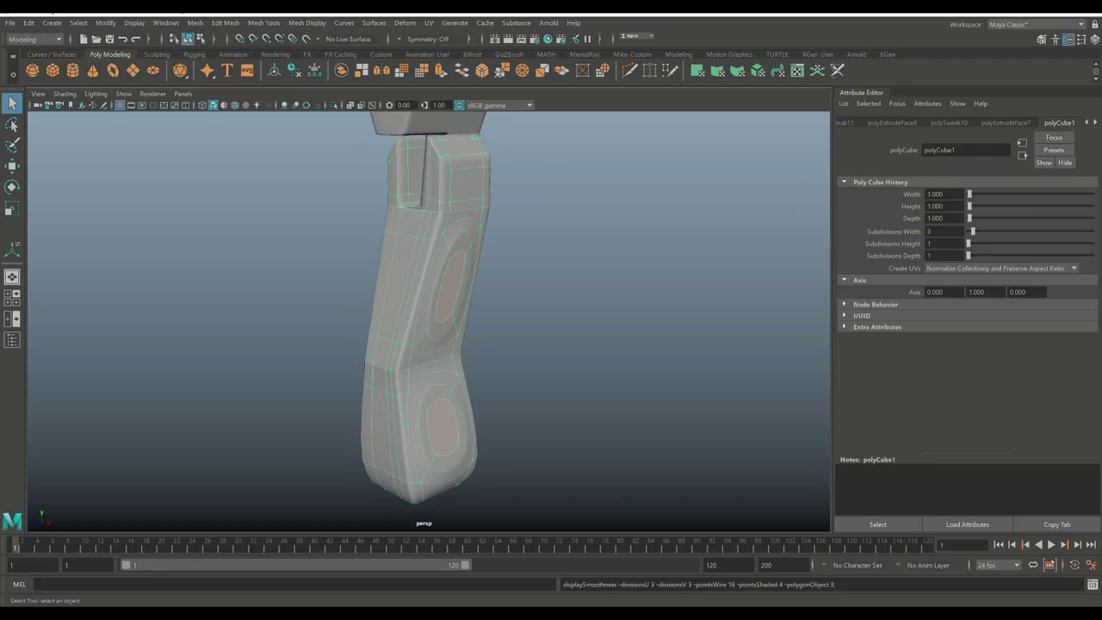
key(1)
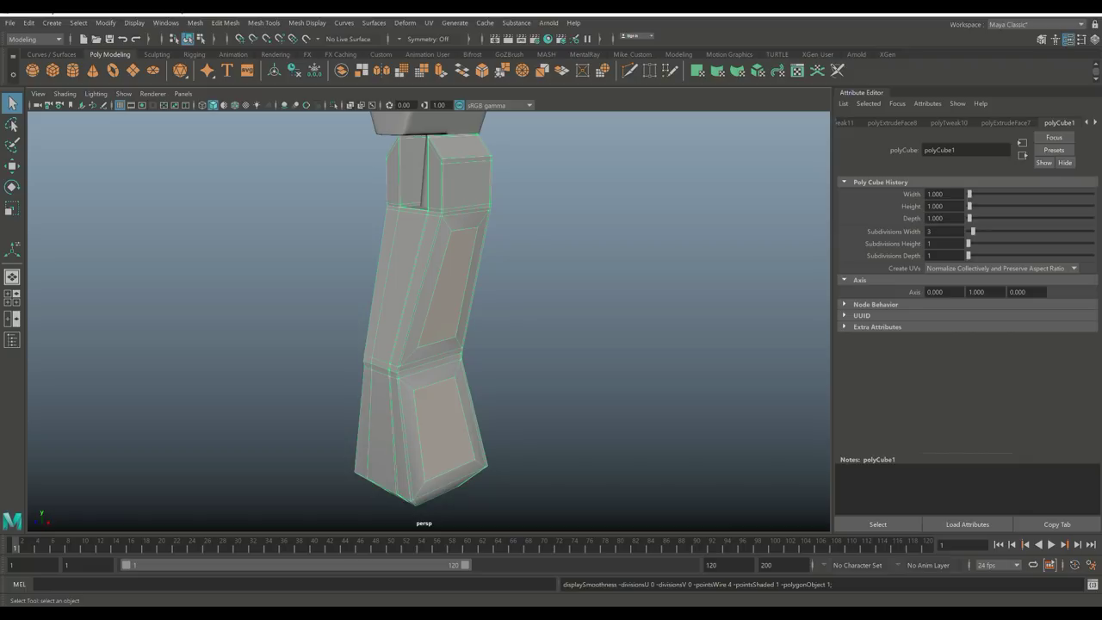
key(ctrl+z)
key(ctrl+z)
key(ctrl+z)
key(ctrl+z)
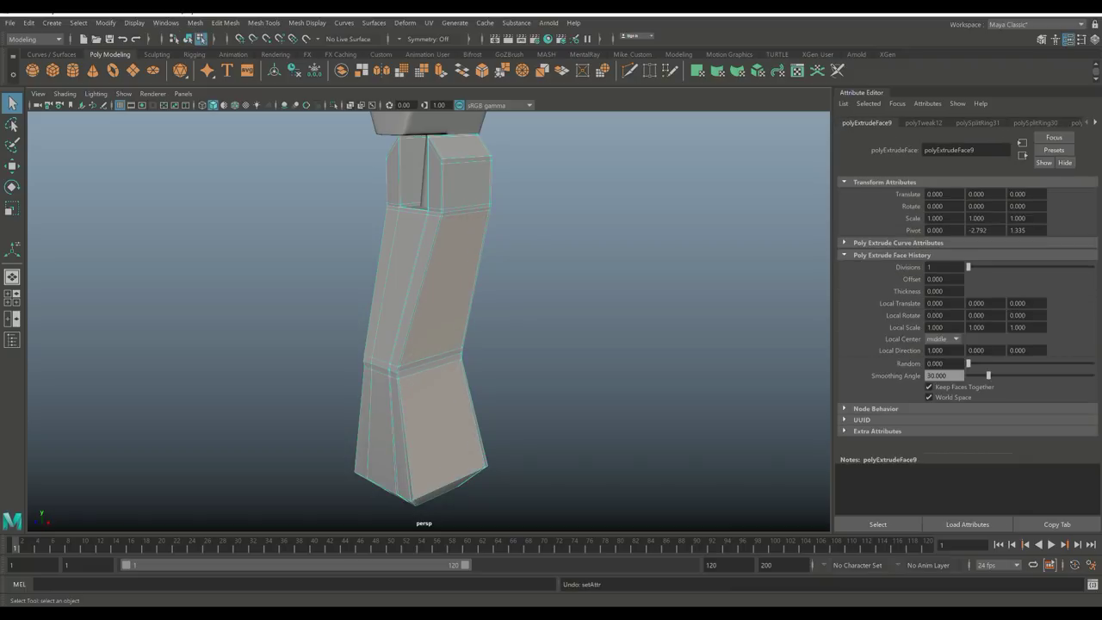
right_drag(457, 186, 530, 167)
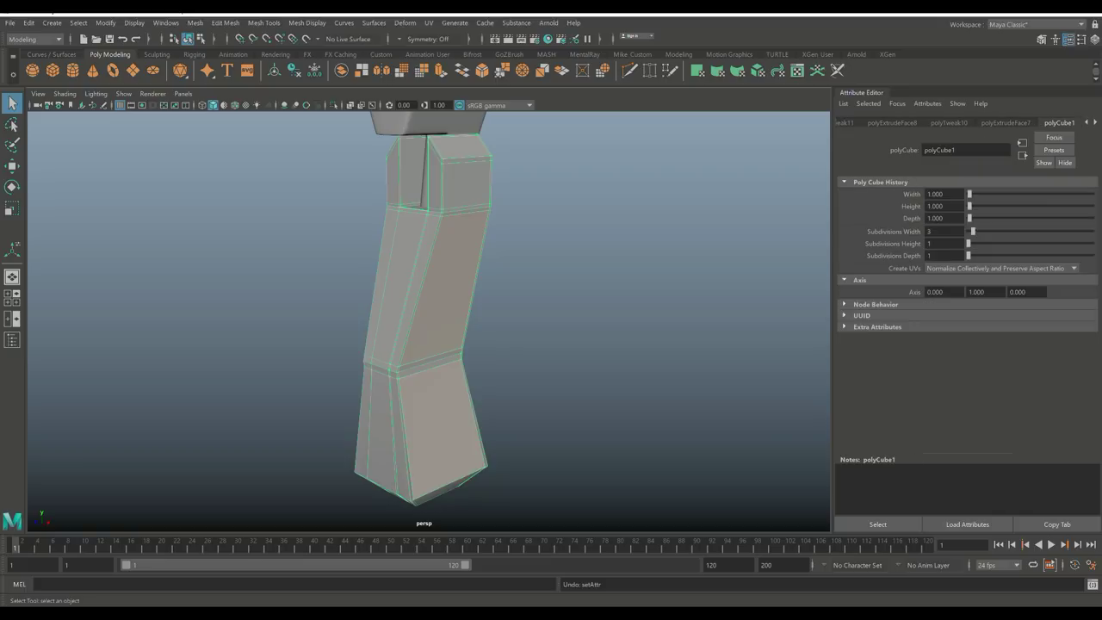
key(3)
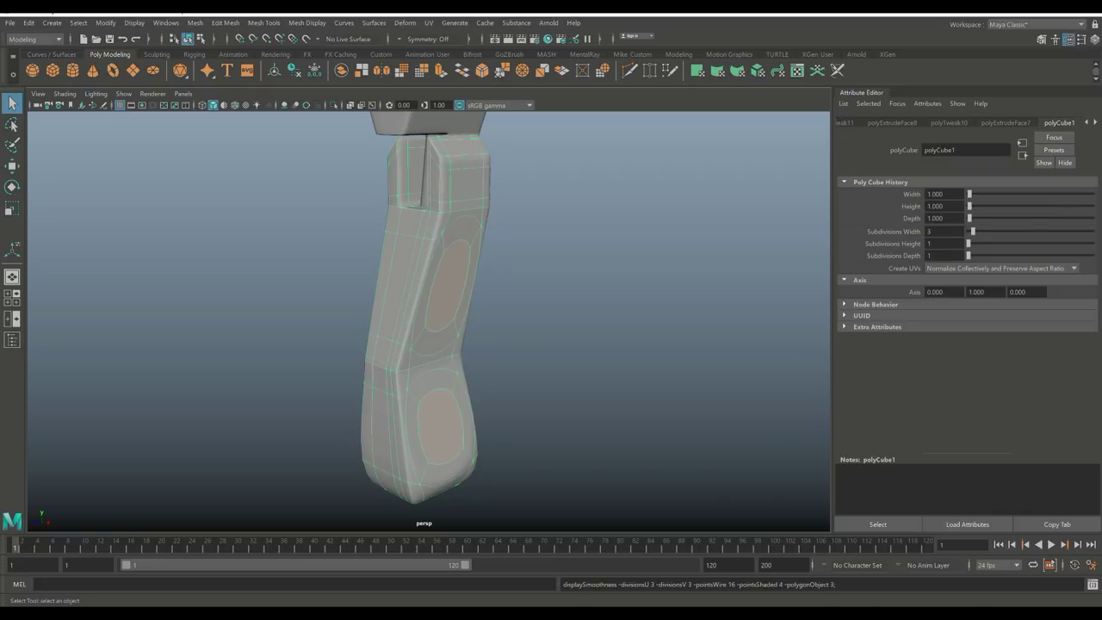
key(1)
key(ctrl+z)
key(ctrl+z)
key(ctrl+z)
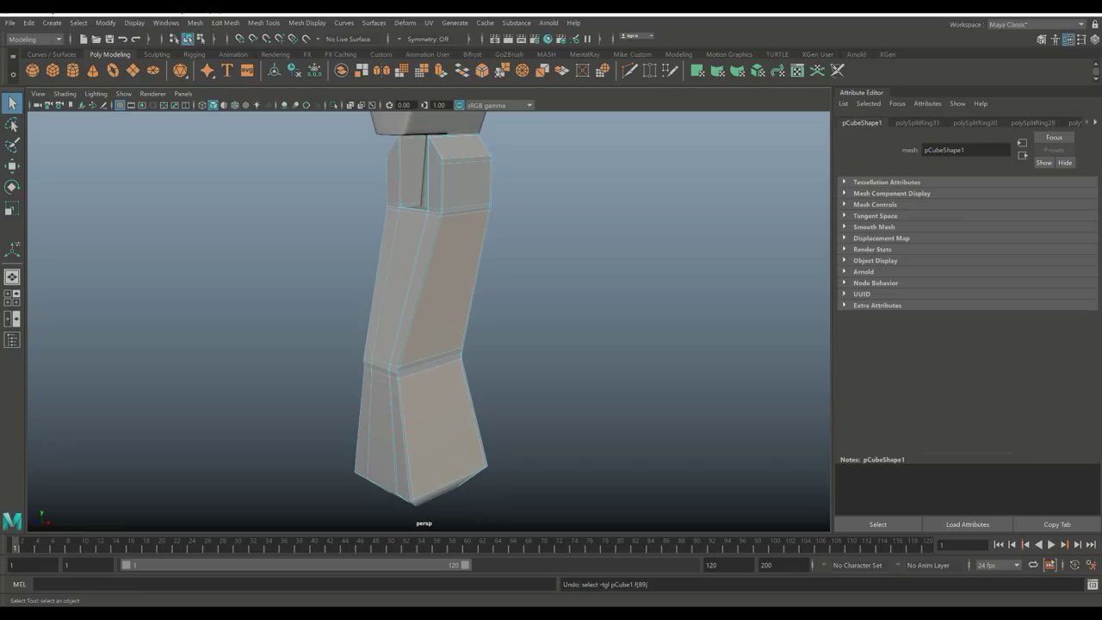
key(ctrl+z)
key(ctrl+z)
key(ctrl+z)
key(ctrl+z)
key(ctrl+z)
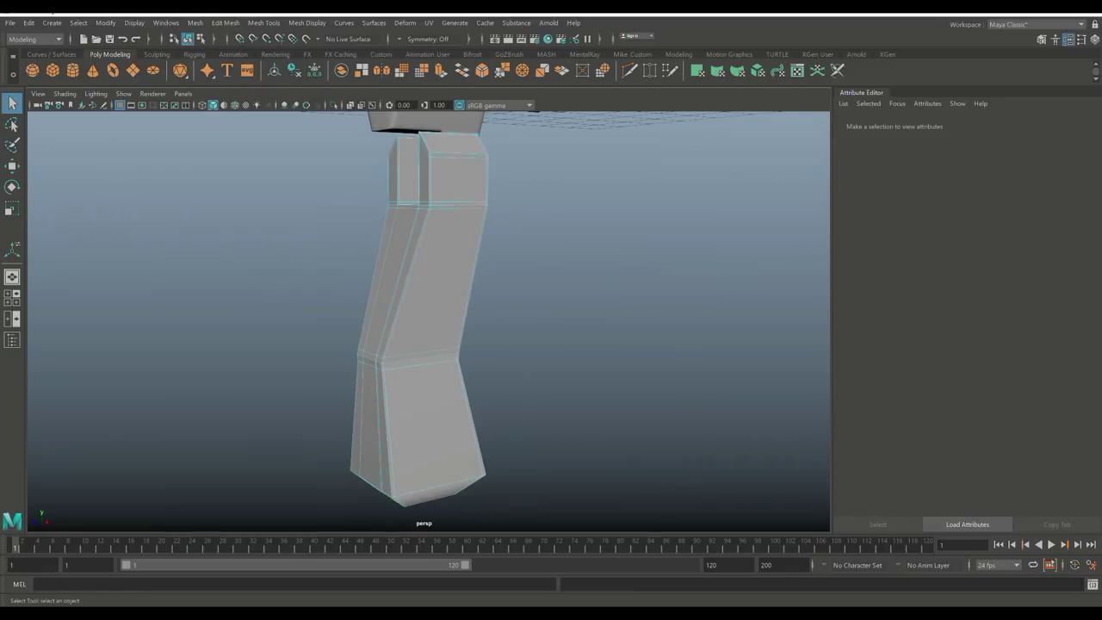
Step: Undo the edge loops on the grip's top block, leaving the grip plain
right_drag(458, 176, 522, 157)
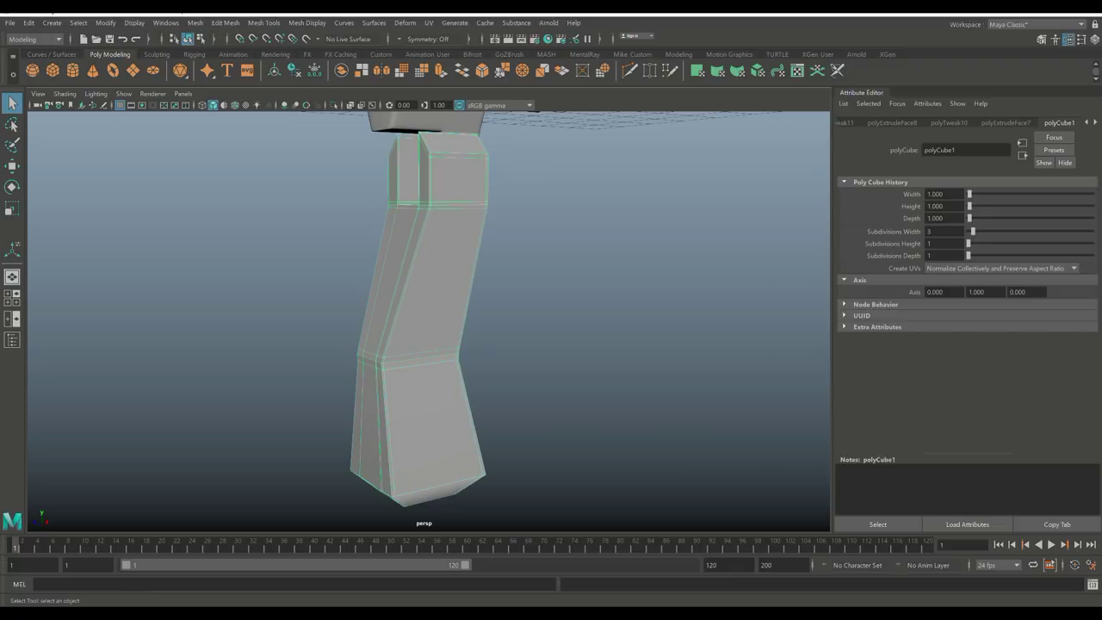
key(3)
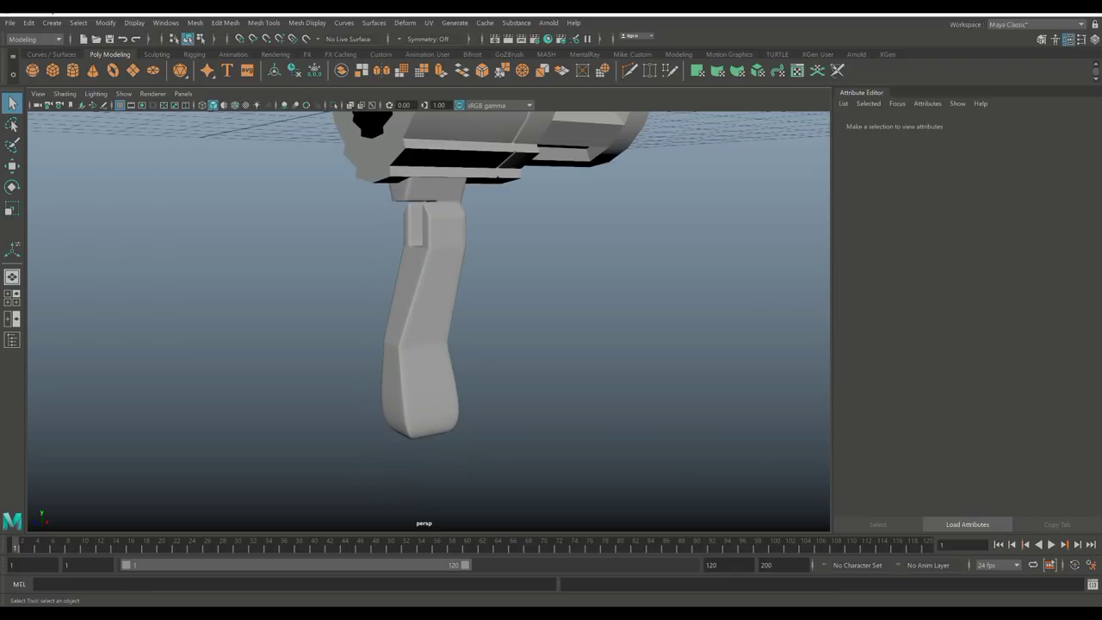
alt+drag(431, 318, 457, 297)
scroll(429, 319, up, 5)
click(435, 344)
scroll(439, 318, up, 2)
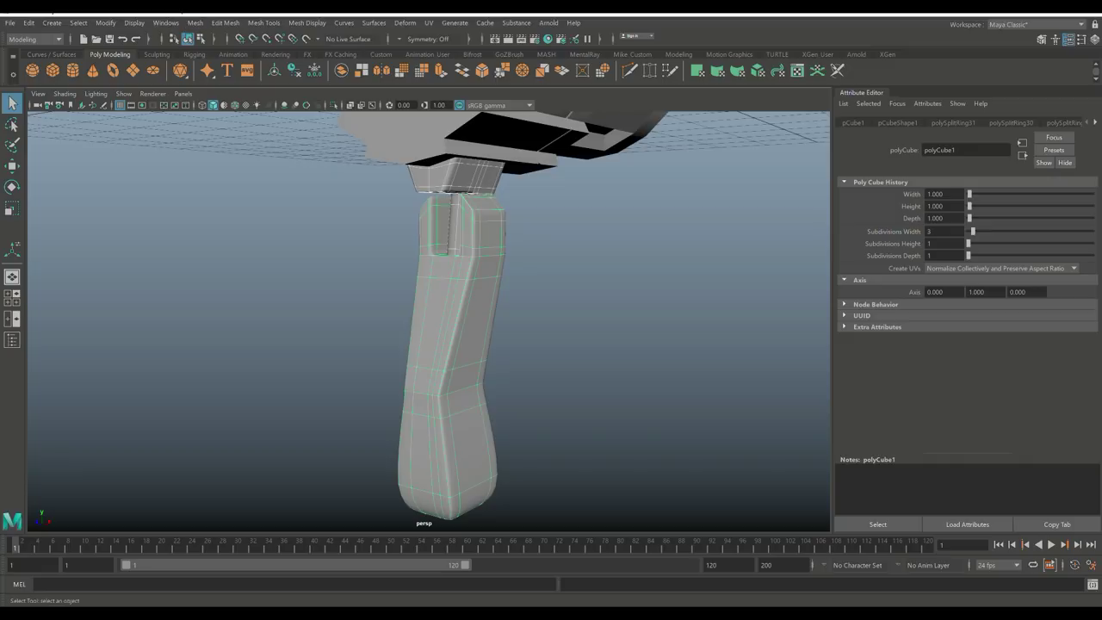
key(ctrl+z)
alt+drag(456, 297, 397, 362)
key(r)
alt+drag(430, 345, 489, 258)
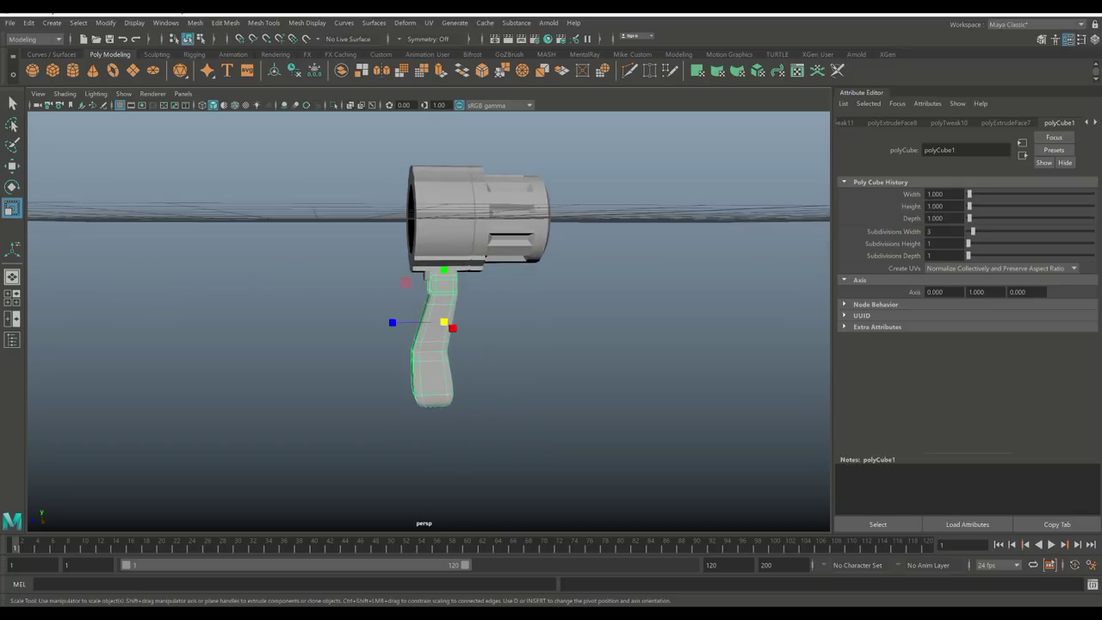
Step: Apply Mesh > Smooth to the front barrel cylinder and clear the selection
click(196, 23)
click(195, 23)
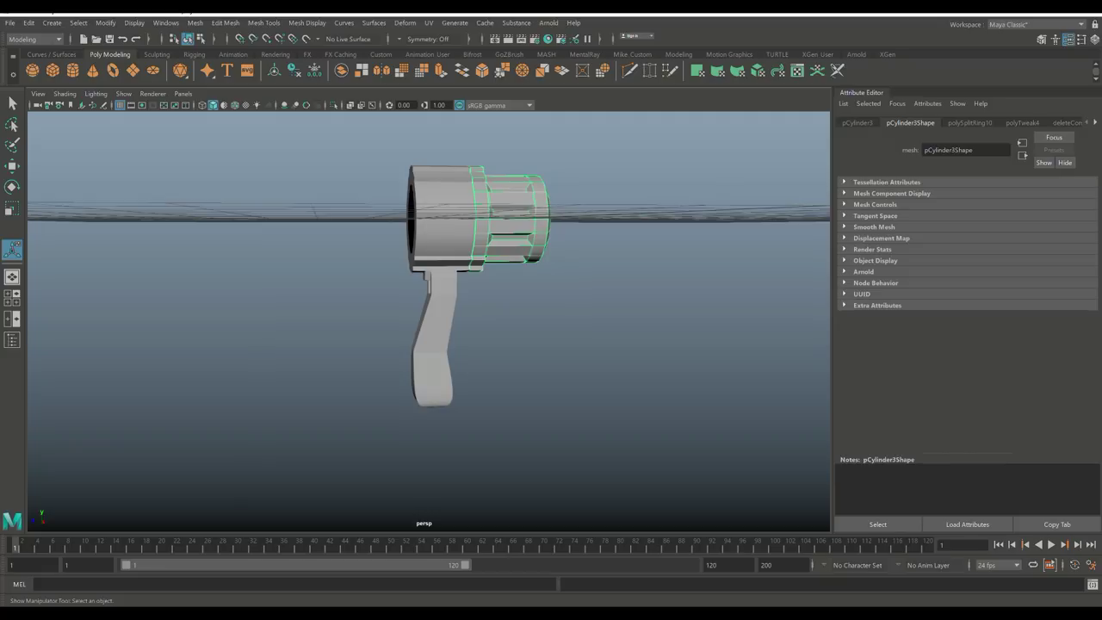
key(g)
key(z)
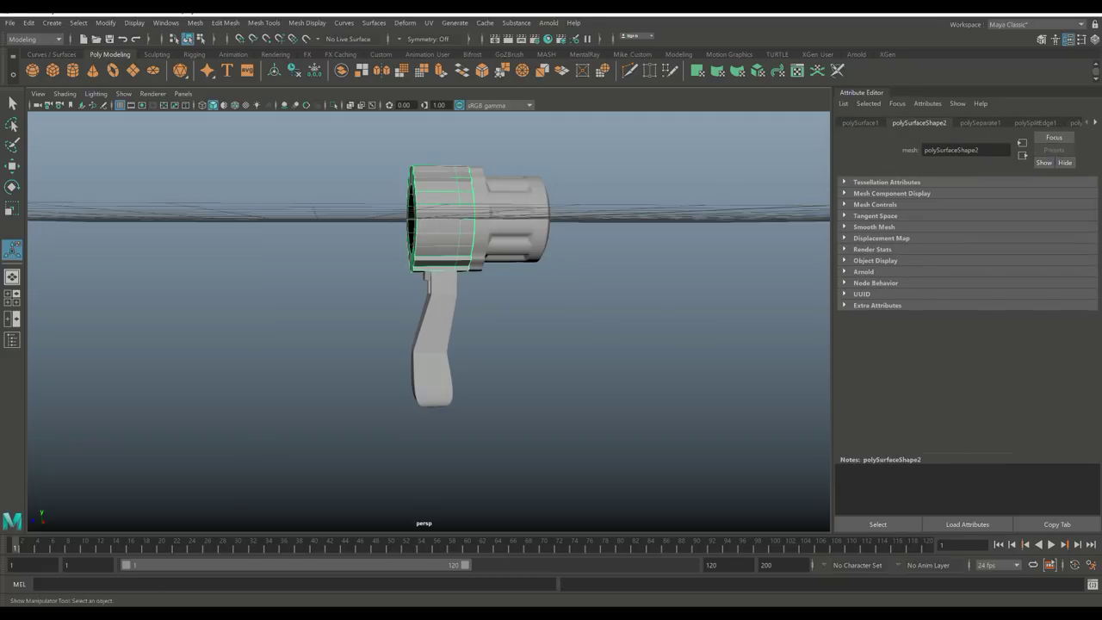
key(g)
click(603, 387)
alt+drag(602, 387, 469, 377)
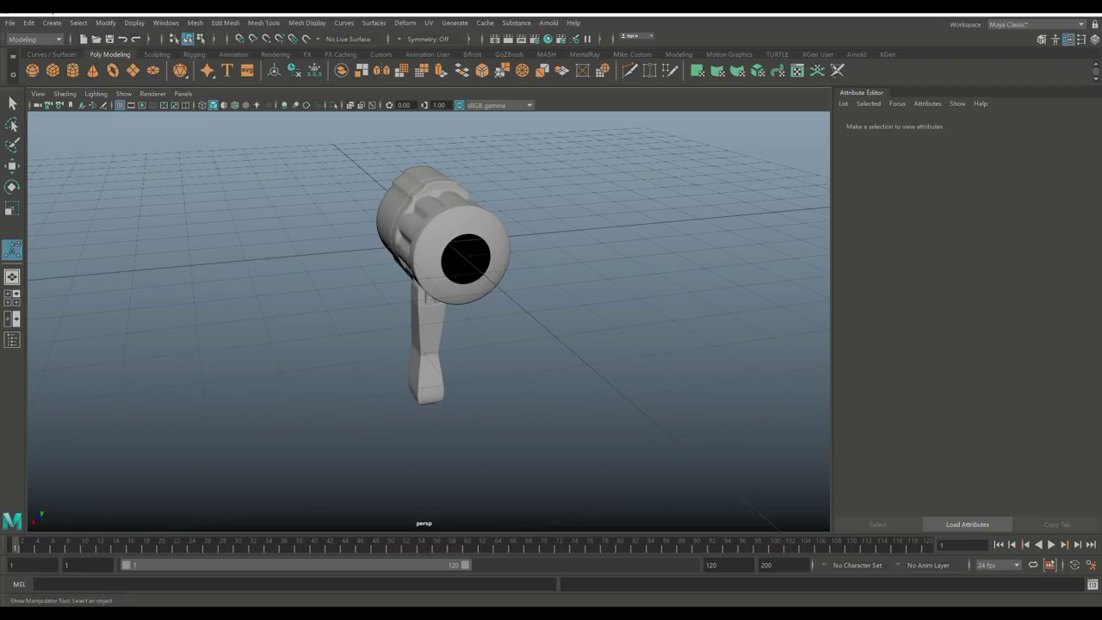
Step: Create a polygon cylinder, tilt it 75° about X, and pull it out of the barrel
click(73, 69)
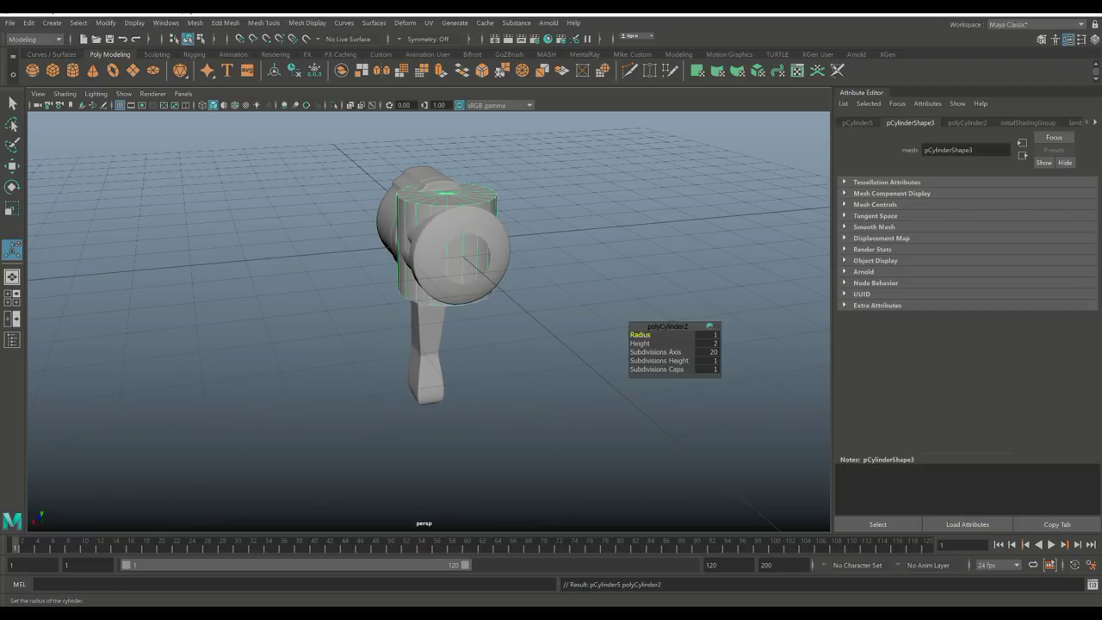
key(e)
drag(469, 207, 469, 271)
key(w)
alt+drag(413, 361, 482, 362)
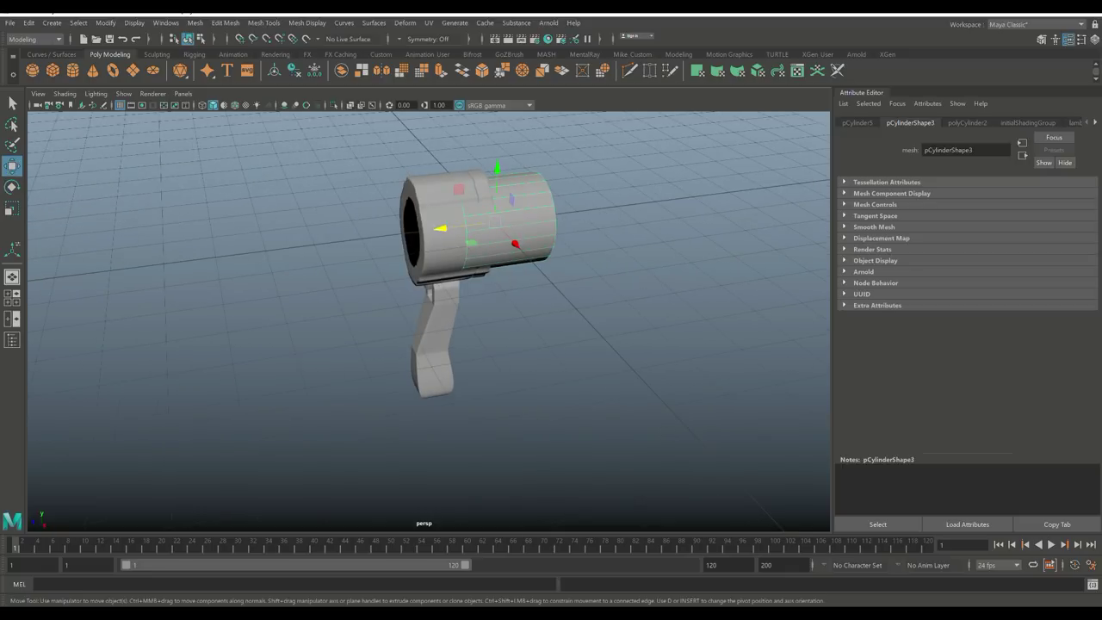
drag(440, 228, 551, 222)
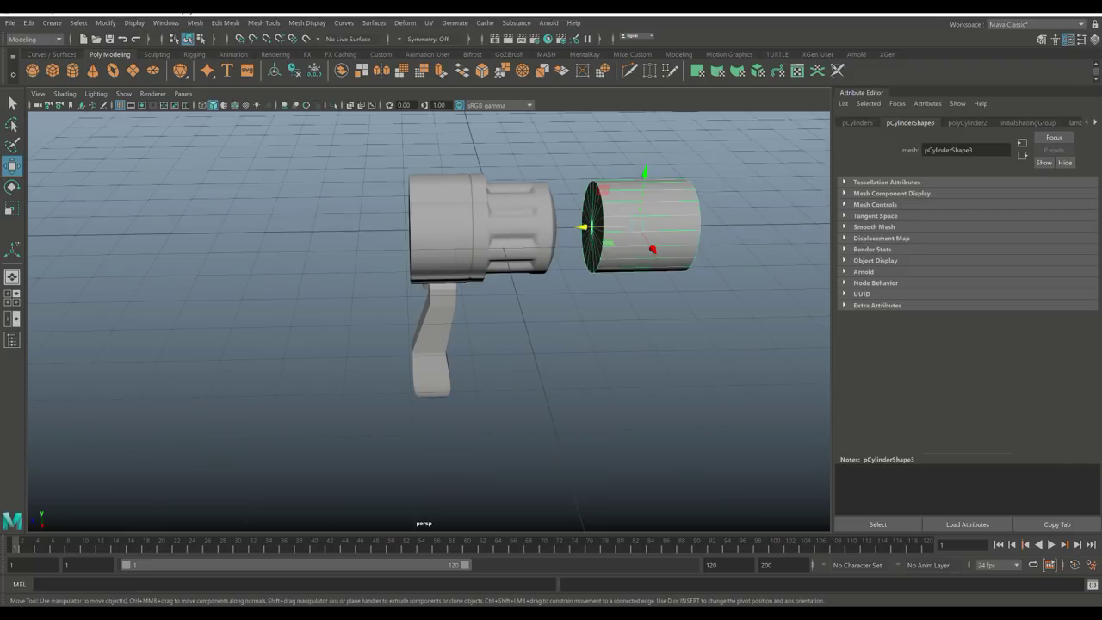
Step: Remove the cylinder's end edge loop and slide the new end loop inward to shorten it into a ring
right_drag(603, 234, 611, 176)
alt+drag(610, 176, 603, 178)
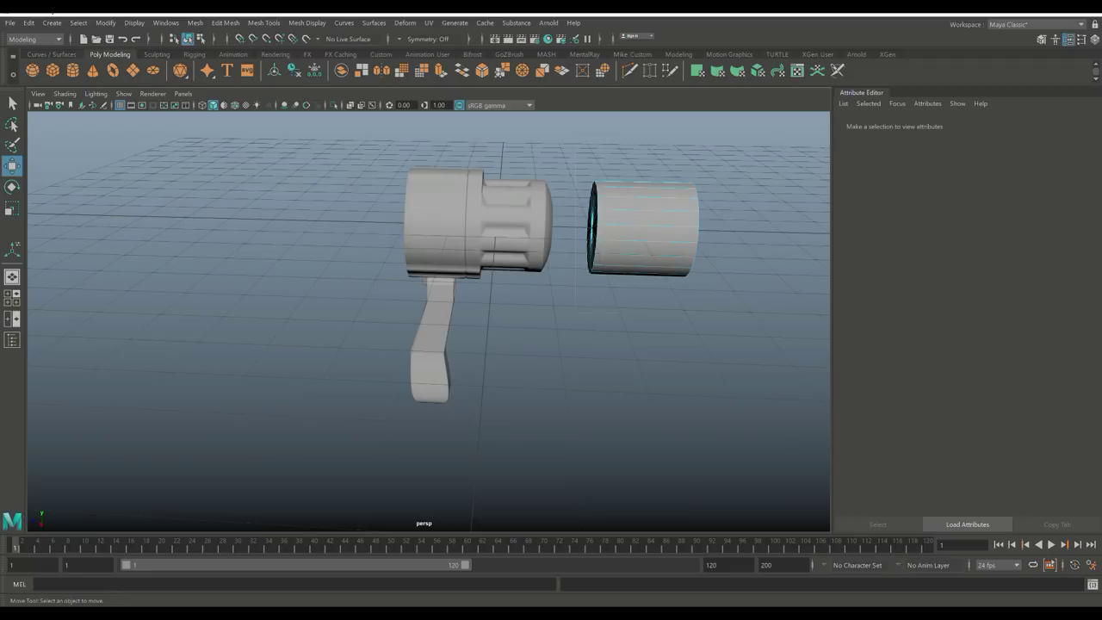
click(644, 229)
click(593, 228)
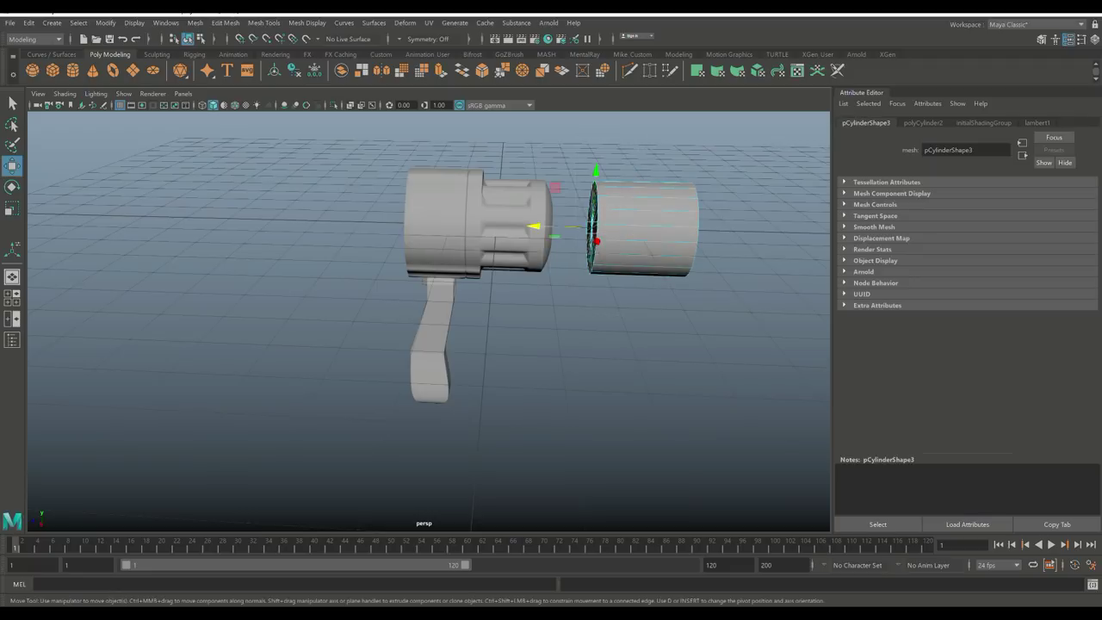
key(Escape)
scroll(646, 198, up, 2)
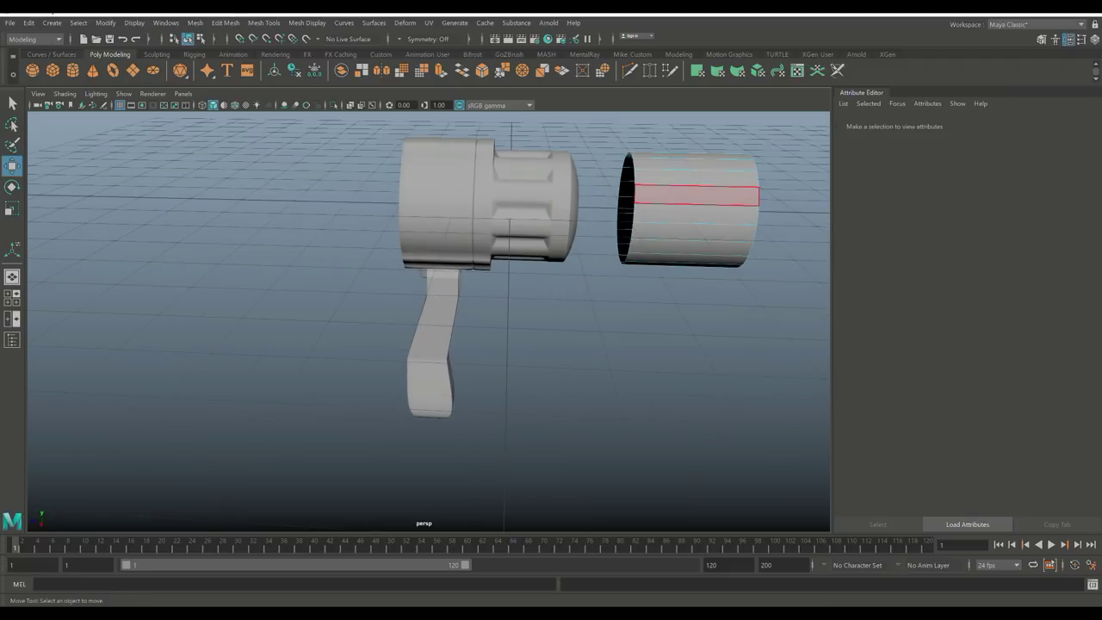
right_click(644, 196)
double_click(625, 203)
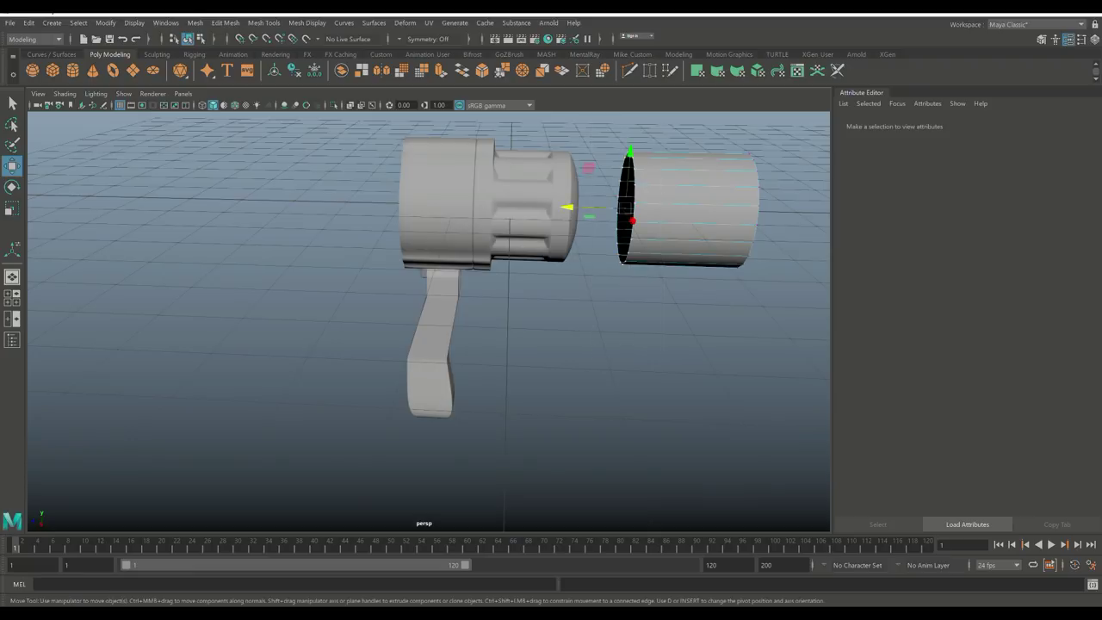
drag(568, 207, 650, 209)
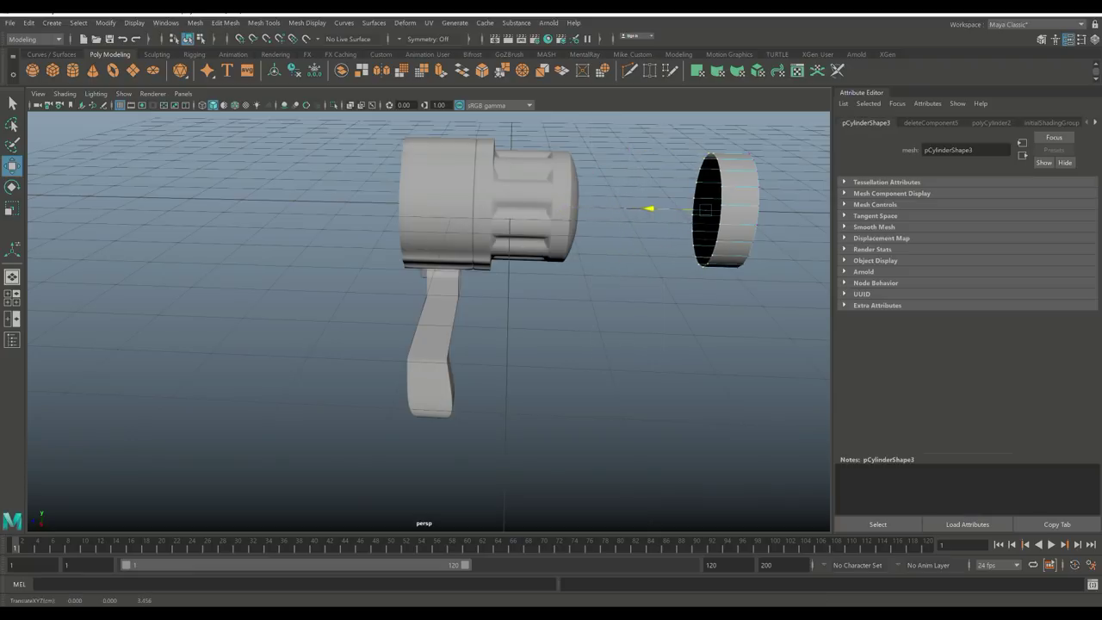
Step: Move the ring onto the barrel front and shrink it to about 0.58 scale
alt+drag(654, 258, 560, 266)
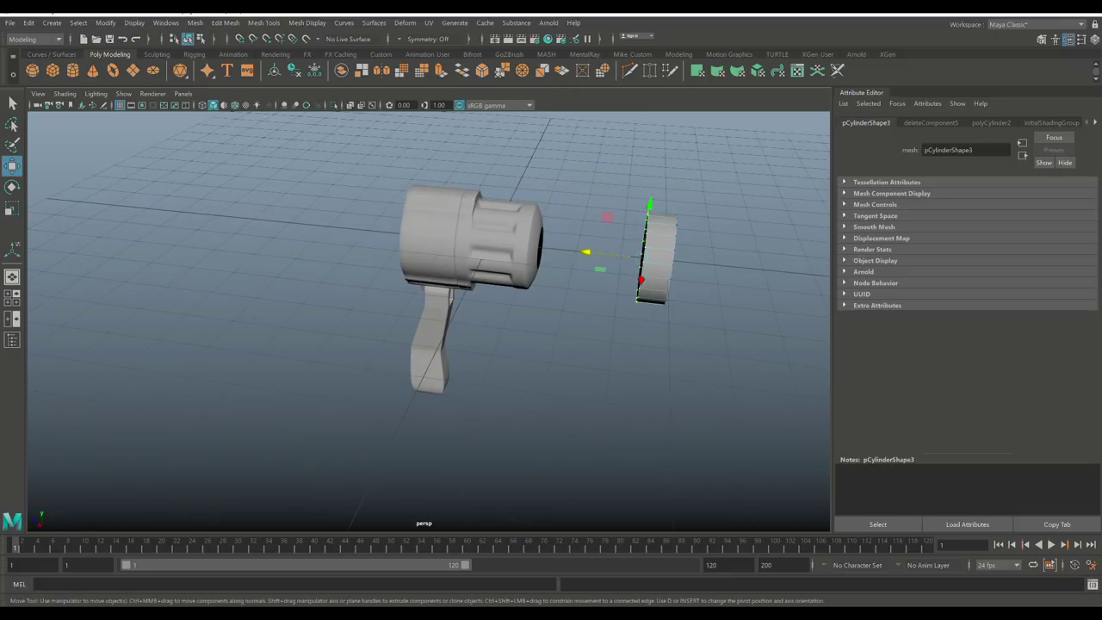
right_drag(652, 231, 723, 208)
drag(571, 249, 474, 242)
key(r)
key(w)
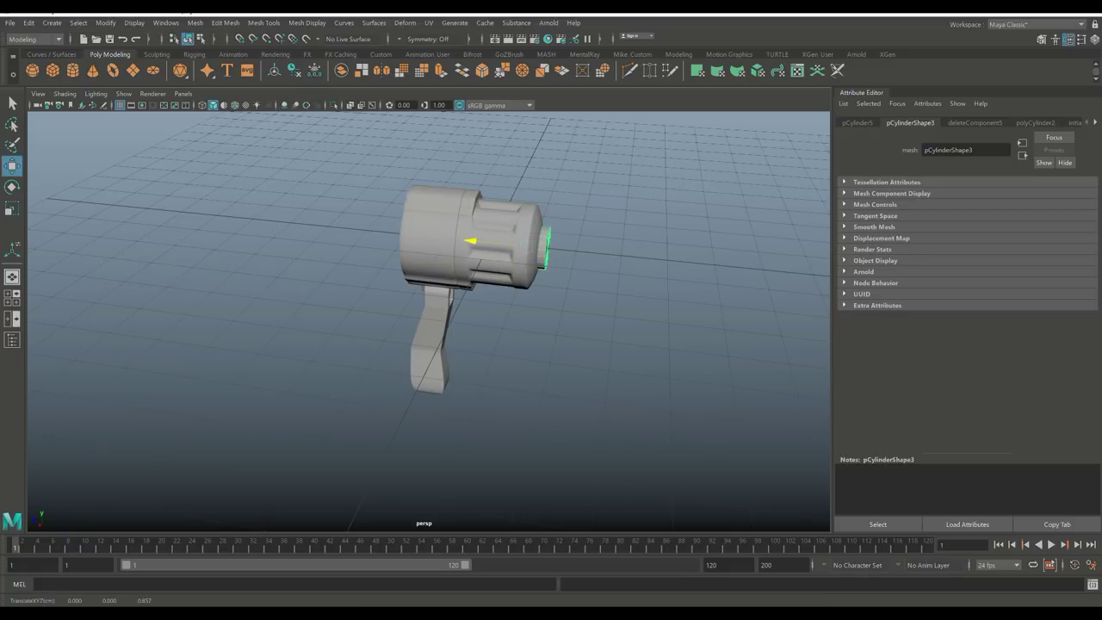
key(f)
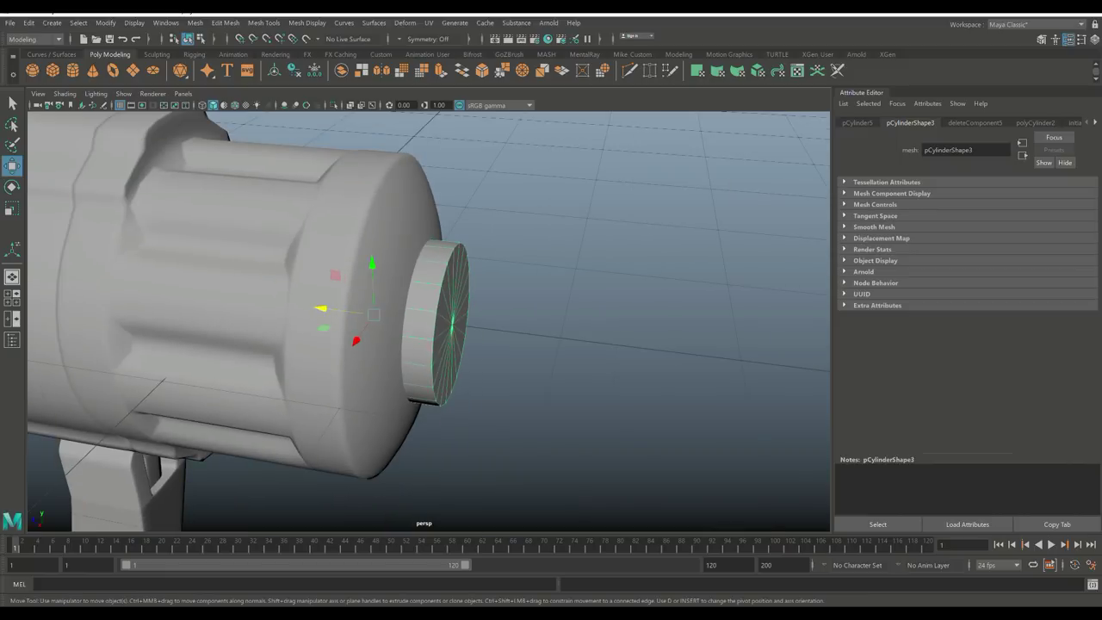
alt+drag(517, 344, 404, 321)
key(r)
Step: Insert an extra edge loop around the small ring with Insert Edge Loop
click(264, 22)
click(293, 110)
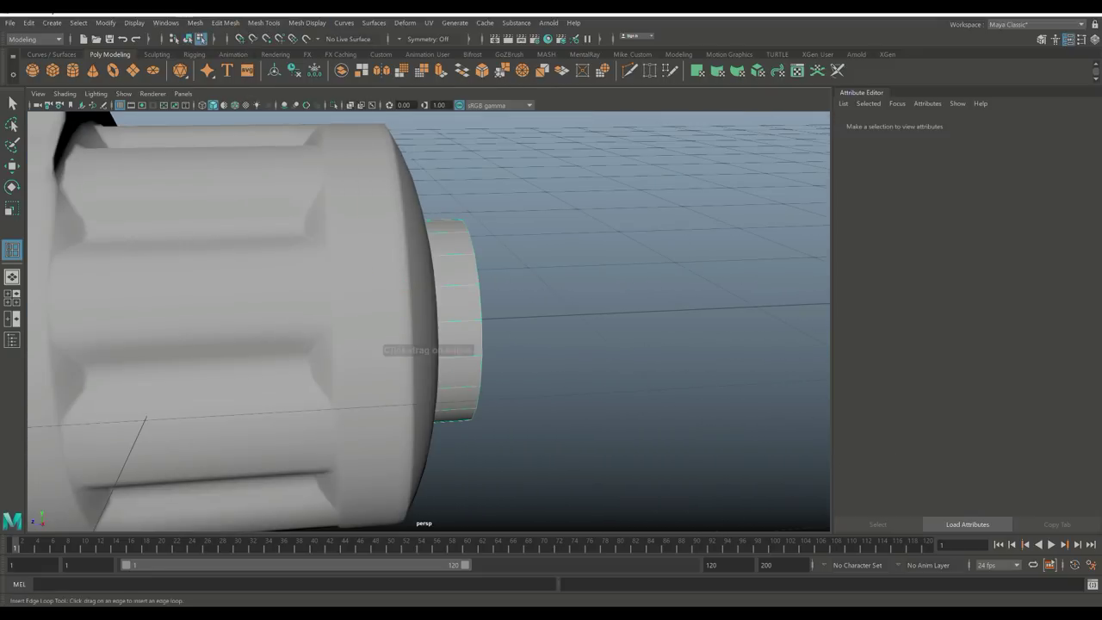
scroll(431, 320, up, 2)
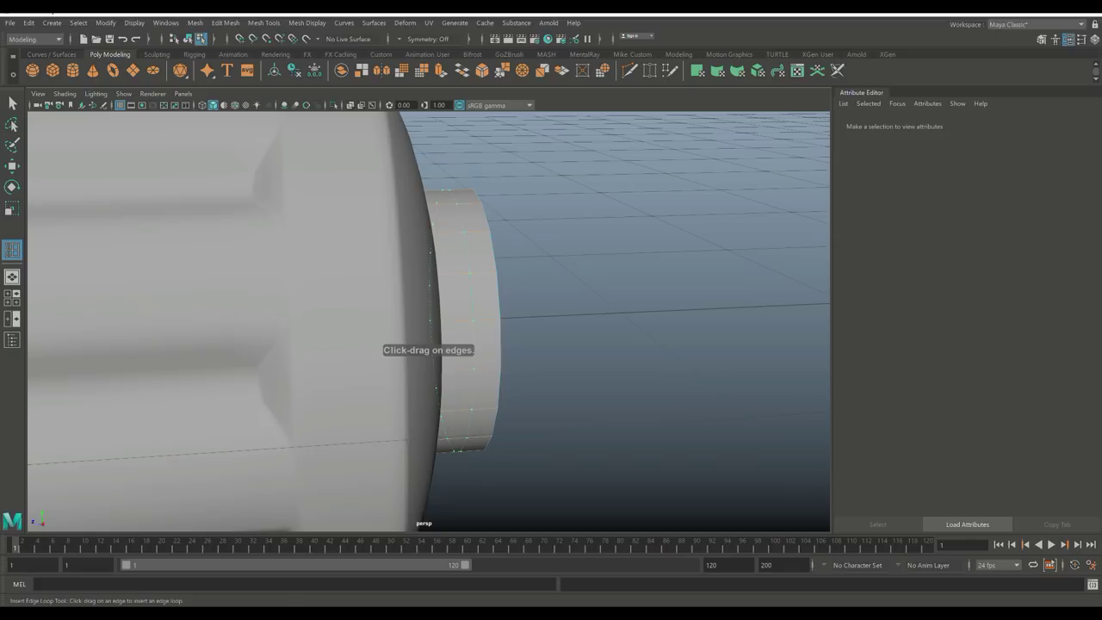
click(469, 319)
key(q)
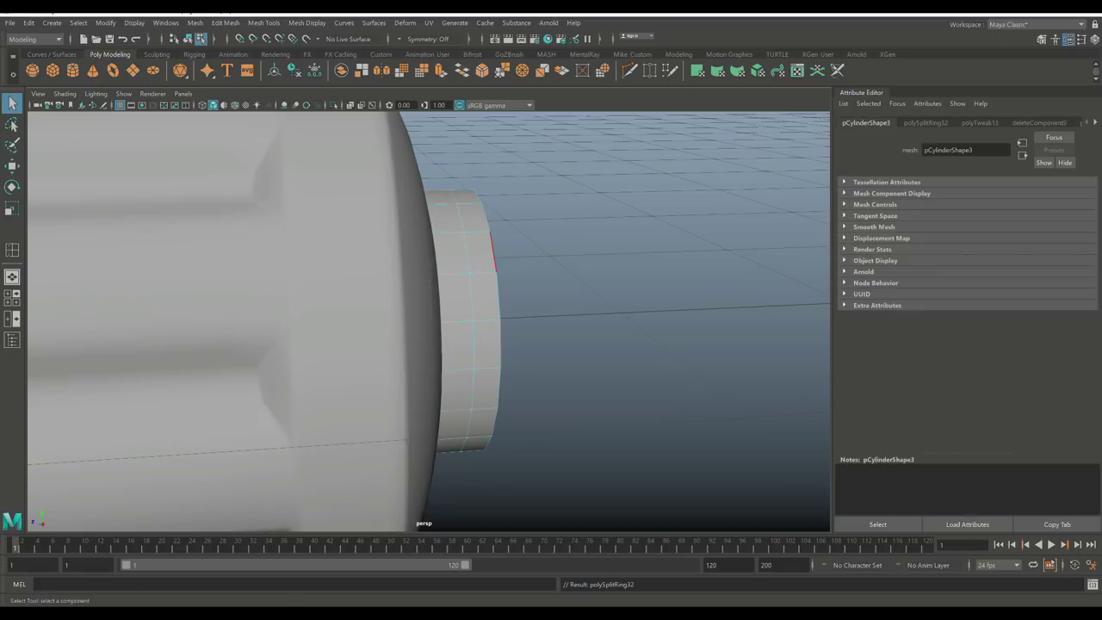
right_drag(484, 256, 430, 256)
alt+drag(430, 256, 499, 262)
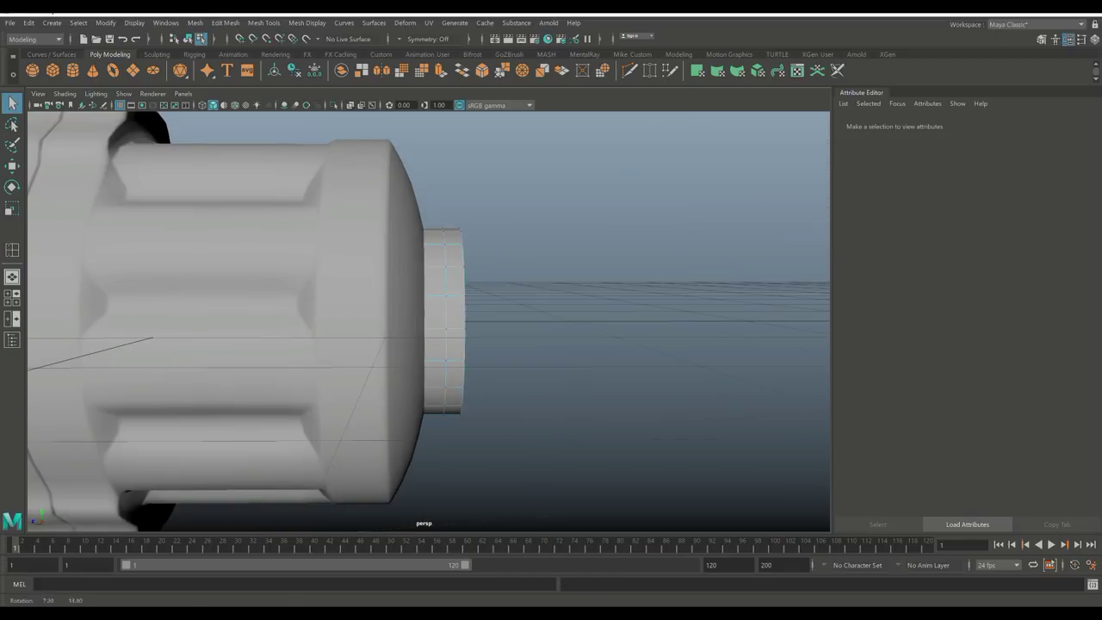
Step: In the side view, scale the ring's front vertices slightly inward to chamfer its rim
click(12, 297)
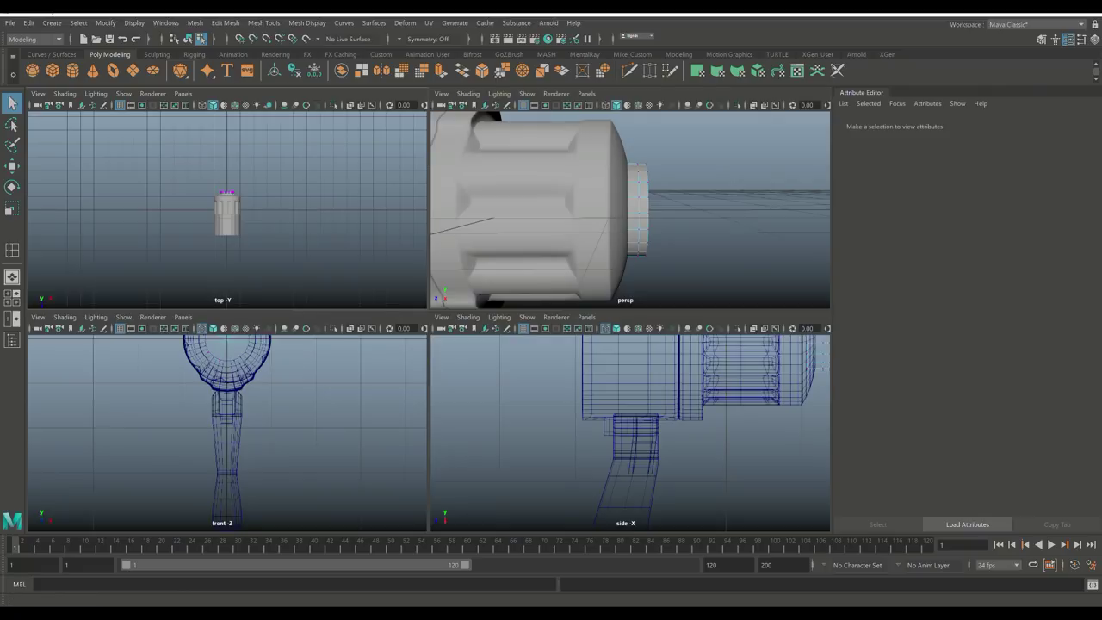
key(space)
alt+middle_drag(430, 318, 211, 454)
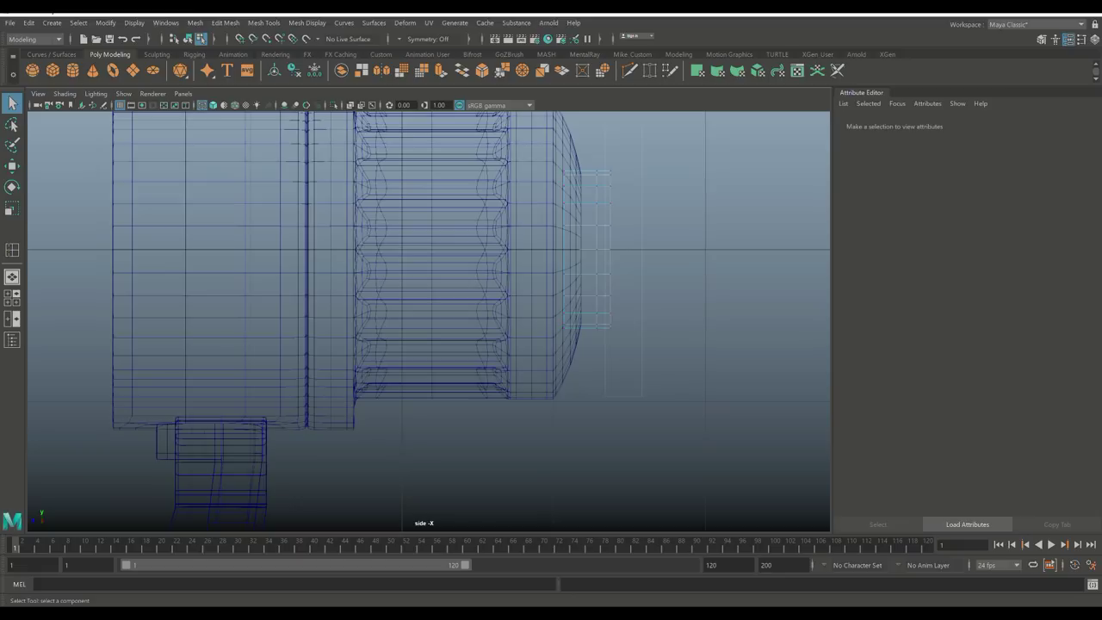
click(607, 250)
key(r)
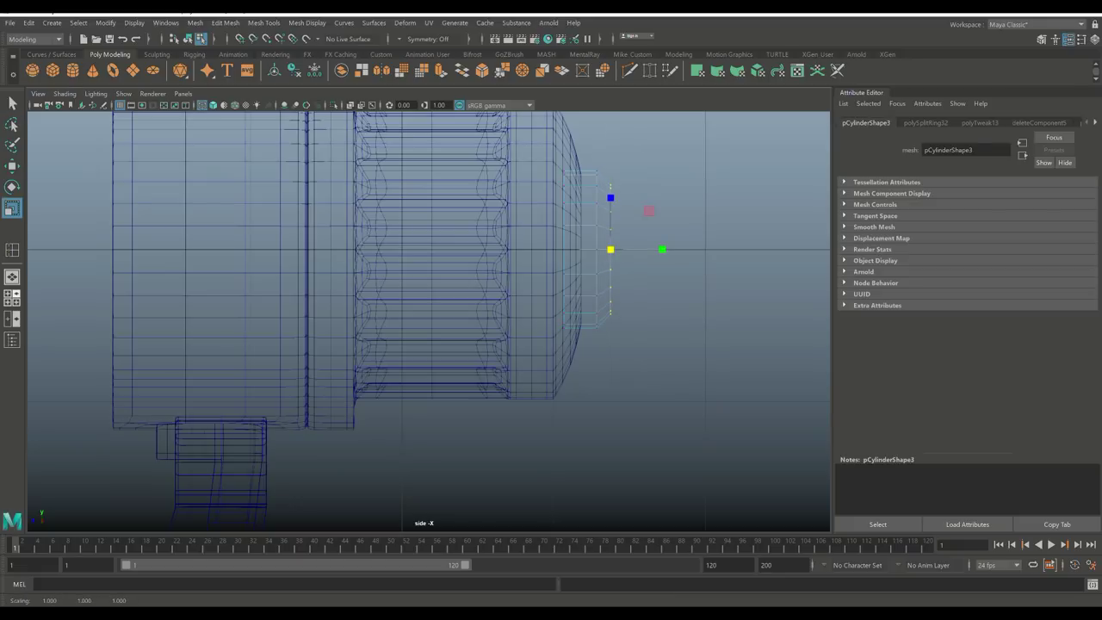
key(space)
key(space)
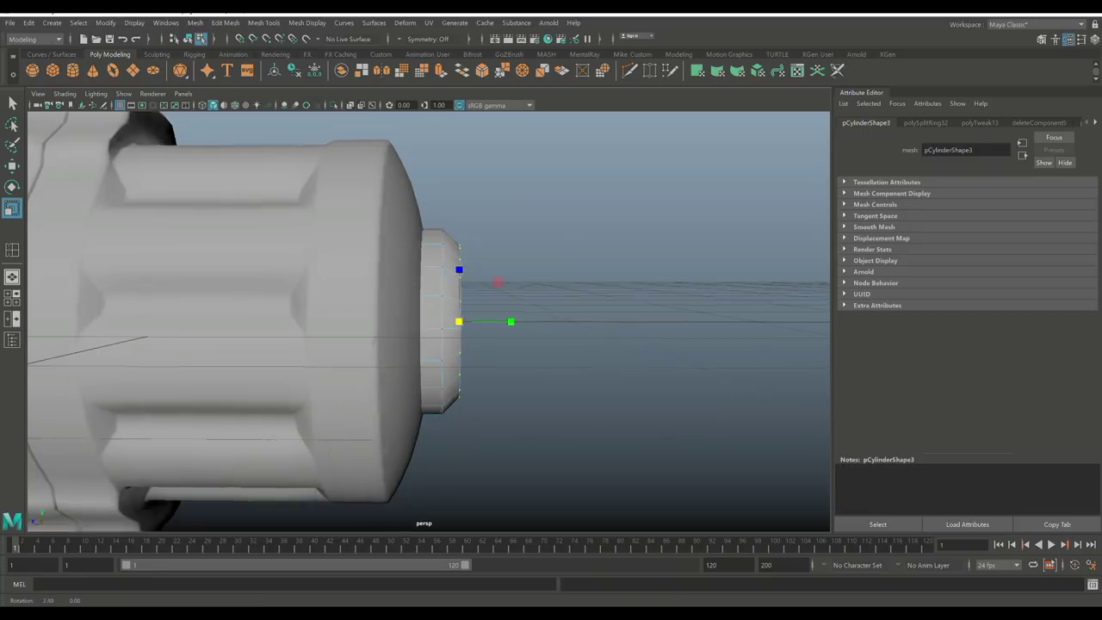
alt+drag(431, 327, 478, 291)
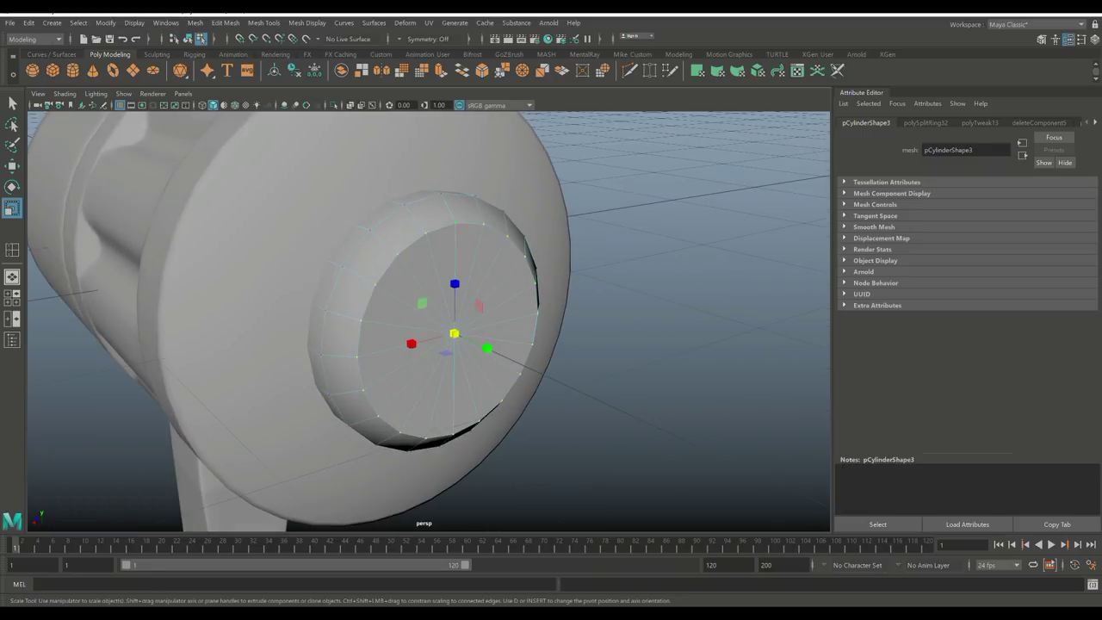
right_drag(463, 245, 462, 280)
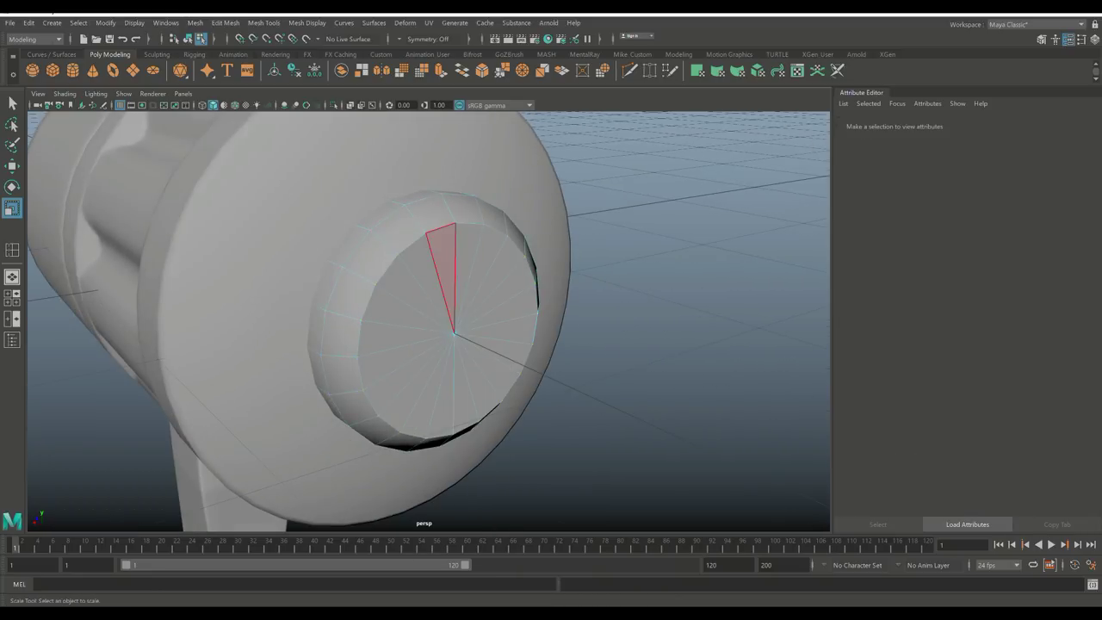
Step: Select the end cap's faces and extrude them, undoing an initial outward push
click(439, 275)
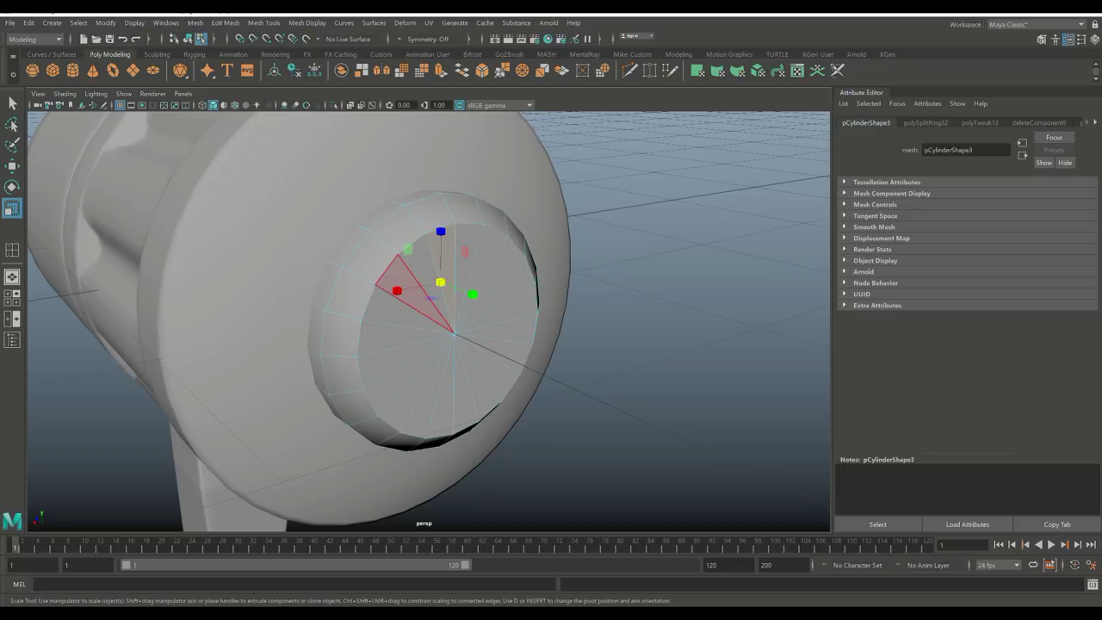
mouse_move(409, 284)
shift+mouse_down()
mouse_move(392, 328)
mouse_move(426, 405)
mouse_move(469, 400)
mouse_move(500, 379)
mouse_move(529, 331)
mouse_move(512, 275)
mouse_move(465, 228)
shift+mouse_up()
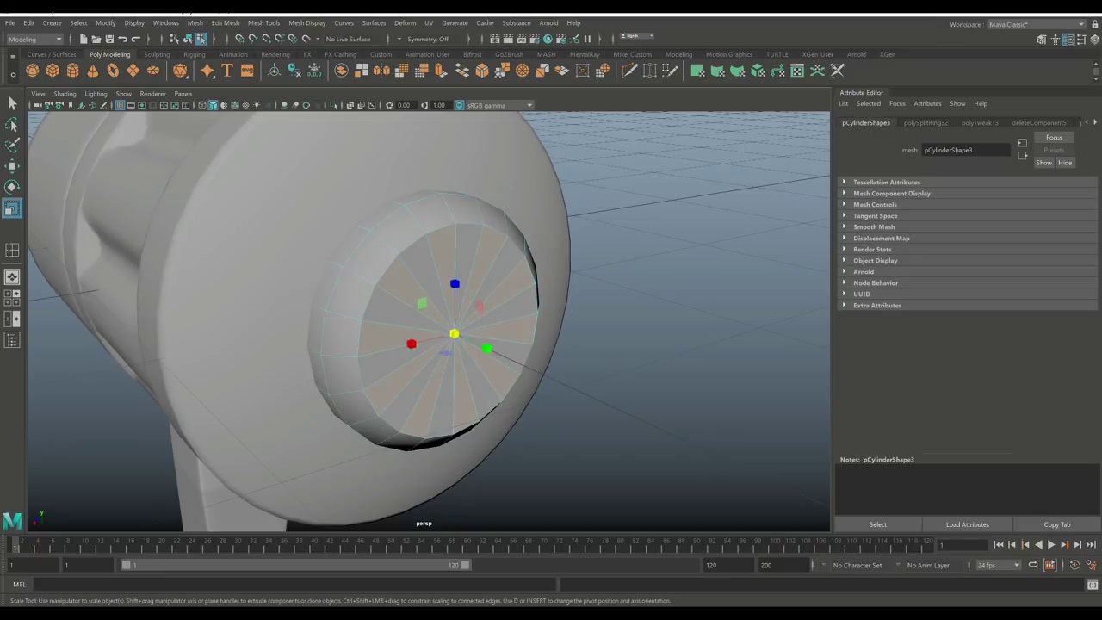
key(ctrl+e)
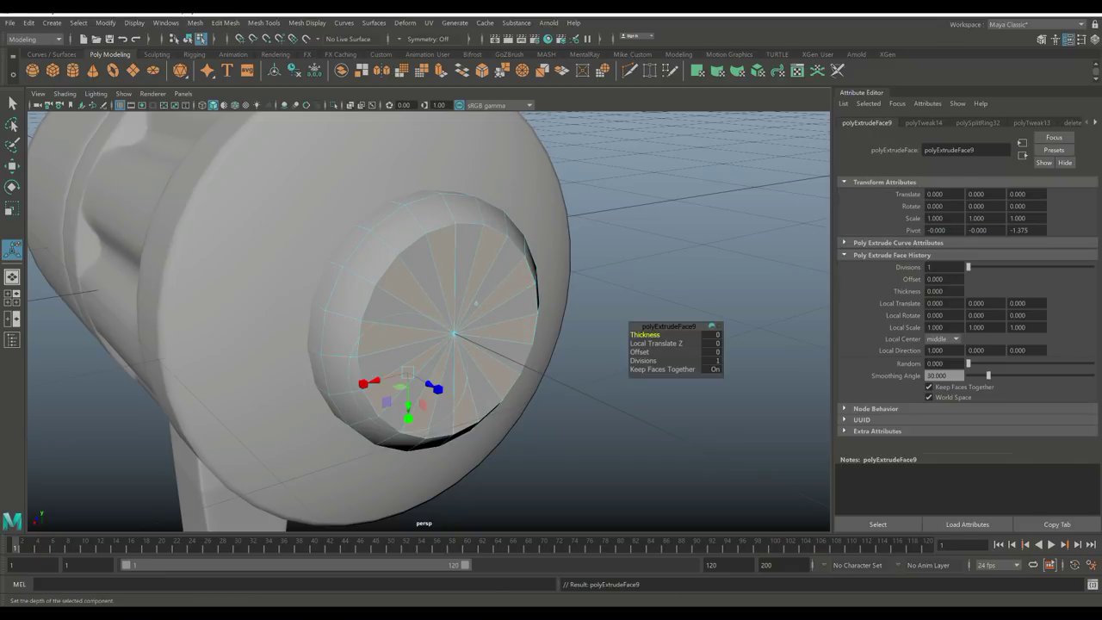
key(w)
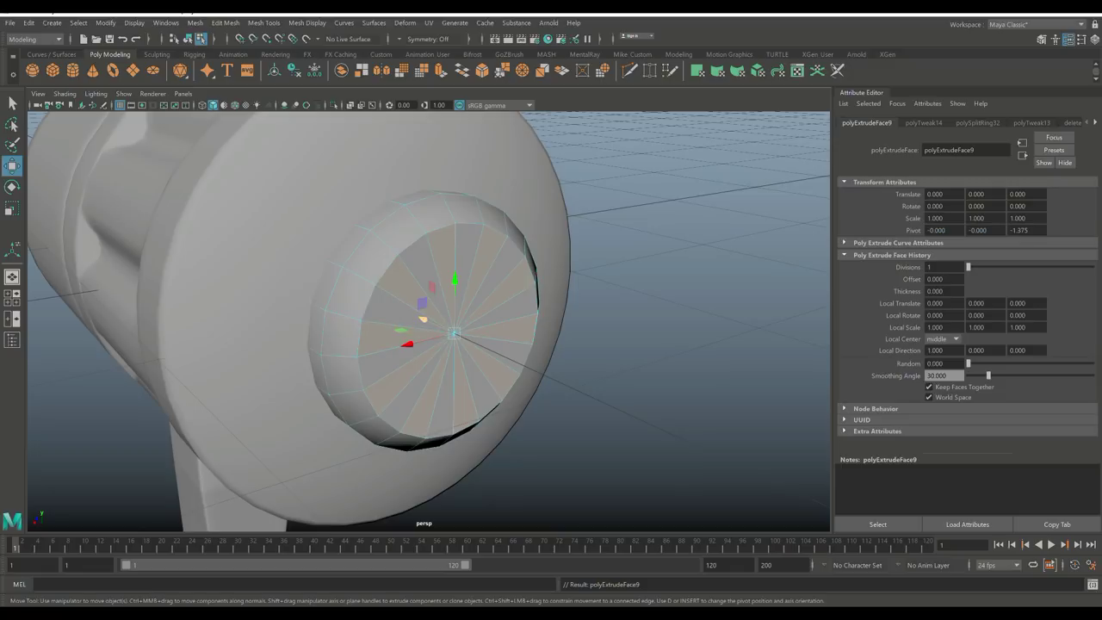
drag(422, 318, 428, 321)
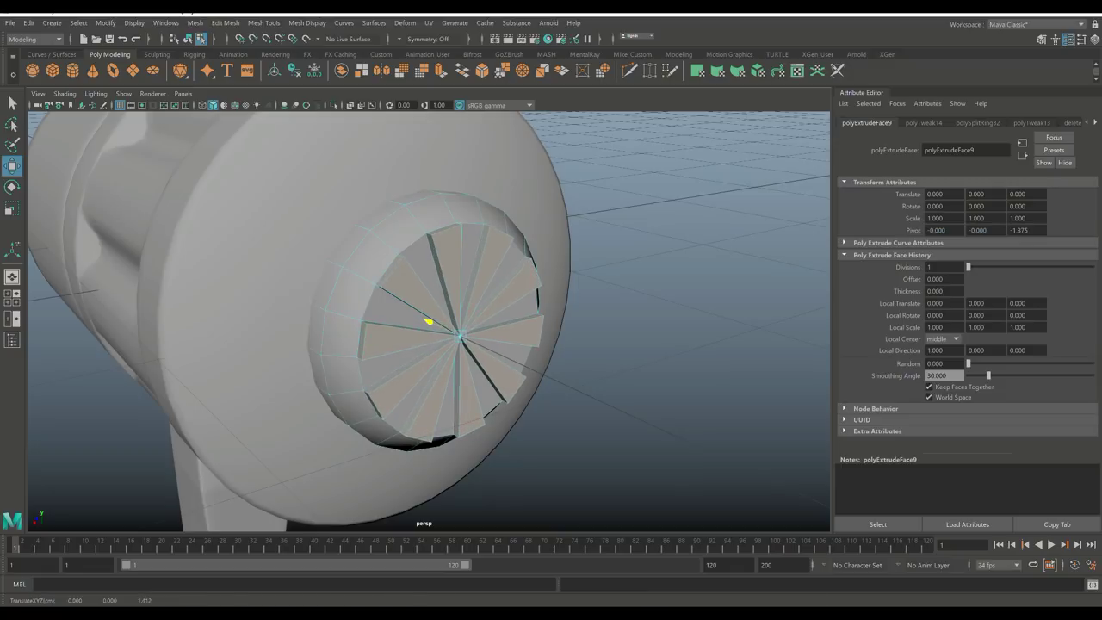
key(ctrl+z)
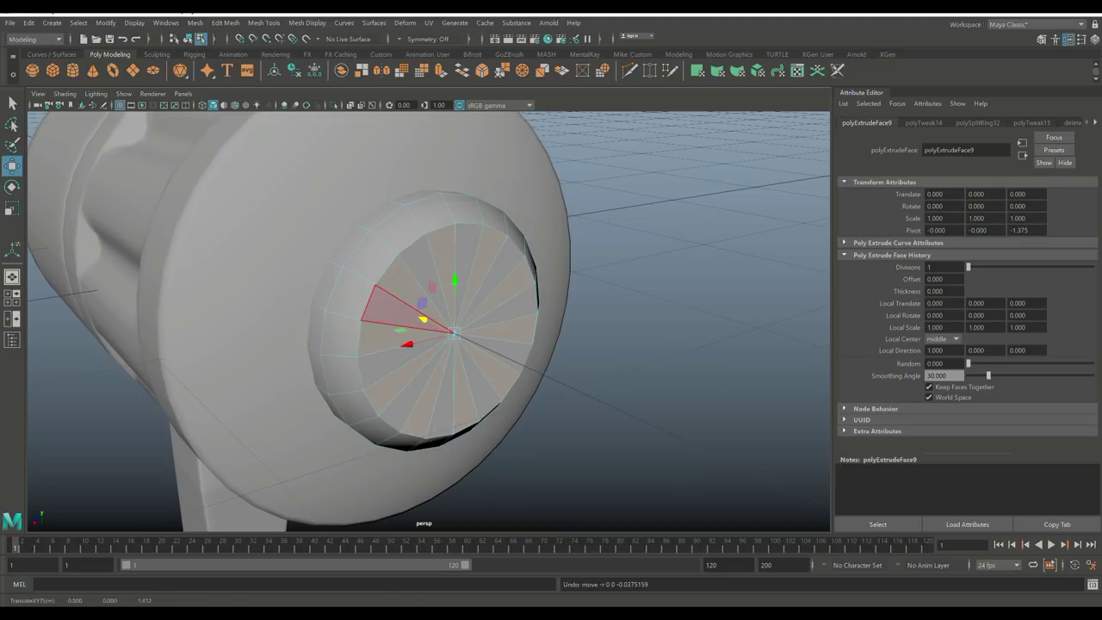
Step: Re-extrude the cap faces with a 0.01 Offset and sink them into the cap as vents
key(ctrl+e)
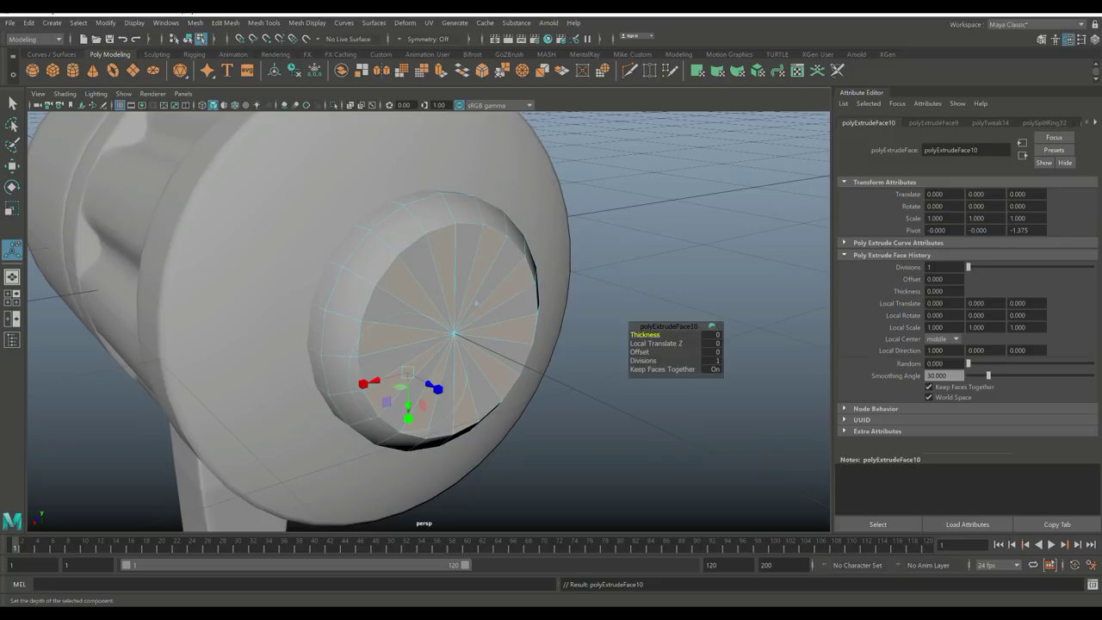
click(639, 351)
middle_drag(475, 303, 475, 303)
click(711, 352)
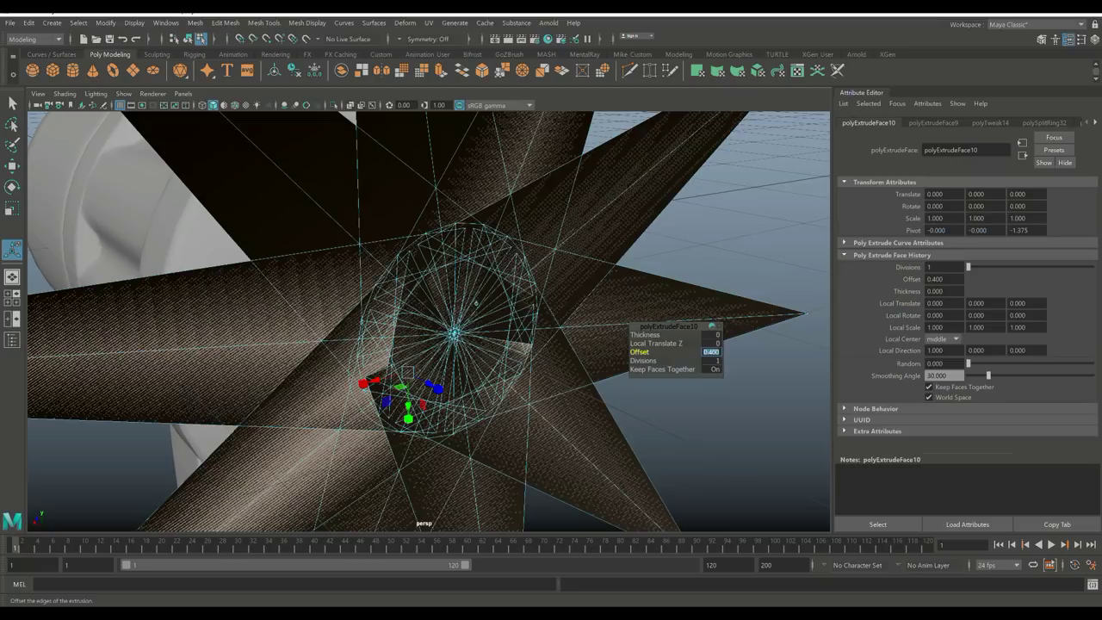
text(0.01)
key(Return)
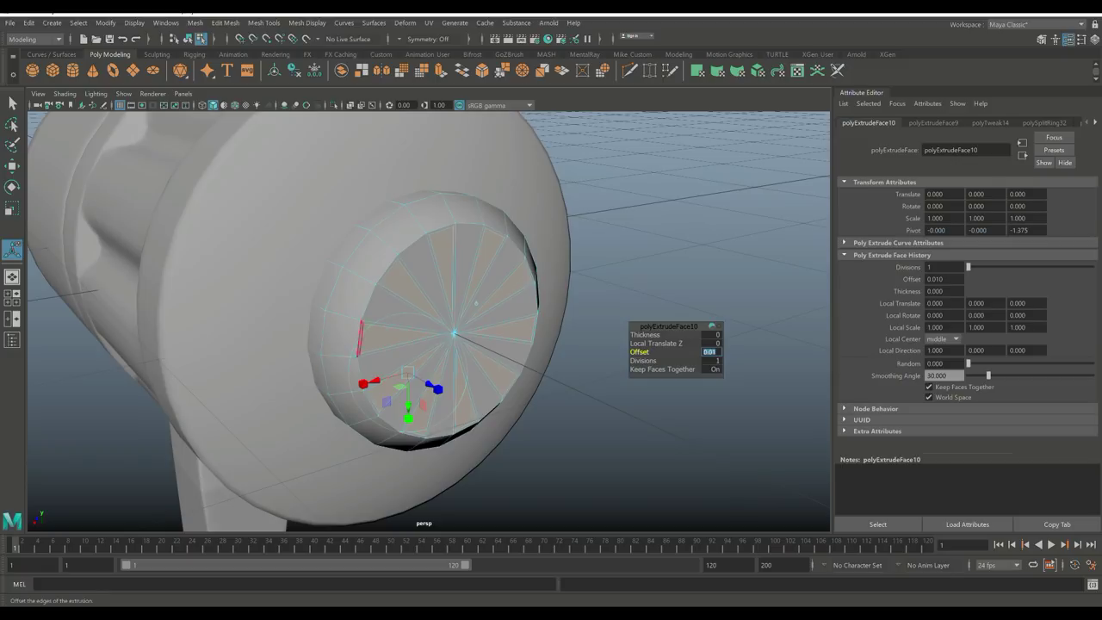
drag(427, 383, 423, 381)
Step: Smooth the vented cylinder with Mesh > Smooth
click(603, 258)
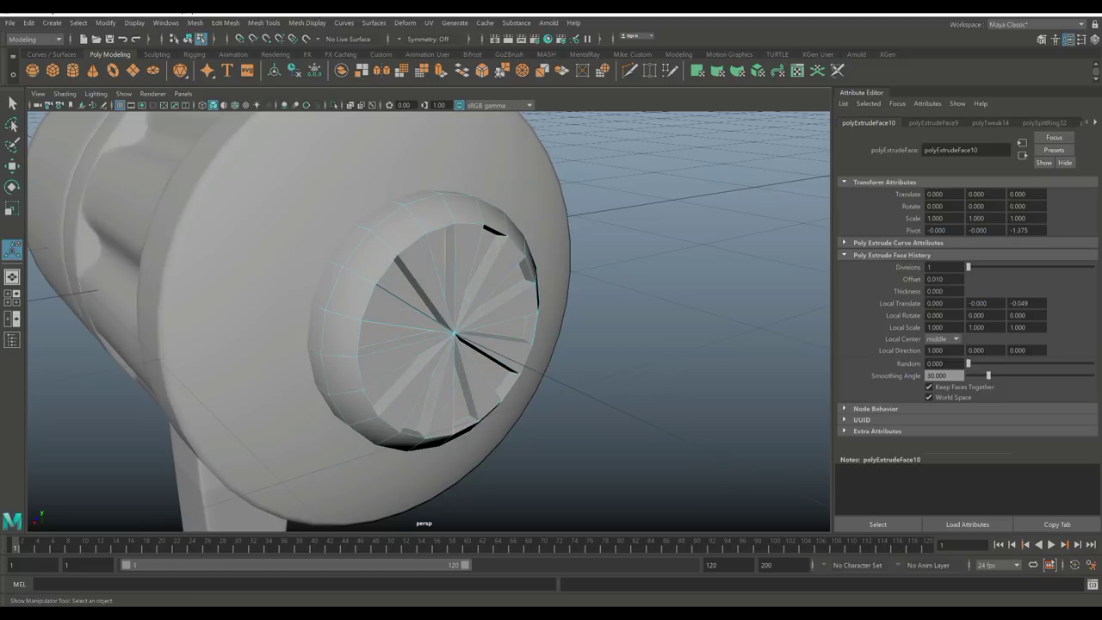
right_drag(431, 213, 491, 197)
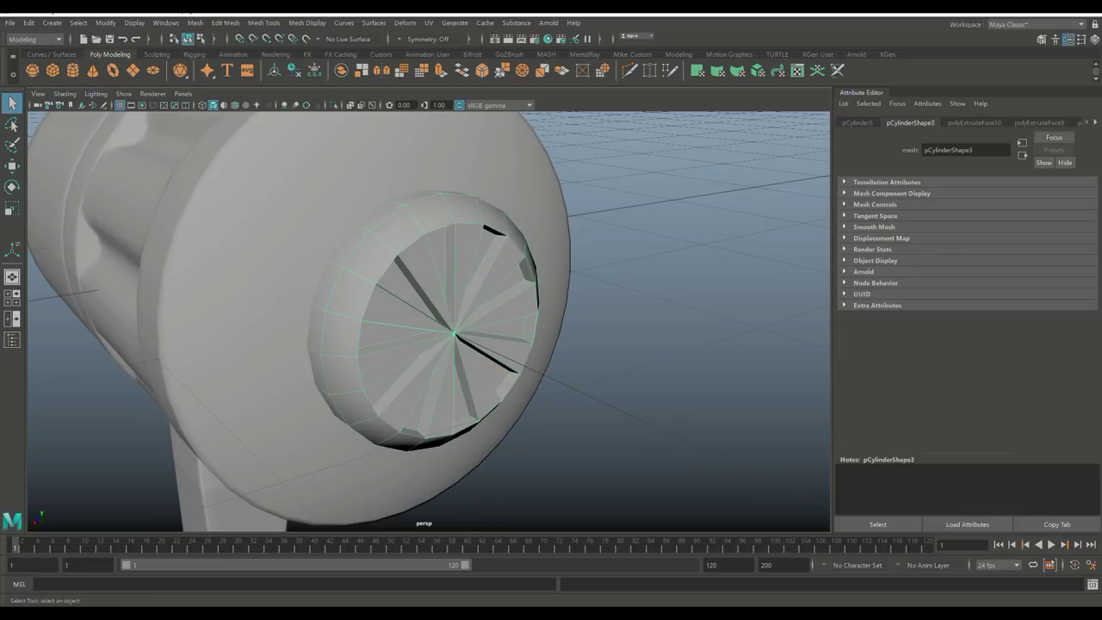
key(3)
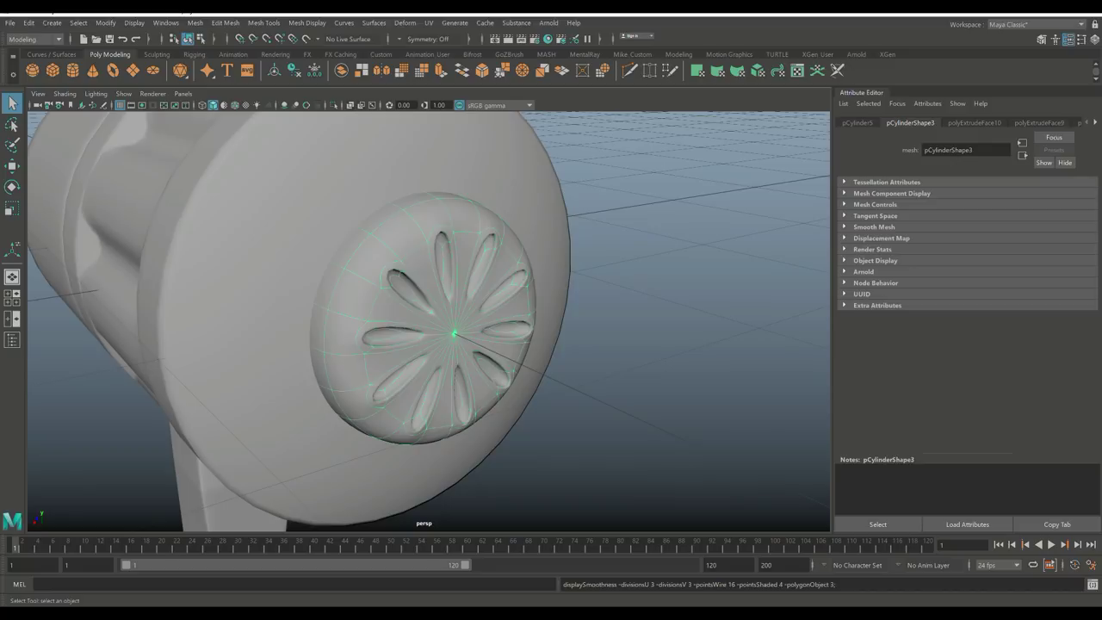
key(Escape)
key(ctrl+z)
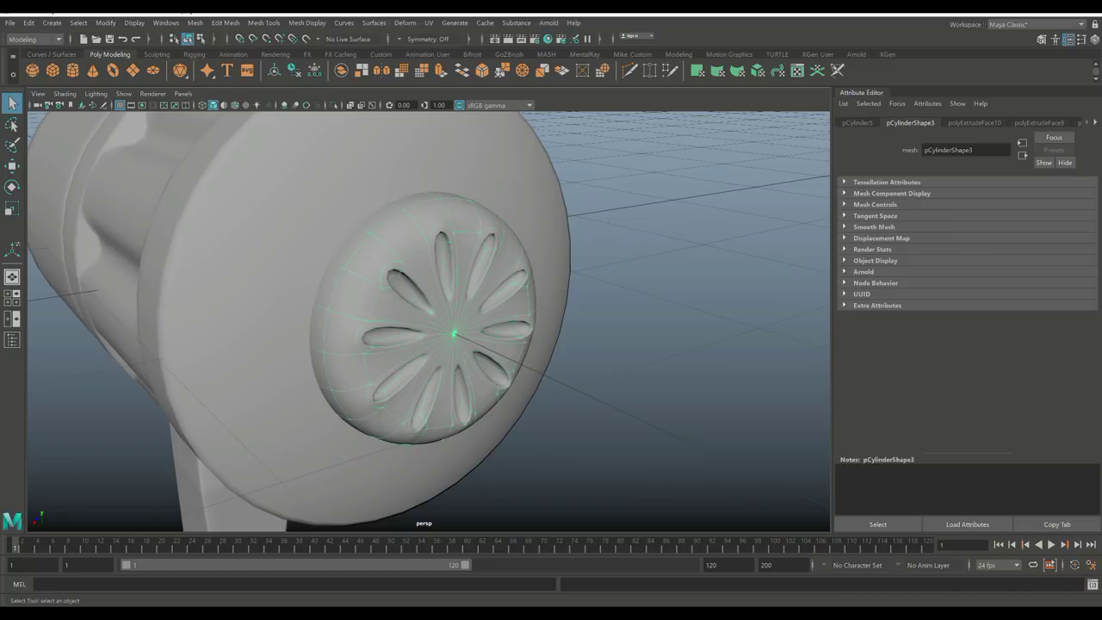
click(196, 22)
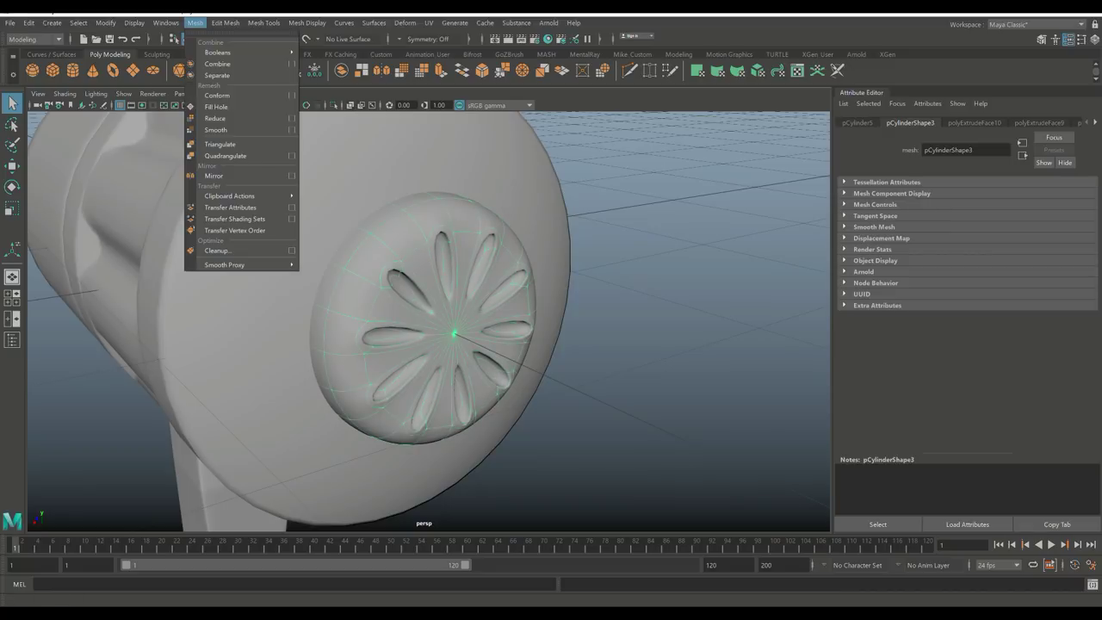
click(225, 129)
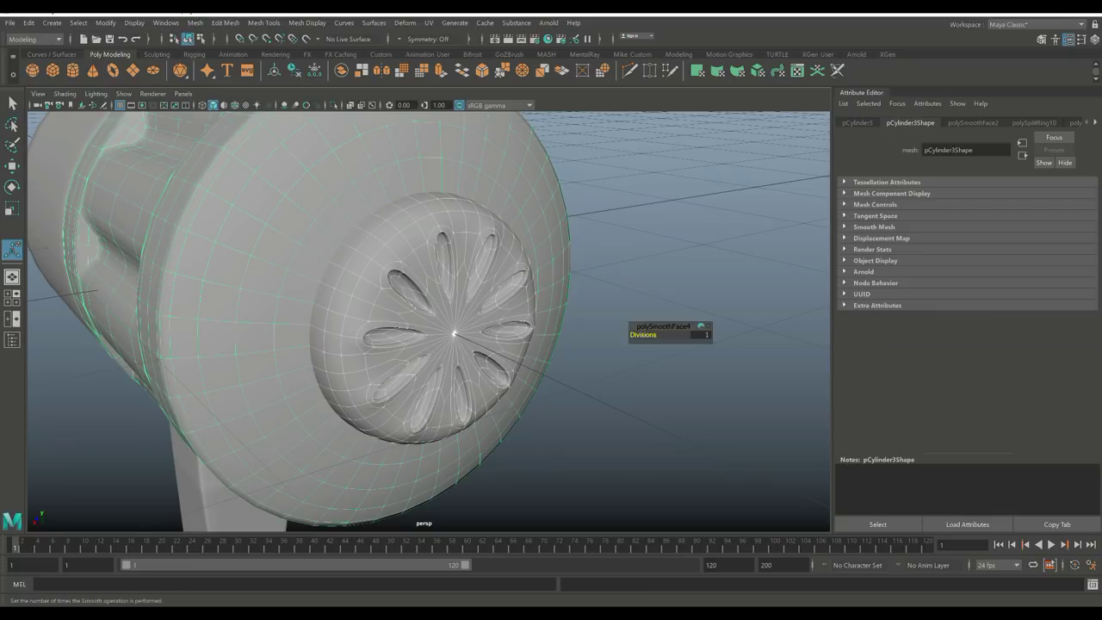
Step: Select the grip and tumble to a wider three-quarter view of the megaphone
alt+drag(454, 334, 434, 327)
click(689, 431)
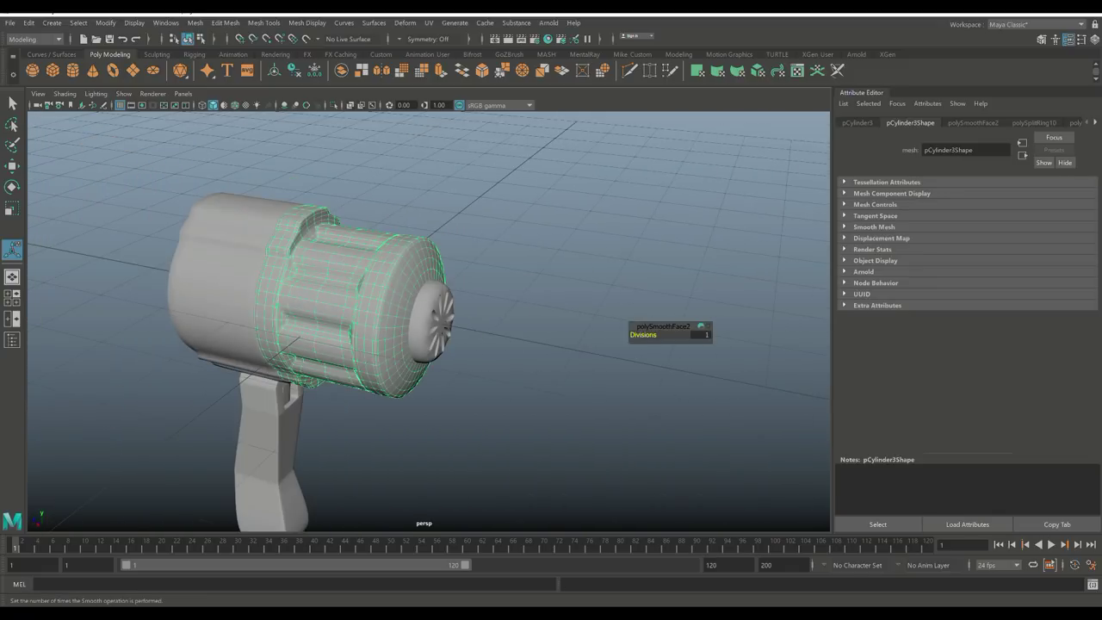
key(1)
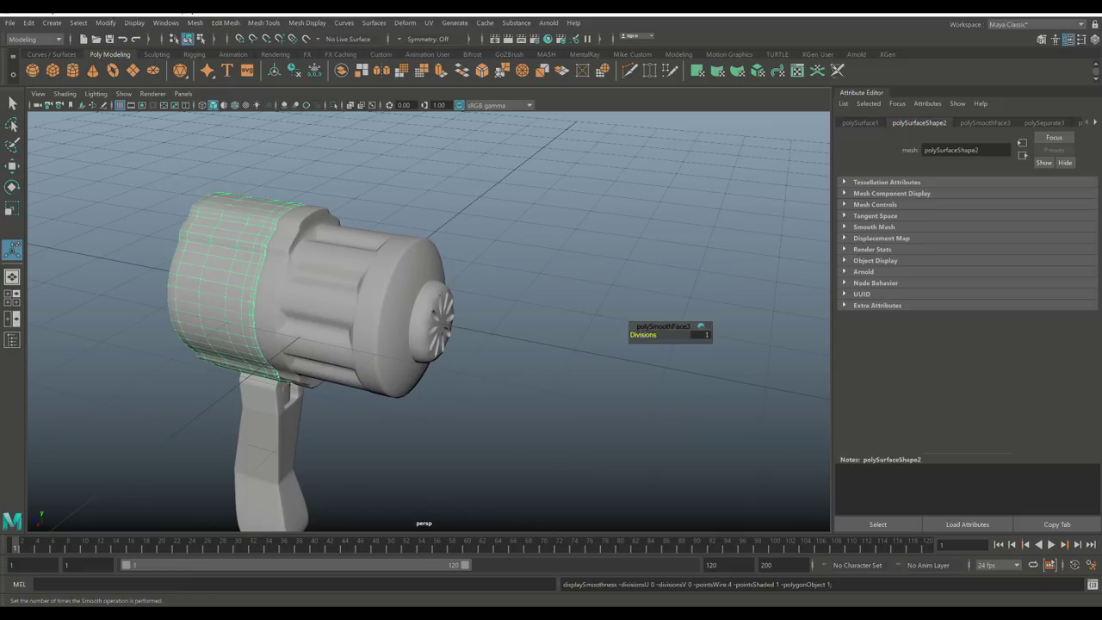
click(276, 447)
alt+drag(430, 344, 517, 327)
scroll(469, 338, down, 3)
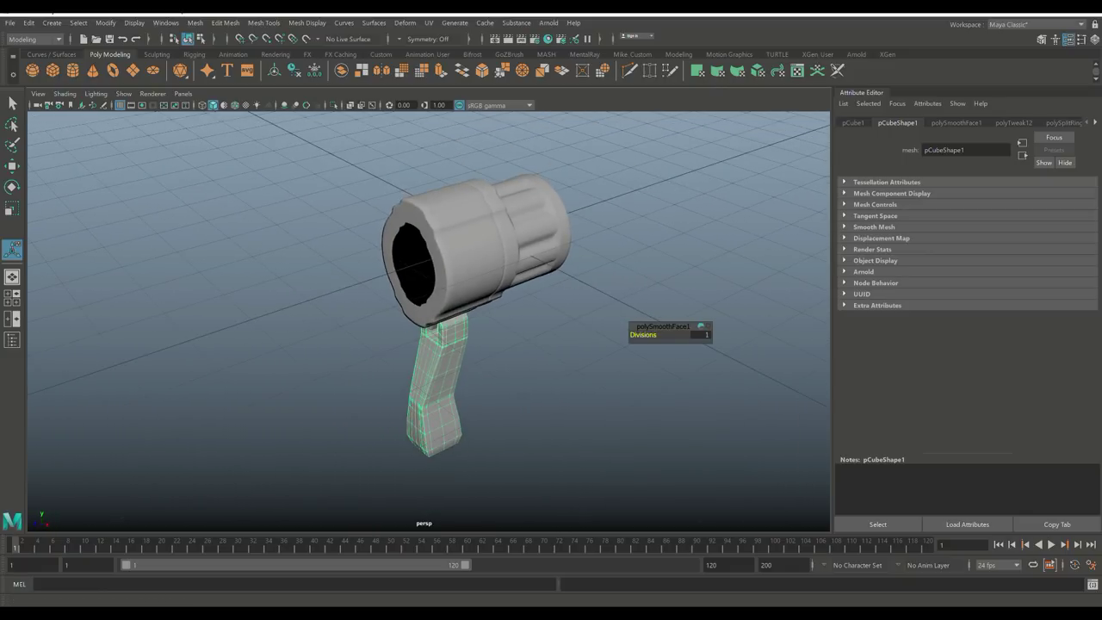
Step: Create a polygon cylinder, rotate it 90° to lie horizontal, and move it out from the barrel
click(72, 71)
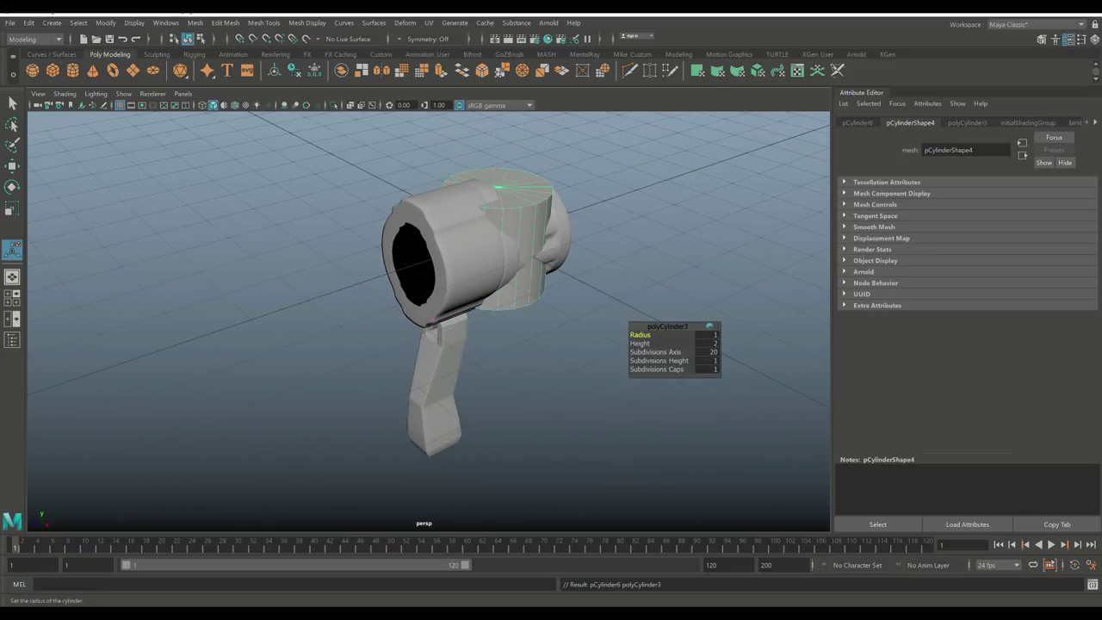
key(e)
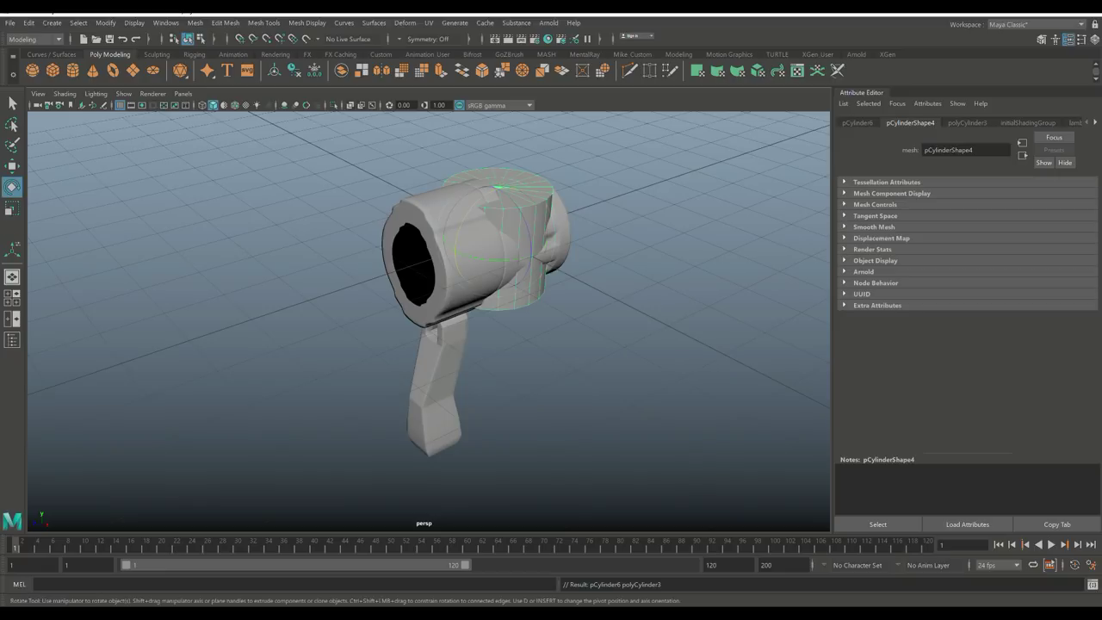
drag(498, 186, 521, 276)
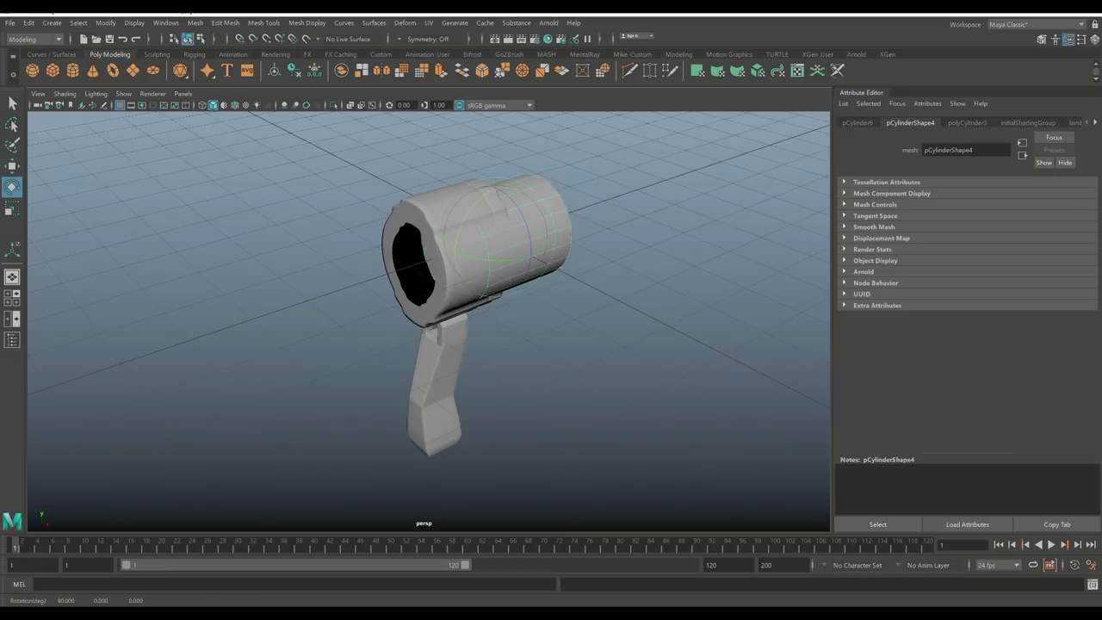
key(w)
drag(447, 250, 306, 301)
alt+drag(517, 362, 538, 357)
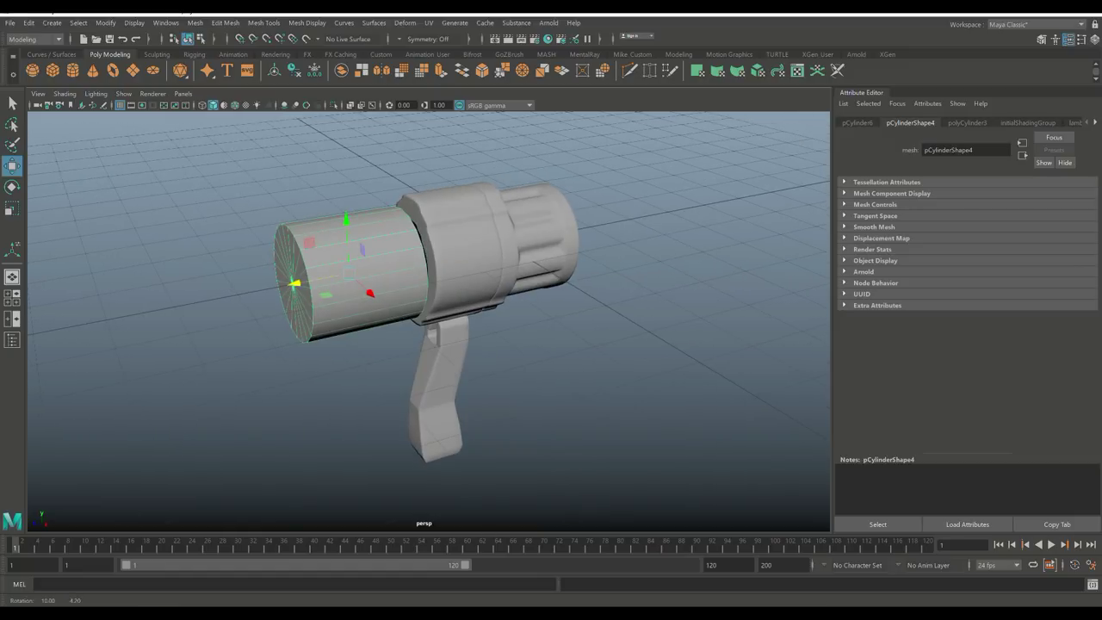
click(966, 123)
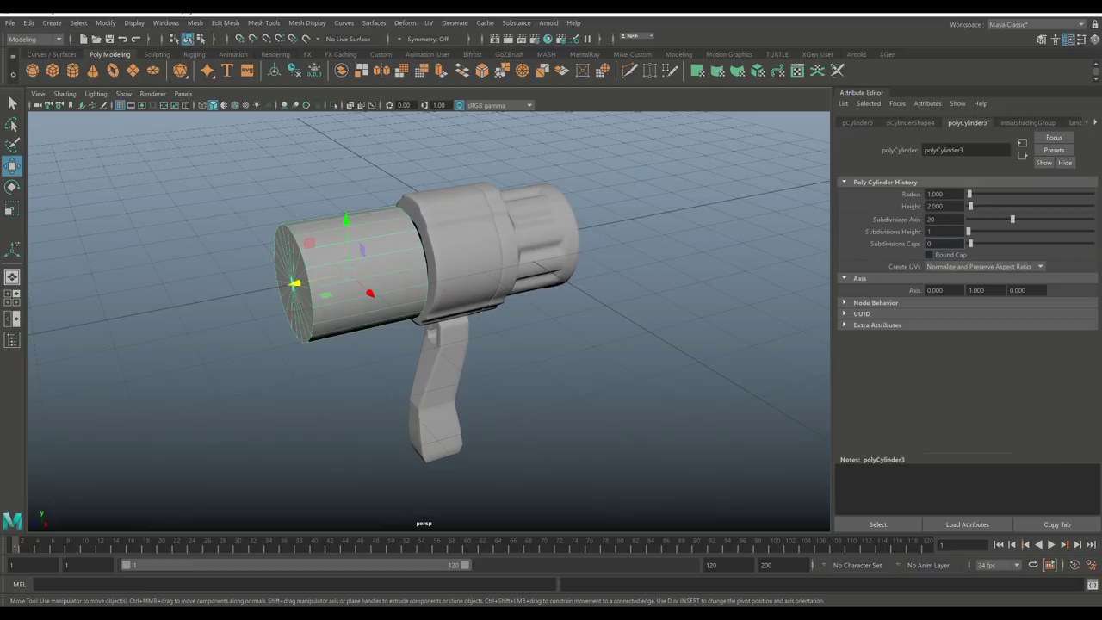
Step: Delete the cylinder's front cap face to open the tube and slide it back against the body
alt+drag(431, 345, 594, 319)
right_drag(415, 204, 413, 233)
click(413, 258)
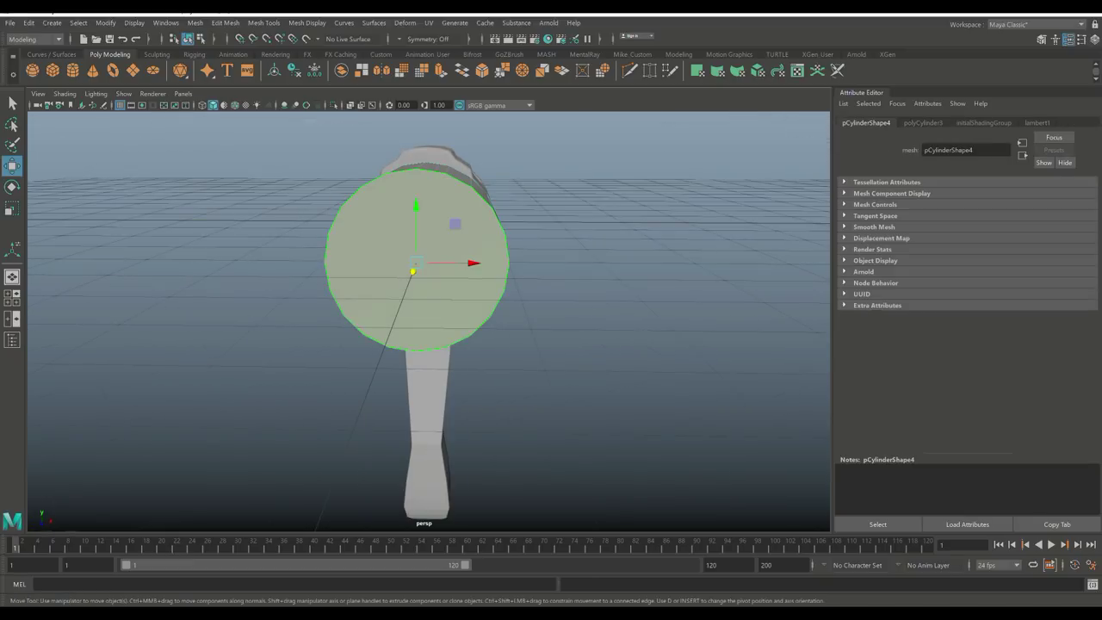
key(Delete)
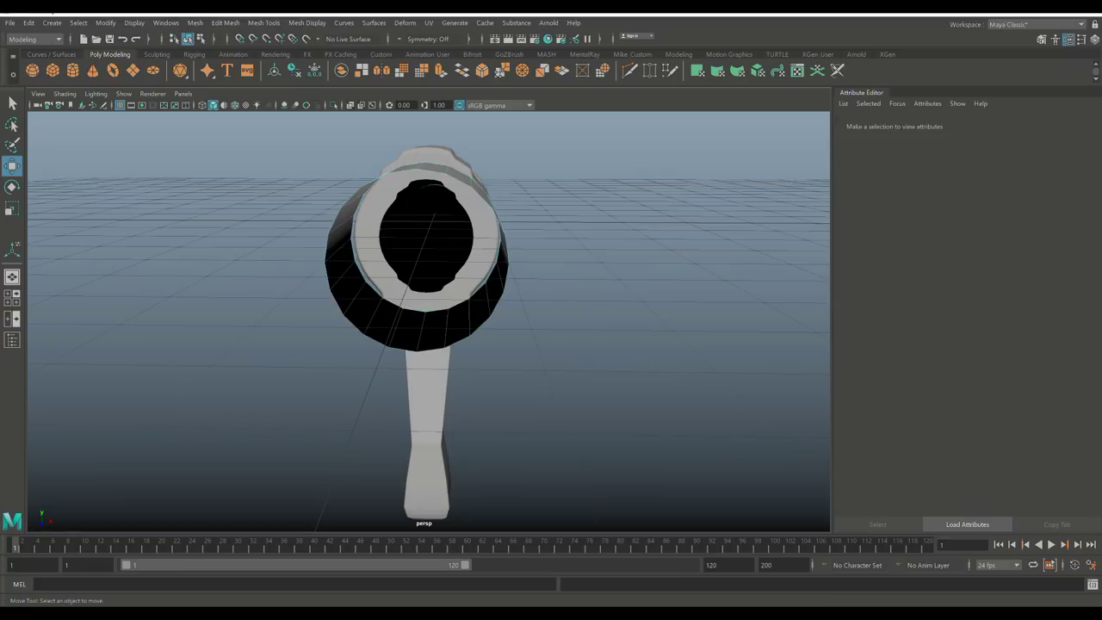
alt+drag(430, 327, 538, 317)
right_drag(345, 254, 401, 233)
drag(284, 273, 294, 272)
Step: Select the tube's front edge loop and push it back into a short ring
alt+drag(430, 319, 512, 267)
alt+right_drag(512, 267, 586, 284)
alt+drag(585, 284, 590, 259)
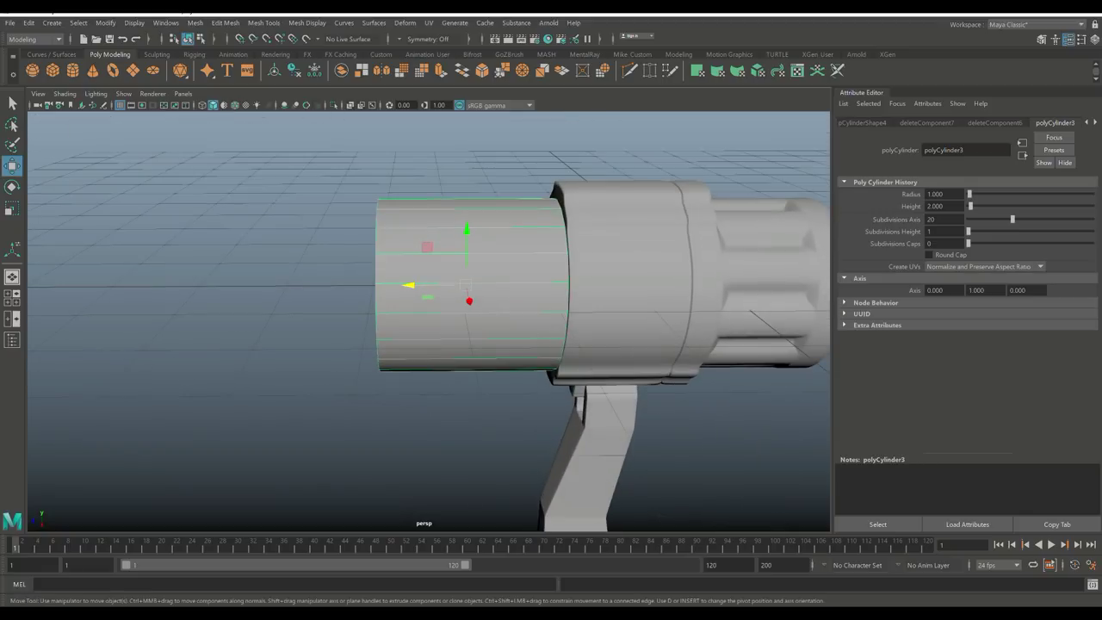
right_drag(398, 212, 397, 180)
double_click(379, 258)
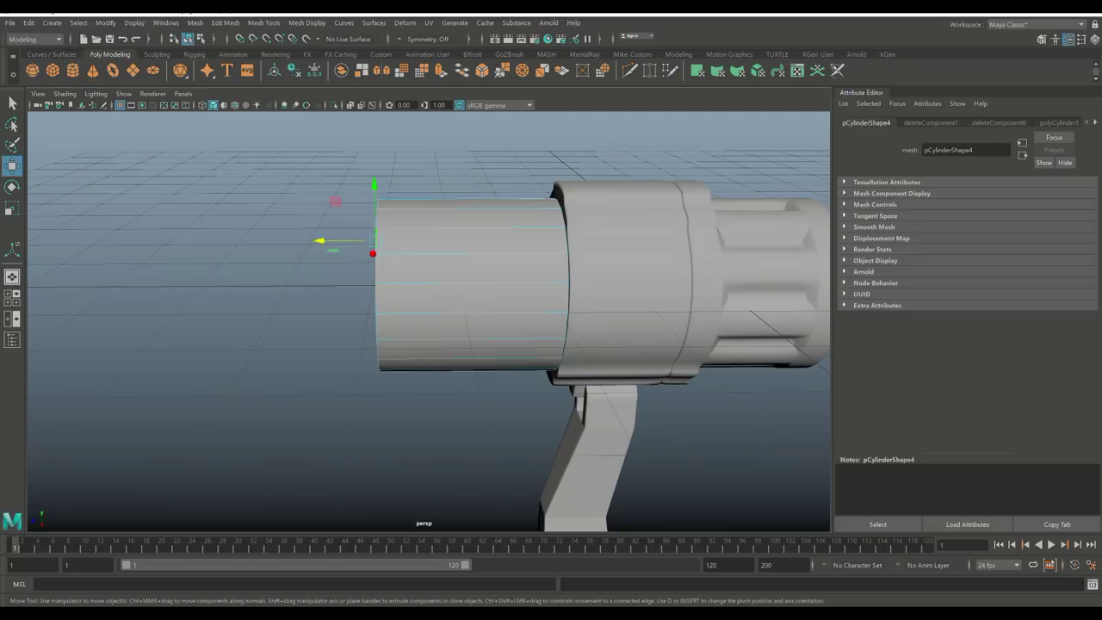
drag(322, 286, 456, 284)
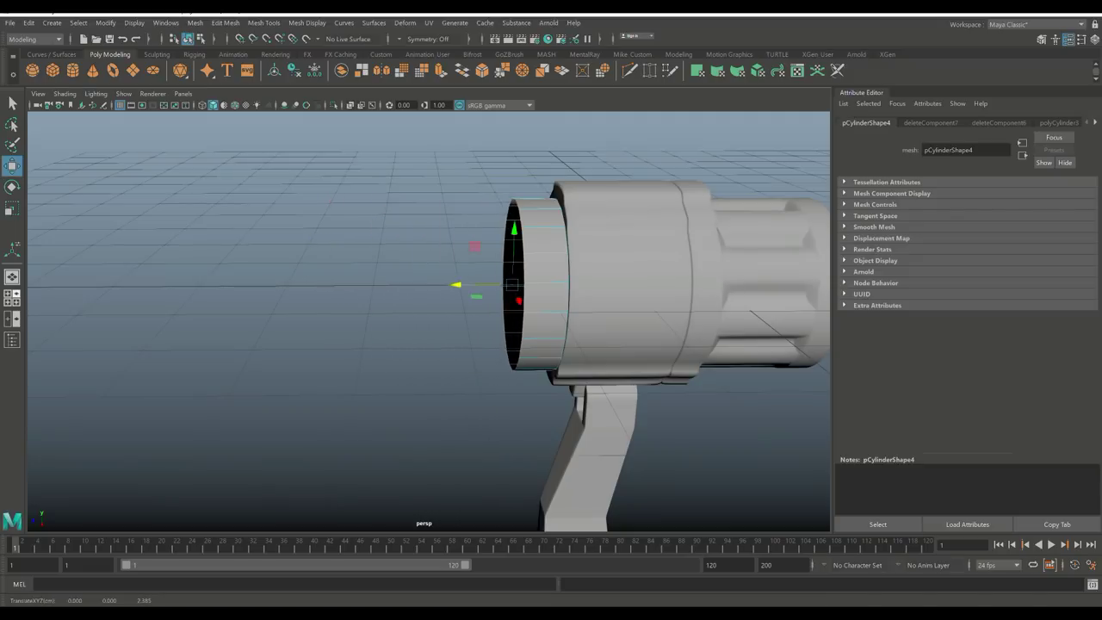
Step: Maximize the side view and frame it, leaving room in front of the tube
key(space)
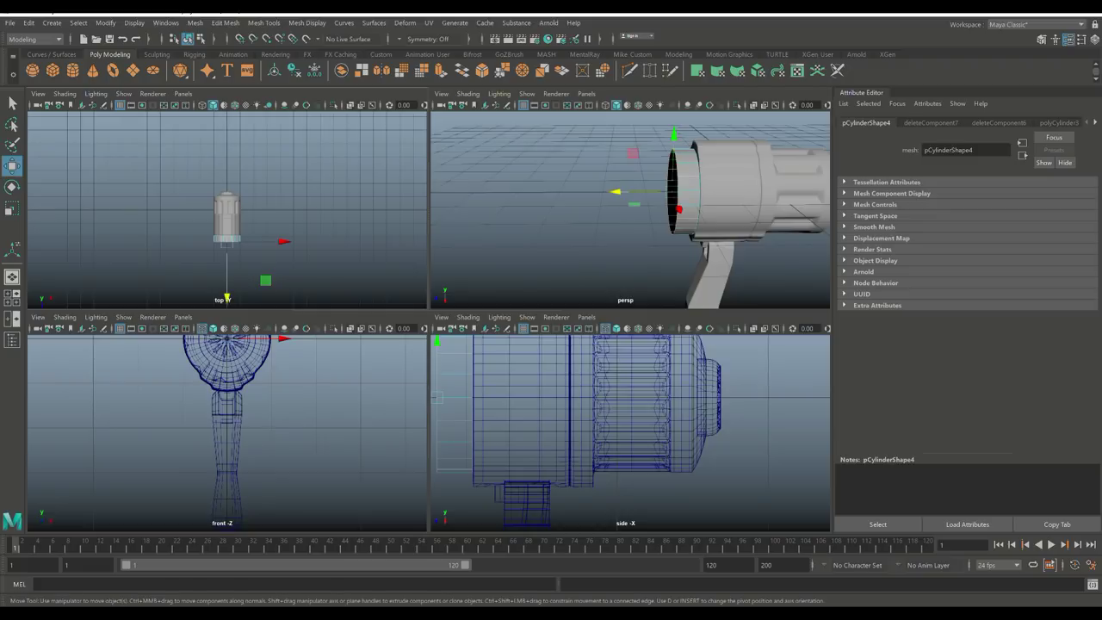
key(f)
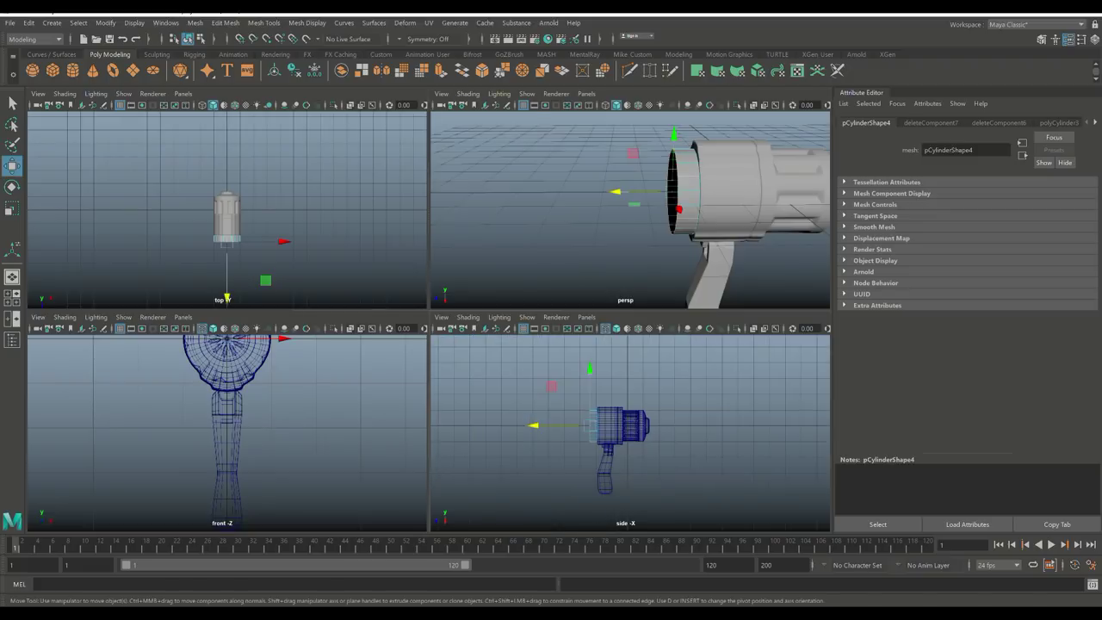
key(space)
alt+middle_drag(413, 305, 585, 321)
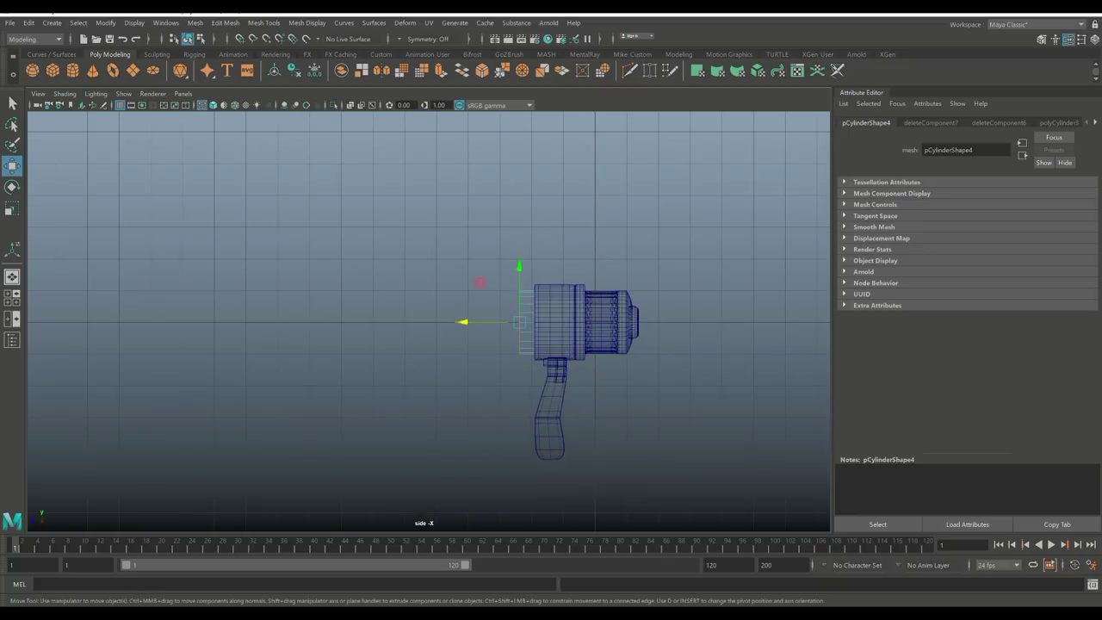
Step: Extrude the tube's open edge ring three times, pulling each new ring forward along Z
key(ctrl+e)
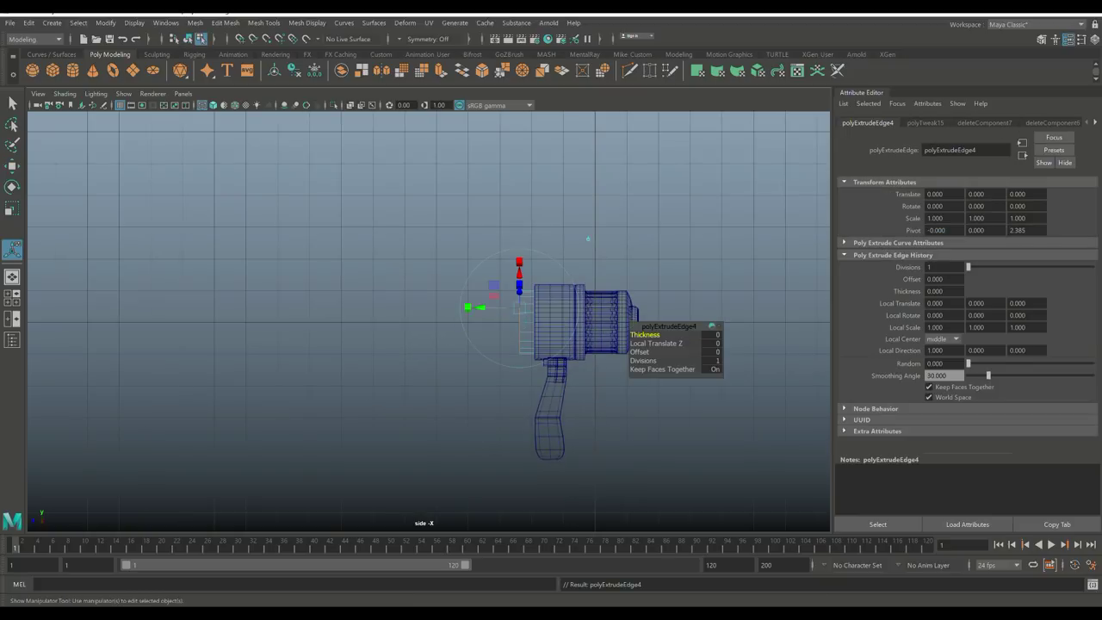
key(w)
drag(463, 322, 449, 322)
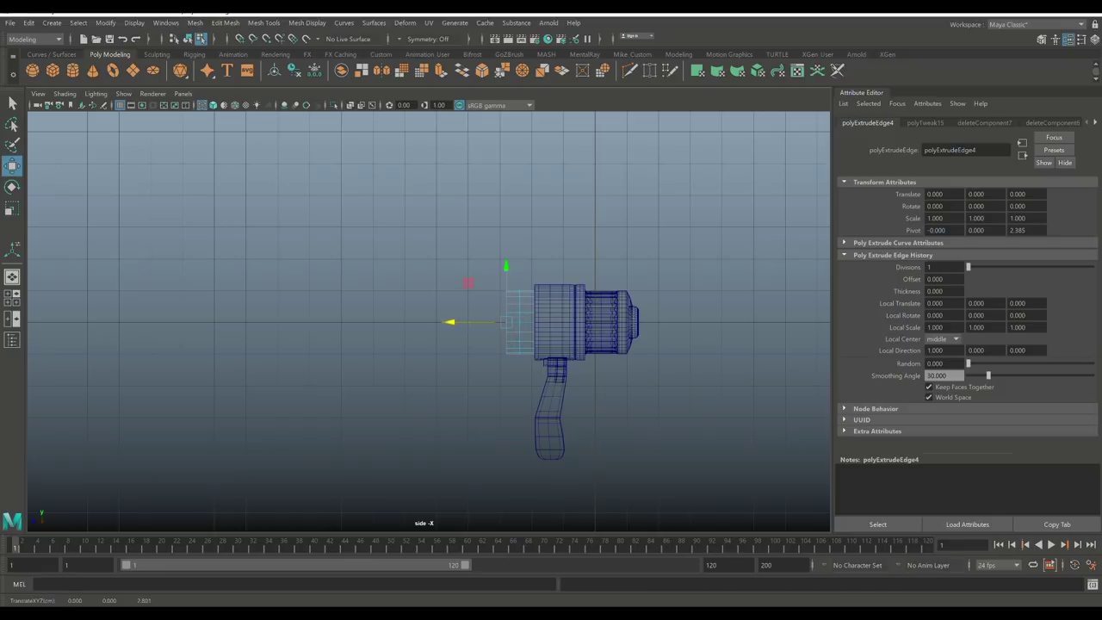
shift+right_drag(629, 321, 655, 327)
drag(449, 322, 435, 322)
shift+right_drag(628, 321, 655, 327)
drag(437, 322, 417, 322)
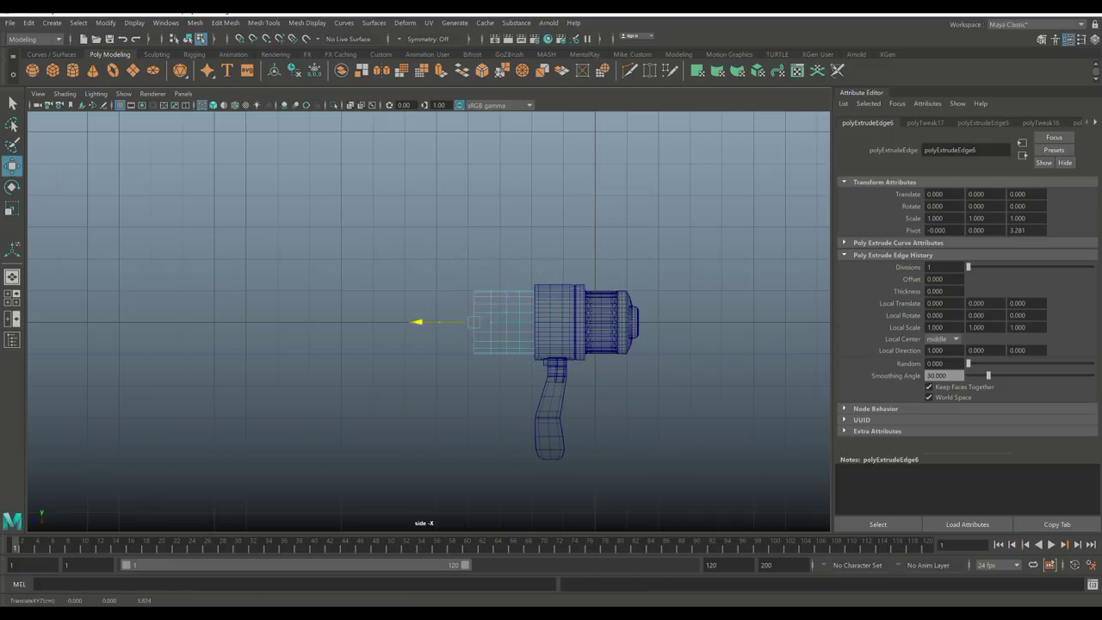
Step: Extrude further edge rings forward along the tube, then undo the last ring move
shift+right_drag(629, 321, 655, 327)
key(w)
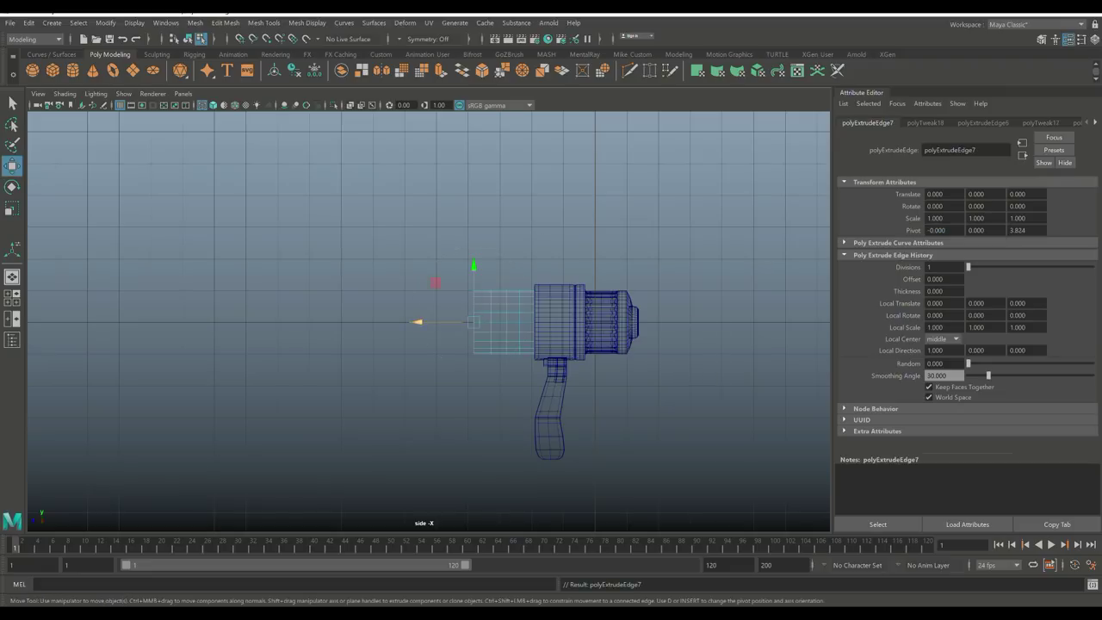
drag(417, 322, 384, 322)
key(ctrl+e)
key(w)
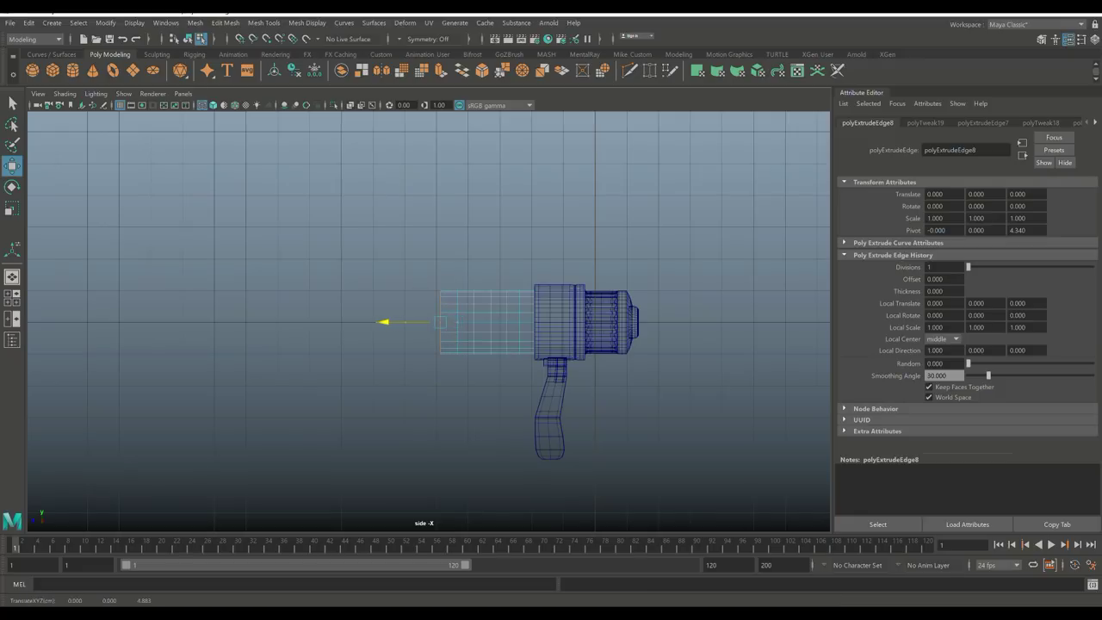
key(ctrl+e)
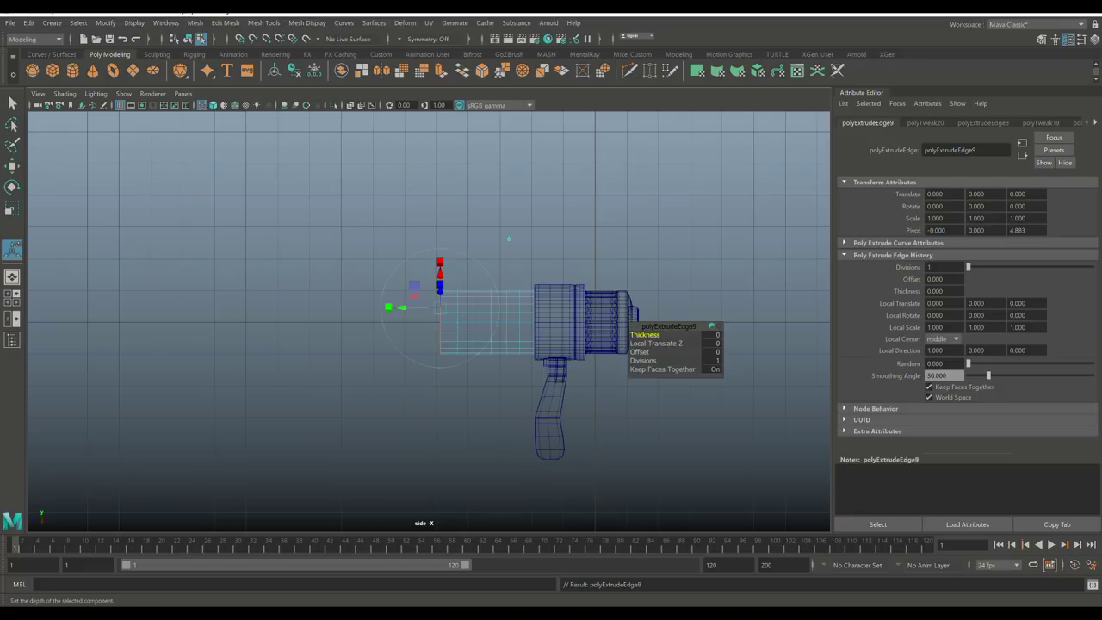
key(w)
drag(383, 322, 364, 322)
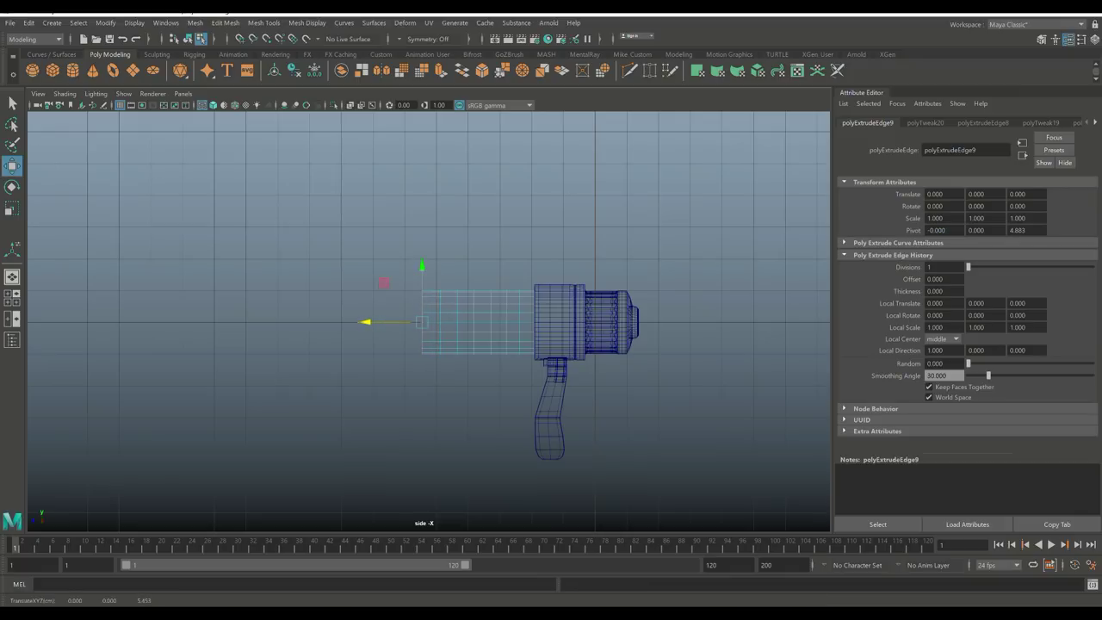
key(ctrl+z)
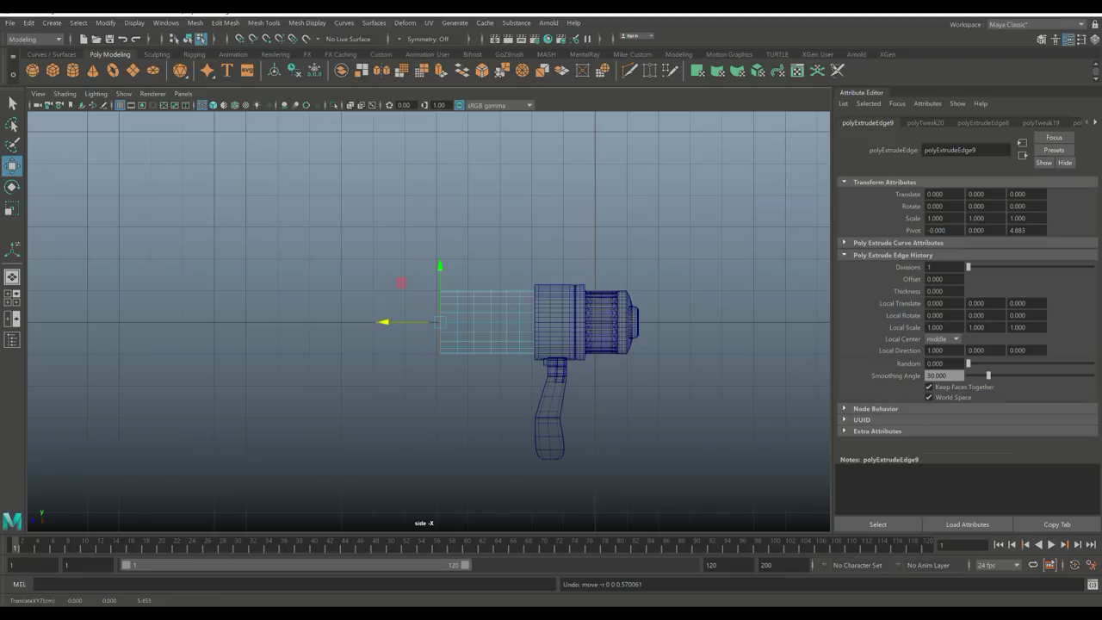
scroll(454, 289, up, 3)
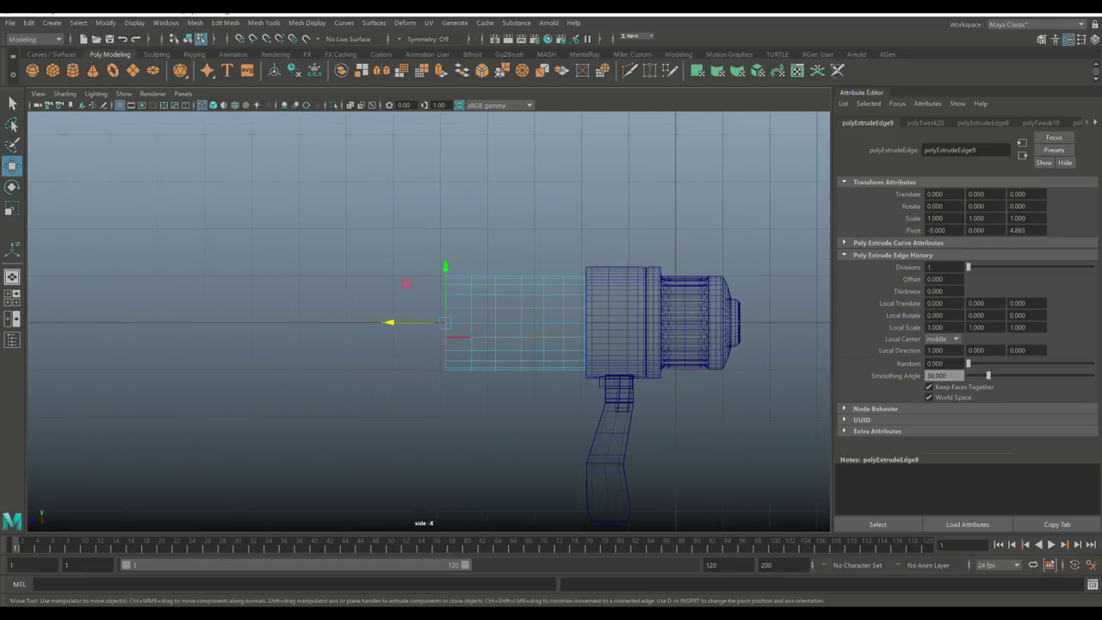
Step: Switch to vertex selection and scale the front horn rings outward, decreasing toward the body
right_click(454, 290)
right_drag(454, 289, 510, 270)
key(r)
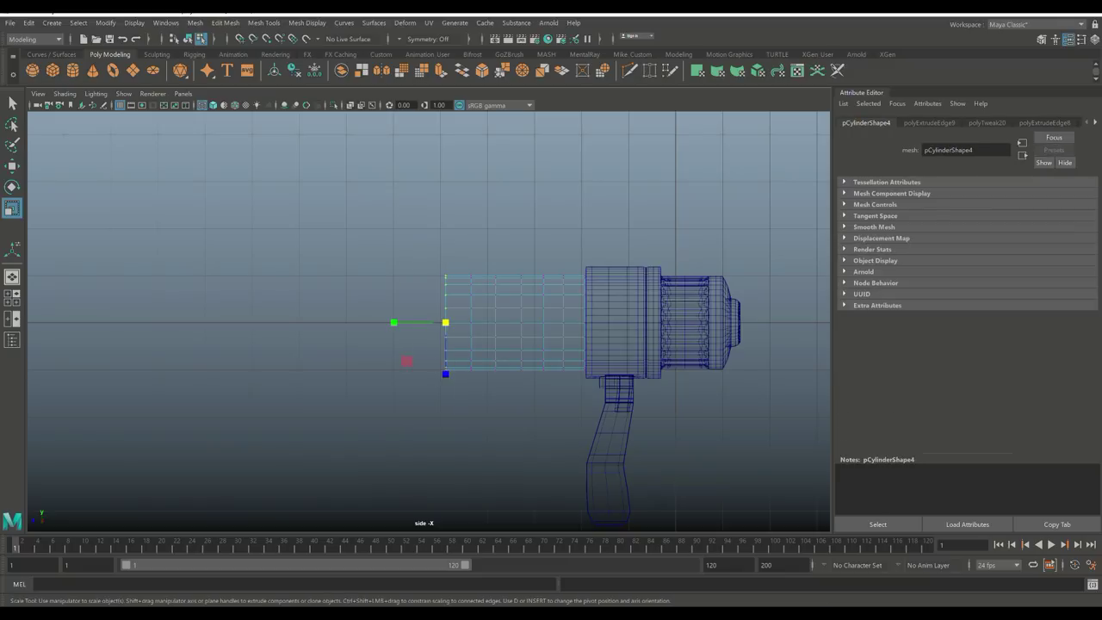
drag(445, 373, 445, 423)
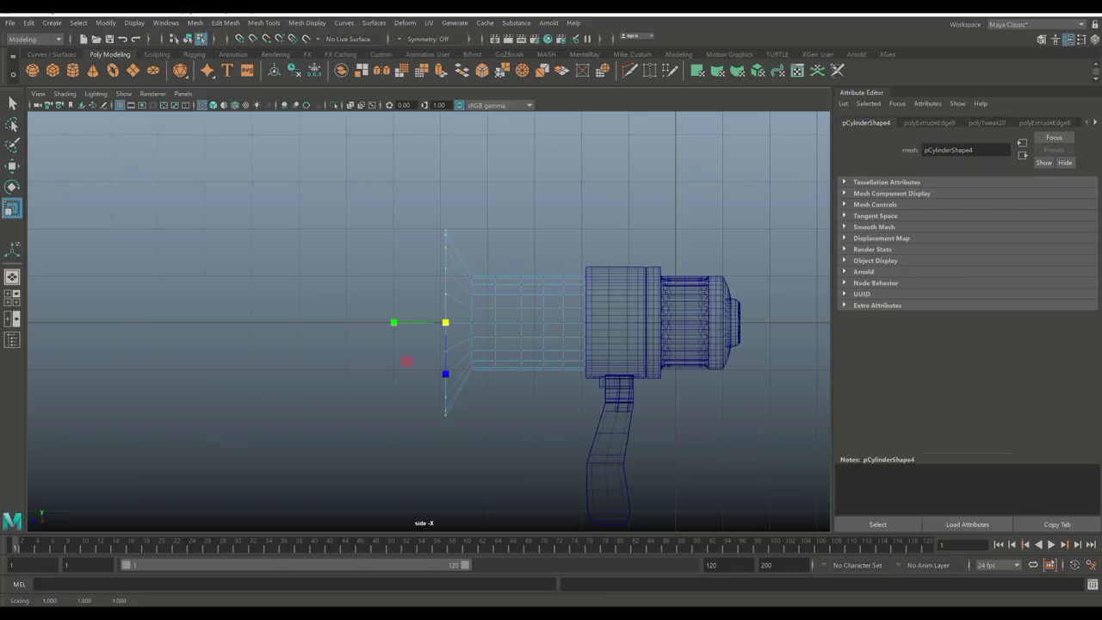
key(ctrl+z)
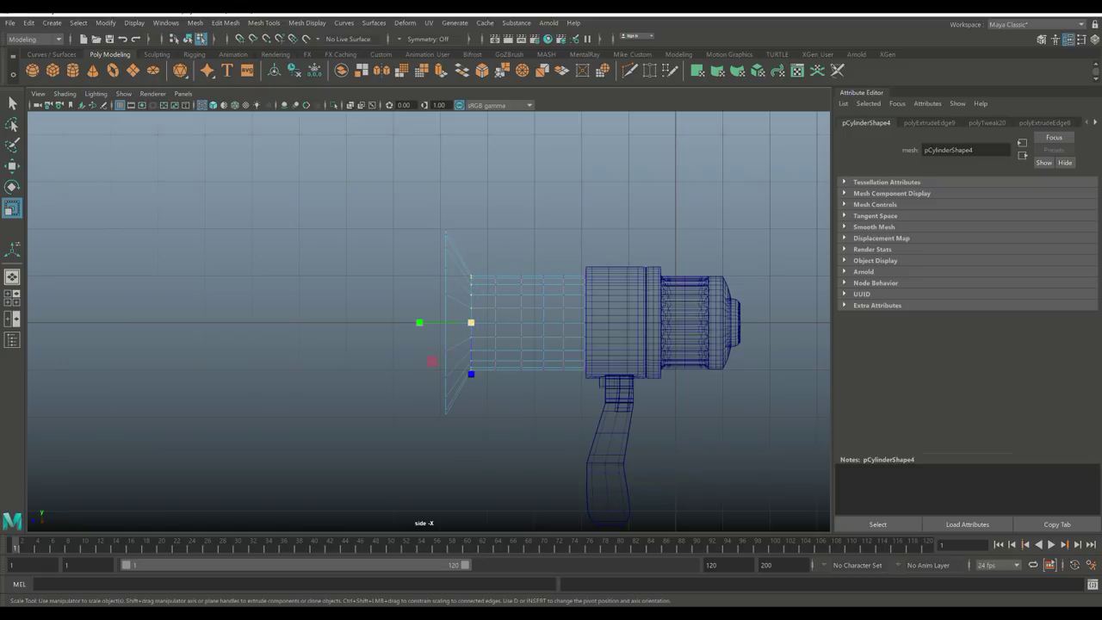
drag(470, 374, 471, 400)
key(ctrl+z)
drag(495, 374, 495, 382)
key(ctrl+z)
Step: Select the horn's outermost edge loop and enlarge the rim slightly
click(521, 374)
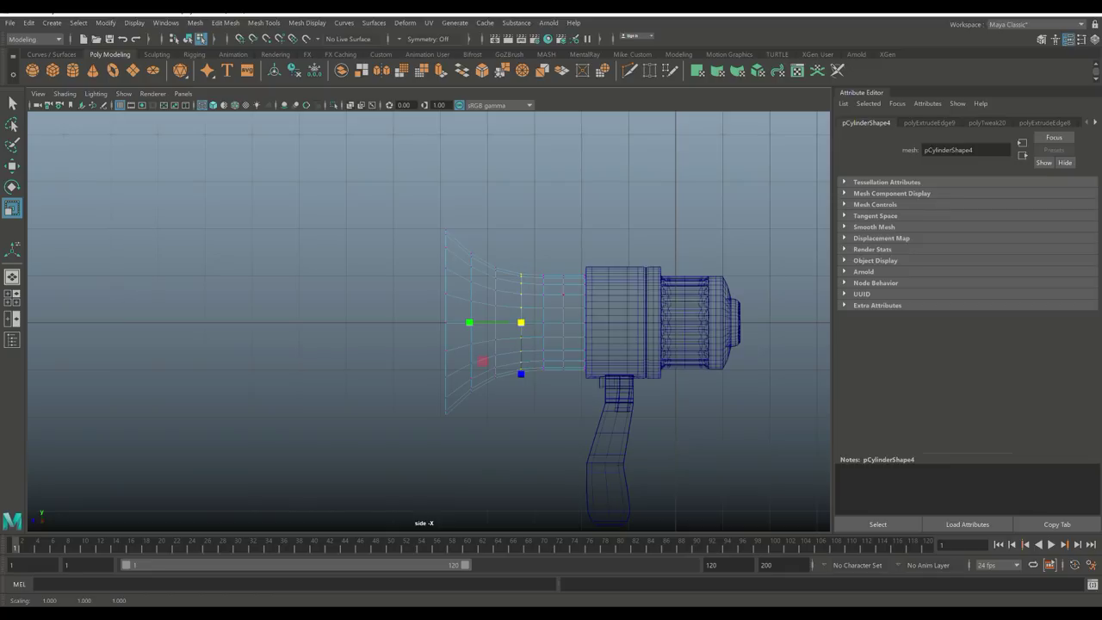
click(563, 344)
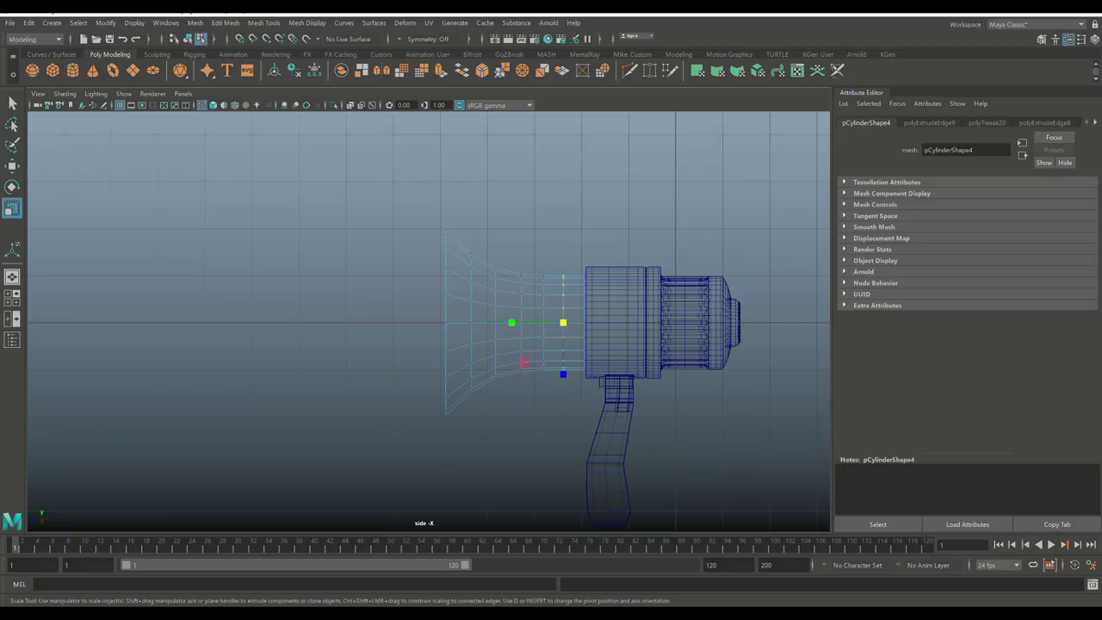
click(563, 374)
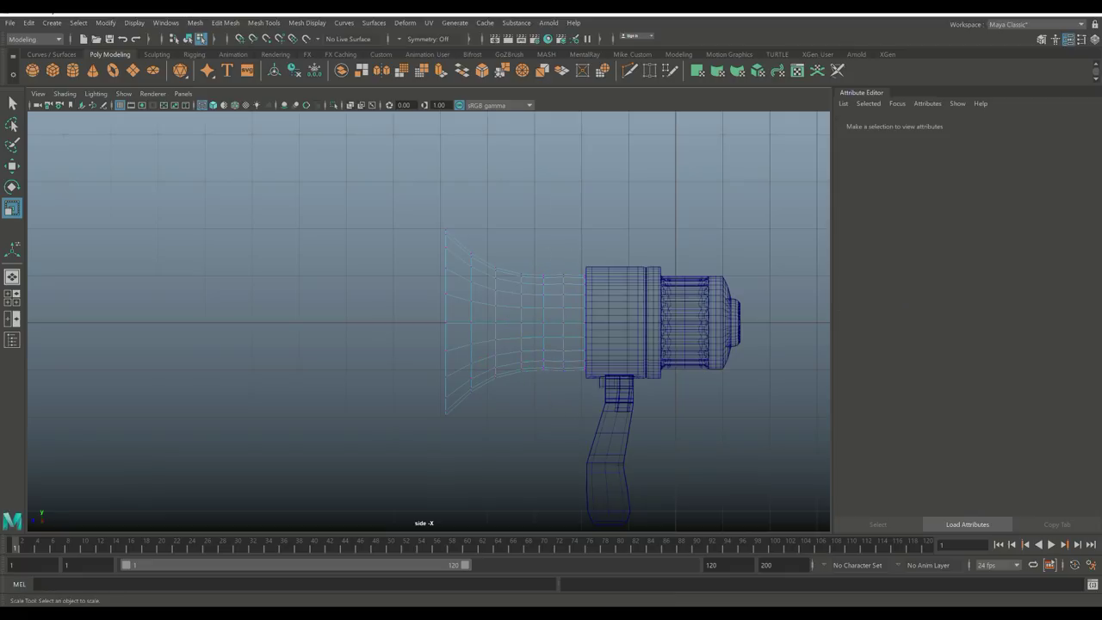
double_click(445, 361)
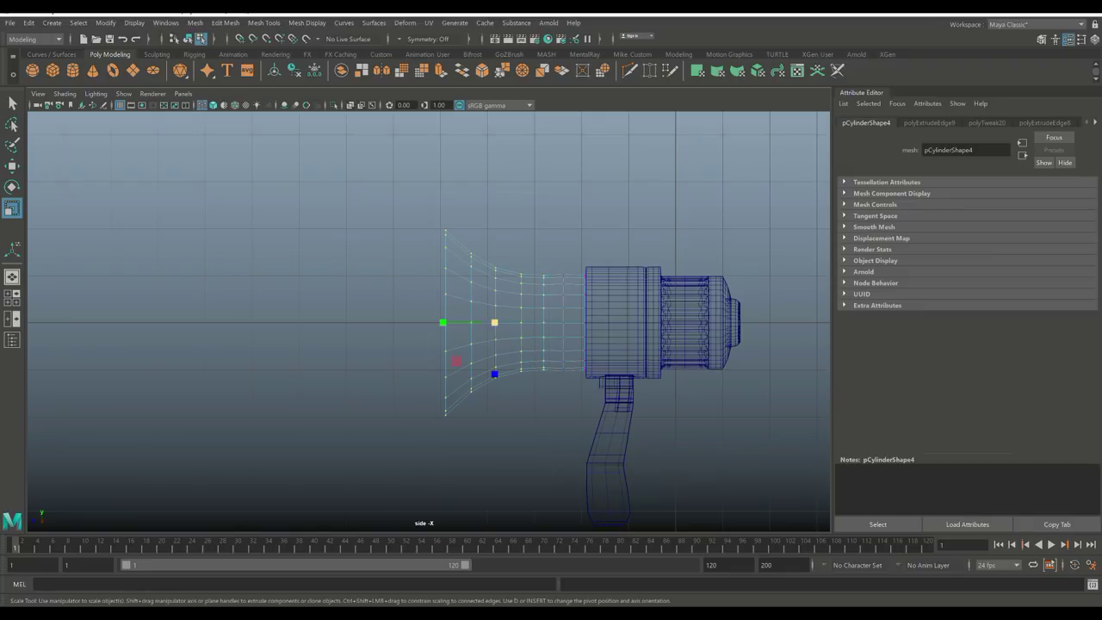
middle_drag(456, 361, 469, 362)
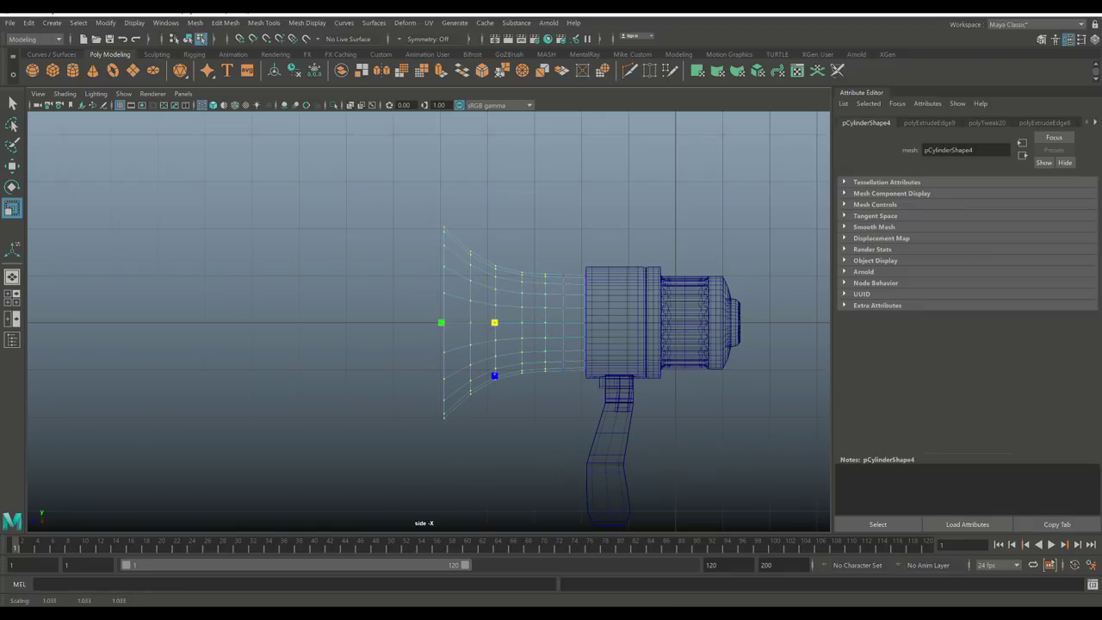
middle_click(457, 361)
Step: Orbit to face the megaphone bell and select its faces
key(space)
key(space)
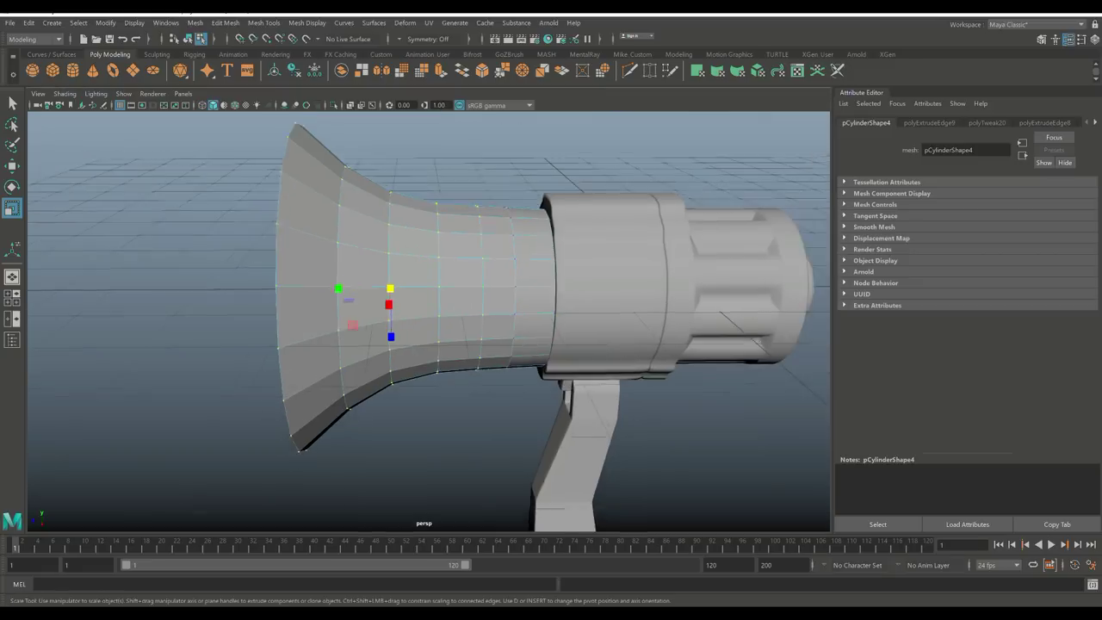
scroll(421, 310, down, 5)
alt+drag(413, 310, 592, 250)
right_drag(393, 295, 462, 245)
Step: Extrude the bell faces with thickness 0.1, then reduce it to 0.01
key(ctrl+e)
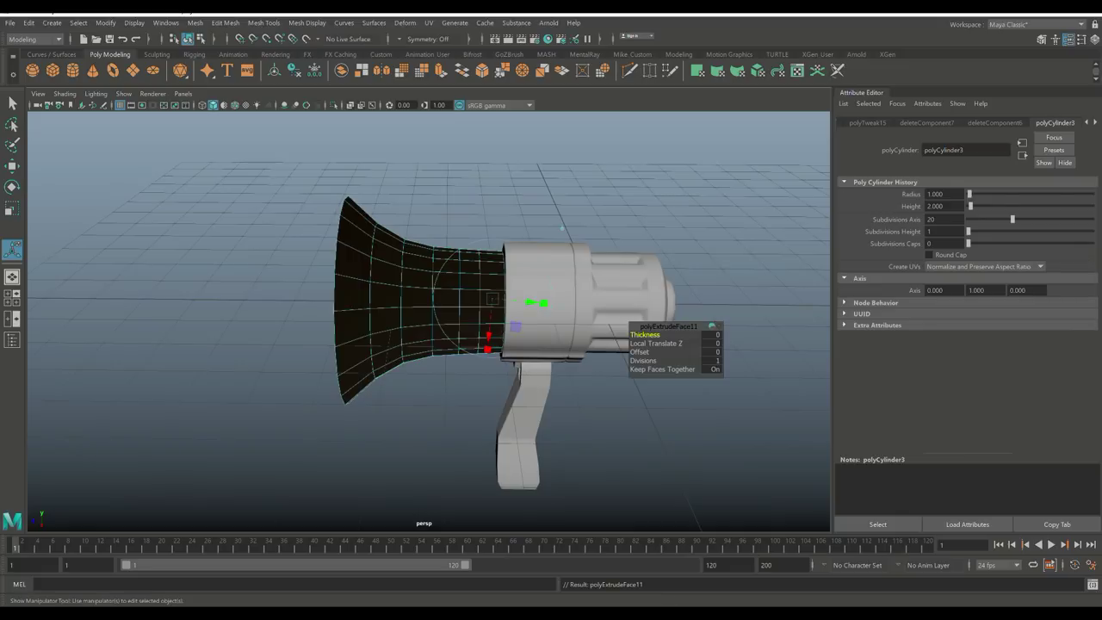
click(711, 334)
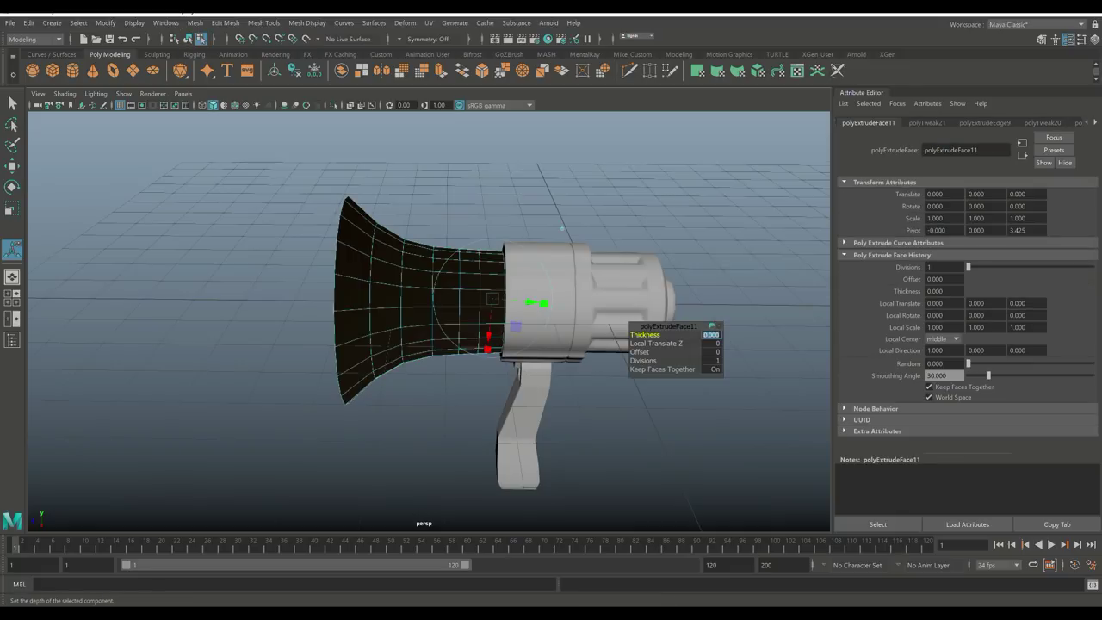
text(0.1)
key(Return)
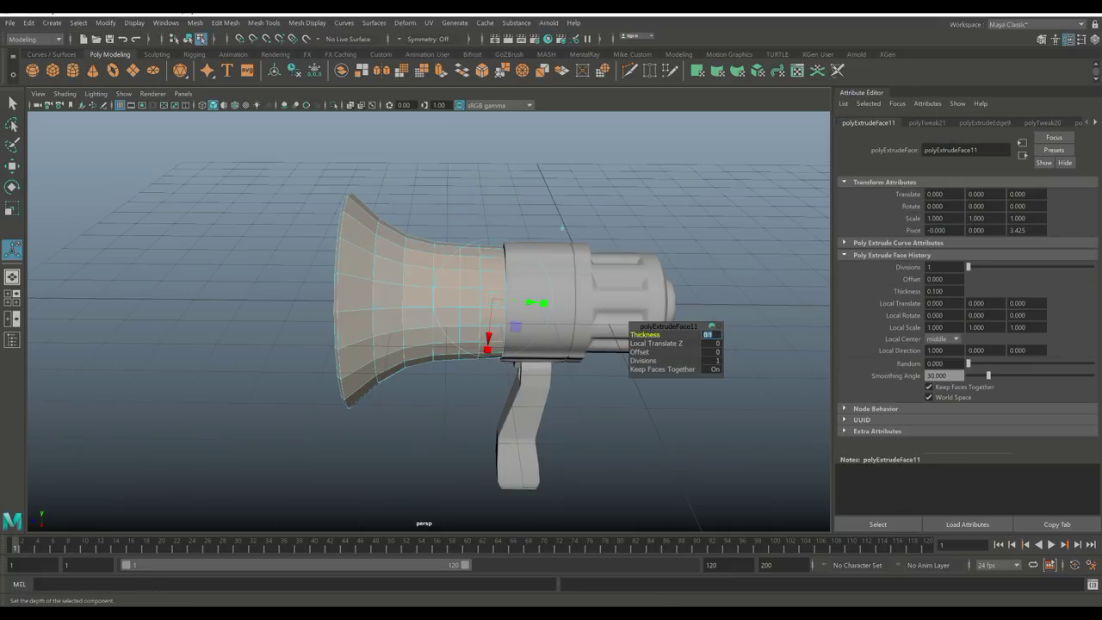
alt+drag(413, 387, 594, 373)
click(711, 334)
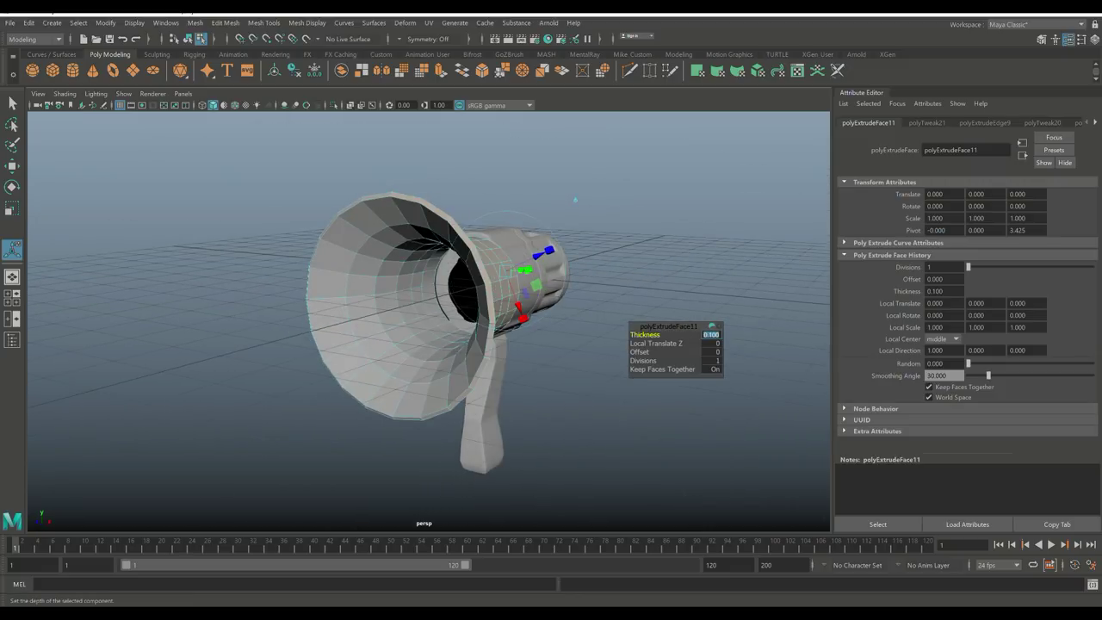
text(0.01)
key(Return)
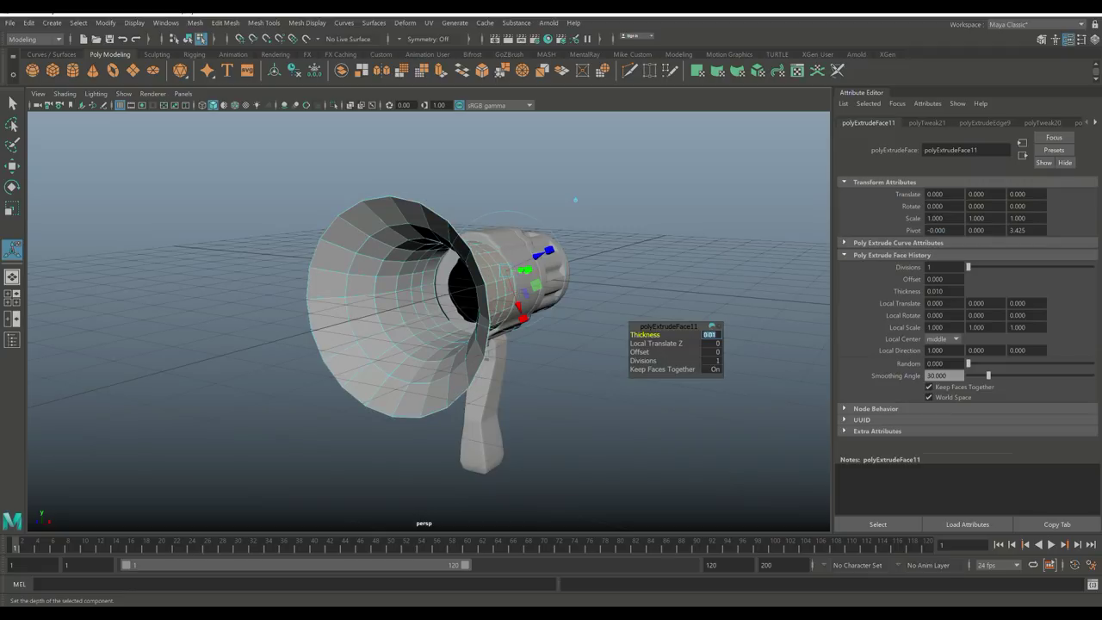
click(575, 200)
right_drag(394, 234, 402, 194)
Step: Turn on smooth preview and nudge the selected horn edge loops slightly along the horn
key(3)
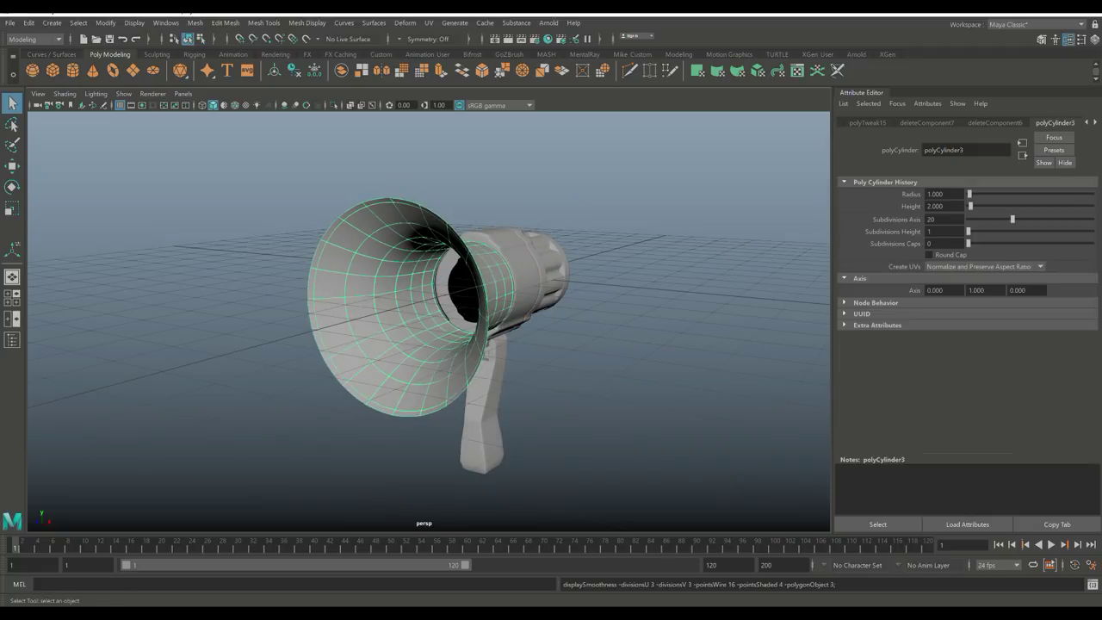
alt+drag(430, 319, 572, 314)
scroll(429, 319, up, 6)
scroll(429, 318, down, 5)
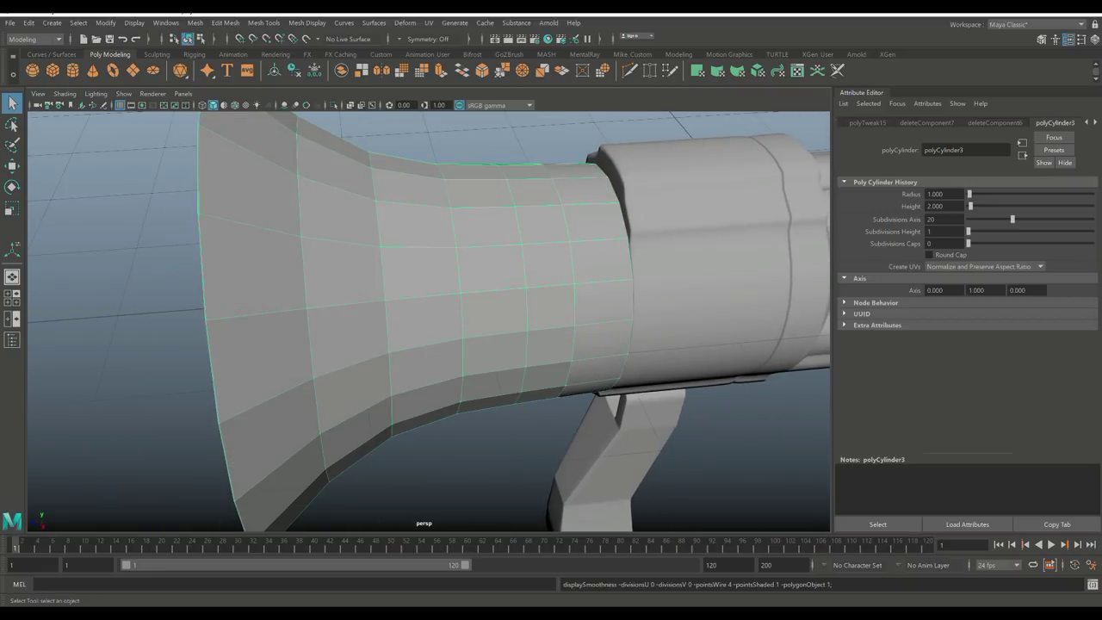
alt+drag(431, 318, 482, 328)
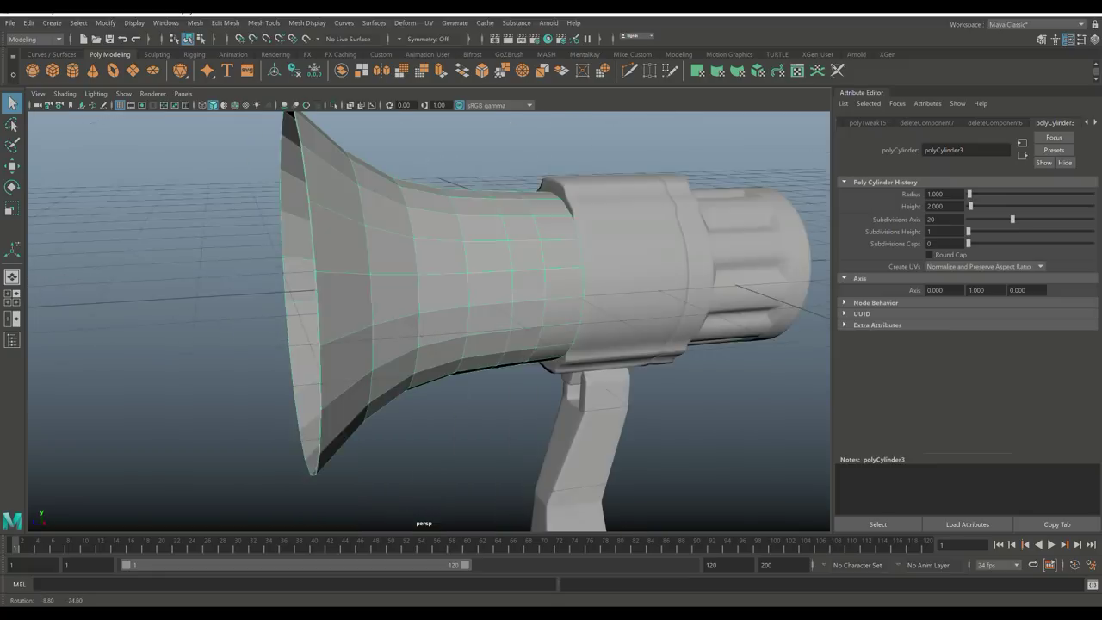
scroll(428, 318, up, 5)
key(w)
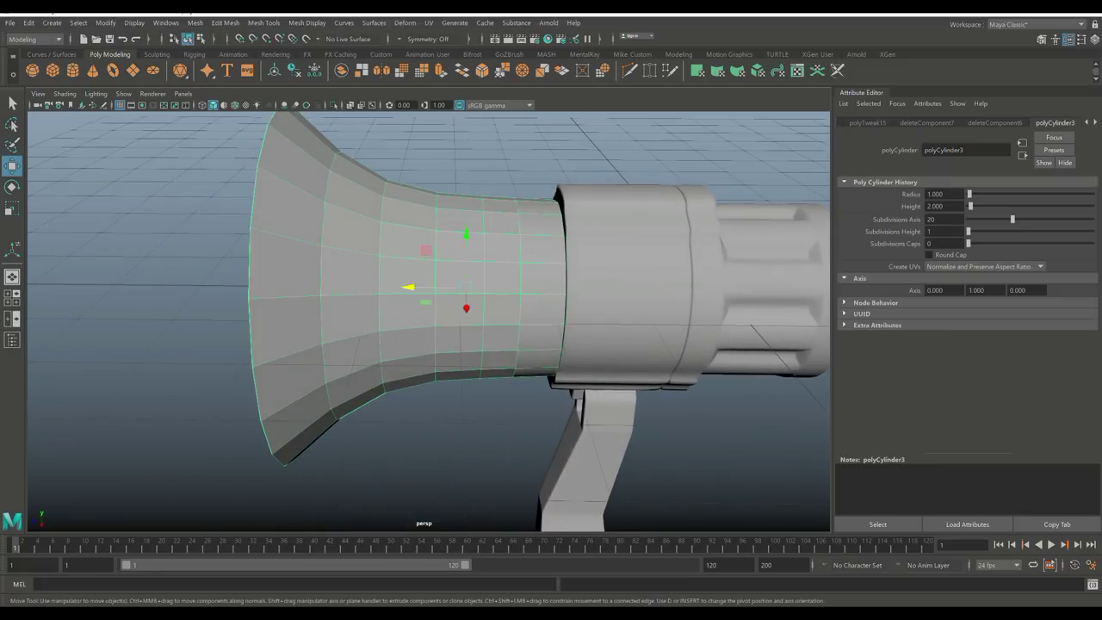
drag(410, 288, 403, 288)
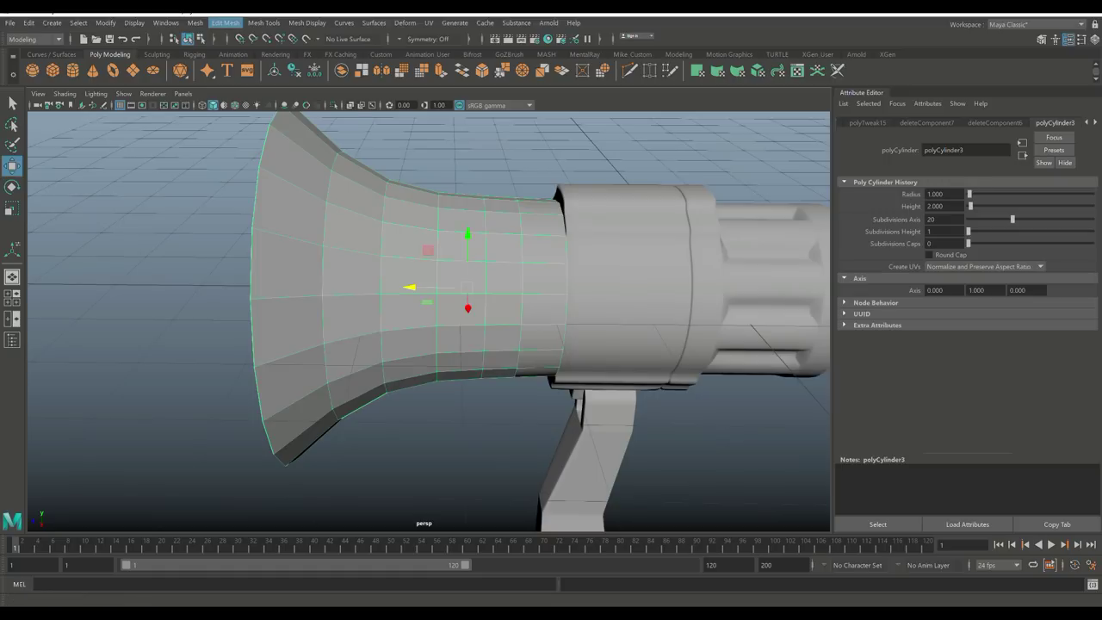
click(225, 22)
Step: Insert two edge loops near the horn's neck with Insert Edge Loop
mouse_move(263, 24)
click(289, 110)
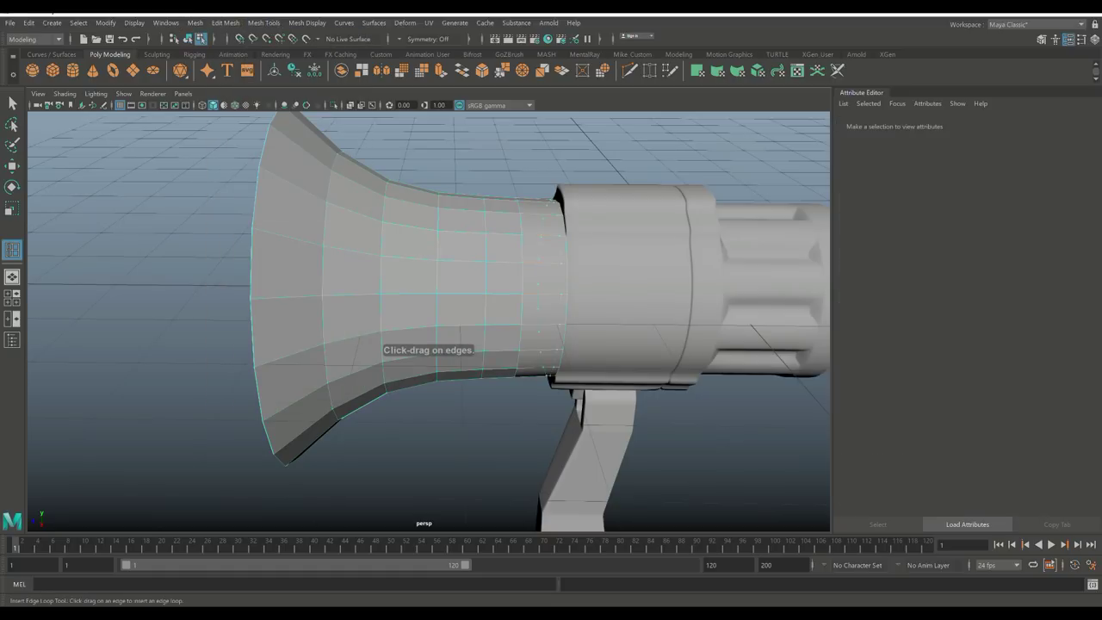
click(556, 200)
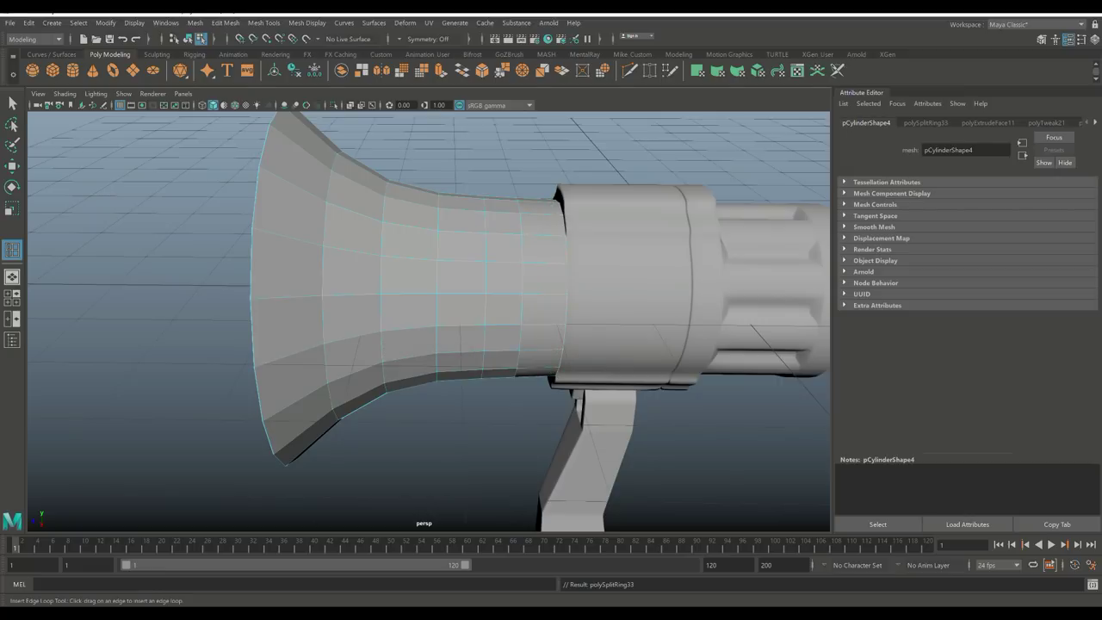
click(297, 456)
key(q)
right_drag(364, 246, 425, 217)
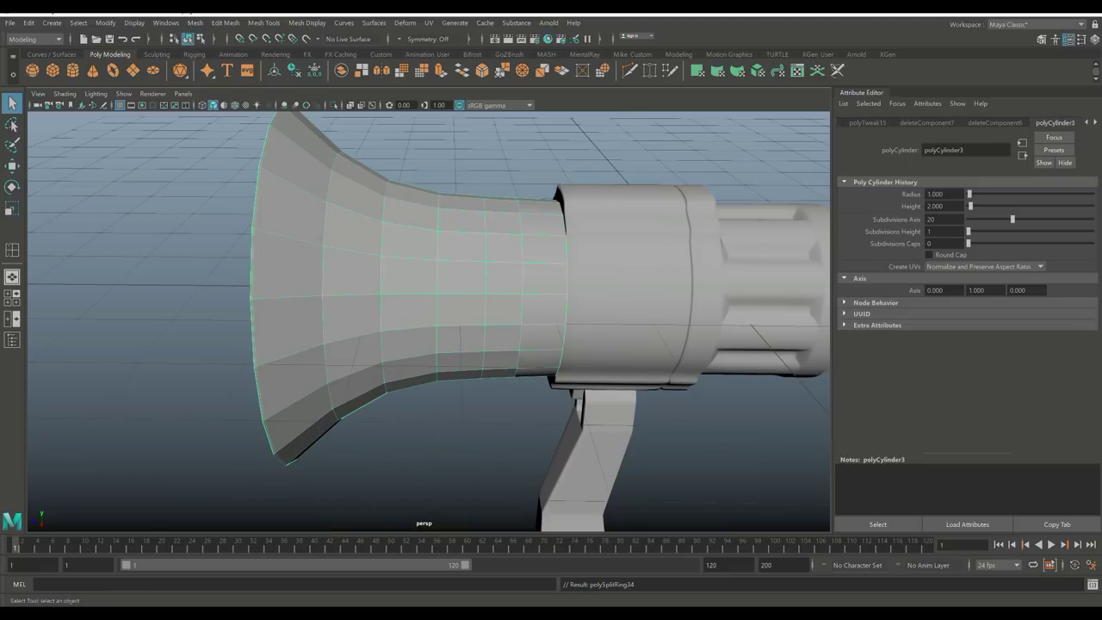
Step: Apply Mesh > Smooth to the horn and orbit to inspect the result
click(195, 22)
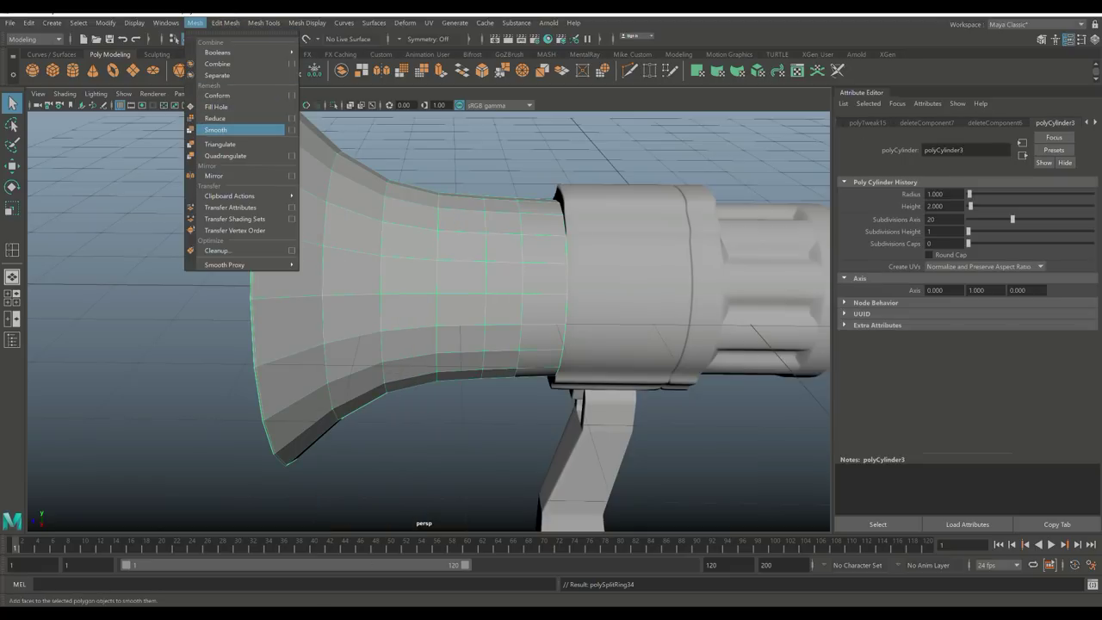
click(215, 130)
click(215, 129)
scroll(215, 130, down, 5)
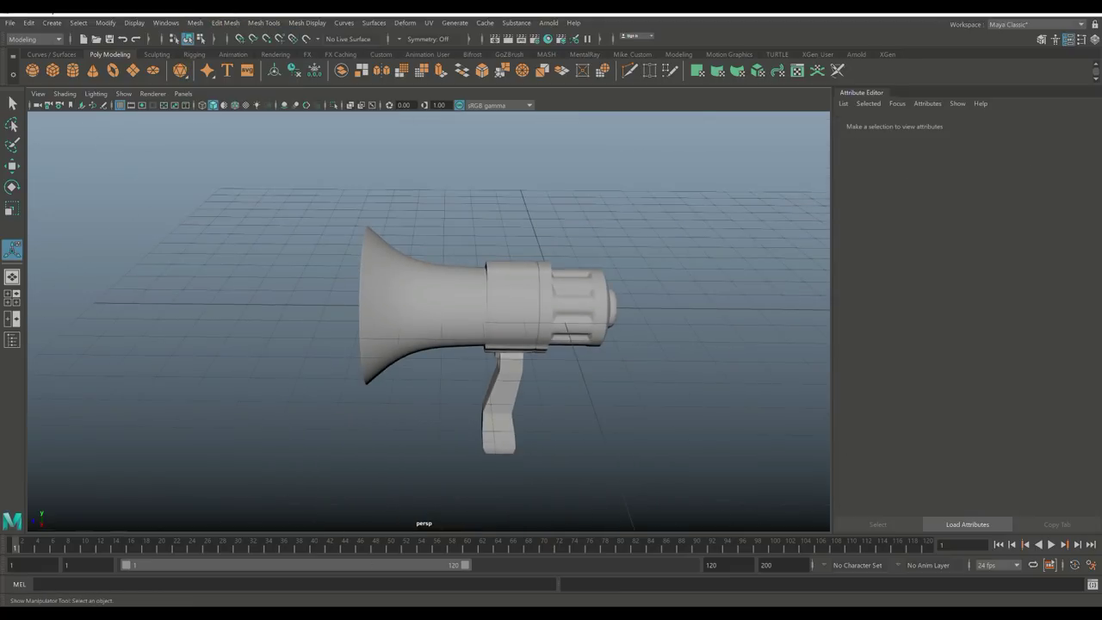
alt+drag(431, 318, 383, 321)
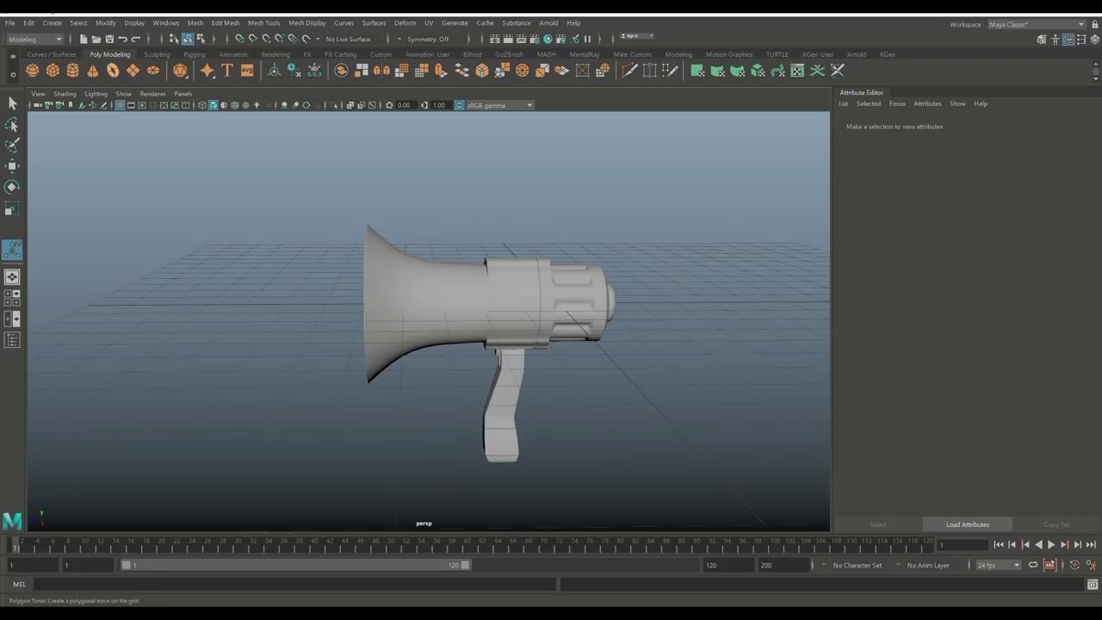
Step: Create a polygon torus and rotate it 90° in X to stand upright
click(113, 70)
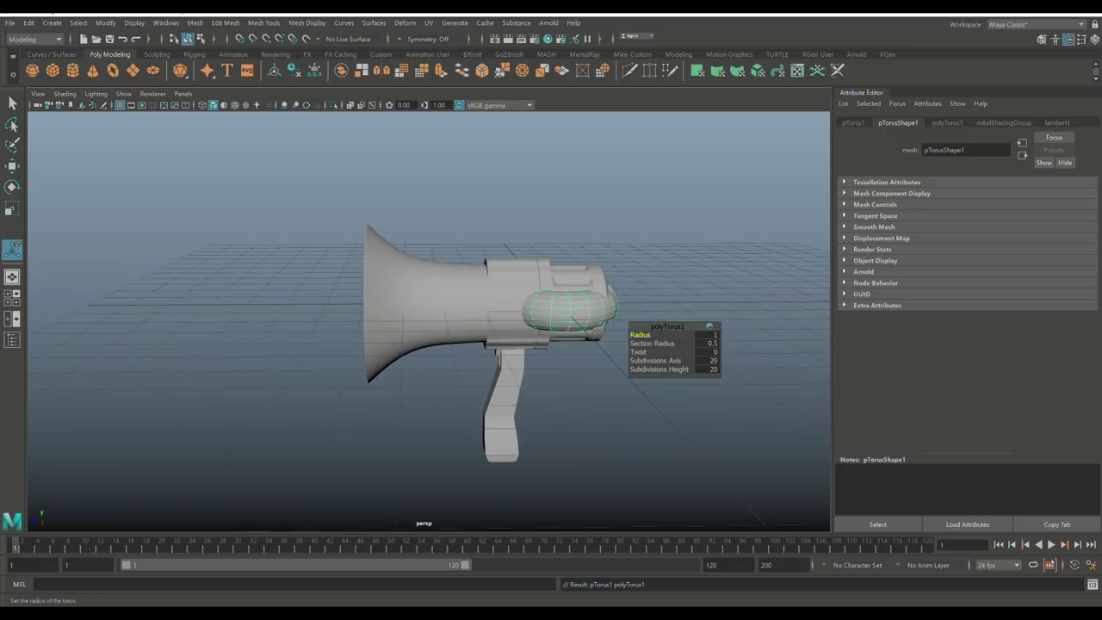
key(e)
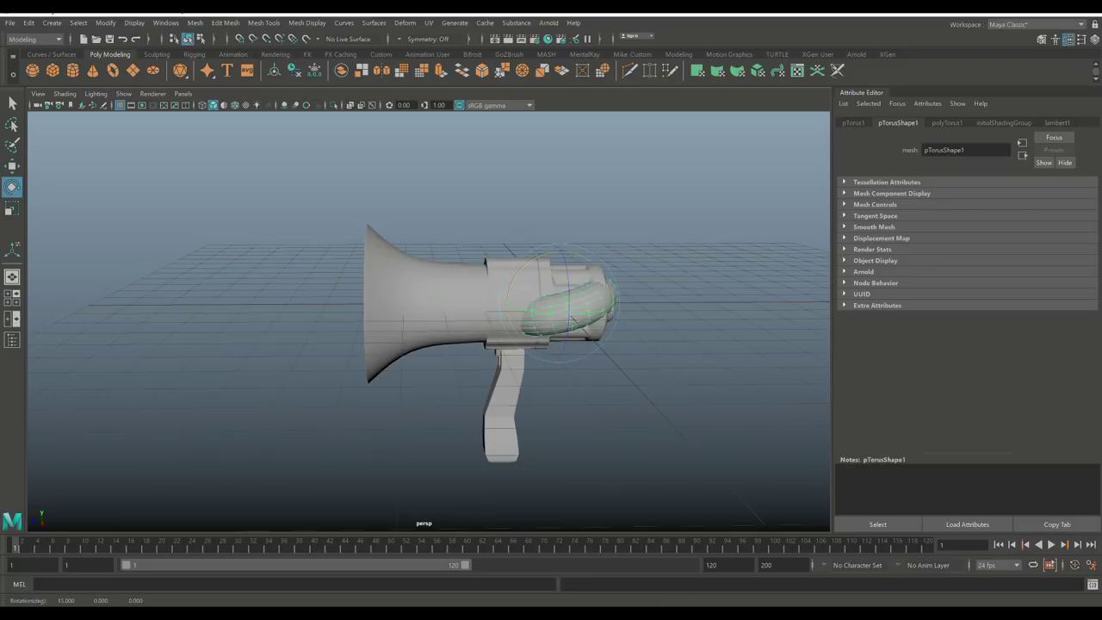
drag(526, 320, 396, 323)
key(w)
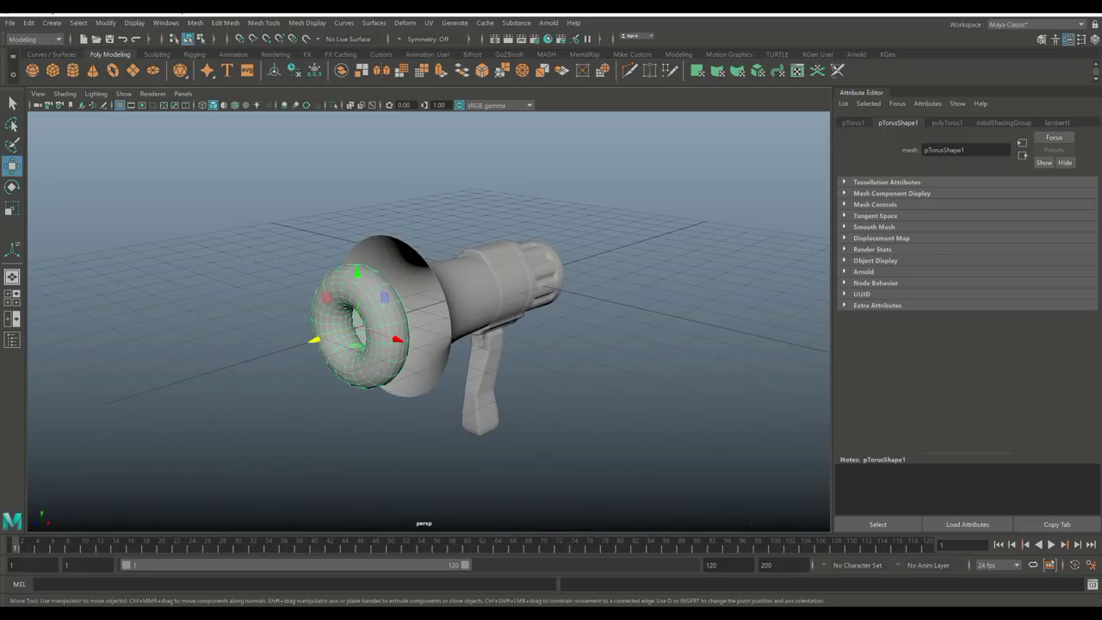
Step: Set the torus Radius to 0.1 and Section Radius to 0.1
click(947, 122)
click(935, 194)
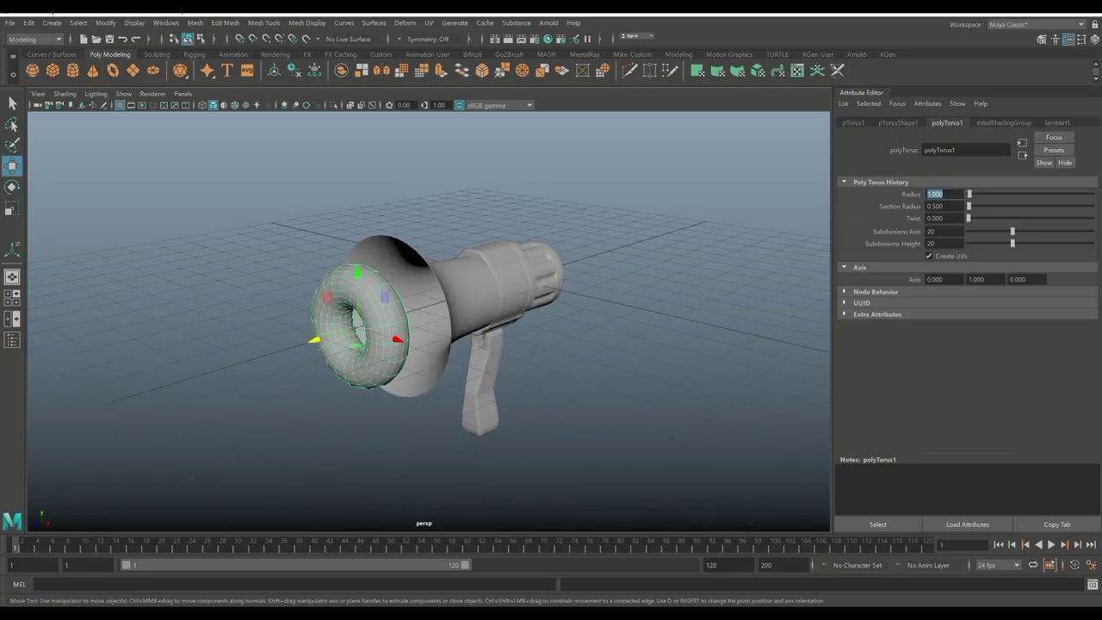
text(0.1)
key(Return)
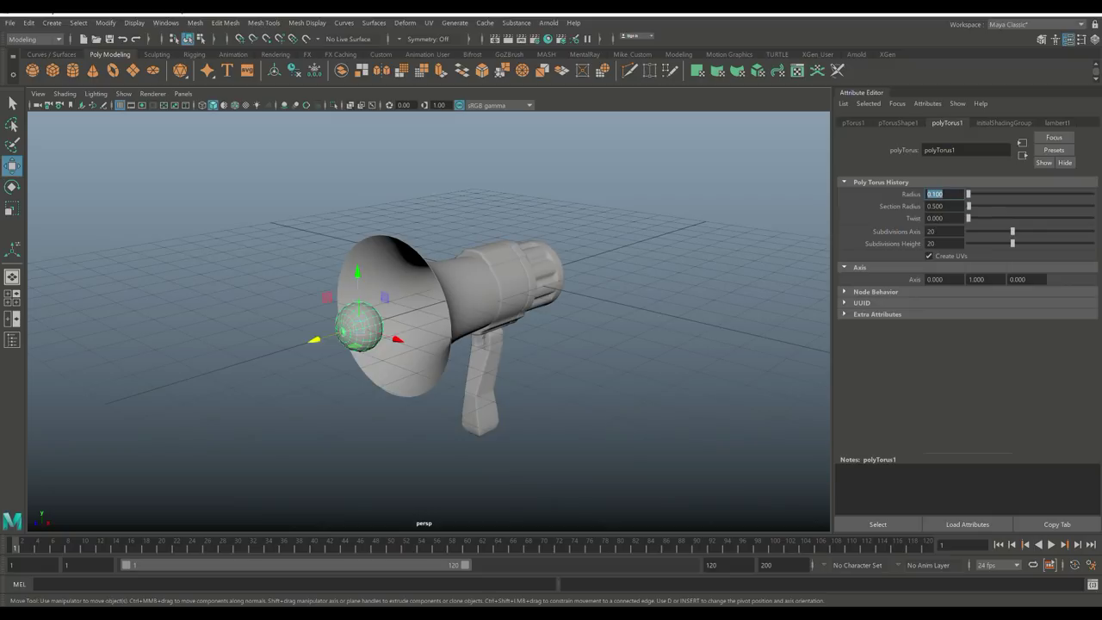
key(Tab)
text(0.1)
key(Return)
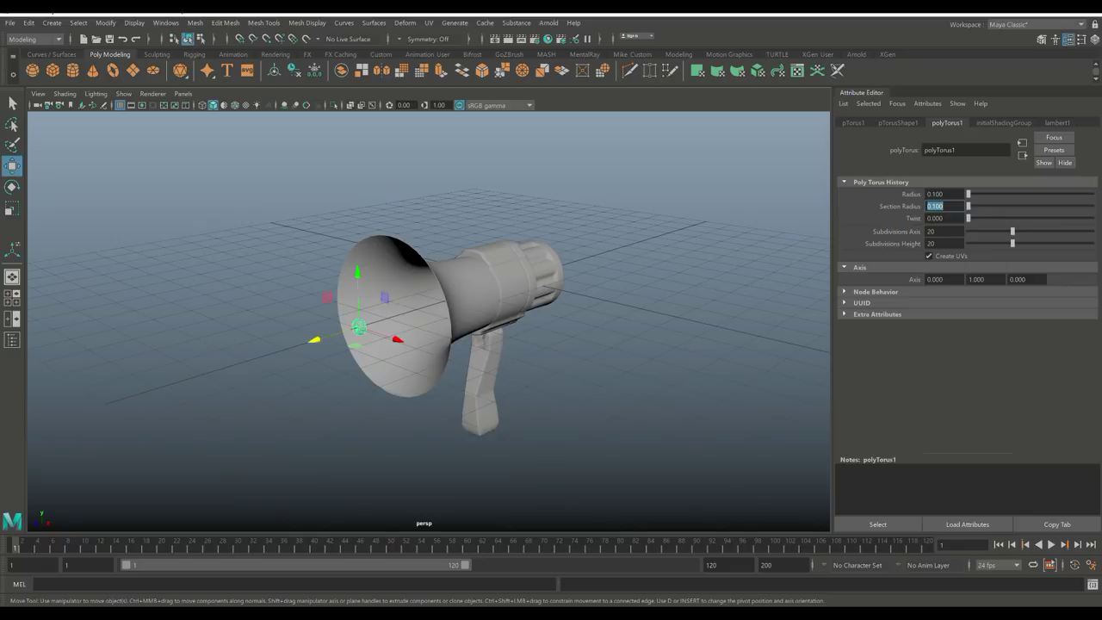
Step: Reselect the torus and scale it up to the bell's size
key(Escape)
key(ctrl+z)
key(r)
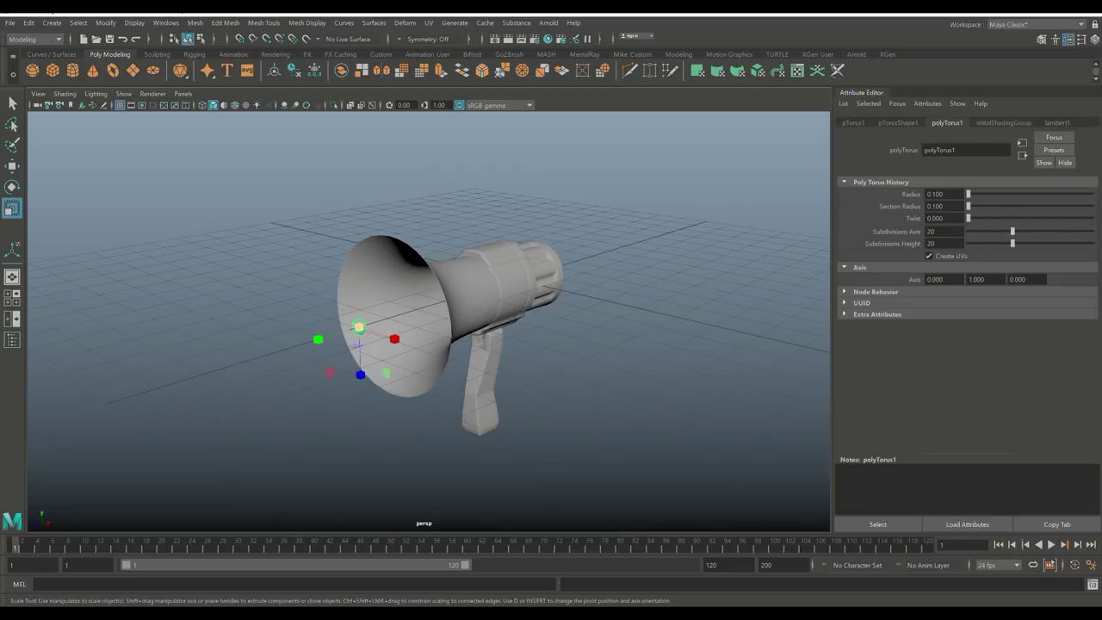
drag(359, 328, 439, 327)
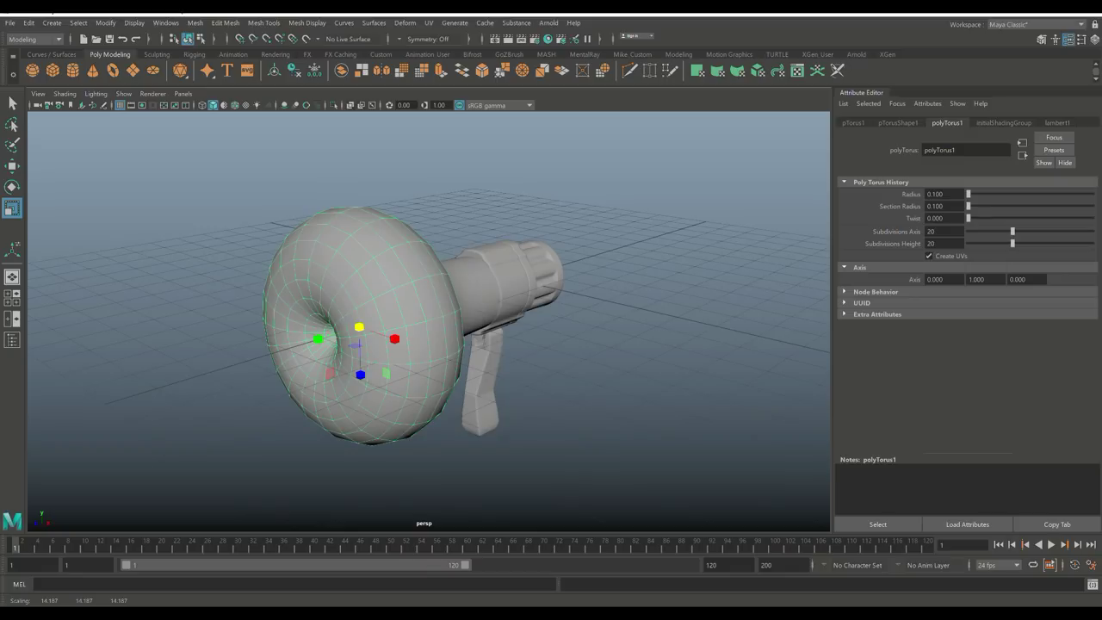
Step: Thin the ring to Section Radius 0.01 and scale it to fit the bell mouth
click(944, 205)
text(0.01)
key(Return)
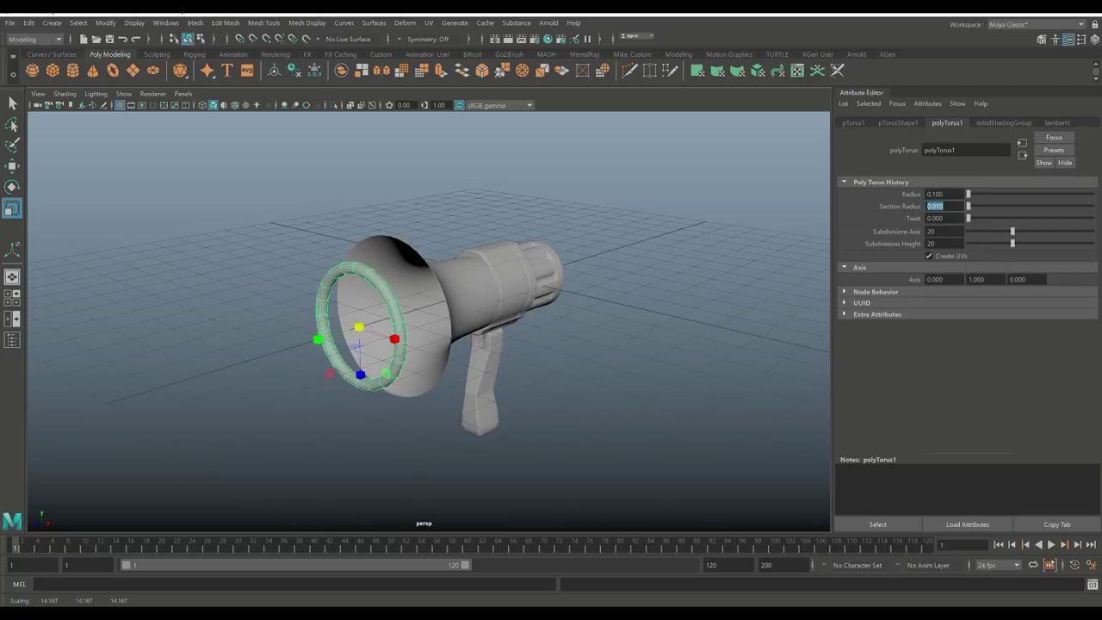
text(0)
key(Return)
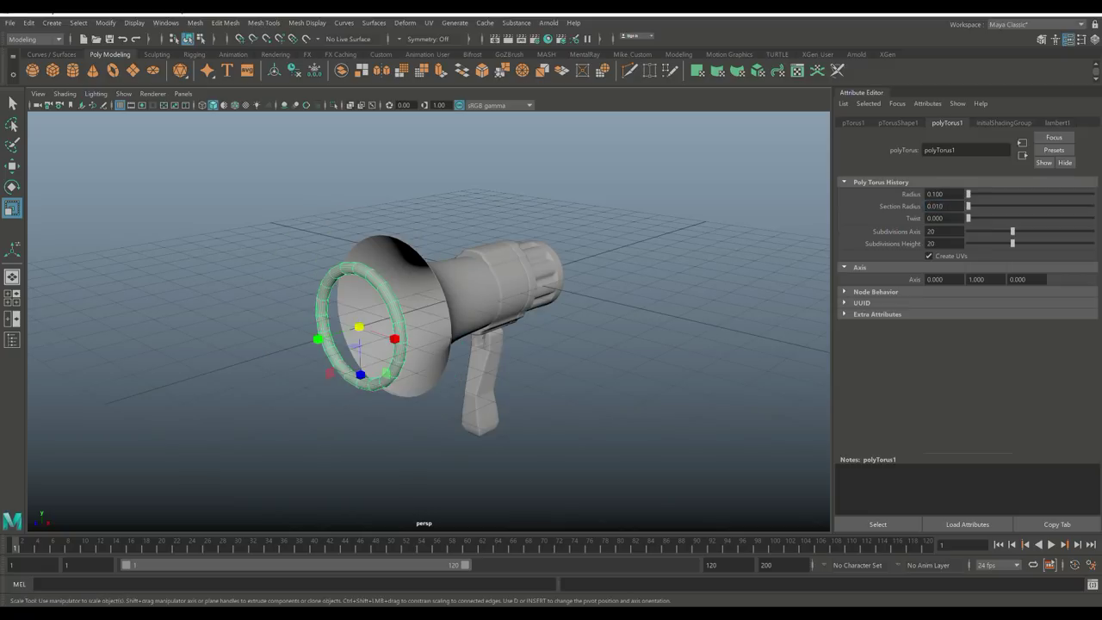
click(326, 336)
drag(358, 326, 384, 326)
click(12, 297)
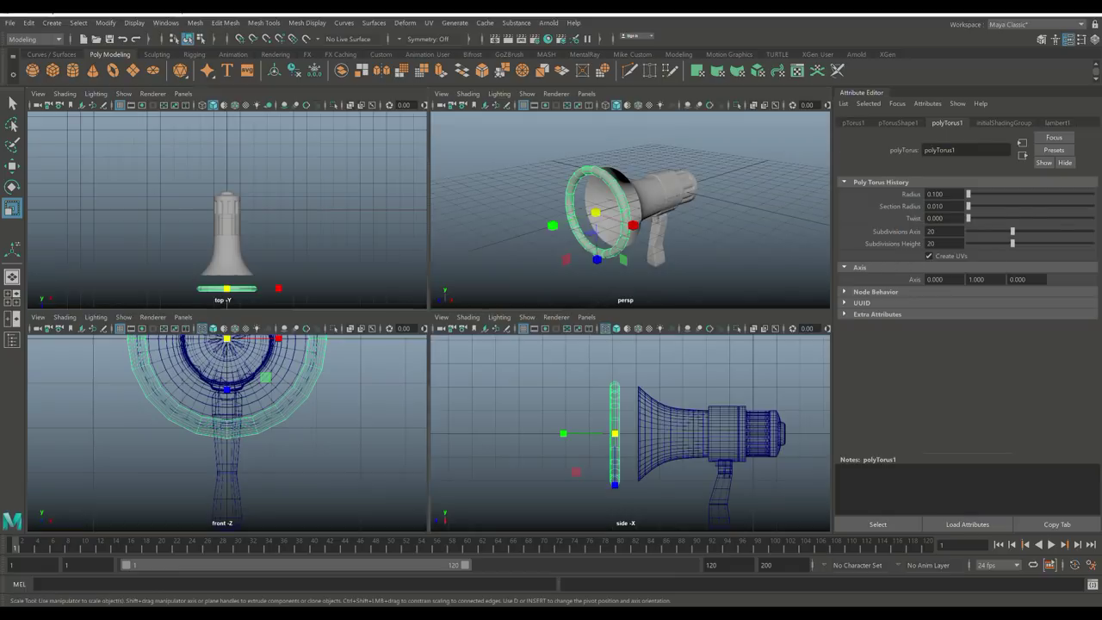
Step: Maximize the side view and slide the torus ring onto the megaphone's mouth
key(space)
key(w)
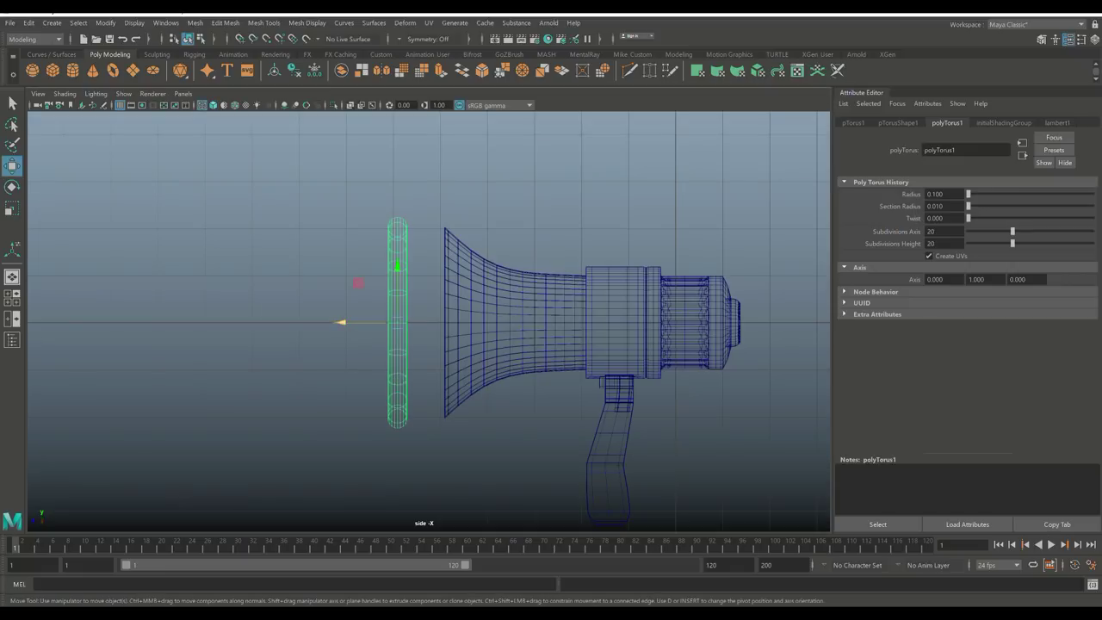
drag(341, 322, 385, 323)
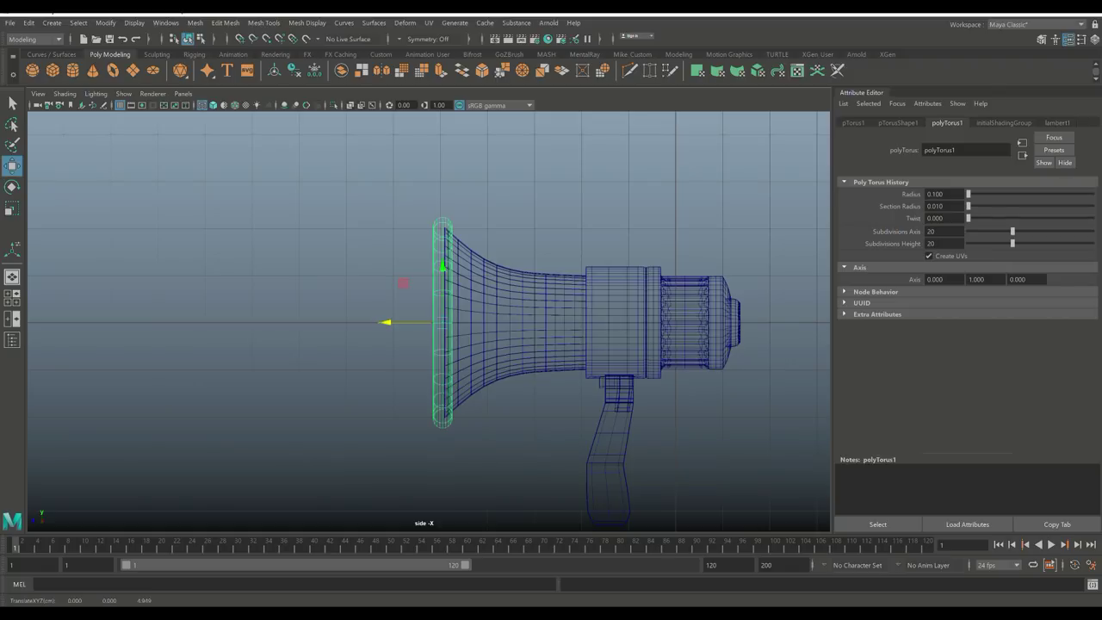
Step: Re-enter the torus Section Radius value, then maximize the perspective view
click(935, 205)
text(0)
key(Return)
click(942, 205)
double_click(935, 206)
text(00)
key(Return)
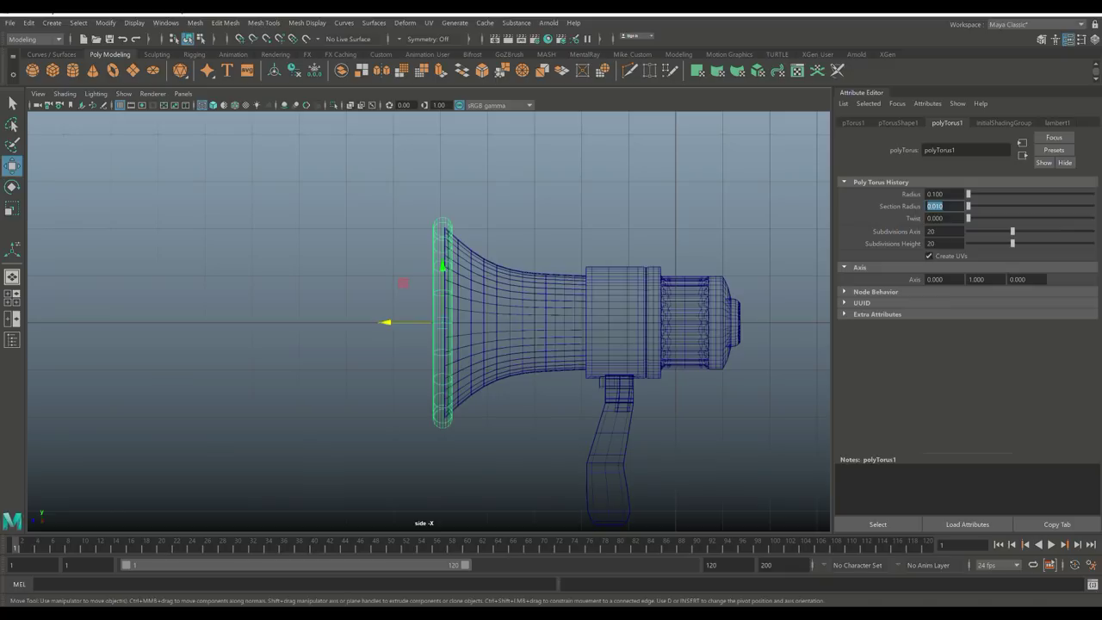
click(12, 297)
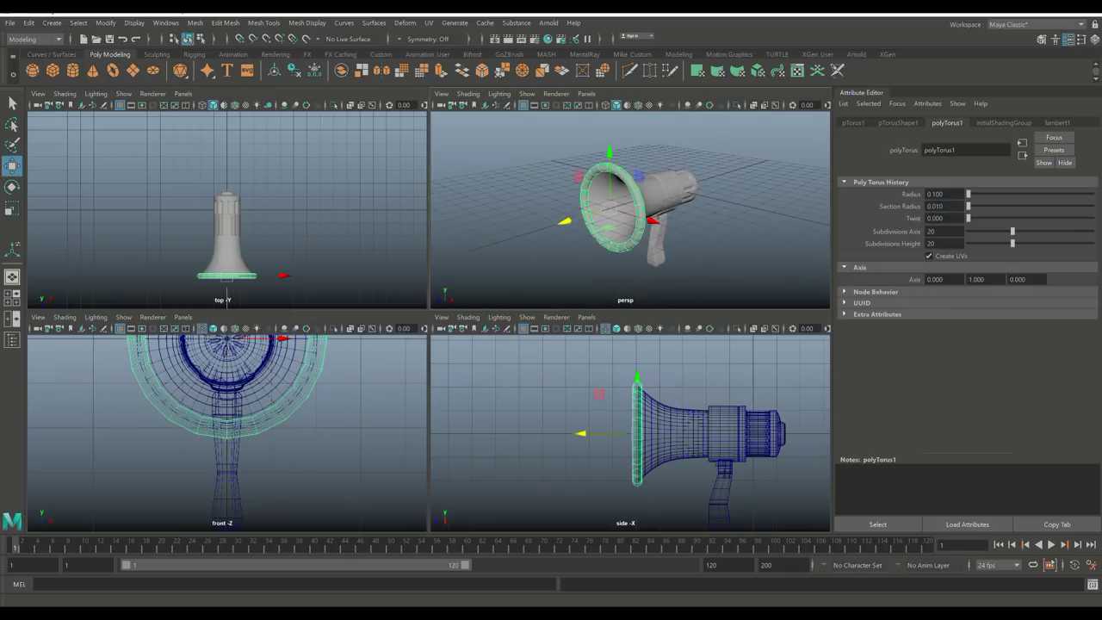
key(space)
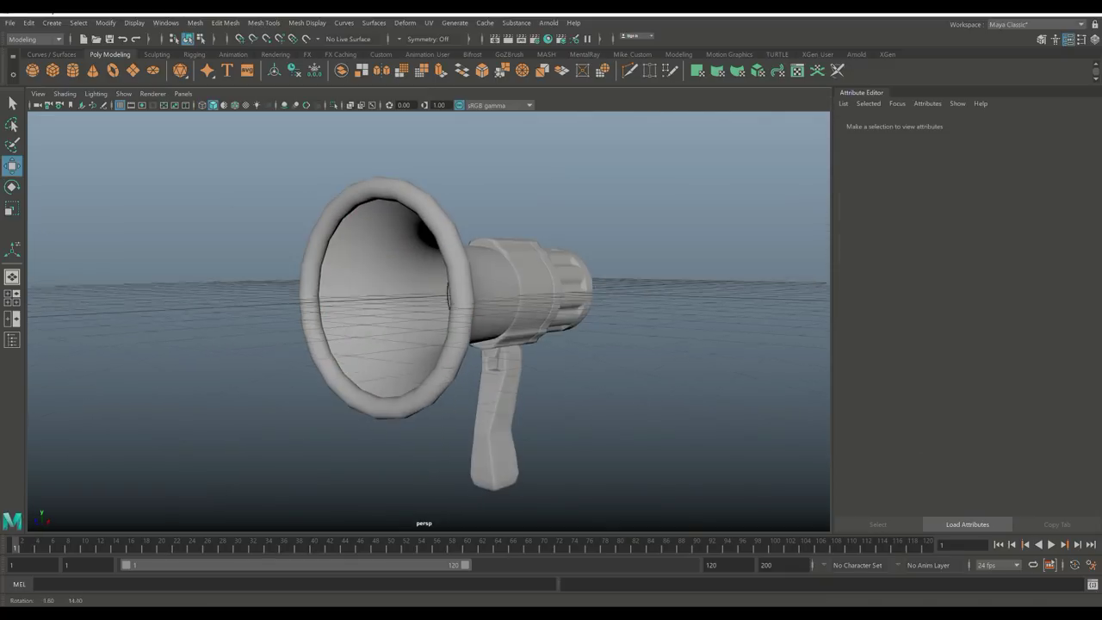
click(320, 301)
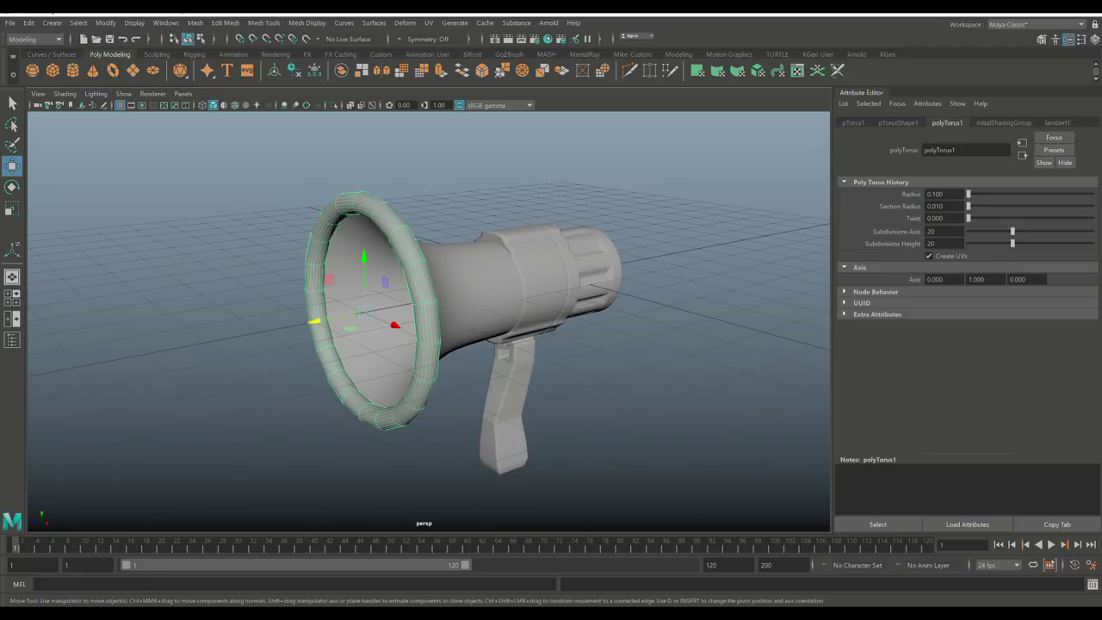
key(r)
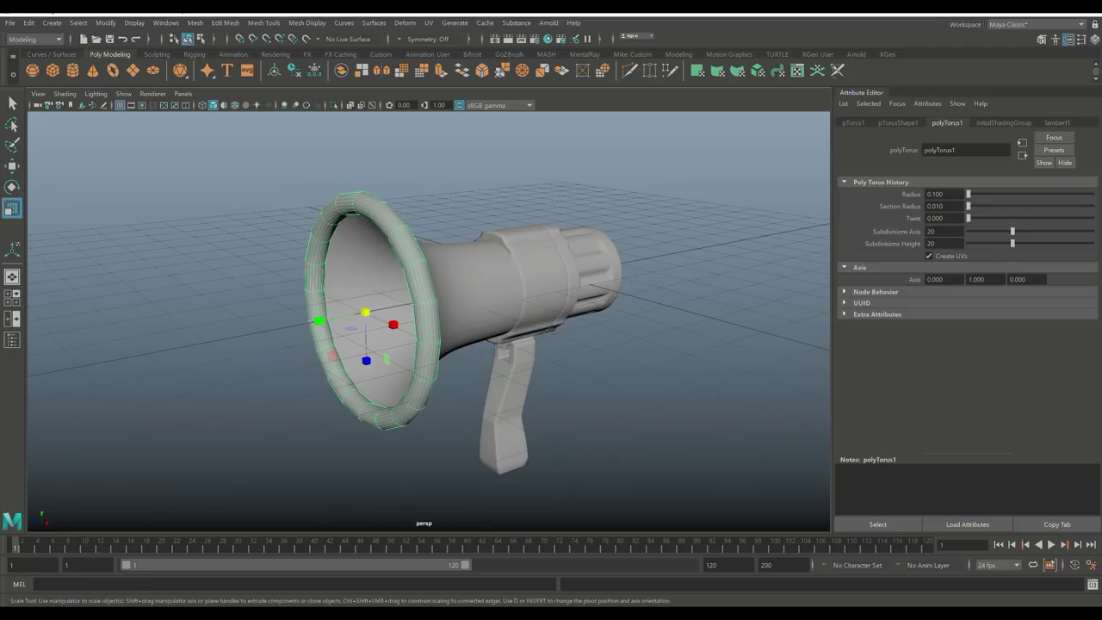
click(172, 448)
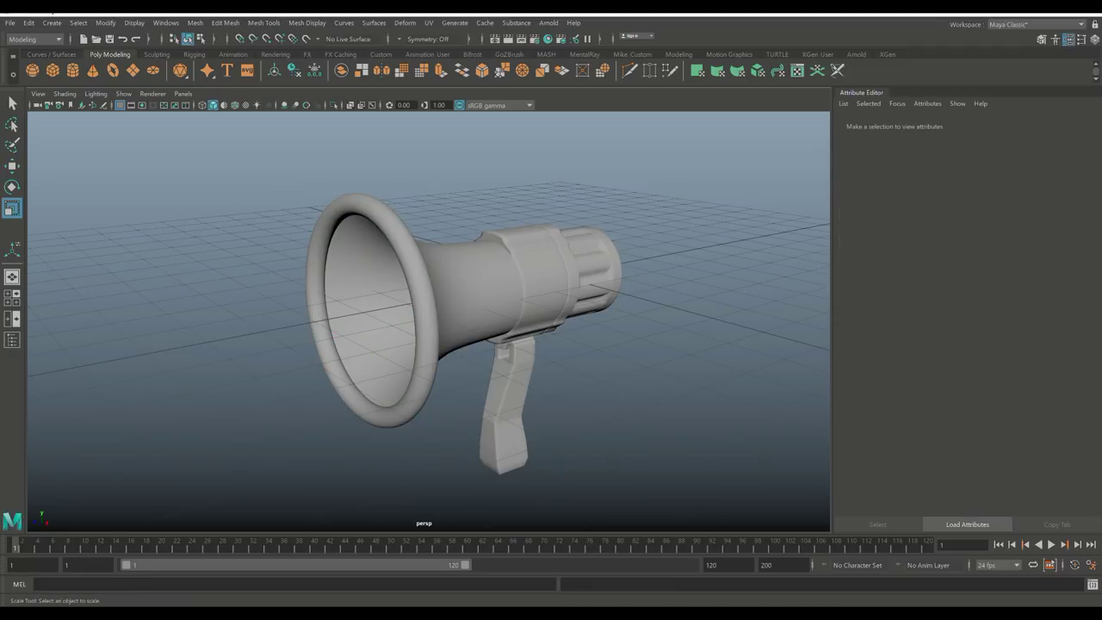
alt+drag(431, 344, 117, 246)
scroll(60, 296, up, 3)
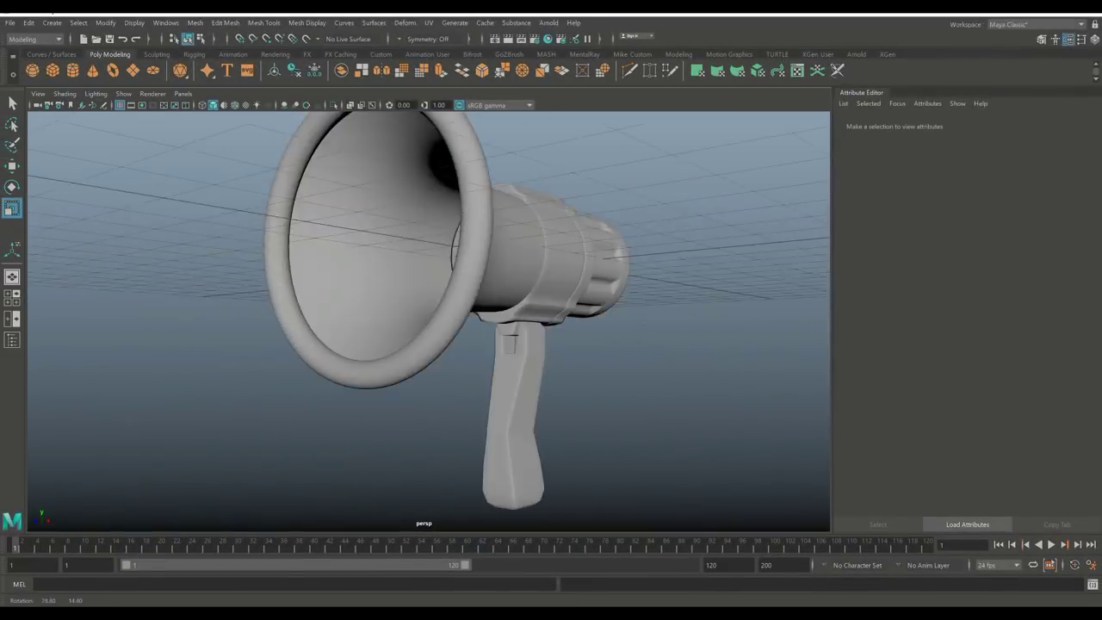
alt+drag(430, 301, 613, 296)
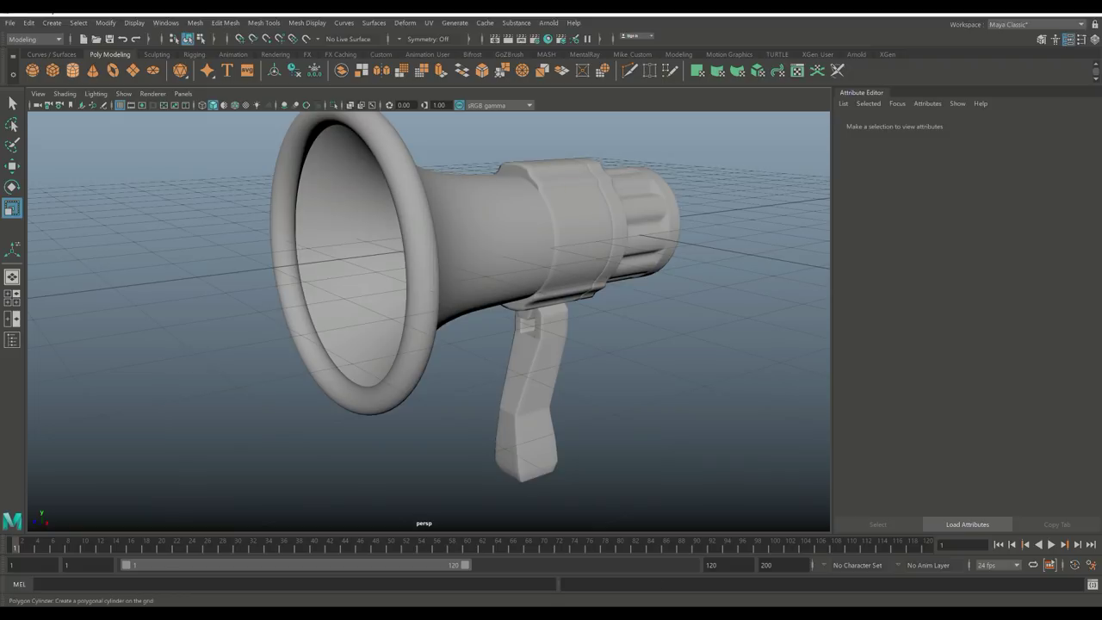
Step: Create a polygon cylinder, rotate it 90° in X and move it in front of the horn
click(72, 70)
key(e)
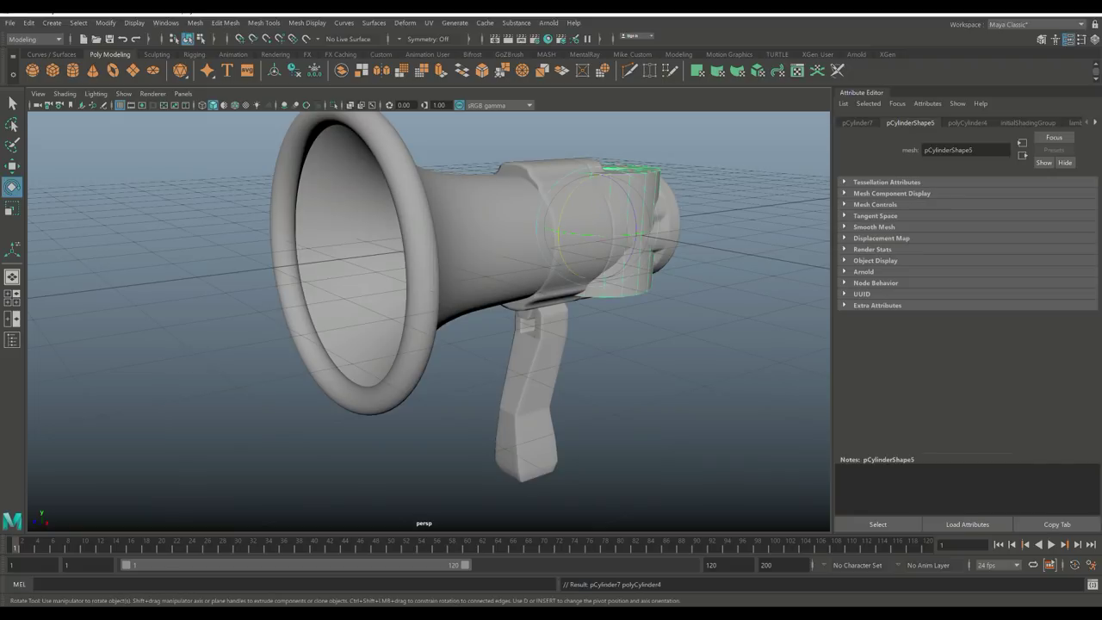
drag(607, 177, 646, 258)
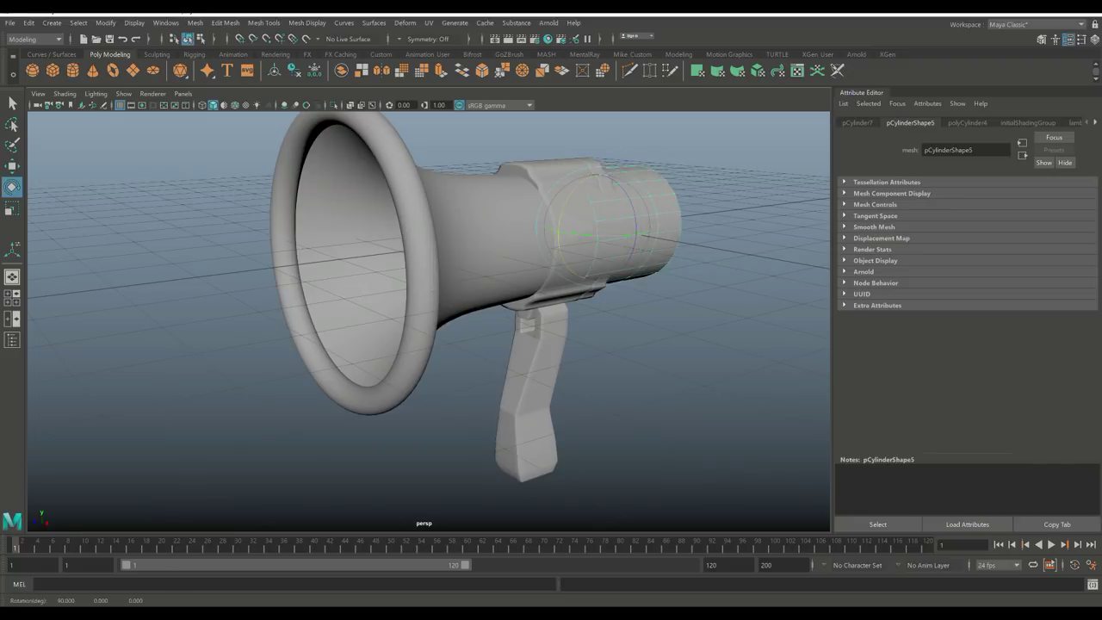
key(w)
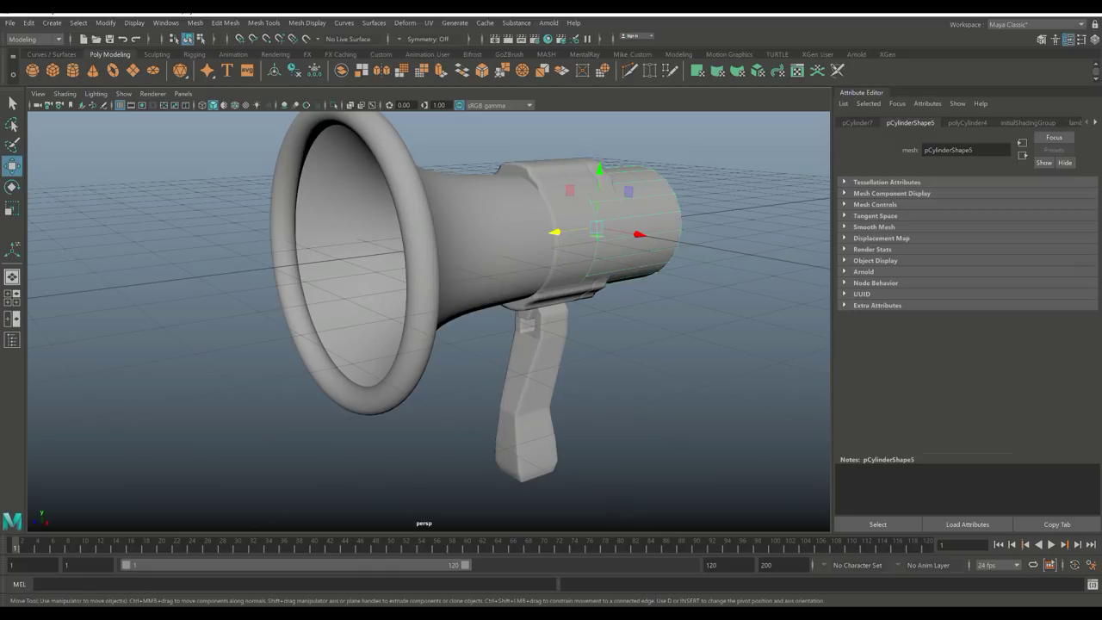
drag(555, 231, 128, 283)
alt+drag(430, 344, 482, 328)
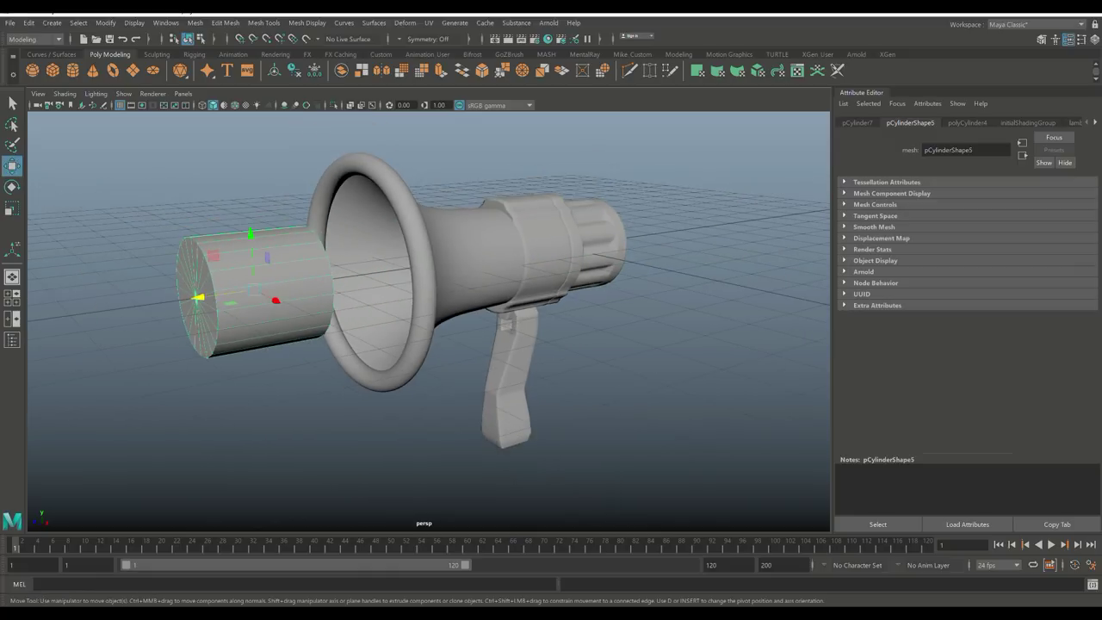
Step: Set the cylinder's Subdivisions Caps to 0 and delete its end cap face
click(967, 122)
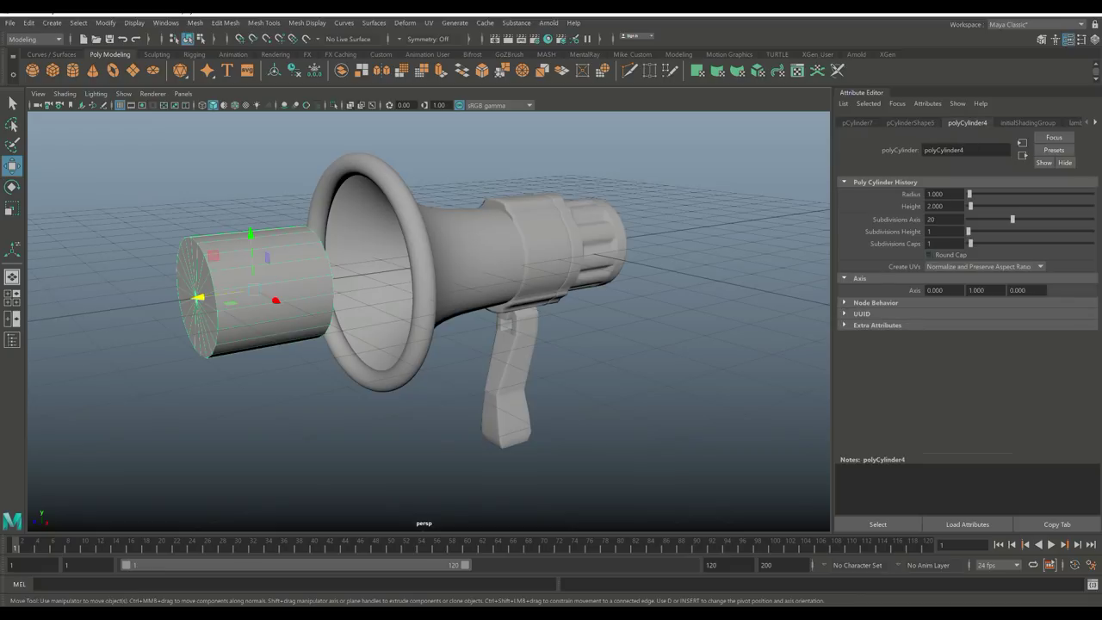
click(945, 243)
key(Return)
alt+drag(517, 345, 396, 344)
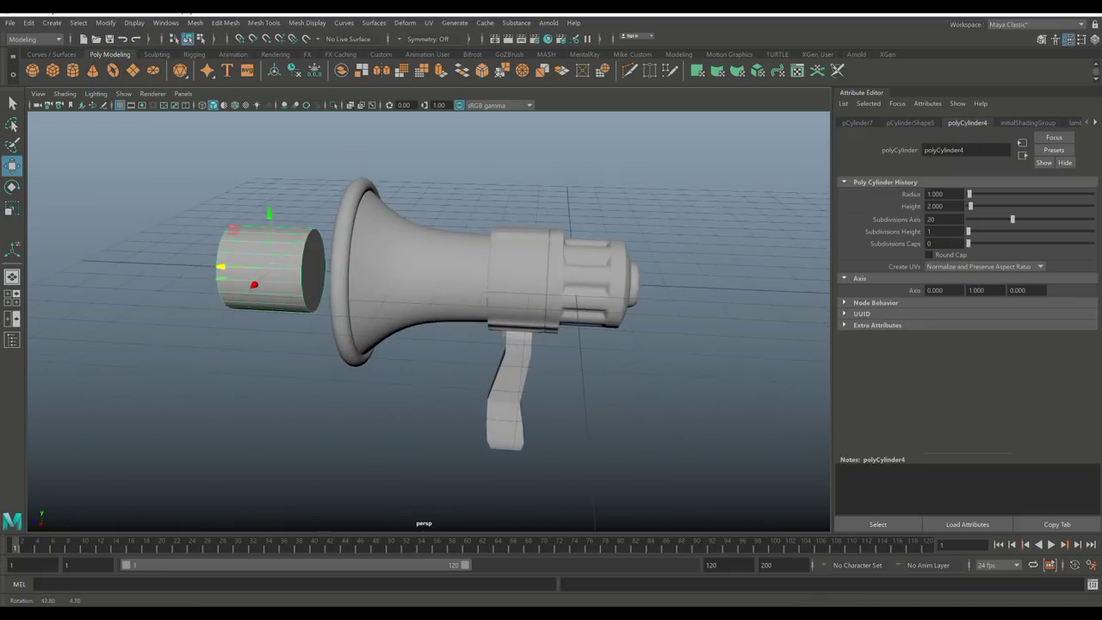
right_drag(313, 270, 352, 301)
click(312, 269)
key(Delete)
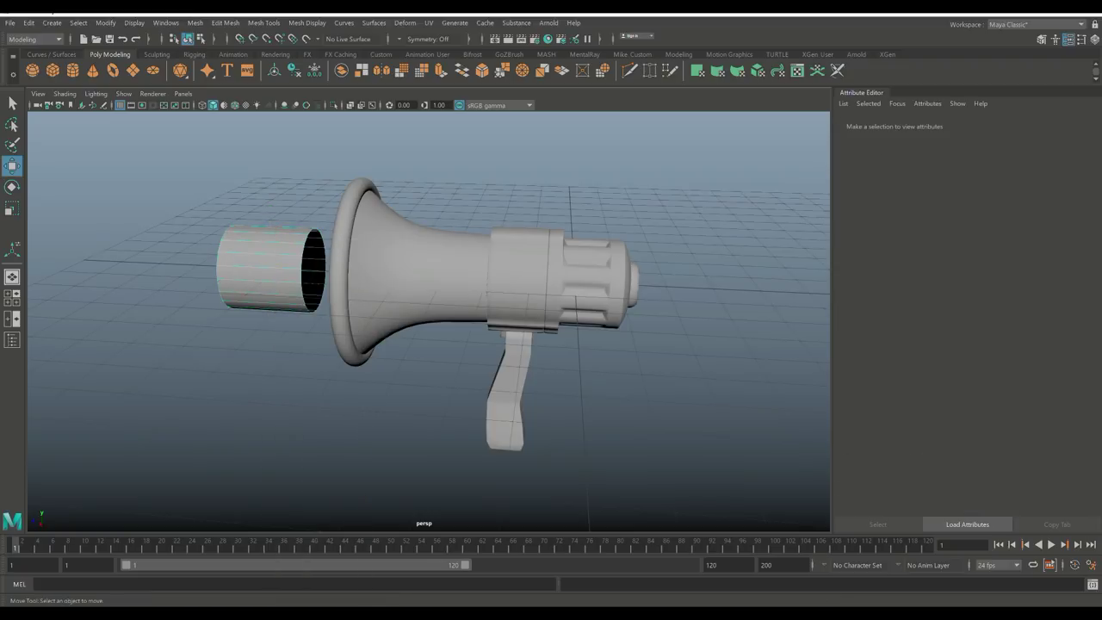
Step: Slide the open cylinder back into the horn's mouth
alt+drag(258, 276, 362, 310)
right_drag(259, 305, 317, 283)
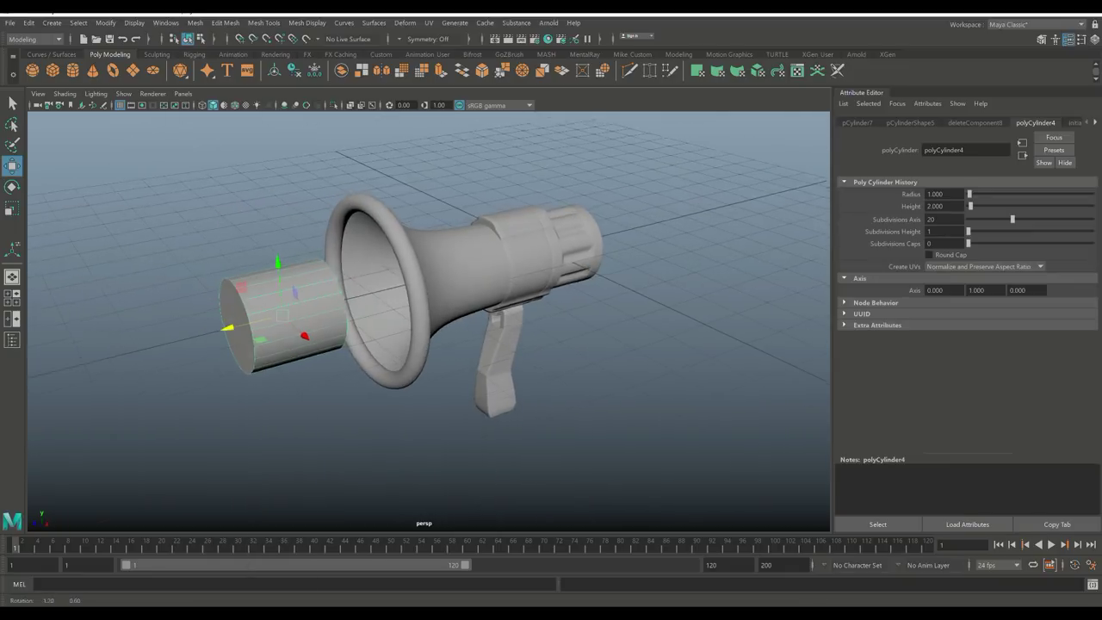
alt+drag(317, 293, 408, 280)
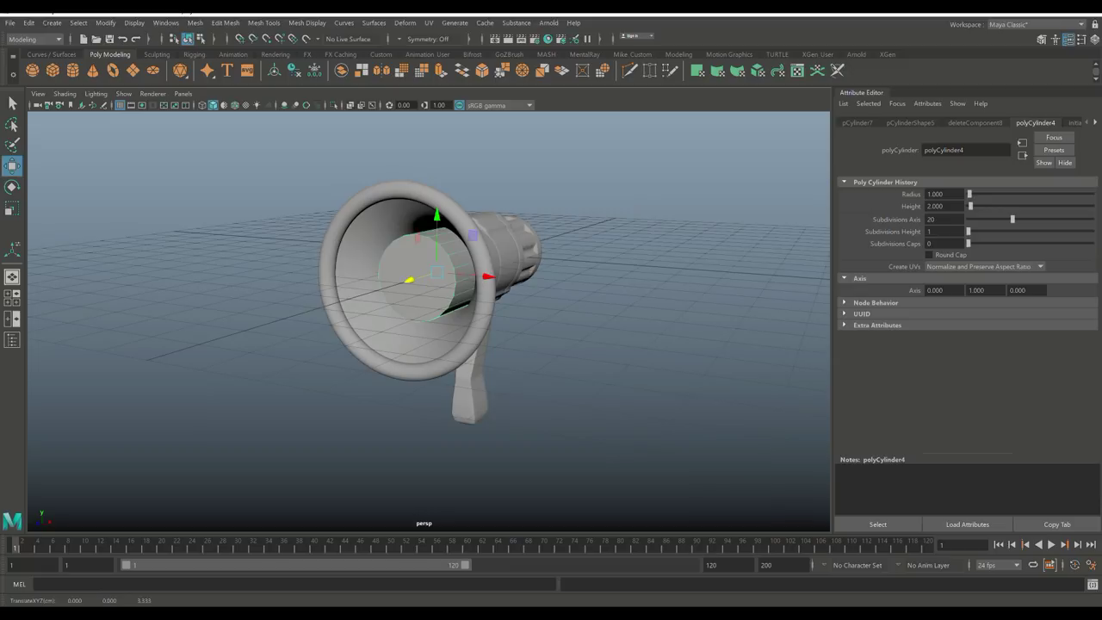
Step: In wireframe side view, scale the cylinder to 0.961 and push it back into the horn
key(4)
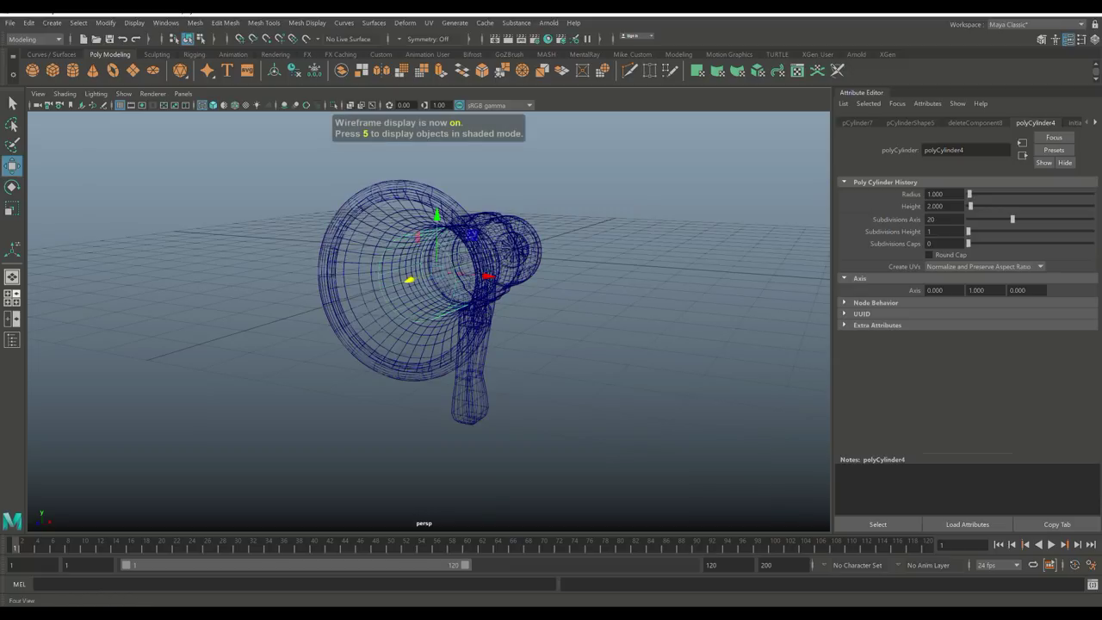
click(12, 298)
key(space)
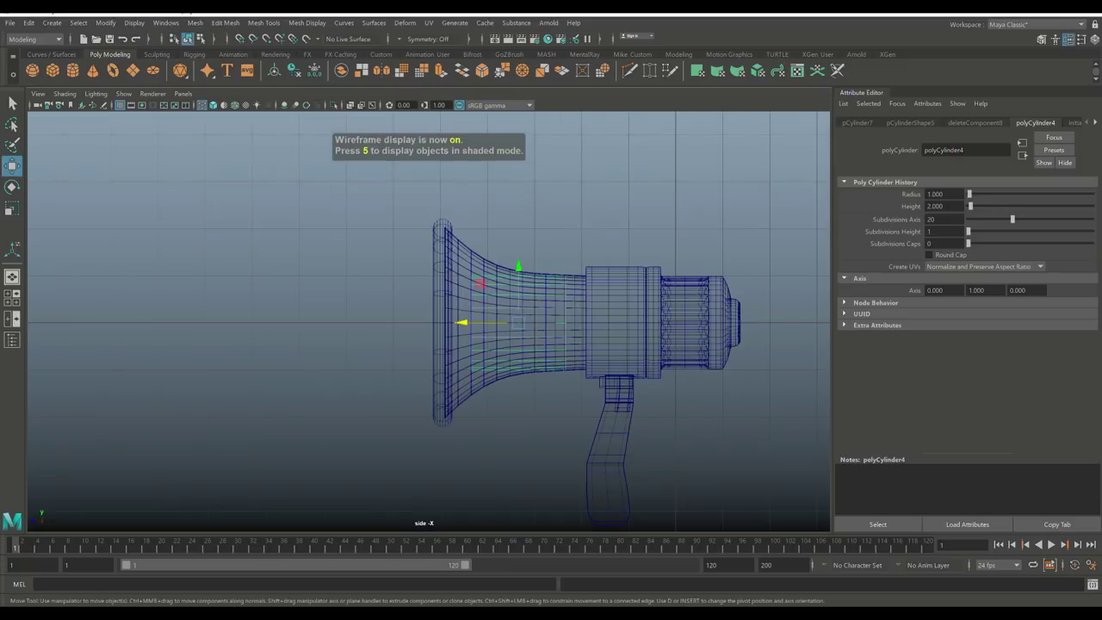
scroll(421, 318, up, 5)
key(r)
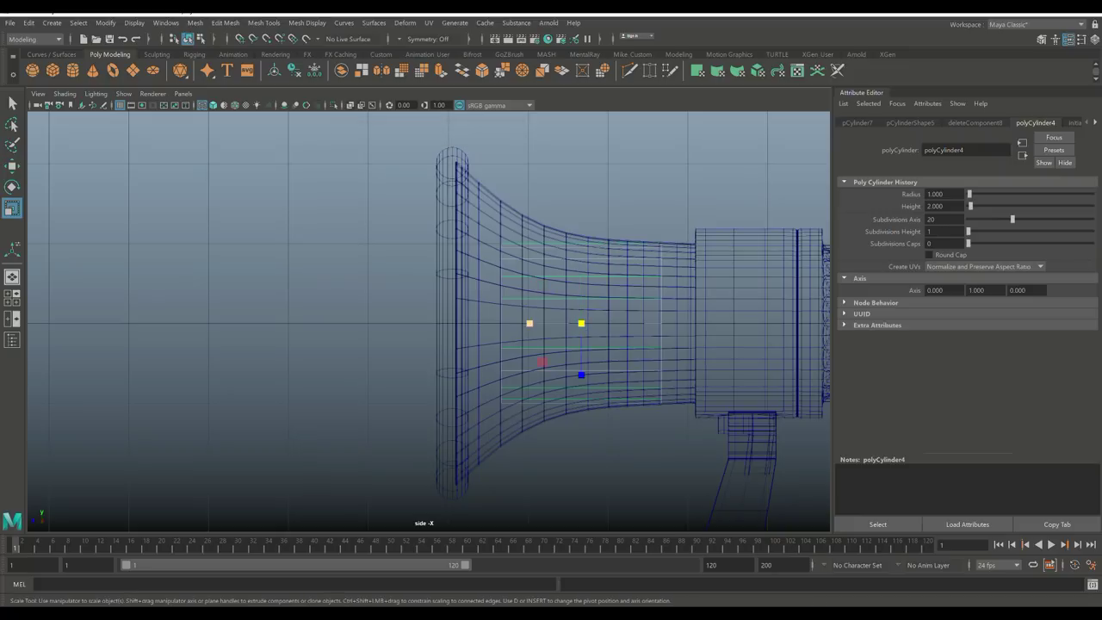
drag(581, 322, 570, 327)
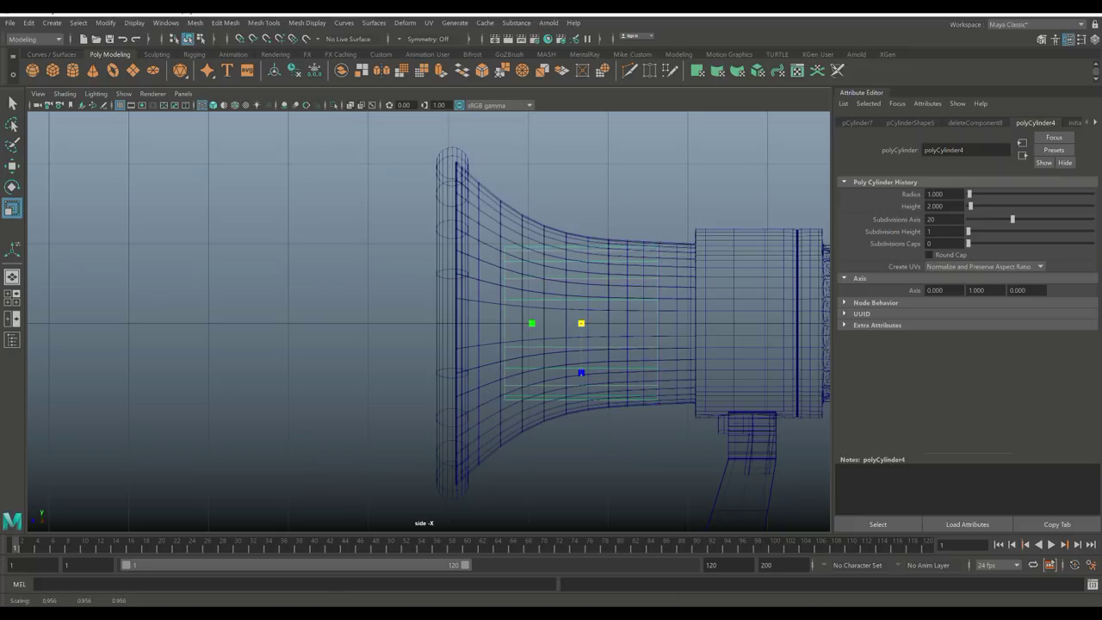
key(w)
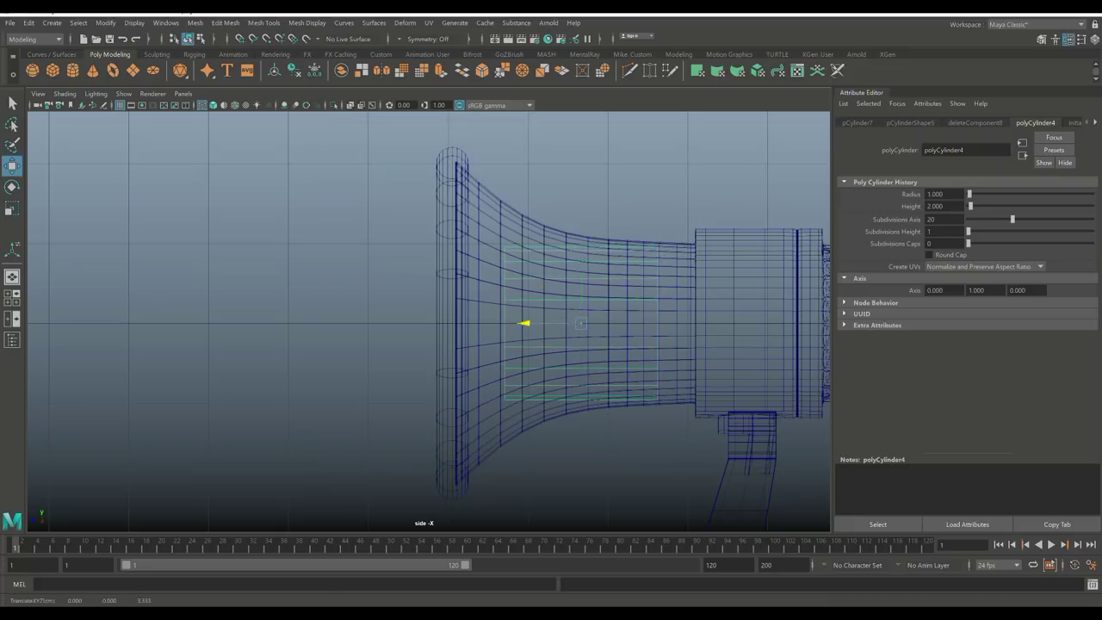
drag(523, 323, 561, 323)
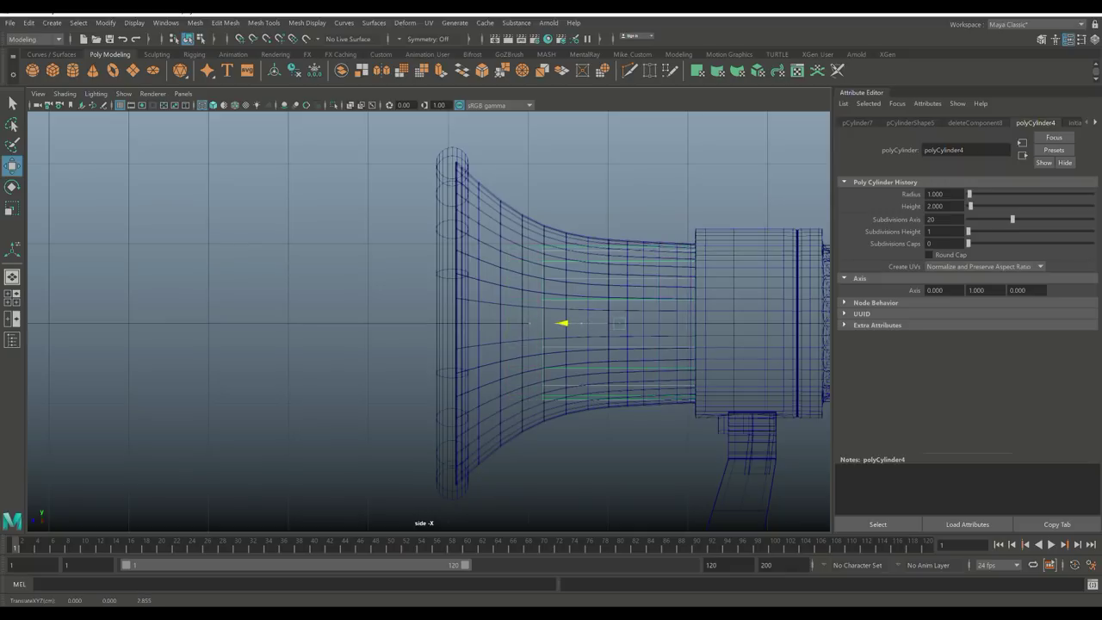
Step: Pull the cylinder's front face forward and scale it to 0.474 in X/Z to form a cone
key(space)
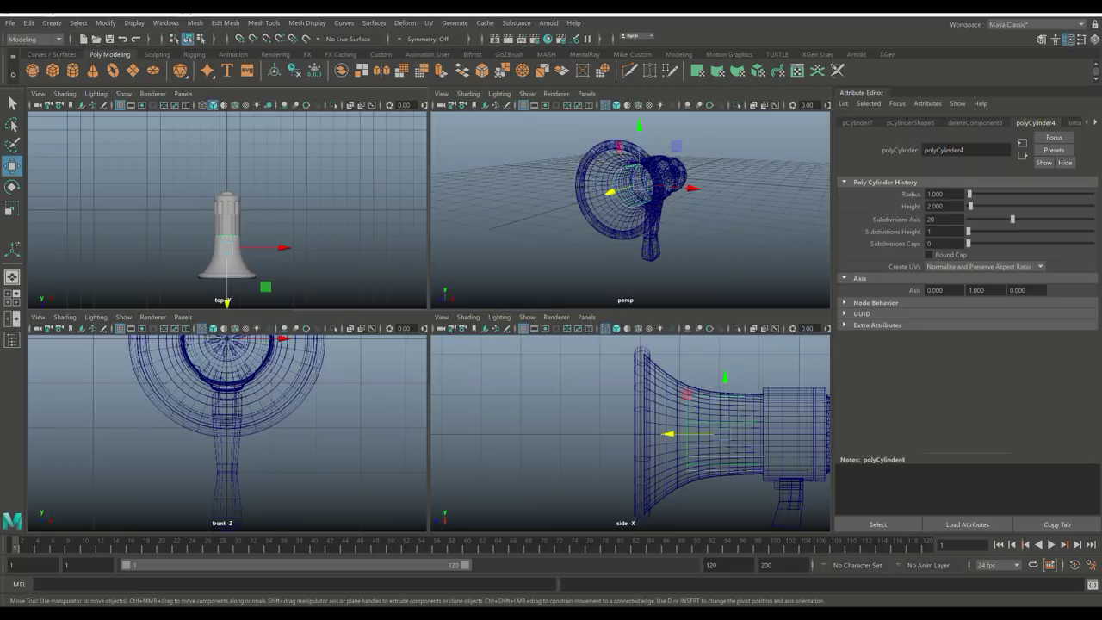
key(space)
key(space)
key(space)
key(5)
mouse_move(517, 344)
alt+mouse_down()
mouse_move(413, 344)
mouse_move(392, 379)
alt+mouse_up()
right_drag(402, 249, 421, 267)
click(424, 268)
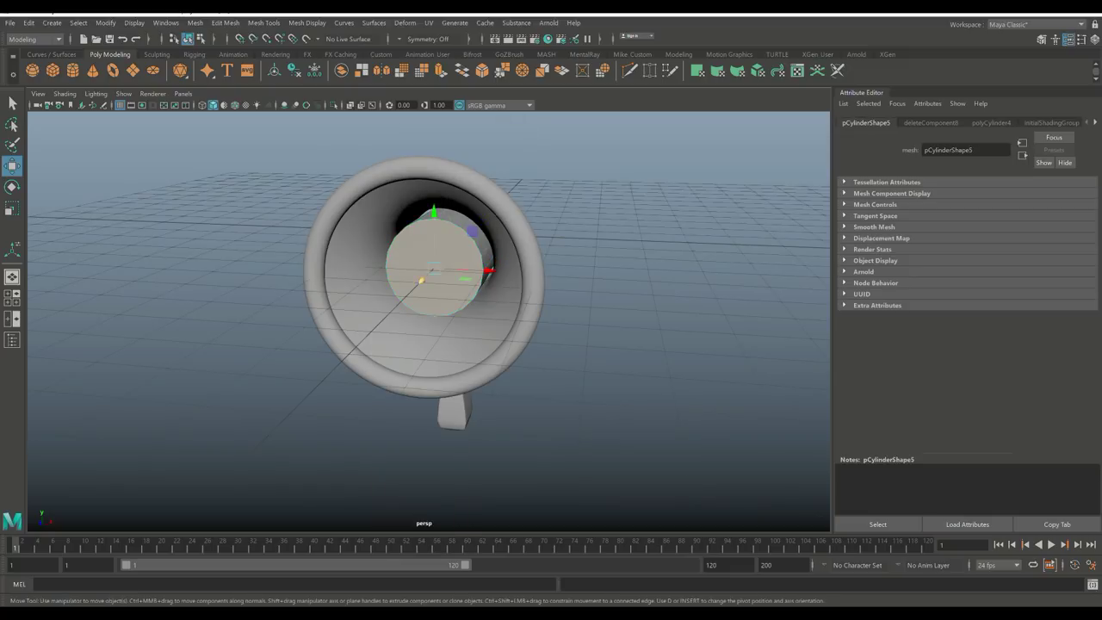
drag(421, 280, 276, 289)
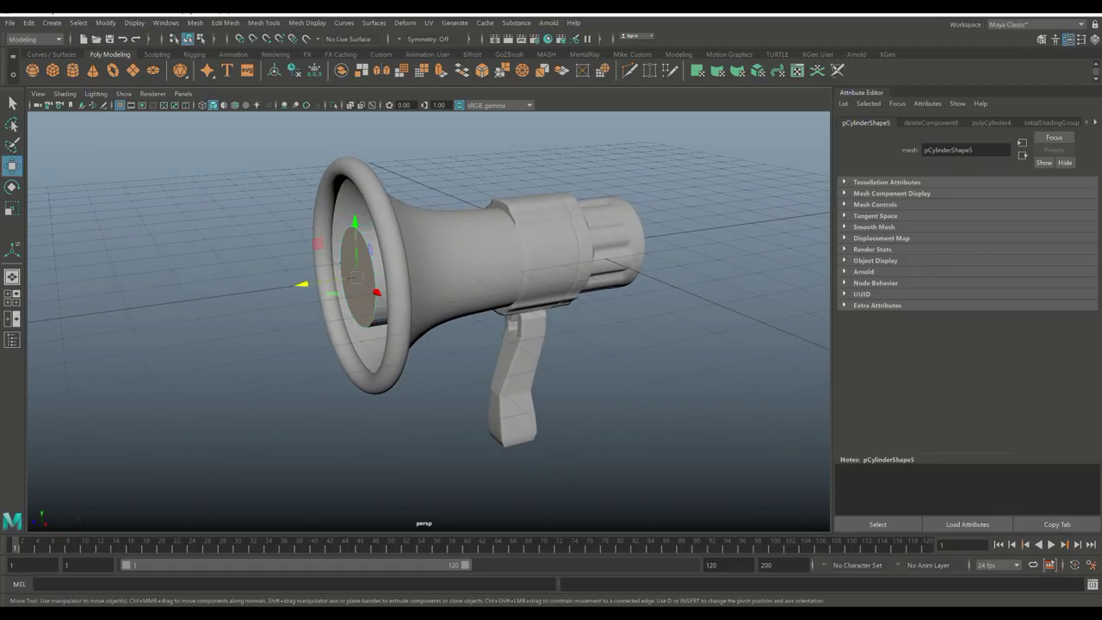
key(r)
drag(370, 312, 360, 293)
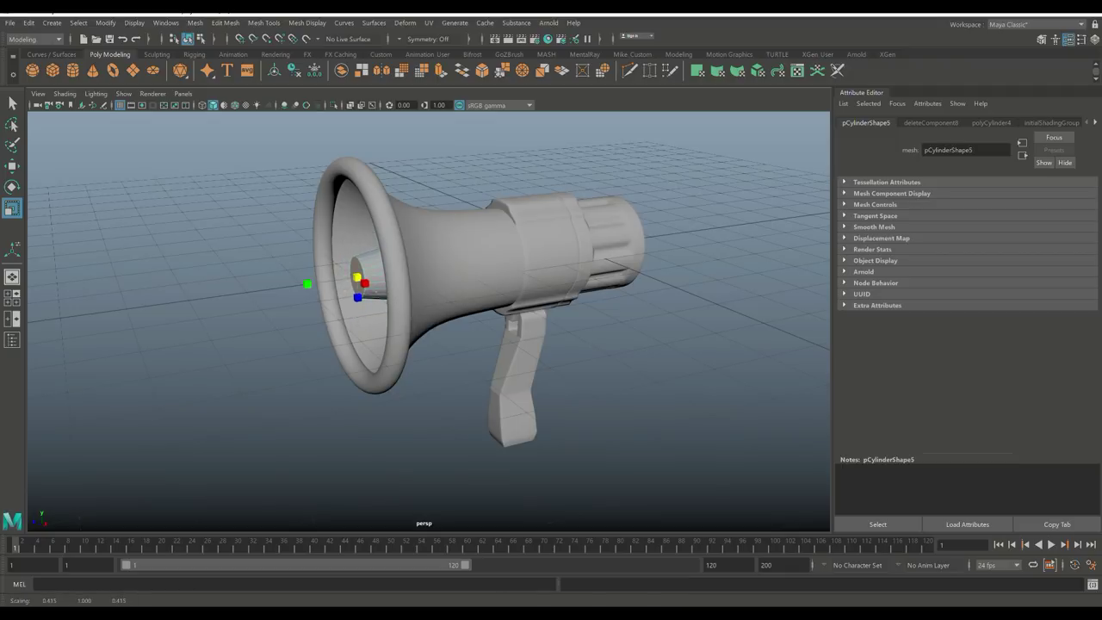
click(360, 293)
alt+drag(387, 327, 568, 280)
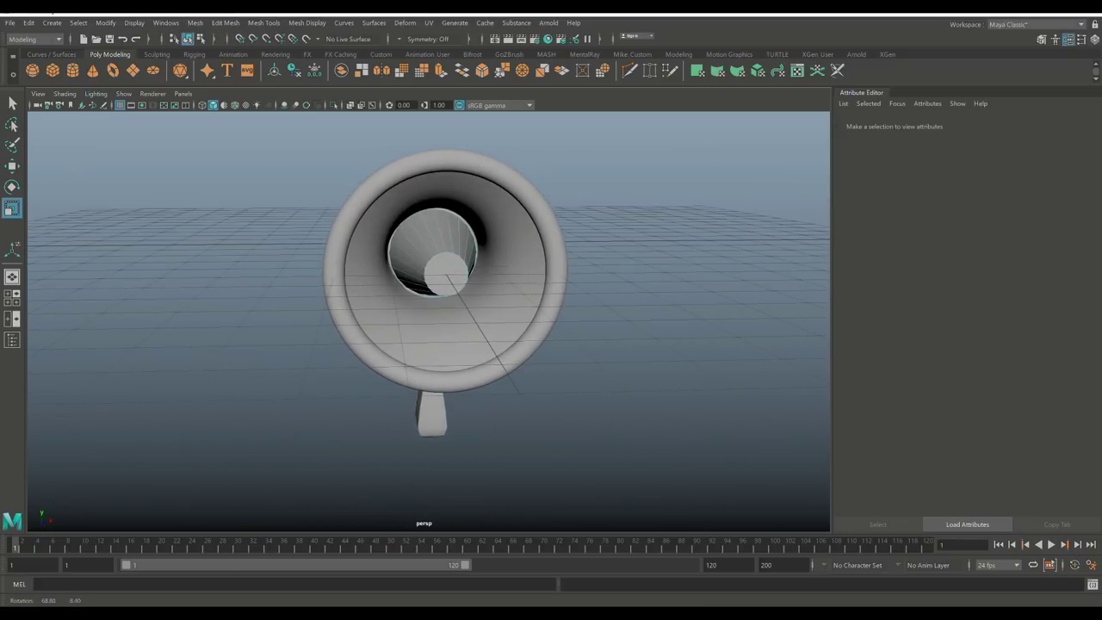
Step: Select the inner cone and narrow it slightly
alt+drag(482, 258, 439, 224)
right_click(439, 220)
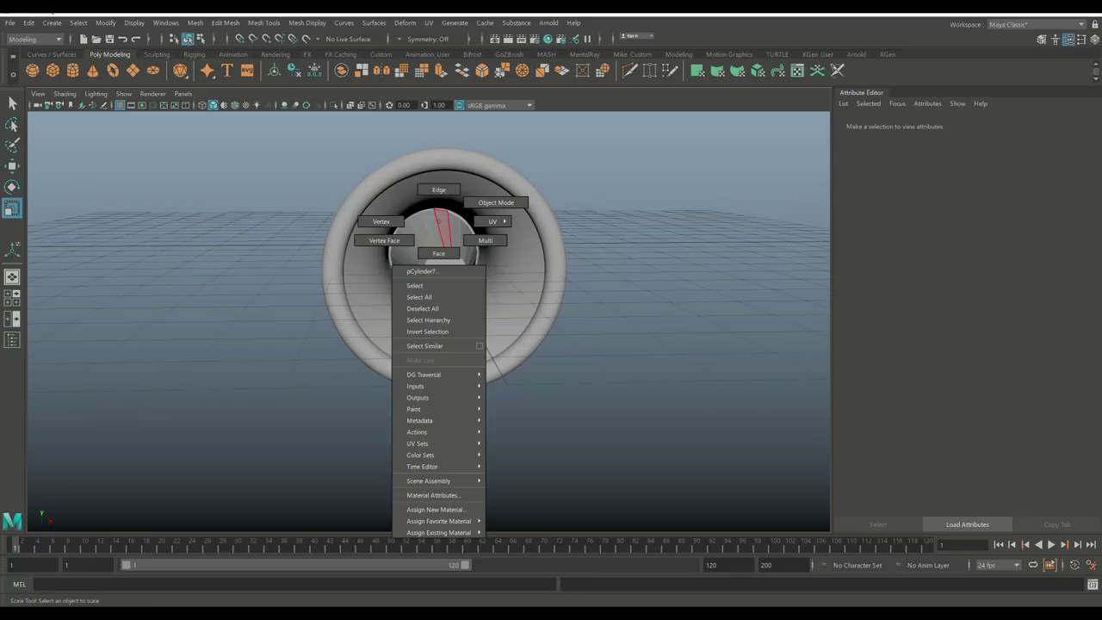
click(439, 210)
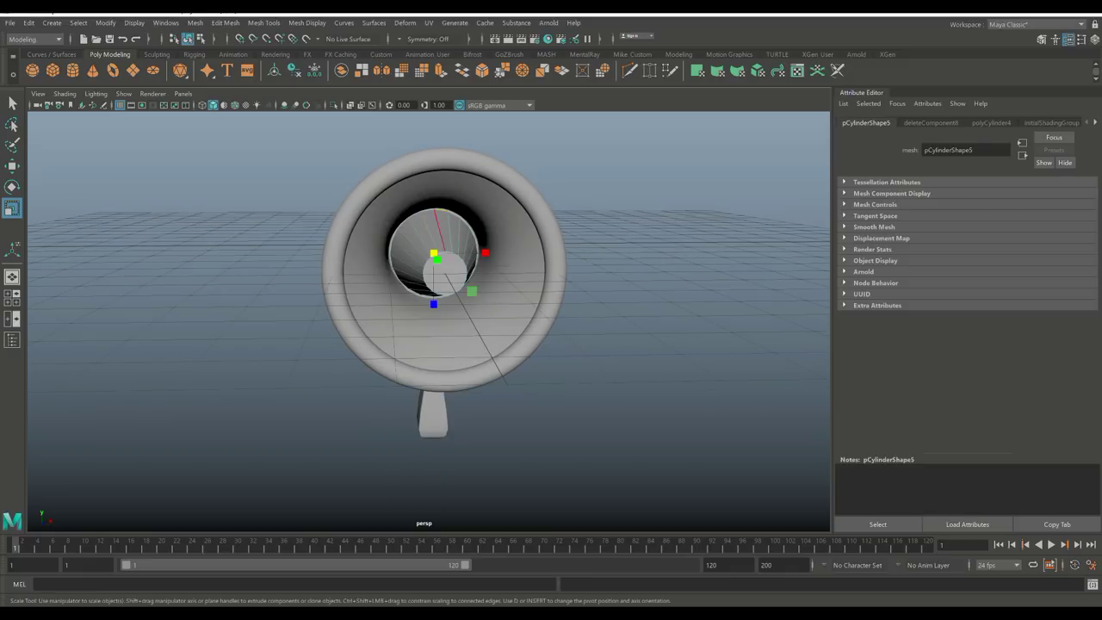
drag(472, 291, 461, 281)
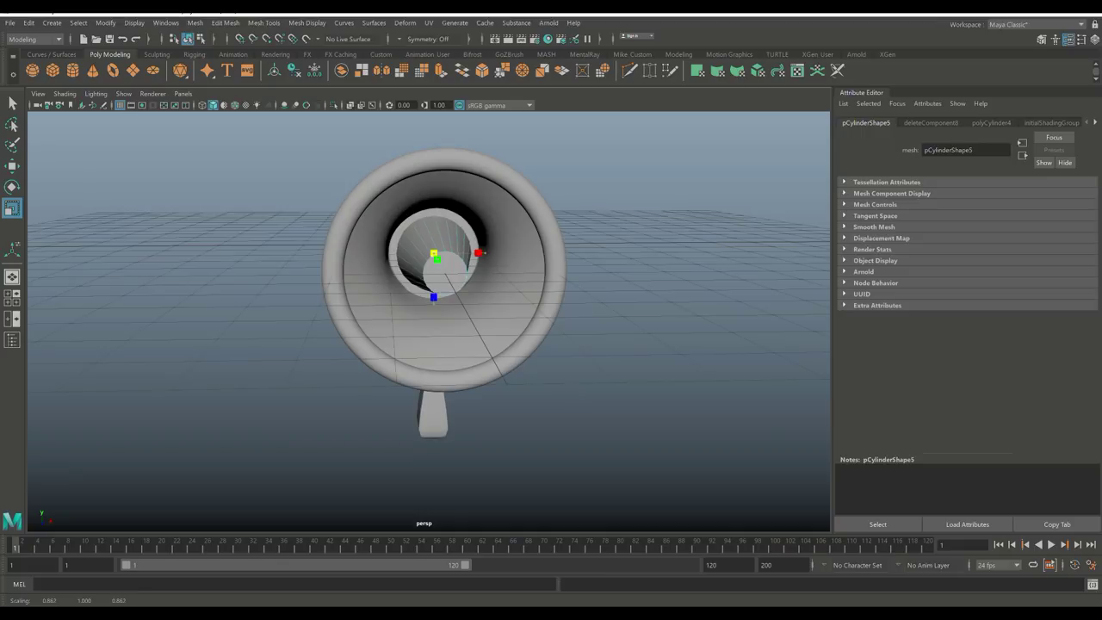
click(603, 387)
Step: Select the whole inner cone and move it out of the megaphone
alt+drag(603, 388, 499, 370)
right_click(436, 247)
click(430, 277)
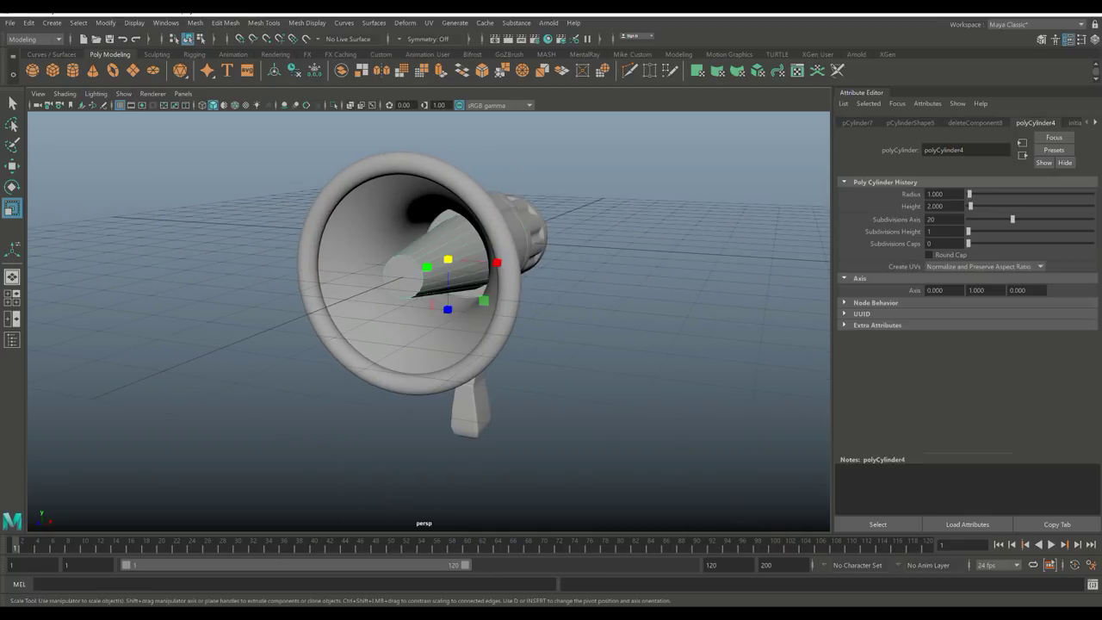
key(w)
scroll(422, 284, down, 3)
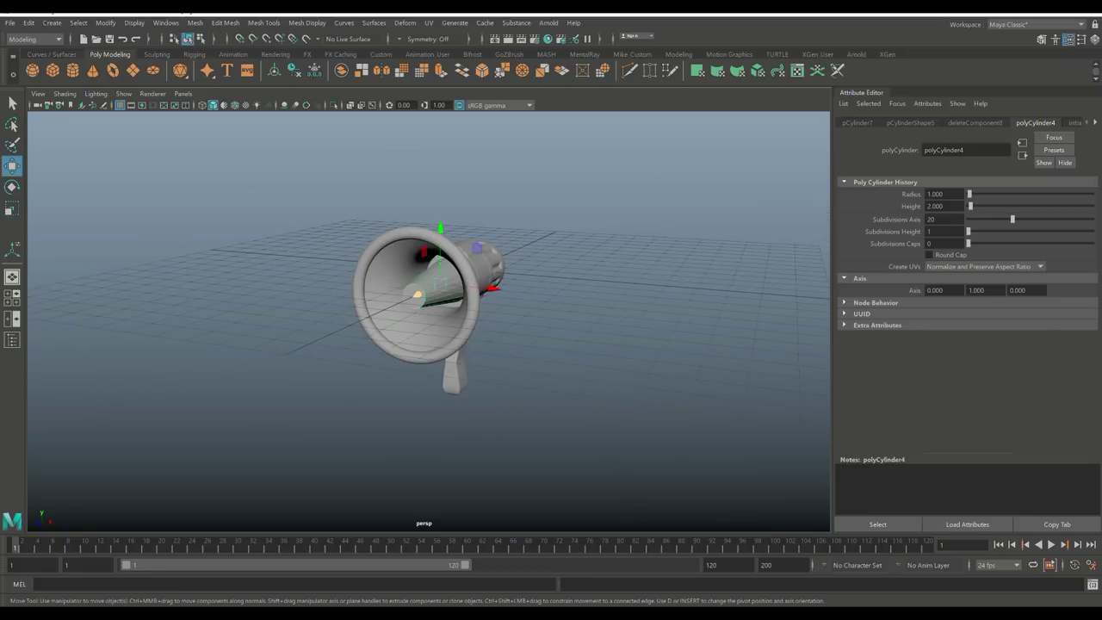
drag(439, 259, 275, 336)
scroll(422, 284, up, 3)
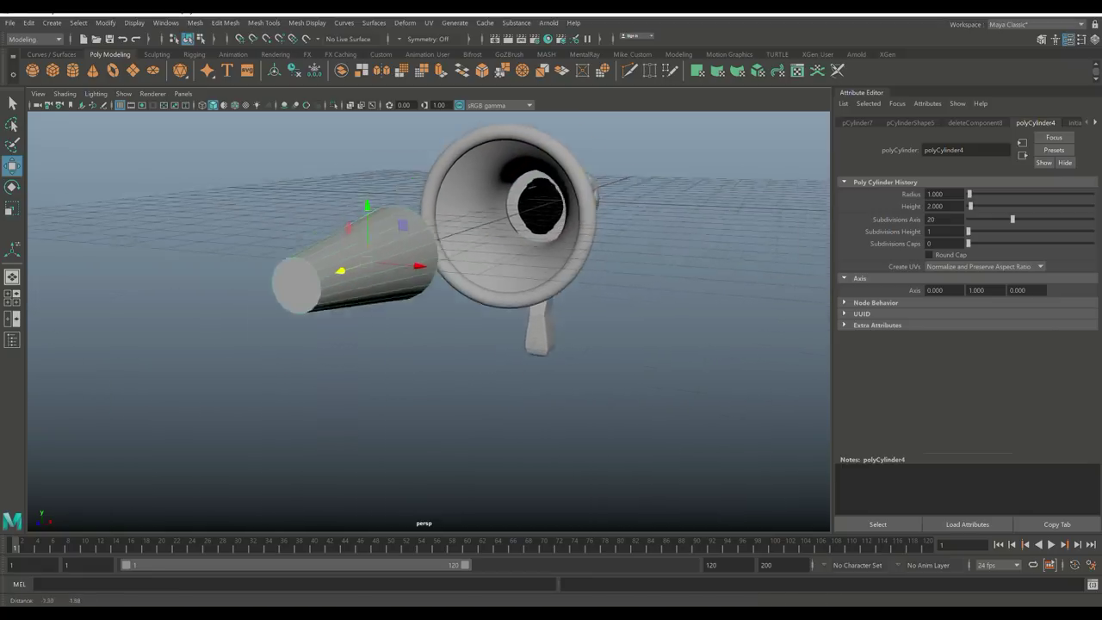
Step: Select one side face of the tapered cylinder, viewed from above
alt+drag(413, 284, 396, 241)
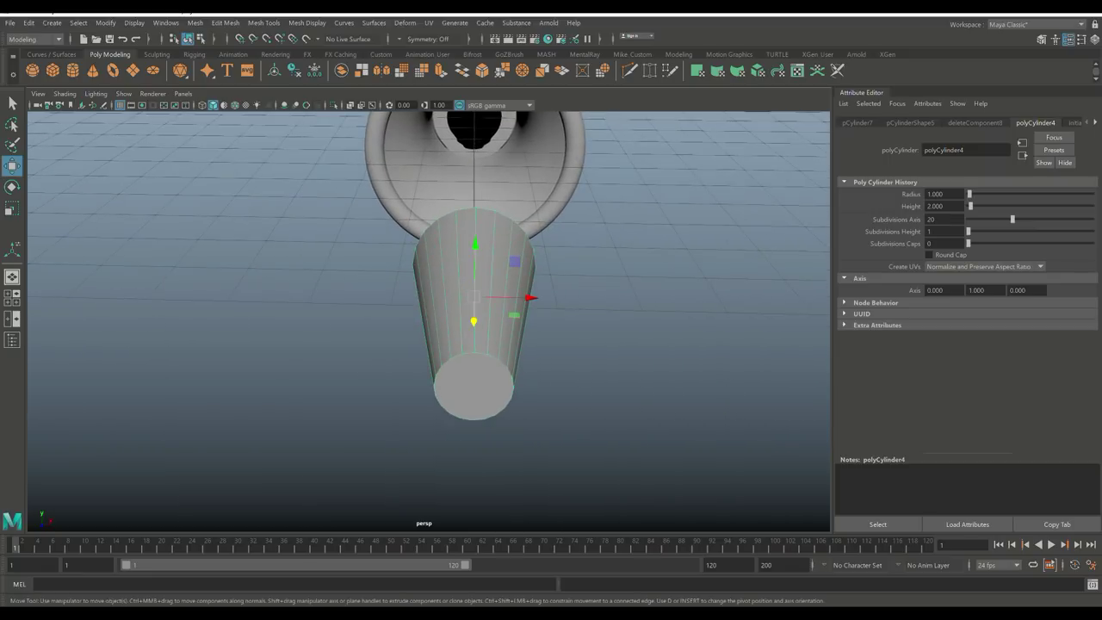
right_drag(473, 301, 479, 336)
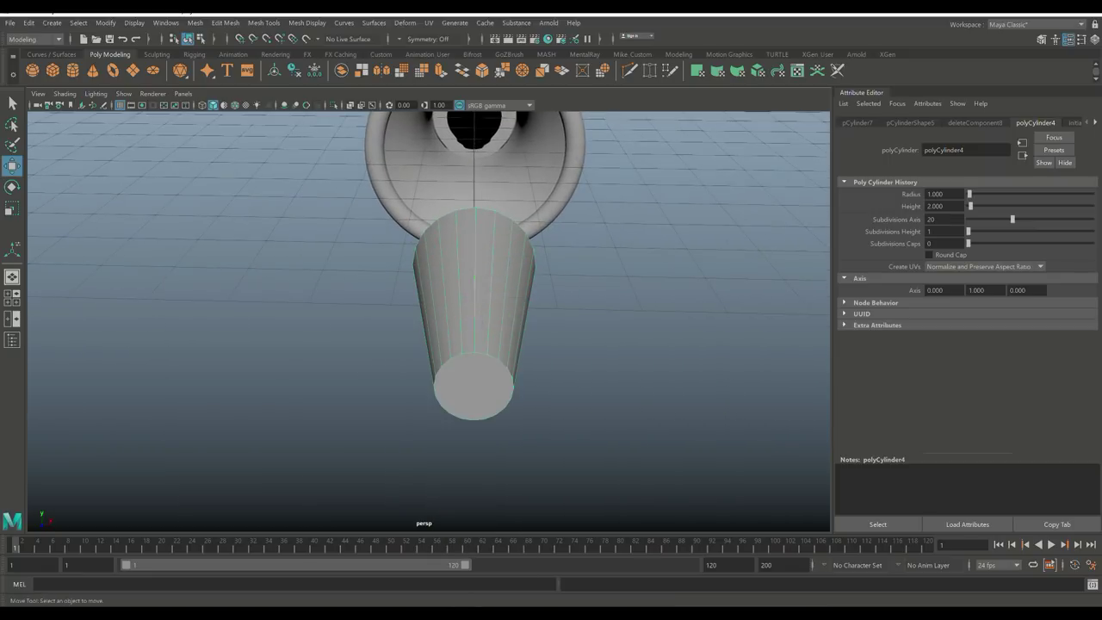
click(466, 279)
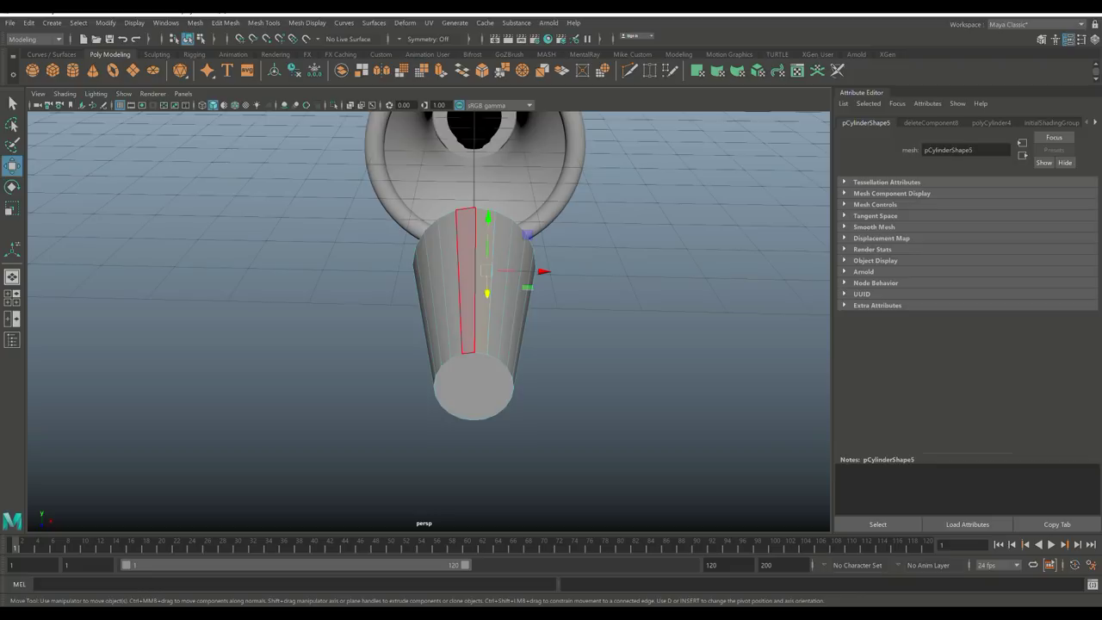
alt+drag(474, 388, 483, 271)
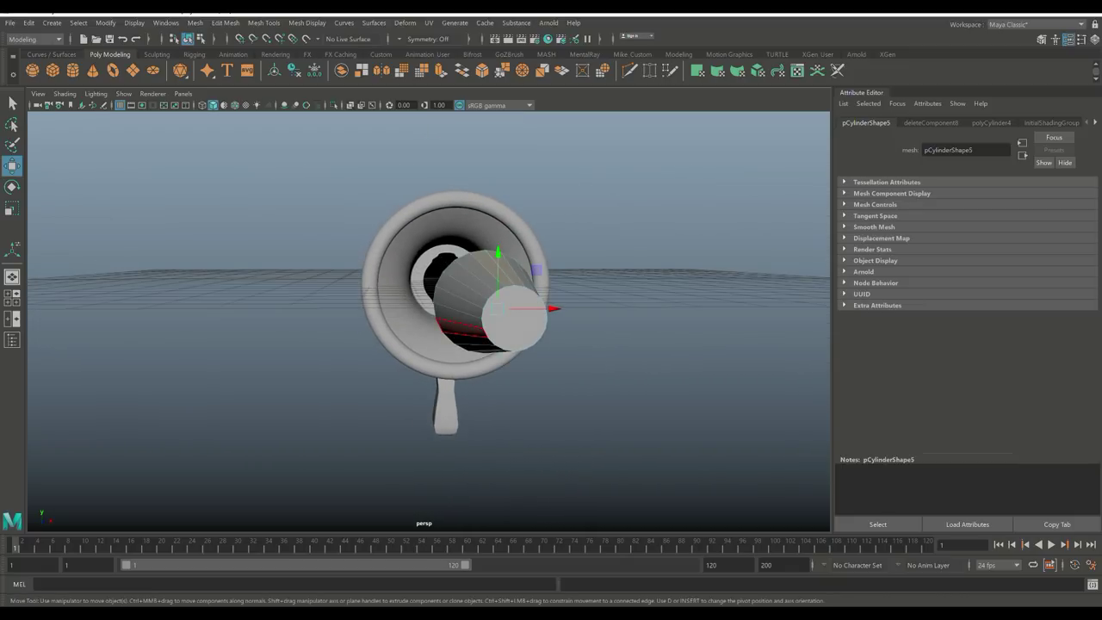
Step: In a maximized front view, select the top, bottom, left and right side faces, then extrude them
click(12, 297)
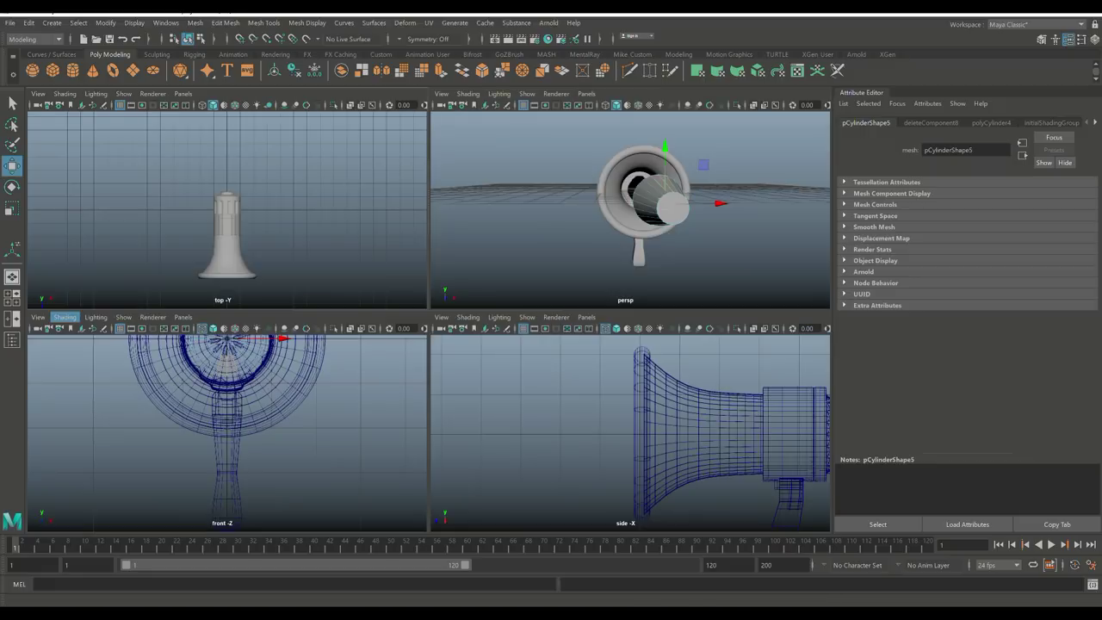
key(space)
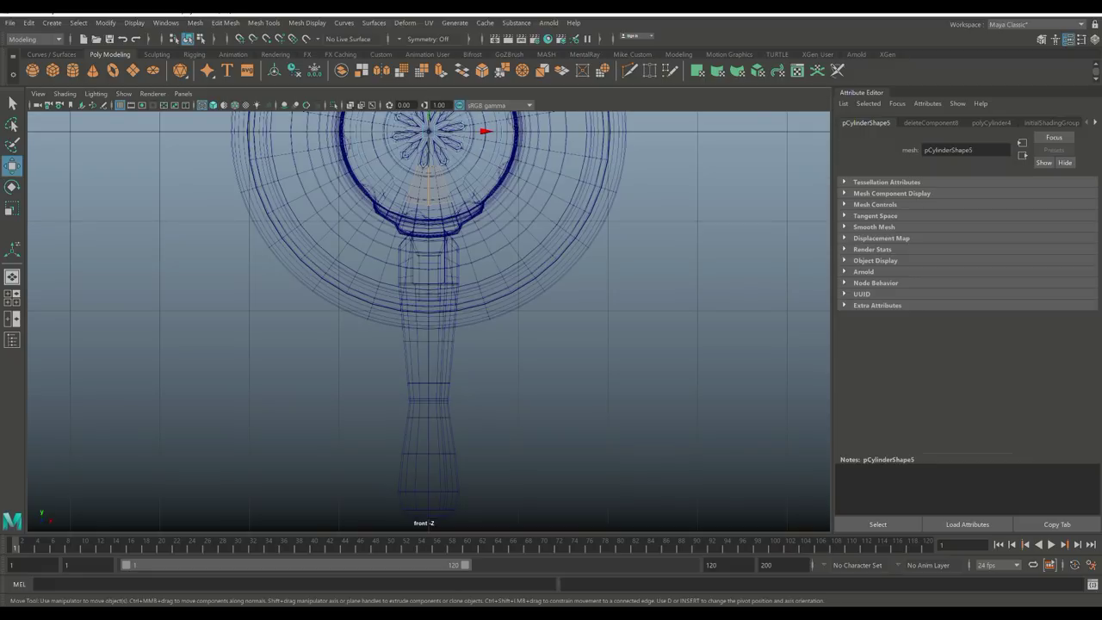
key(f)
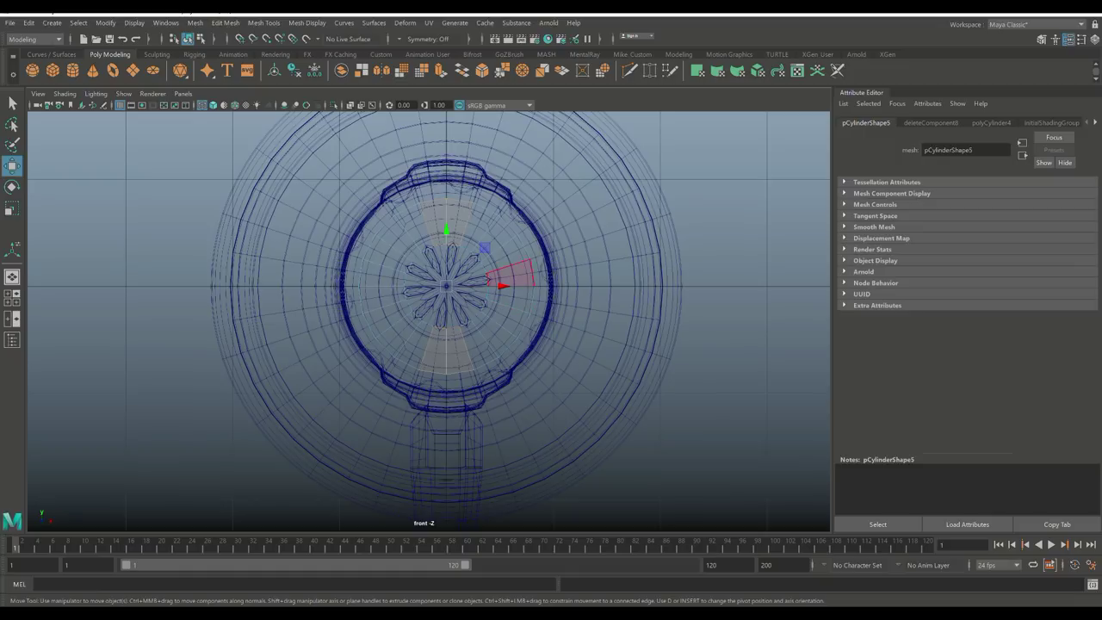
shift+click(510, 277)
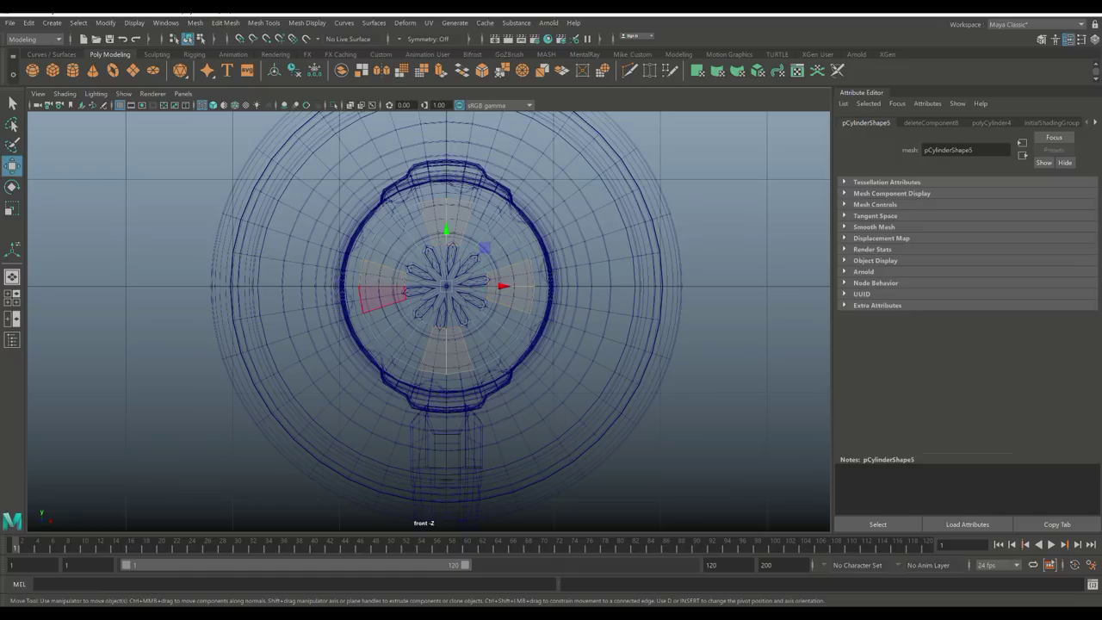
click(12, 297)
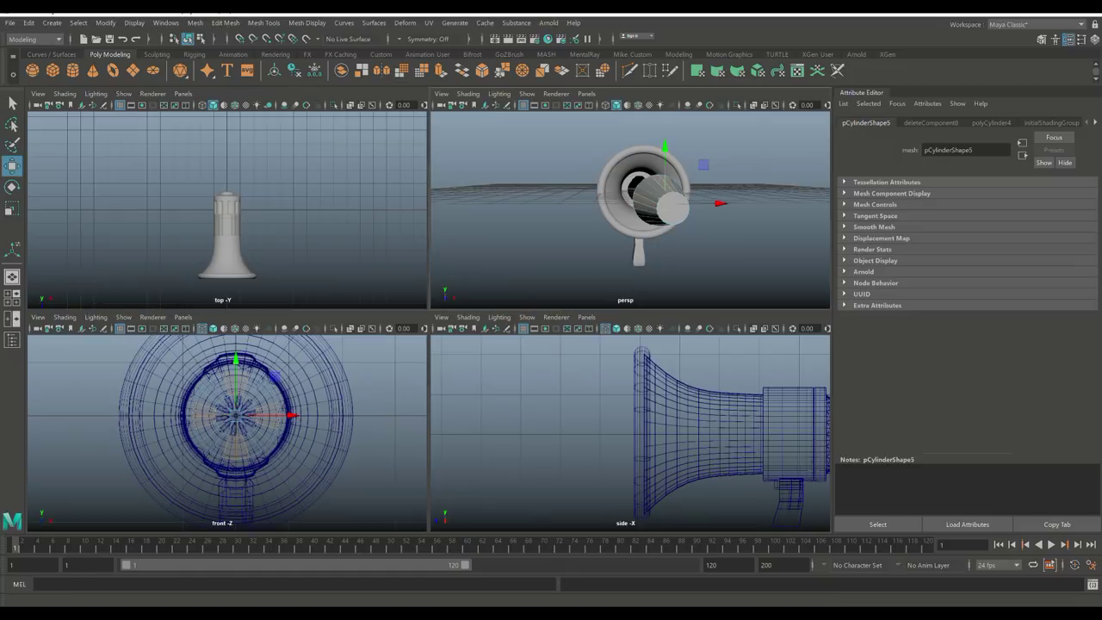
key(space)
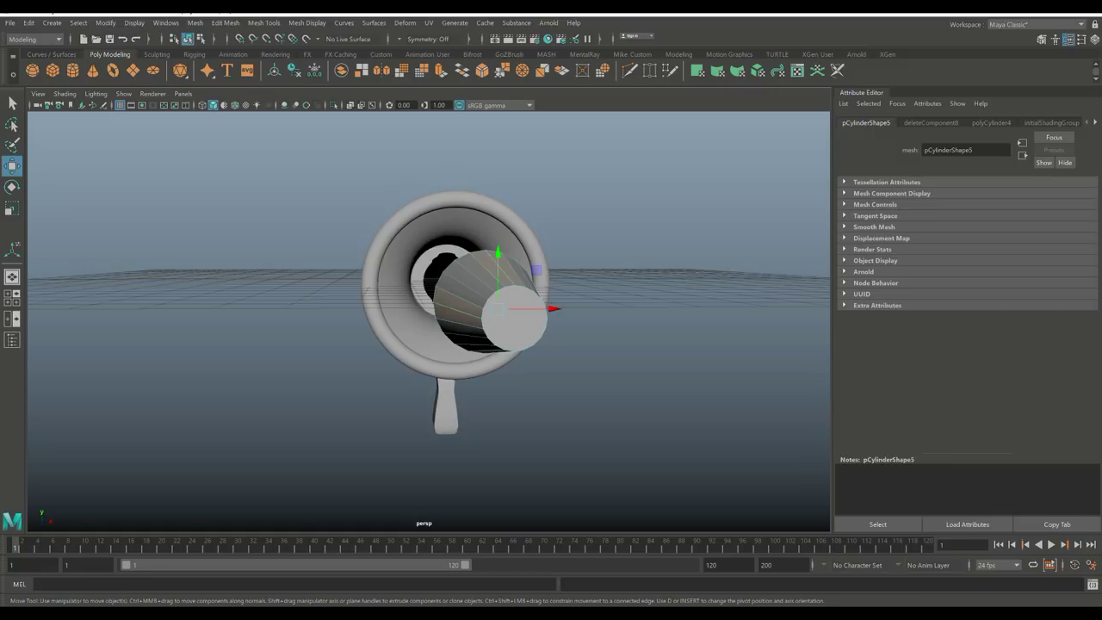
key(ctrl+e)
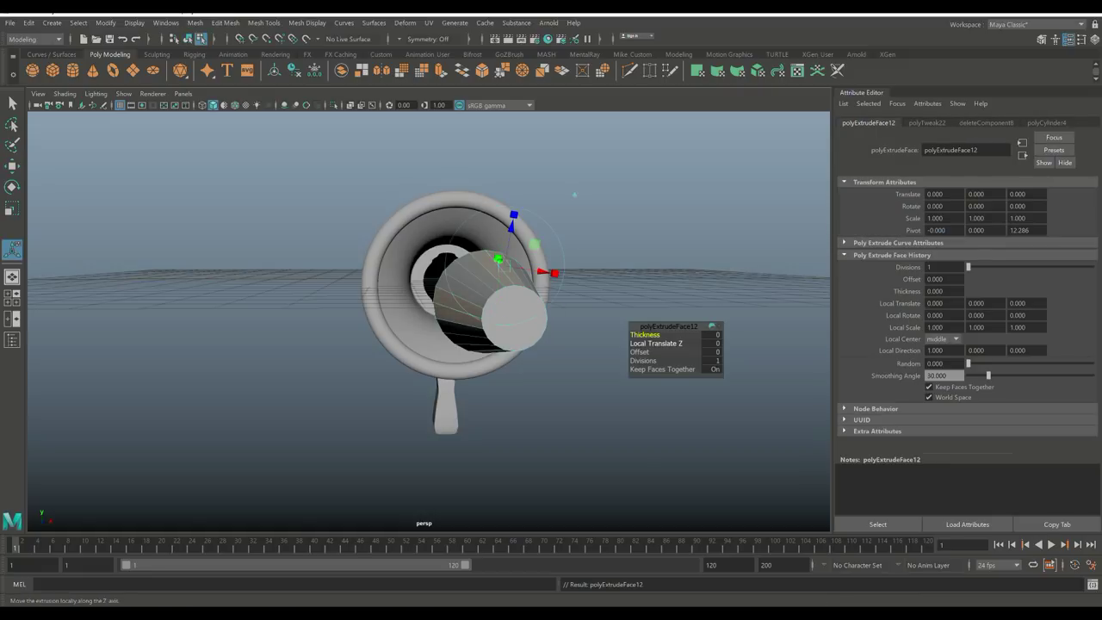
Step: Set the extrusion thickness to 0.04, after trying 0.2 and 0.01
text(0.2)
key(Return)
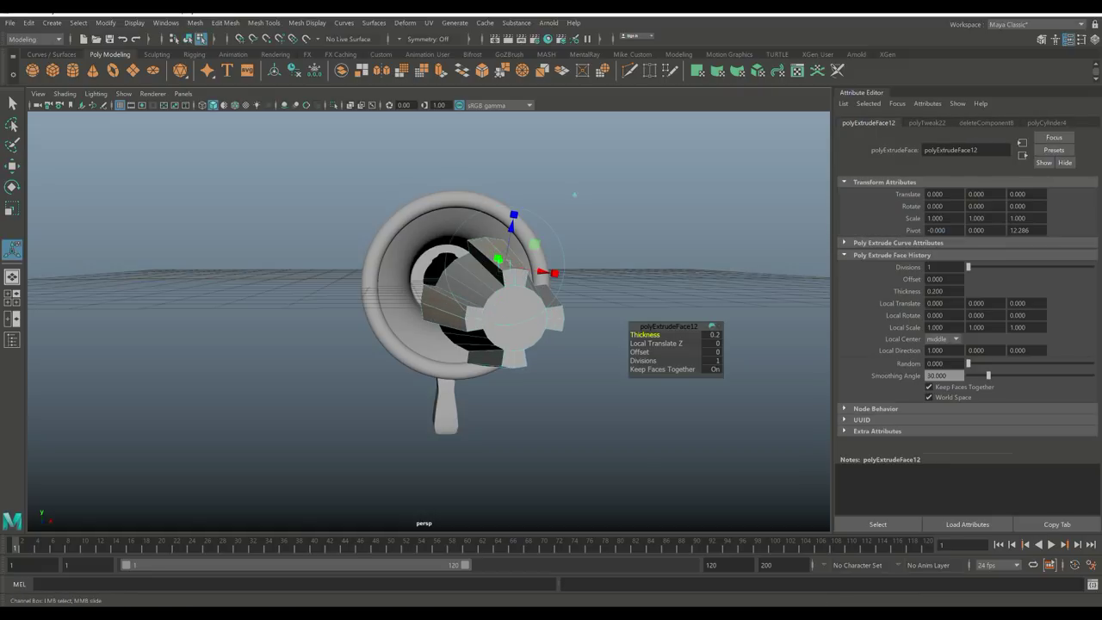
click(711, 334)
text(0.01)
key(Return)
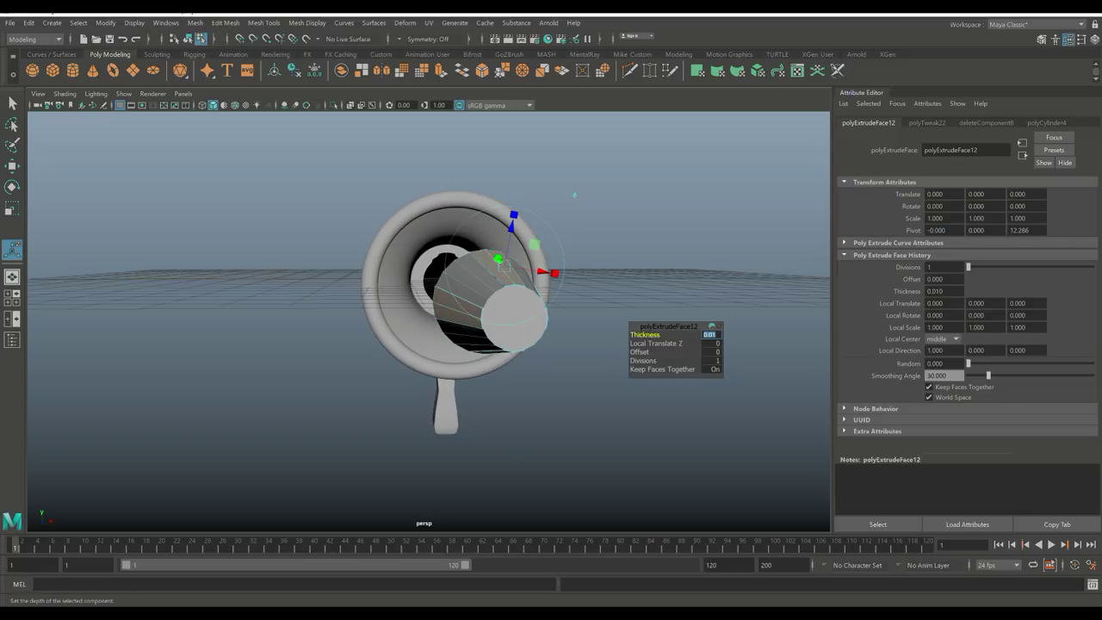
text(0)
key(Return)
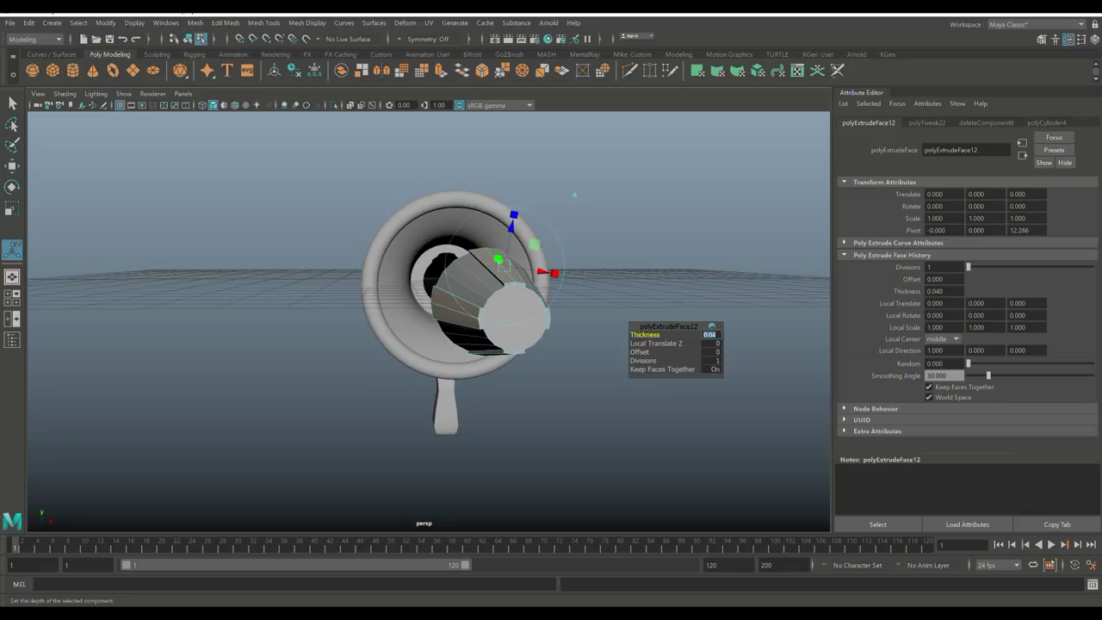
Step: Exit the extrude tool, briefly preview the cylinder smoothed, and switch to face selection
key(q)
right_drag(492, 301, 554, 266)
key(3)
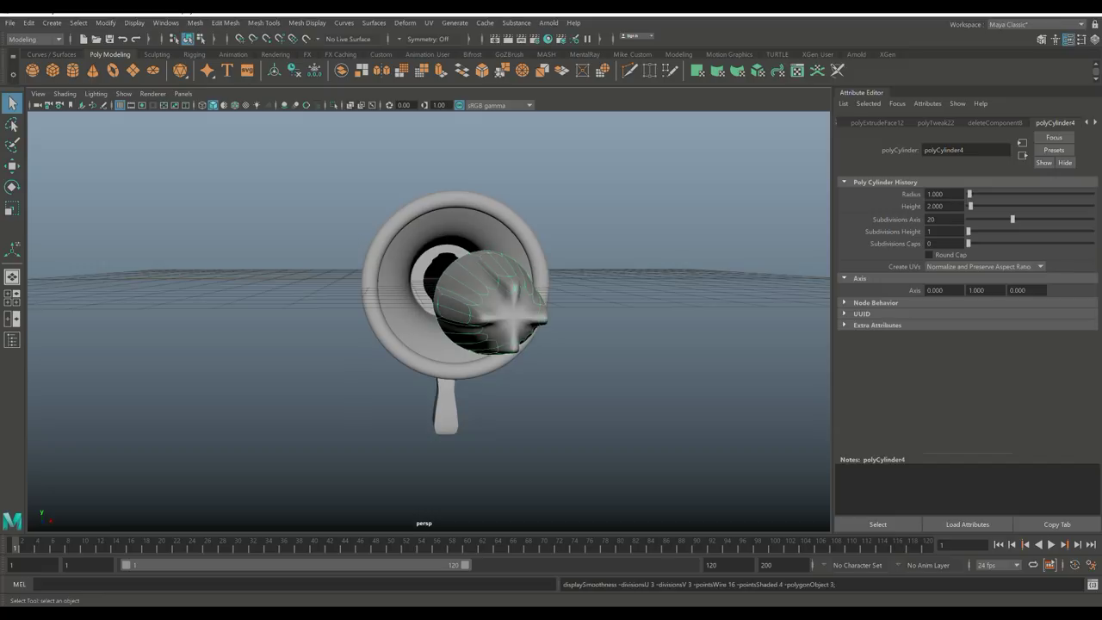
key(1)
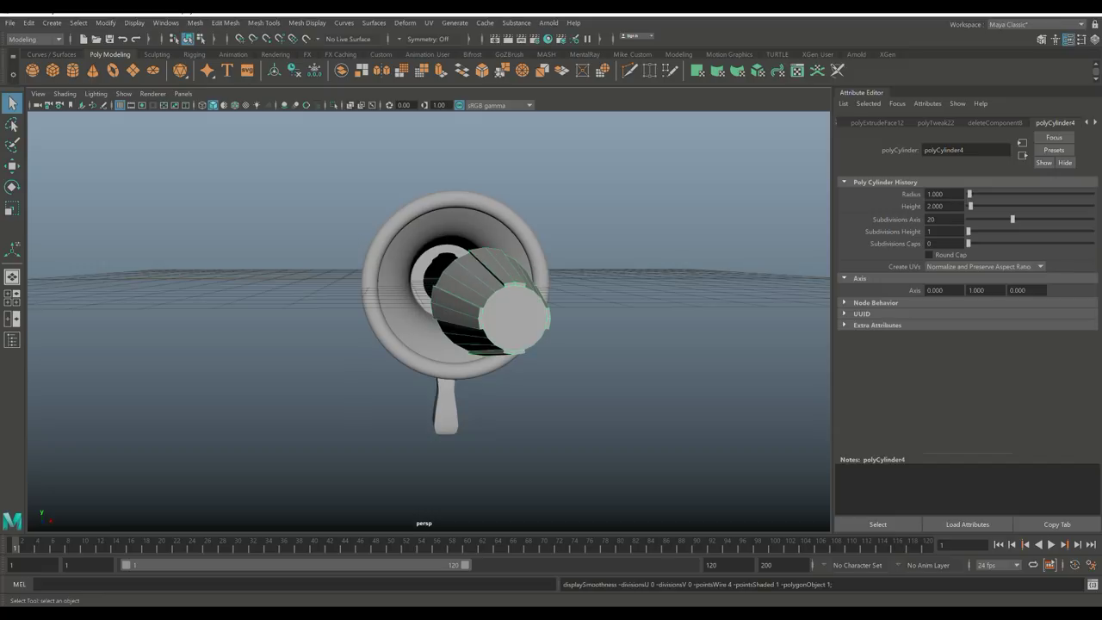
alt+drag(422, 319, 508, 258)
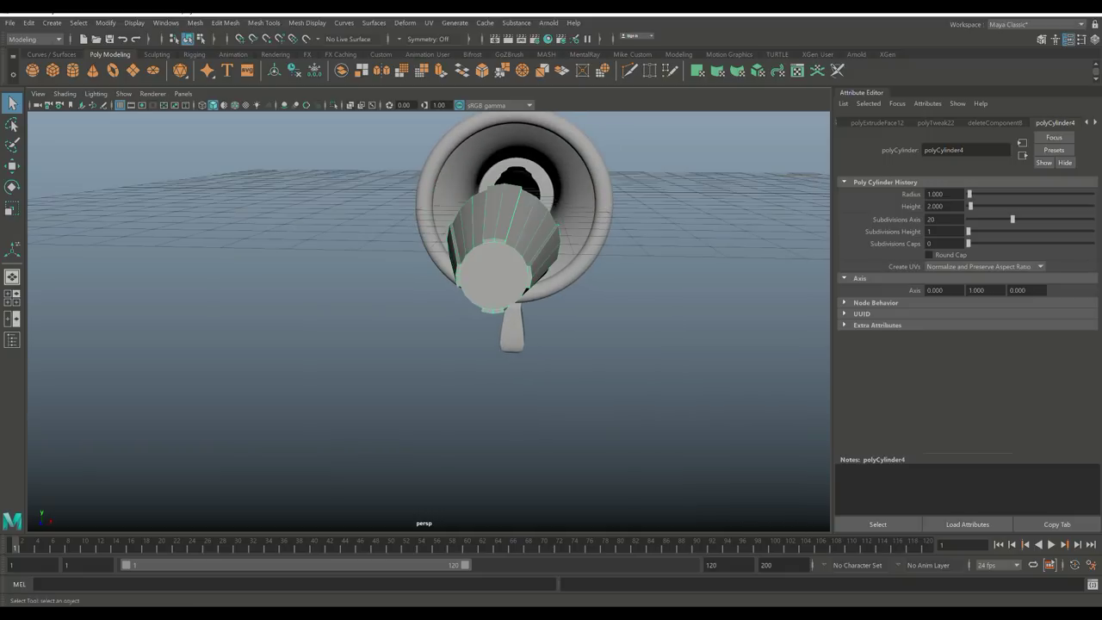
right_drag(479, 269, 487, 296)
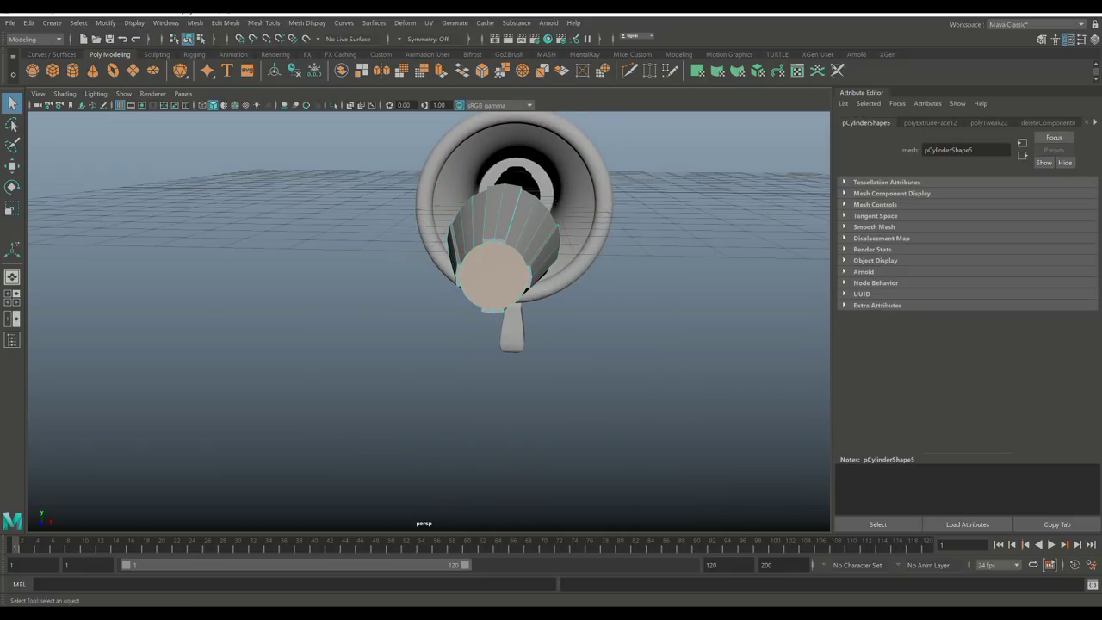
Step: Extrude the narrow end cap, scale it inward, then extrude it back into the cylinder
key(ctrl+e)
key(r)
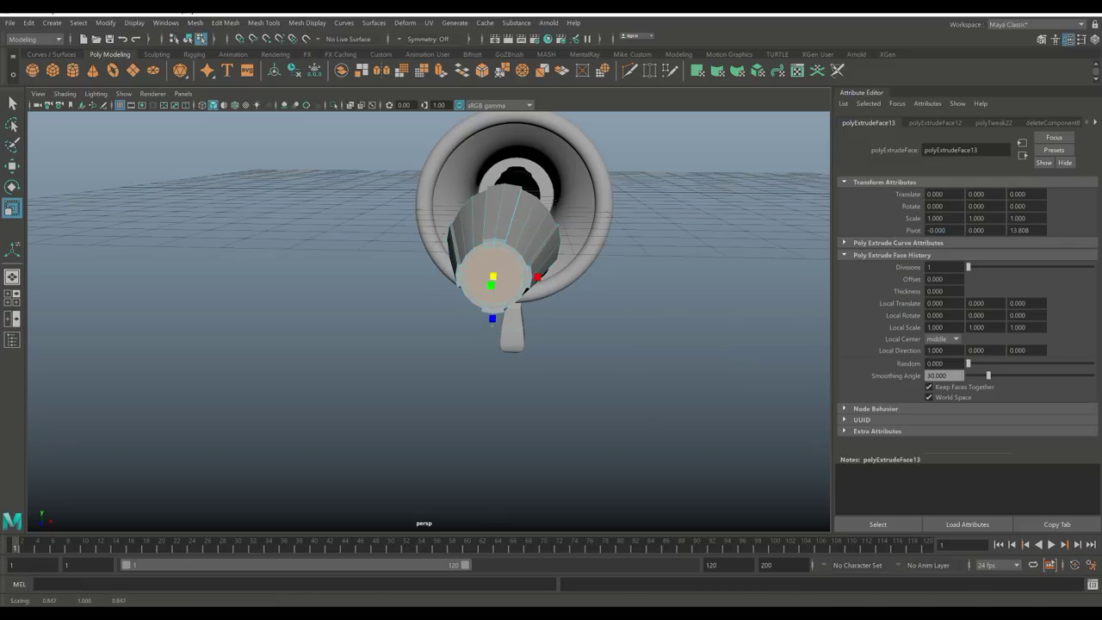
key(ctrl+e)
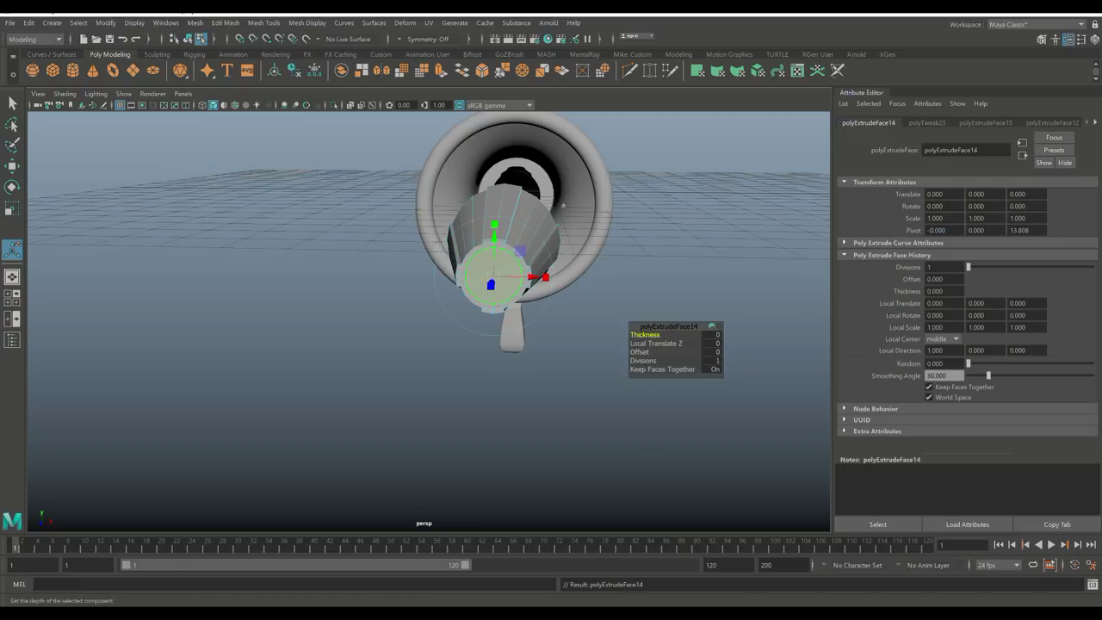
drag(491, 325, 492, 405)
alt+drag(413, 344, 327, 344)
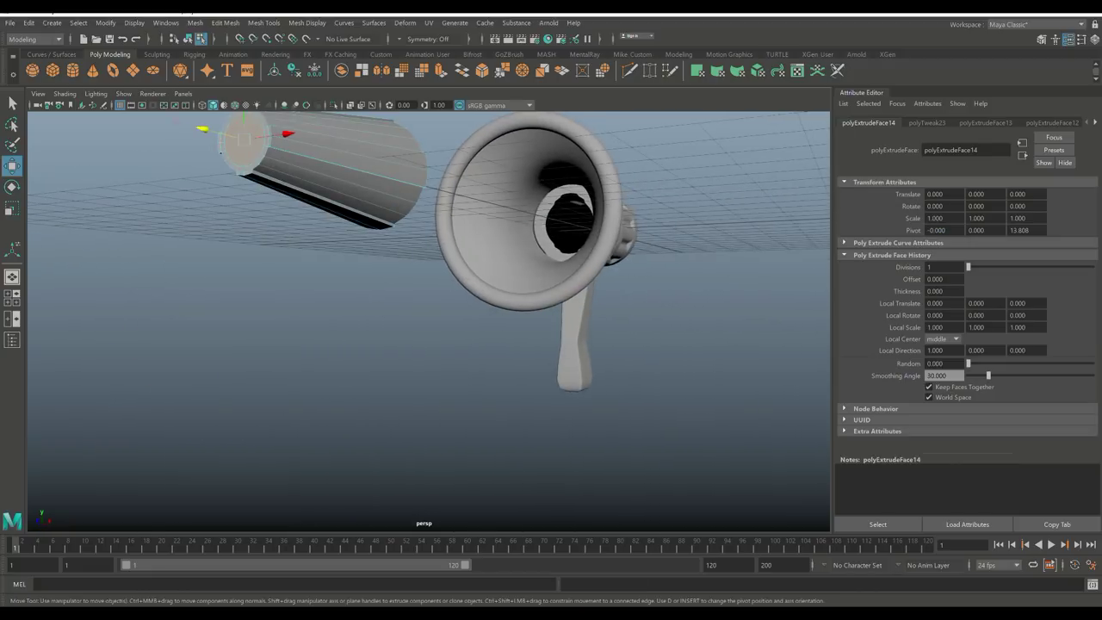
alt+drag(413, 345, 344, 362)
drag(254, 322, 310, 316)
Step: Extrude the end face twice more to form the recessed rim, then select the whole cylinder
key(ctrl+e)
key(w)
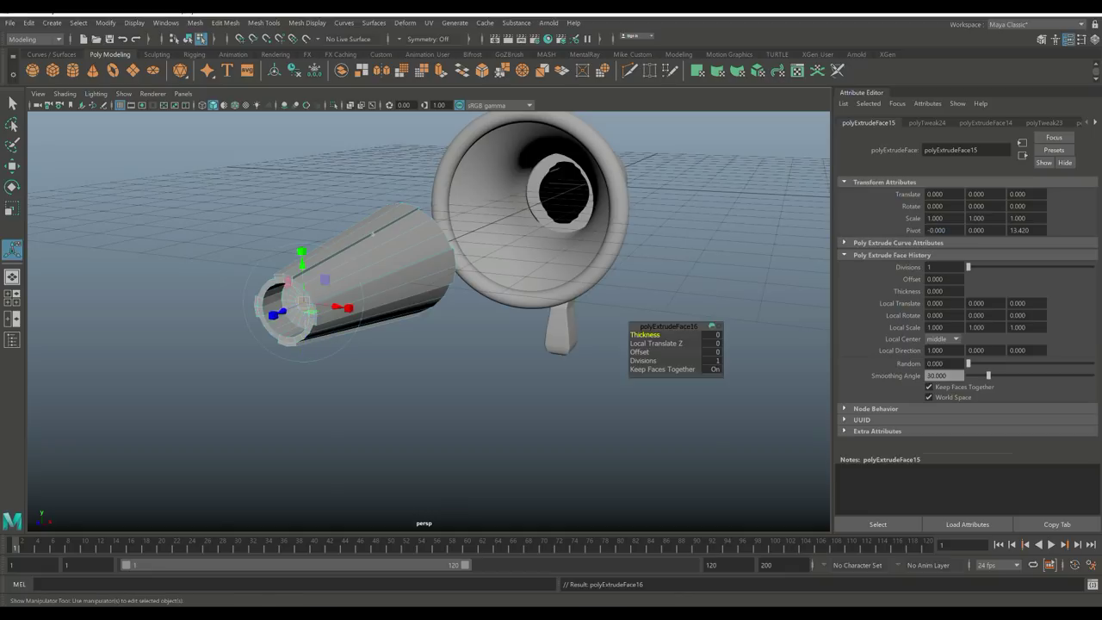
key(ctrl+e)
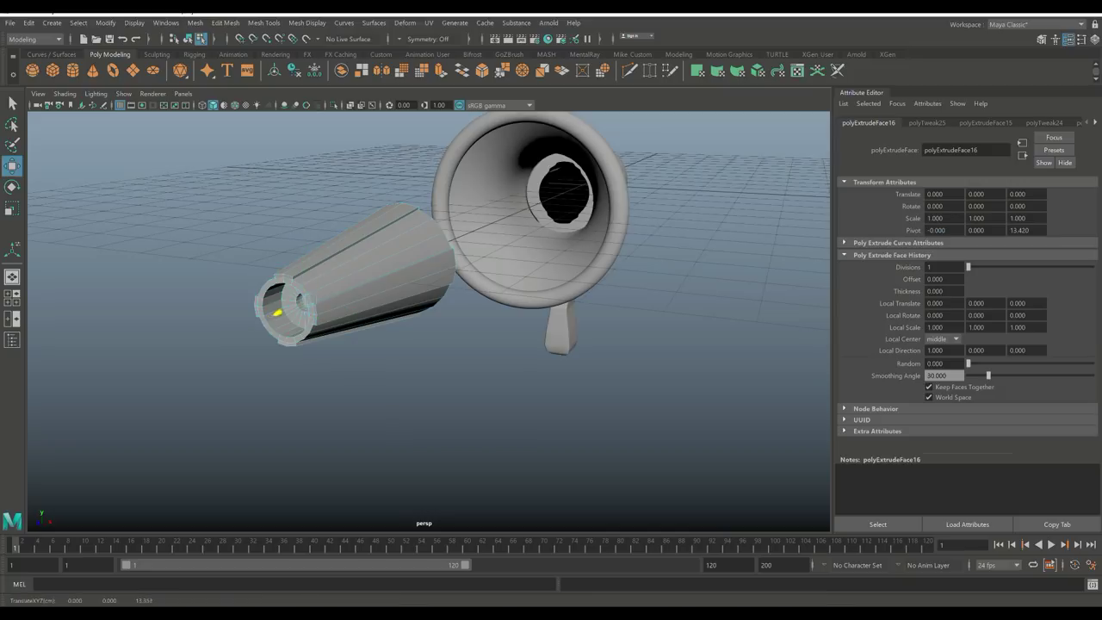
alt+drag(284, 315, 370, 332)
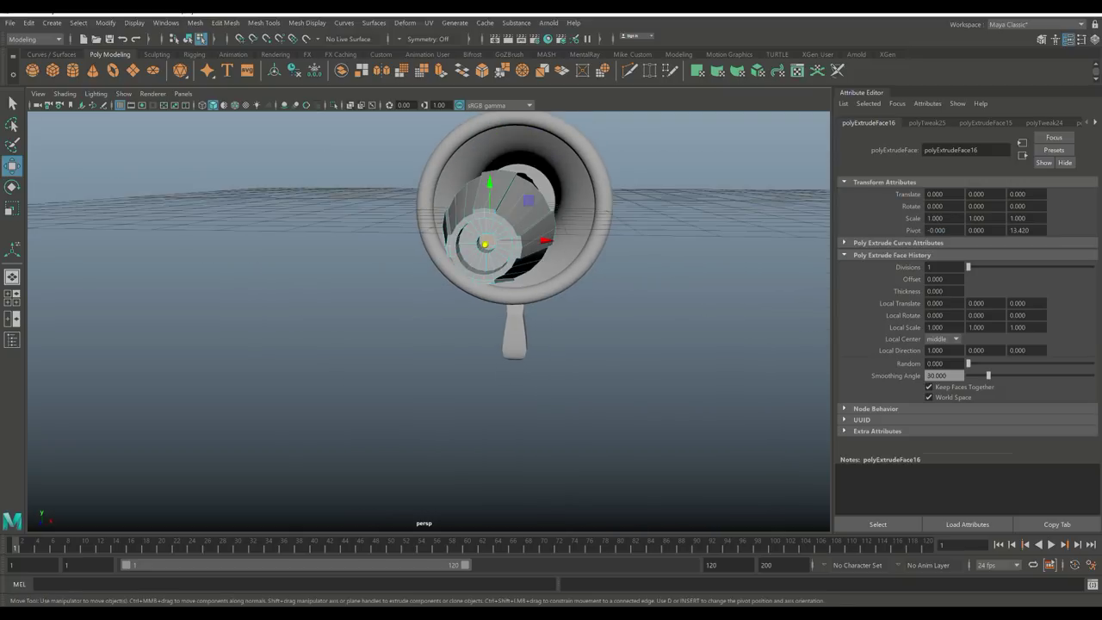
key(Escape)
right_drag(487, 232, 580, 177)
alt+drag(430, 259, 275, 258)
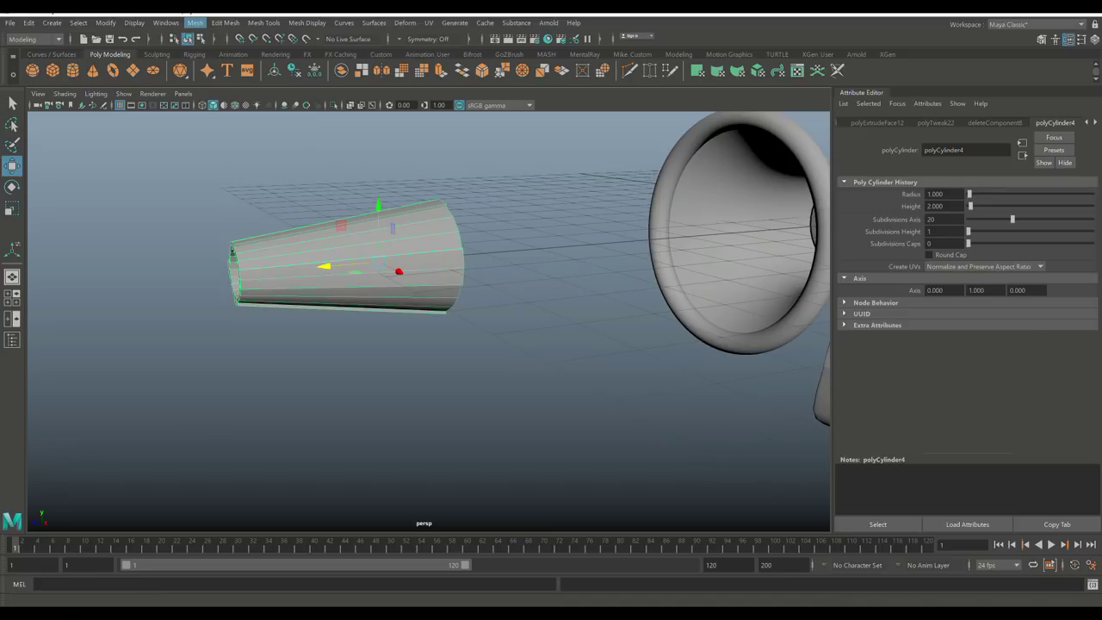
Step: Use Mesh Tools > Insert Edge Loop to add a loop near the cylinder's narrow end
click(195, 22)
mouse_move(224, 22)
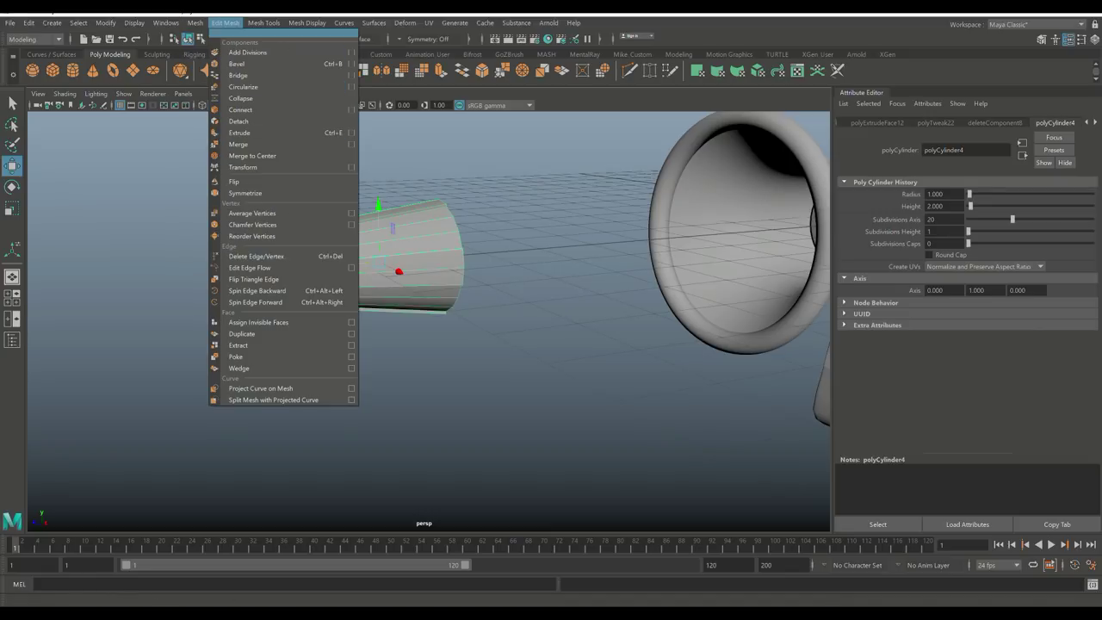
mouse_move(264, 22)
click(280, 108)
scroll(430, 259, up, 3)
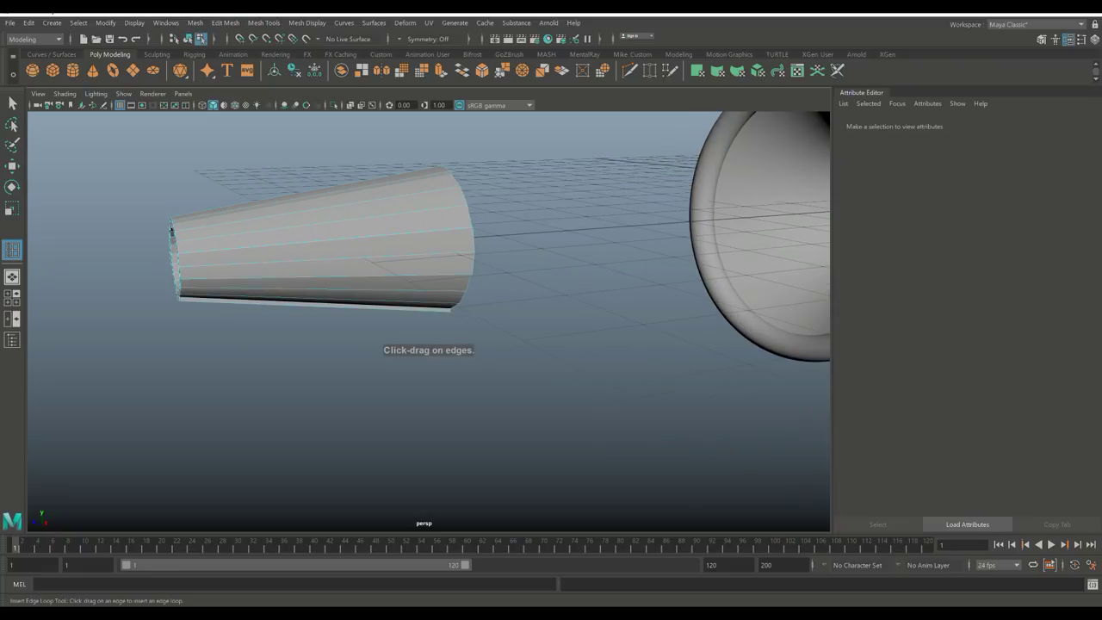
click(171, 231)
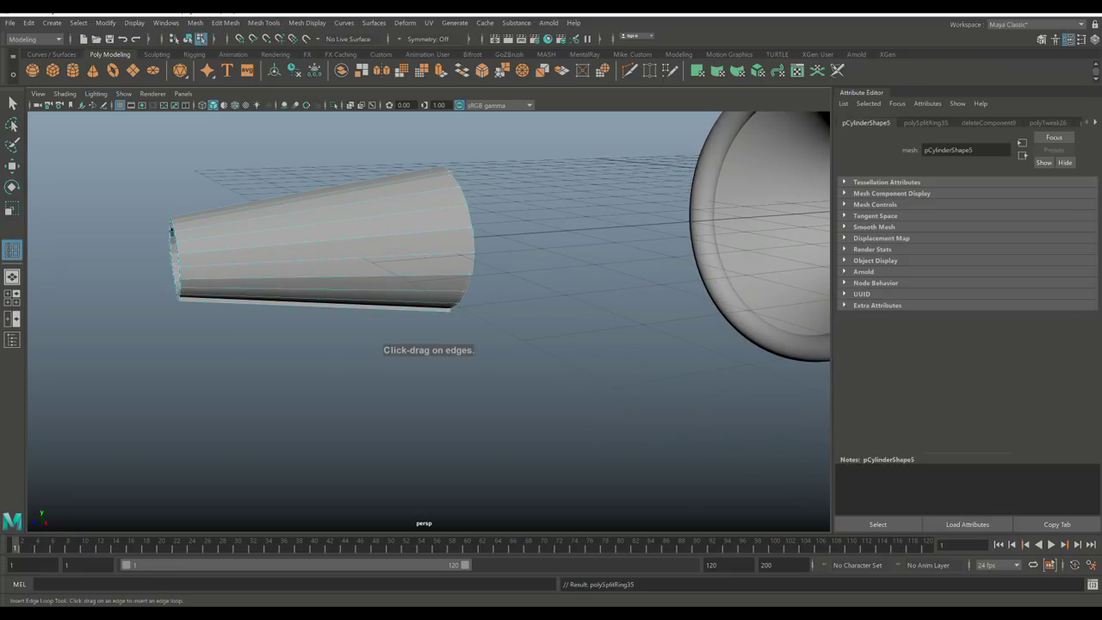
alt+drag(413, 345, 602, 371)
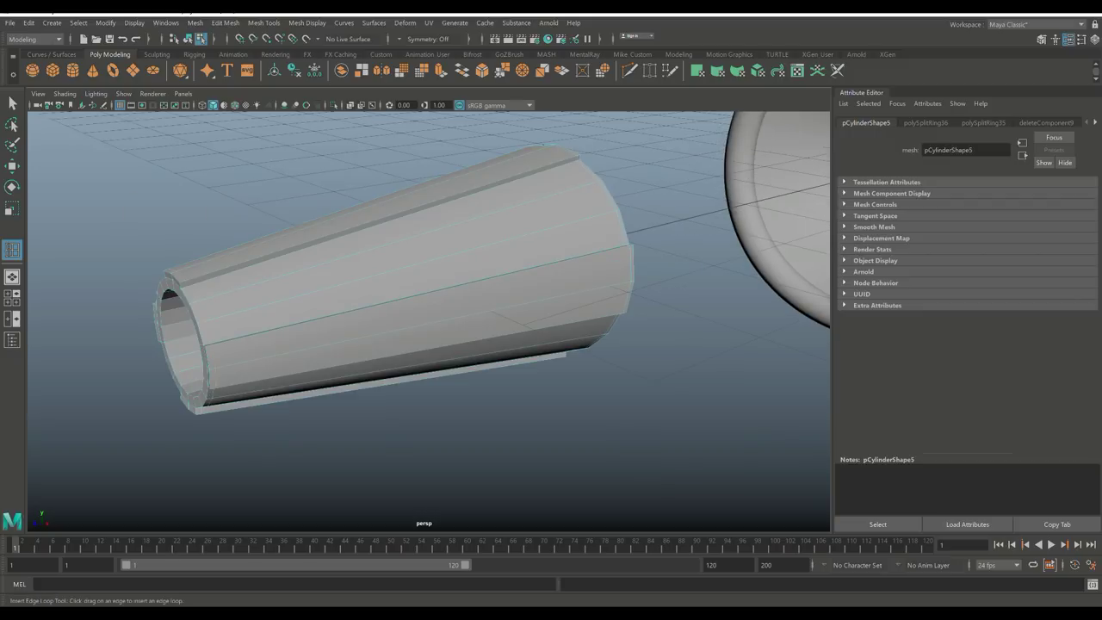
scroll(429, 320, up, 3)
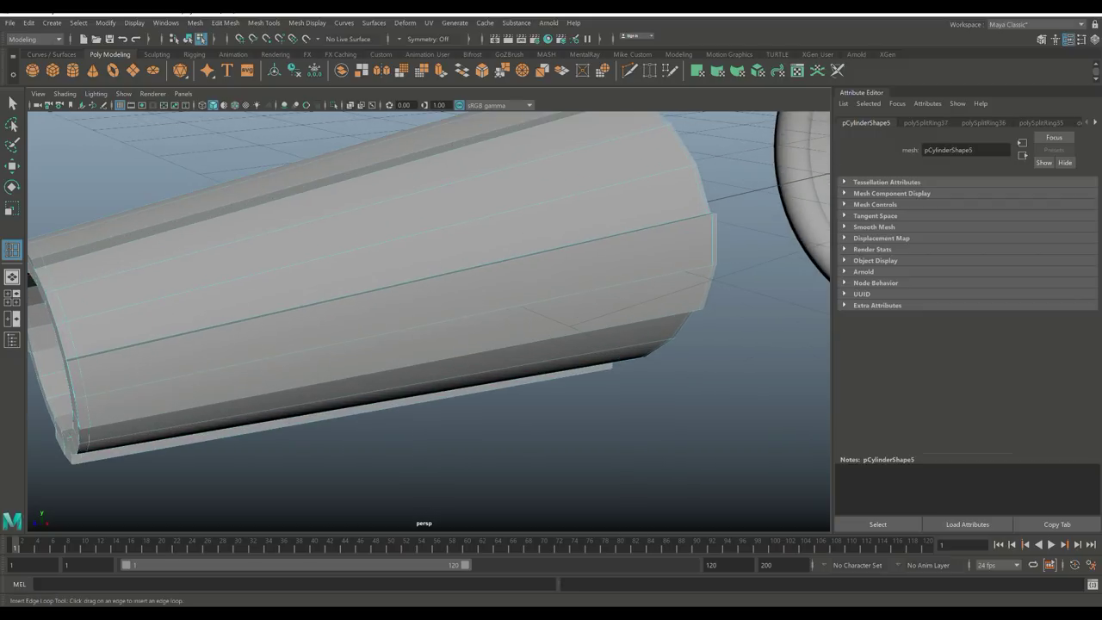
alt+drag(429, 320, 344, 306)
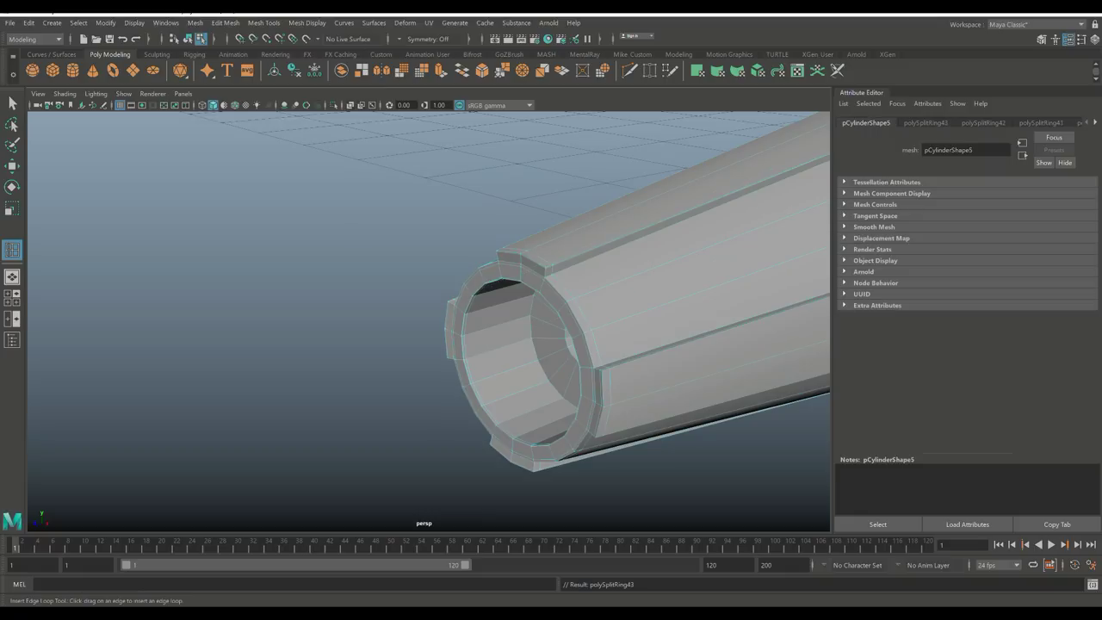
Step: Insert two edge loops near the rim of the small tapered cone piece
key(q)
right_drag(531, 261, 591, 248)
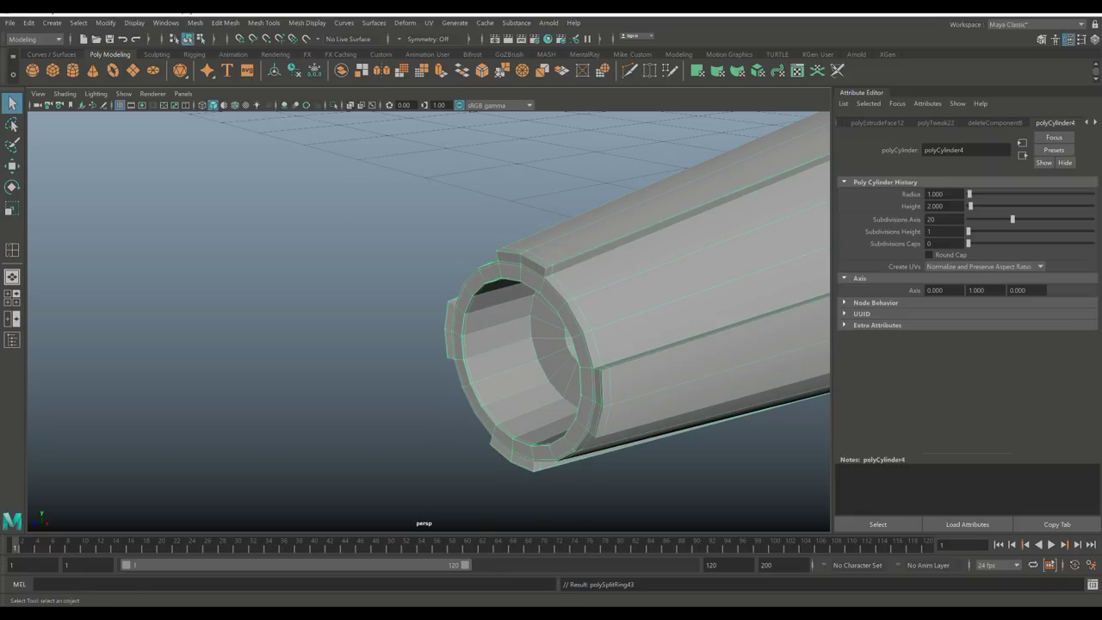
click(225, 22)
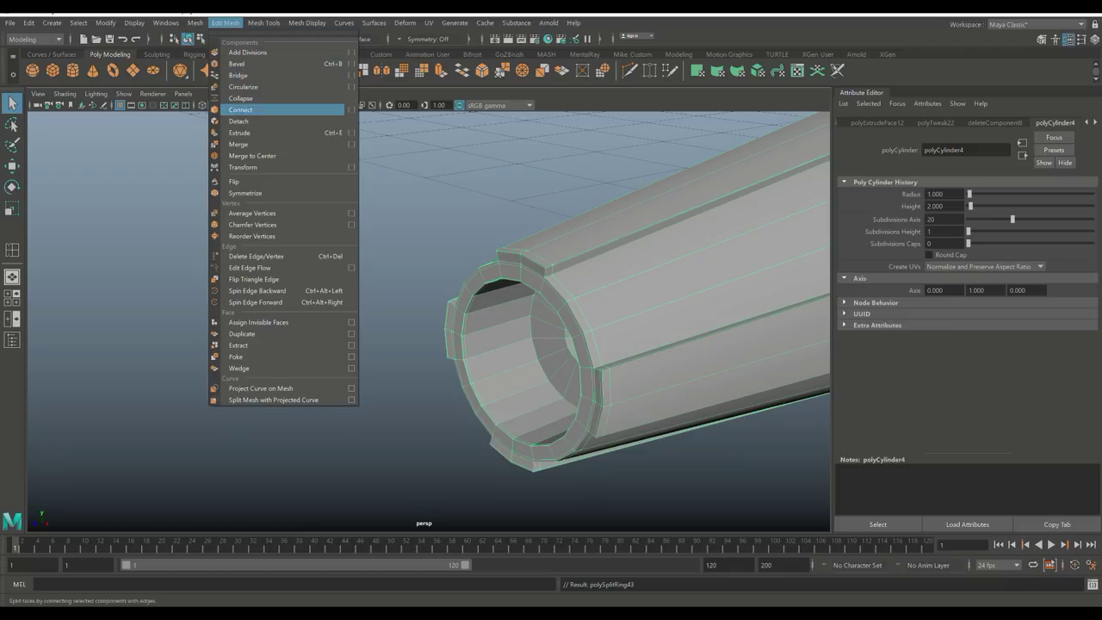
click(224, 22)
click(264, 23)
click(292, 110)
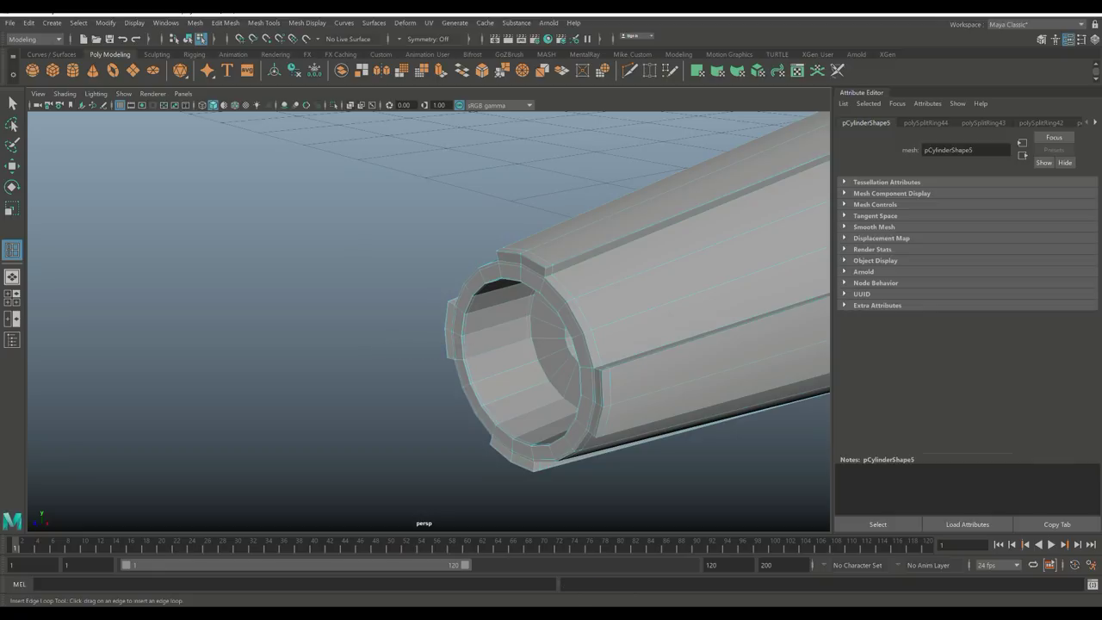
scroll(516, 361, up, 3)
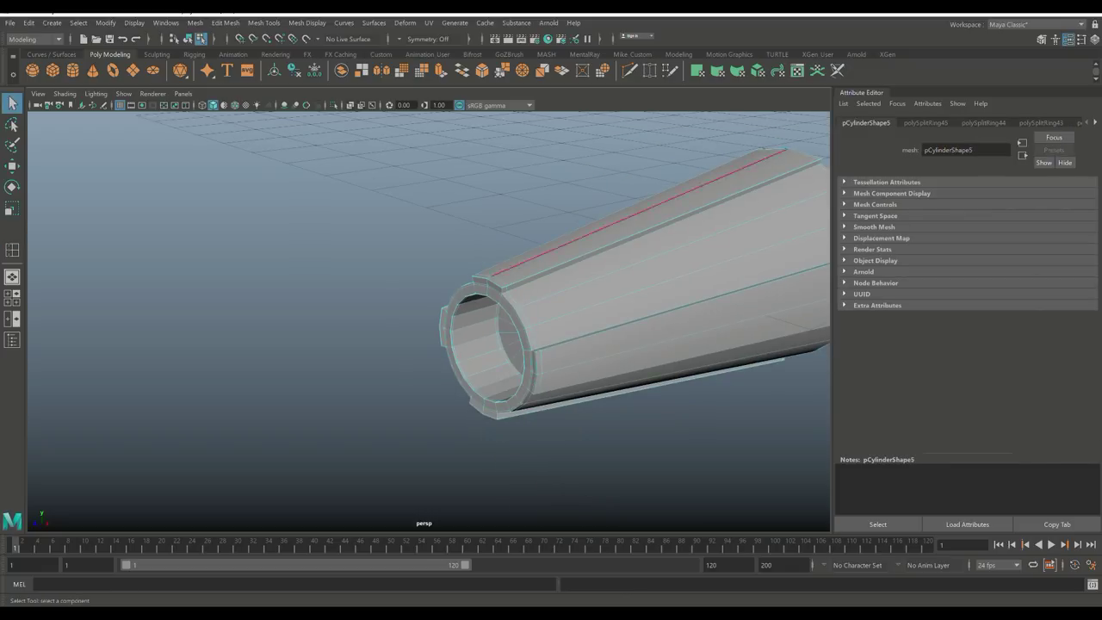
key(q)
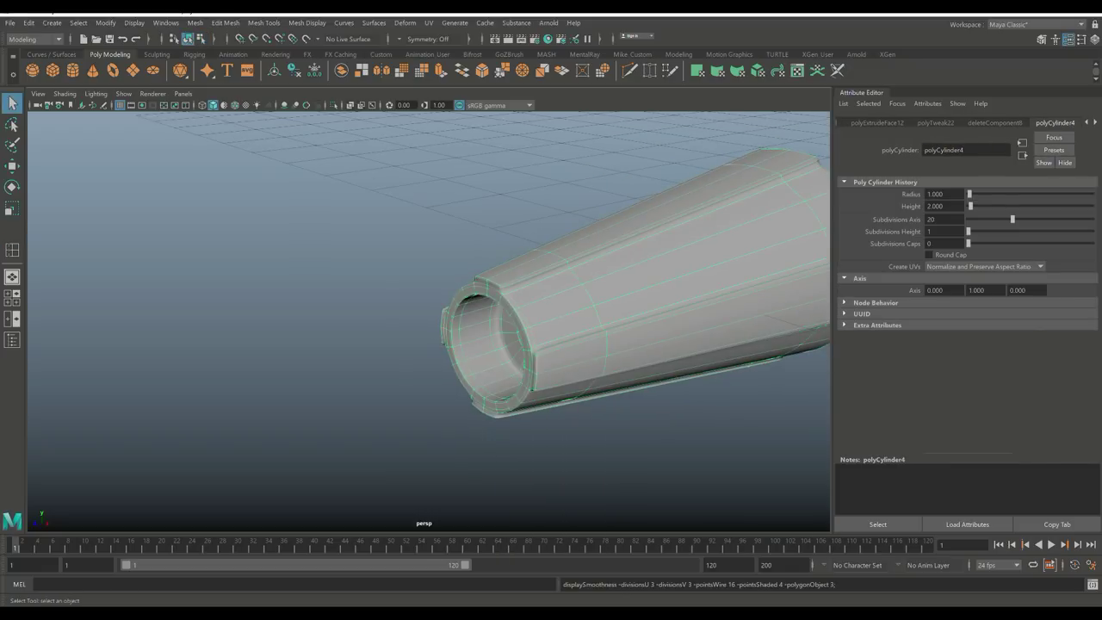
click(259, 404)
click(654, 285)
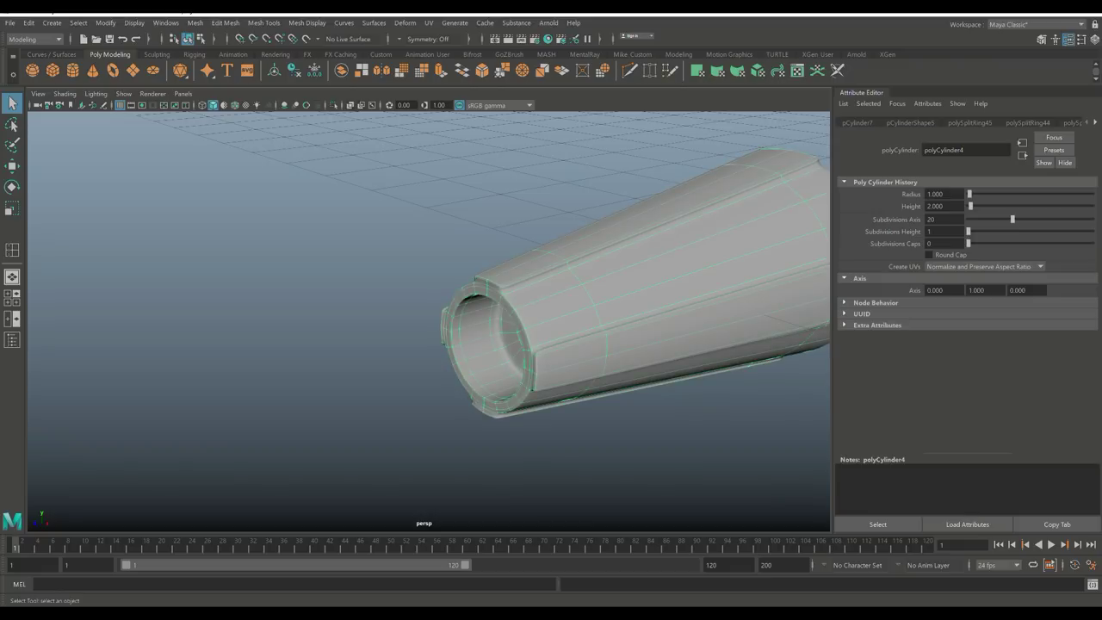
scroll(413, 318, down, 5)
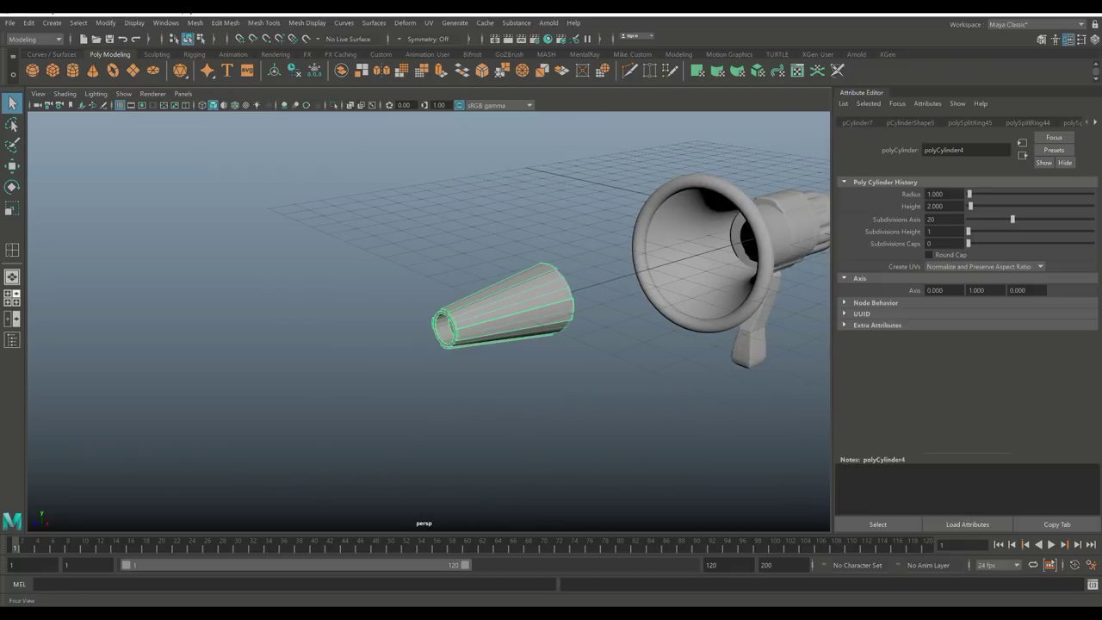
Step: In the maximized side view, move the cone along Z into the megaphone's horn
key(space)
key(space)
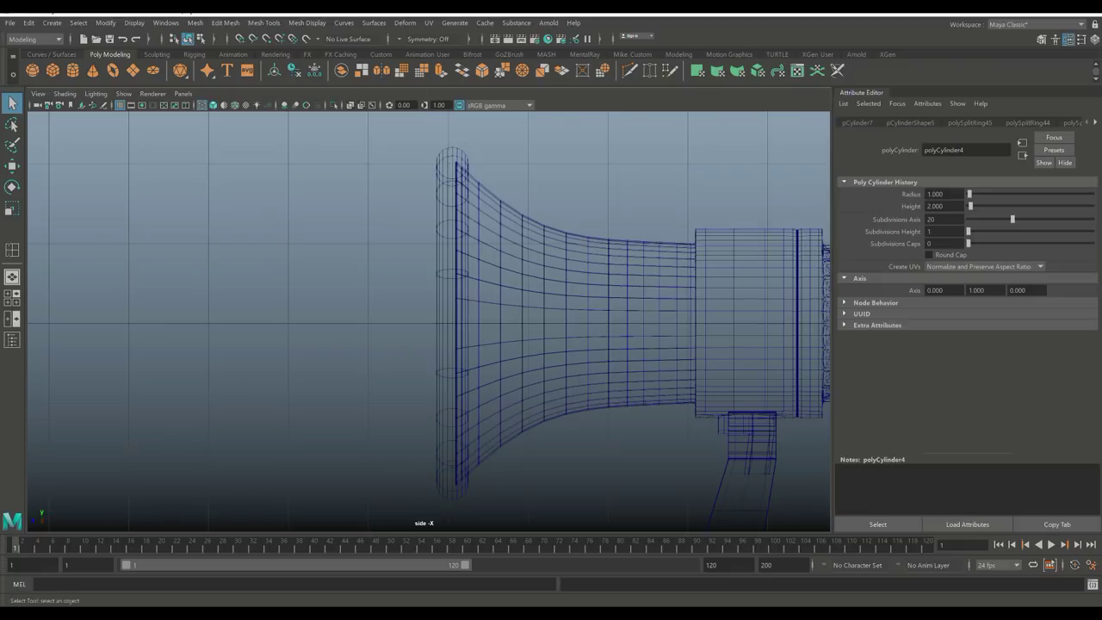
key(w)
scroll(429, 321, down, 3)
scroll(431, 322, down, 1)
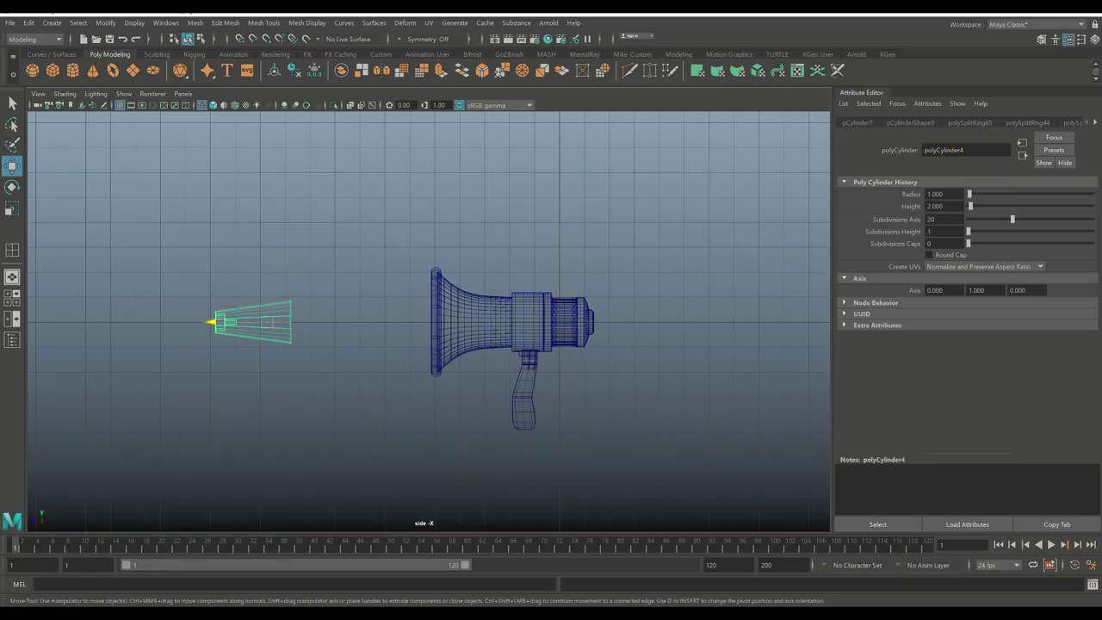
drag(213, 322, 426, 322)
key(f)
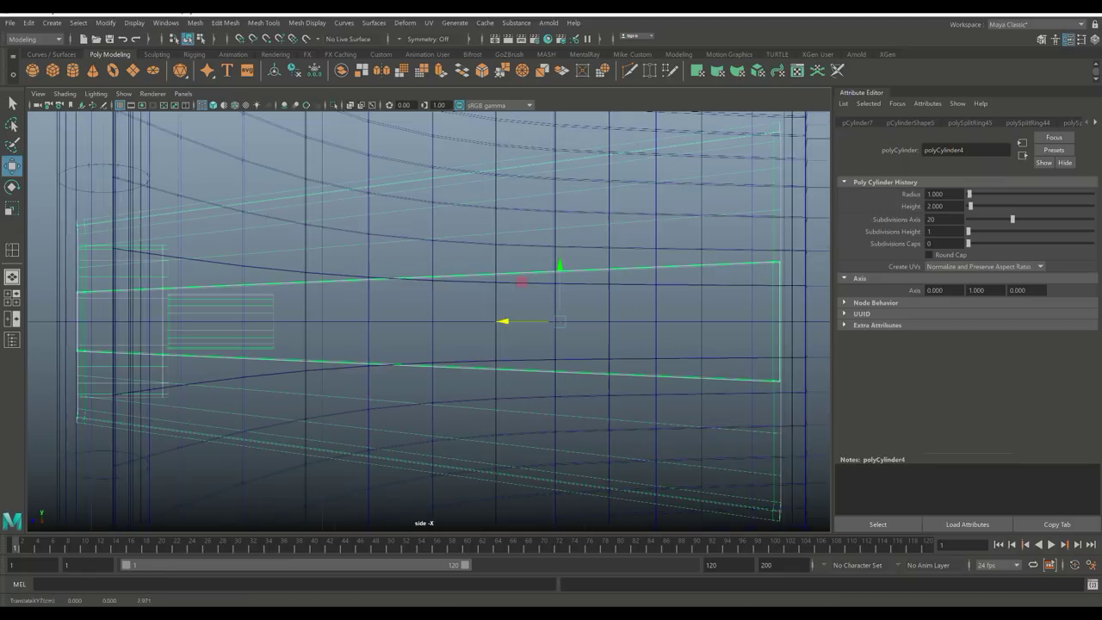
drag(503, 321, 528, 321)
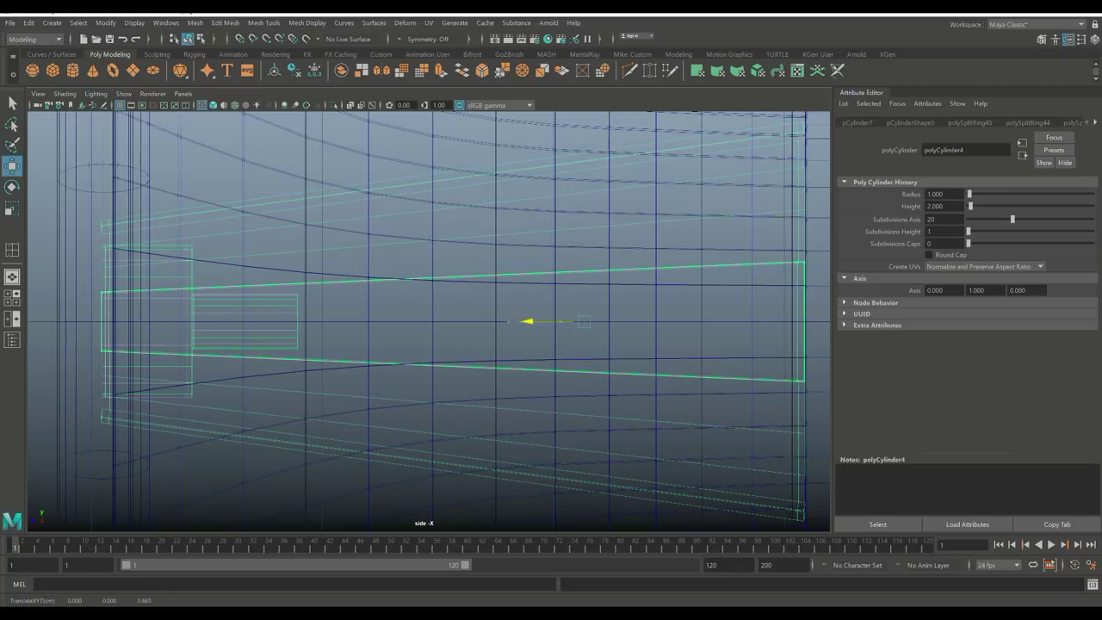
Step: Back in the perspective view, apply Mesh Smooth to the cone
click(13, 297)
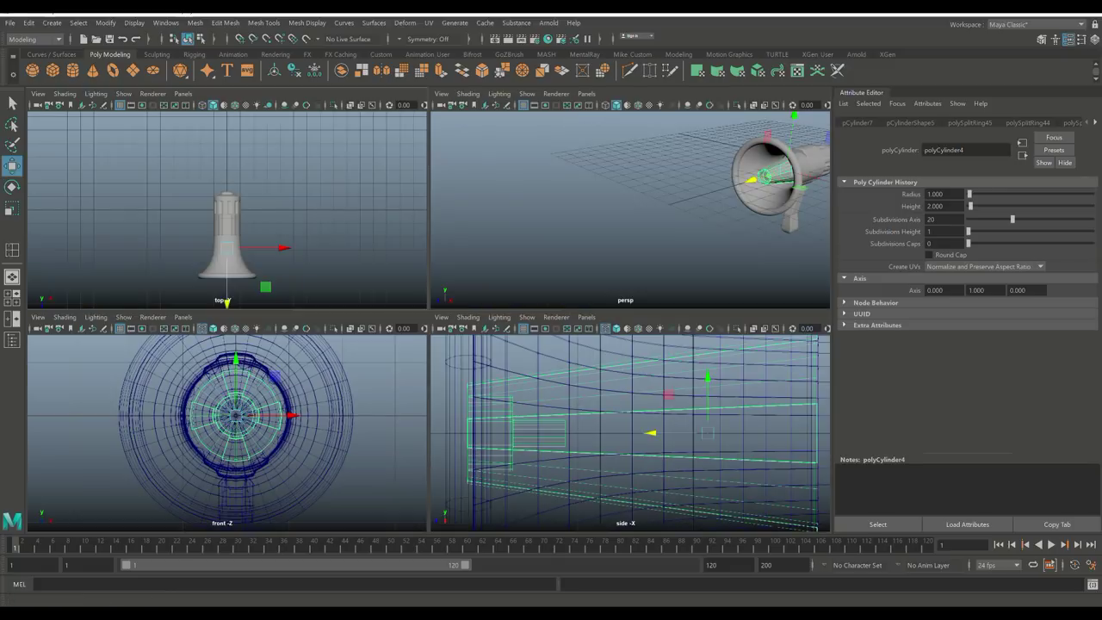
key(space)
key(Escape)
click(699, 251)
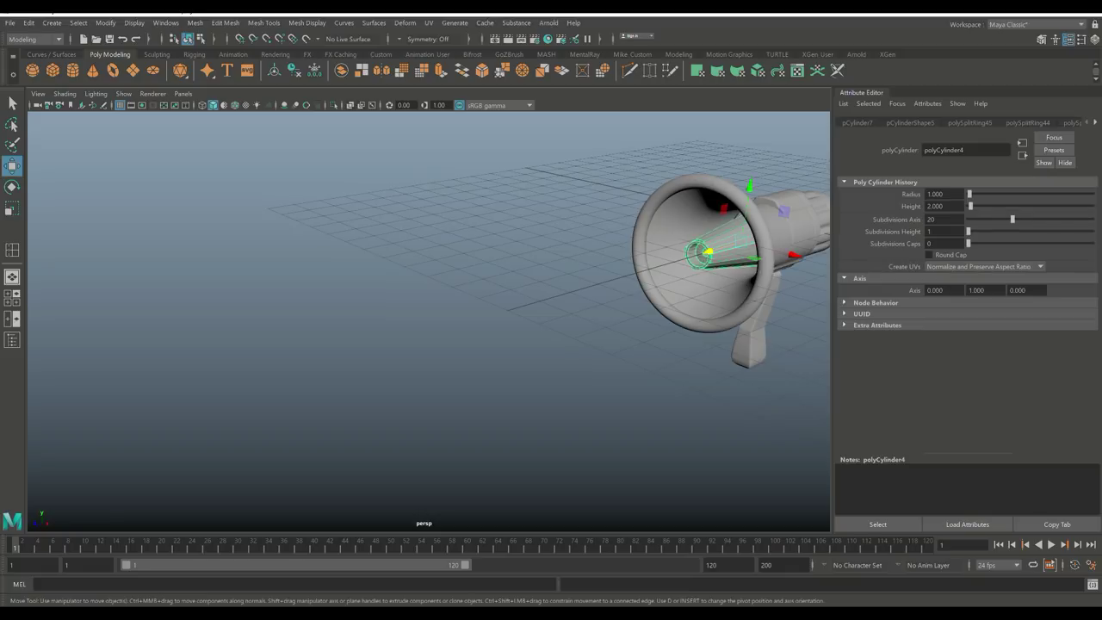
click(196, 22)
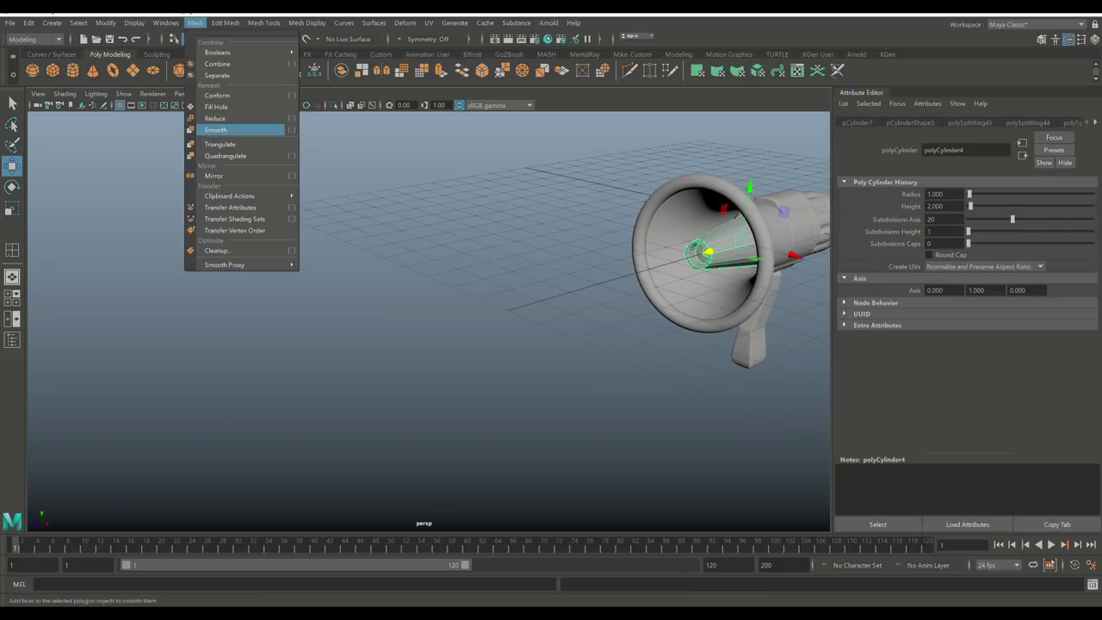
click(215, 118)
key(Escape)
scroll(517, 318, down, 2)
Step: Select the megaphone's handle and smooth its mesh
scroll(516, 319, up, 2)
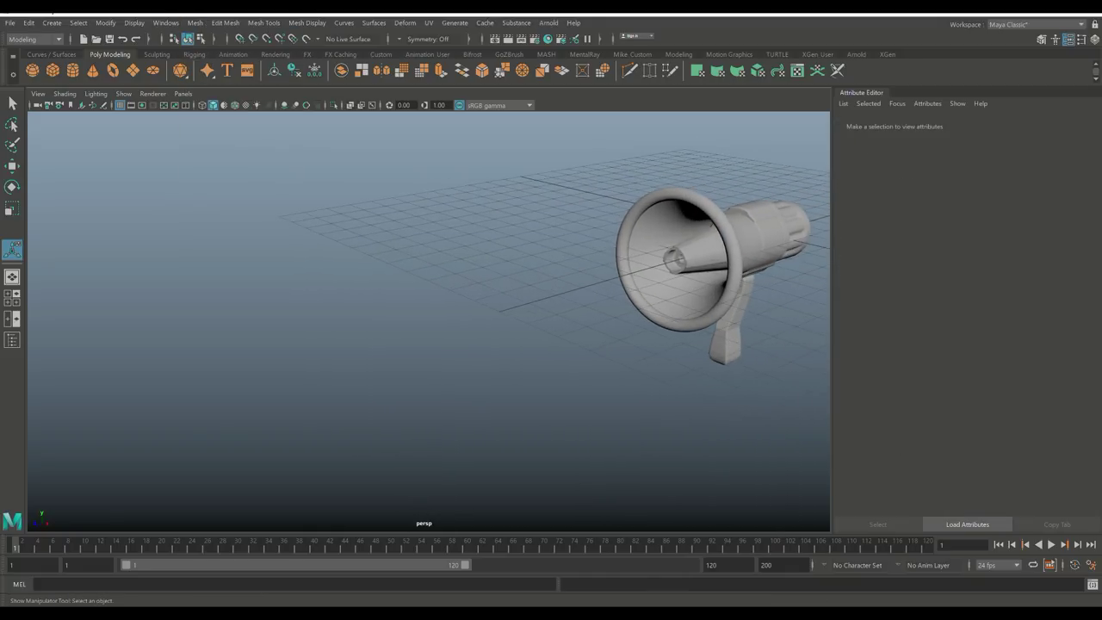
alt+drag(431, 318, 194, 329)
scroll(516, 318, up, 3)
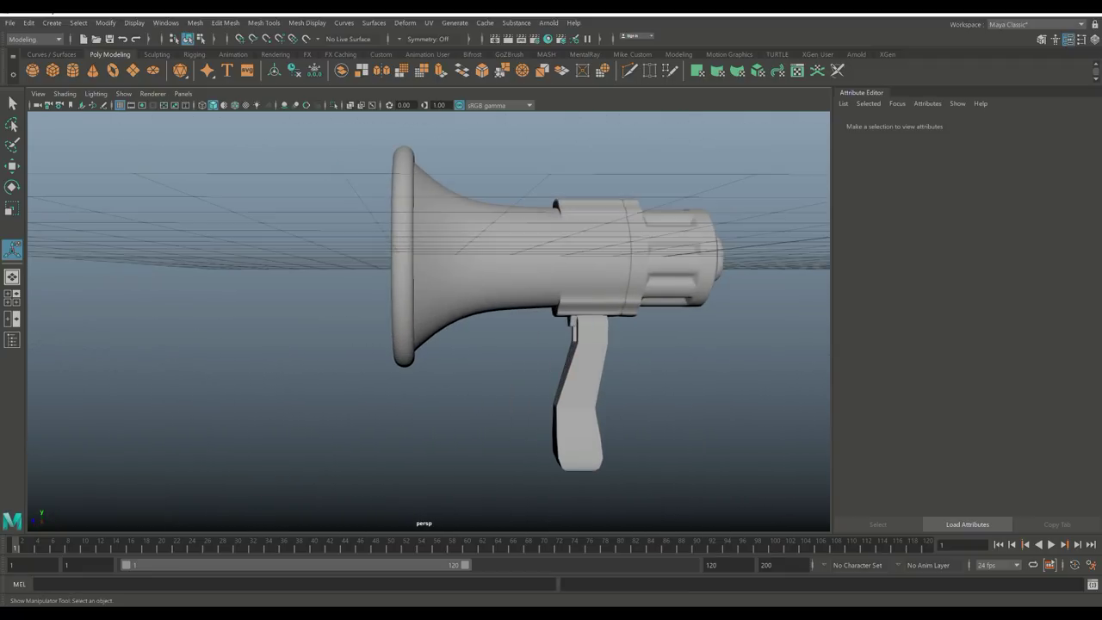
alt+middle_drag(430, 319, 353, 319)
scroll(429, 320, up, 4)
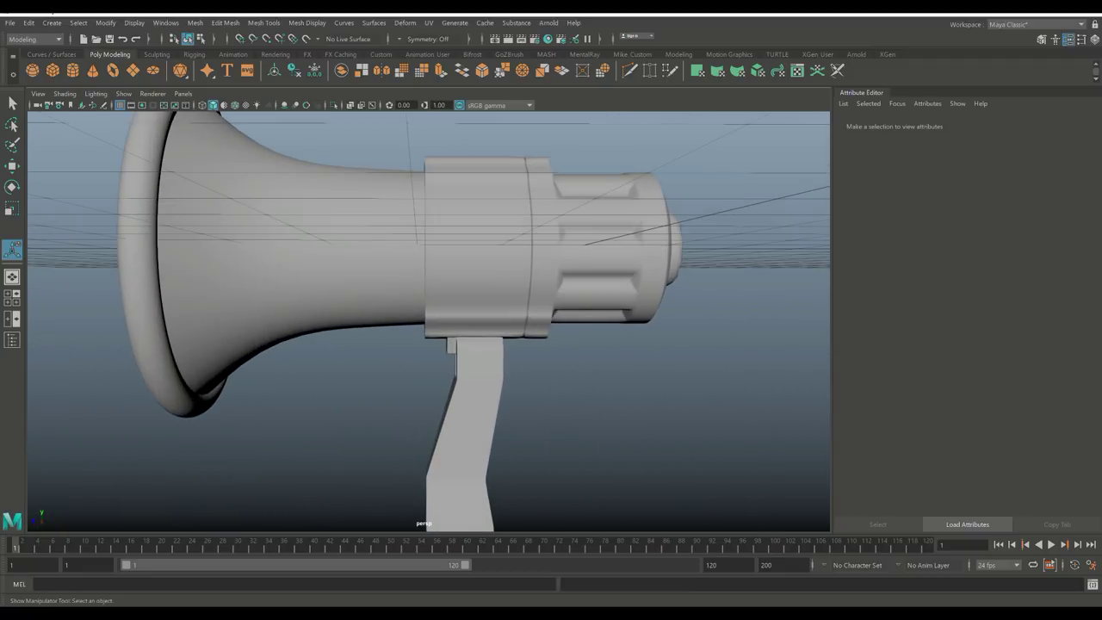
alt+drag(430, 319, 387, 277)
click(452, 345)
key(ctrl+shift+s)
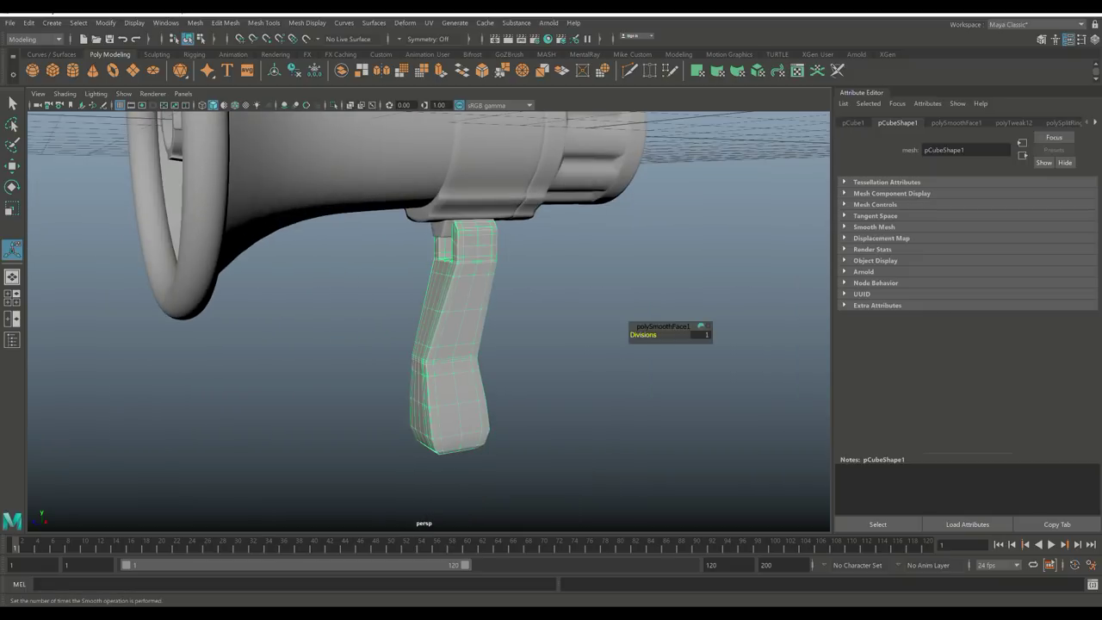
Step: Delete a column of faces on the handle's front to cut a slot
scroll(447, 327, up, 3)
alt+drag(448, 328, 422, 326)
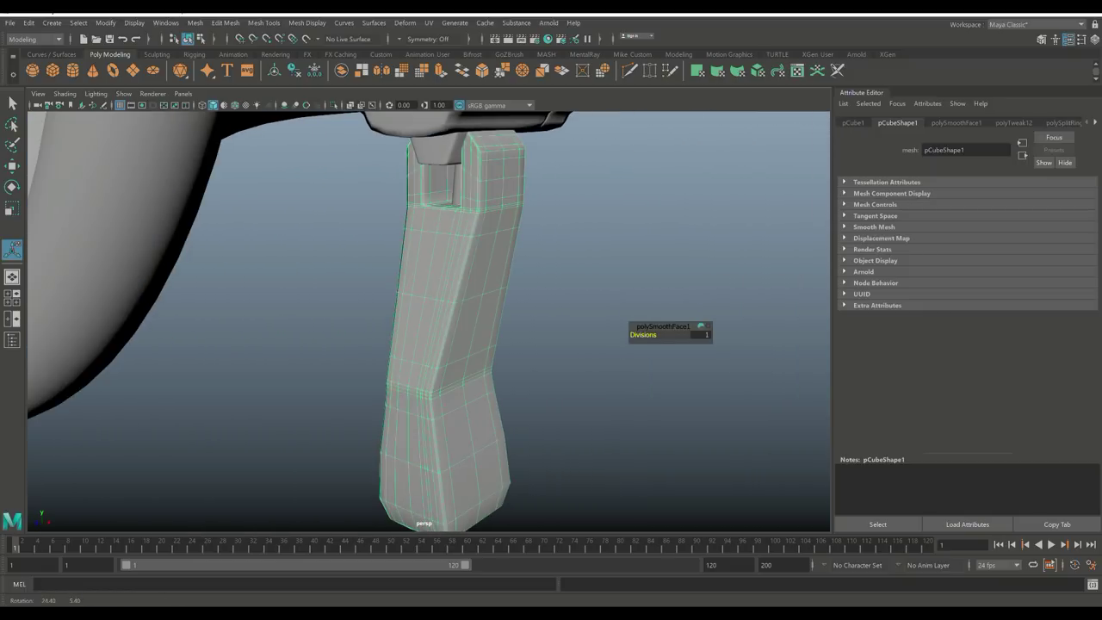
scroll(448, 327, up, 1)
right_drag(418, 278, 418, 308)
click(436, 266)
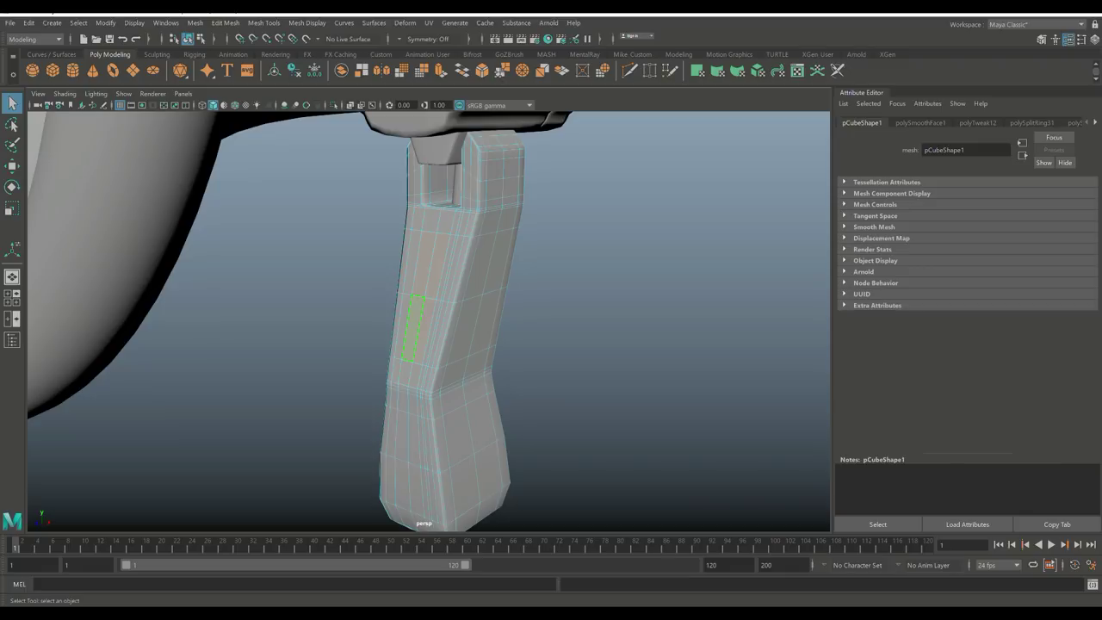
key(Delete)
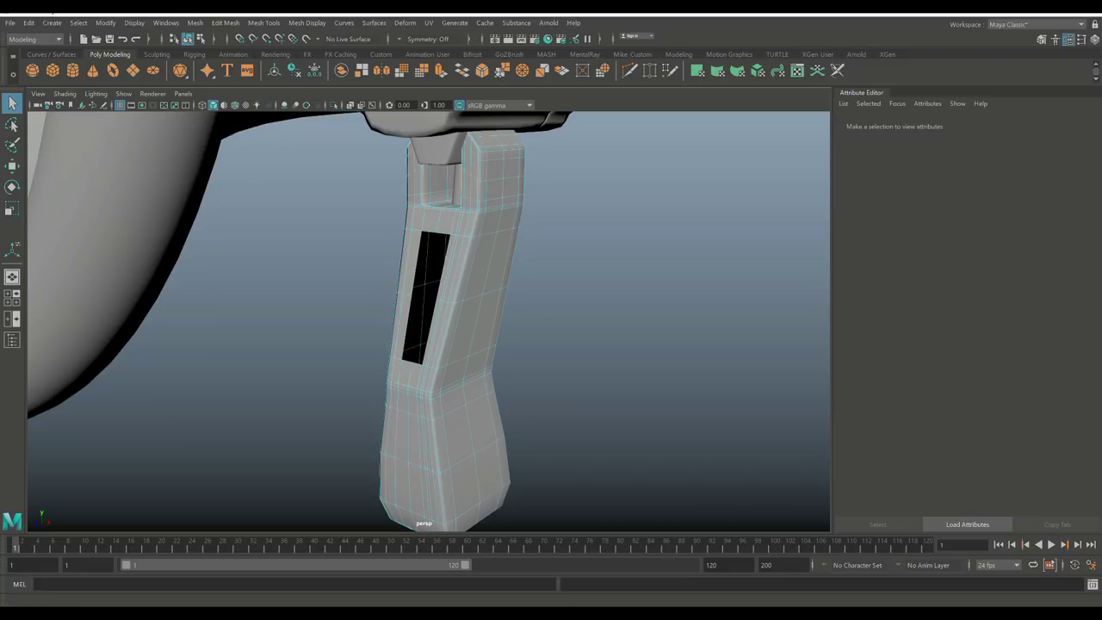
Step: Move pCube2 down onto the top of the handle
key(F8)
scroll(428, 319, down, 3)
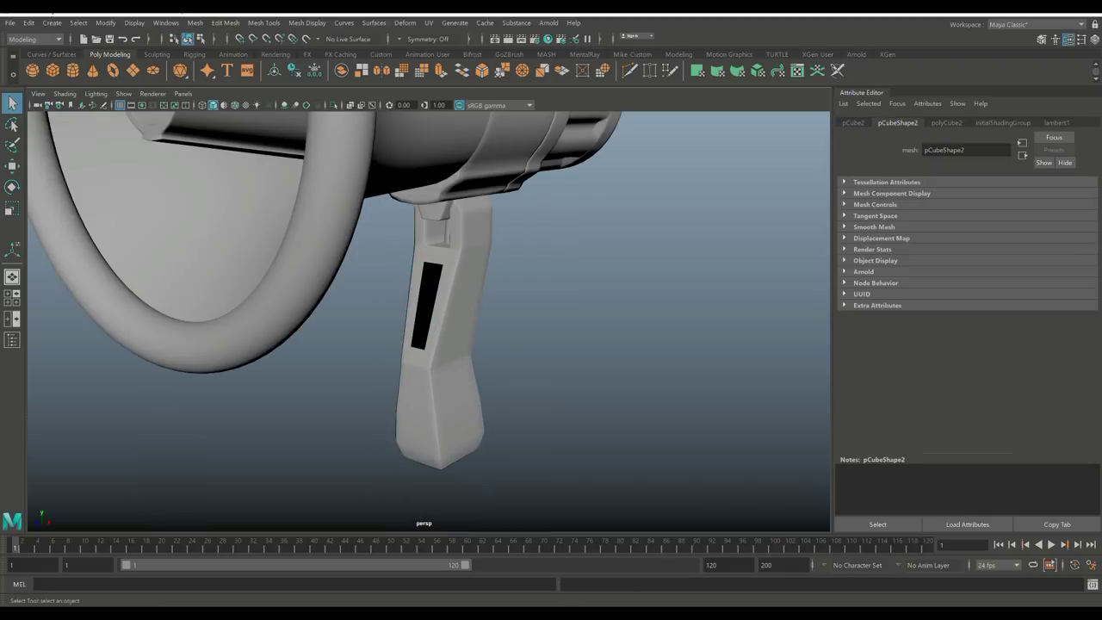
key(w)
key(f)
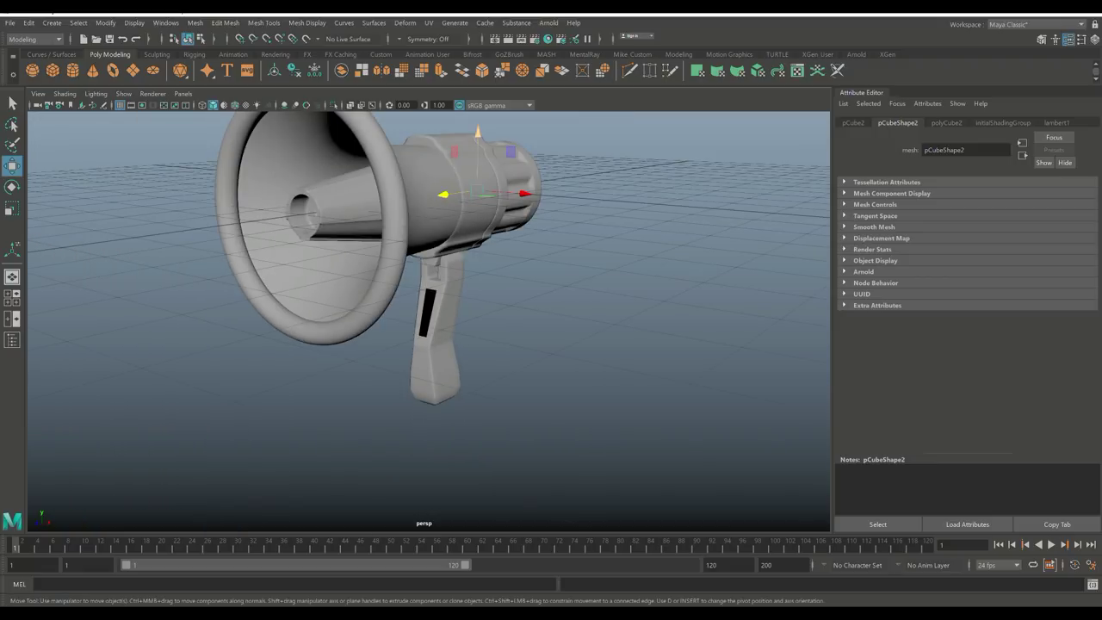
drag(478, 194, 398, 326)
Step: Frame the megaphone in the maximized front view
click(12, 297)
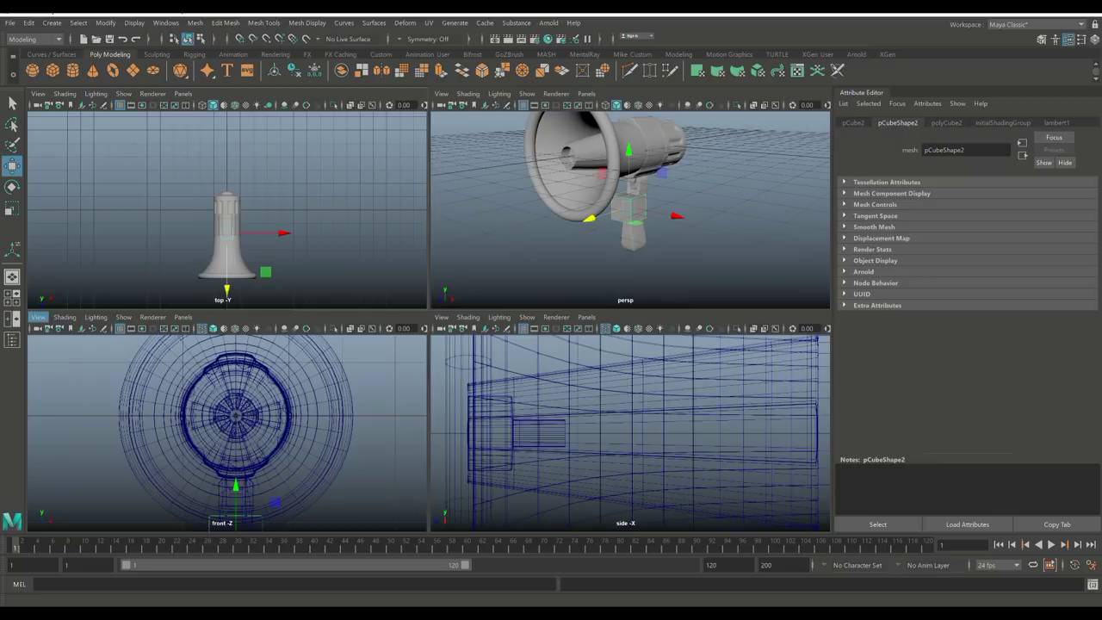
key(f)
key(f)
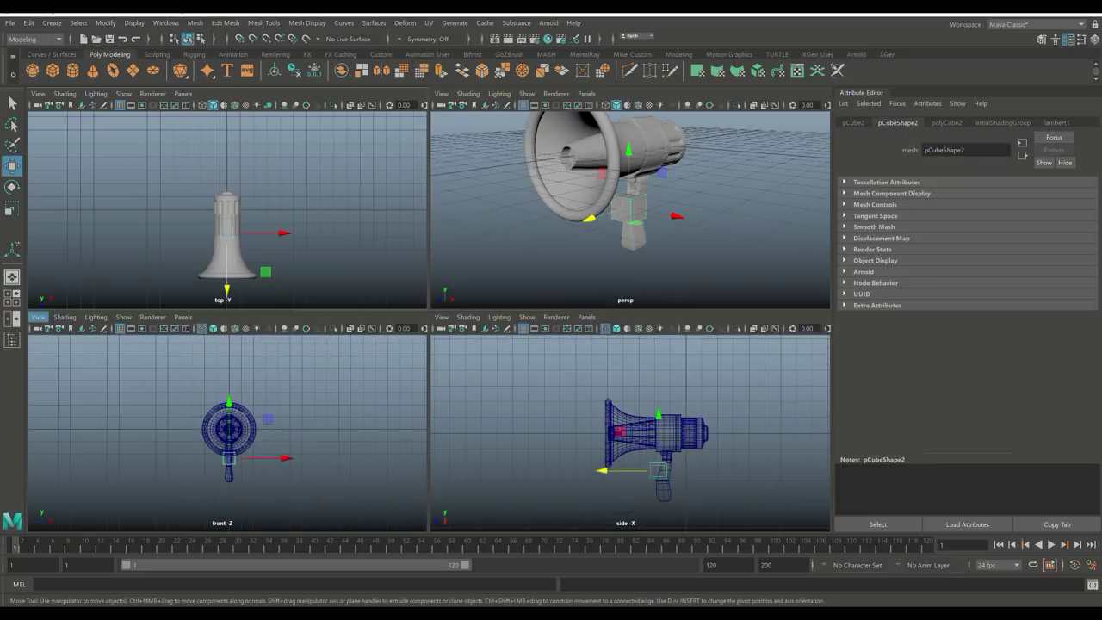
key(space)
key(f)
scroll(429, 321, down, 5)
scroll(428, 321, up, 4)
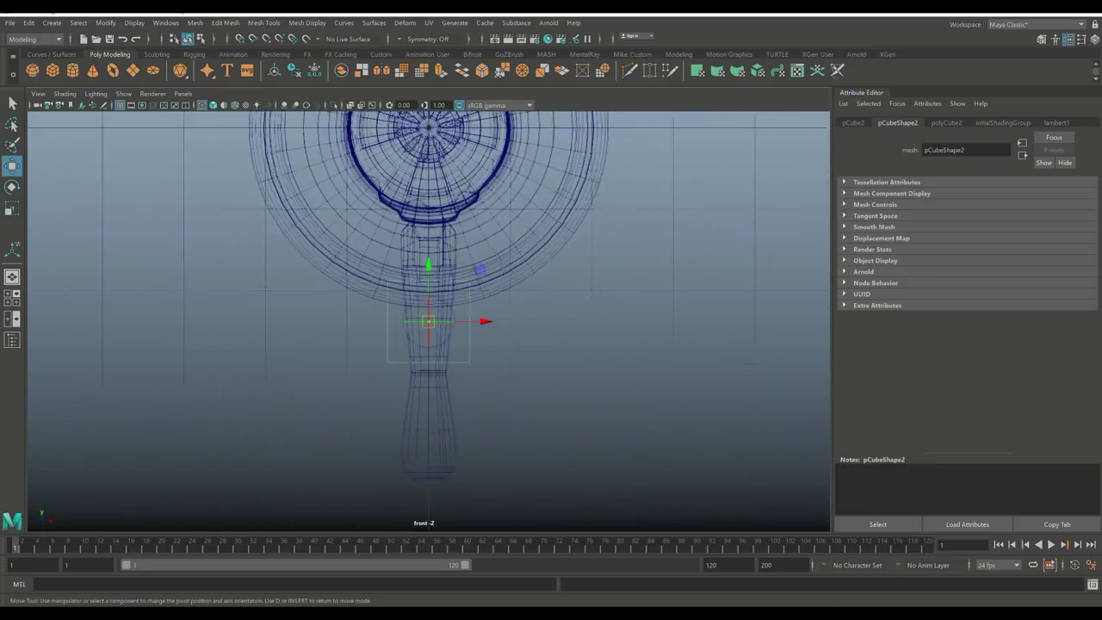
scroll(428, 321, up, 2)
Step: Scale pCube2 narrower along X into a slim block, then maximize the perspective view
key(r)
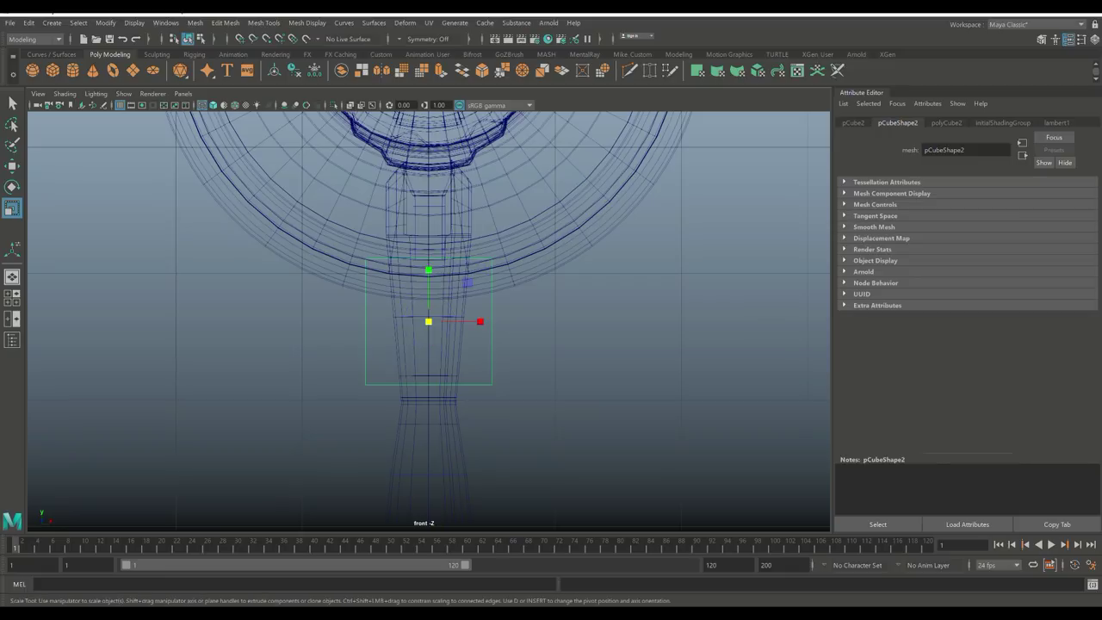
drag(479, 321, 443, 321)
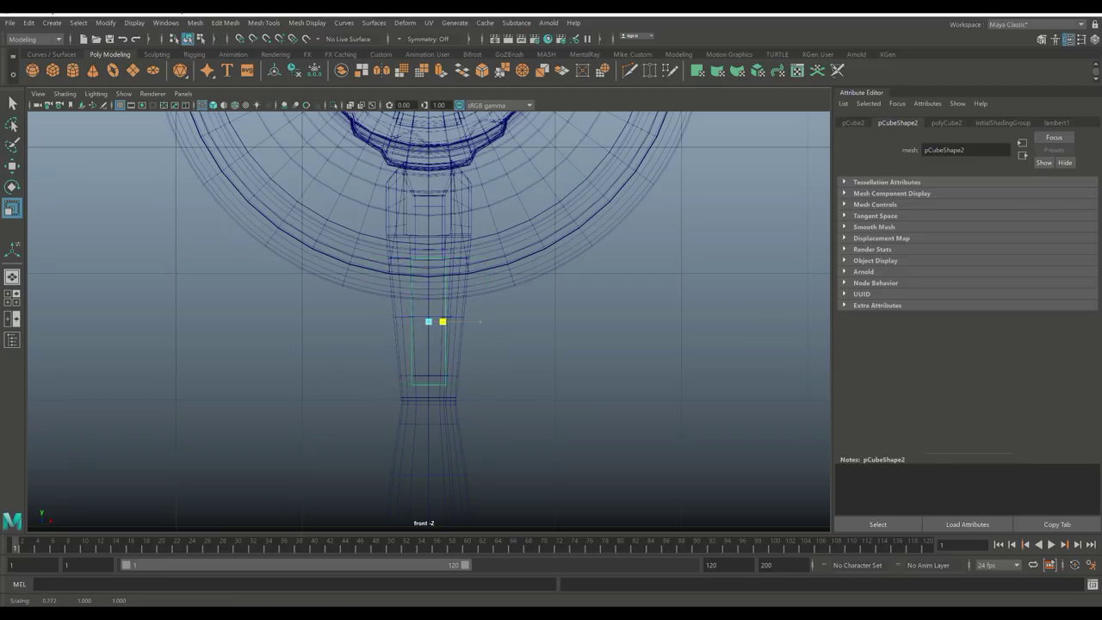
right_drag(511, 304, 451, 303)
click(428, 353)
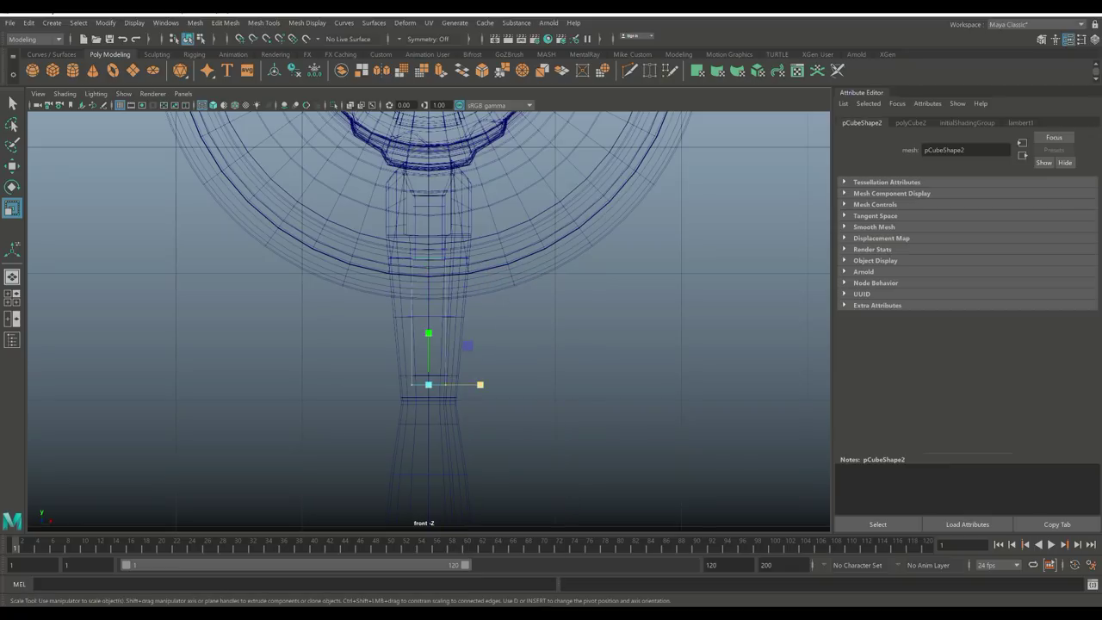
mouse_move(479, 384)
mouse_down()
mouse_move(467, 384)
mouse_move(482, 383)
mouse_up()
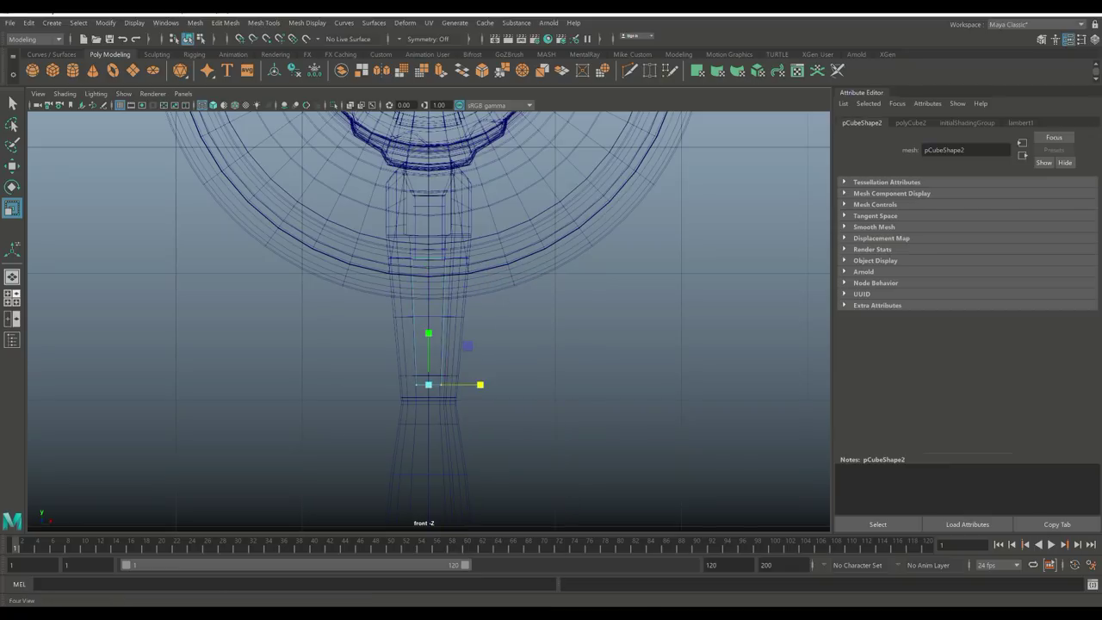
click(12, 297)
key(space)
Step: Slide the small block beside the handle
key(f)
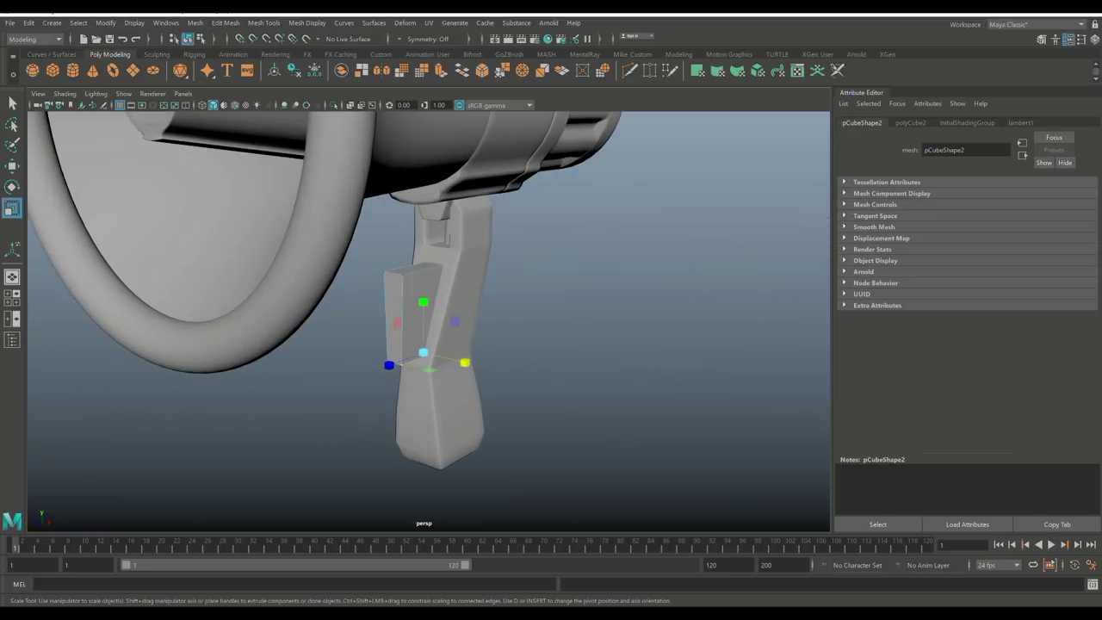
right_drag(408, 284, 466, 252)
key(w)
drag(379, 317, 404, 319)
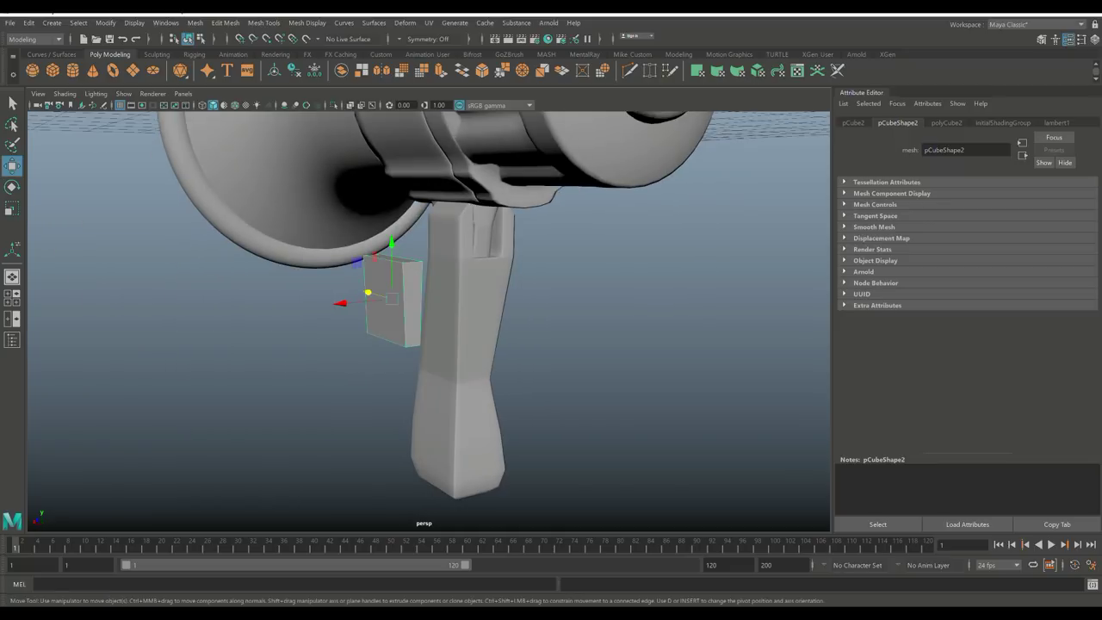
right_drag(396, 301, 405, 340)
click(412, 303)
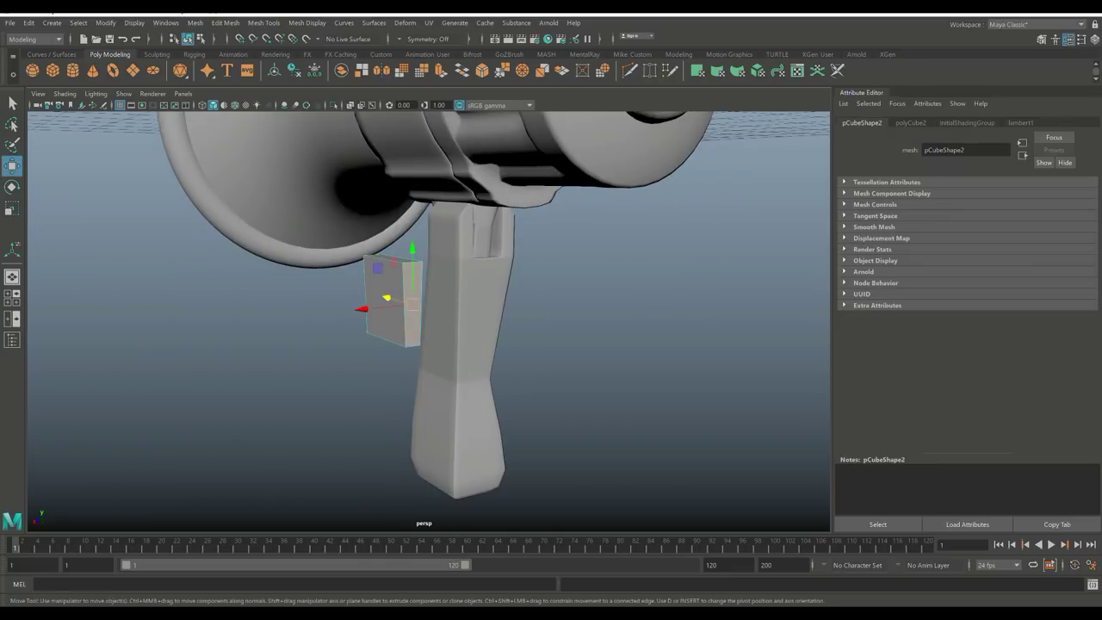
click(361, 378)
alt+drag(362, 379, 447, 369)
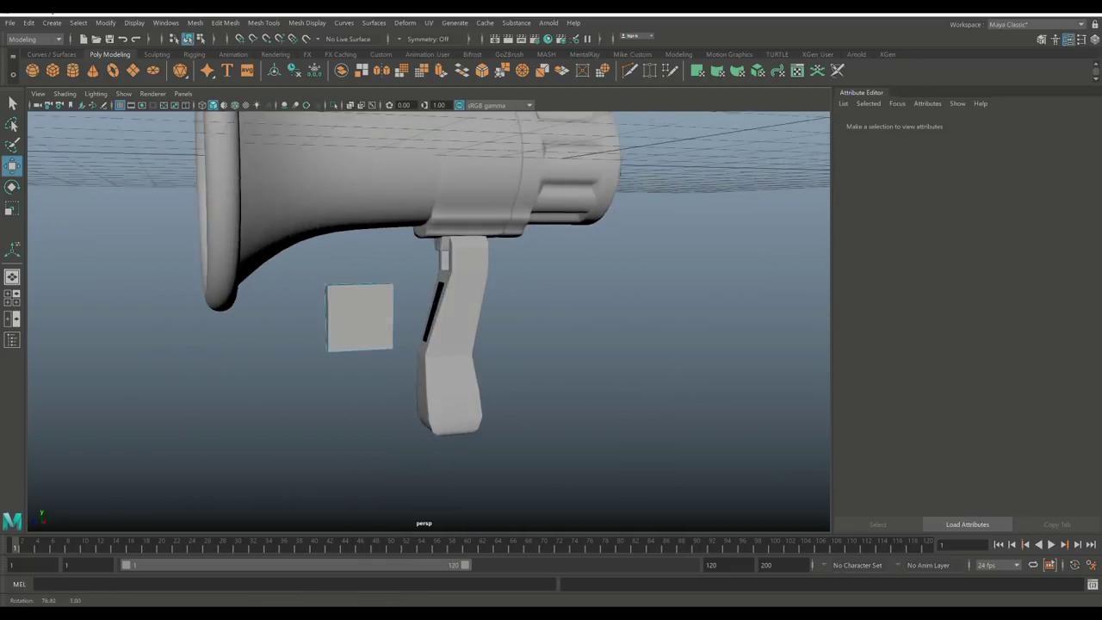
Step: Move the block closer to the handle and scale it down slightly
right_drag(386, 307, 442, 278)
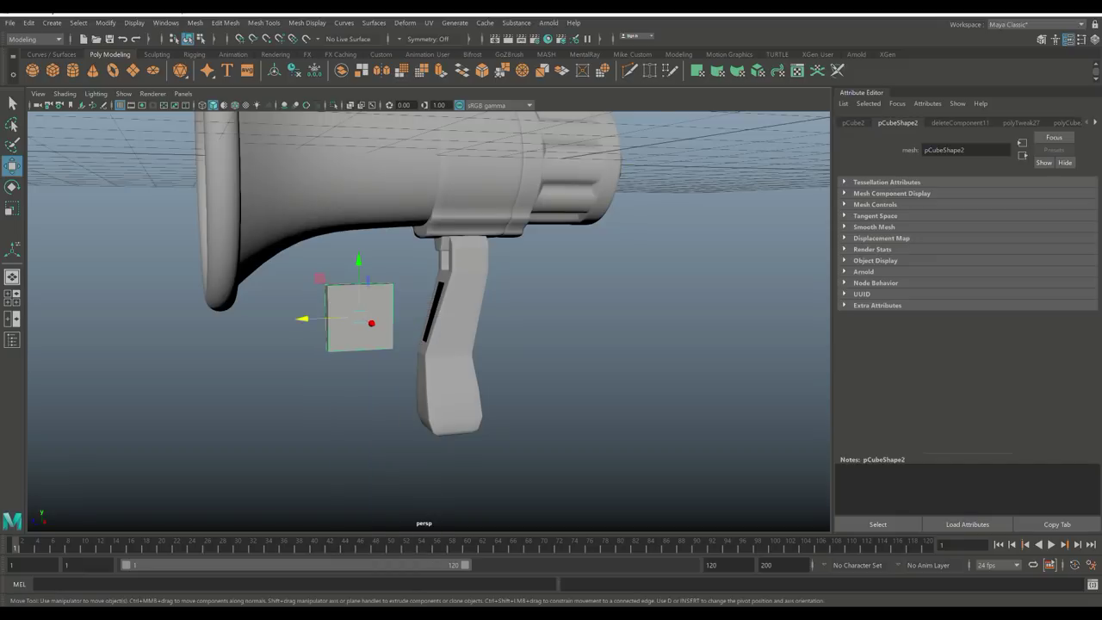
drag(302, 319, 357, 317)
alt+drag(388, 318, 439, 319)
scroll(430, 284, up, 5)
key(r)
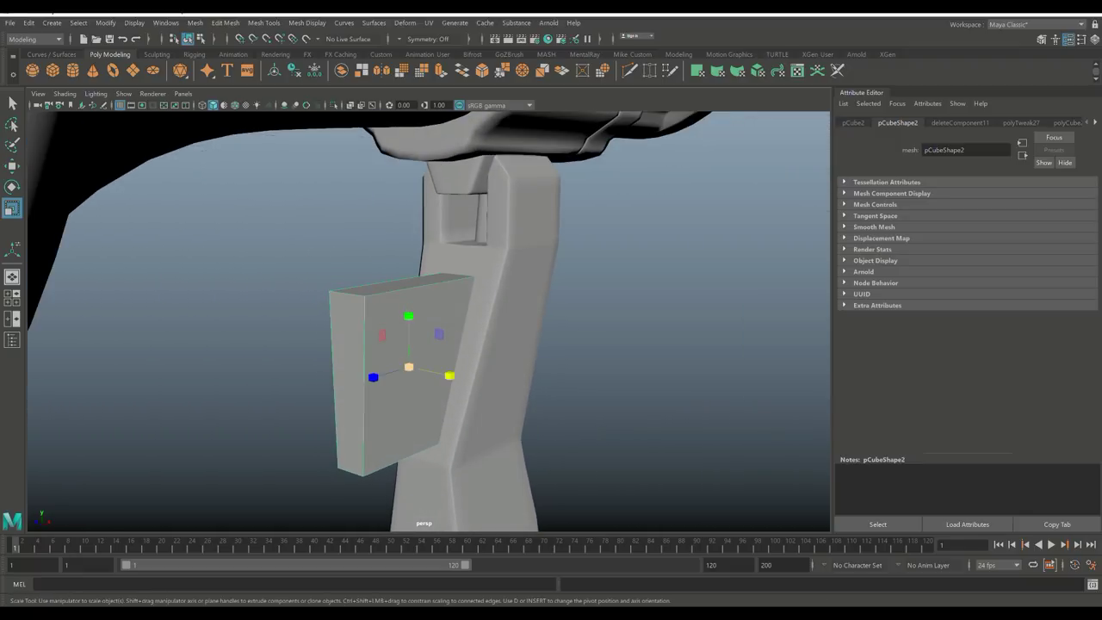
drag(409, 367, 379, 340)
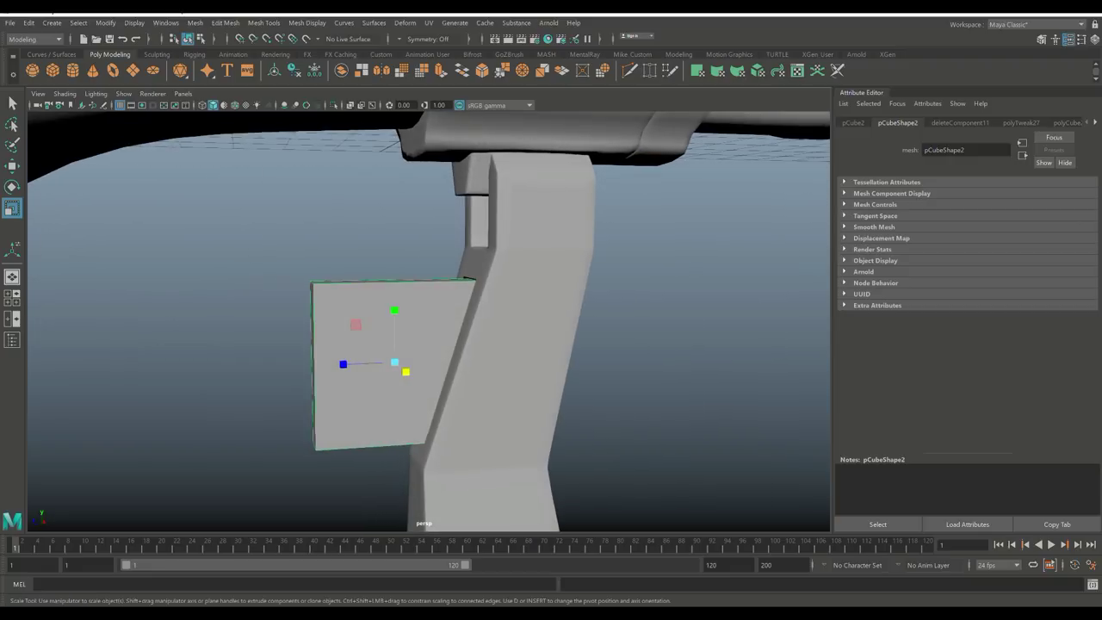
Step: In the side view, select the block's bottom face and raise it
click(12, 296)
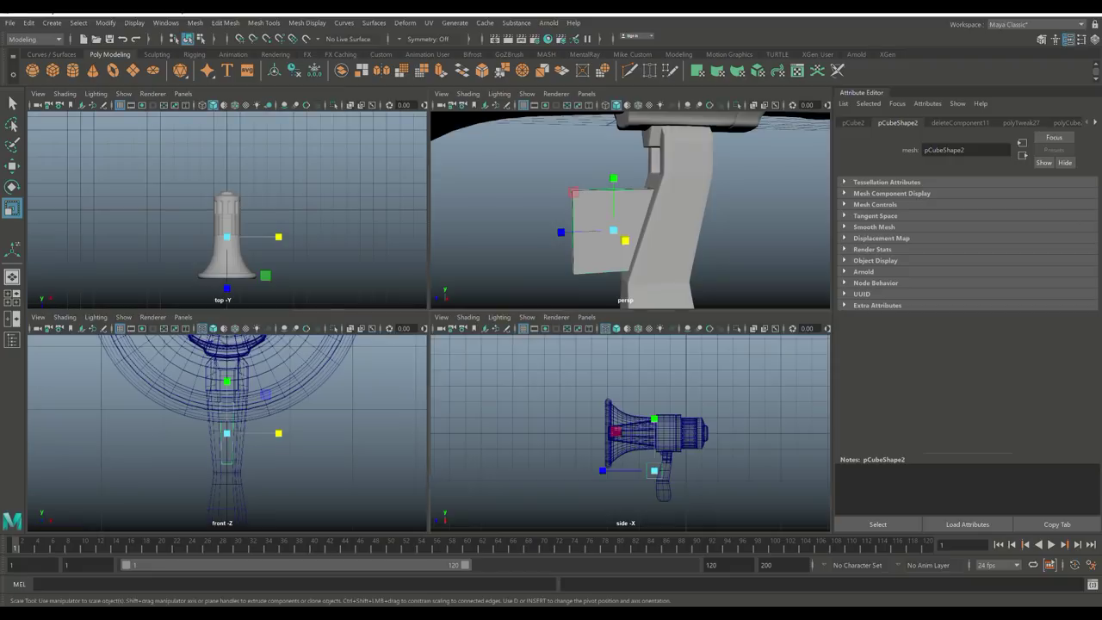
key(space)
scroll(428, 321, up, 6)
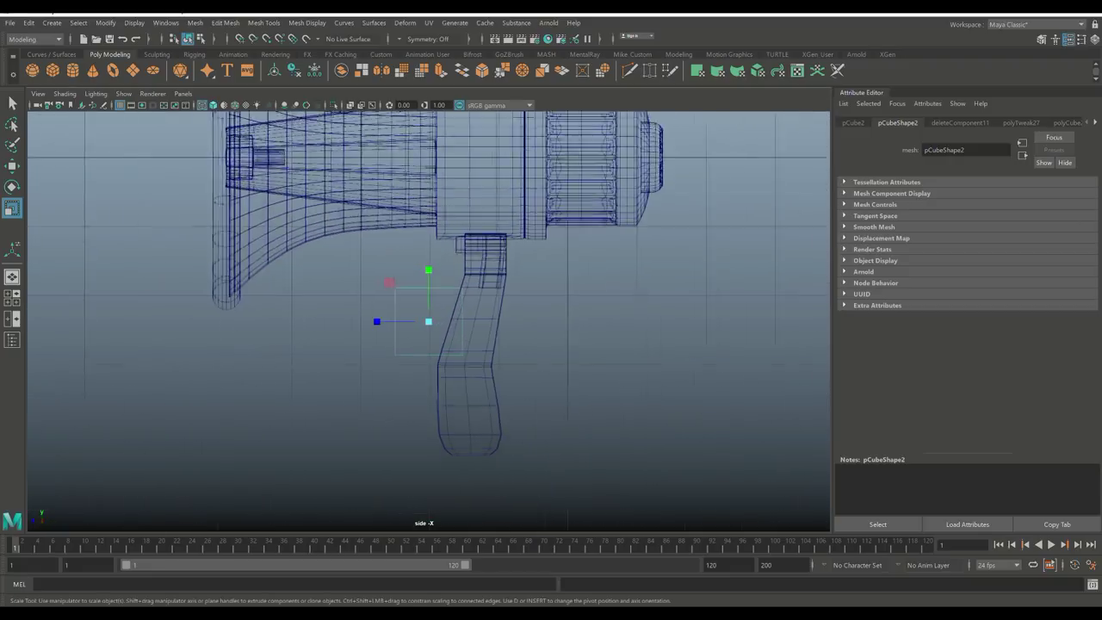
right_drag(428, 321, 372, 305)
click(430, 370)
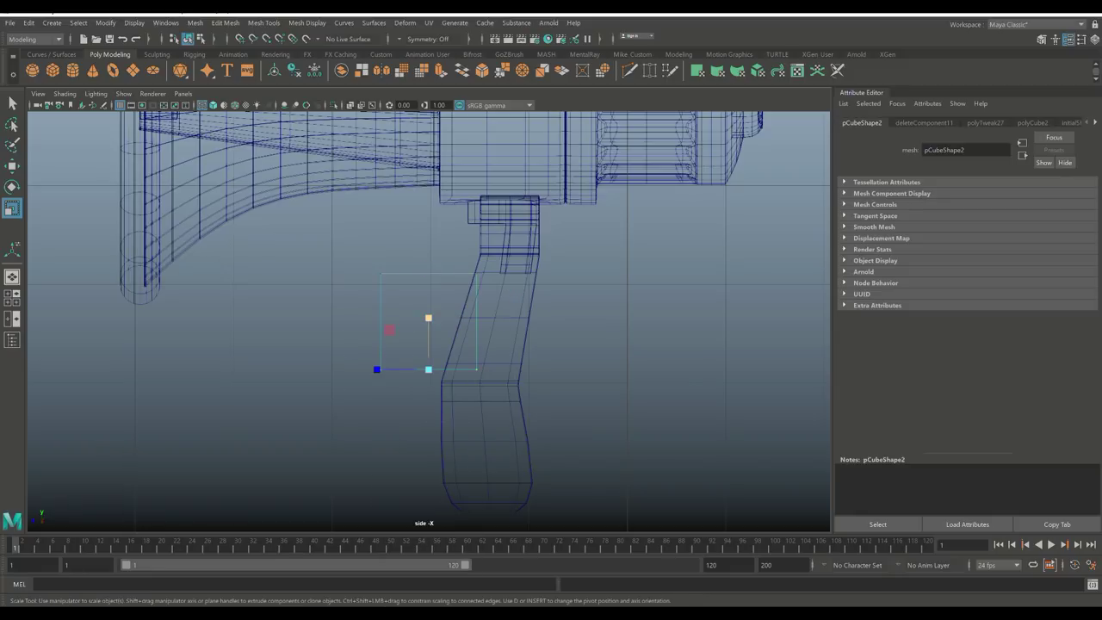
click(12, 297)
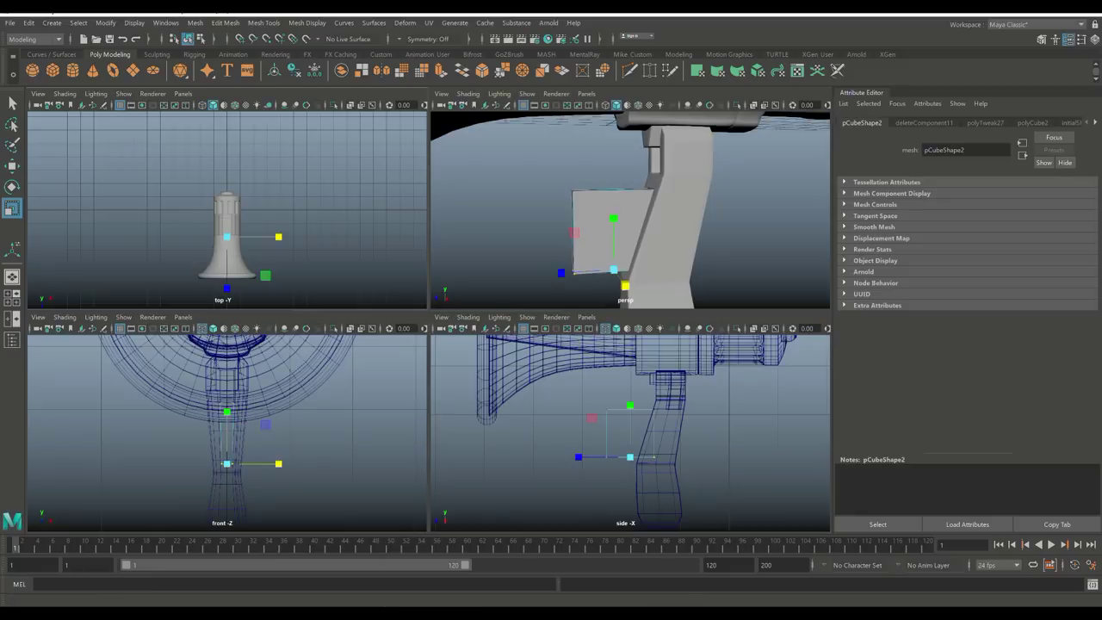
key(w)
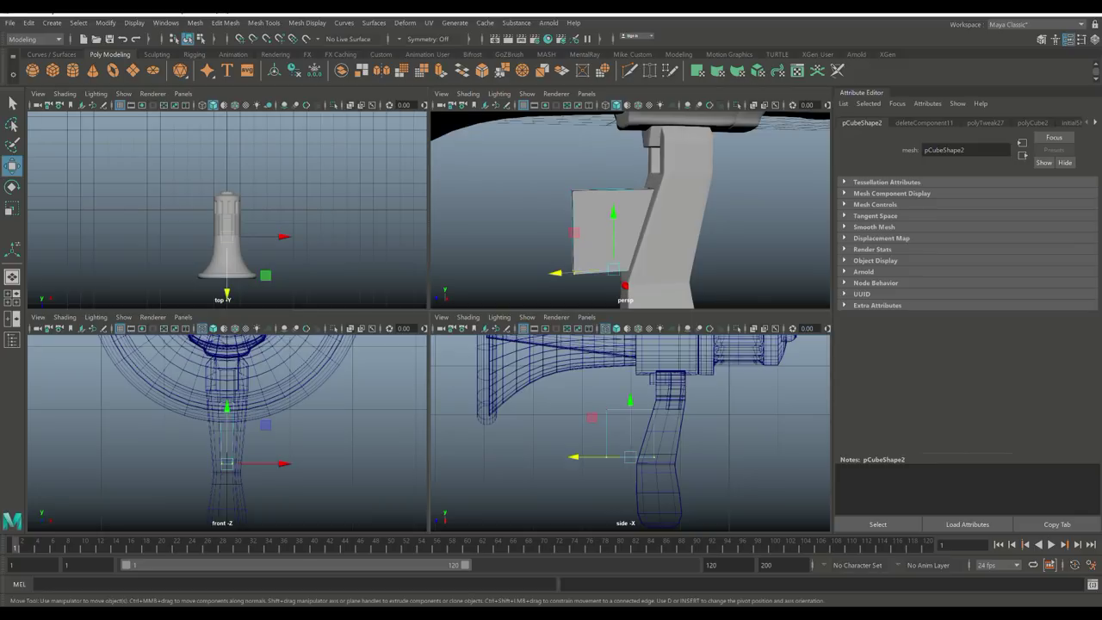
drag(613, 214, 613, 206)
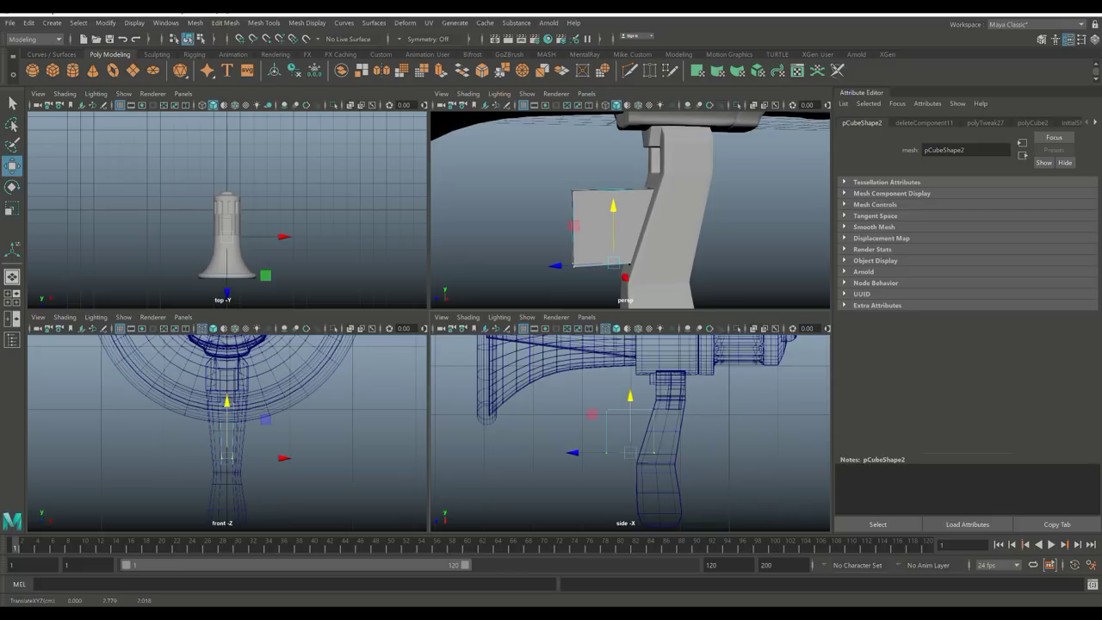
Step: Move the top and bottom corner vertices to slant the block into a wedge trigger
click(577, 195)
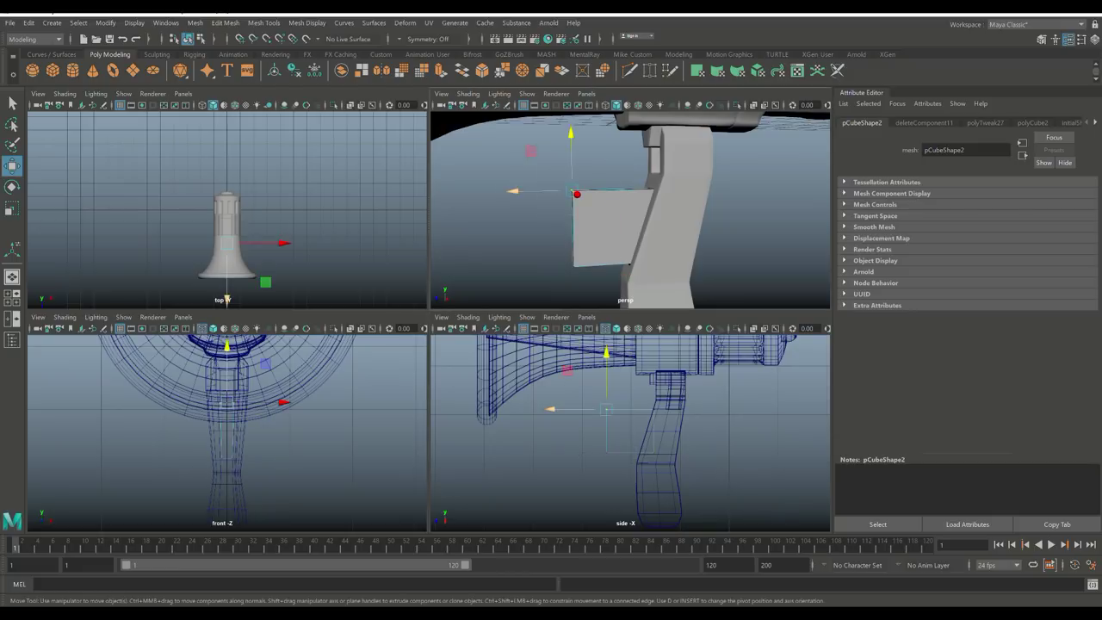
drag(514, 191, 592, 189)
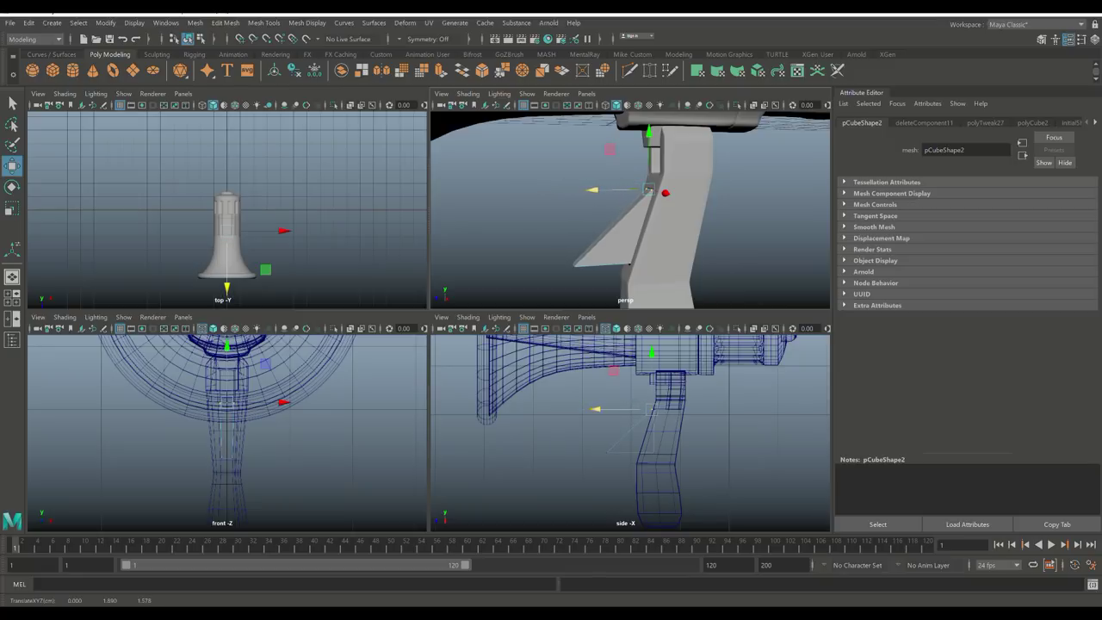
click(572, 265)
drag(513, 267, 553, 267)
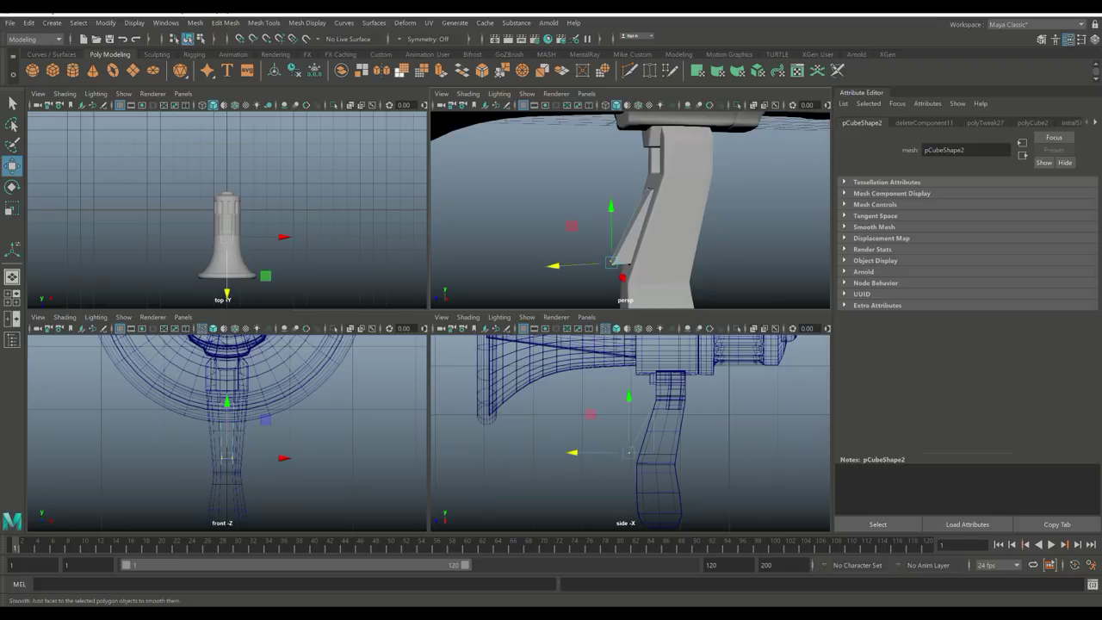
click(263, 22)
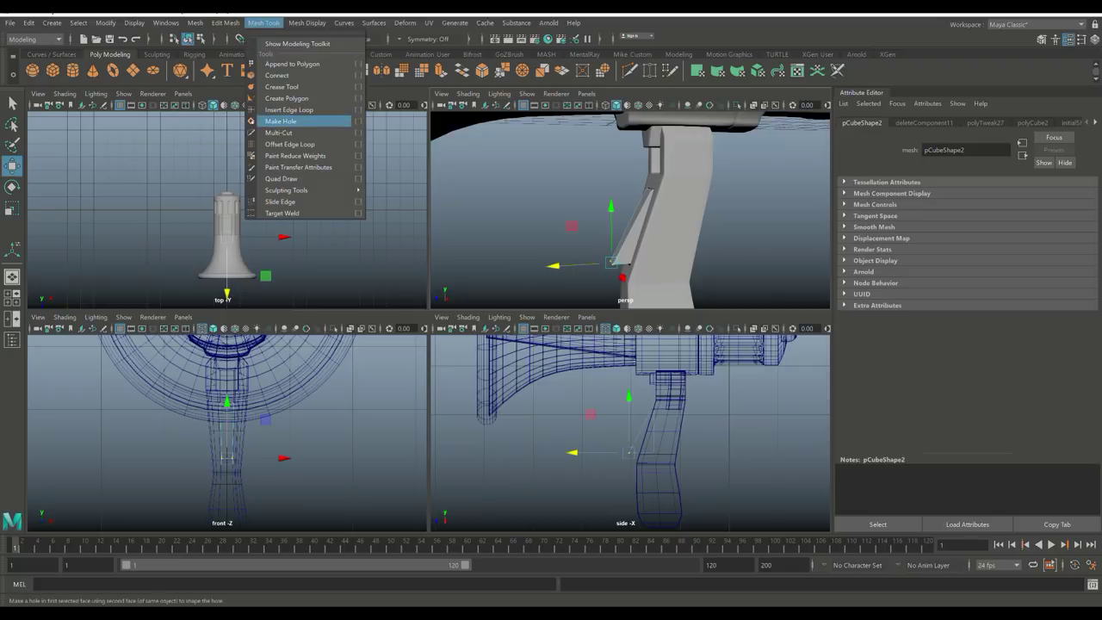
Step: Insert an extra edge loop across the handle mesh
click(289, 109)
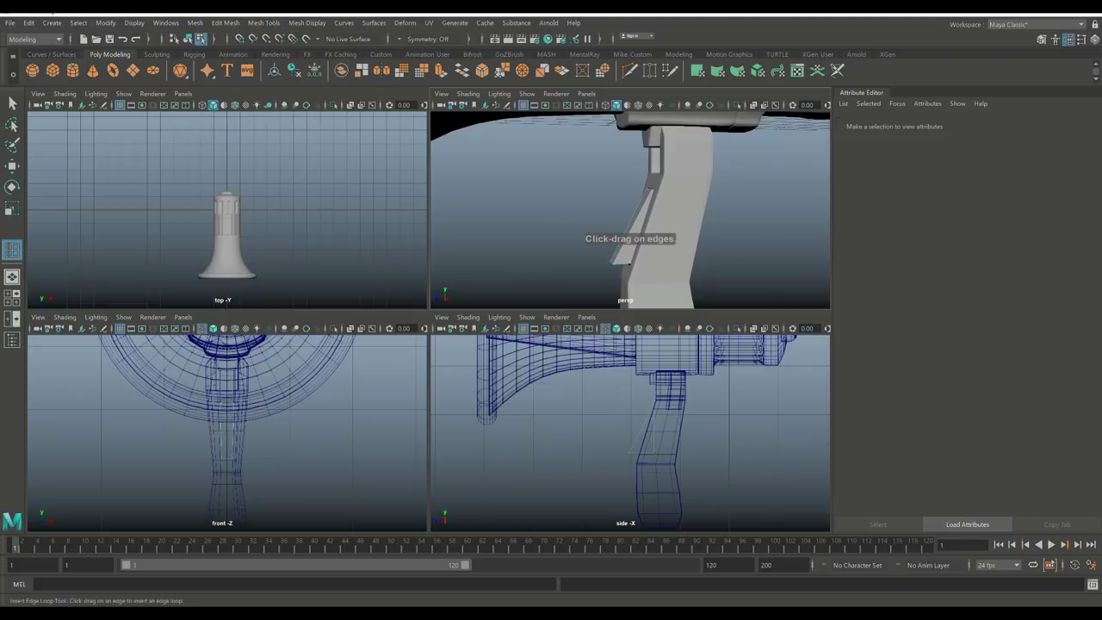
click(654, 198)
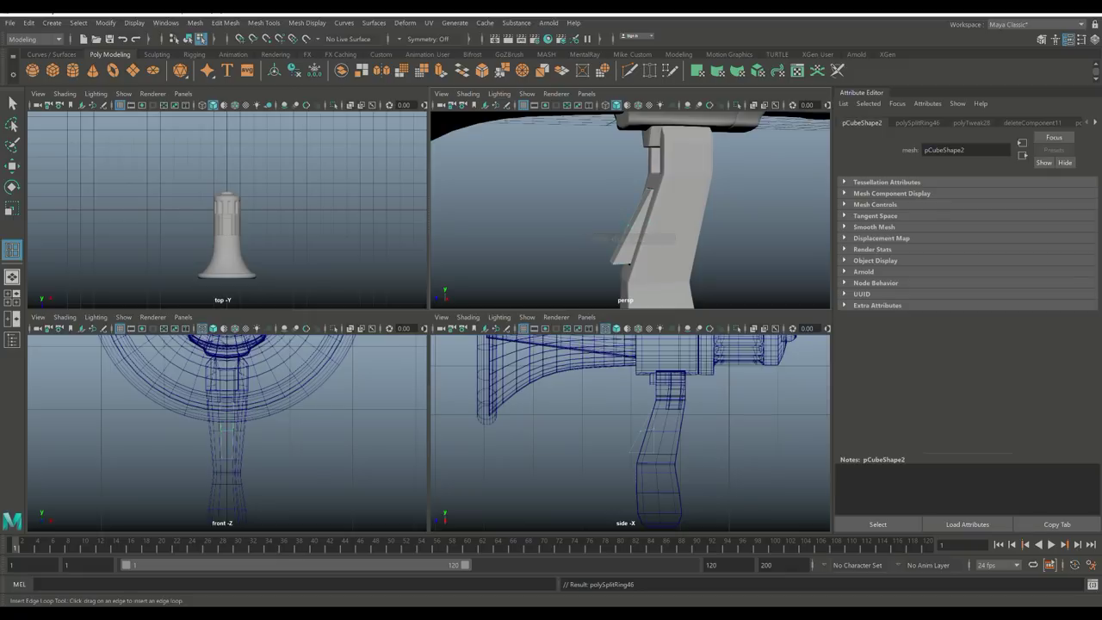
right_drag(658, 235, 605, 230)
key(q)
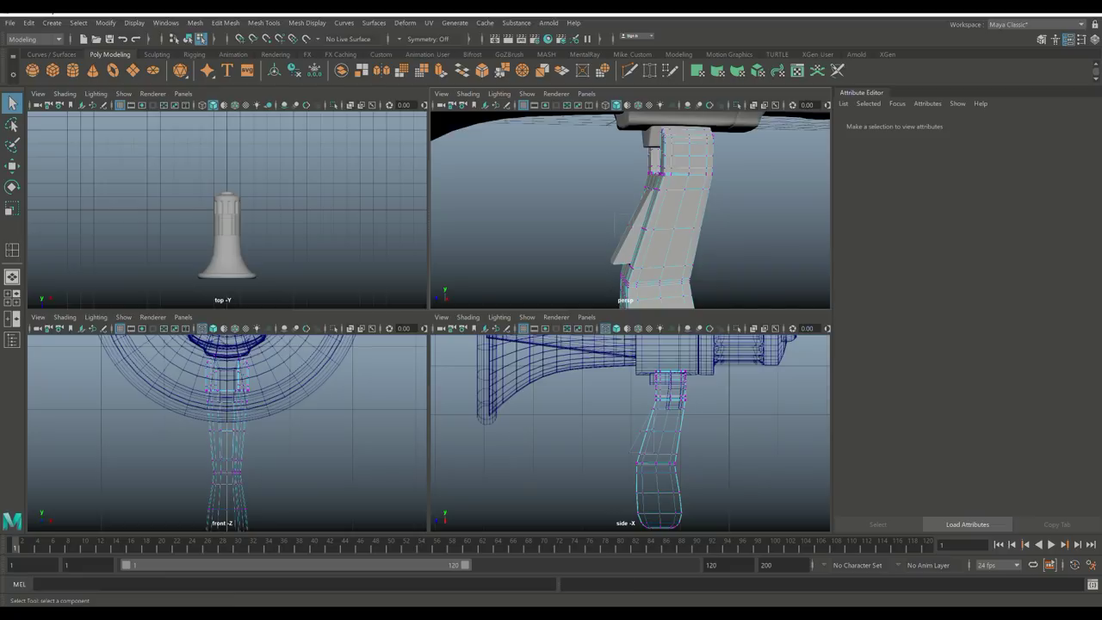
Step: Move a set of the handle's front vertices slightly forward along Z
click(226, 427)
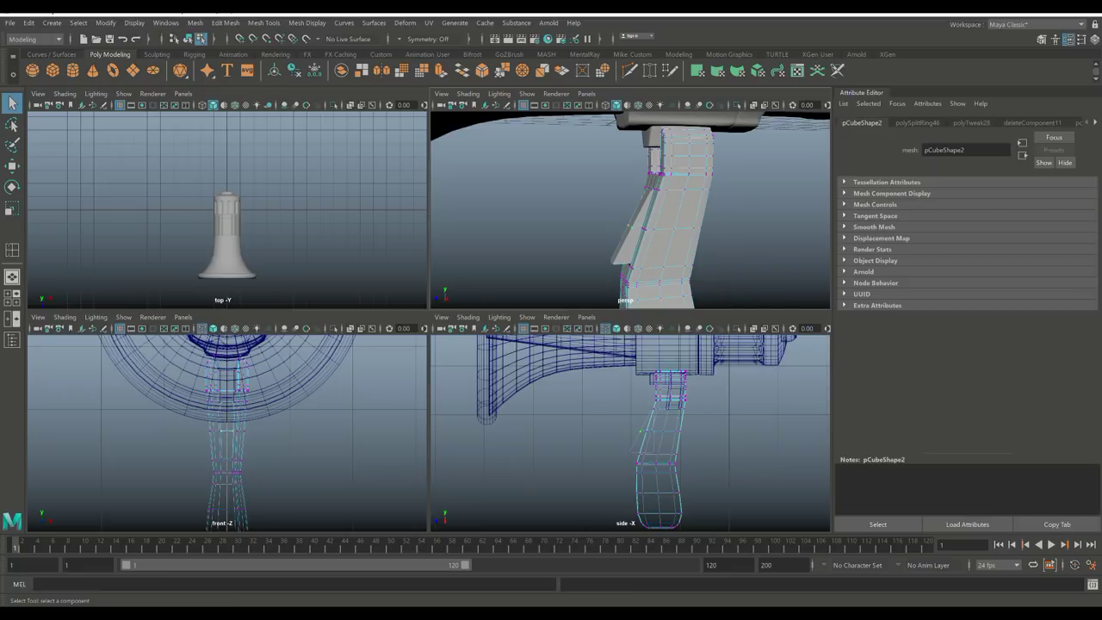
key(w)
drag(584, 430, 578, 430)
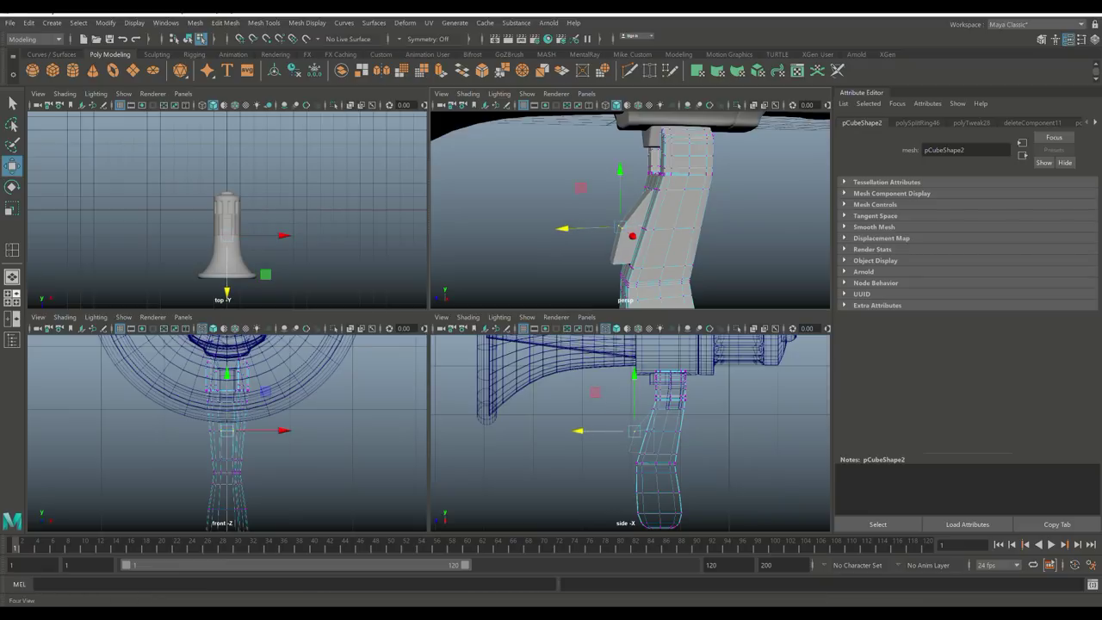
Step: Scale the trigger narrower along X so it sits inside the handle's front slot
key(space)
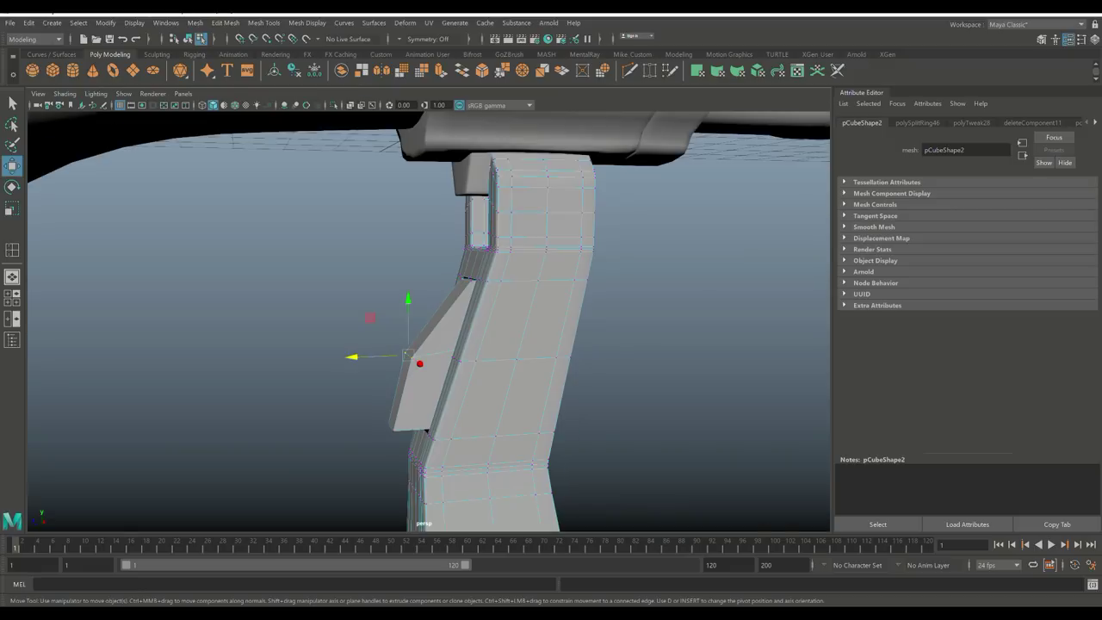
alt+drag(517, 344, 685, 351)
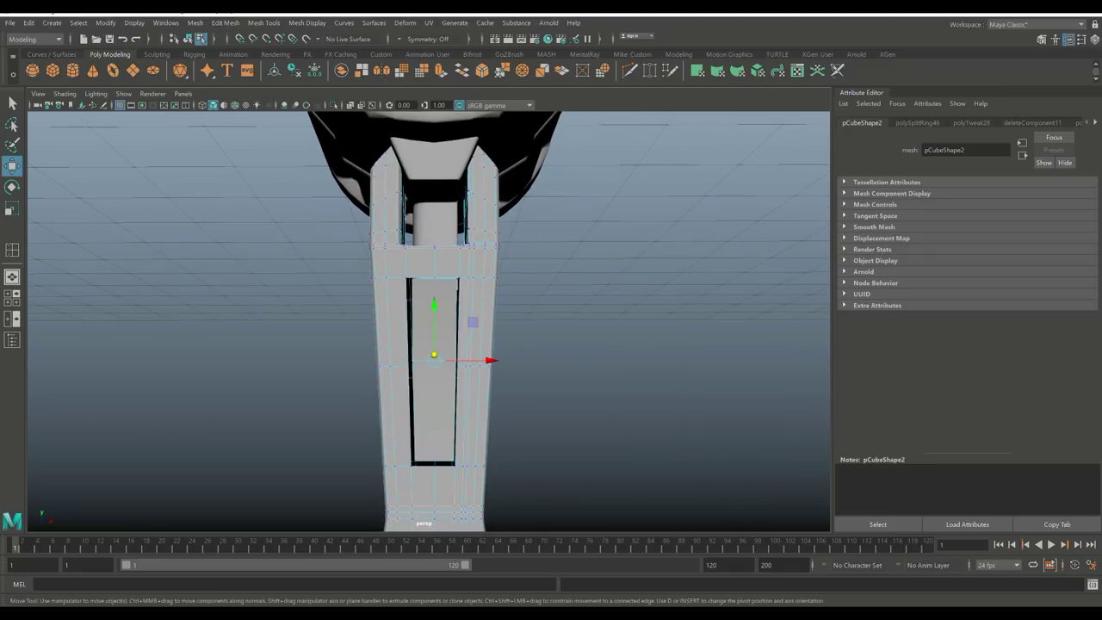
right_drag(418, 301, 480, 272)
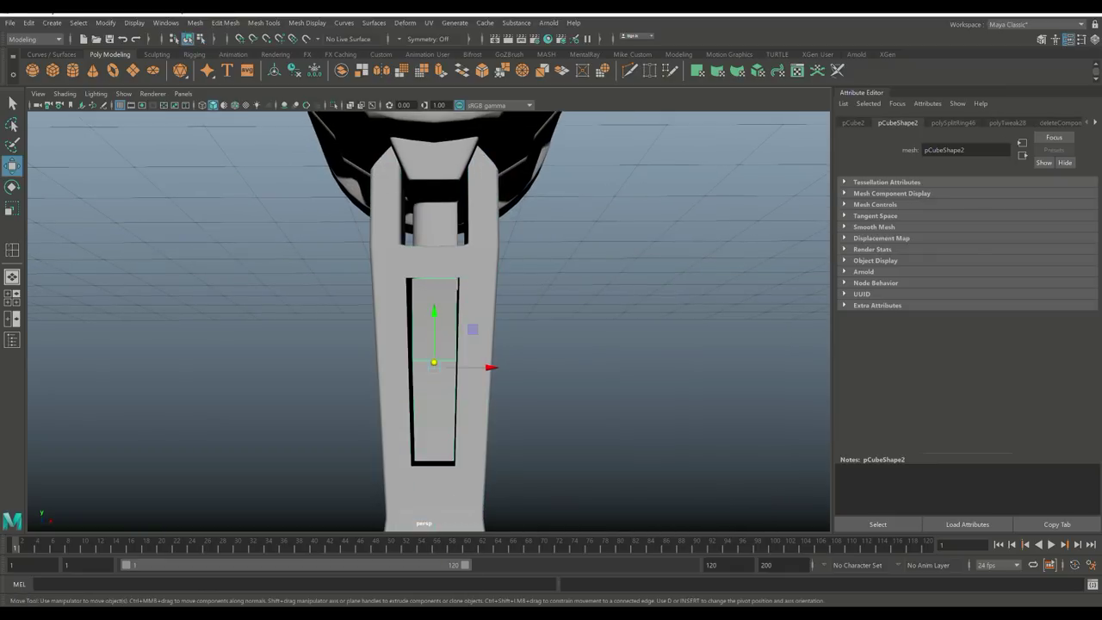
mouse_move(686, 352)
alt+mouse_down()
mouse_move(685, 293)
mouse_move(686, 346)
alt+mouse_up()
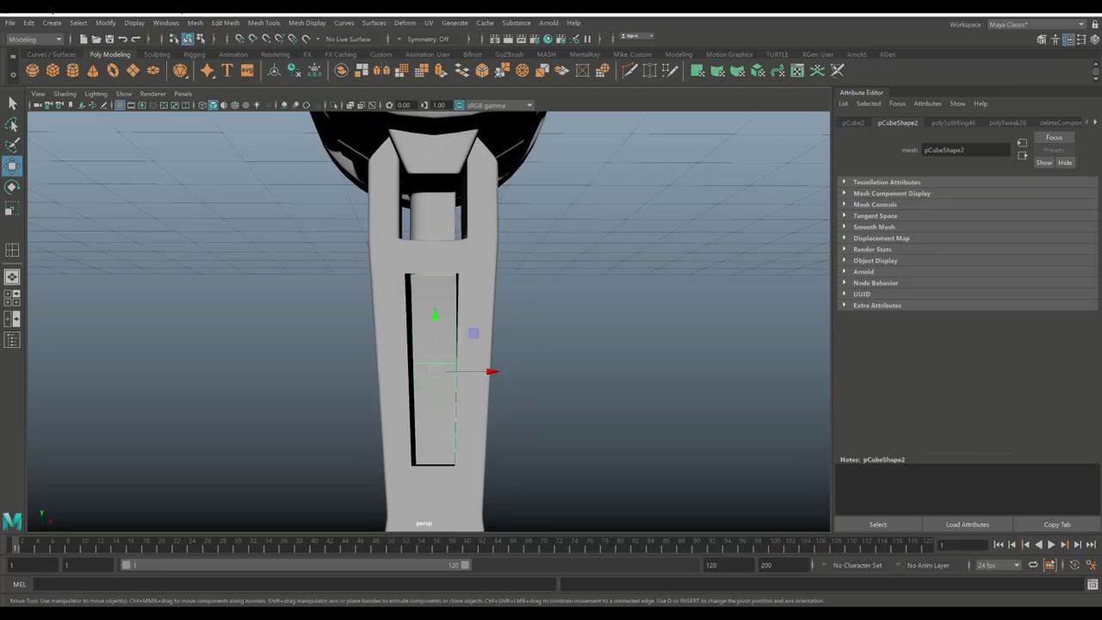
key(r)
drag(492, 371, 534, 327)
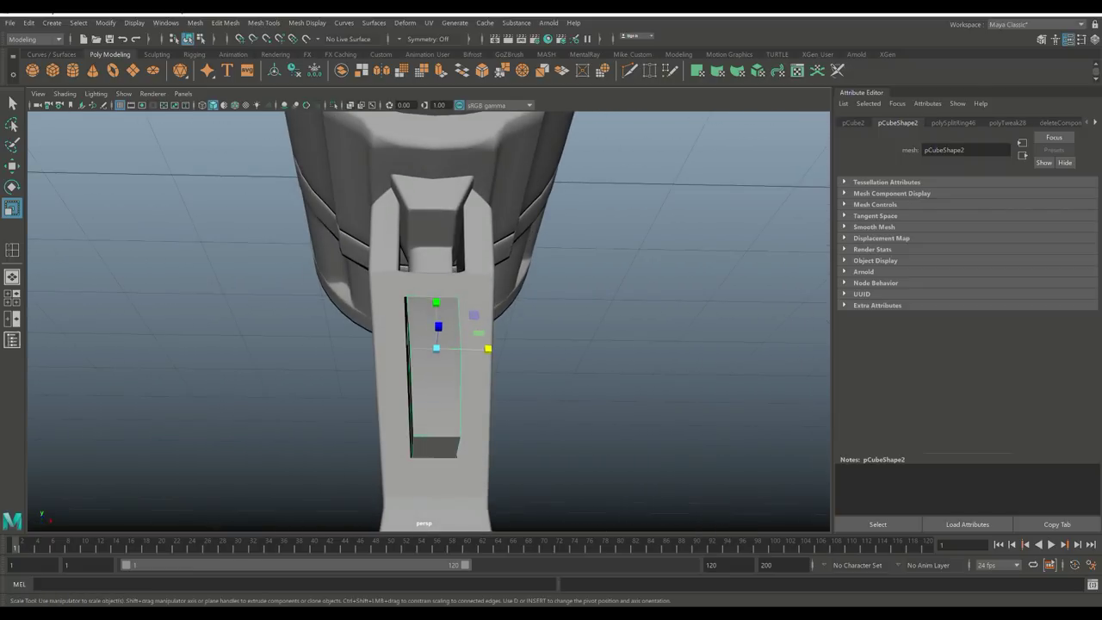
Step: In the front view, scale the inner block's bottom edge slightly narrower in X
click(12, 297)
key(space)
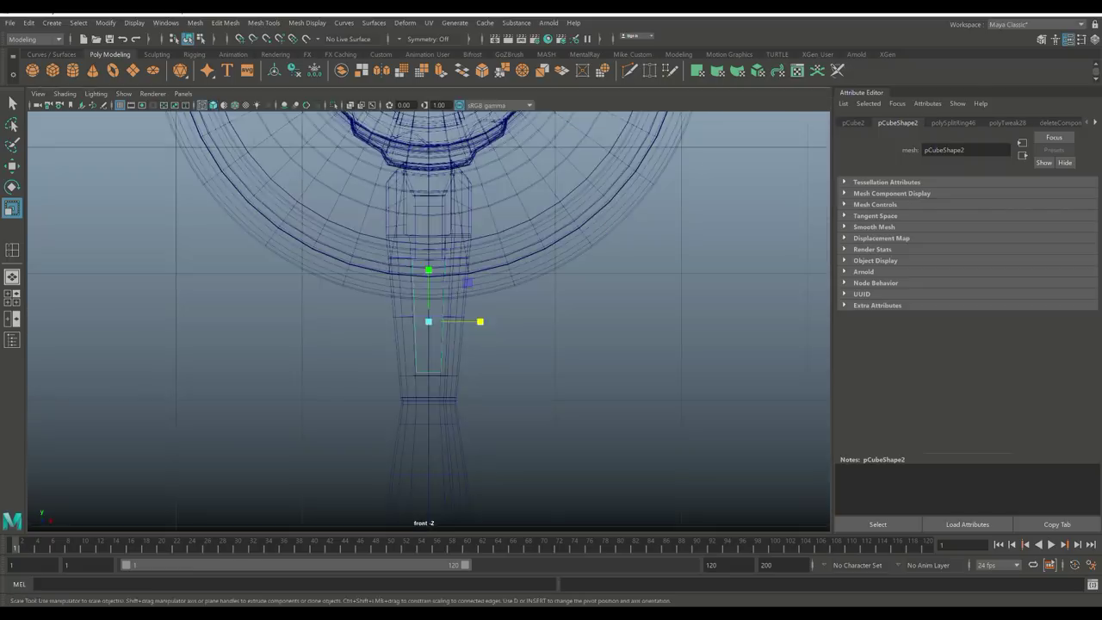
scroll(428, 318, up, 6)
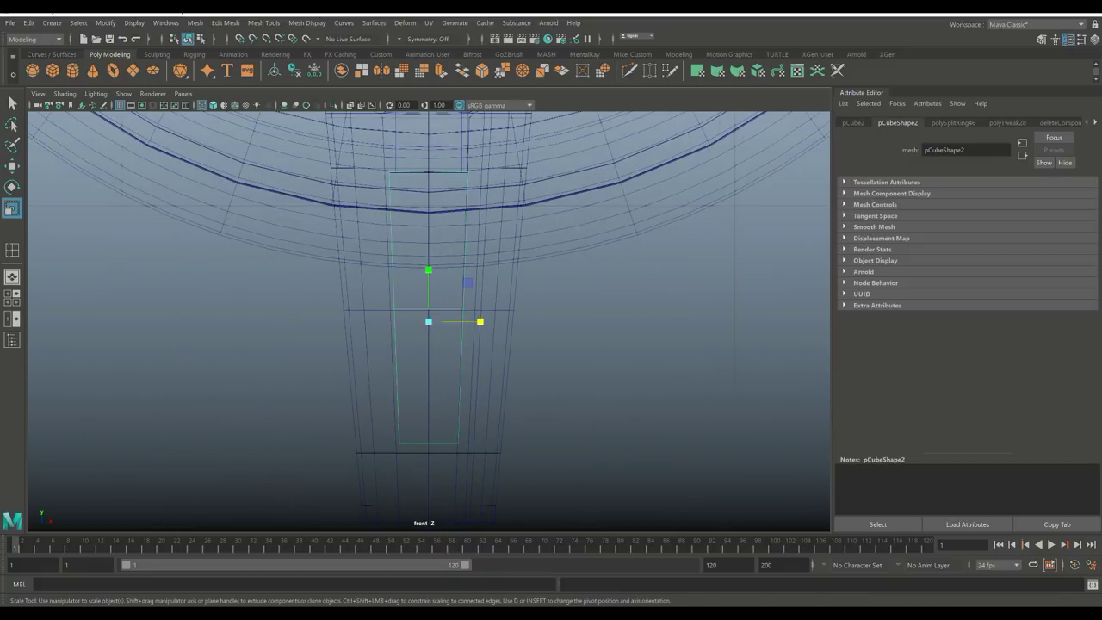
right_drag(575, 303, 523, 303)
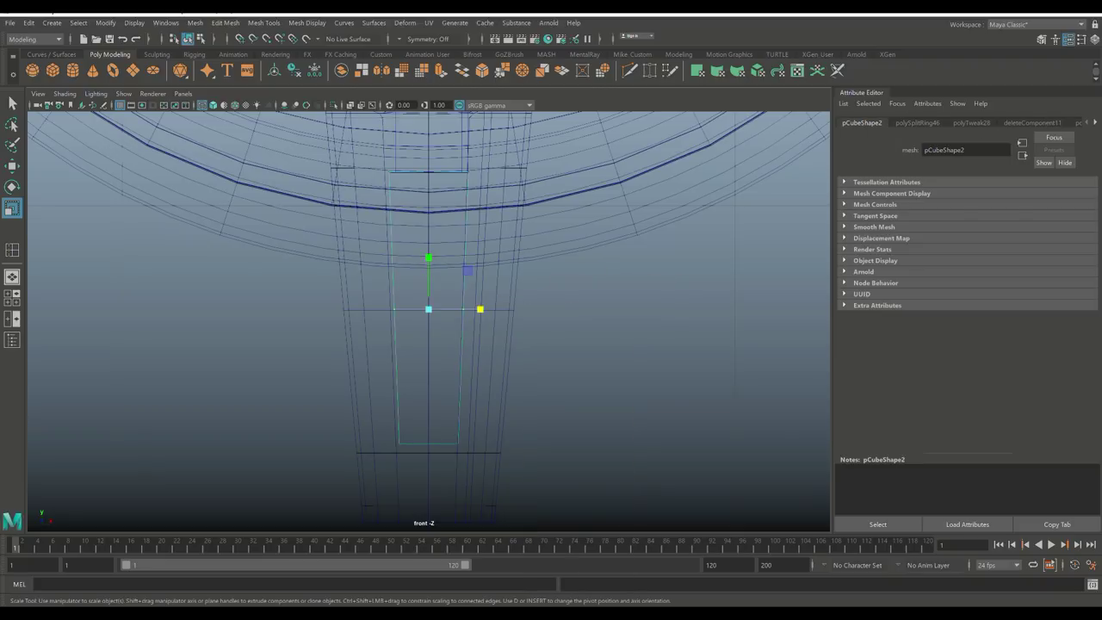
click(443, 444)
drag(479, 444, 478, 445)
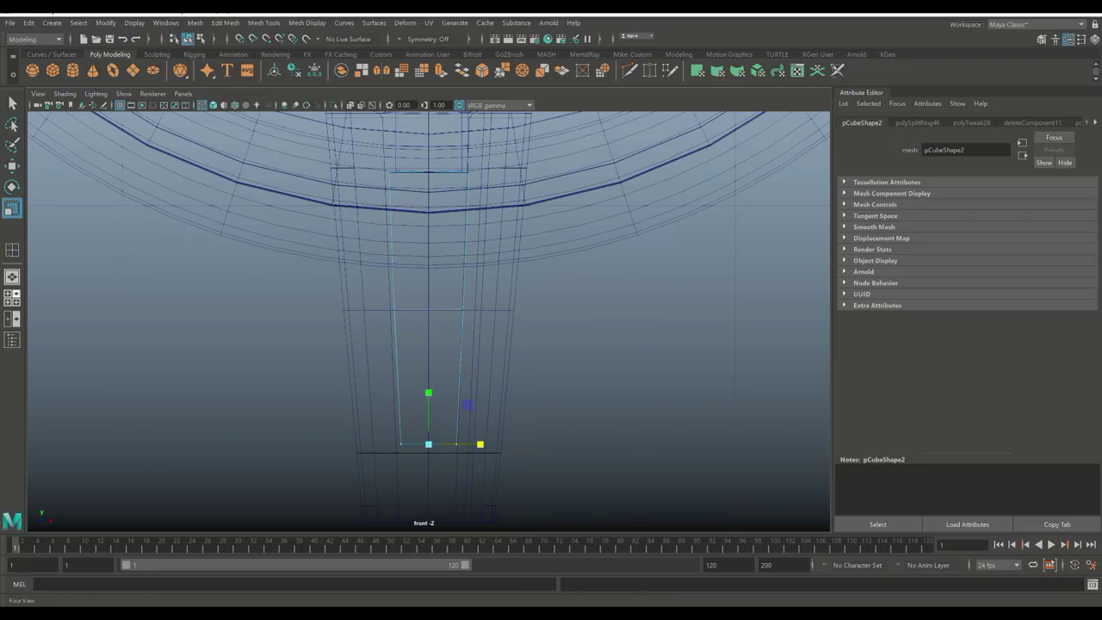
key(space)
key(space)
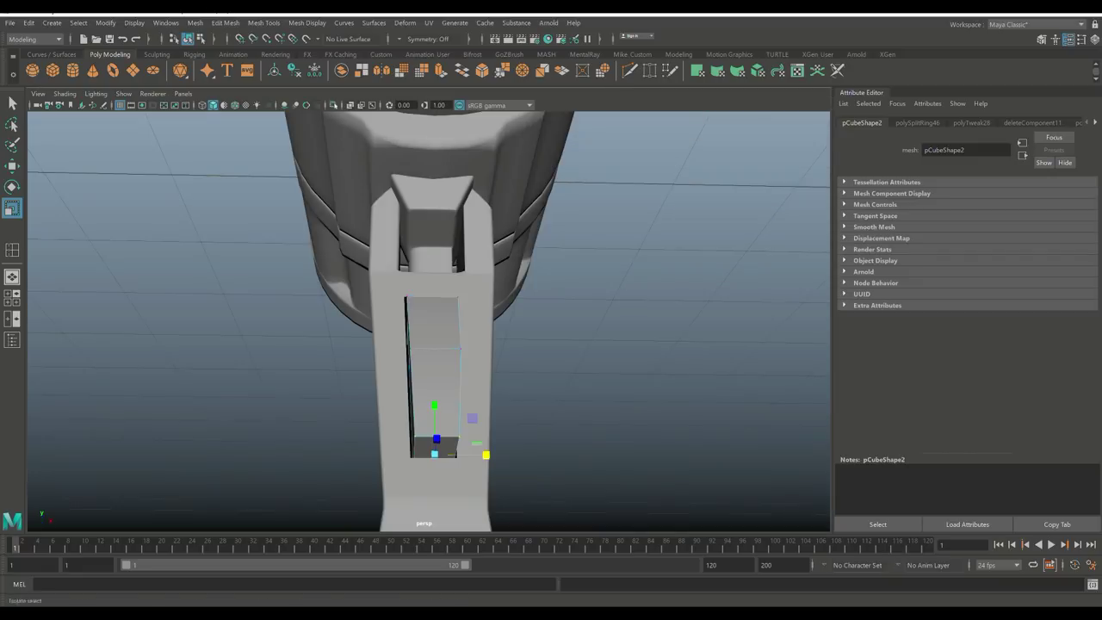
click(263, 23)
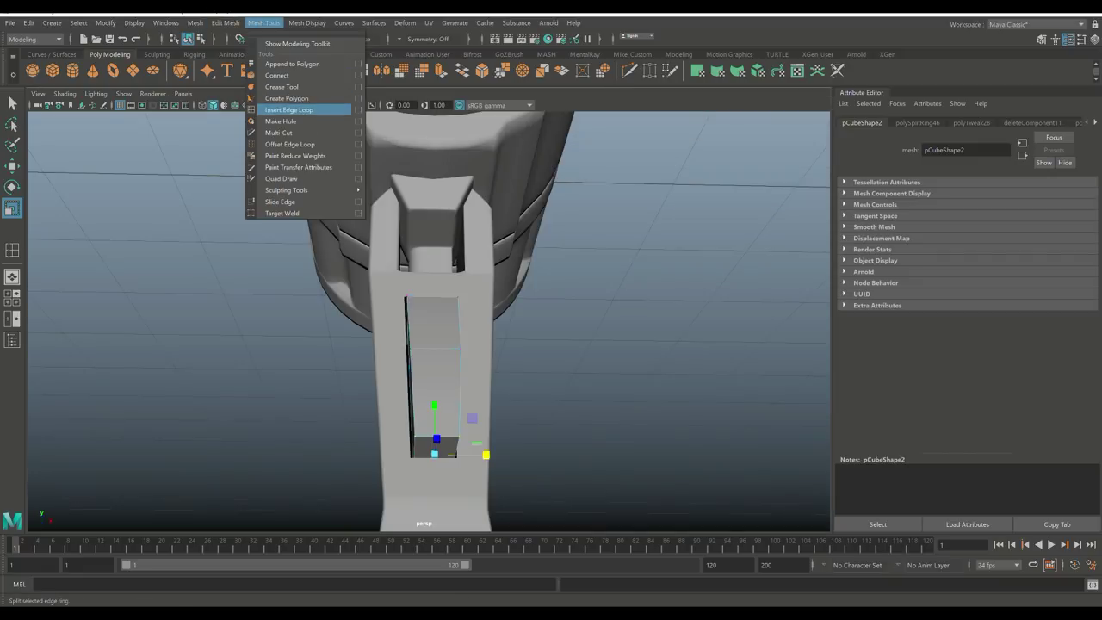
Step: Add an edge loop across the inner trigger block, undoing a stray loop on the handle
click(290, 109)
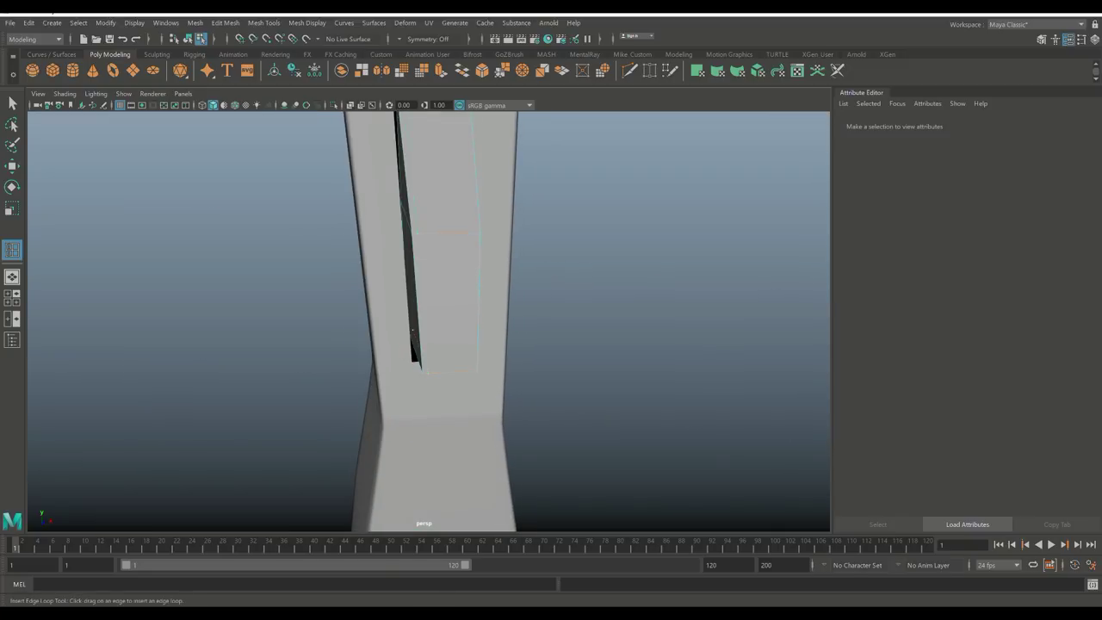
click(475, 231)
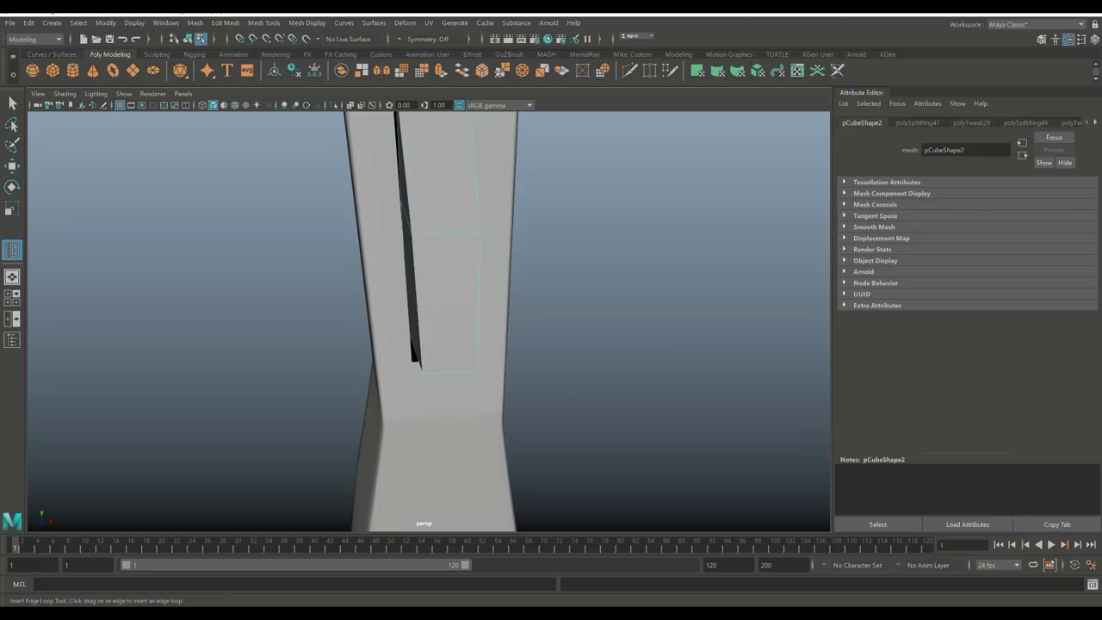
click(365, 292)
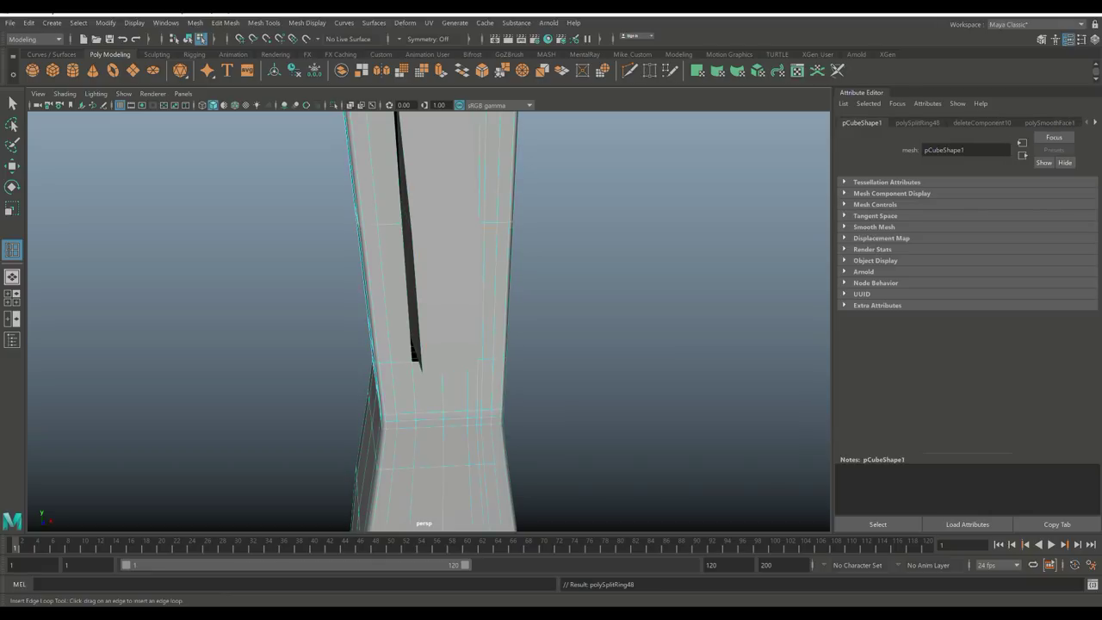
key(ctrl+z)
key(shift+z)
key(ctrl+z)
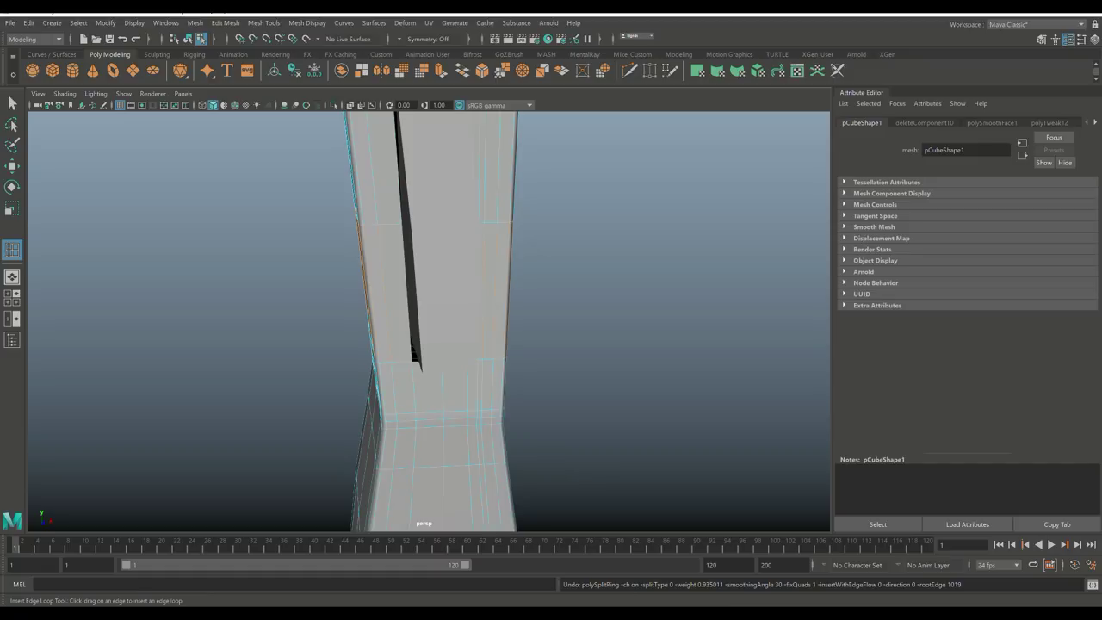
key(ctrl+z)
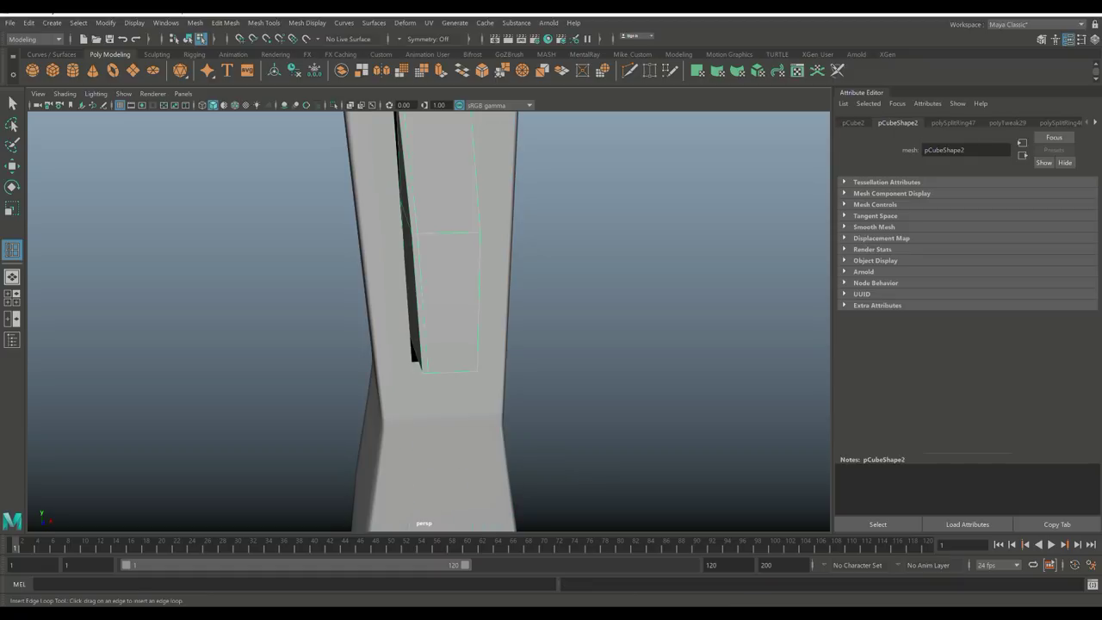
Step: Retry edge loop insertion on the inner block in wireframe, then undo the last loop
click(263, 23)
click(289, 108)
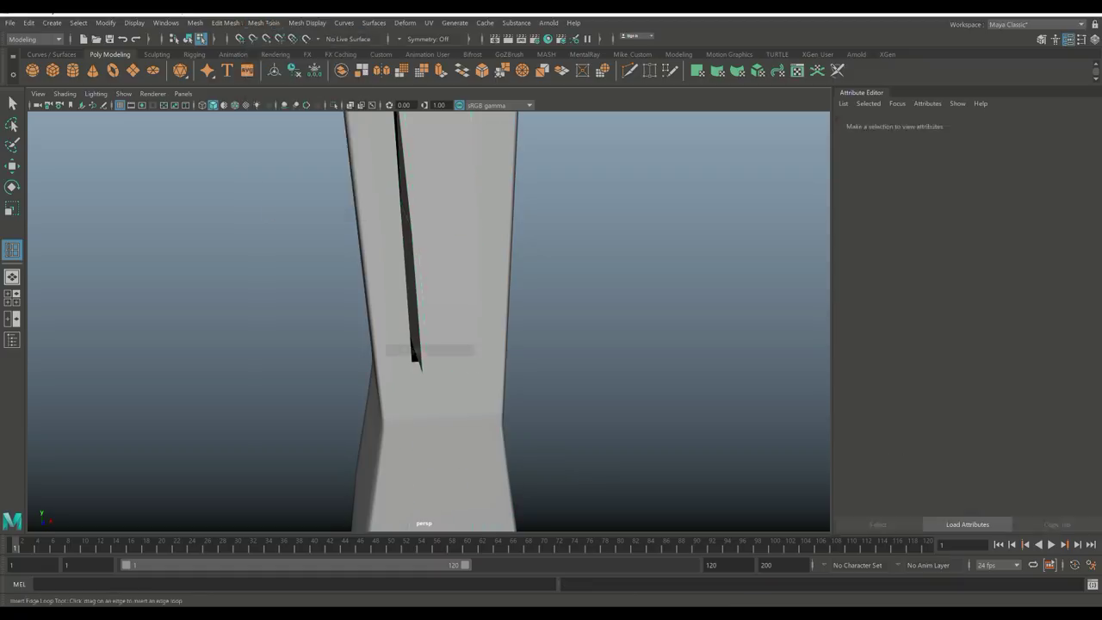
key(4)
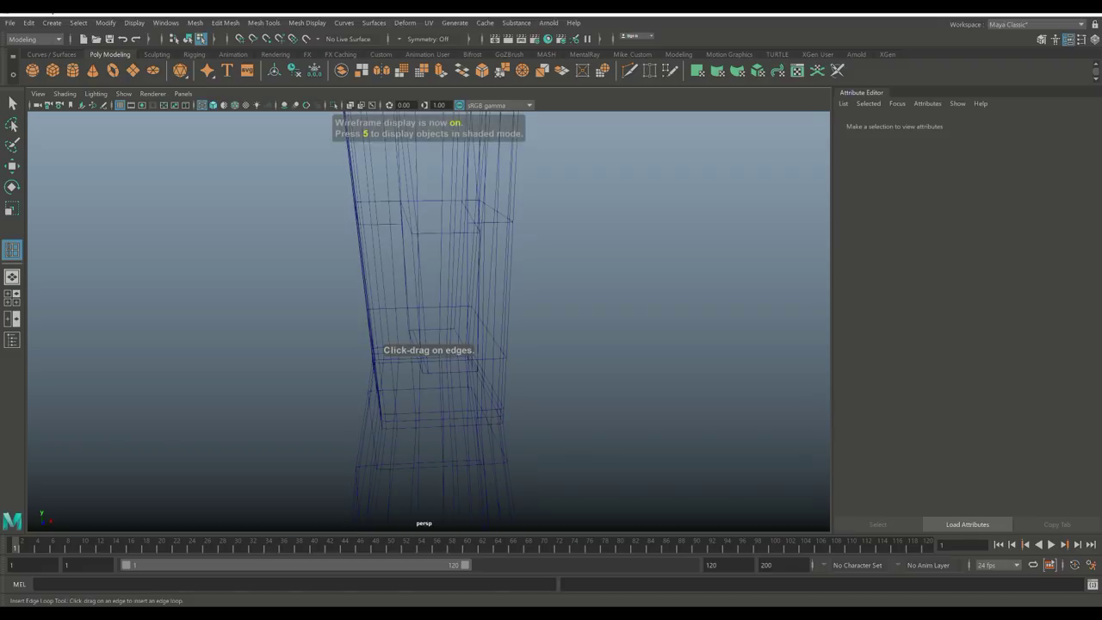
click(419, 351)
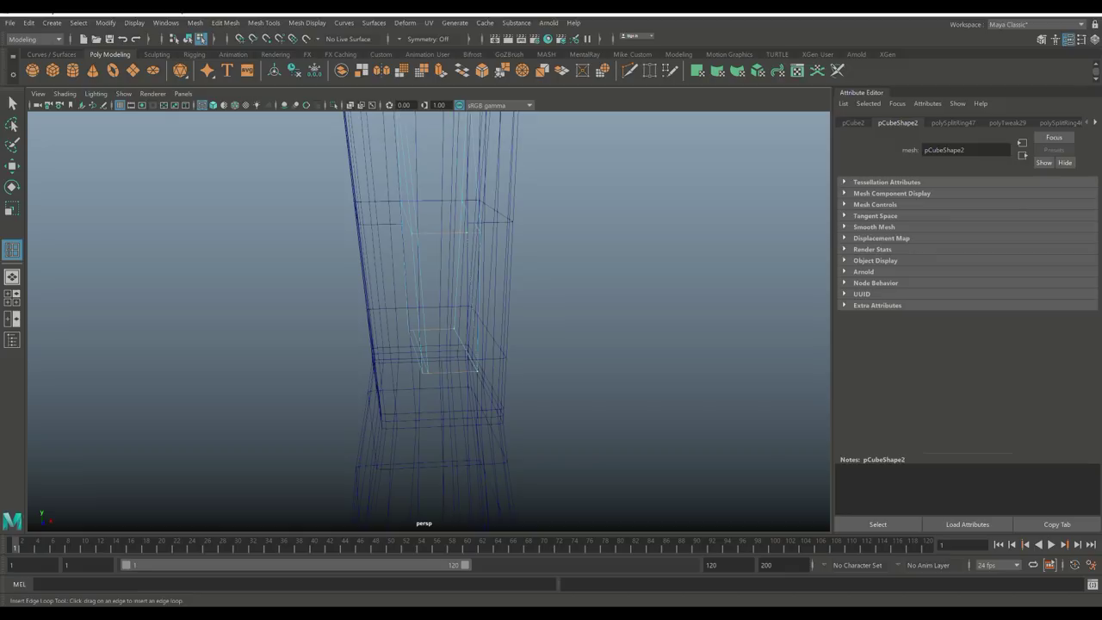
key(5)
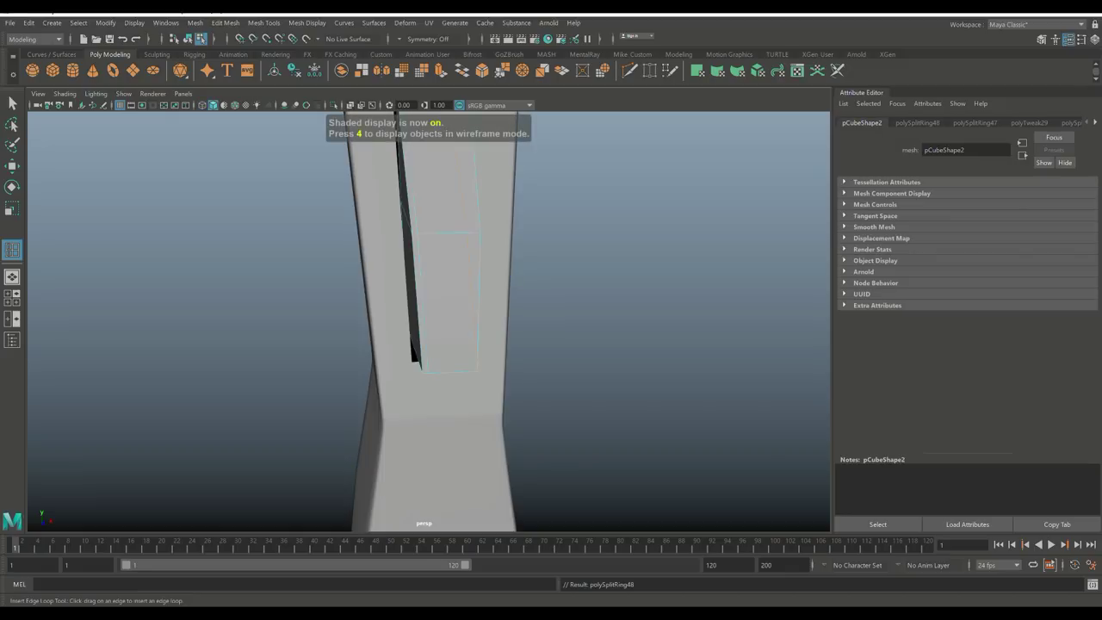
key(f)
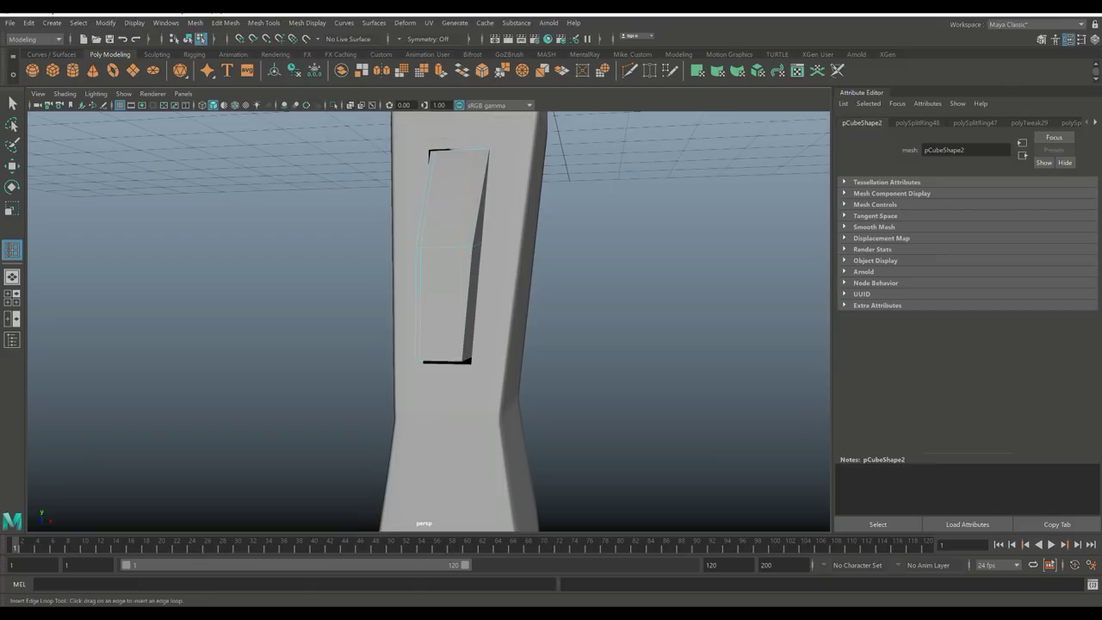
key(ctrl+z)
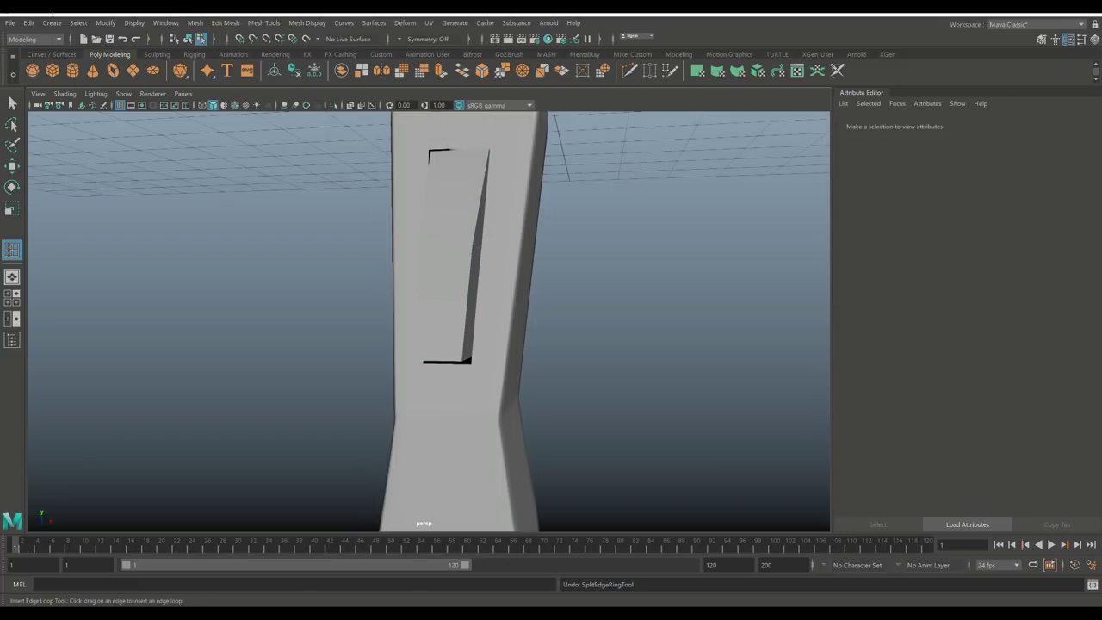
Step: Pull the trigger block out of the slot to sit beside the handle
right_drag(462, 209, 522, 189)
key(w)
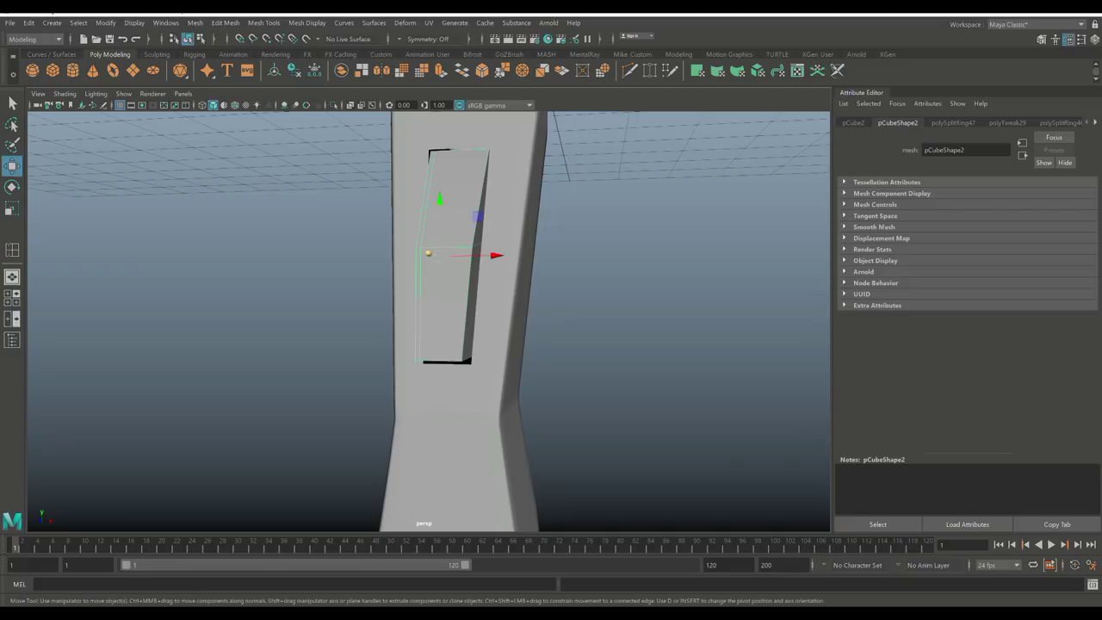
alt+drag(448, 301, 542, 276)
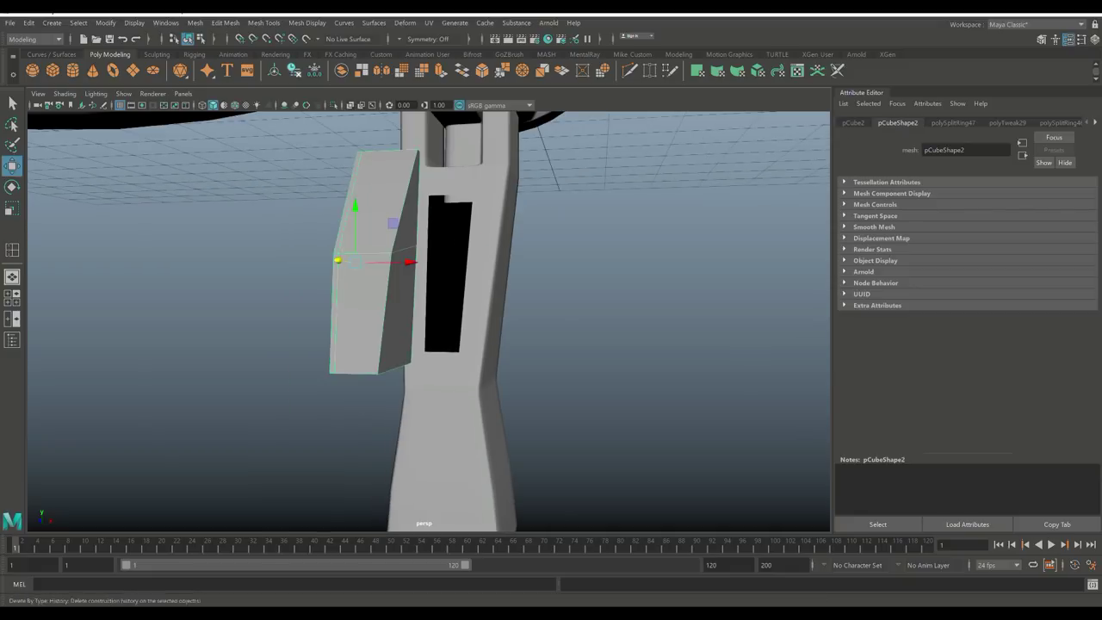
Step: Insert an edge loop across the pulled-out block and return to object selection
click(263, 22)
click(293, 110)
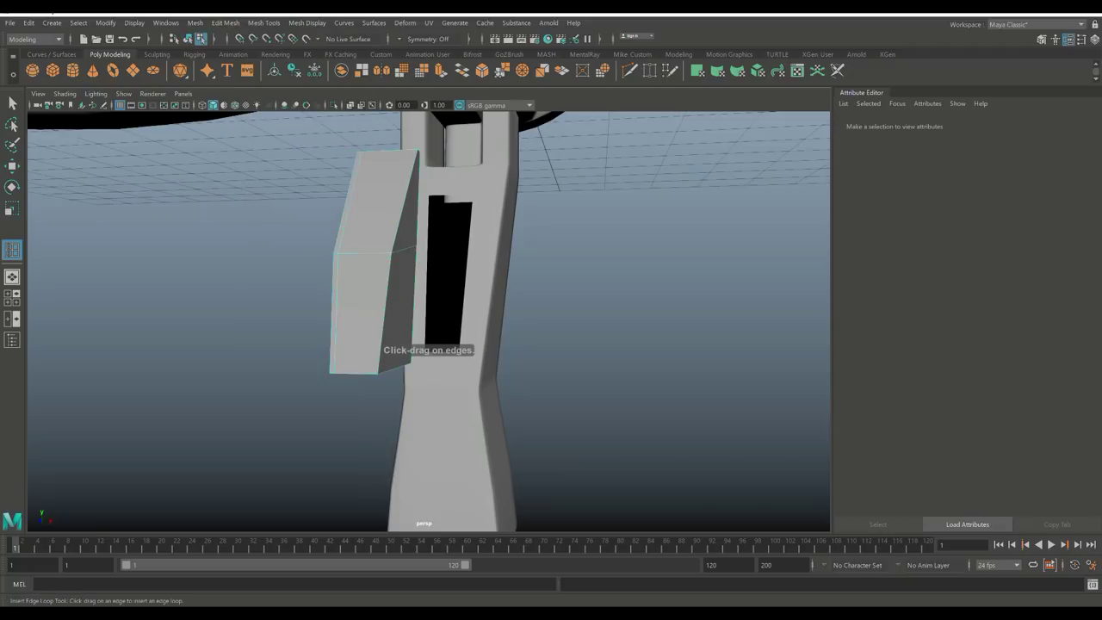
alt+drag(430, 327, 611, 237)
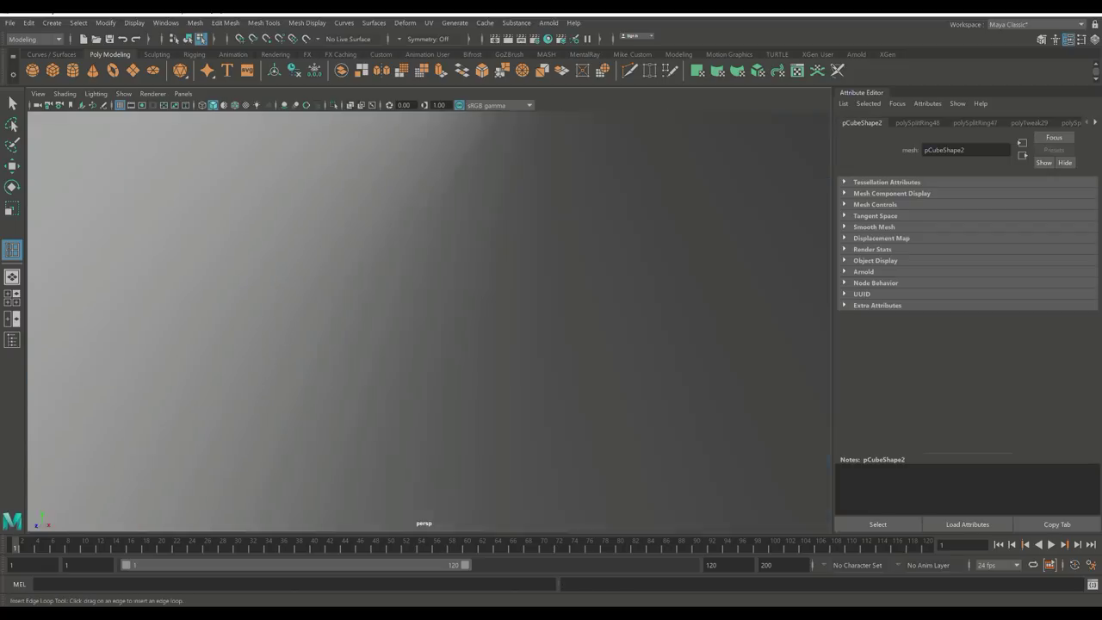
scroll(429, 322, down, 5)
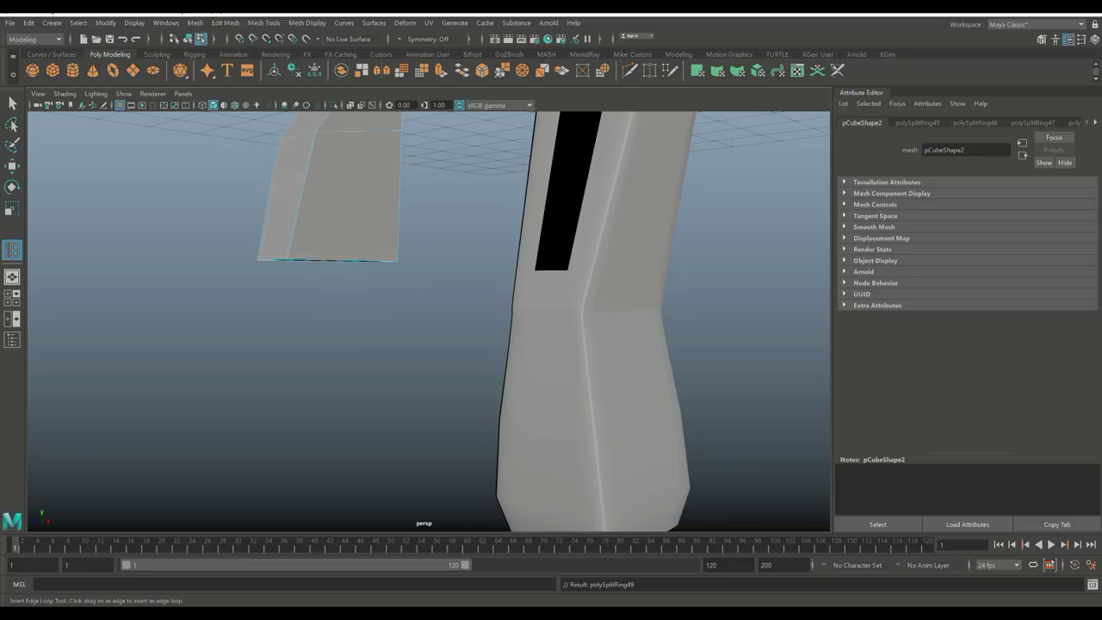
click(290, 257)
key(q)
right_click(347, 201)
key(F8)
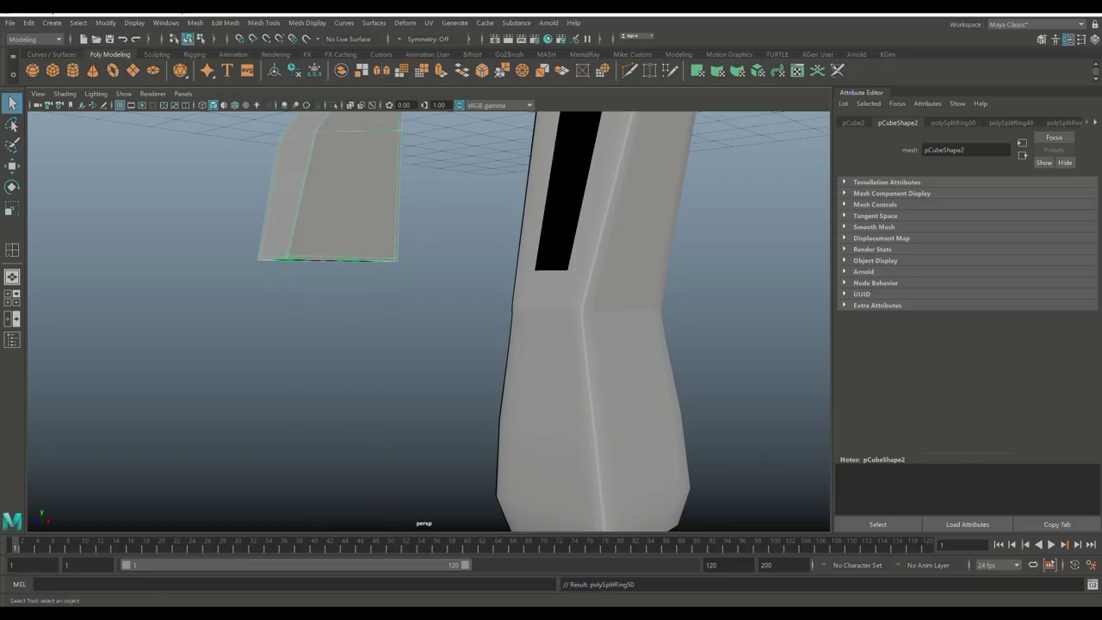
alt+drag(430, 344, 542, 345)
Step: Smooth the trigger block with 2 divisions so it bends into a curve
key(1)
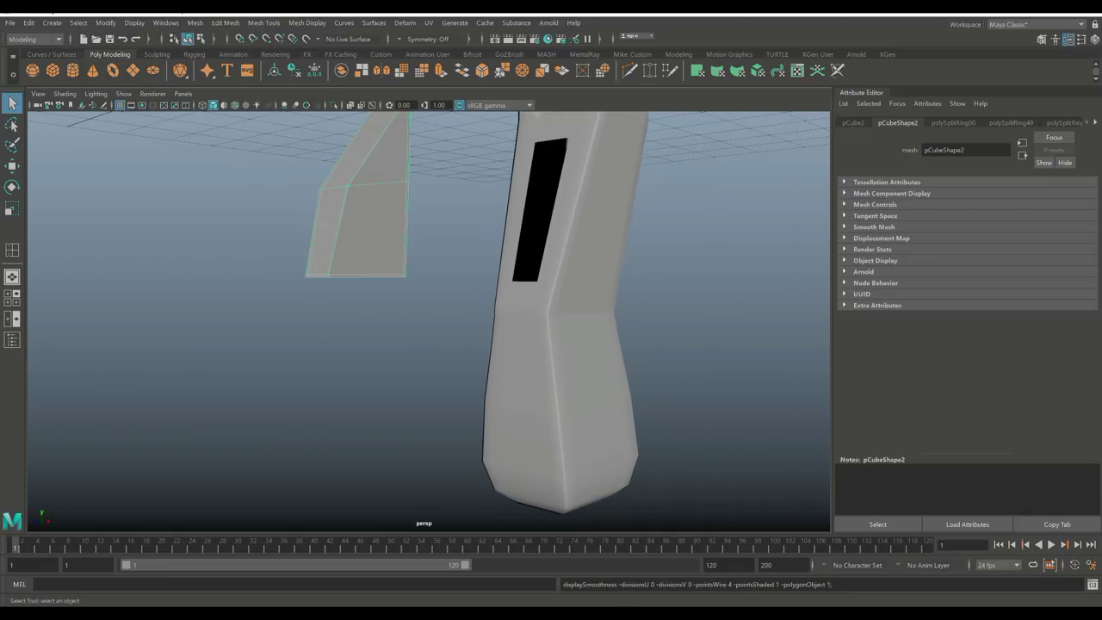
click(195, 22)
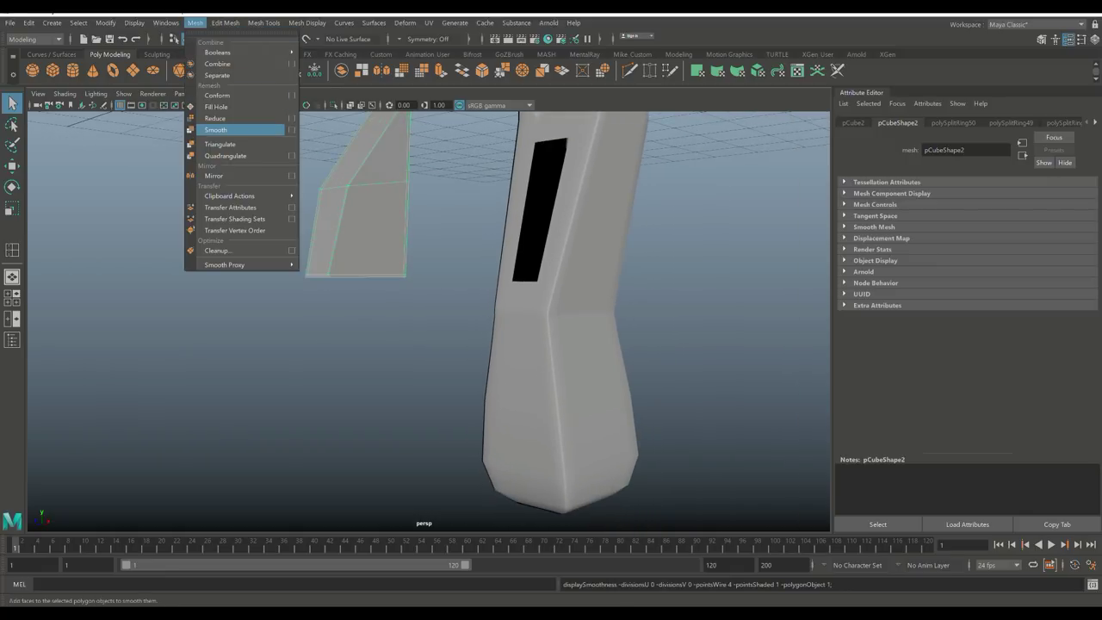
click(215, 129)
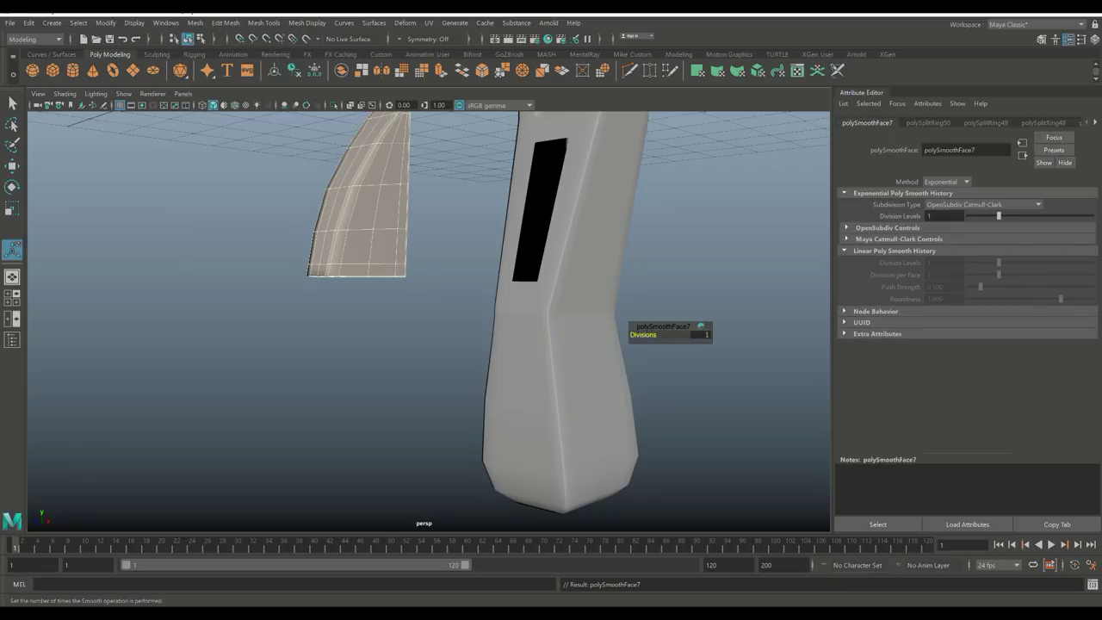
click(702, 334)
text(2)
key(Return)
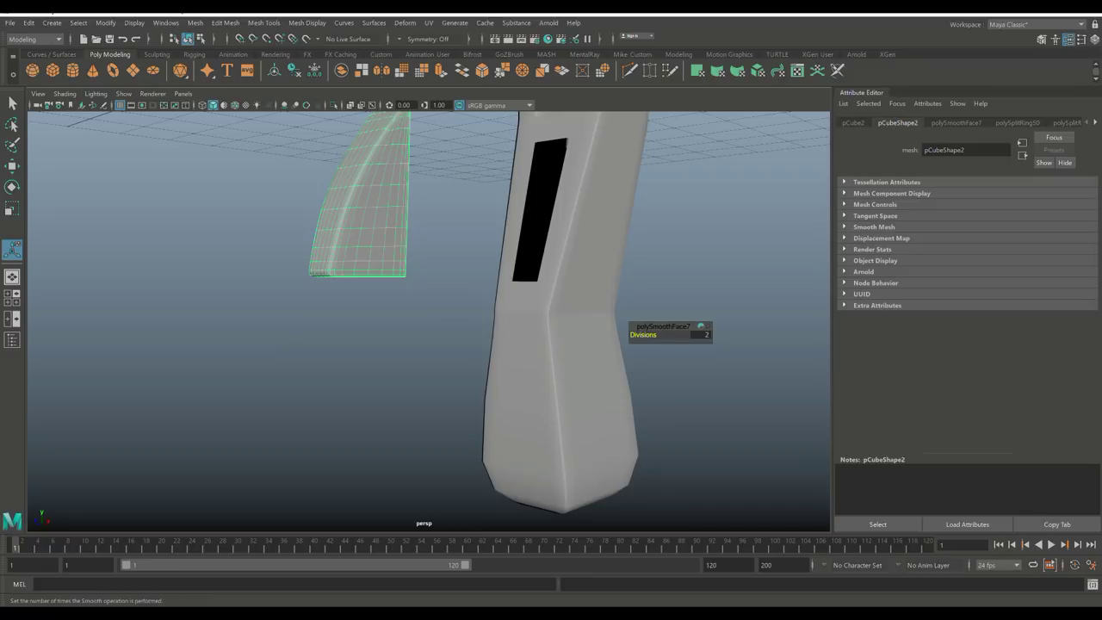
Step: Move the curved trigger onto the slot at the front of the handle
key(1)
key(w)
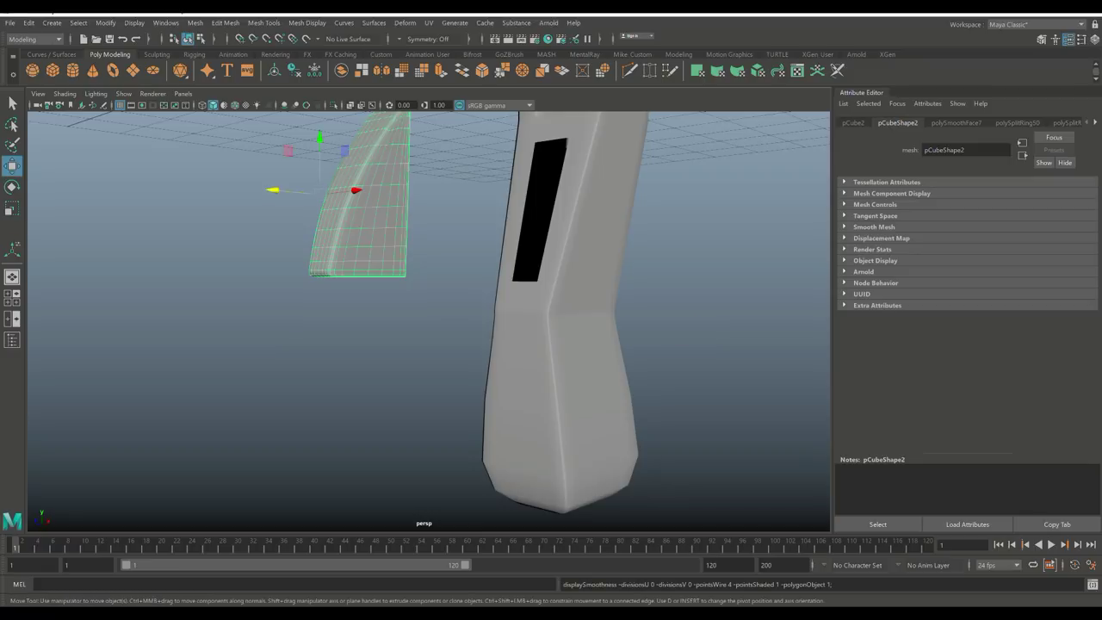
drag(272, 189, 323, 221)
scroll(429, 320, down, 6)
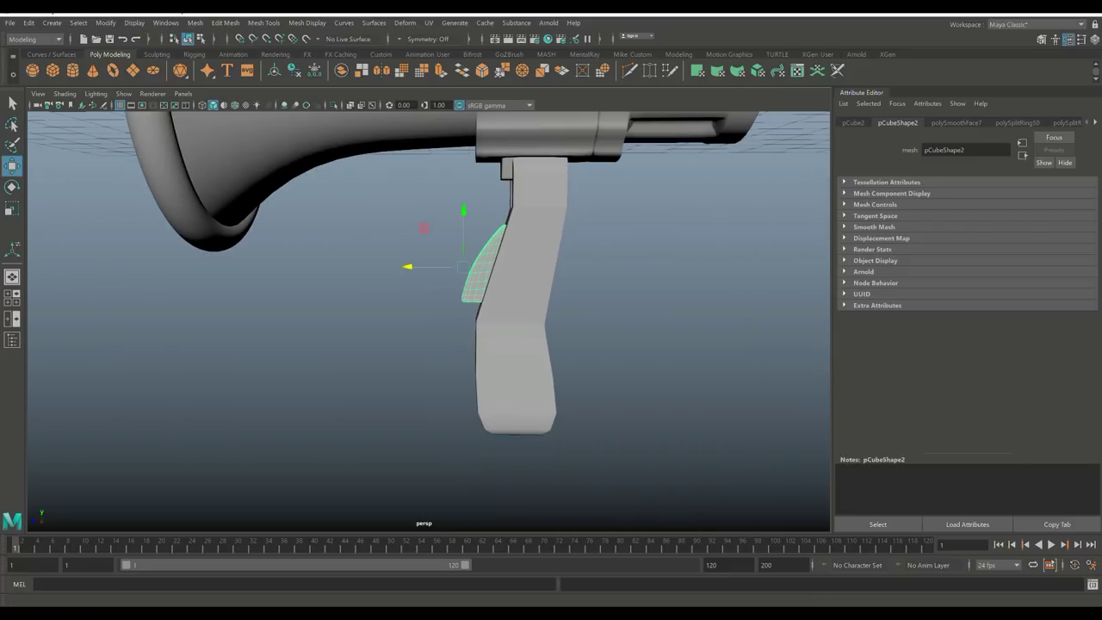
Step: Deselect the trigger, frame the whole megaphone, and orbit back to the handle
click(12, 297)
key(space)
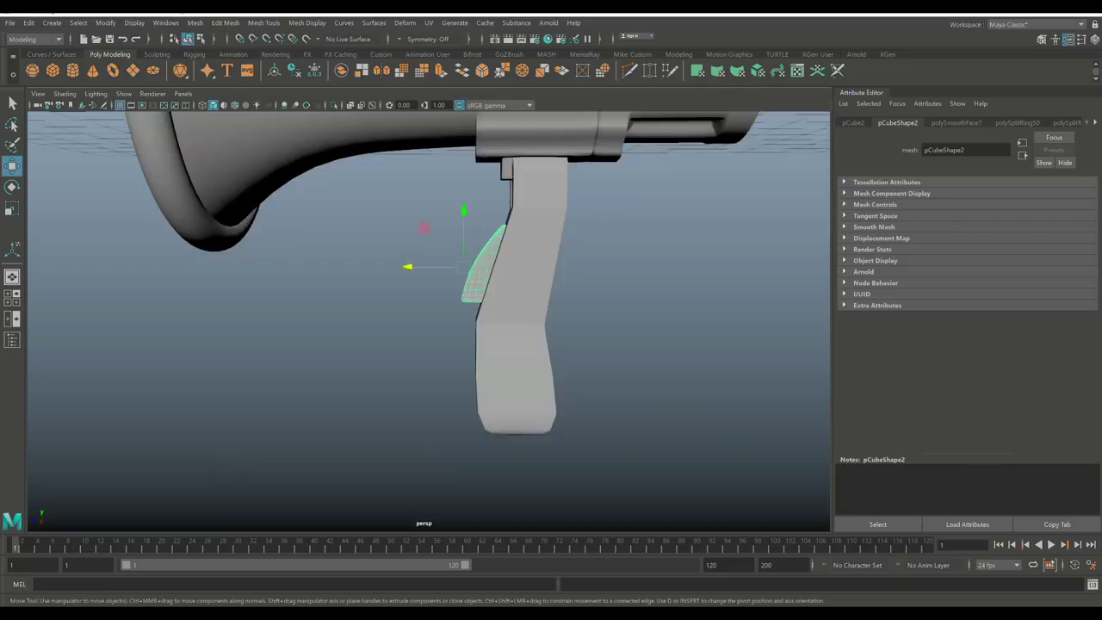
scroll(482, 301, down, 3)
click(671, 413)
alt+drag(430, 301, 414, 284)
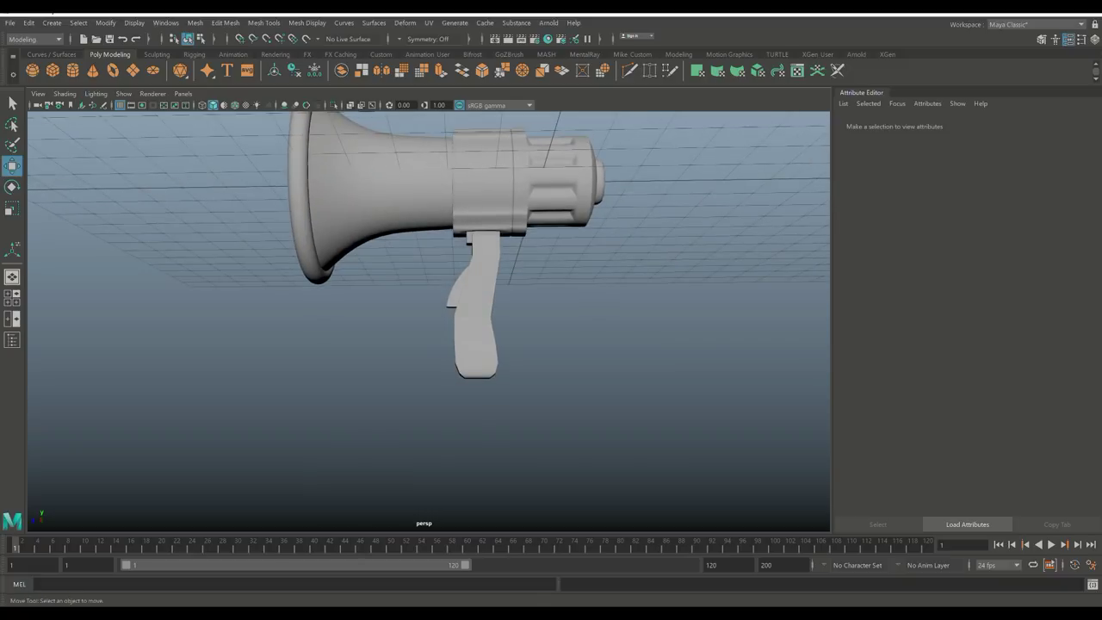
alt+middle_drag(413, 284, 411, 190)
scroll(429, 318, up, 3)
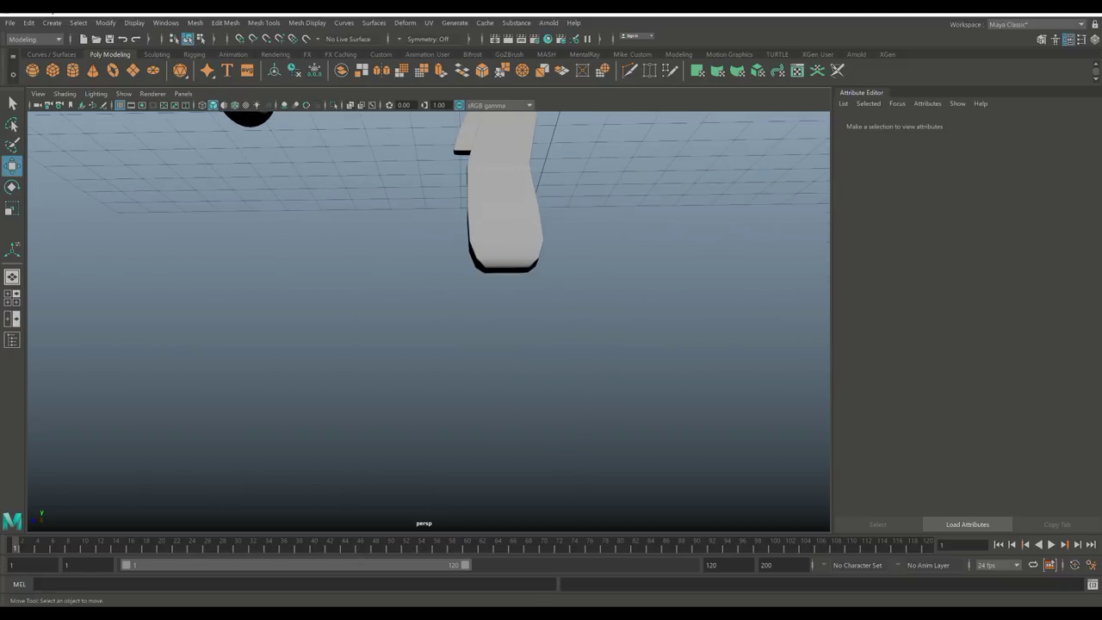
Step: Select two faces on the underside of the handle block
click(495, 215)
scroll(428, 319, up, 3)
alt+drag(413, 258, 340, 274)
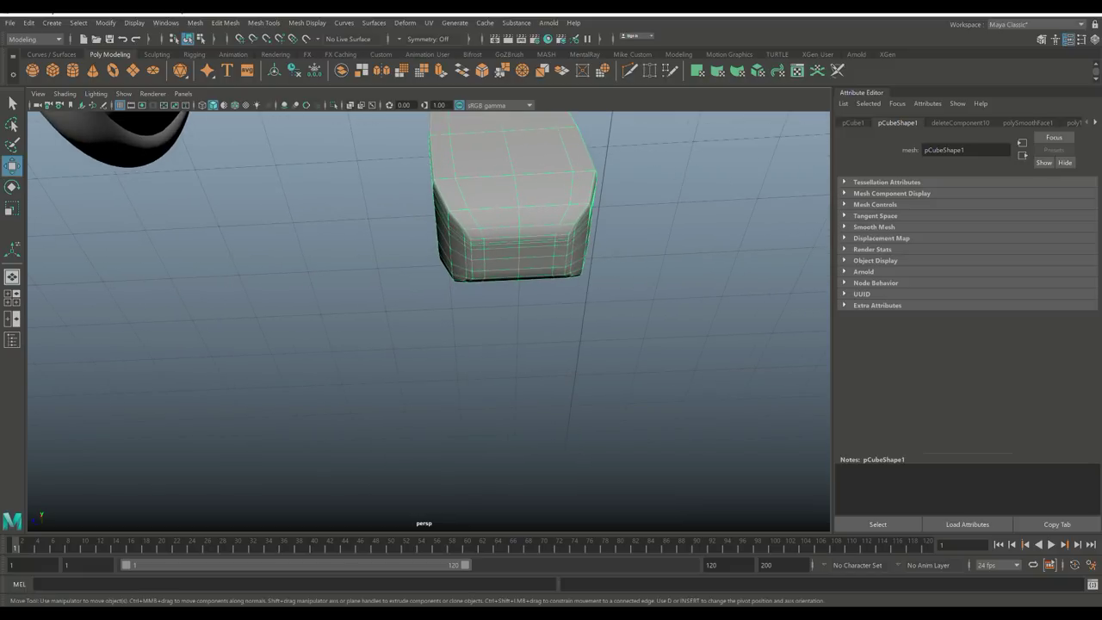
right_drag(508, 249, 551, 252)
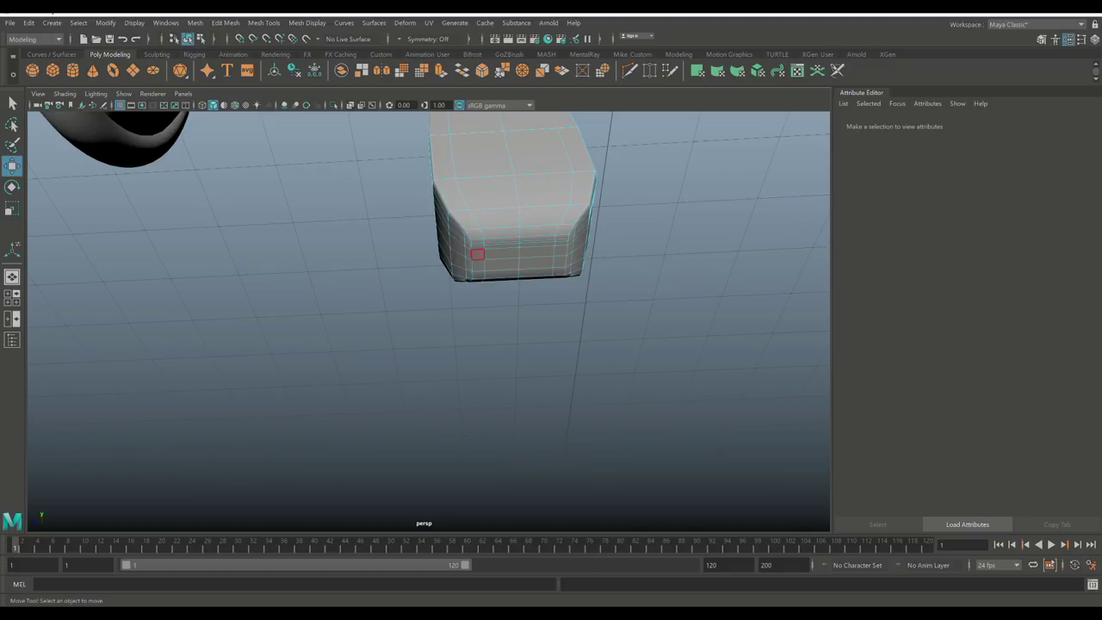
click(477, 254)
alt+drag(478, 254, 507, 231)
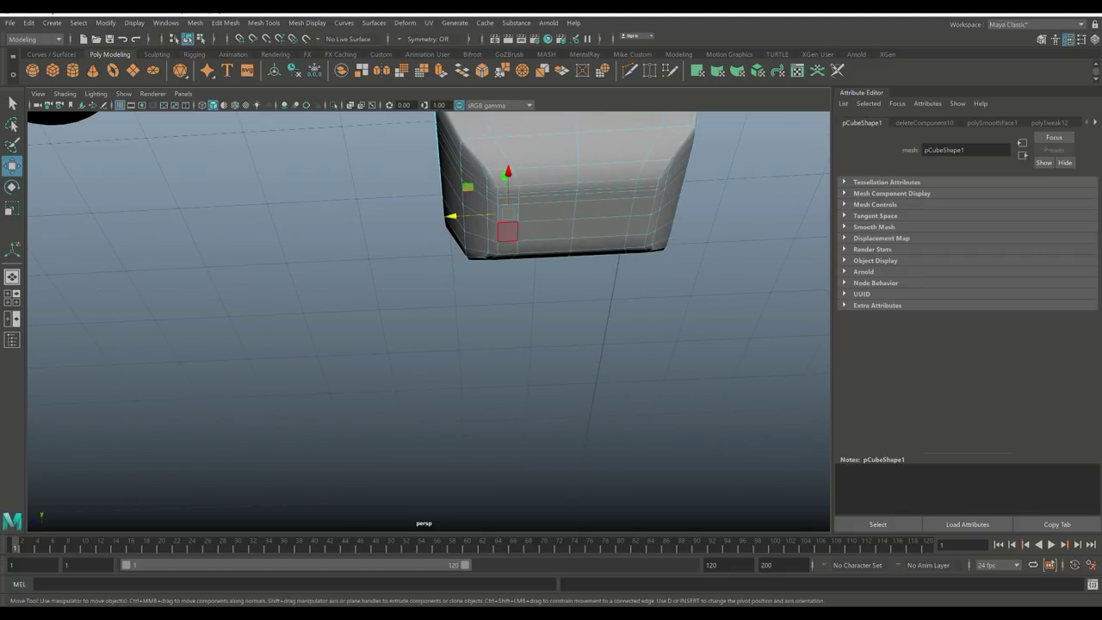
shift+click(639, 225)
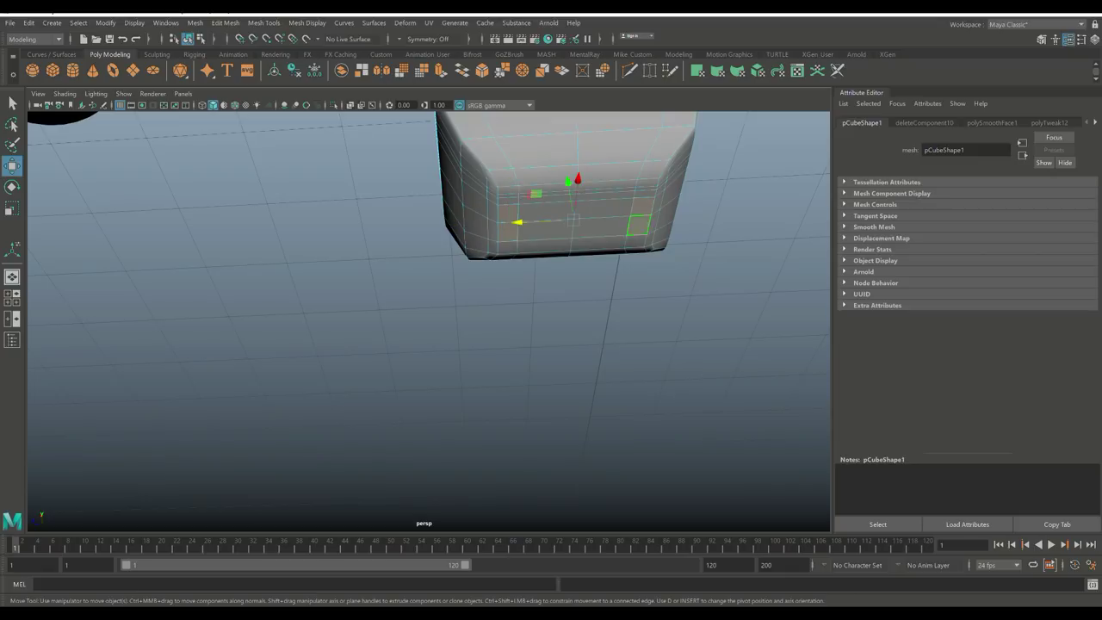
alt+drag(639, 225, 603, 229)
Step: Extrude the two faces downward into prongs and scale them slightly narrower
shift+right_drag(633, 312, 641, 325)
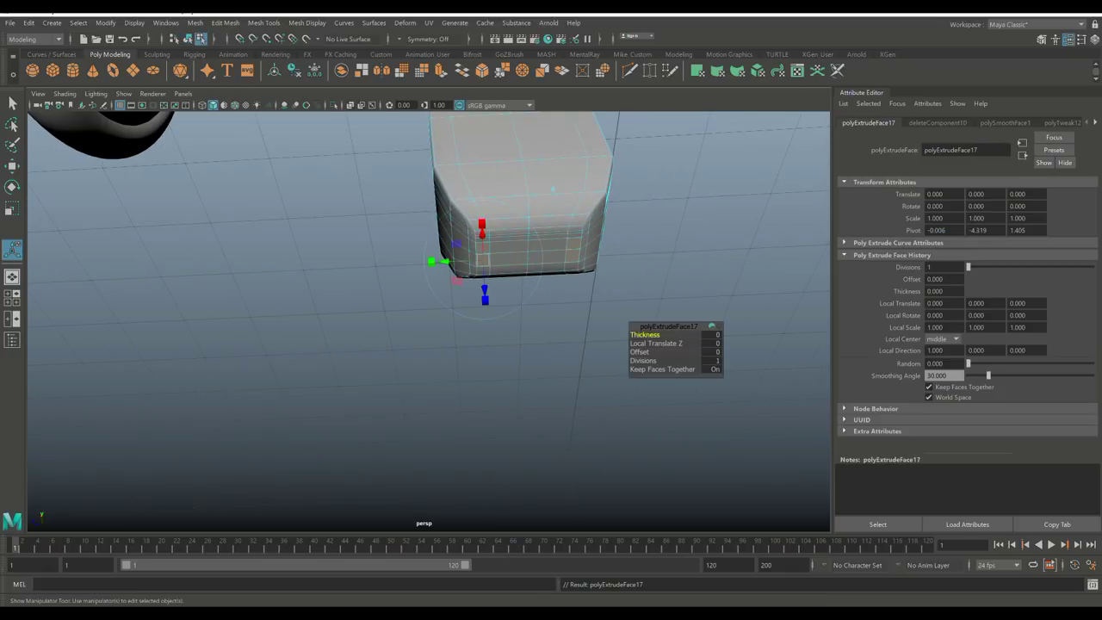
alt+drag(603, 258, 586, 246)
drag(506, 245, 507, 289)
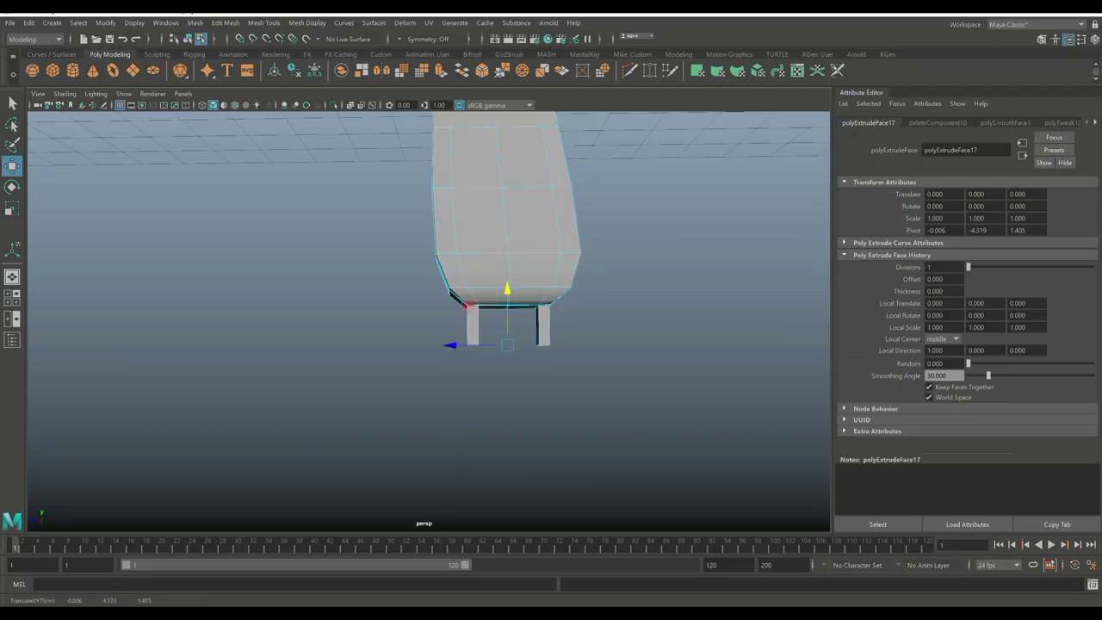
key(r)
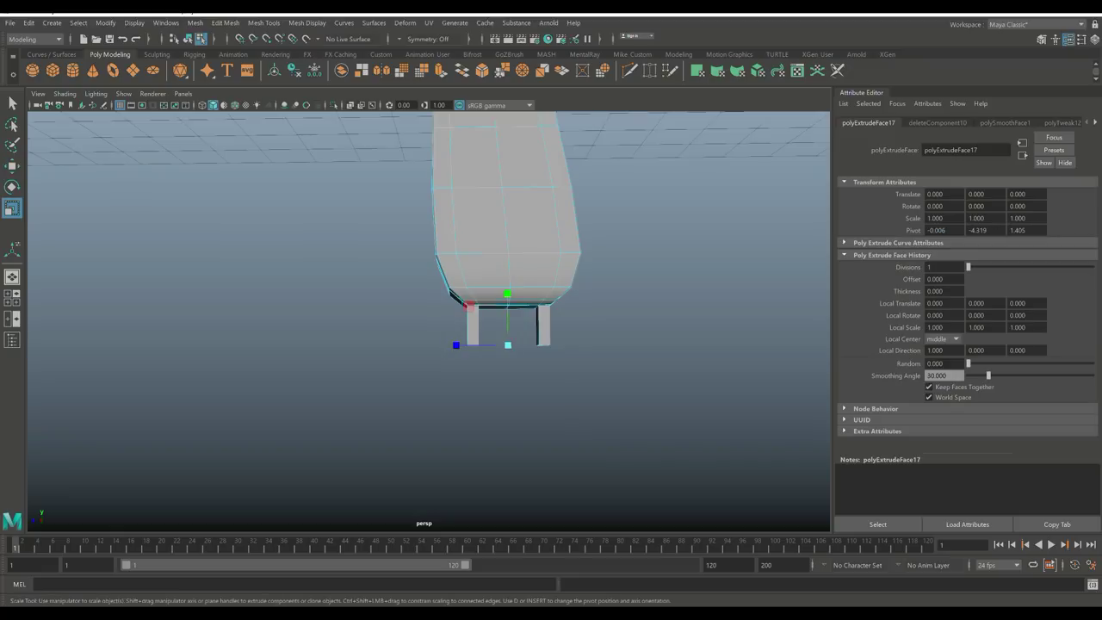
drag(457, 344, 472, 344)
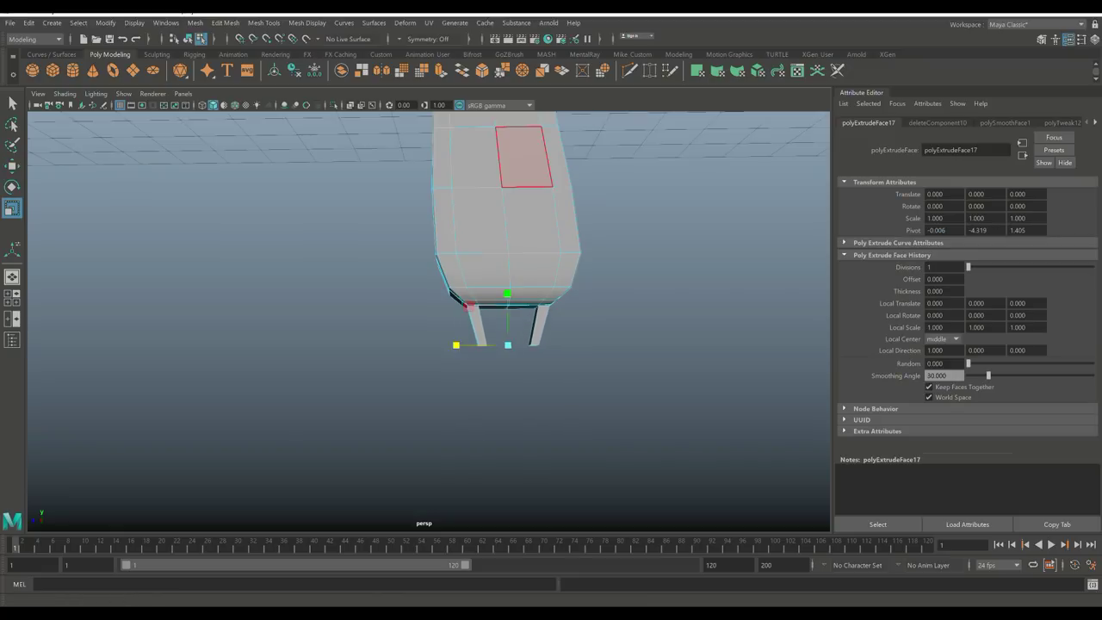
click(263, 22)
Step: Insert two edge loops across the handle base
click(288, 109)
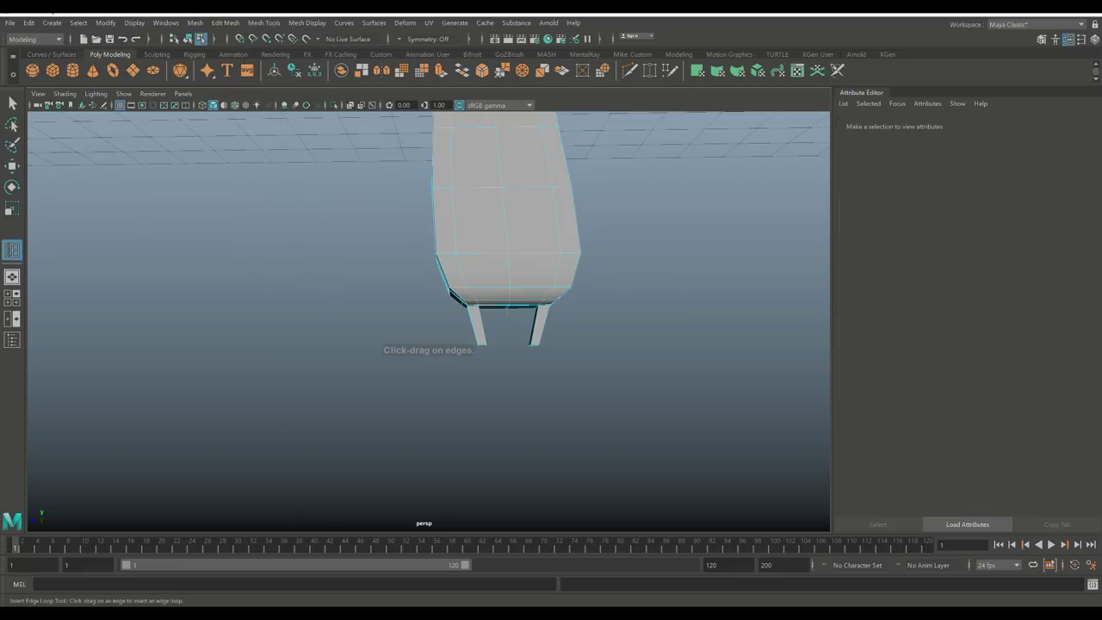
scroll(585, 241, up, 3)
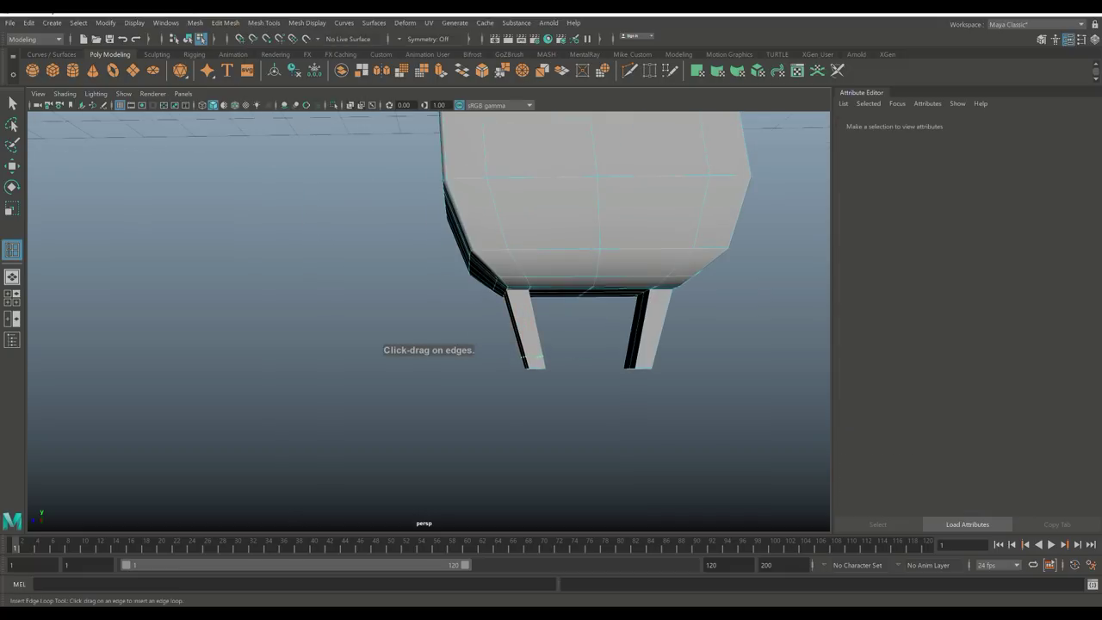
click(528, 356)
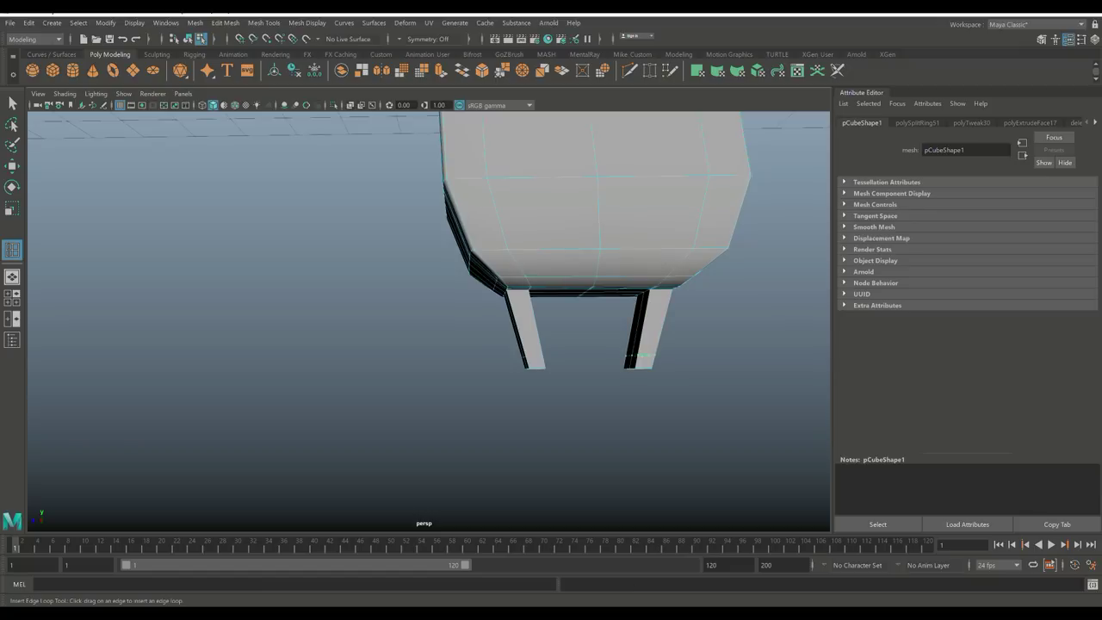
click(639, 355)
Step: Delete the inner-facing end faces of the prongs to open them
key(q)
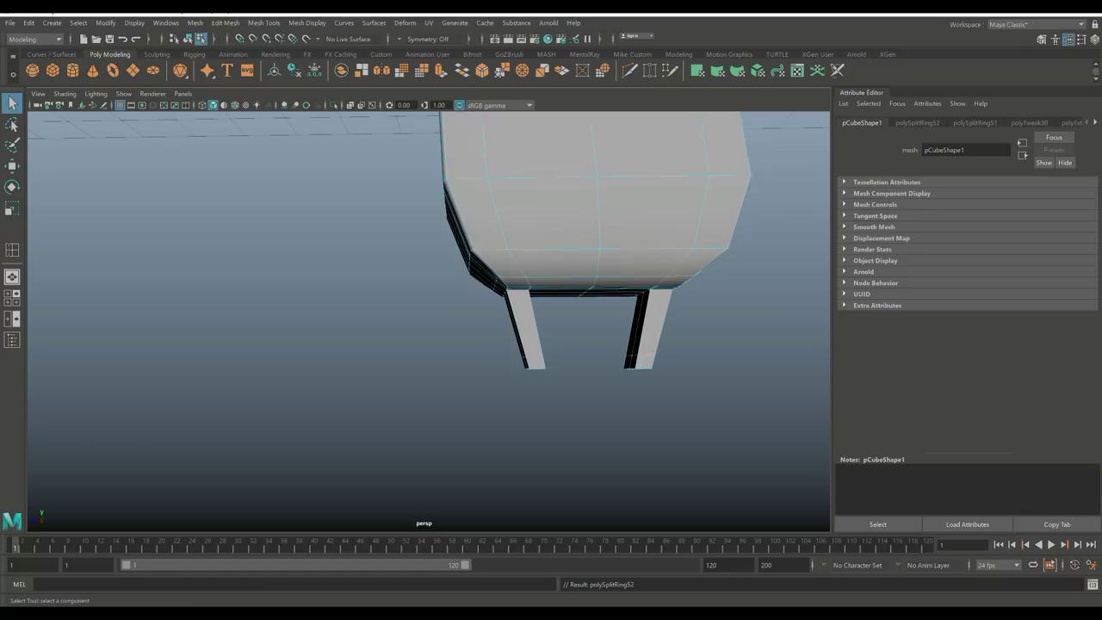
alt+drag(421, 319, 558, 340)
right_drag(561, 336, 561, 336)
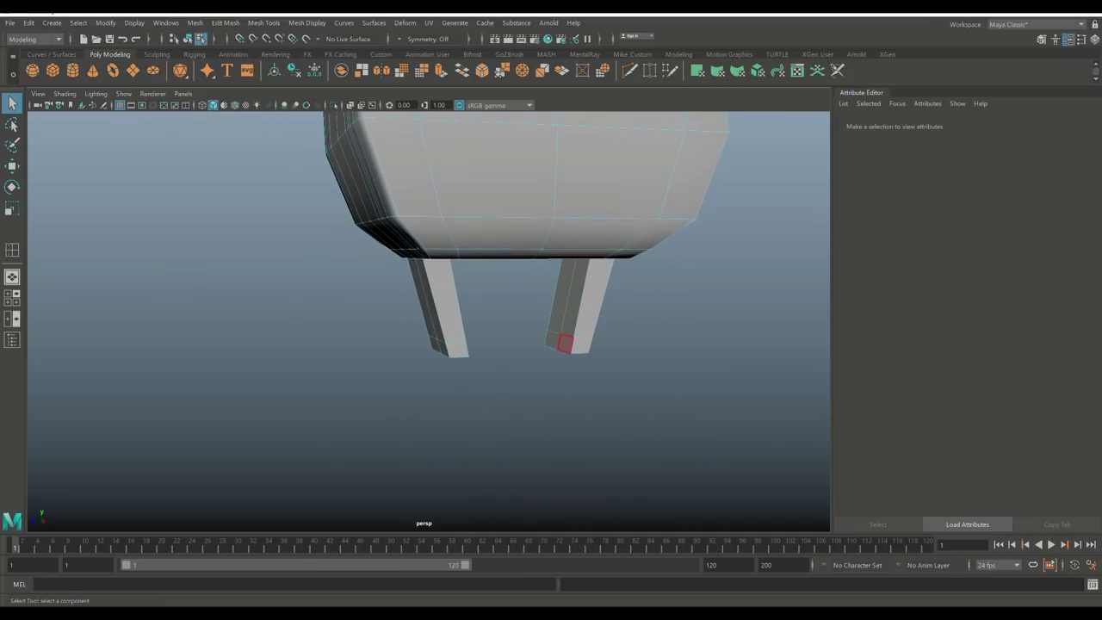
click(554, 340)
click(516, 405)
alt+drag(517, 404, 284, 348)
click(279, 348)
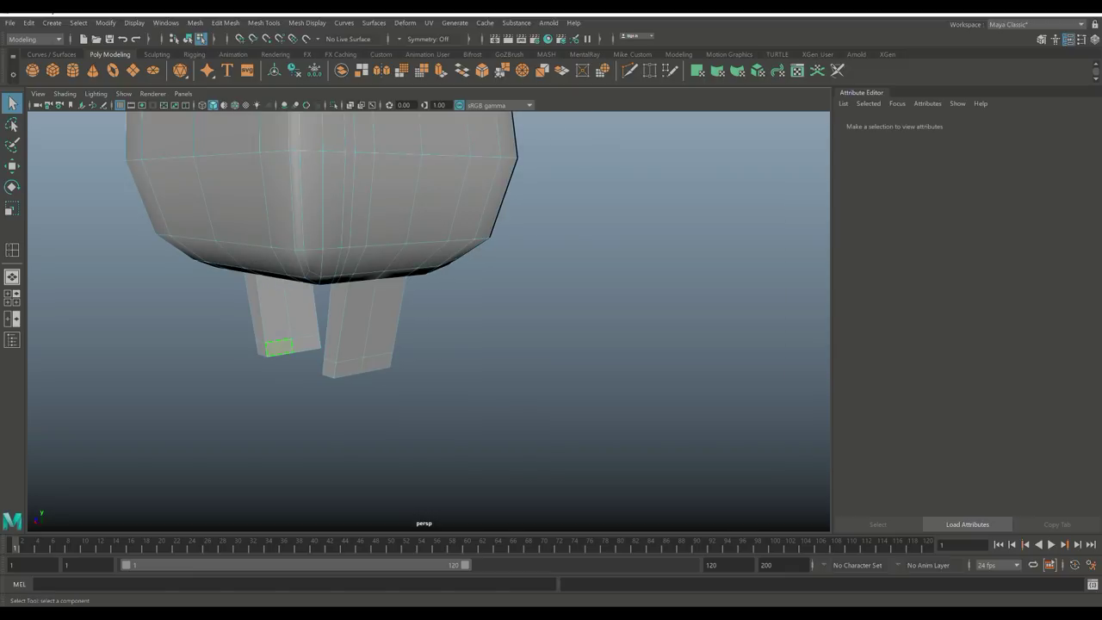
shift+click(305, 344)
key(Delete)
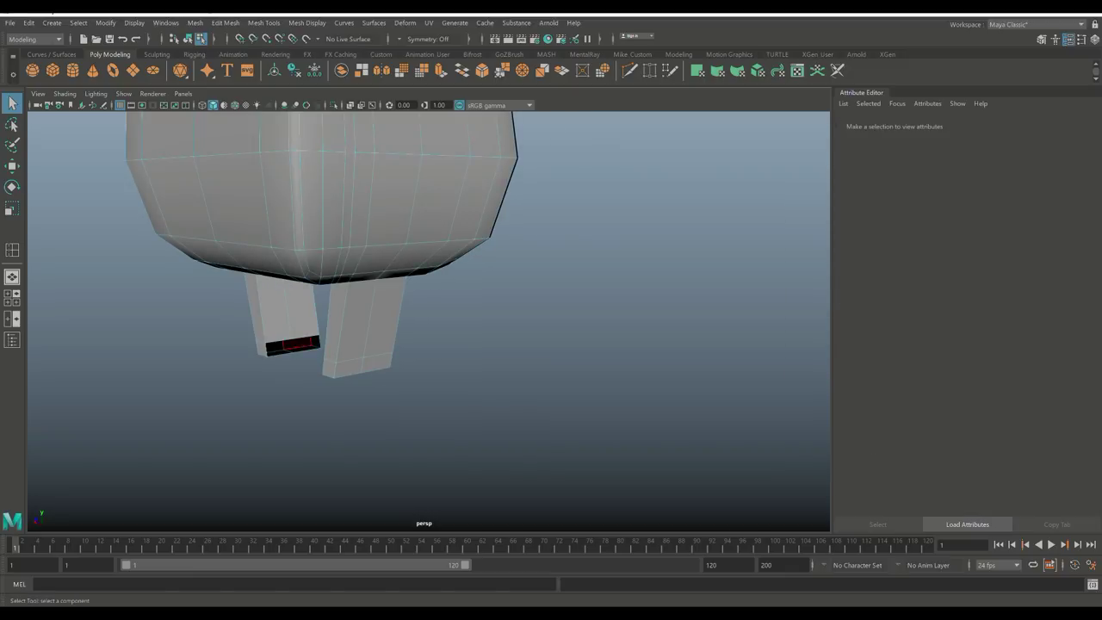
Step: Select the open border edges of the prongs in Edge mode
right_drag(293, 304, 293, 273)
click(297, 338)
alt+drag(297, 339, 413, 338)
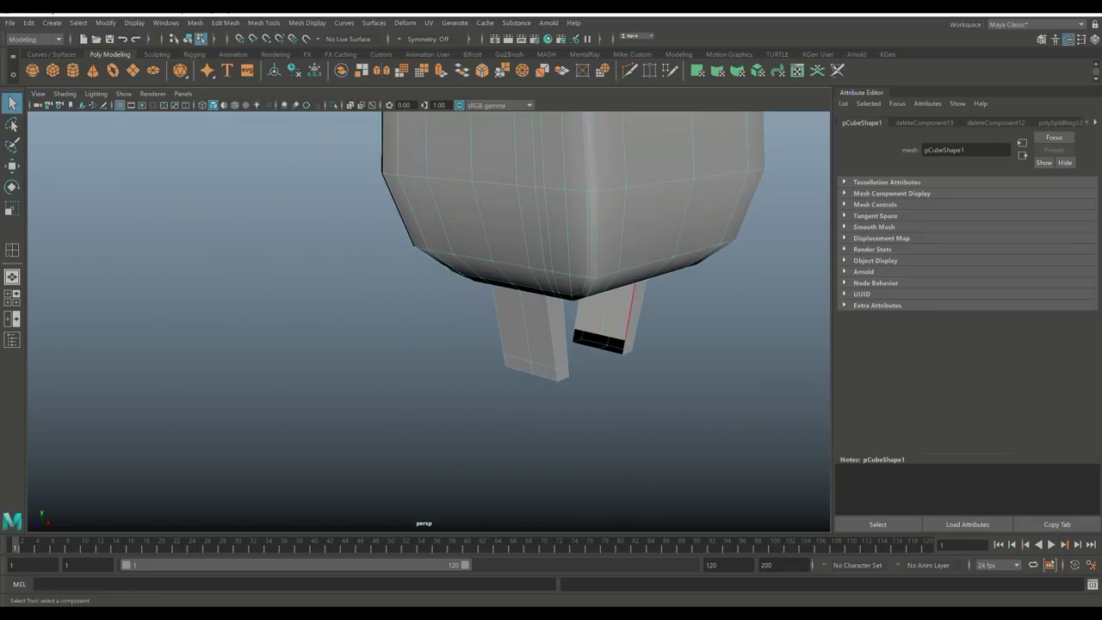
Step: Bridge the two prong openings with Divisions set to 2, then orbit to inspect the loop
click(226, 23)
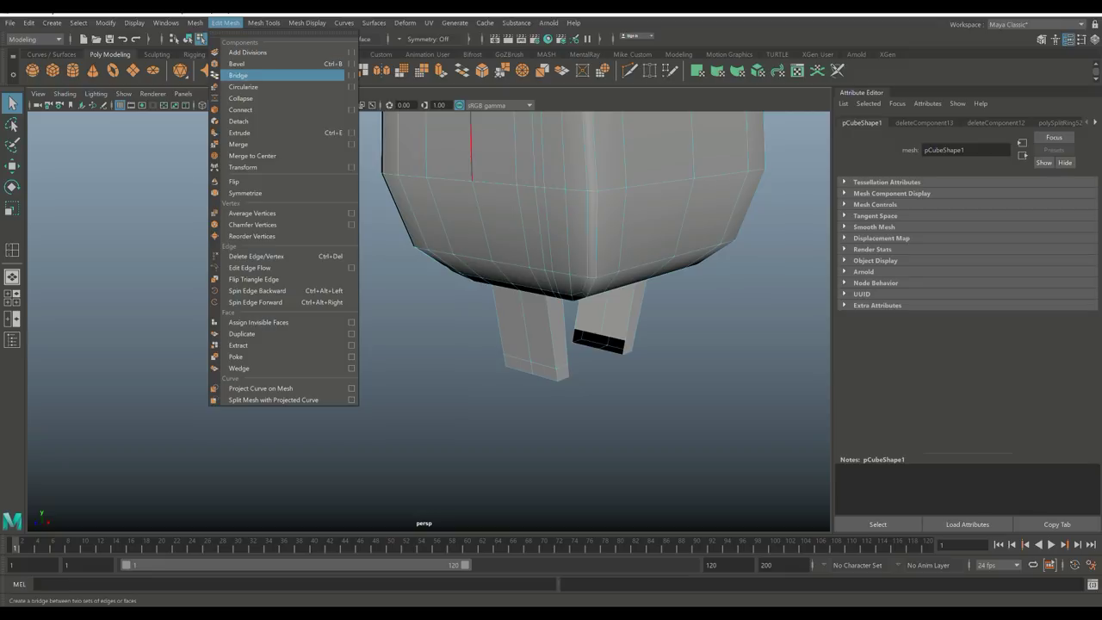
click(258, 75)
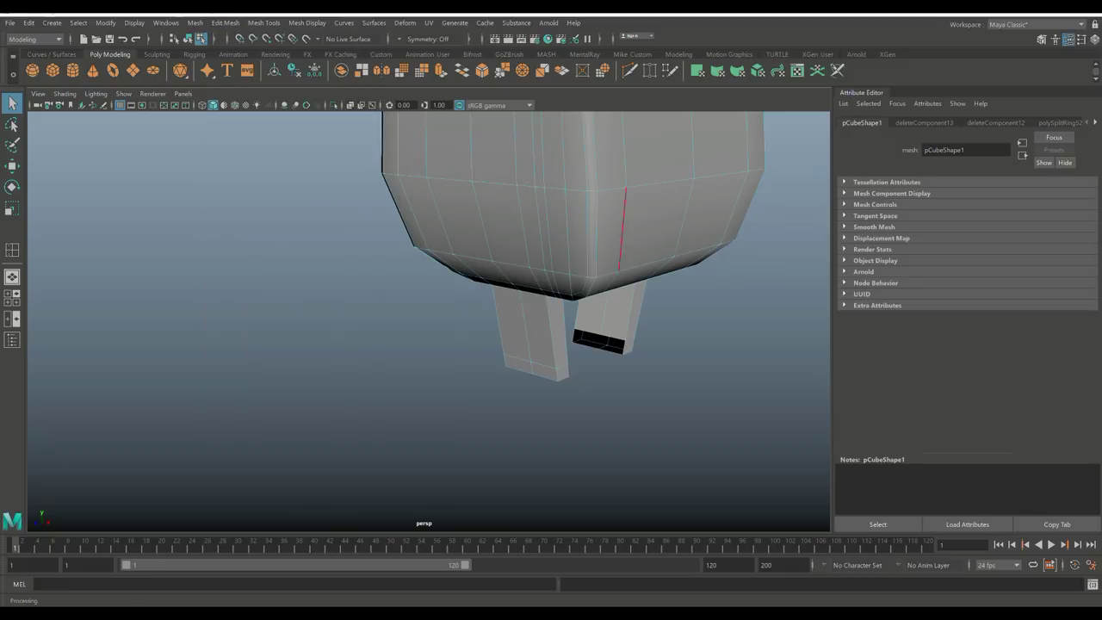
drag(1040, 156, 781, 258)
double_click(756, 444)
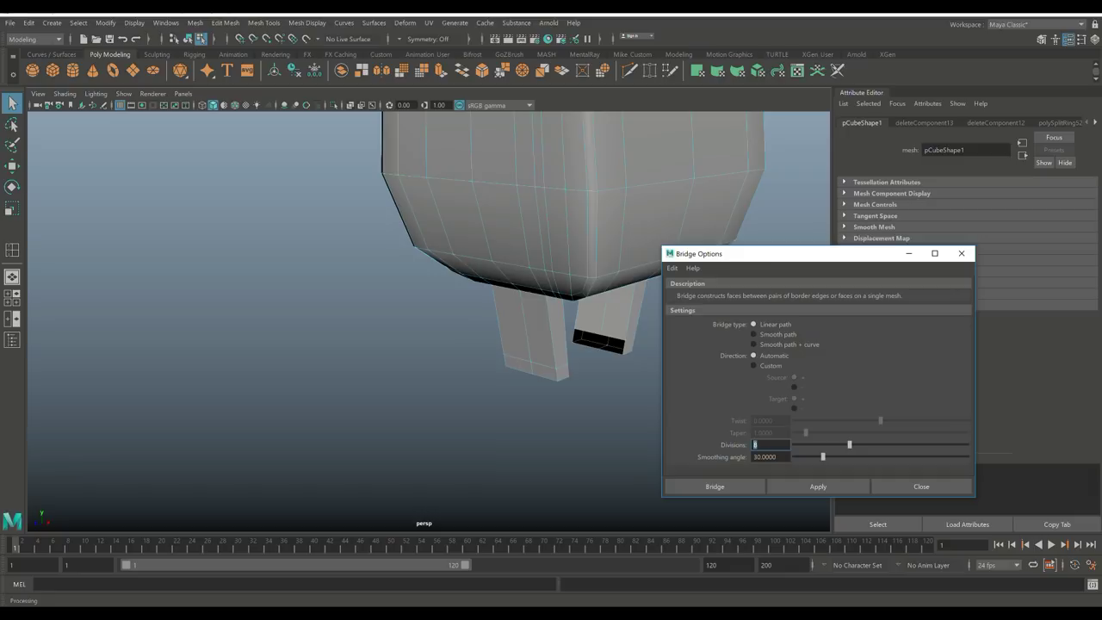
text(2)
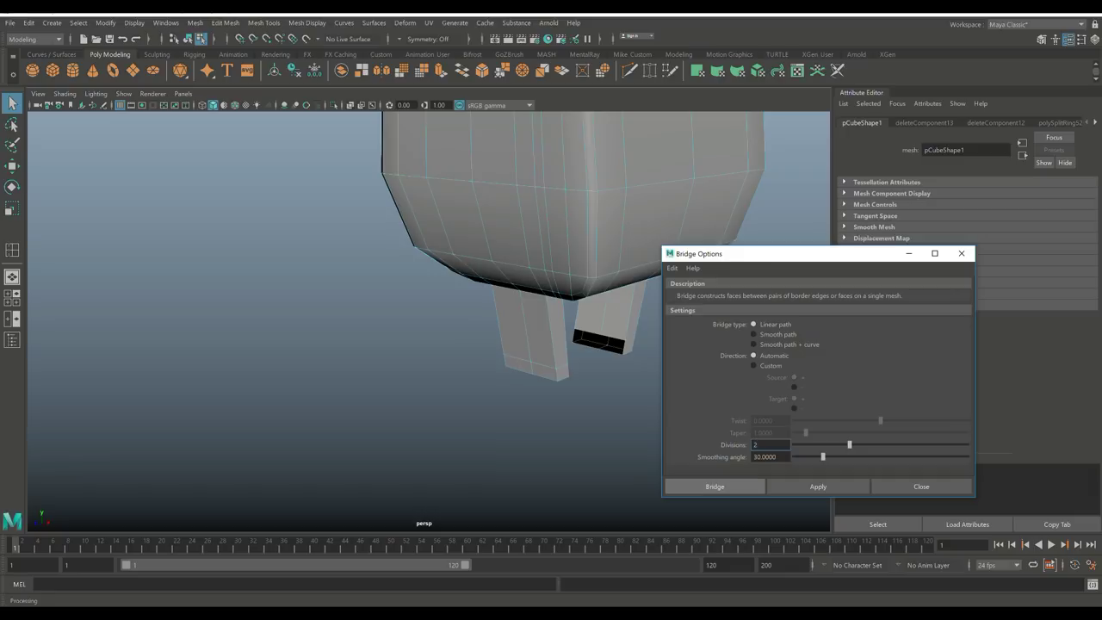
click(715, 487)
key(t)
alt+drag(568, 258, 496, 267)
right_drag(517, 222, 575, 200)
key(q)
alt+drag(575, 200, 482, 215)
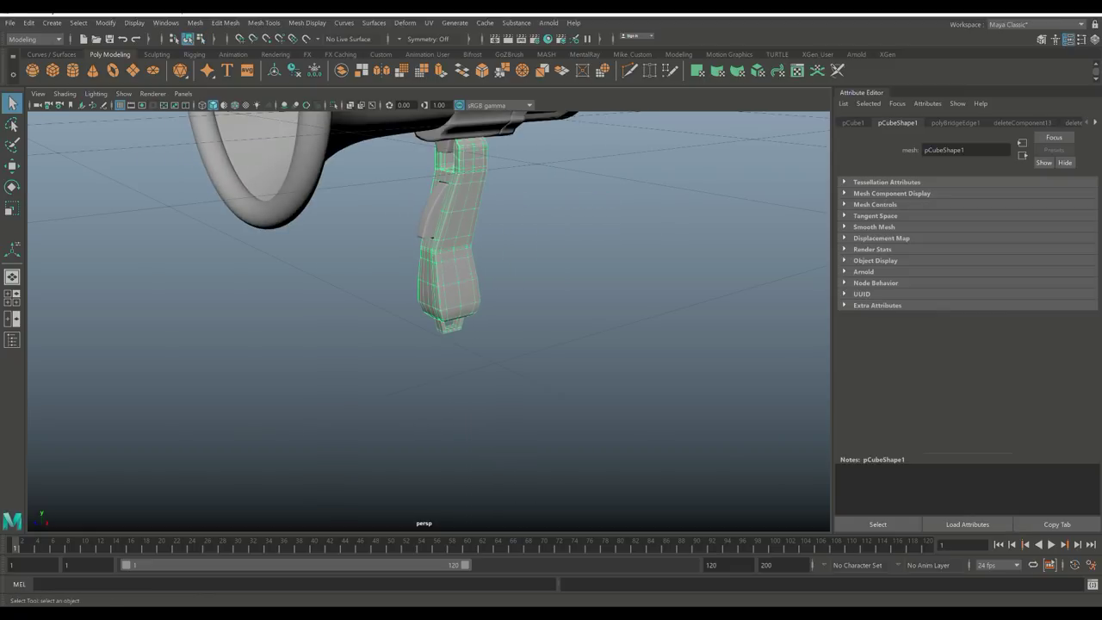
Step: Apply Mesh > Smooth to the handle after previewing it, then orbit around the rounded grip
key(3)
key(1)
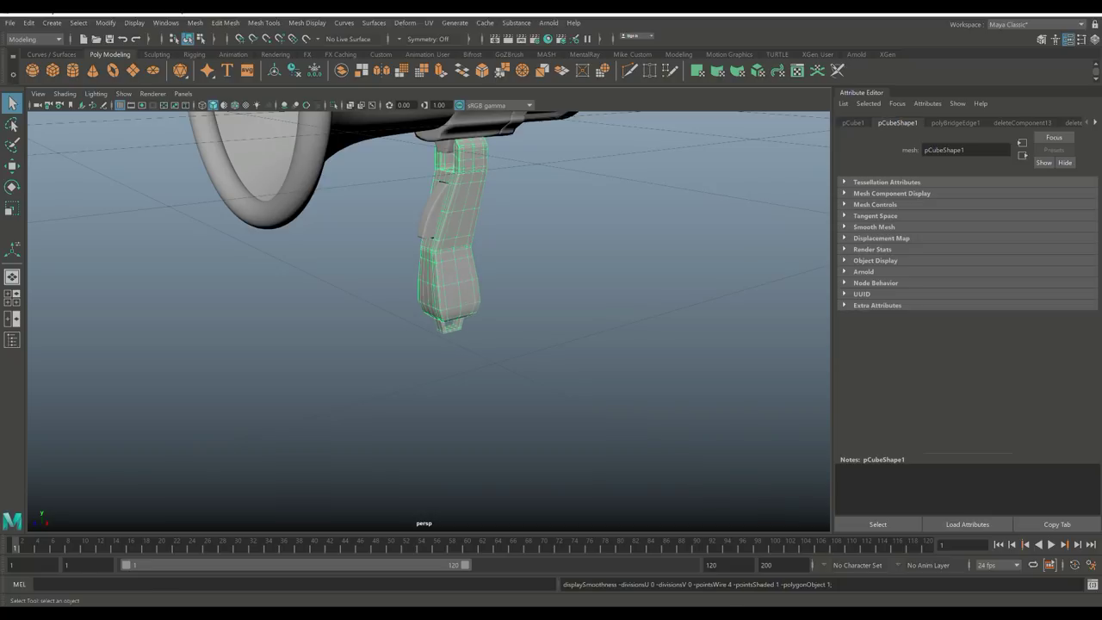
click(195, 22)
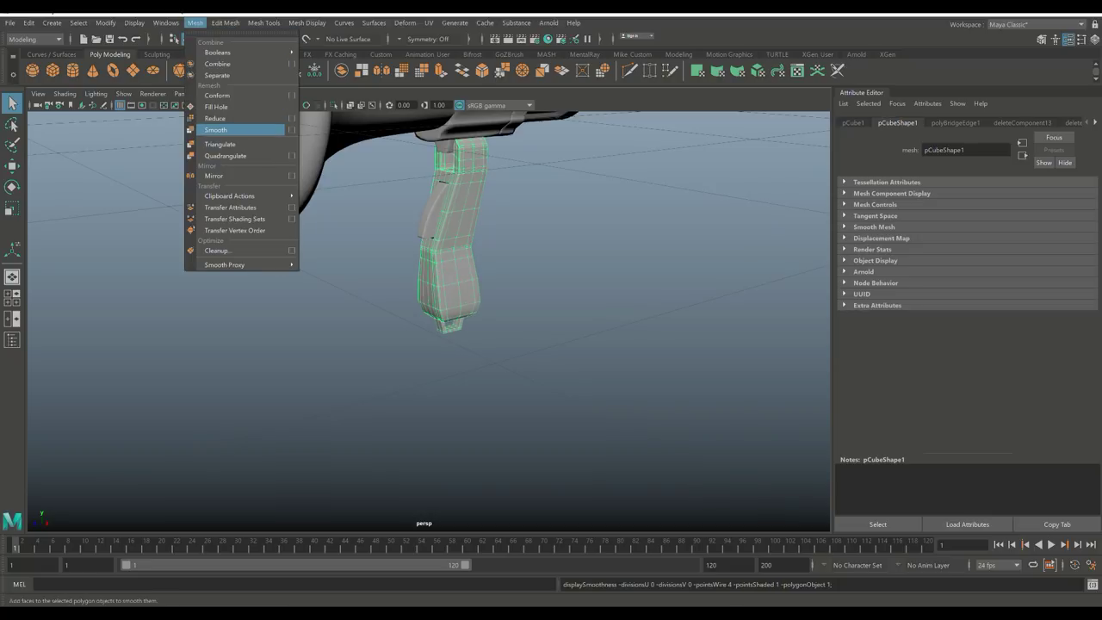
click(215, 129)
alt+drag(413, 344, 601, 338)
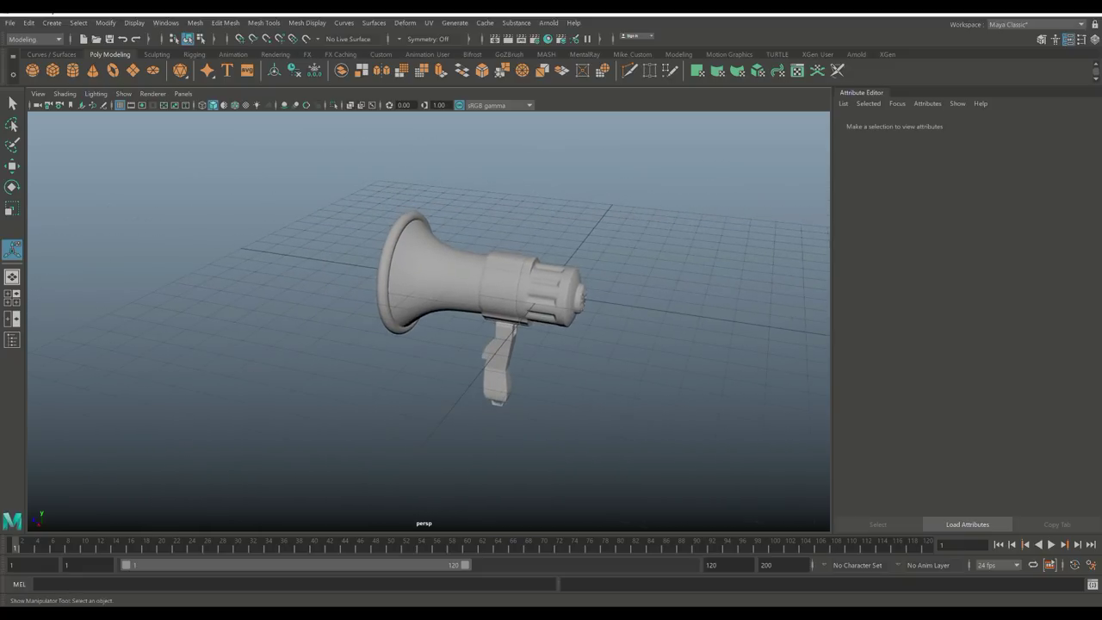